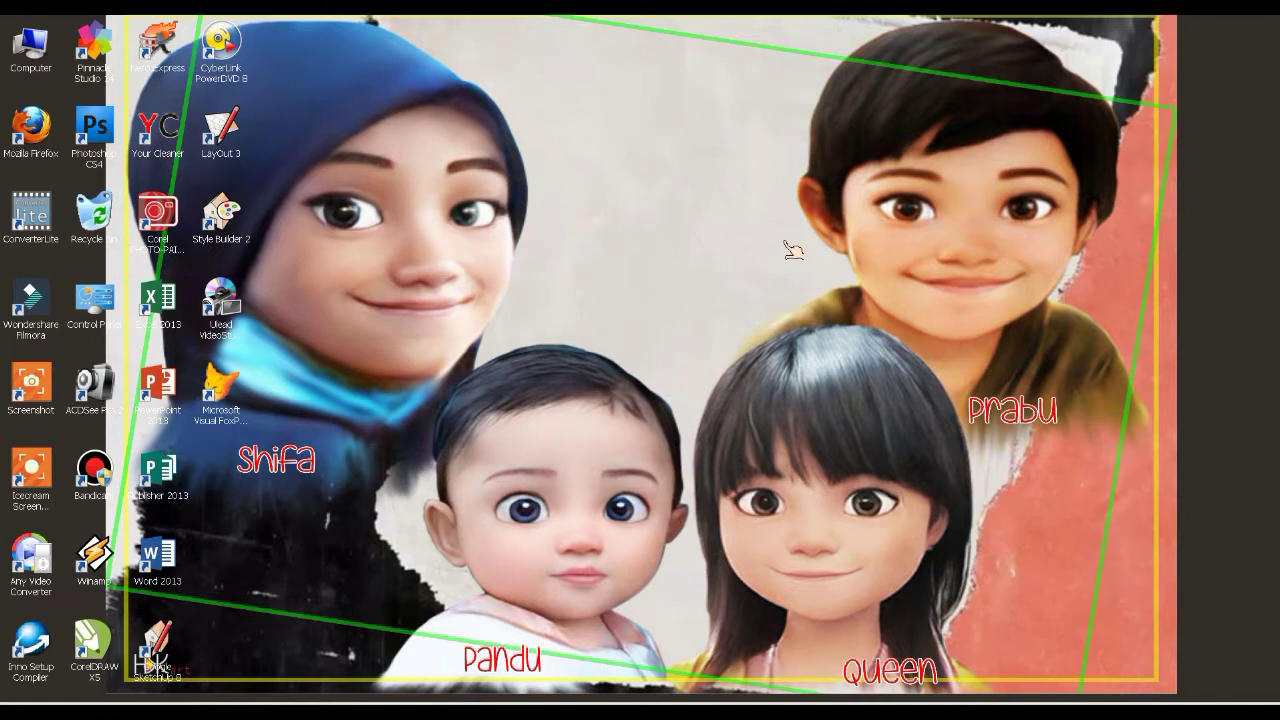
- Launch SketchUp 8 and start a new untitled model from the Welcome dialog
{"action": "left_click", "coordinate": [160, 648]}
{"action": "double_click", "coordinate": [160, 648]}
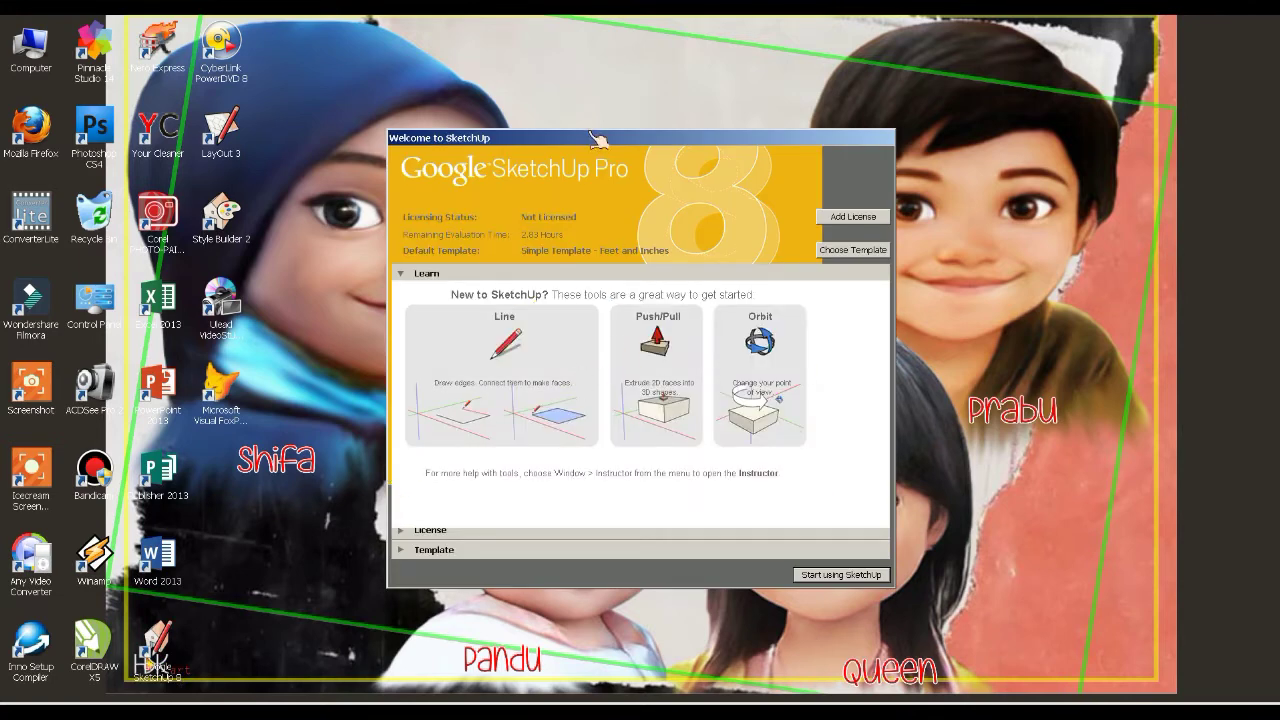
{"action": "left_click_drag", "start_coordinate": [618, 143], "coordinate": [516, 108]}
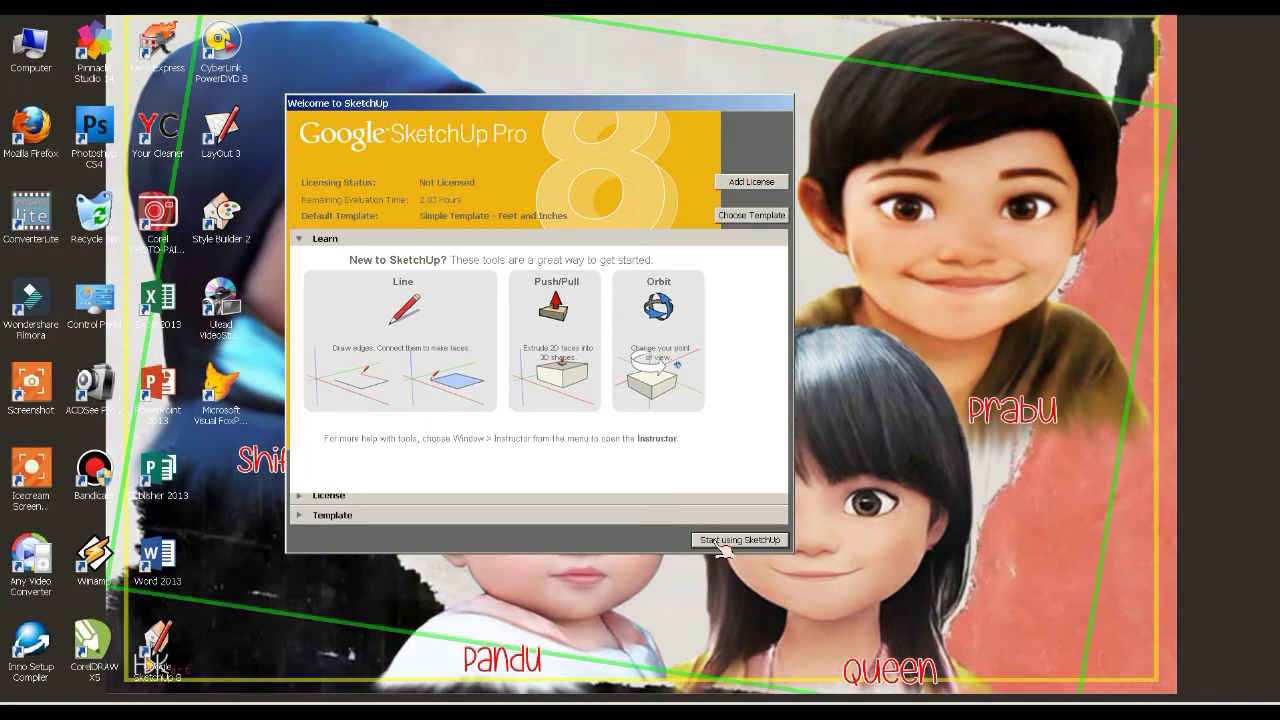
{"action": "left_click", "coordinate": [735, 542]}
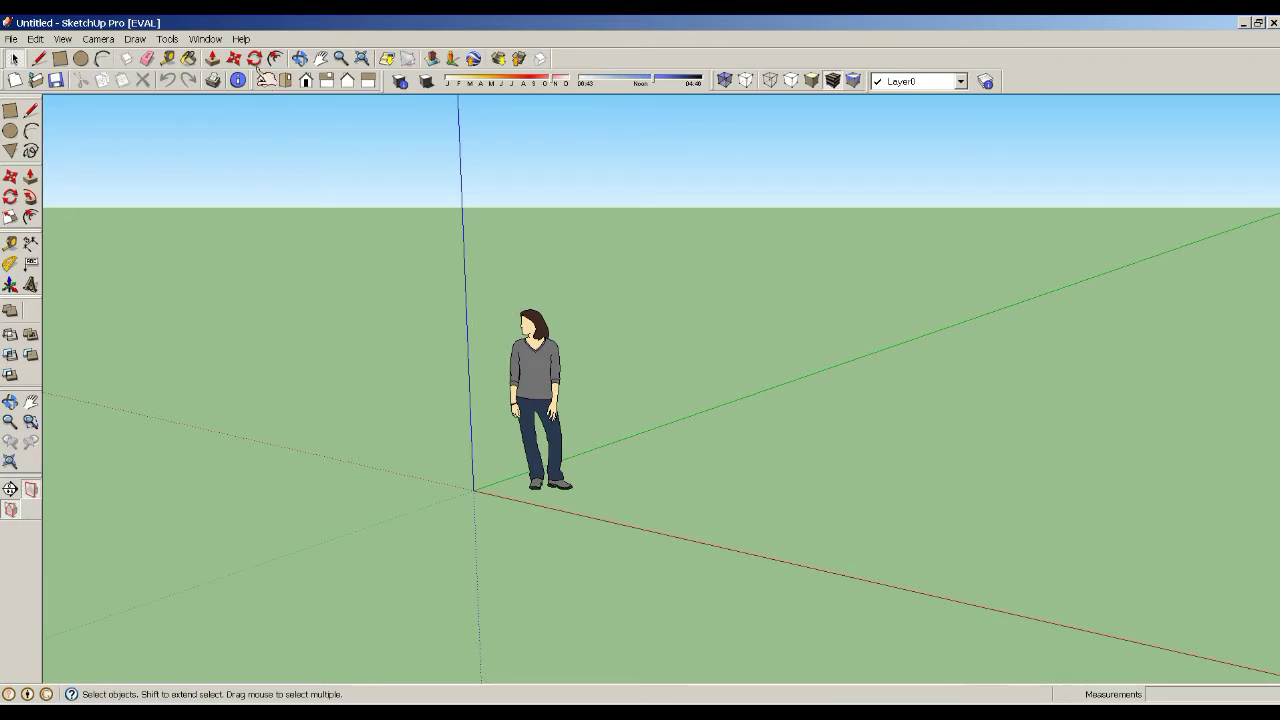
- In Model Info, set length units to Decimal centimetres with 0.00 precision
{"action": "left_click", "coordinate": [205, 39]}
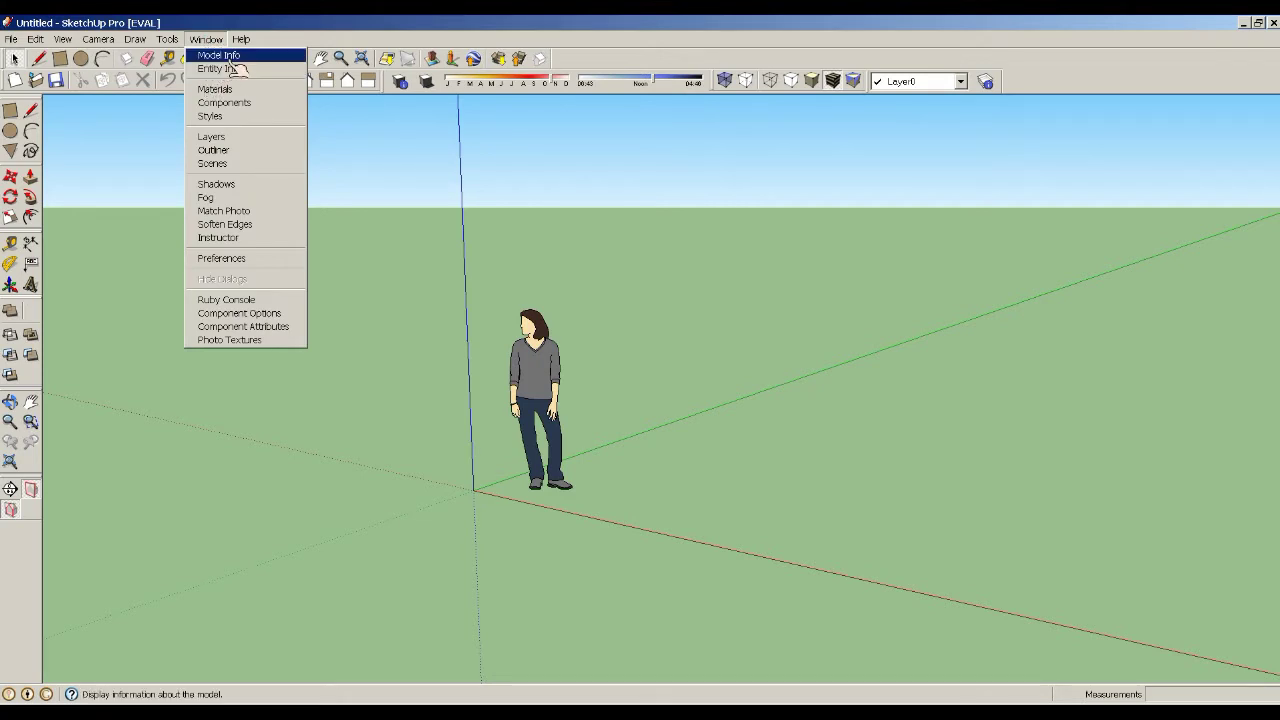
{"action": "left_click", "coordinate": [245, 57]}
{"action": "left_click", "coordinate": [500, 152]}
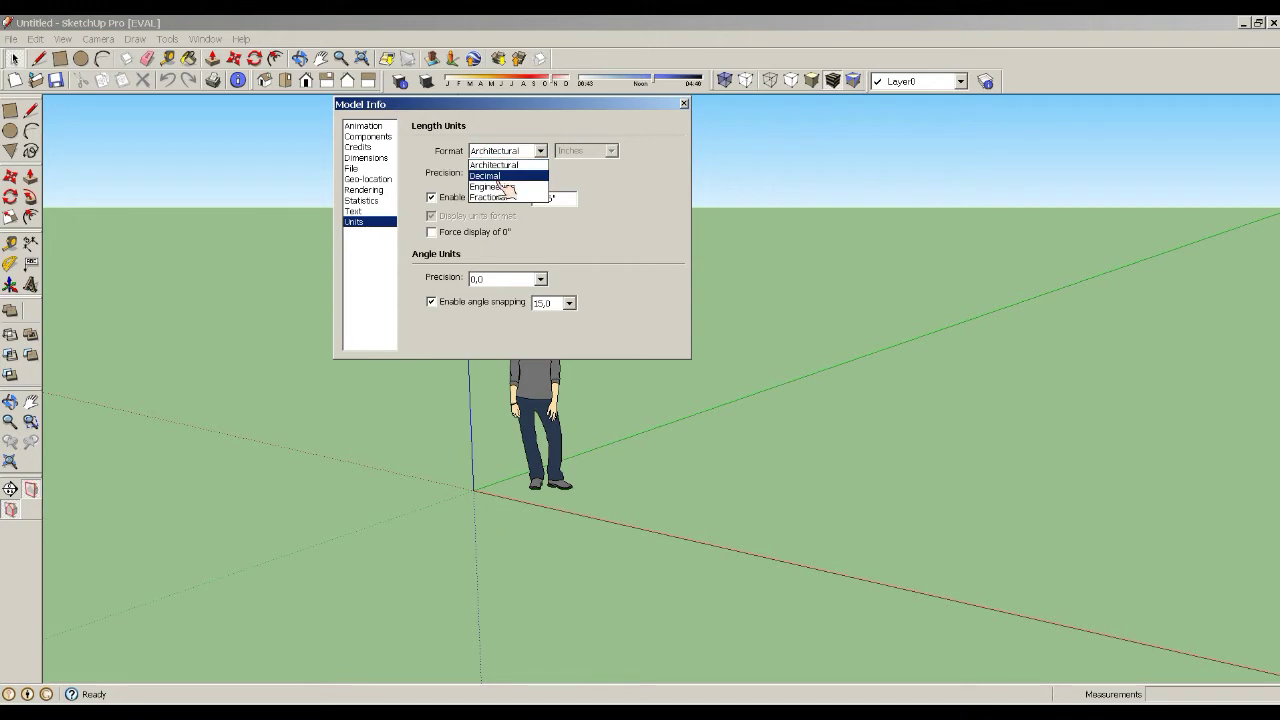
{"action": "left_click", "coordinate": [490, 175]}
{"action": "left_click", "coordinate": [539, 175]}
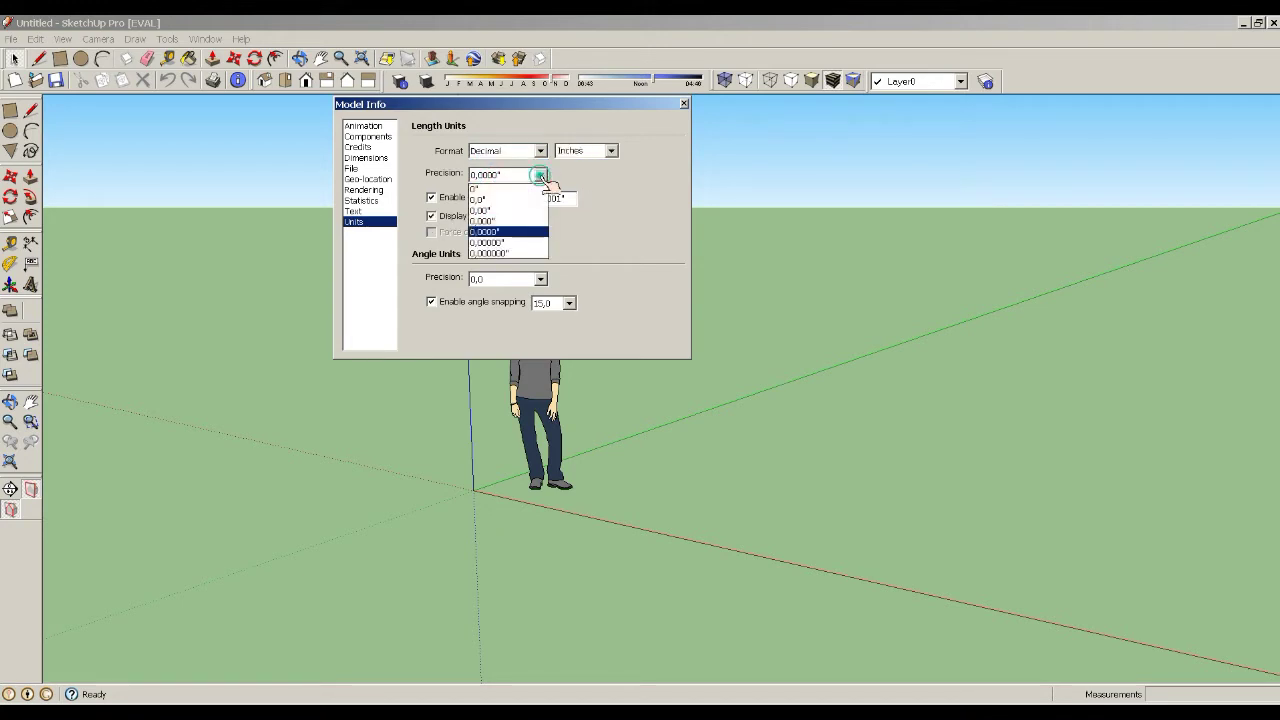
{"action": "left_click", "coordinate": [502, 211]}
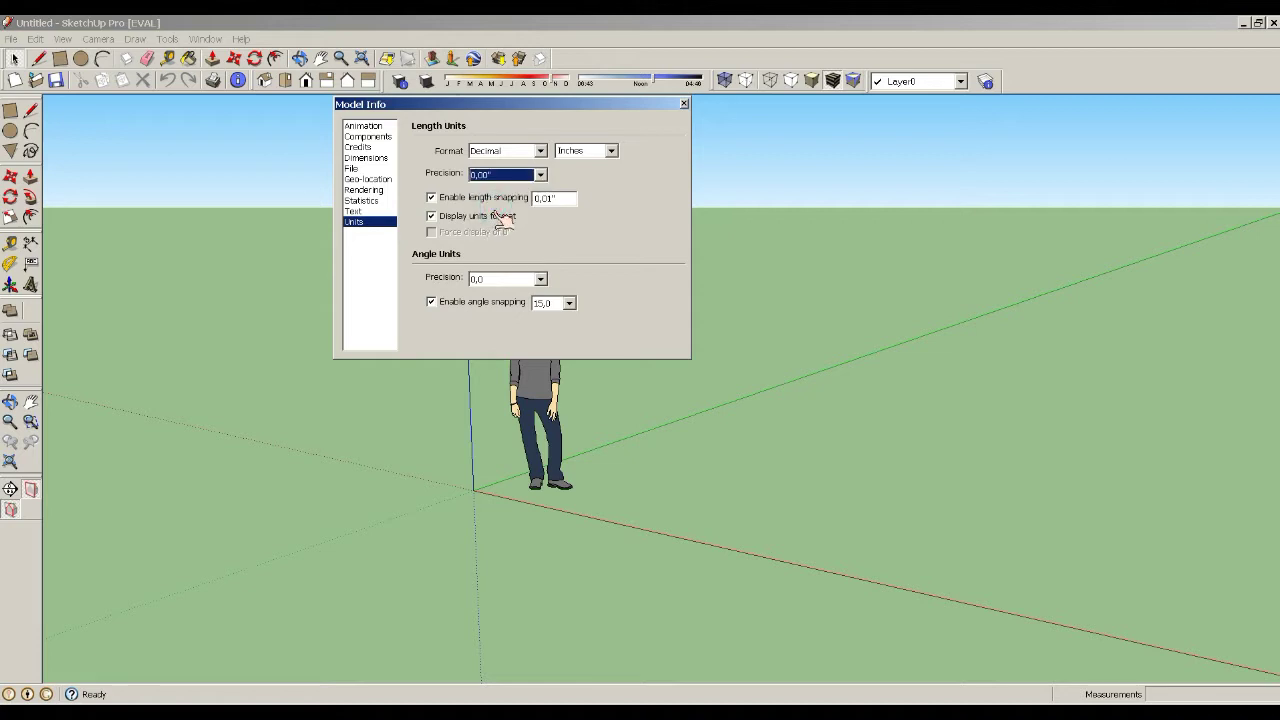
{"action": "left_click", "coordinate": [613, 151]}
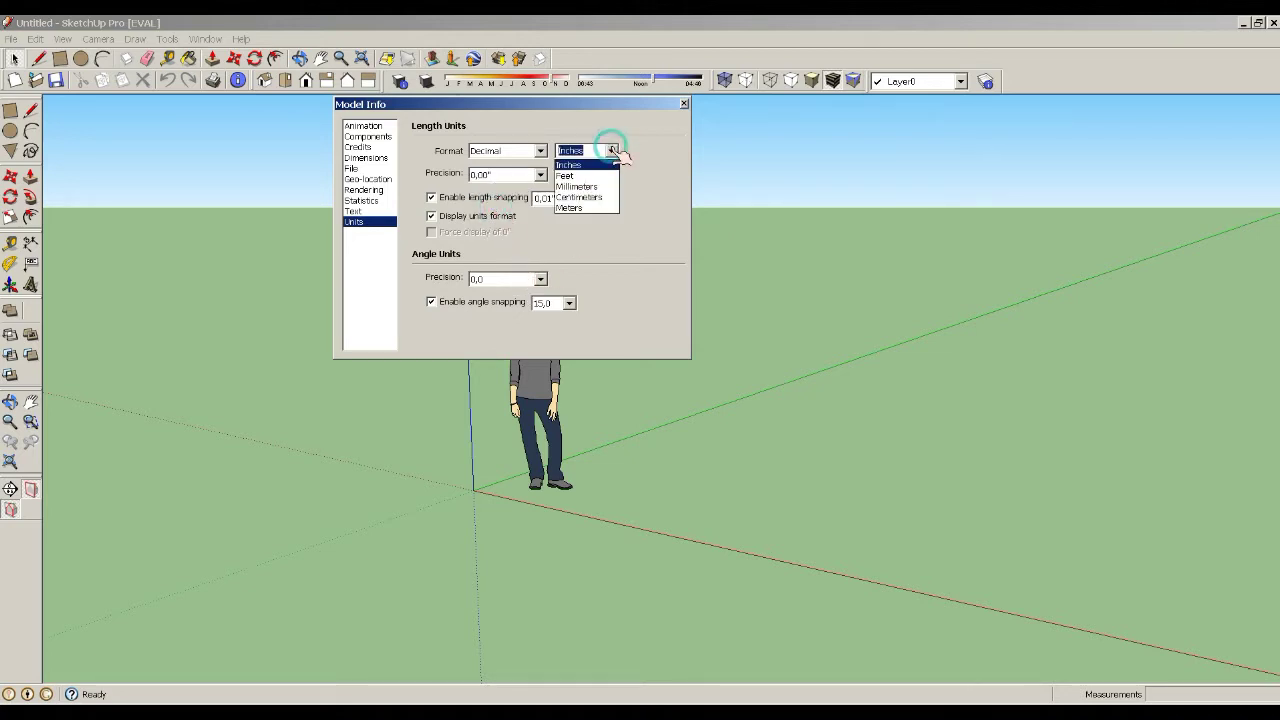
{"action": "left_click", "coordinate": [590, 198]}
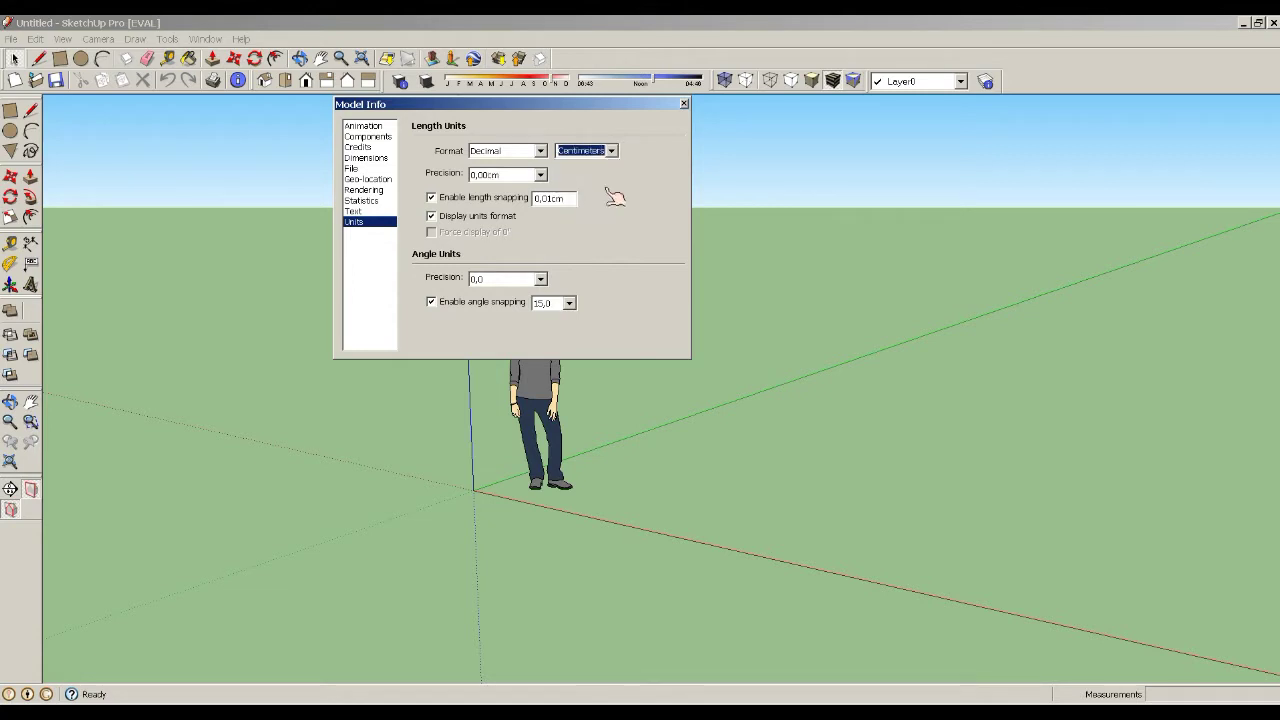
{"action": "left_click", "coordinate": [684, 105]}
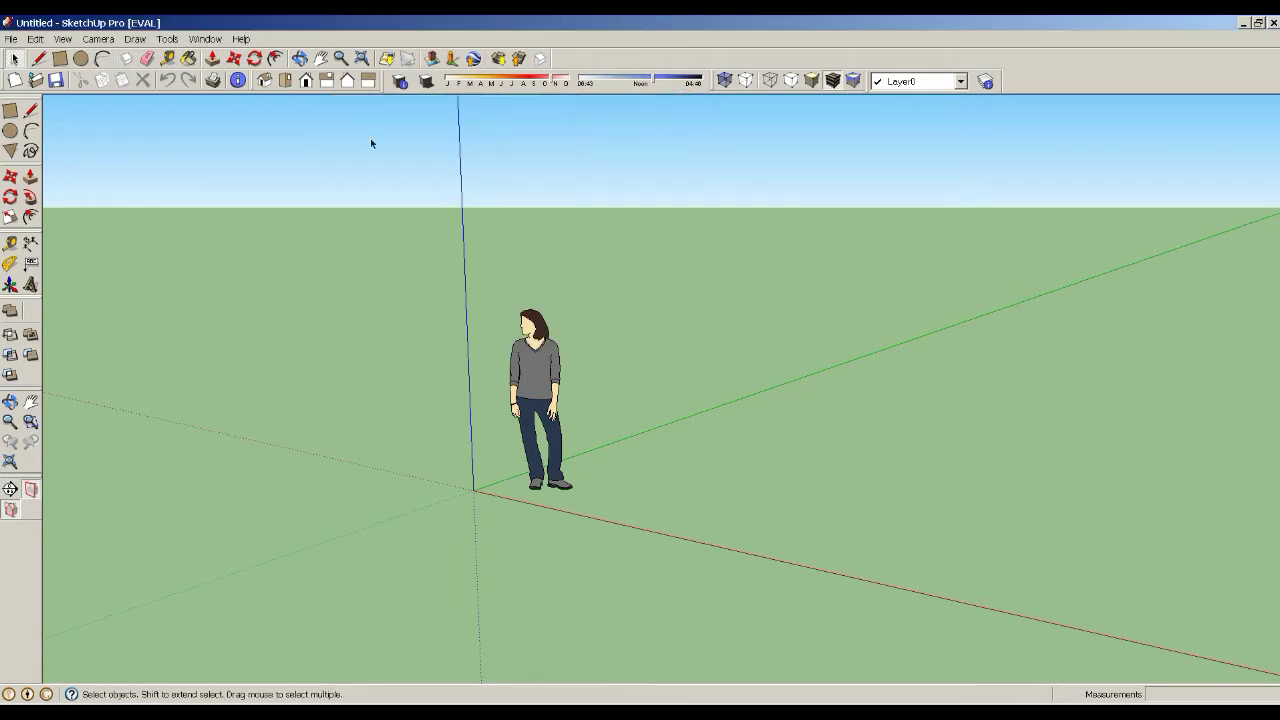
- In Top view, place one guide parallel to the green axis and one to the red axis
{"action": "left_click", "coordinate": [290, 82]}
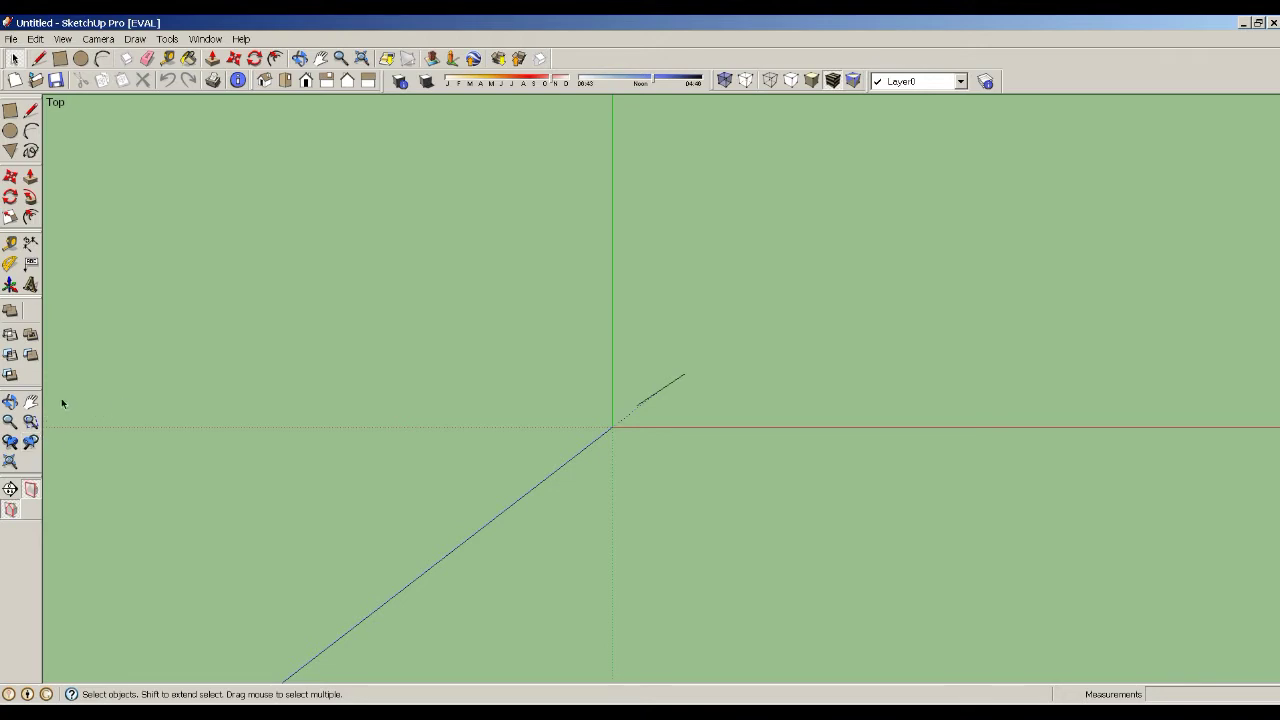
{"action": "left_click", "coordinate": [30, 401]}
{"action": "left_click_drag", "start_coordinate": [805, 206], "coordinate": [509, 357]}
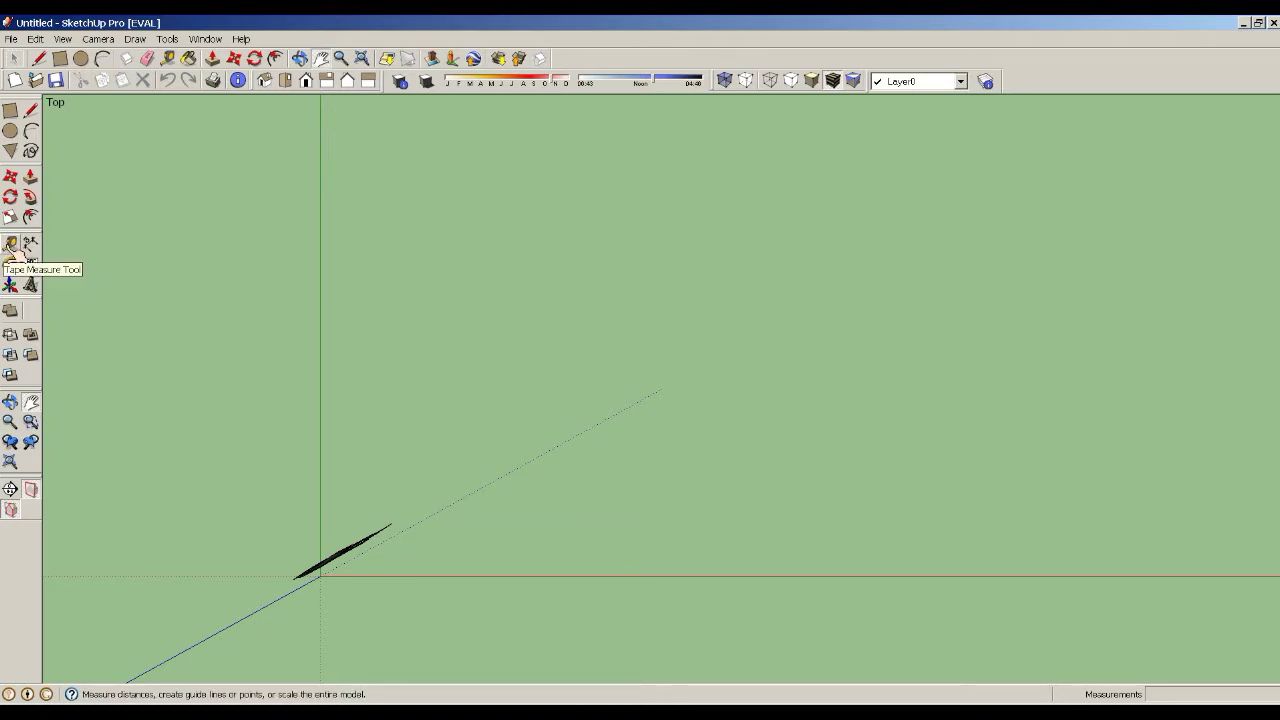
{"action": "left_click", "coordinate": [10, 244]}
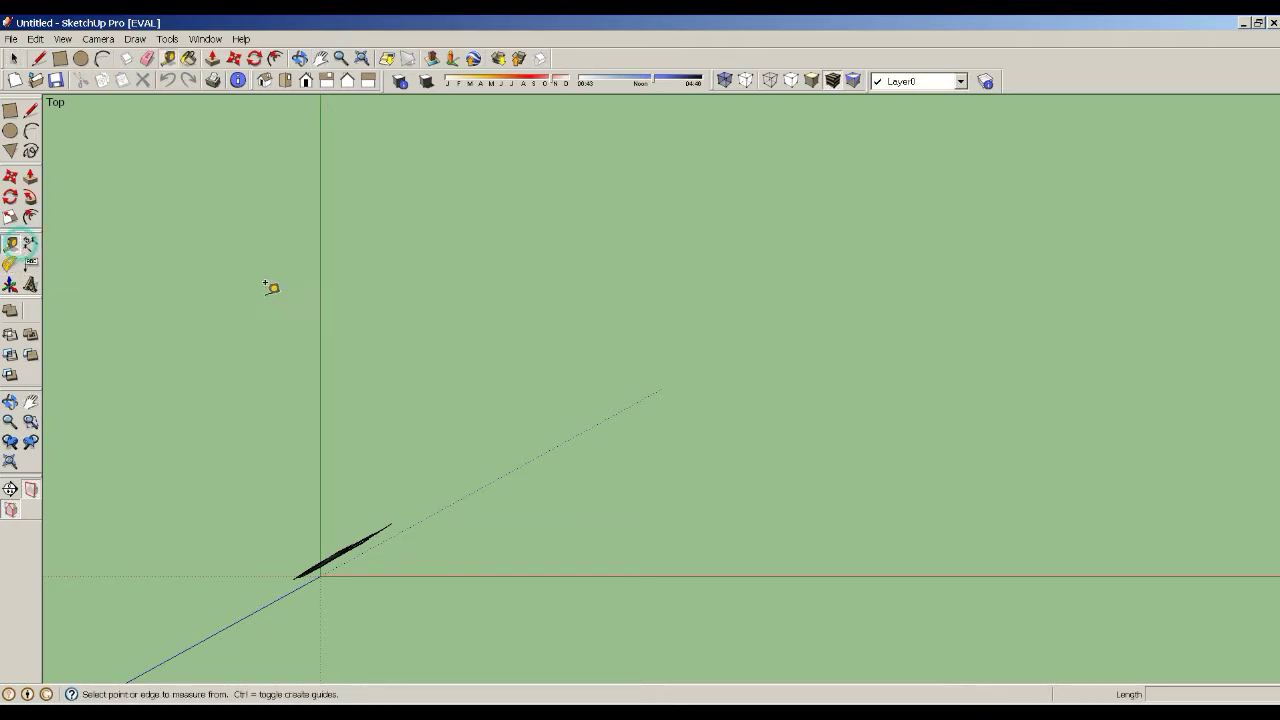
{"action": "left_click", "coordinate": [320, 328]}
{"action": "left_click", "coordinate": [520, 337]}
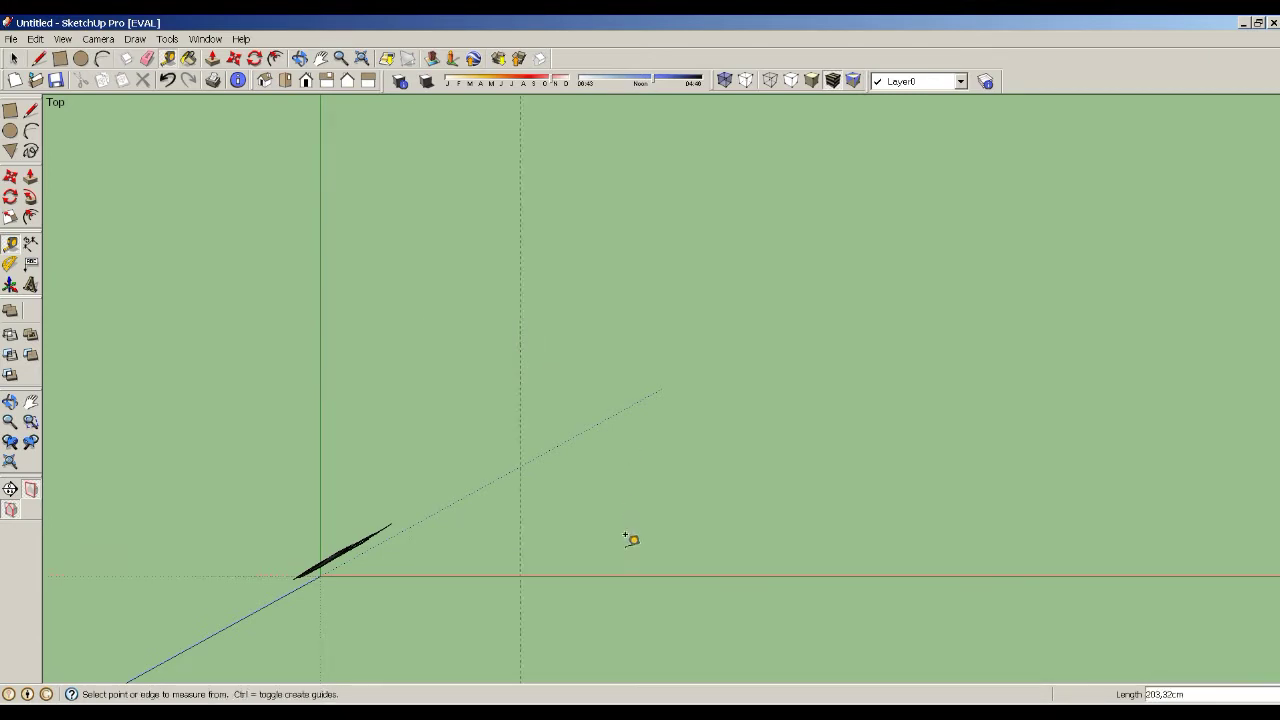
{"action": "left_click", "coordinate": [615, 566]}
{"action": "left_click", "coordinate": [604, 466]}
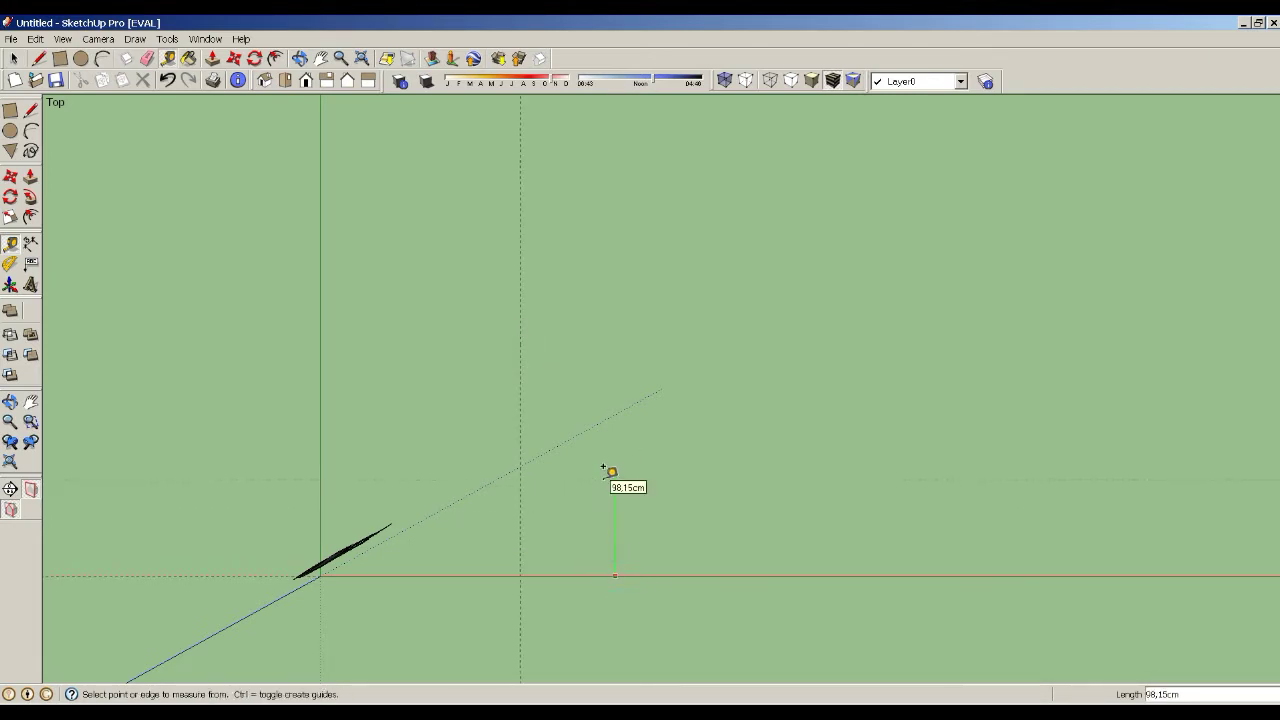
- Add a second horizontal and a second vertical guide, each 200 cm from the first
{"action": "left_click", "coordinate": [604, 467]}
{"action": "type", "text": "200"}
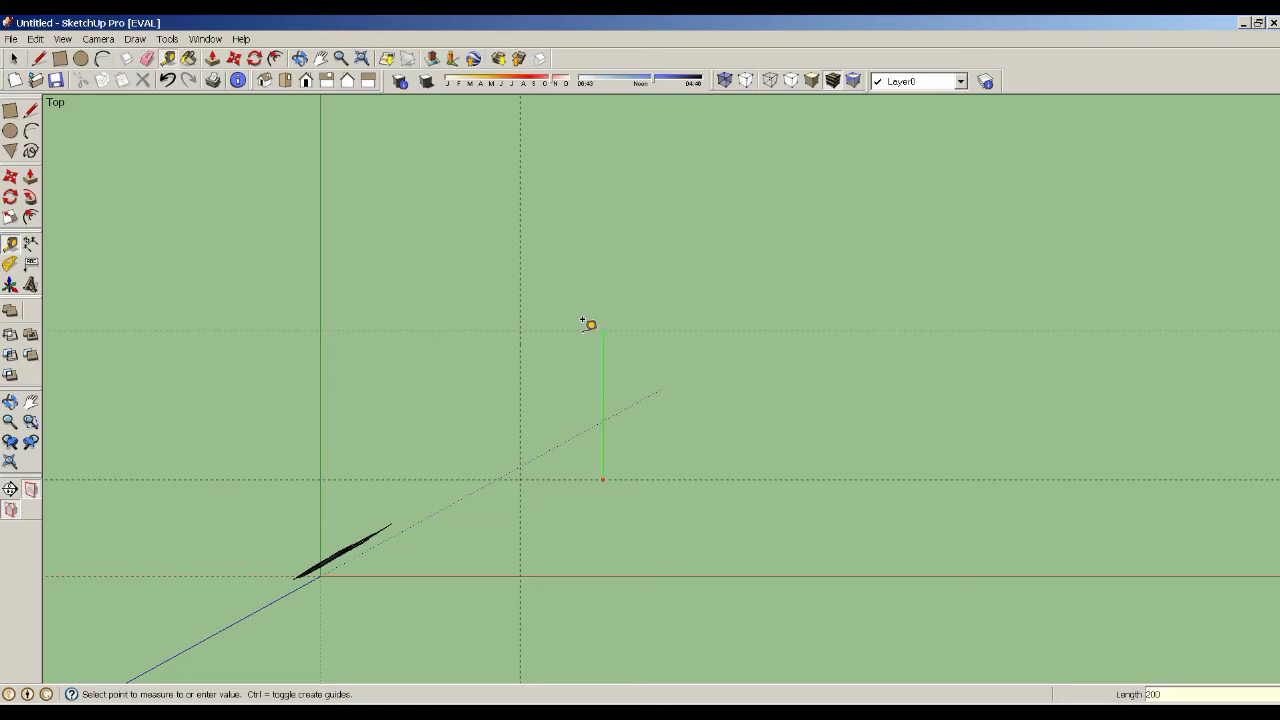
{"action": "key", "text": "Return"}
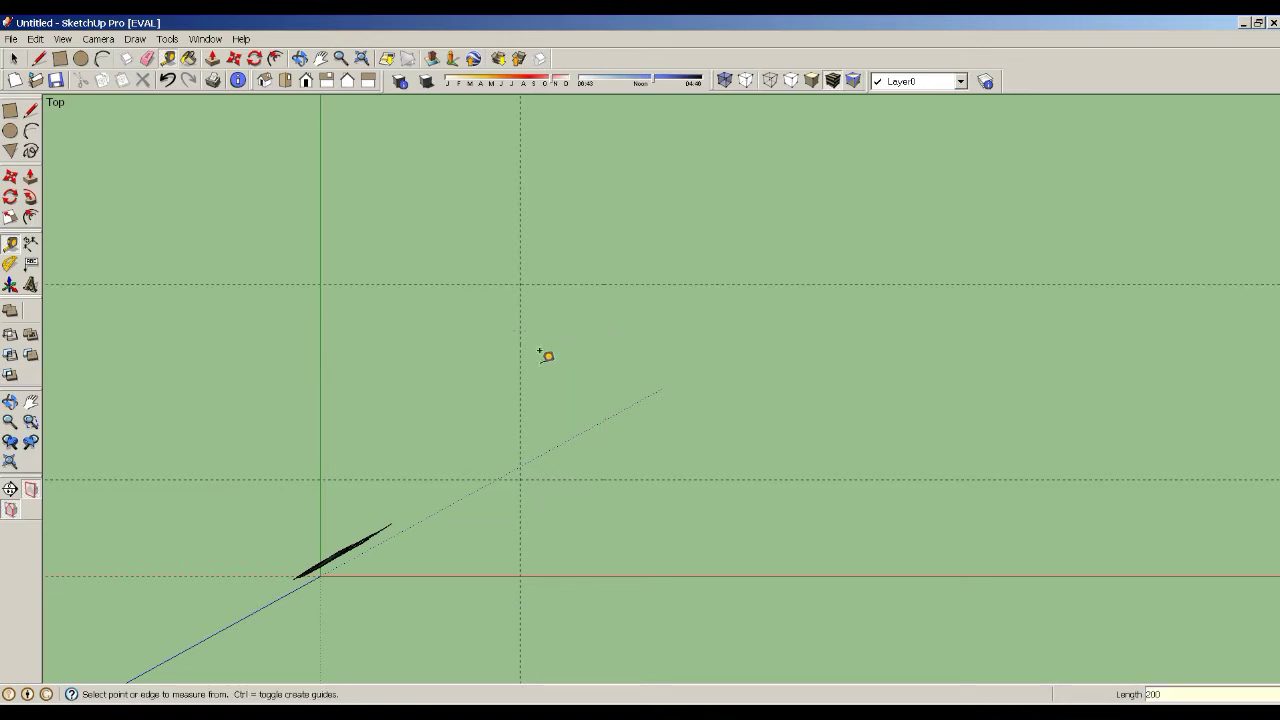
{"action": "left_click", "coordinate": [520, 371]}
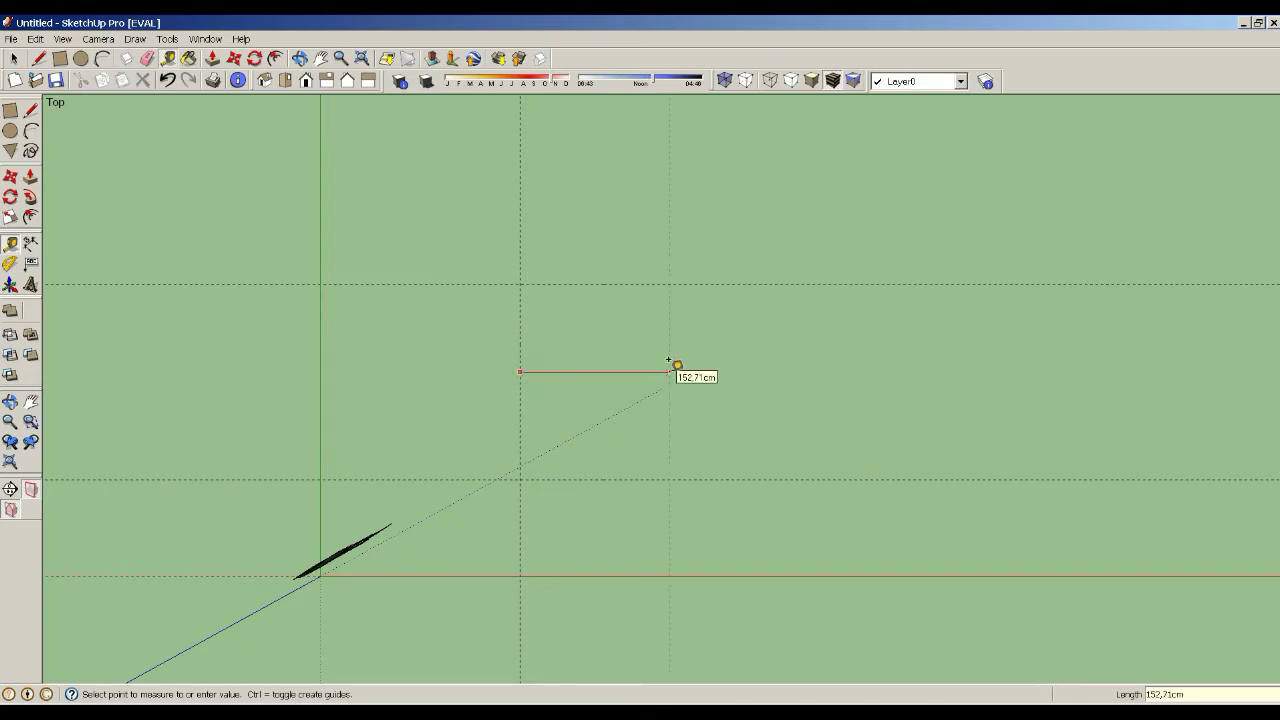
{"action": "type", "text": "200"}
{"action": "key", "text": "Return"}
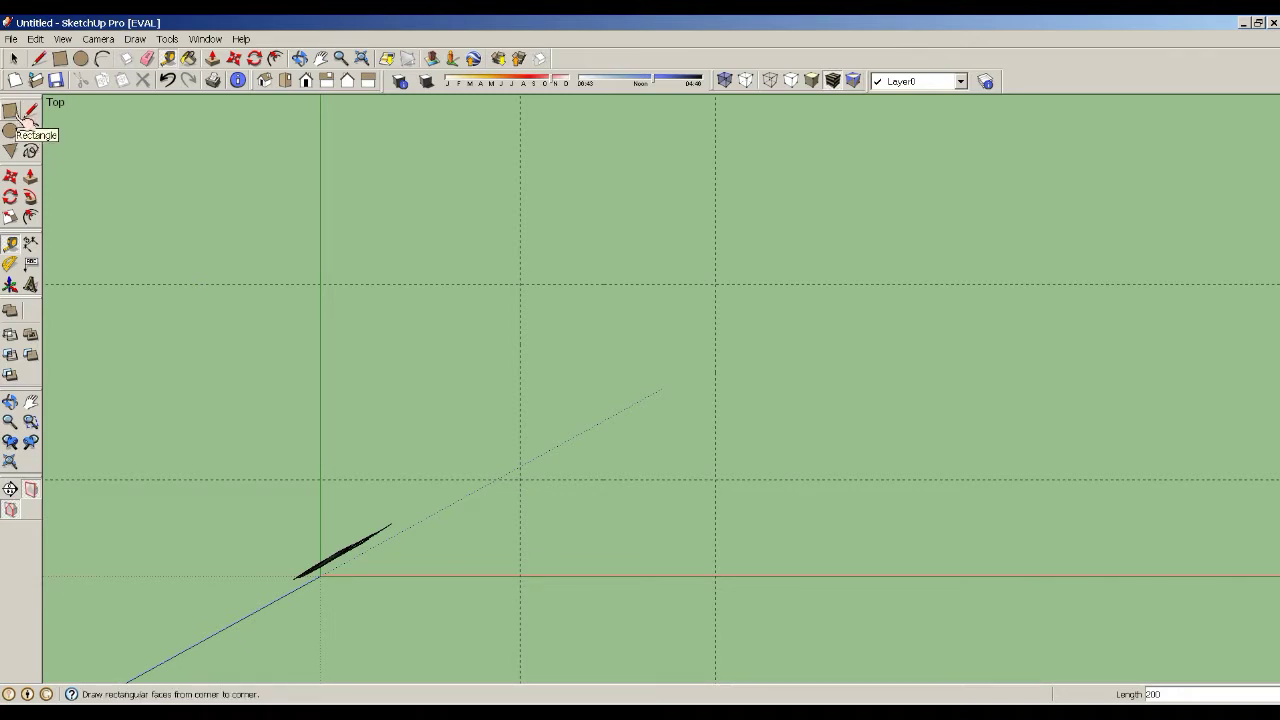
- Draw a 200 × 200 cm rectangle between opposite guide intersections
{"action": "key", "text": "r"}
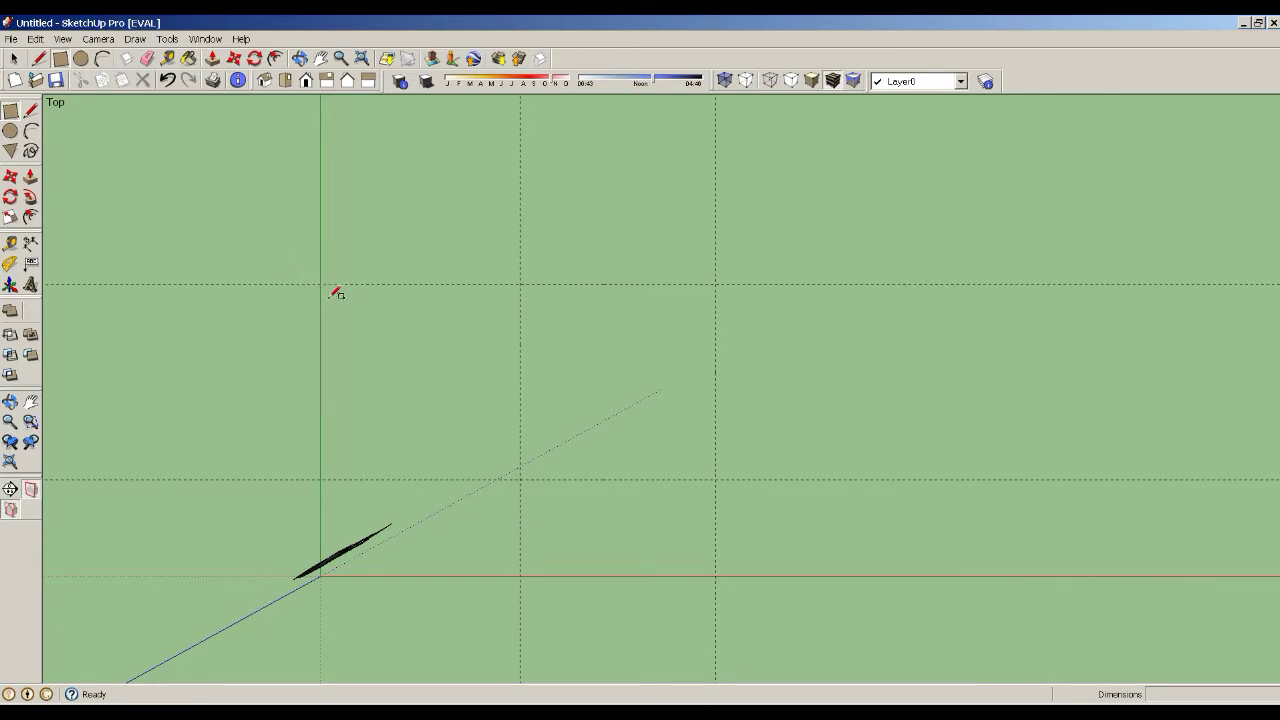
{"action": "left_click", "coordinate": [520, 284]}
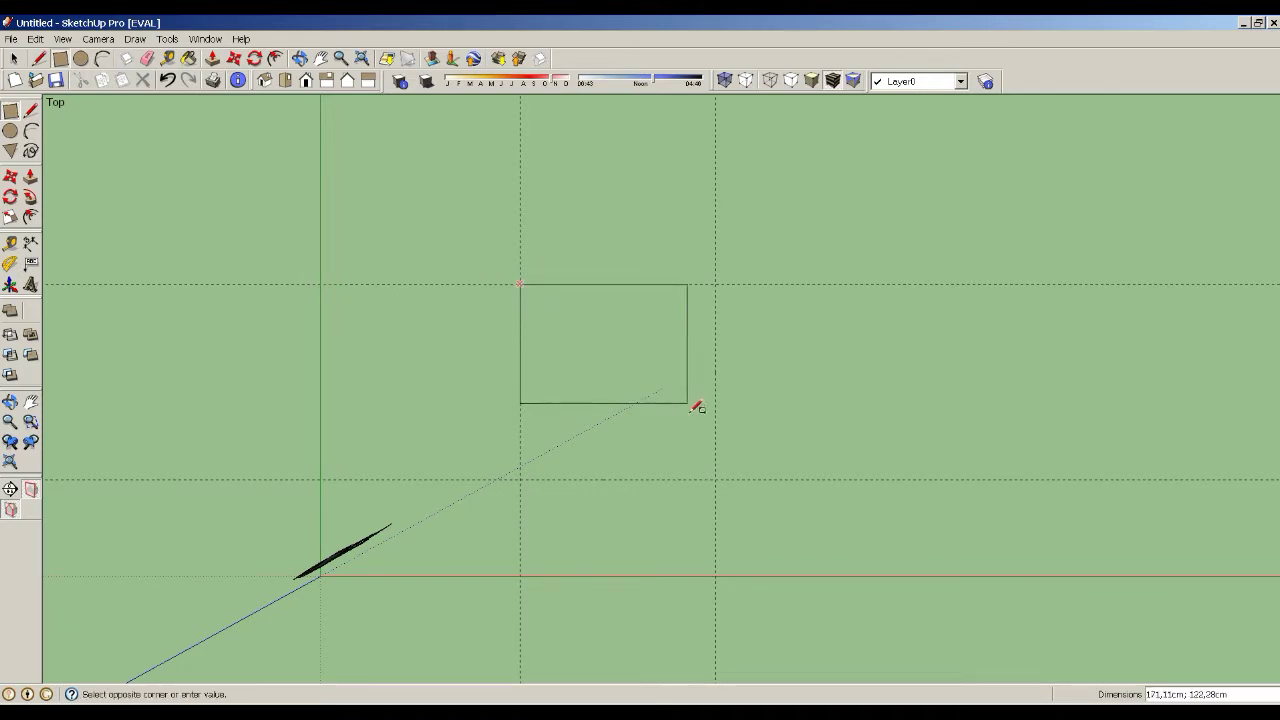
{"action": "left_click", "coordinate": [716, 479]}
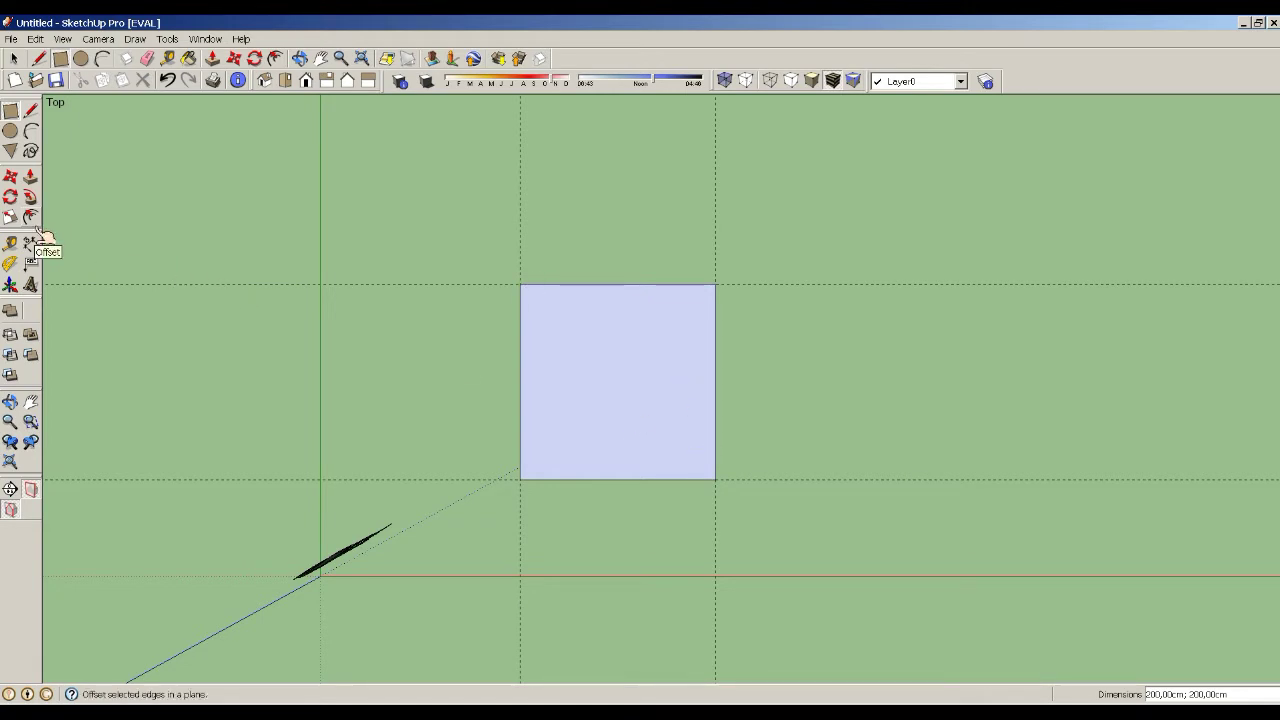
- Offset the square's outline 10 cm inward, then deselect the face
{"action": "left_click", "coordinate": [34, 222]}
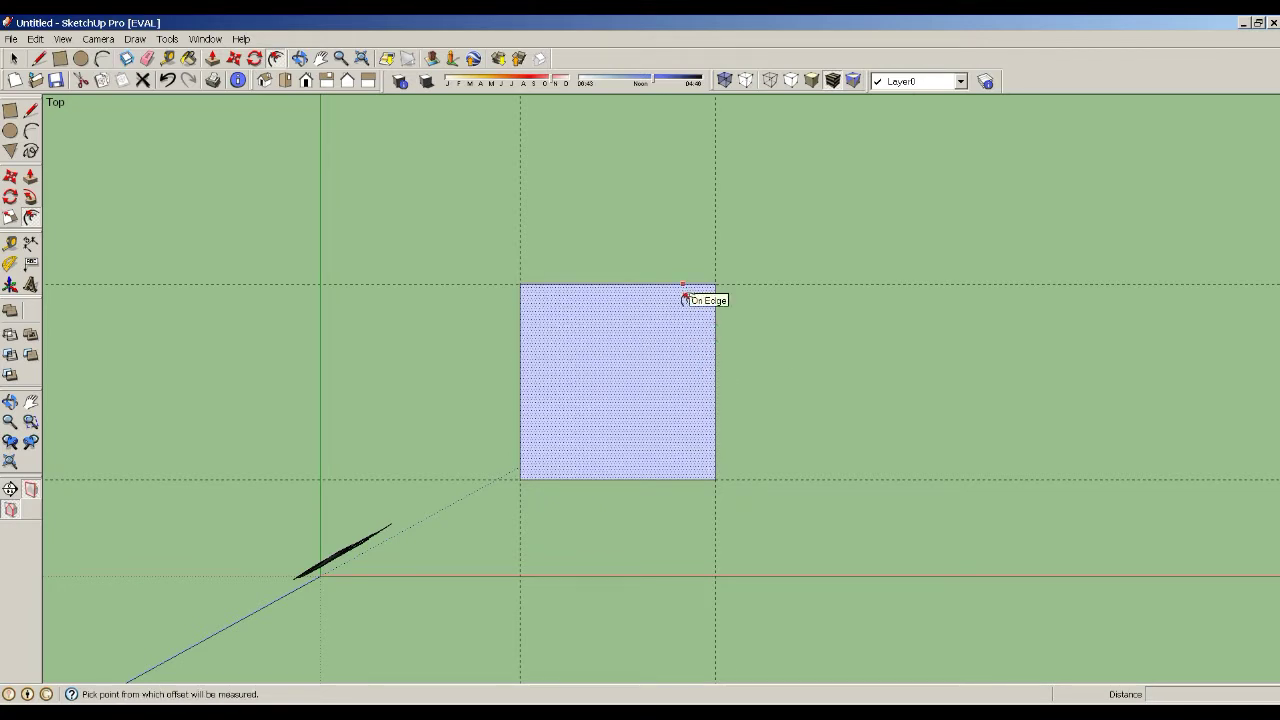
{"action": "left_click", "coordinate": [684, 298]}
{"action": "type", "text": "10"}
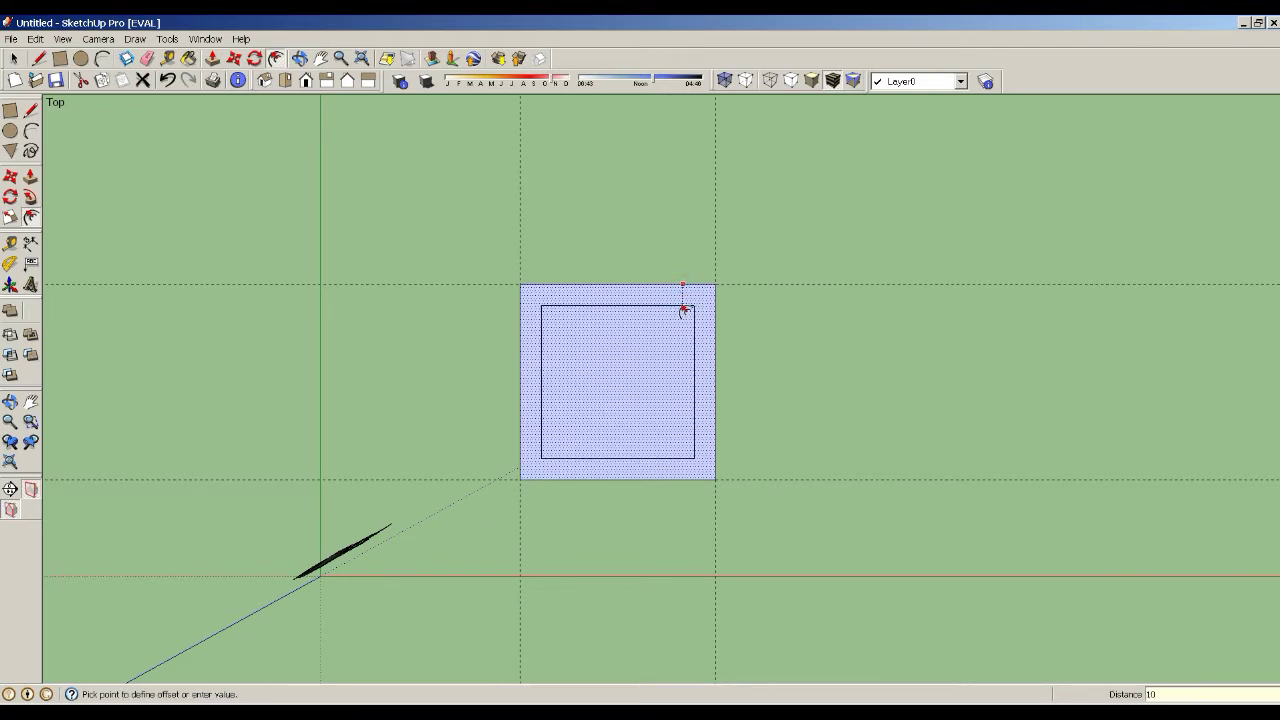
{"action": "key", "text": "Return"}
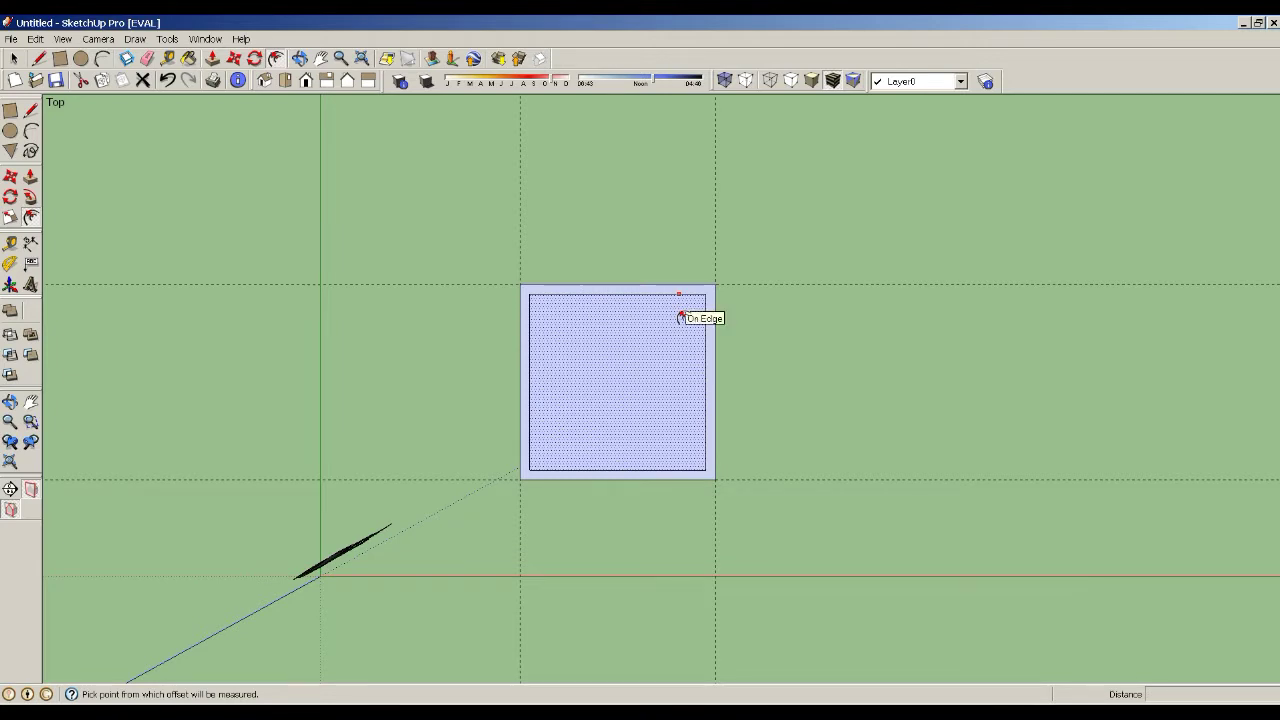
{"action": "key", "text": "Escape"}
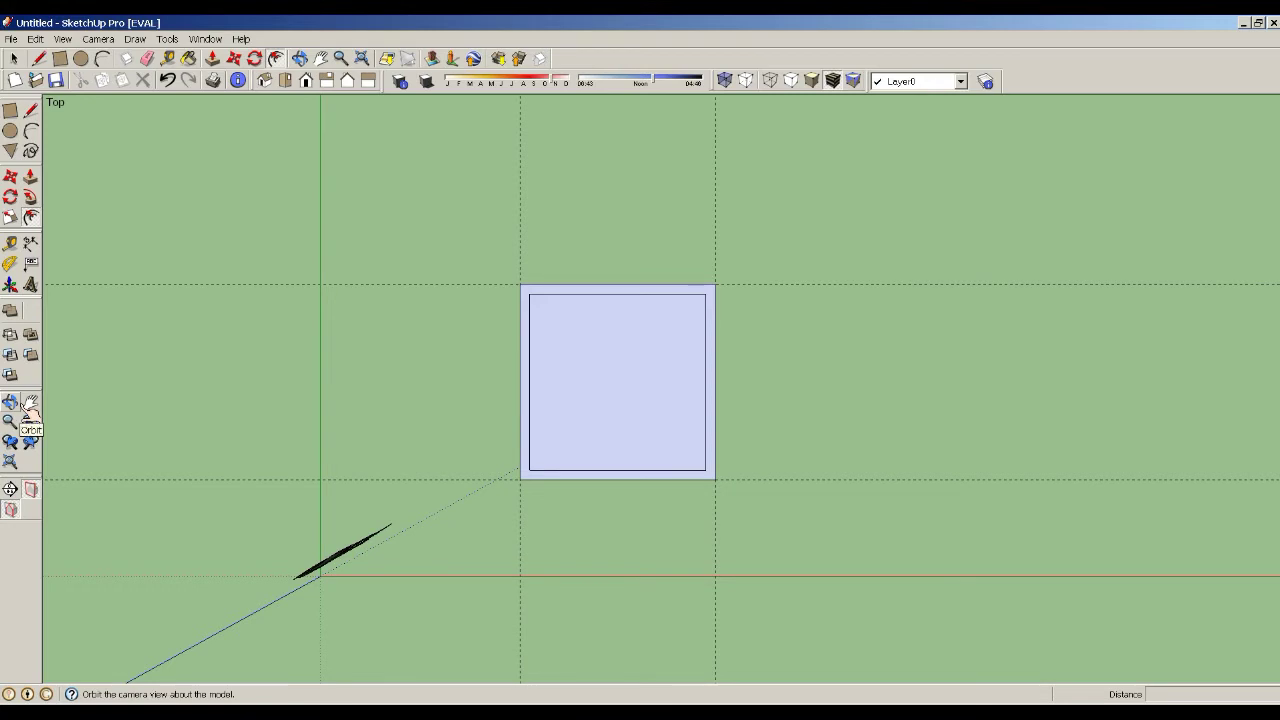
- Zoom in on the square's front border strip and start, then cancel, a guide
{"action": "key", "text": "f"}
{"action": "scroll", "coordinate": [718, 490], "scroll_direction": "up", "scroll_amount": 1}
{"action": "scroll", "coordinate": [709, 490], "scroll_direction": "up", "scroll_amount": 3}
{"action": "scroll", "coordinate": [703, 482], "scroll_direction": "up", "scroll_amount": 2}
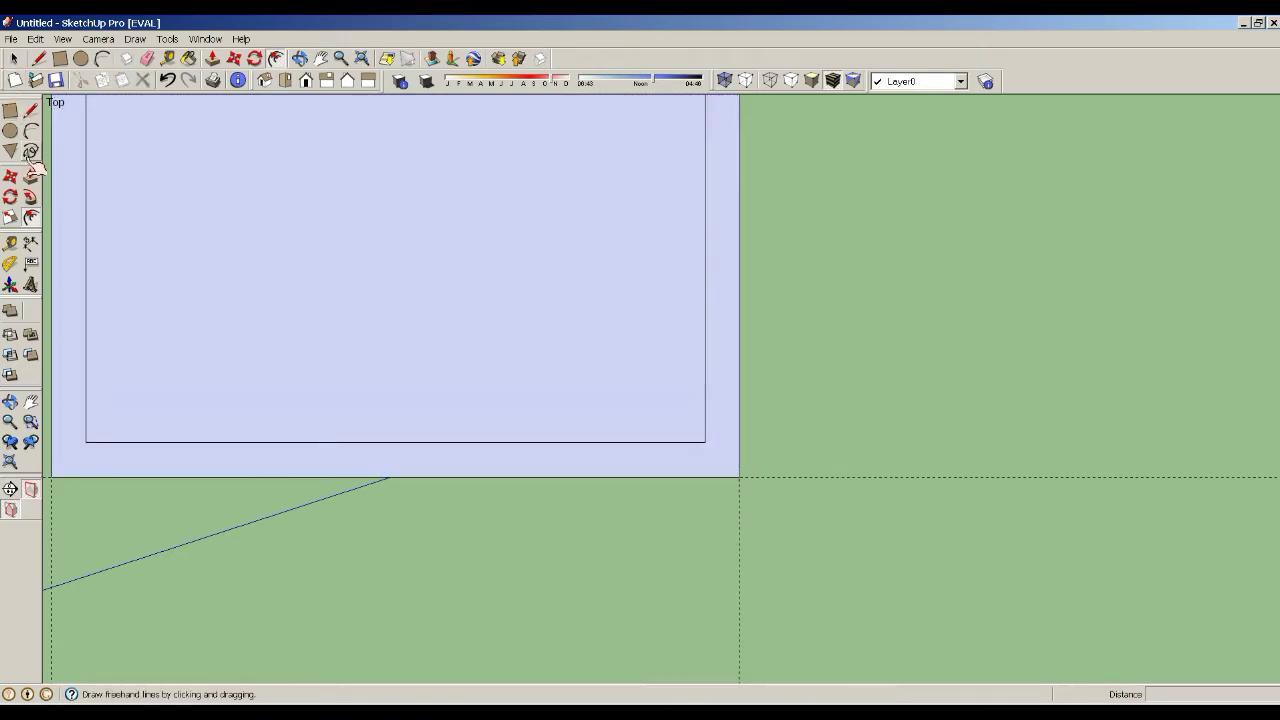
{"action": "left_click", "coordinate": [10, 243]}
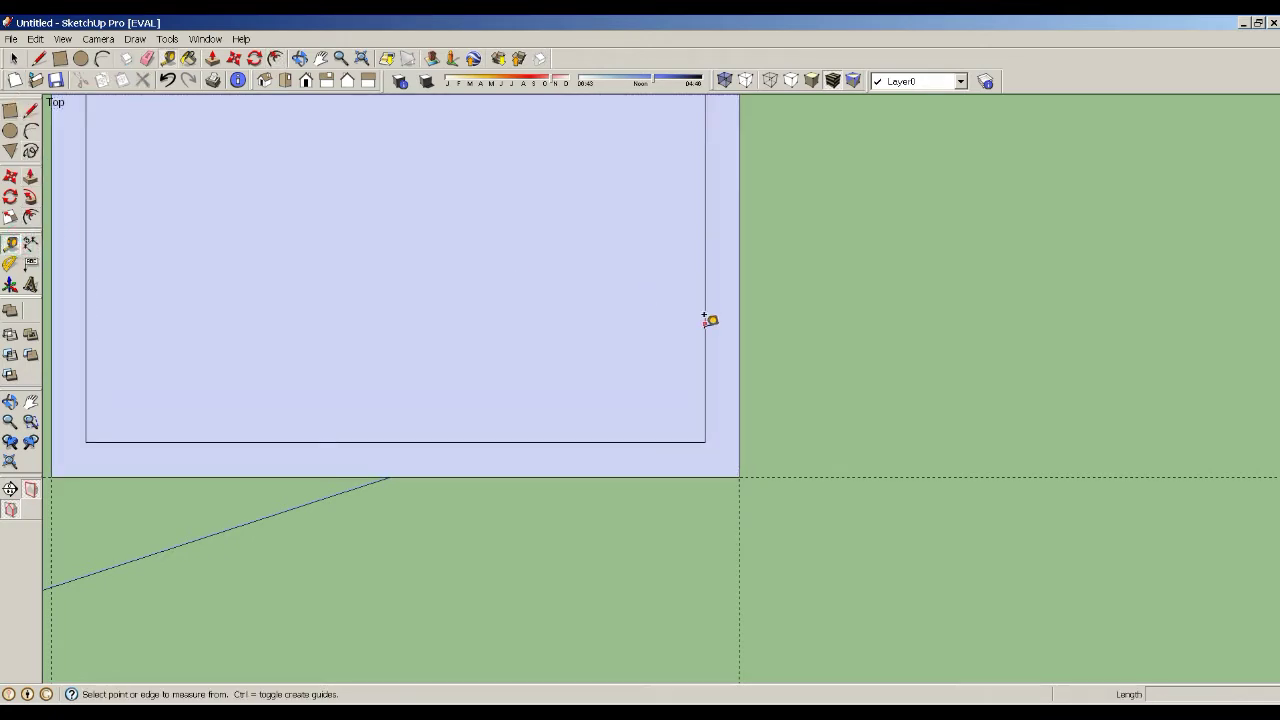
{"action": "left_click", "coordinate": [705, 400]}
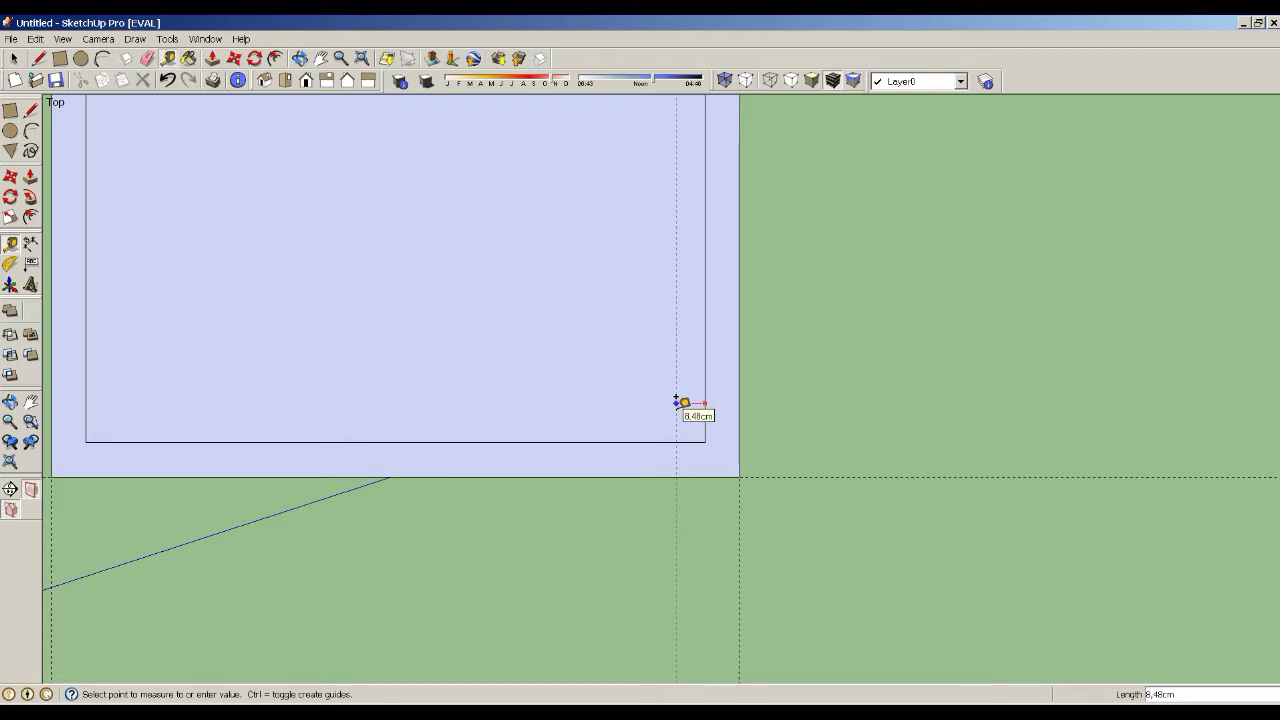
{"action": "key", "text": "Escape"}
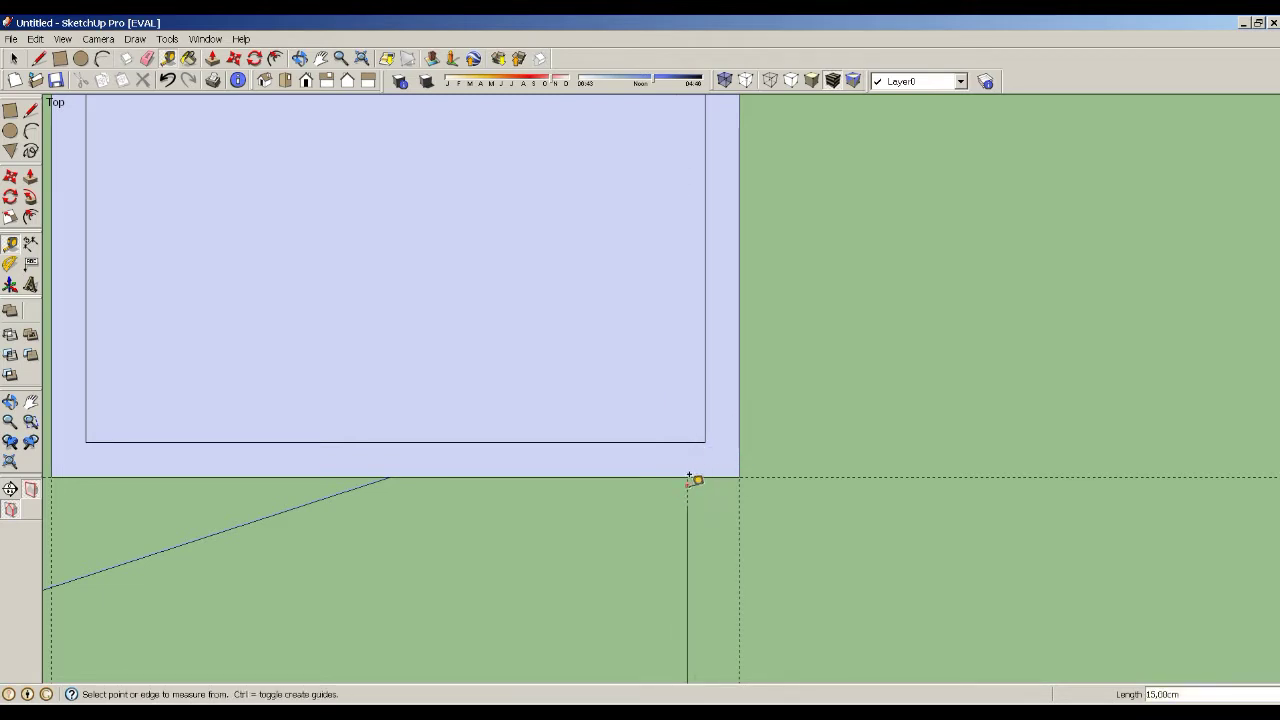
{"action": "scroll", "coordinate": [567, 282], "scroll_direction": "down", "scroll_amount": 2}
{"action": "scroll", "coordinate": [572, 335], "scroll_direction": "up", "scroll_amount": 2}
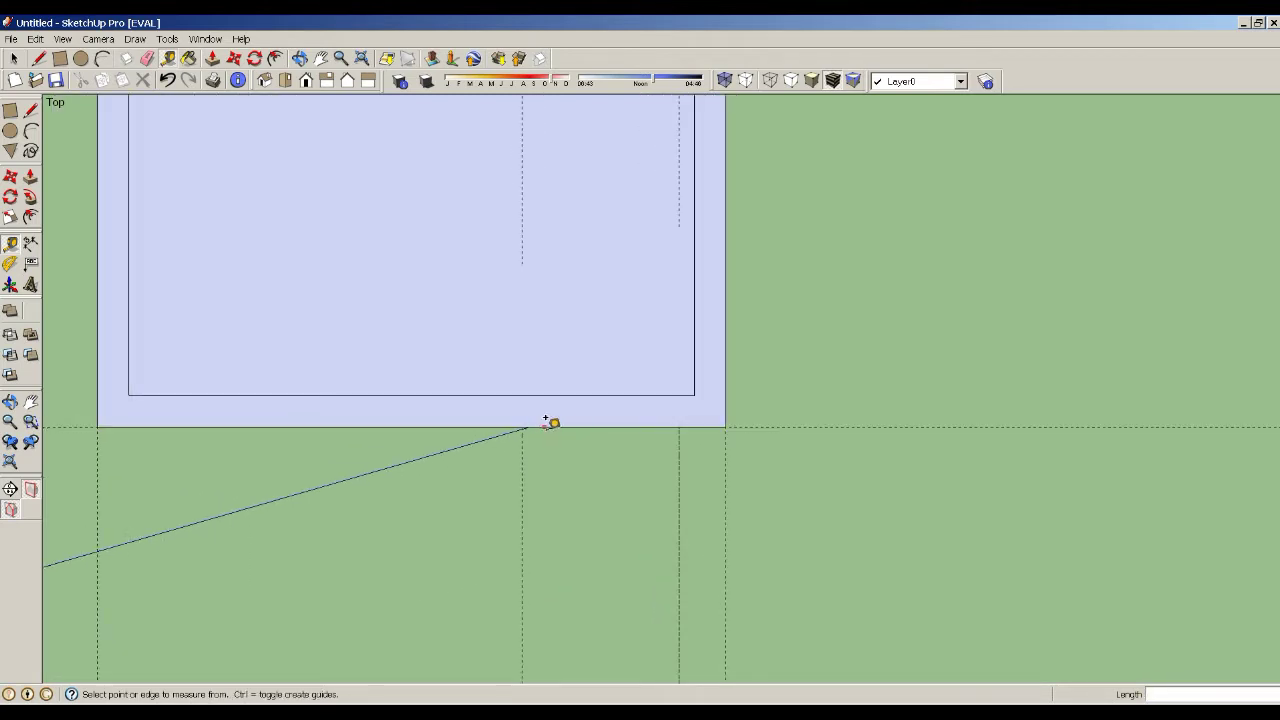
{"action": "scroll", "coordinate": [550, 425], "scroll_direction": "down", "scroll_amount": 1}
- Draw two short edges across the front border strip at the doorway guides
{"action": "left_click", "coordinate": [30, 110]}
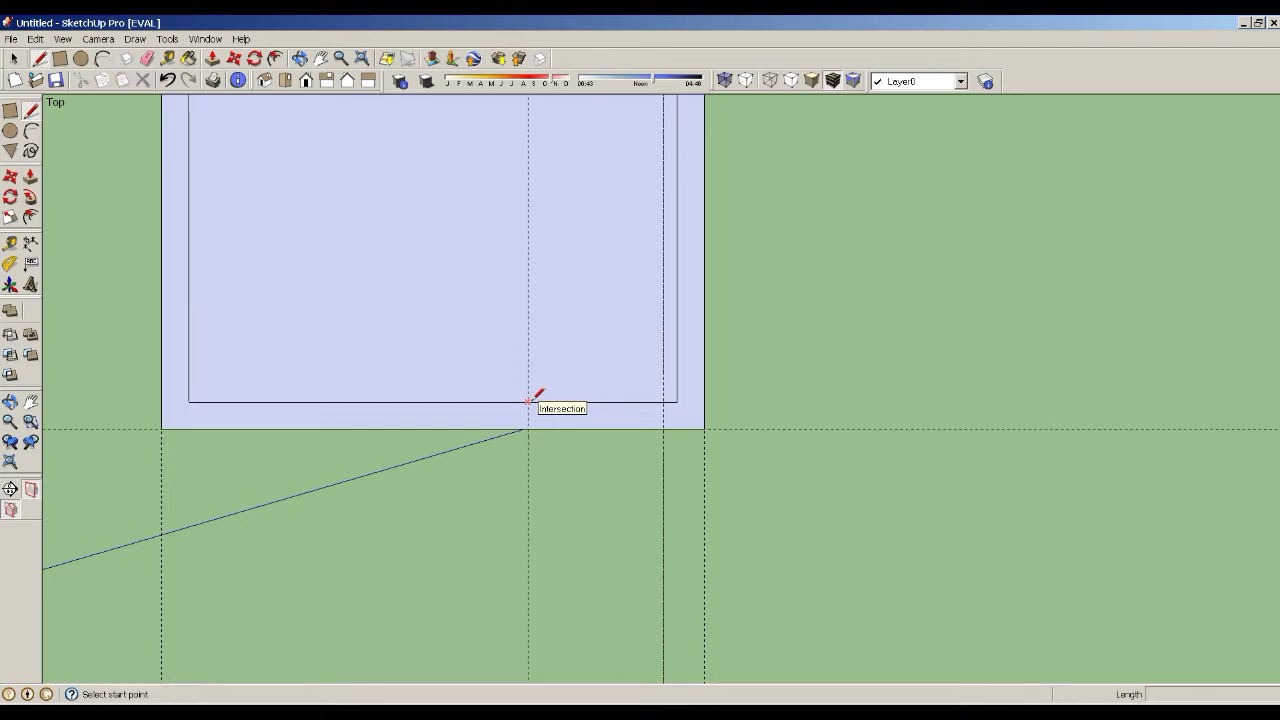
{"action": "left_click", "coordinate": [528, 402]}
{"action": "key", "text": "l"}
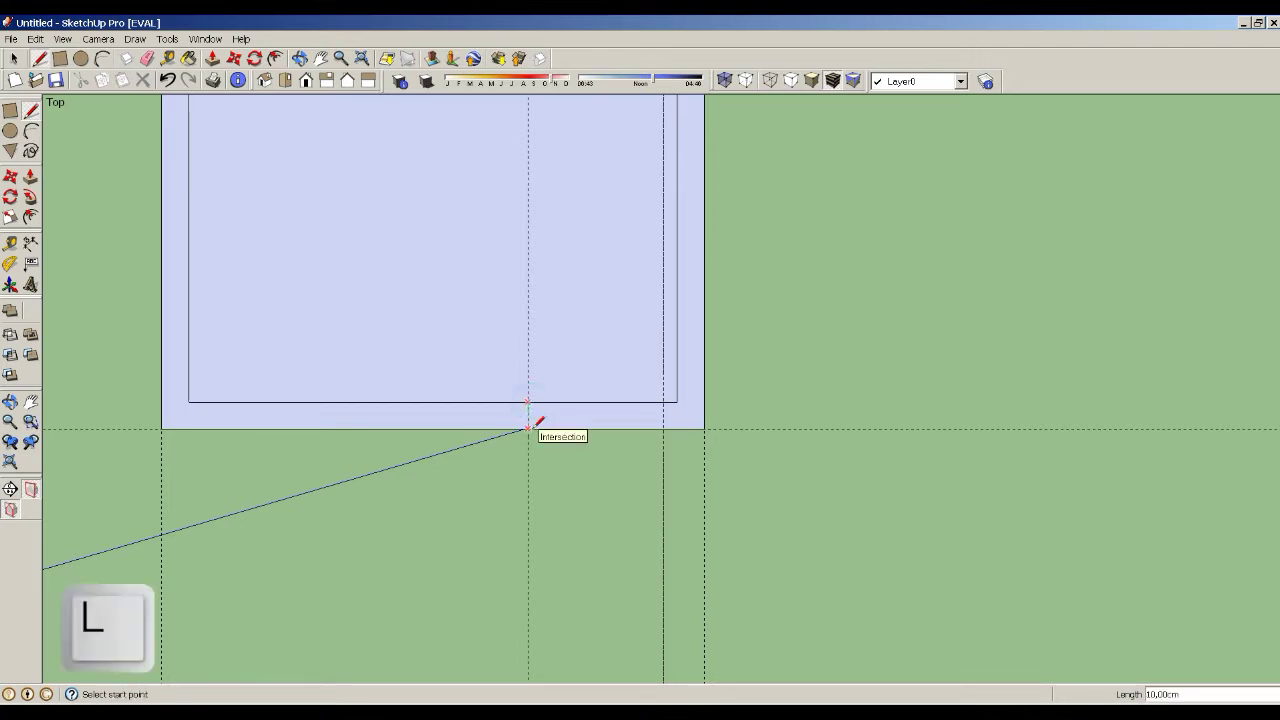
{"action": "left_click", "coordinate": [663, 402]}
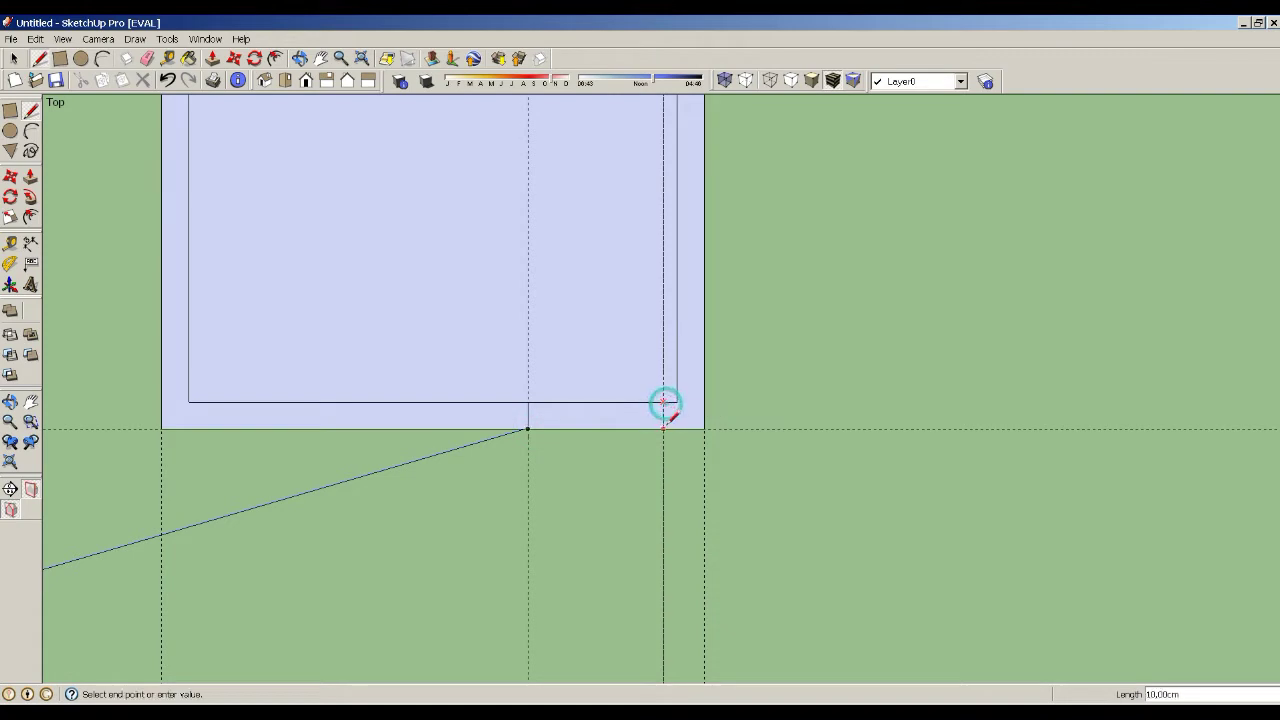
{"action": "left_click", "coordinate": [663, 429]}
{"action": "key", "text": "space"}
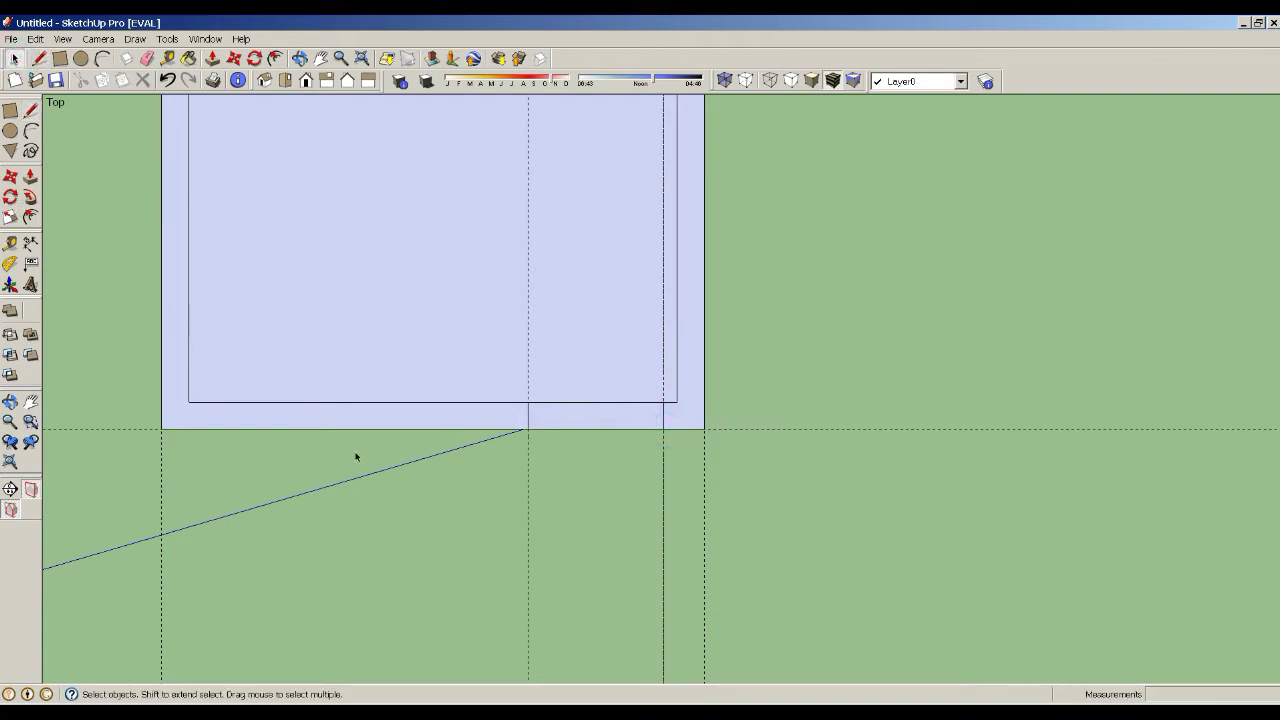
- In perspective, pull the border strip up into walls with 250 cm as the height
{"action": "mouse_move", "coordinate": [393, 518]}
{"action": "middle_mouse_down"}
{"action": "mouse_move", "coordinate": [343, 404]}
{"action": "mouse_move", "coordinate": [360, 249]}
{"action": "mouse_move", "coordinate": [380, 203]}
{"action": "mouse_move", "coordinate": [574, 417]}
{"action": "mouse_move", "coordinate": [431, 313]}
{"action": "mouse_move", "coordinate": [497, 383]}
{"action": "middle_mouse_up"}
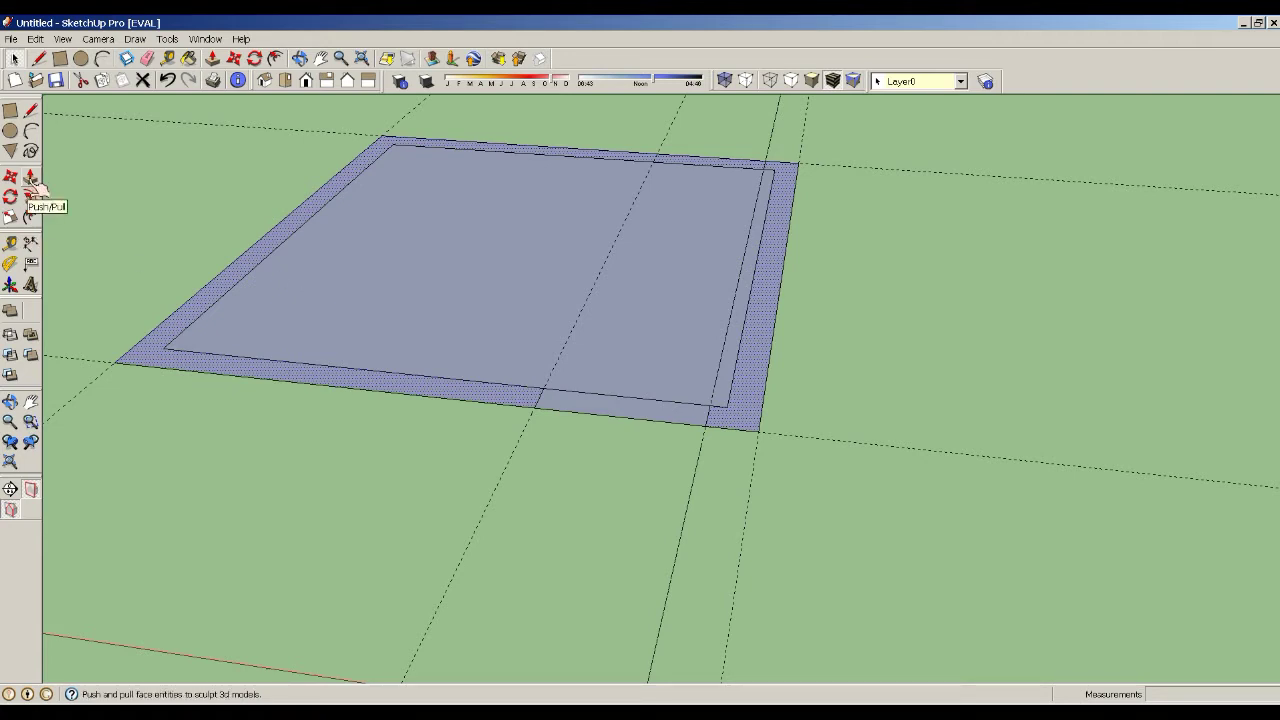
{"action": "key", "text": "p"}
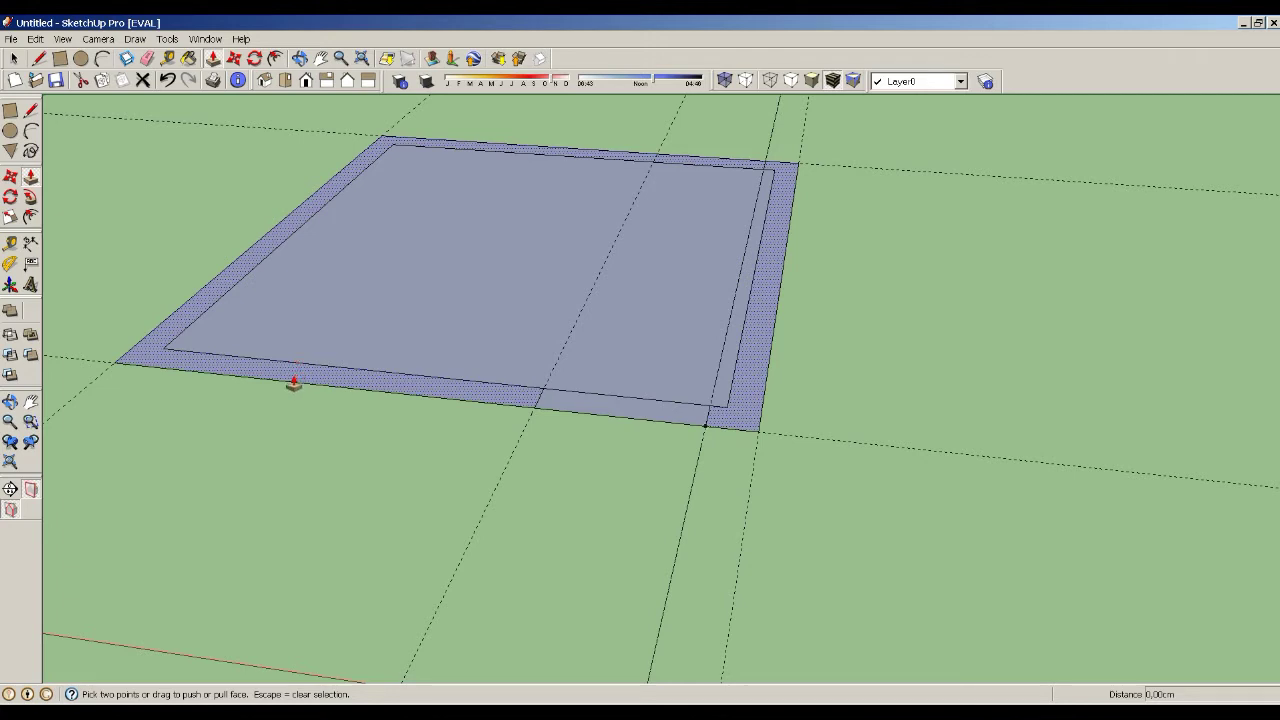
{"action": "mouse_move", "coordinate": [294, 384]}
{"action": "left_mouse_down"}
{"action": "mouse_move", "coordinate": [246, 177]}
{"action": "mouse_move", "coordinate": [285, 262]}
{"action": "left_mouse_up"}
{"action": "type", "text": "250"}
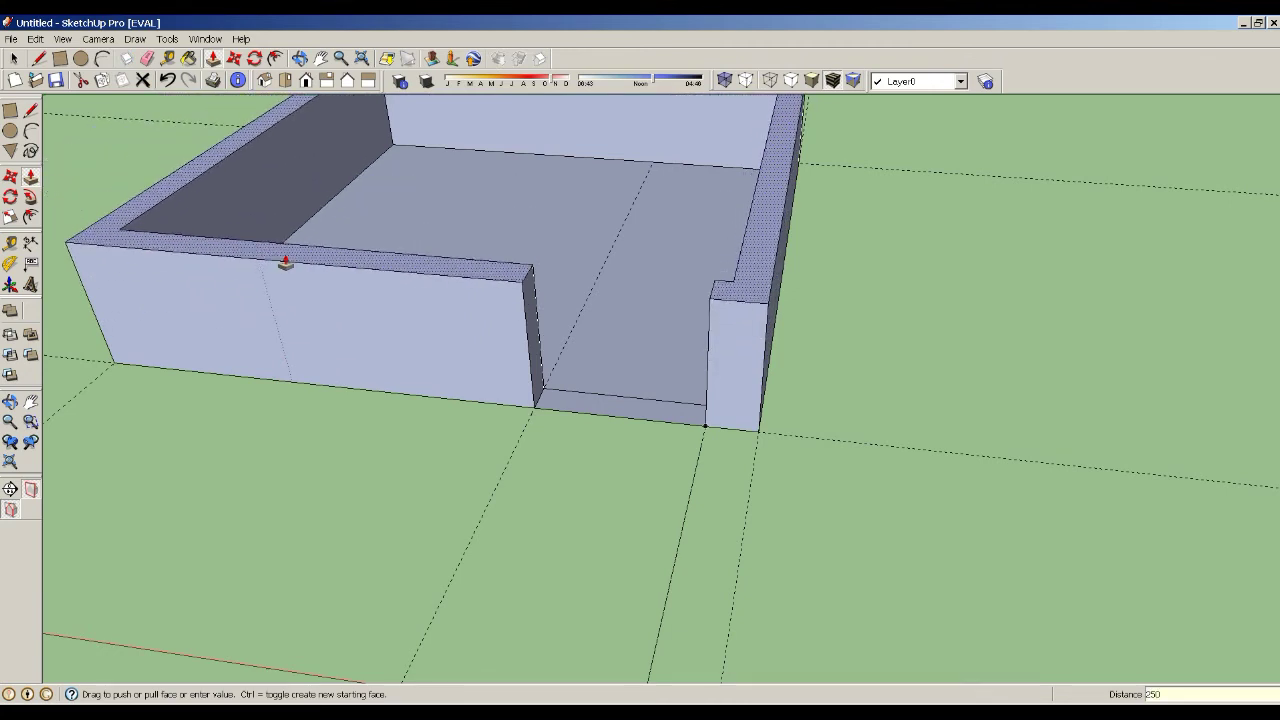
- Confirm the 250 cm wall height and orbit around to the box's front
{"action": "key", "text": "Return"}
{"action": "scroll", "coordinate": [571, 466], "scroll_direction": "down", "scroll_amount": 2}
{"action": "scroll", "coordinate": [571, 468], "scroll_direction": "down", "scroll_amount": 2}
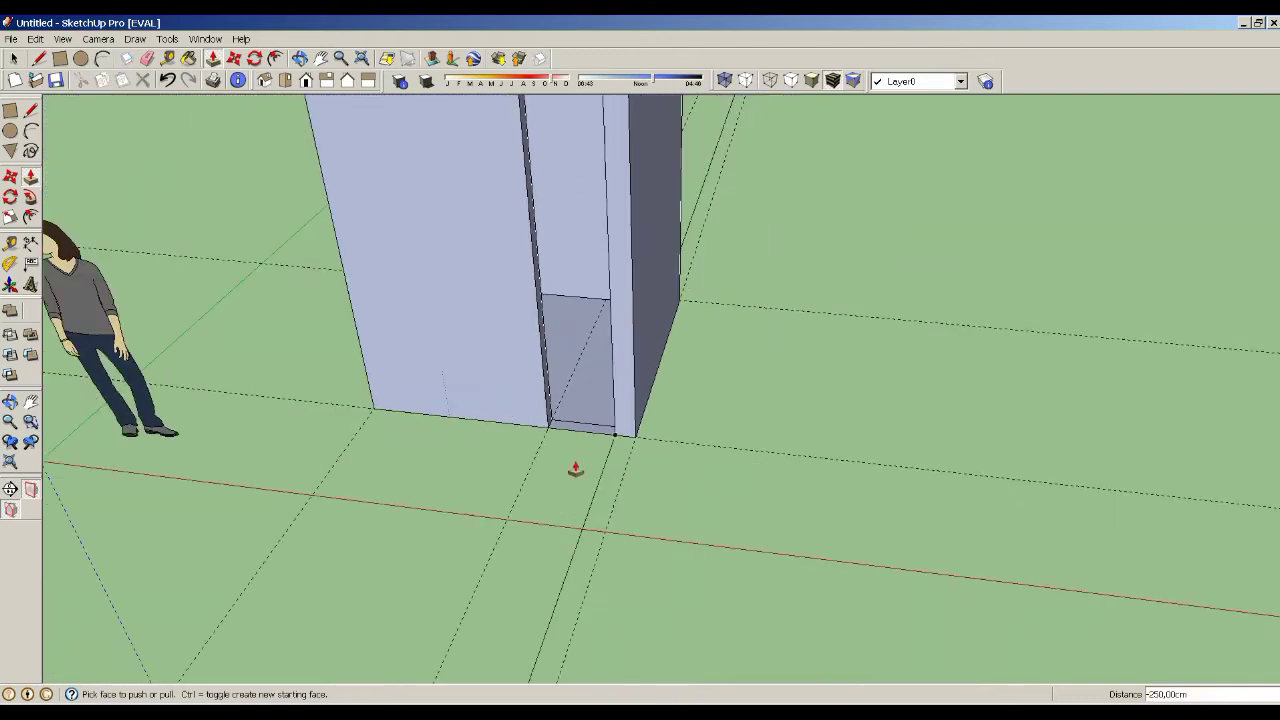
{"action": "scroll", "coordinate": [575, 447], "scroll_direction": "down", "scroll_amount": 1}
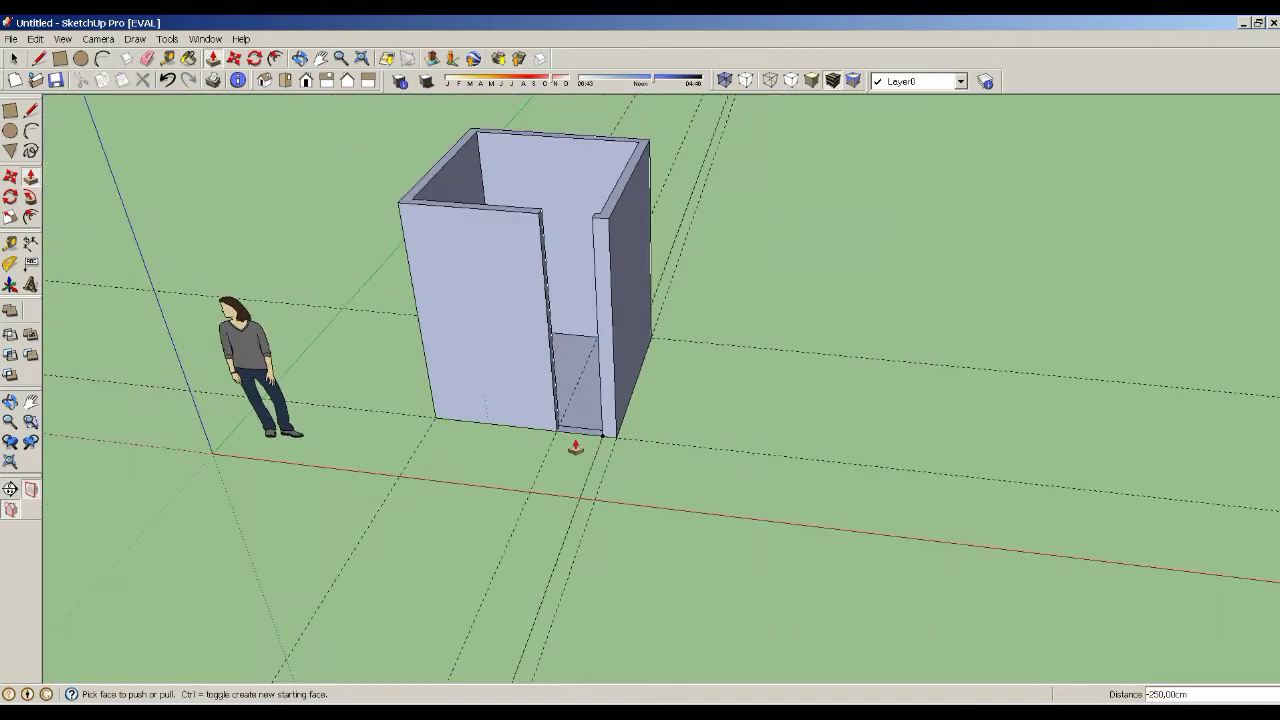
{"action": "left_click", "coordinate": [10, 401]}
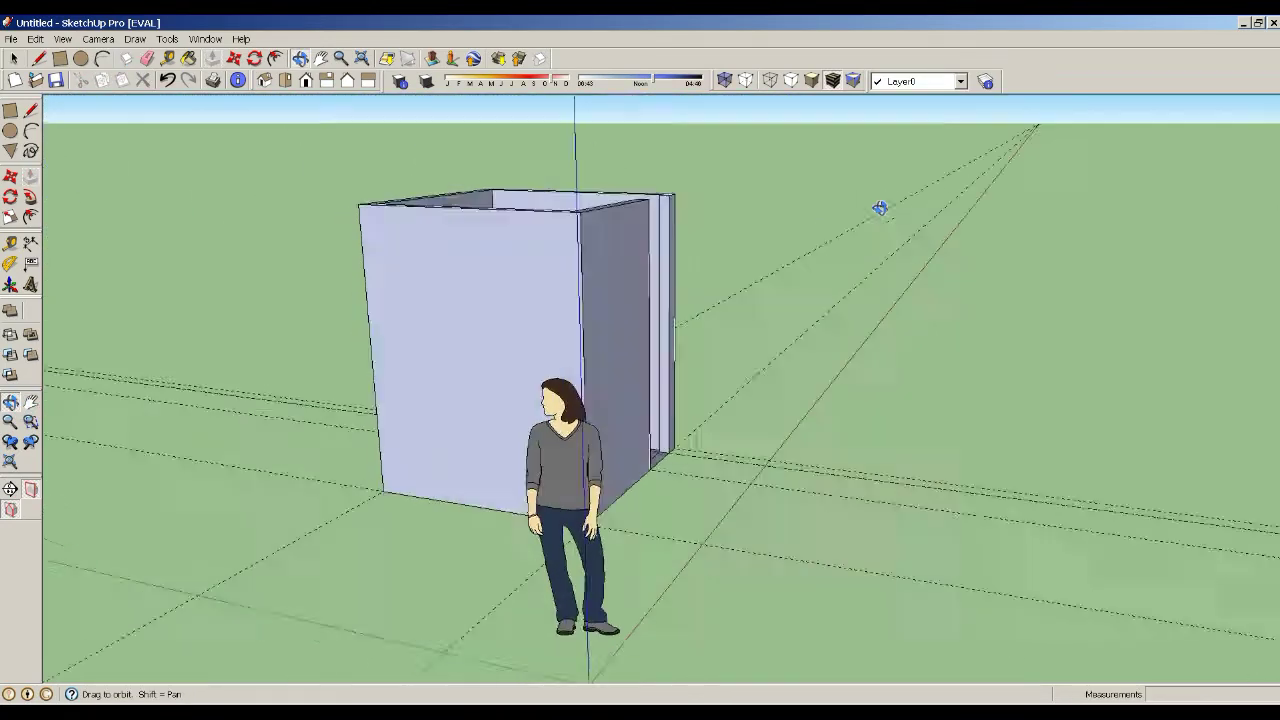
{"action": "mouse_move", "coordinate": [880, 206]}
{"action": "left_mouse_down"}
{"action": "mouse_move", "coordinate": [803, 240]}
{"action": "mouse_move", "coordinate": [434, 289]}
{"action": "mouse_move", "coordinate": [552, 200]}
{"action": "left_mouse_up"}
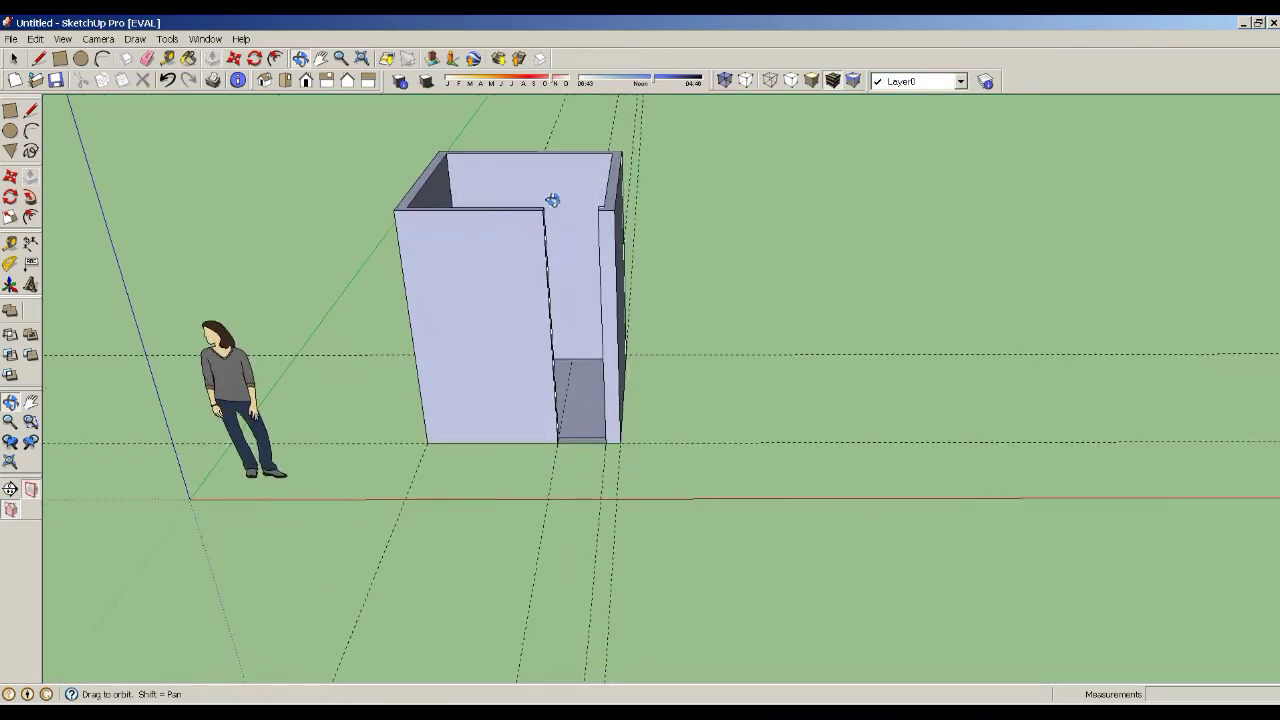
{"action": "scroll", "coordinate": [564, 175], "scroll_direction": "up", "scroll_amount": 2}
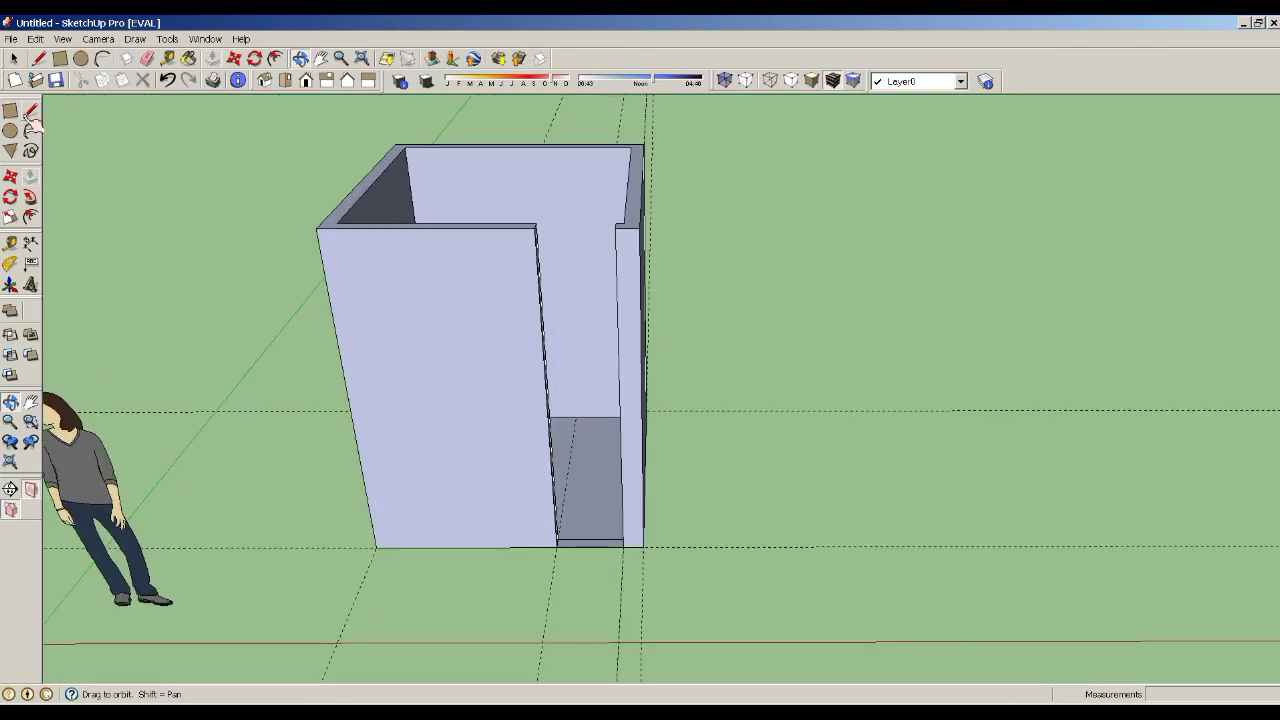
- Push the wall tops down by 150 cm
{"action": "left_click", "coordinate": [14, 58]}
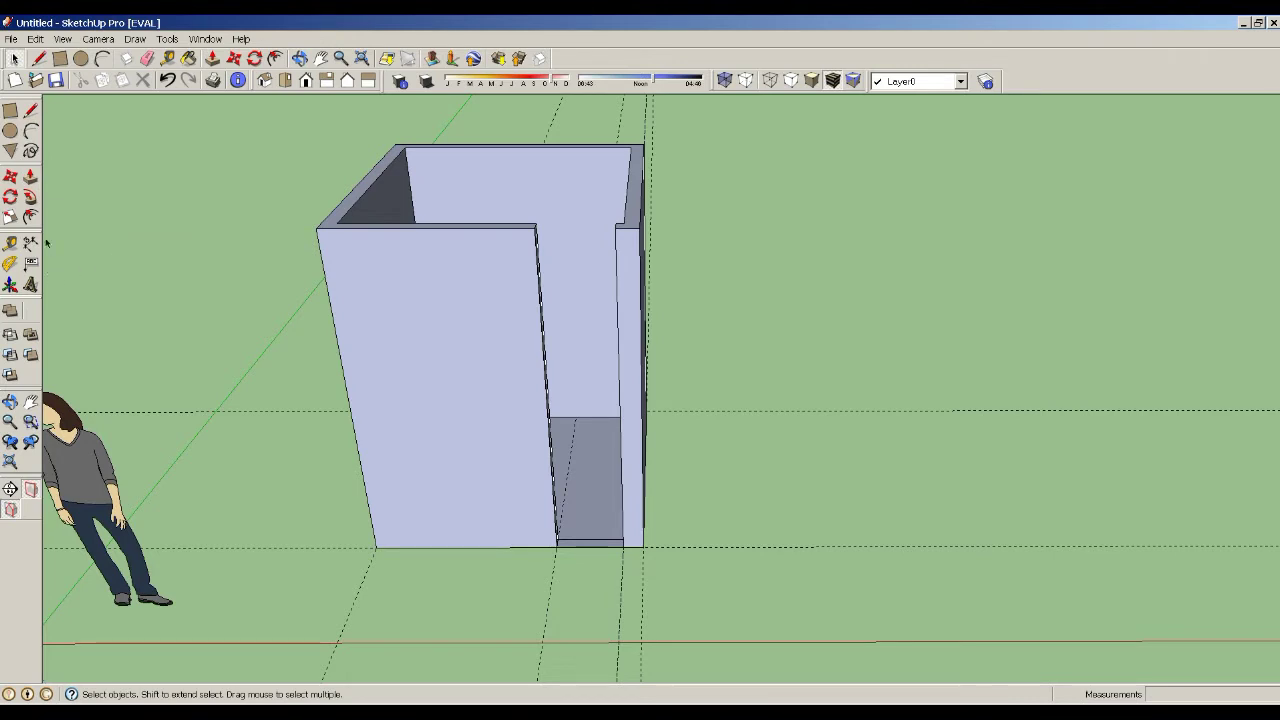
{"action": "left_click", "coordinate": [30, 175]}
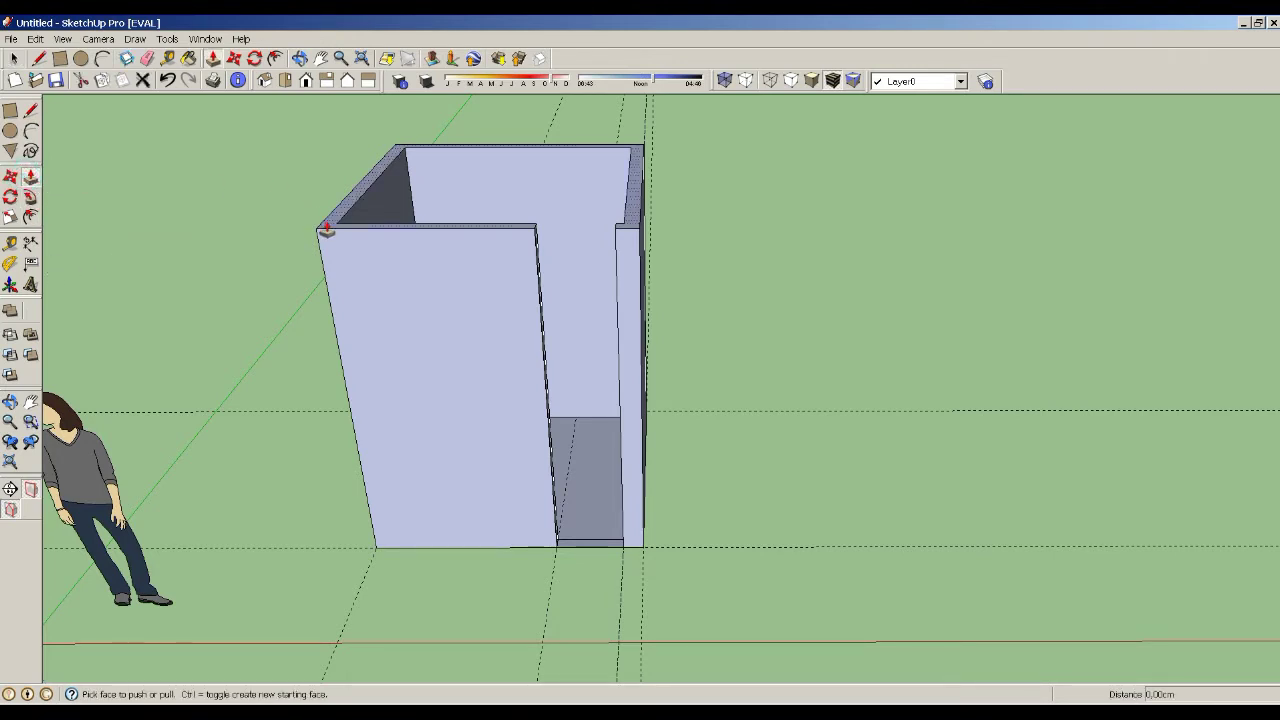
{"action": "left_click_drag", "start_coordinate": [326, 230], "coordinate": [380, 361]}
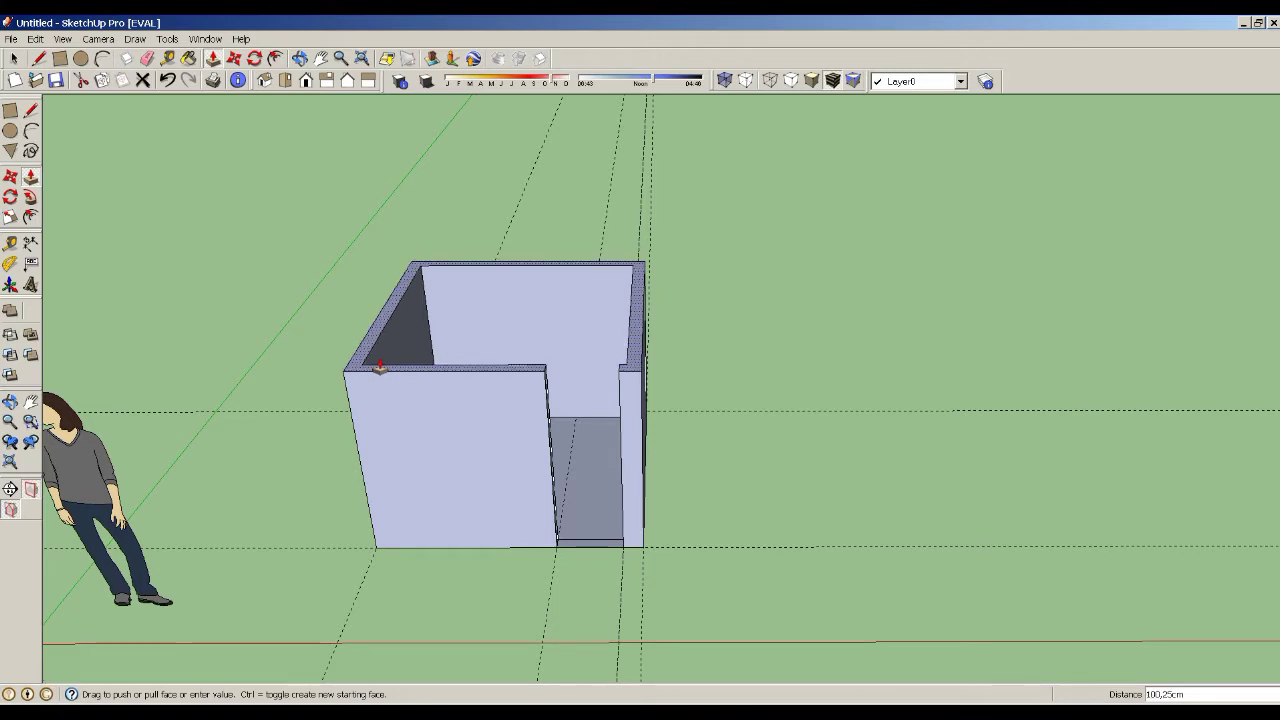
{"action": "type", "text": "150"}
{"action": "key", "text": "Return"}
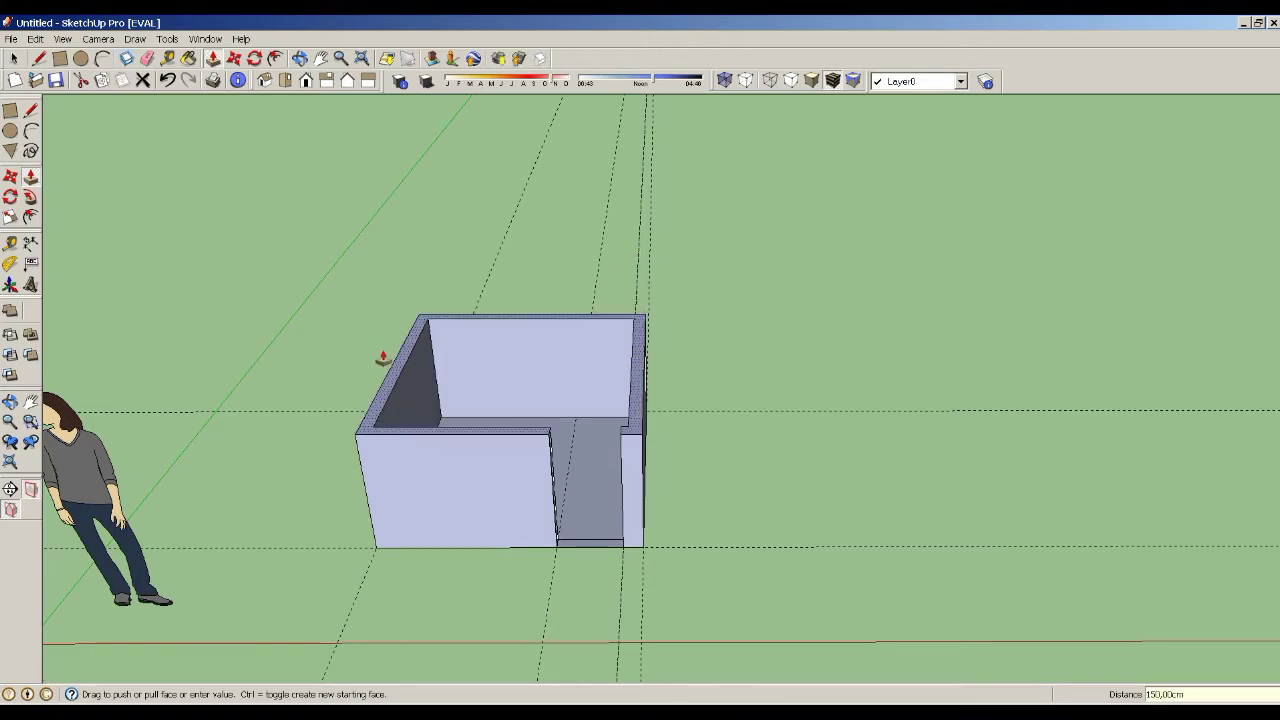
- Measure the wall height from base to top (100 cm)
{"action": "scroll", "coordinate": [539, 492], "scroll_direction": "up", "scroll_amount": 1}
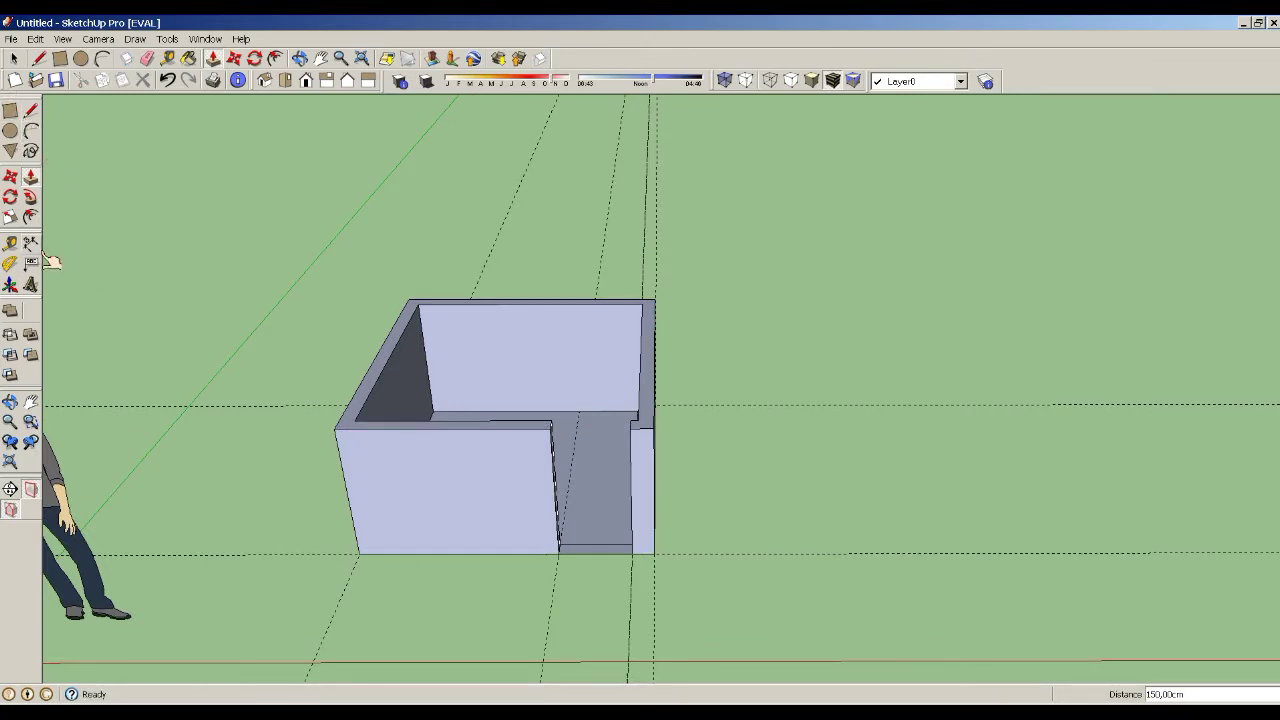
{"action": "left_click", "coordinate": [9, 242]}
{"action": "left_click", "coordinate": [491, 550]}
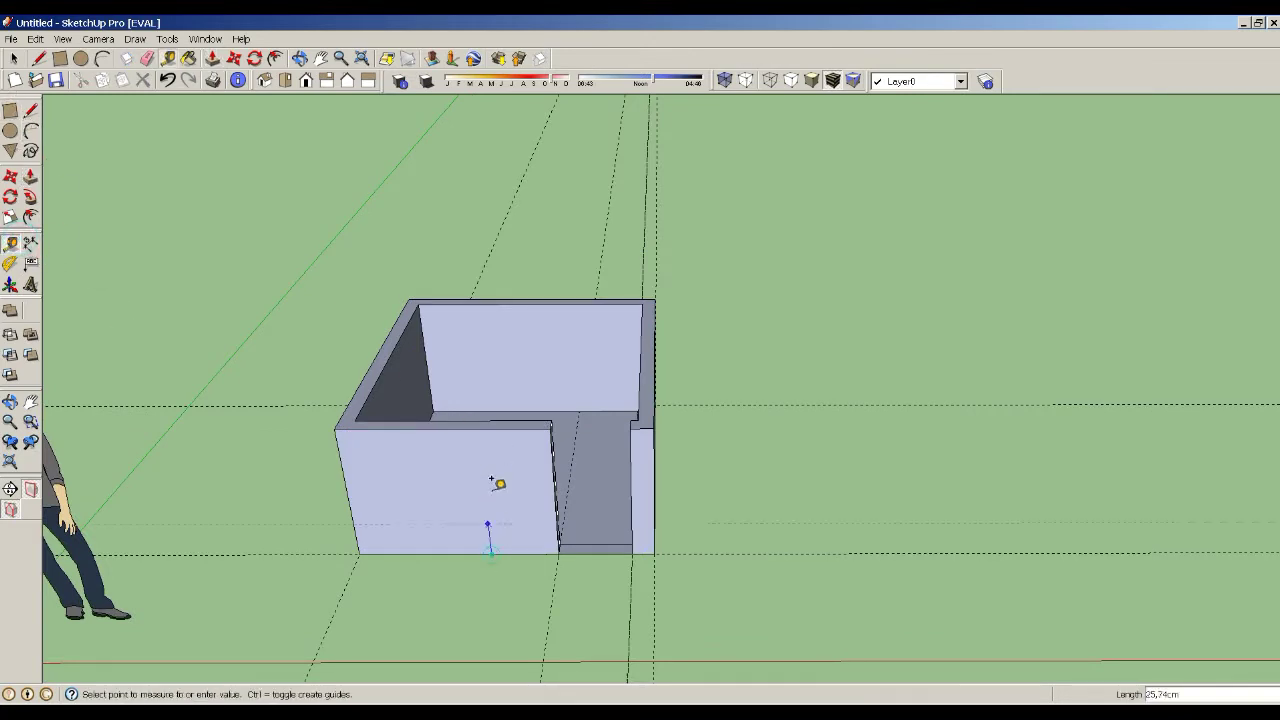
{"action": "left_click", "coordinate": [483, 422]}
- In Top view, place a guide 20 cm in from the left wall's outer edge
{"action": "middle_click_drag", "start_coordinate": [406, 457], "coordinate": [86, 400]}
{"action": "scroll", "coordinate": [200, 398], "scroll_direction": "up", "scroll_amount": 1}
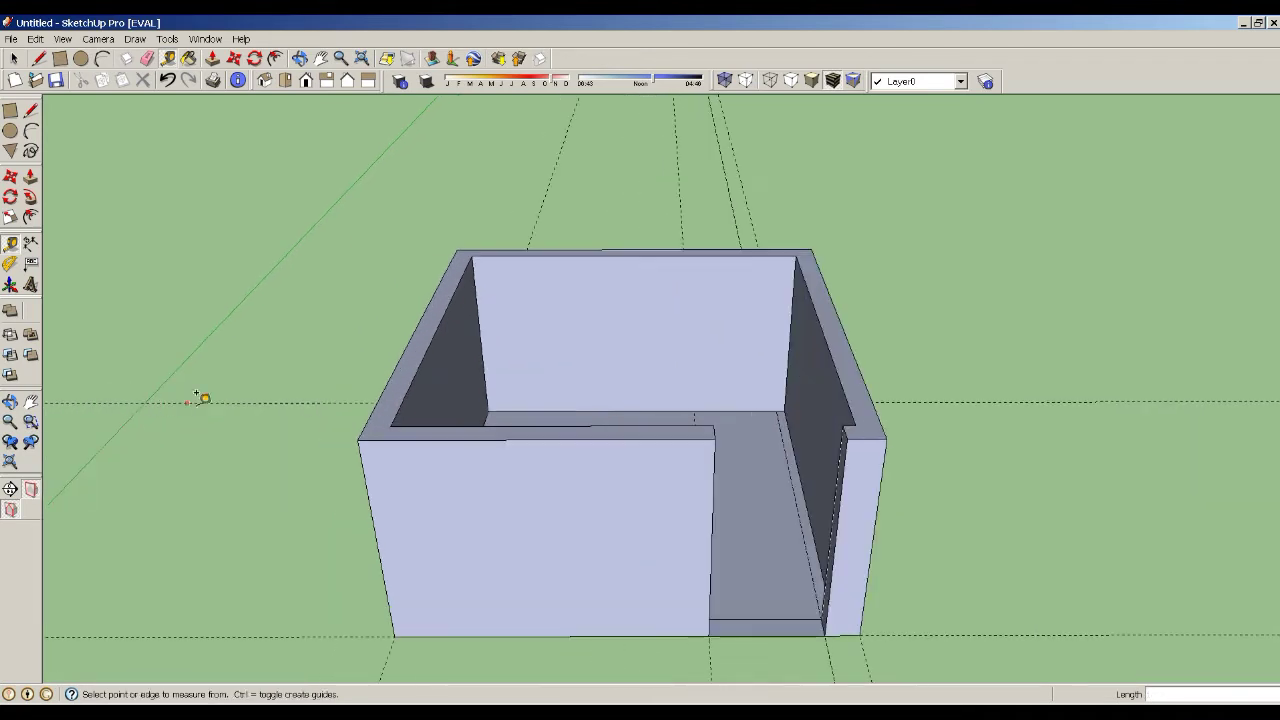
{"action": "left_click", "coordinate": [307, 82]}
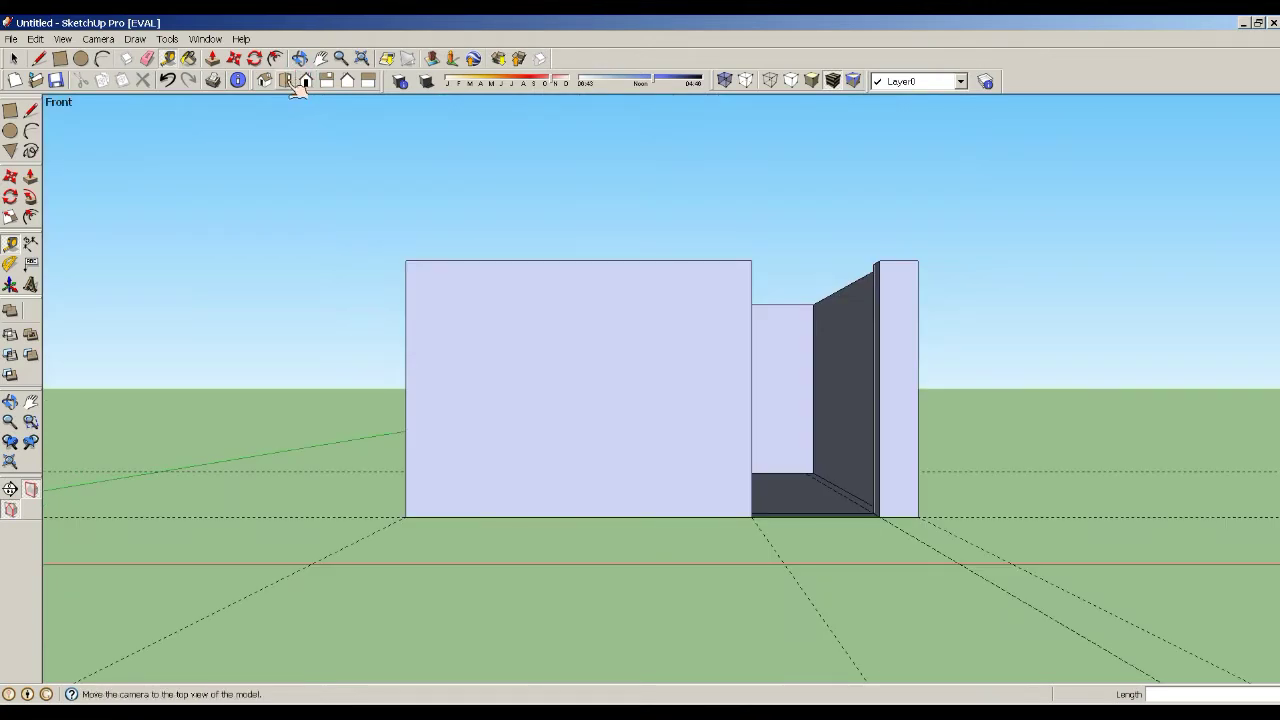
{"action": "left_click", "coordinate": [285, 80]}
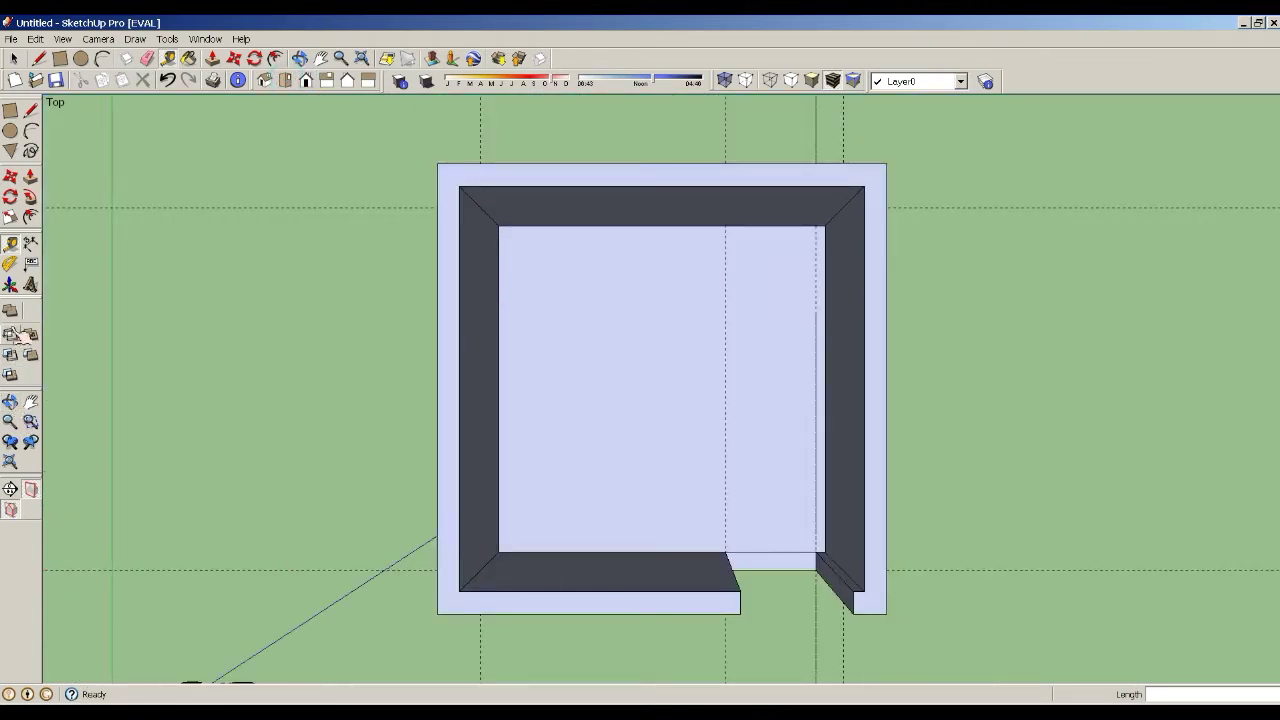
{"action": "left_click", "coordinate": [10, 243]}
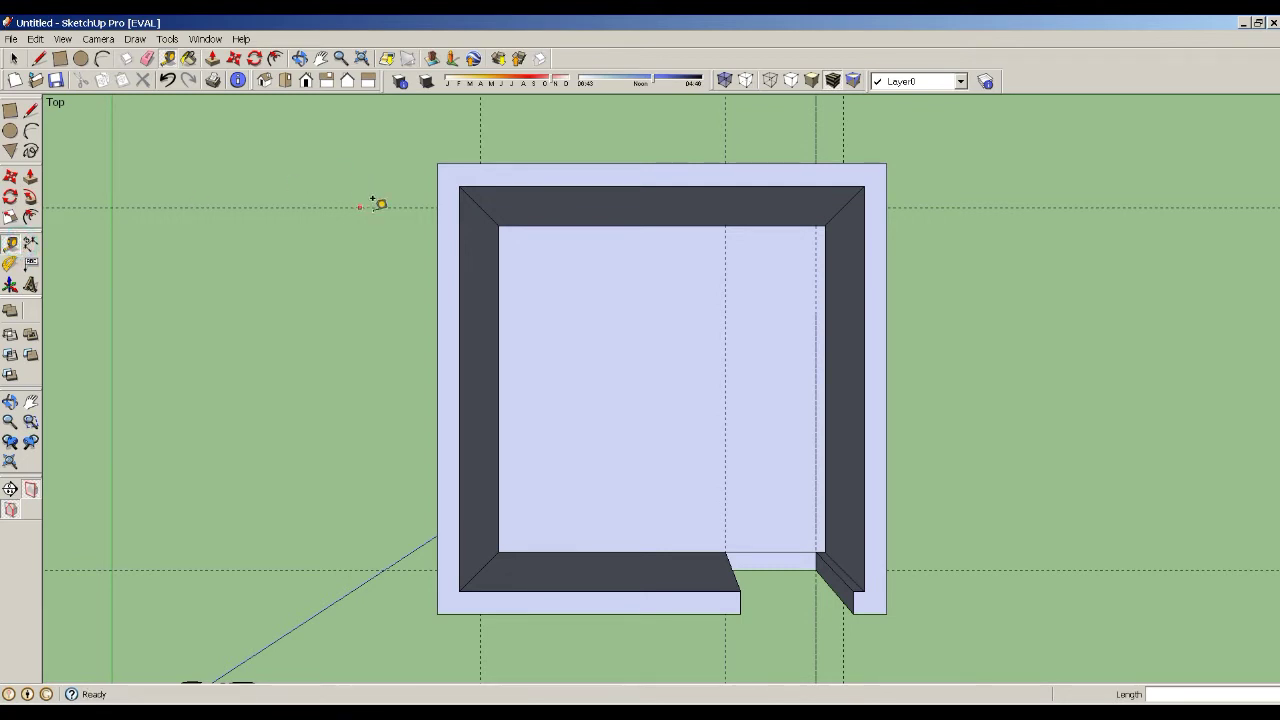
{"action": "left_click", "coordinate": [440, 179]}
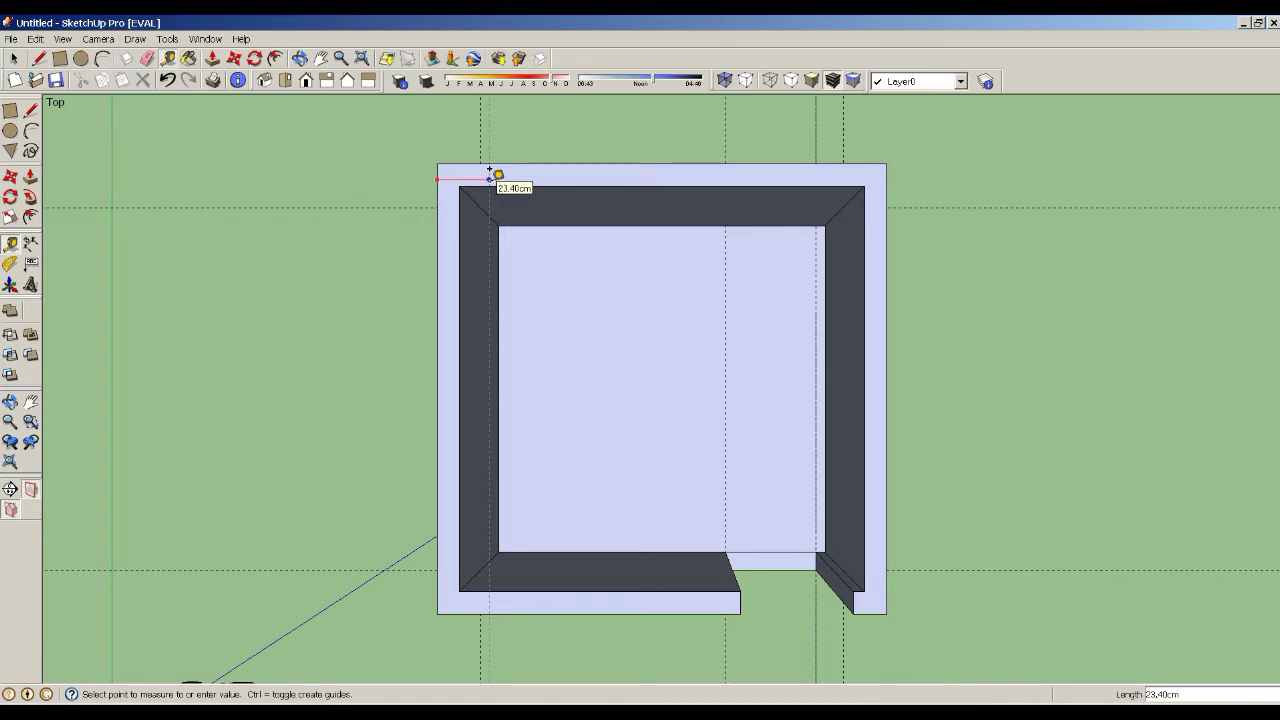
{"action": "type", "text": "20"}
{"action": "key", "text": "Return"}
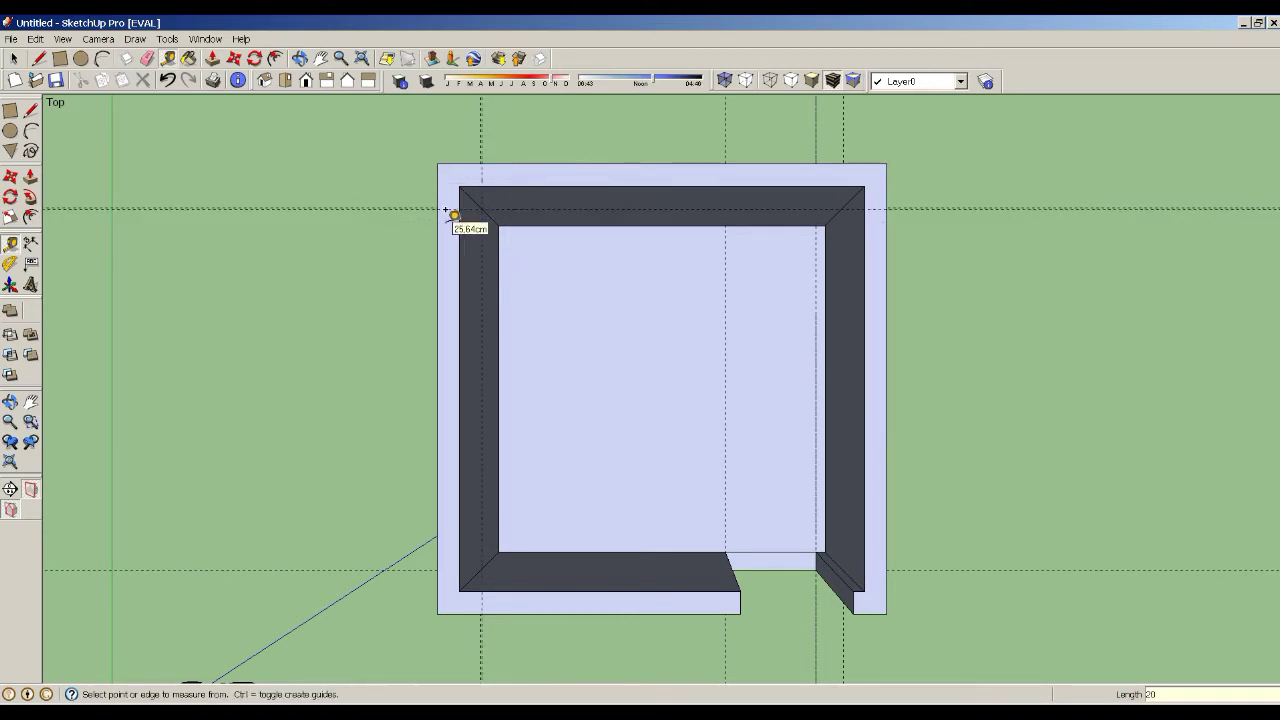
- Draw an edge across the back wall's top from the left guide to the right wall
{"action": "left_click", "coordinate": [462, 588]}
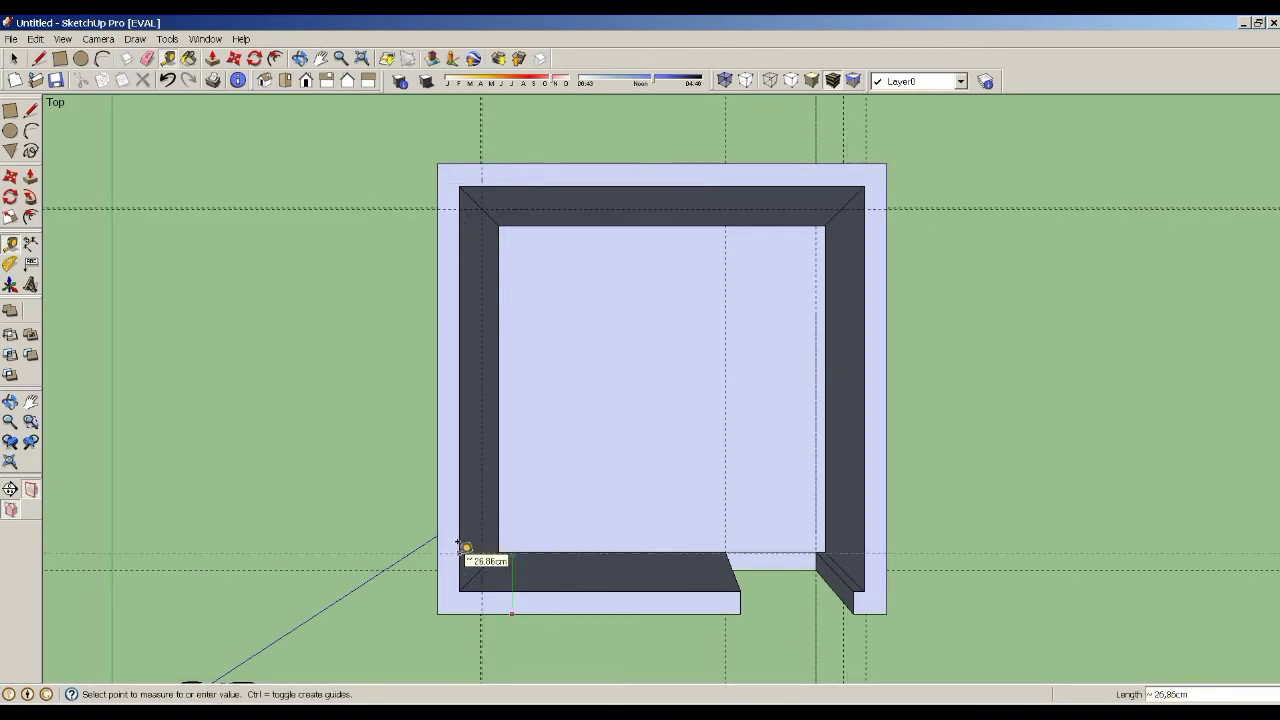
{"action": "left_click", "coordinate": [864, 190]}
{"action": "left_click", "coordinate": [886, 205]}
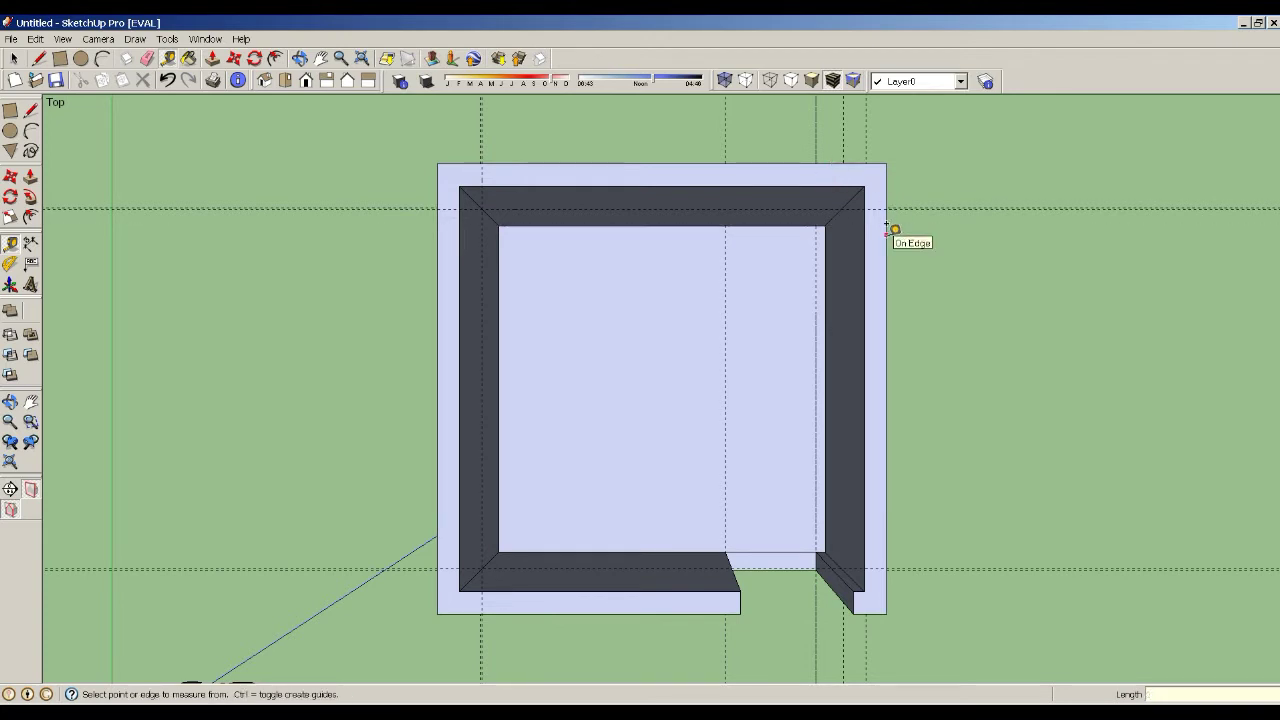
{"action": "type", "text": "20"}
{"action": "key", "text": "l"}
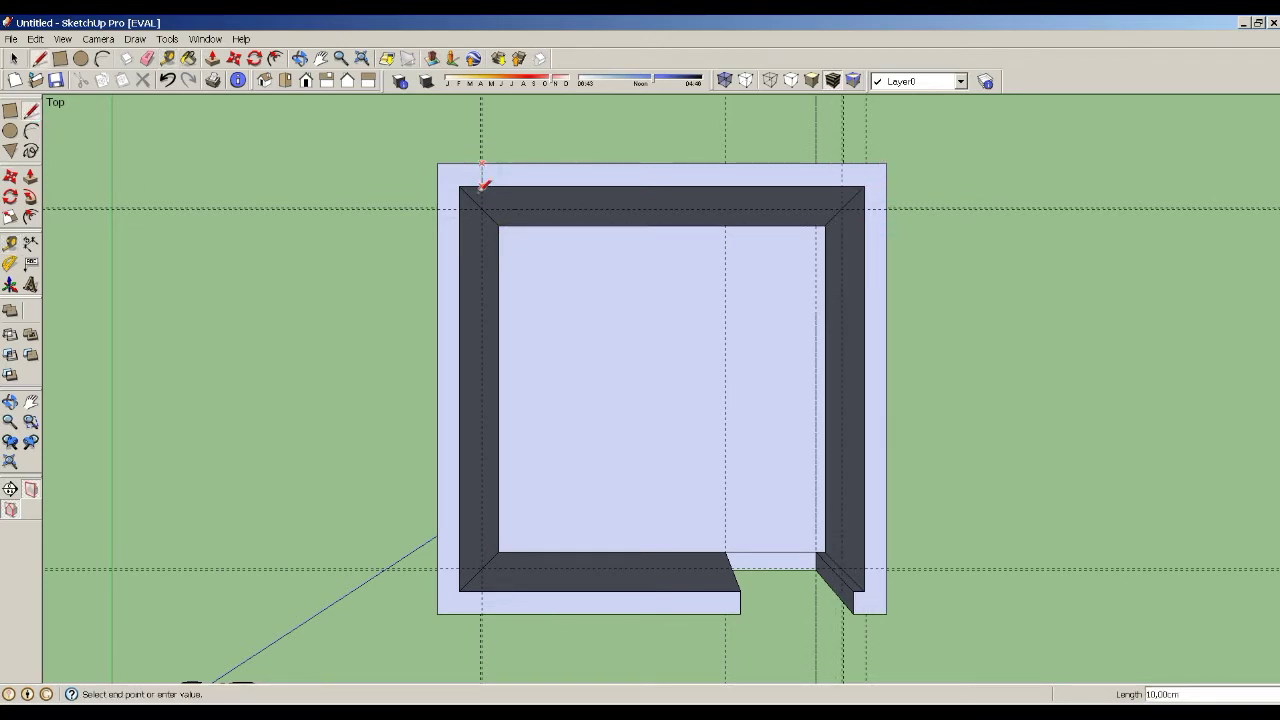
{"action": "left_click", "coordinate": [459, 208]}
{"action": "left_click", "coordinate": [886, 209]}
- Orbit into perspective and raise the front-left wall corner into a tall column
{"action": "left_click", "coordinate": [10, 401]}
{"action": "left_click_drag", "start_coordinate": [330, 420], "coordinate": [408, 116]}
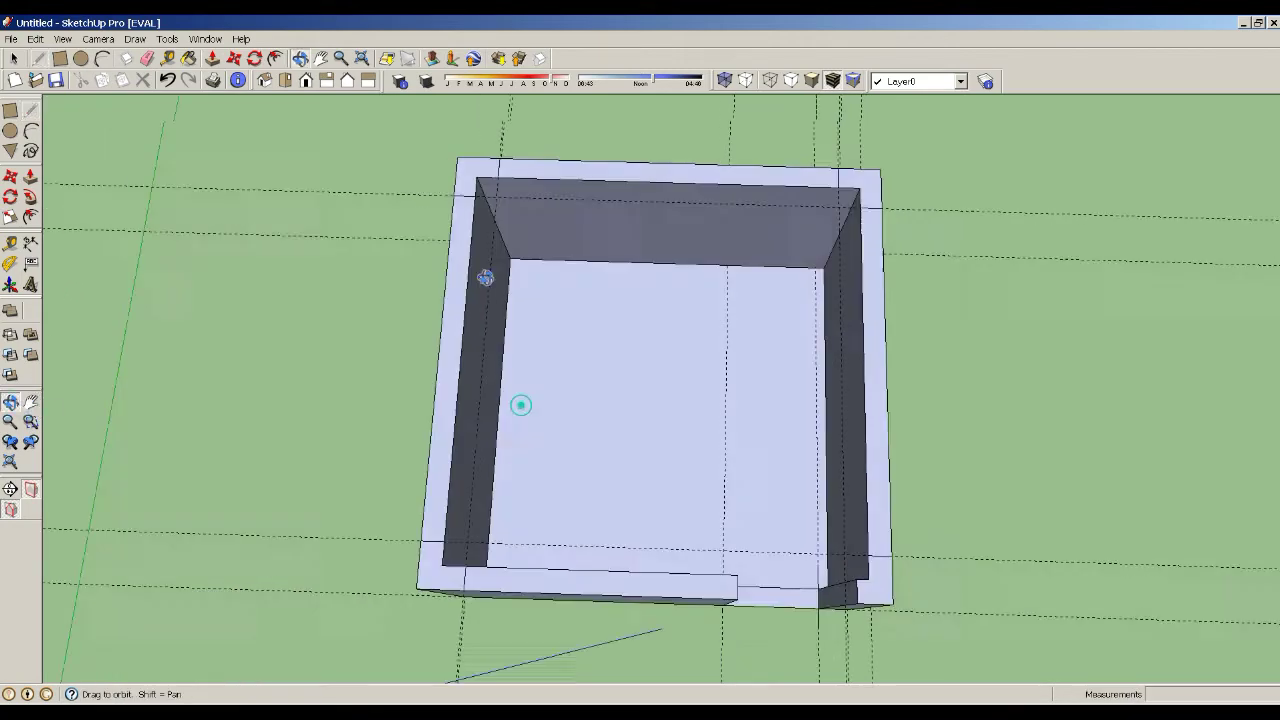
{"action": "left_click_drag", "start_coordinate": [700, 449], "coordinate": [698, 420]}
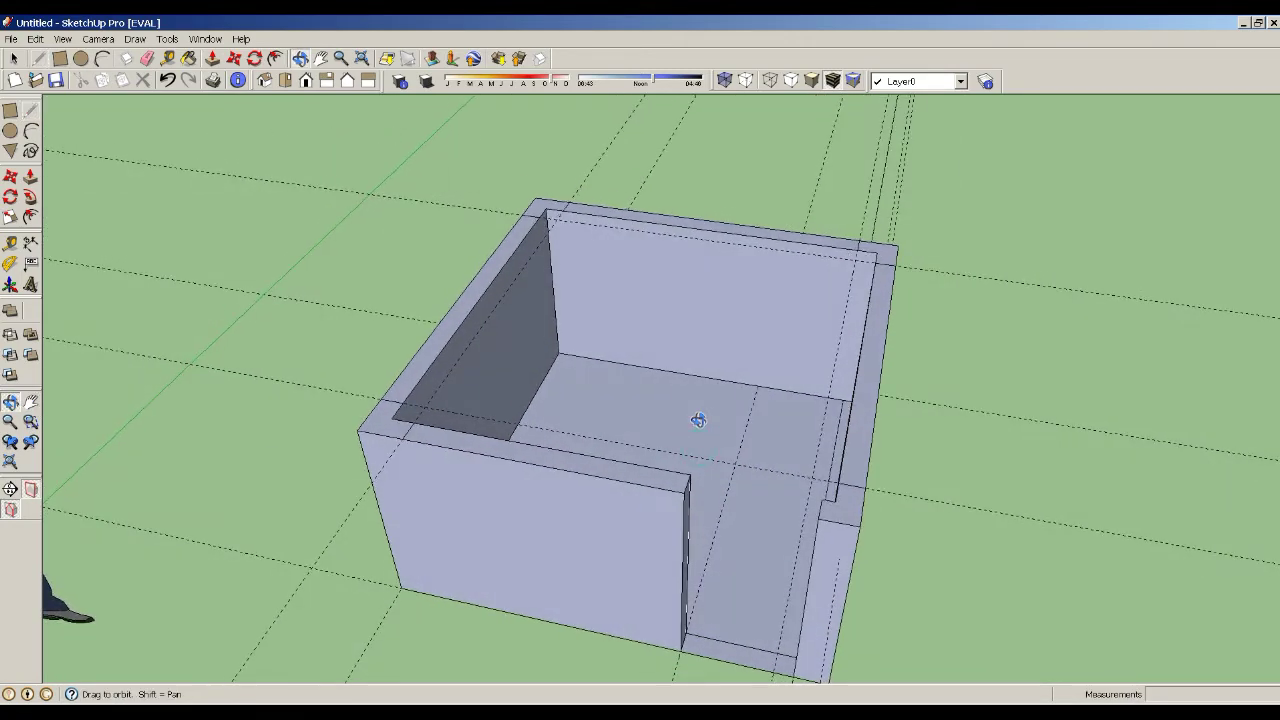
{"action": "mouse_move", "coordinate": [362, 396]}
{"action": "left_mouse_down"}
{"action": "mouse_move", "coordinate": [614, 486]}
{"action": "mouse_move", "coordinate": [222, 323]}
{"action": "left_mouse_up"}
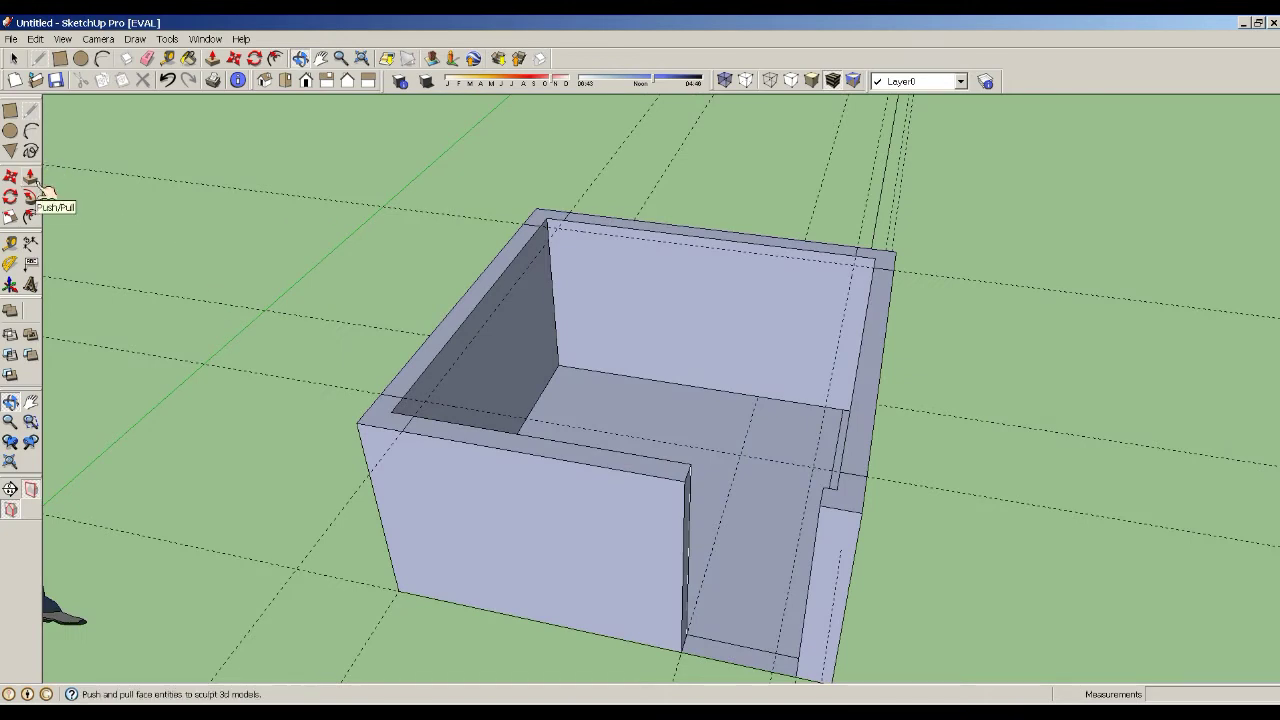
{"action": "key", "text": "p"}
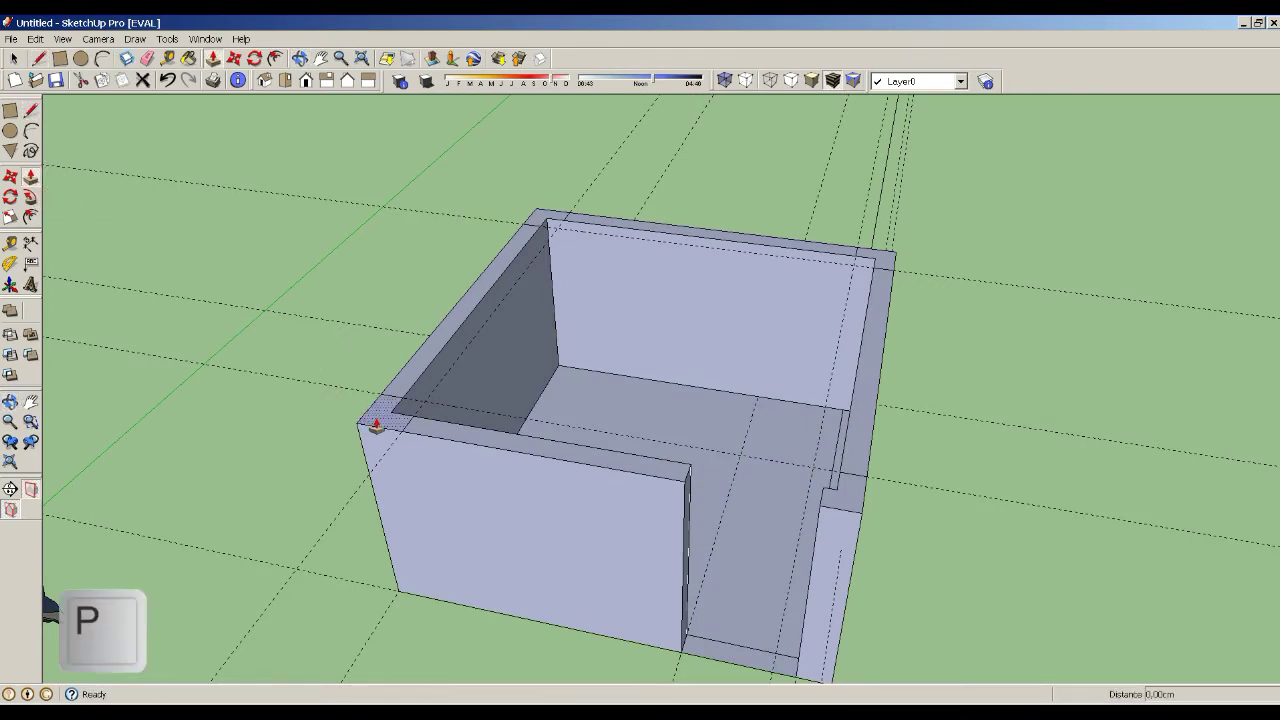
{"action": "left_click_drag", "start_coordinate": [372, 424], "coordinate": [342, 283]}
{"action": "type", "text": "150"}
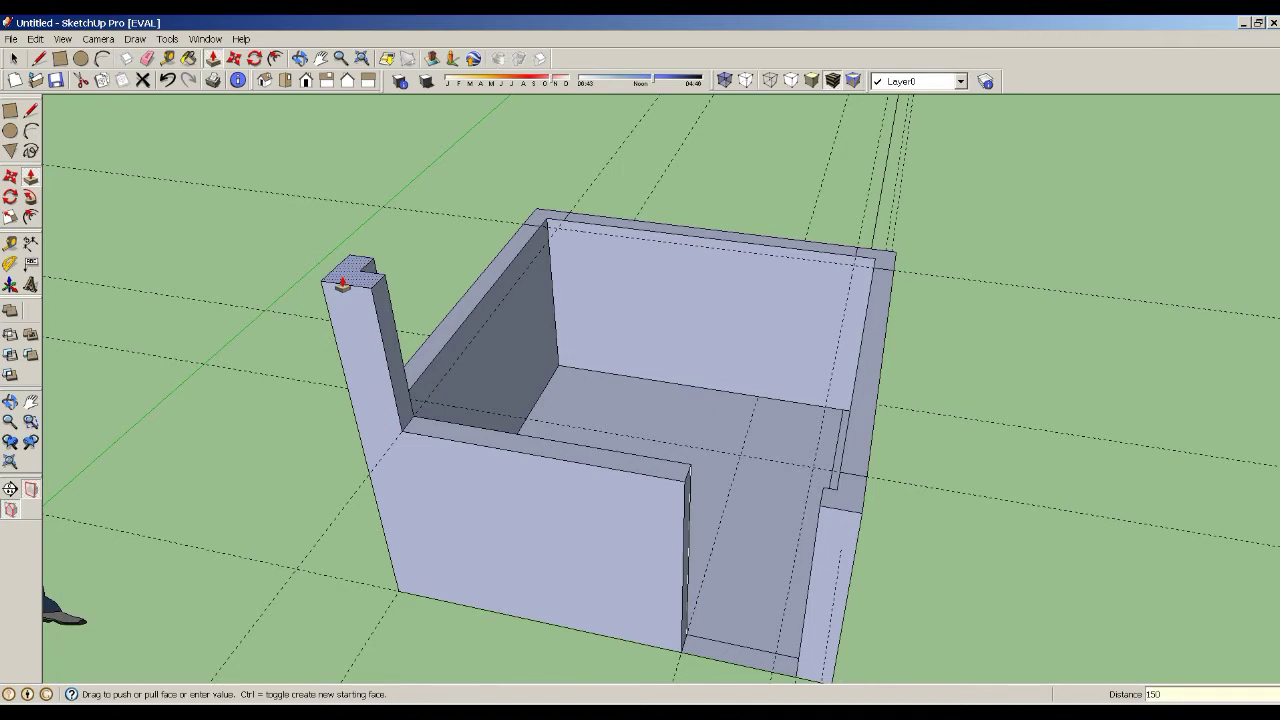
{"action": "key", "text": "Return"}
- Raise the back-left and right corners 150 cm too, then zoom to fit the model
{"action": "left_click", "coordinate": [537, 216]}
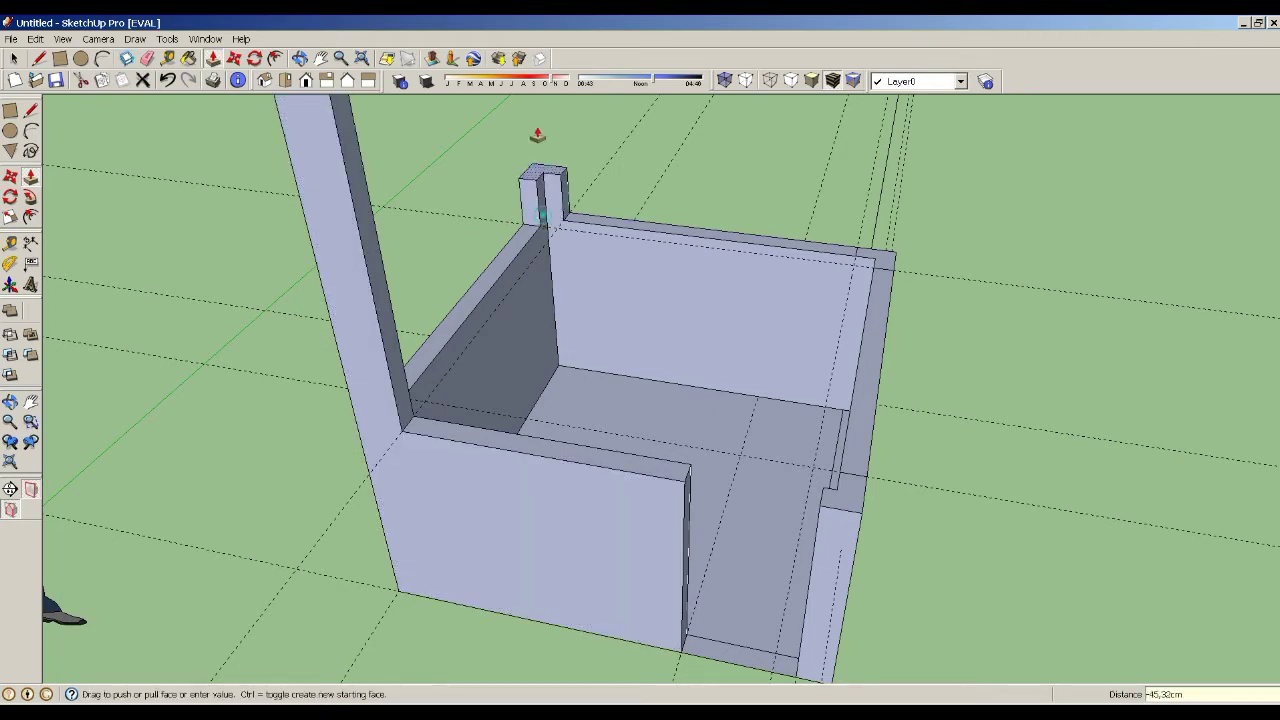
{"action": "type", "text": "150"}
{"action": "key", "text": "Return"}
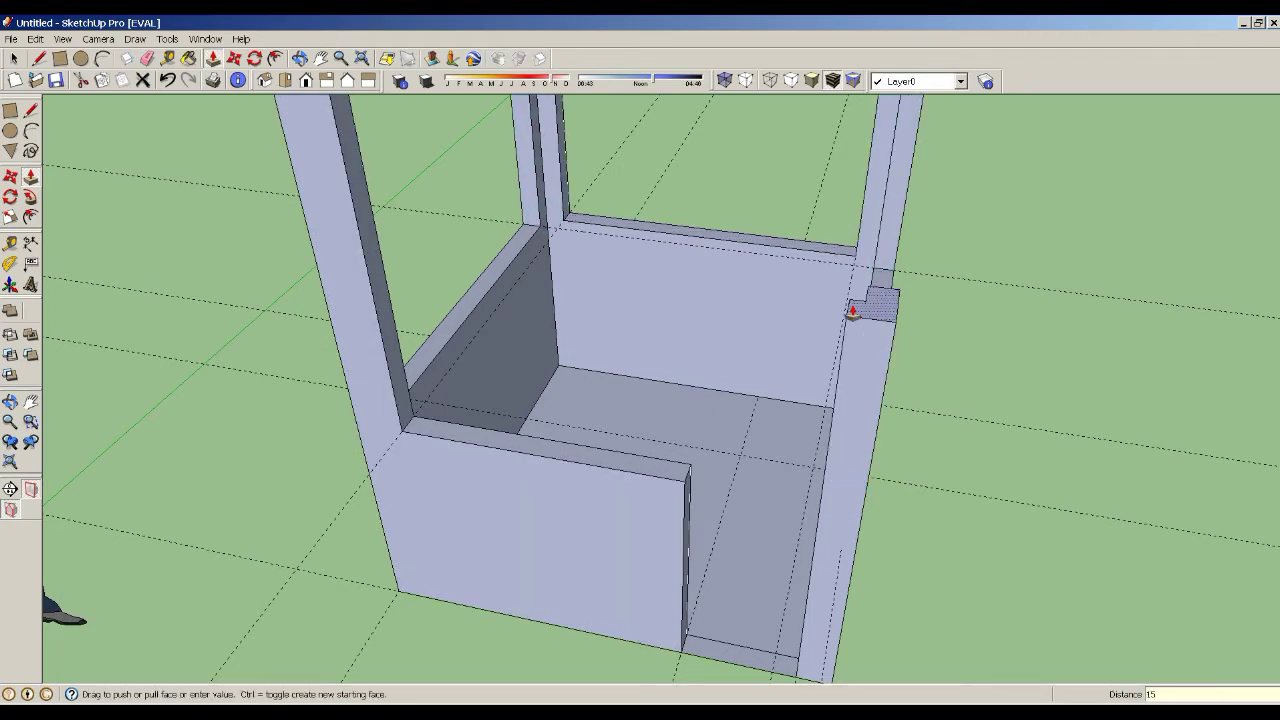
{"action": "double_click", "coordinate": [860, 300]}
{"action": "key", "text": "shift+z"}
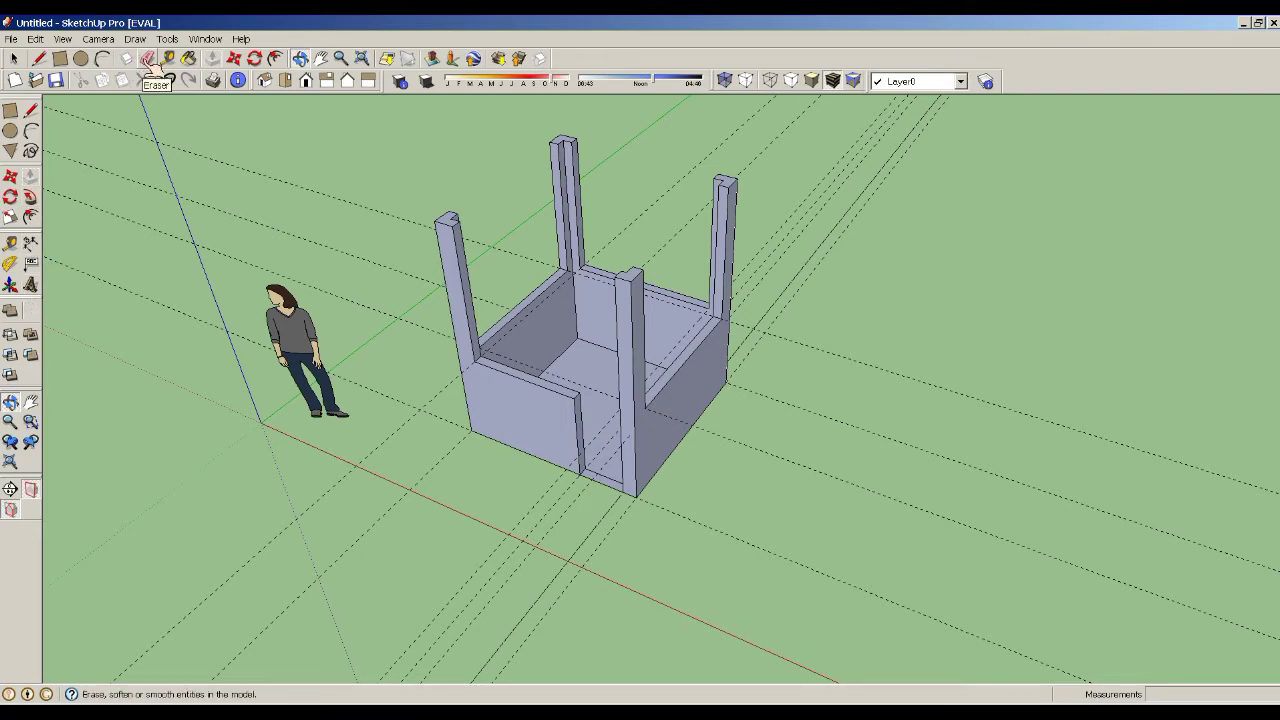
- Erase all the dashed guide lines, then orbit and zoom in on the front wall
{"action": "key", "text": "e"}
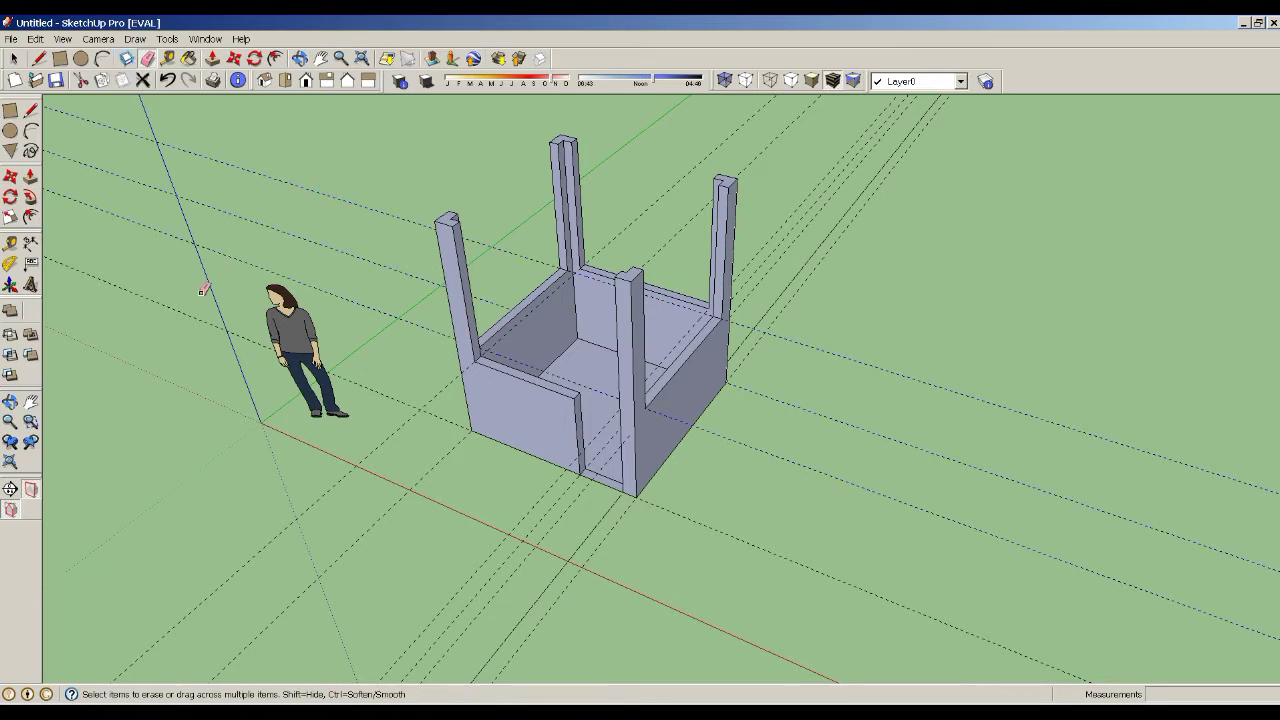
{"action": "key", "text": "Delete"}
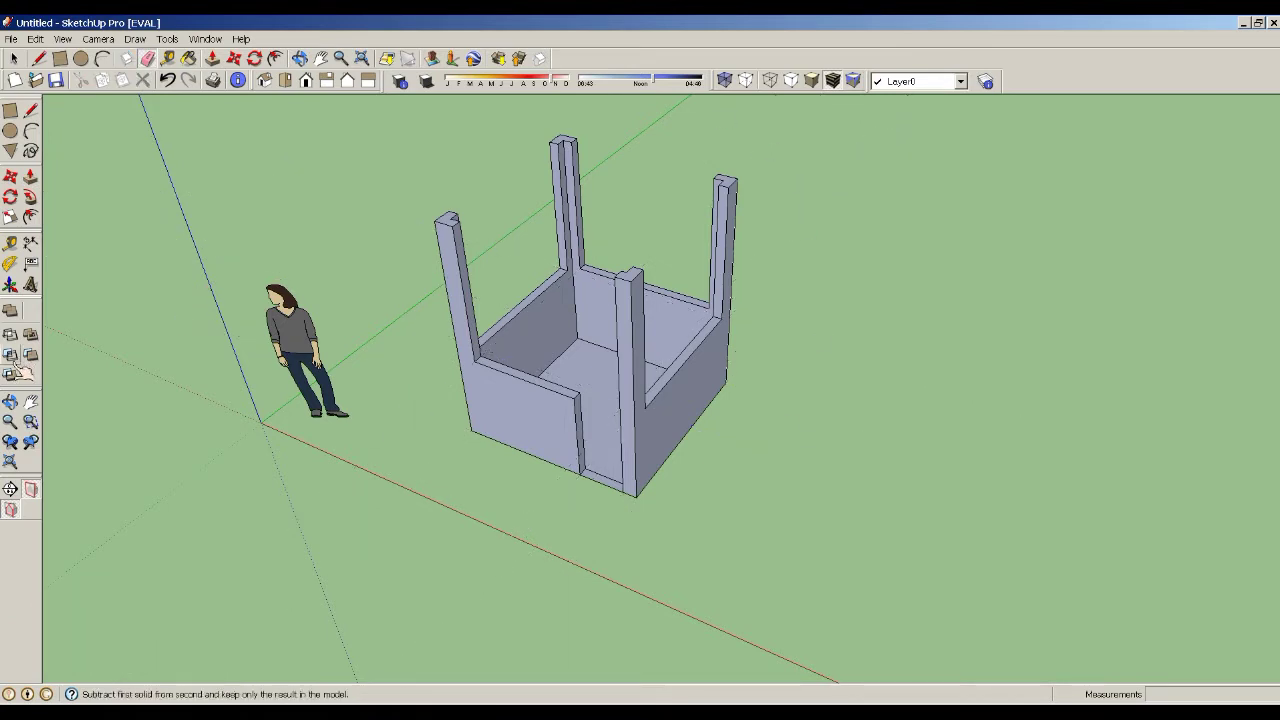
{"action": "left_click", "coordinate": [10, 401]}
{"action": "mouse_move", "coordinate": [434, 369]}
{"action": "left_mouse_down"}
{"action": "mouse_move", "coordinate": [608, 343]}
{"action": "mouse_move", "coordinate": [703, 284]}
{"action": "left_mouse_up"}
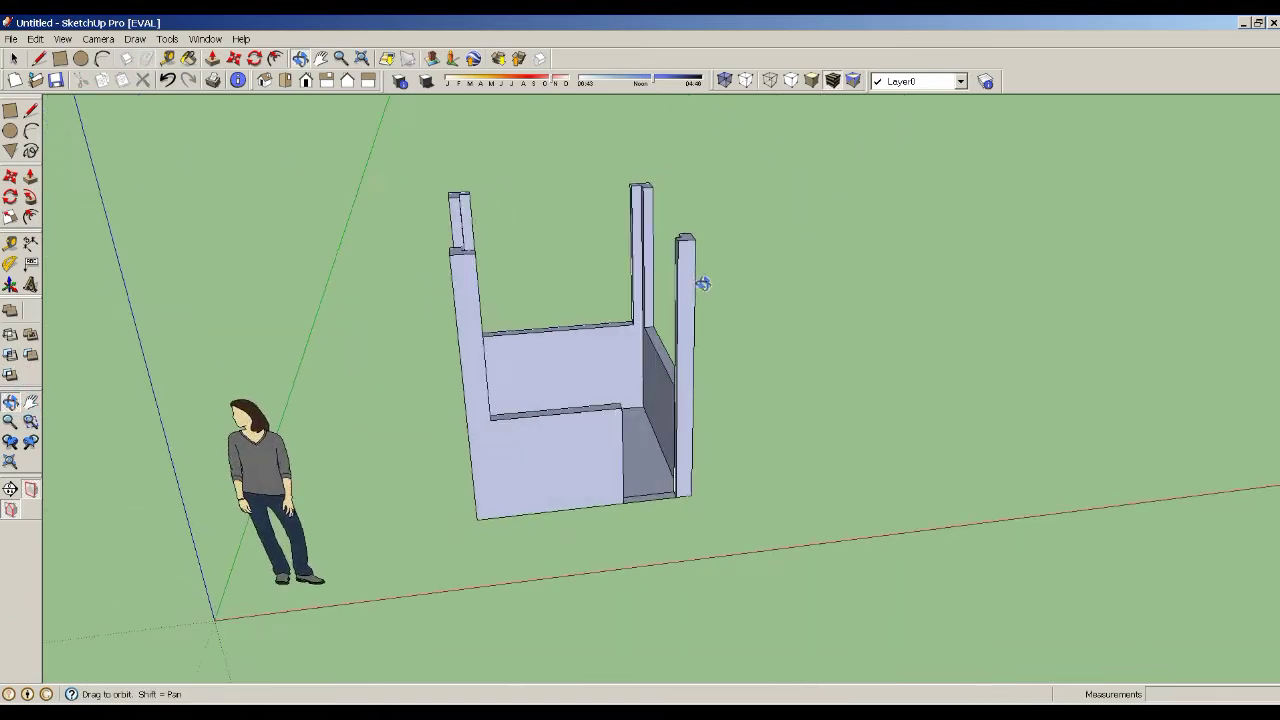
{"action": "scroll", "coordinate": [641, 418], "scroll_direction": "up", "scroll_amount": 3}
{"action": "mouse_move", "coordinate": [631, 414]}
{"action": "left_mouse_down"}
{"action": "mouse_move", "coordinate": [609, 400]}
{"action": "mouse_move", "coordinate": [506, 437]}
{"action": "left_mouse_up"}
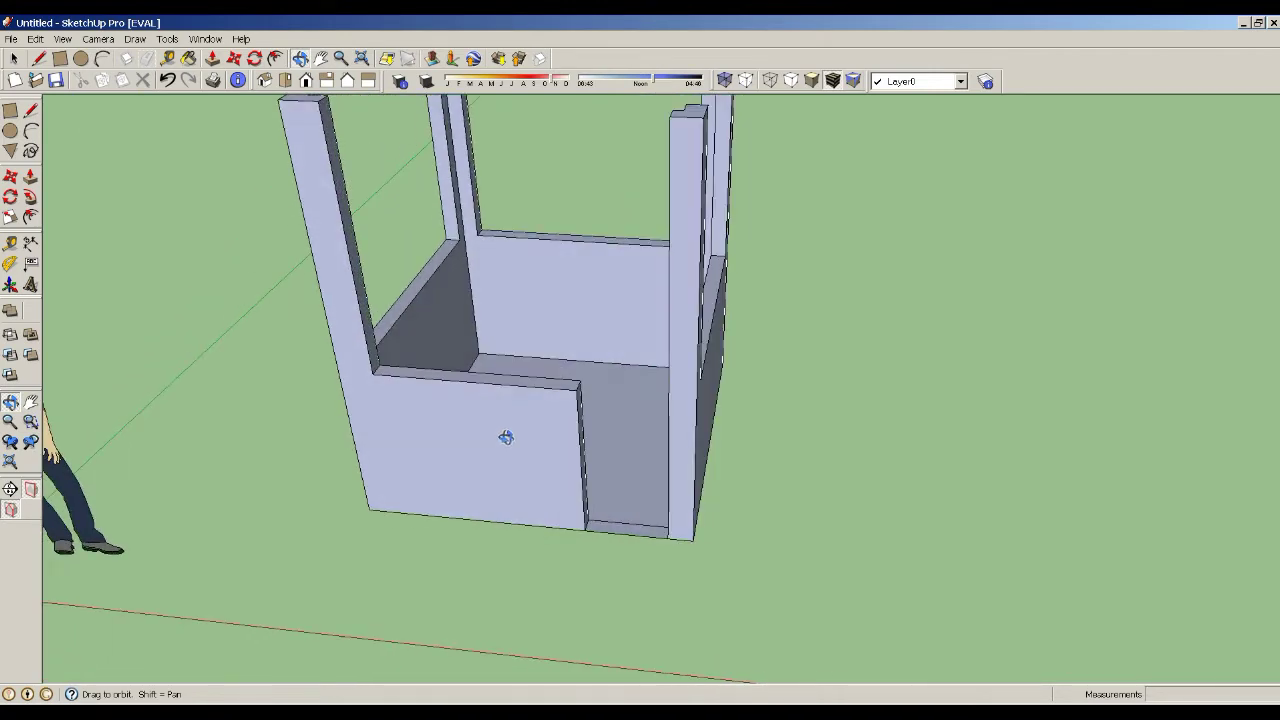
{"action": "scroll", "coordinate": [511, 398], "scroll_direction": "up", "scroll_amount": 2}
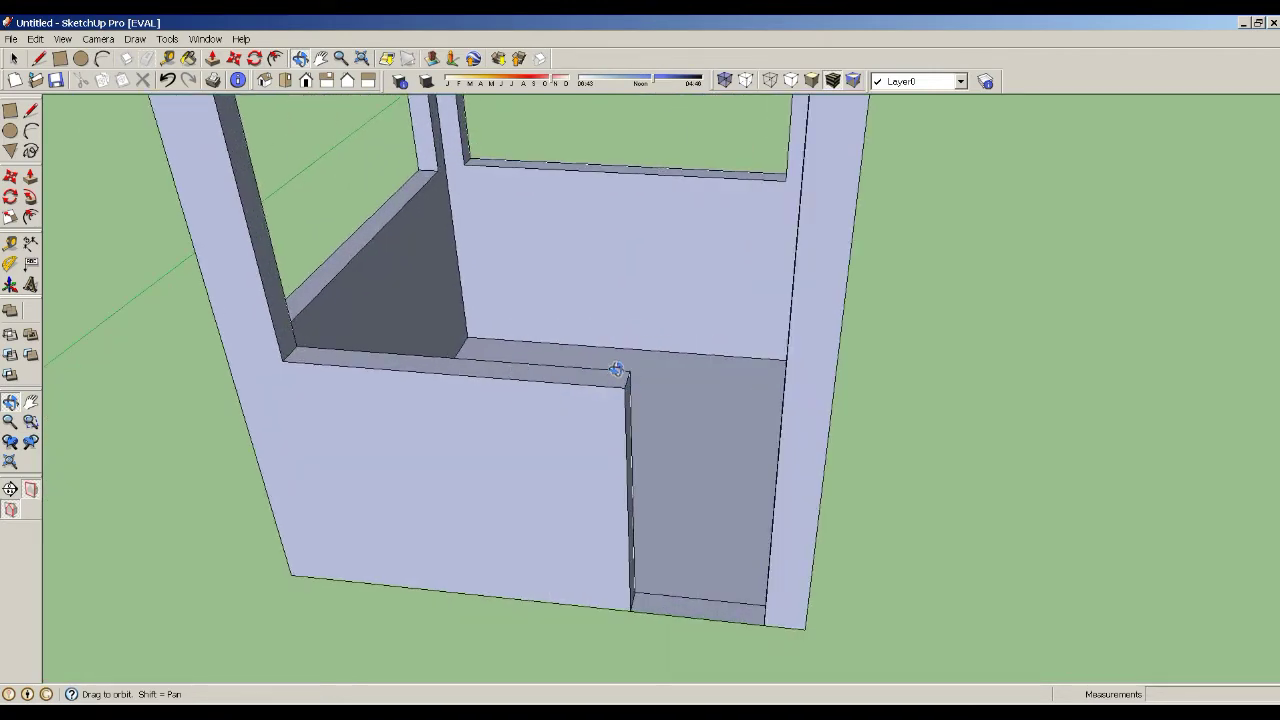
{"action": "scroll", "coordinate": [375, 342], "scroll_direction": "up", "scroll_amount": 2}
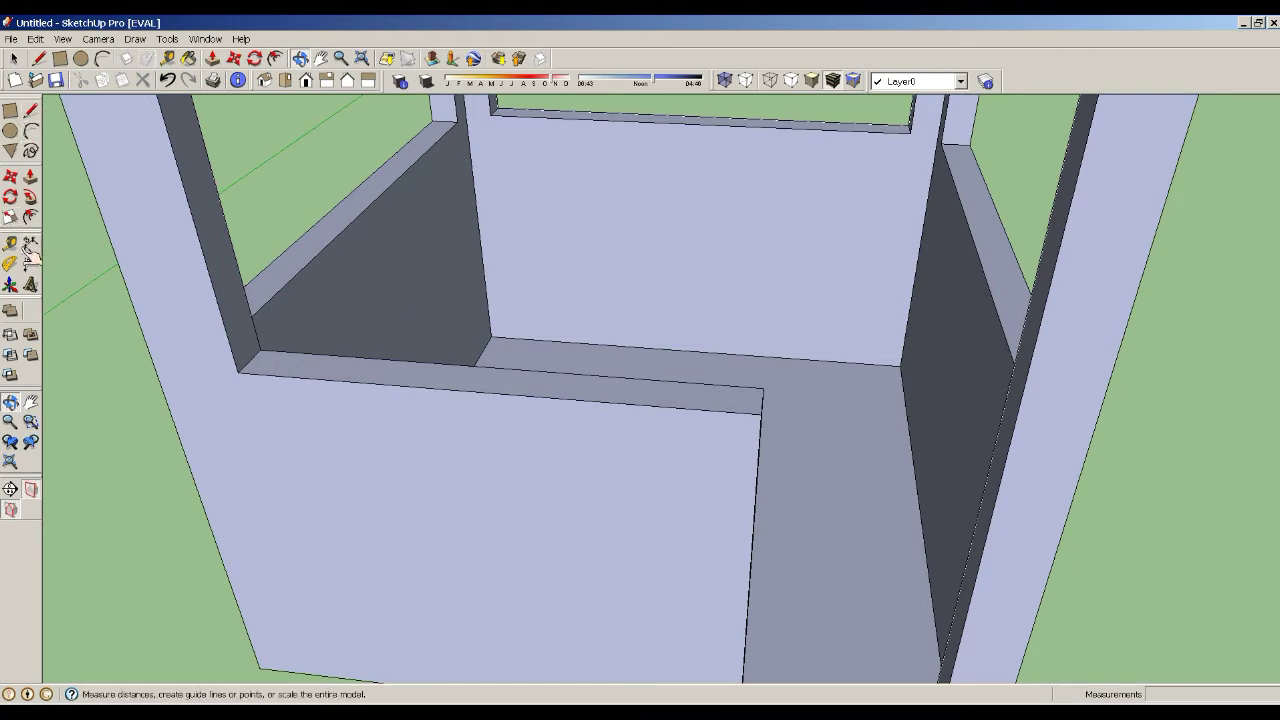
- Place a guide 5 cm below the top edge of the front low wall
{"action": "left_click", "coordinate": [10, 401]}
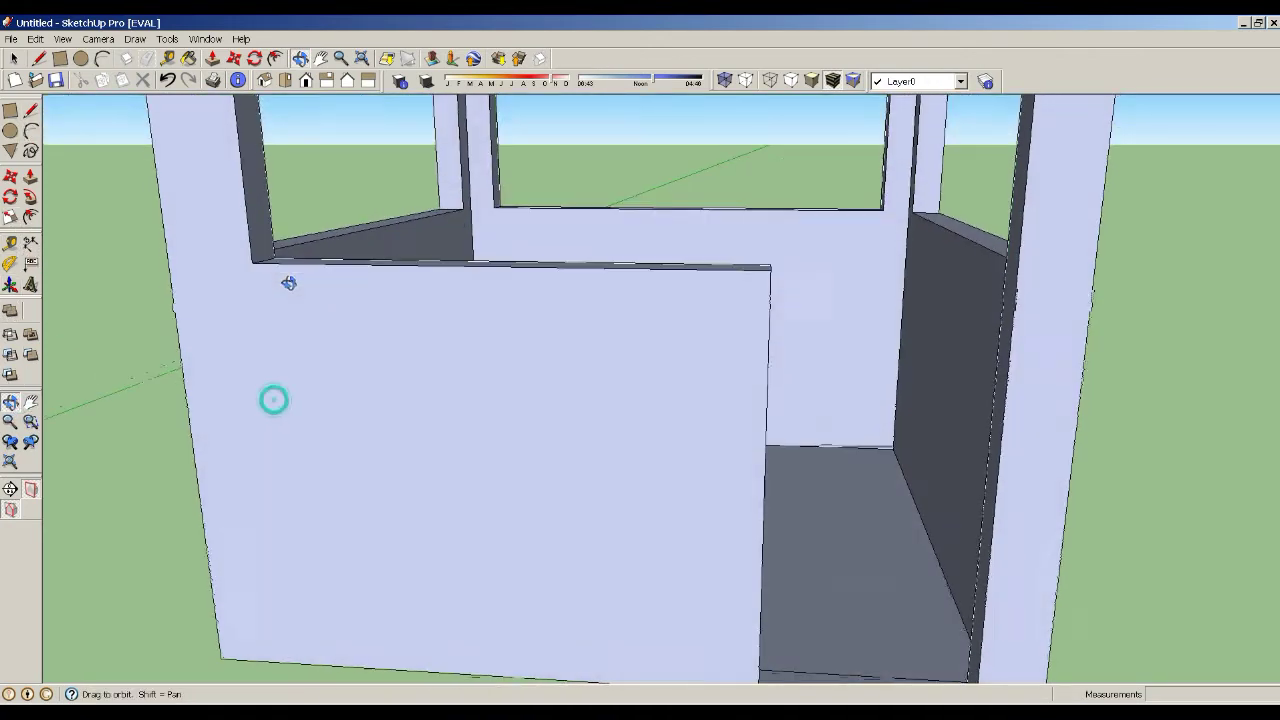
{"action": "left_click_drag", "start_coordinate": [274, 397], "coordinate": [214, 329]}
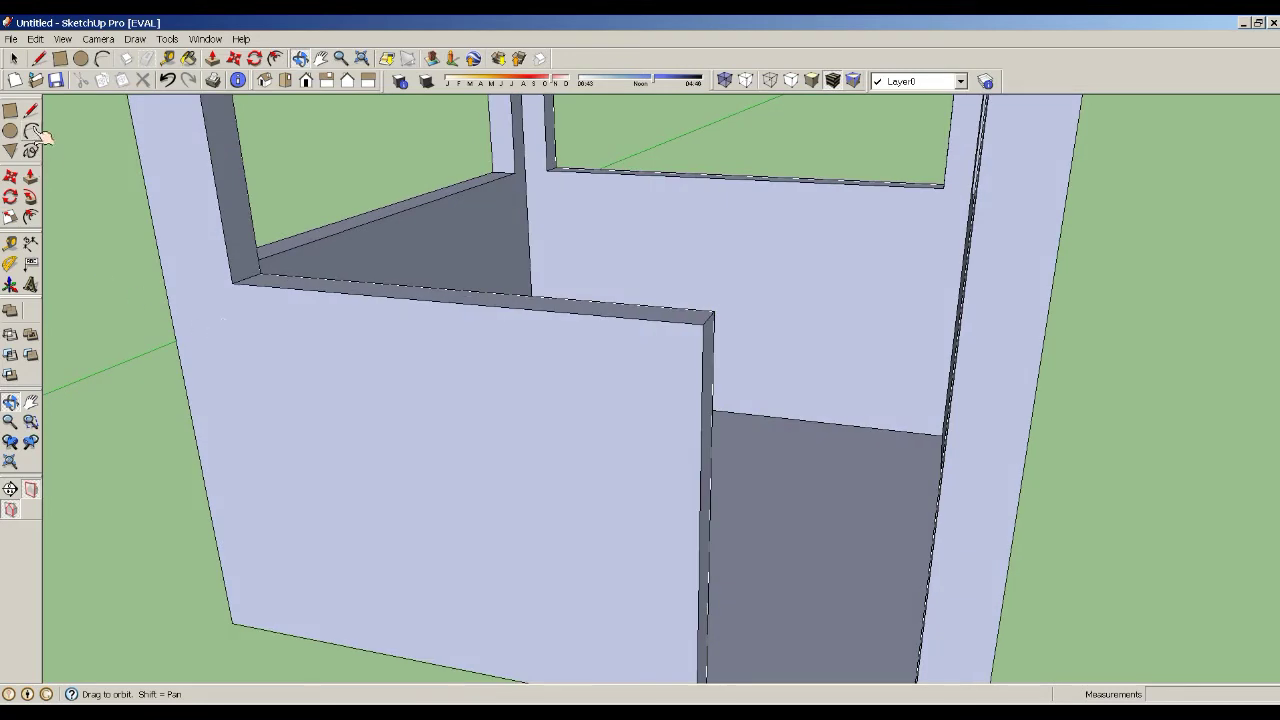
{"action": "left_click", "coordinate": [10, 242]}
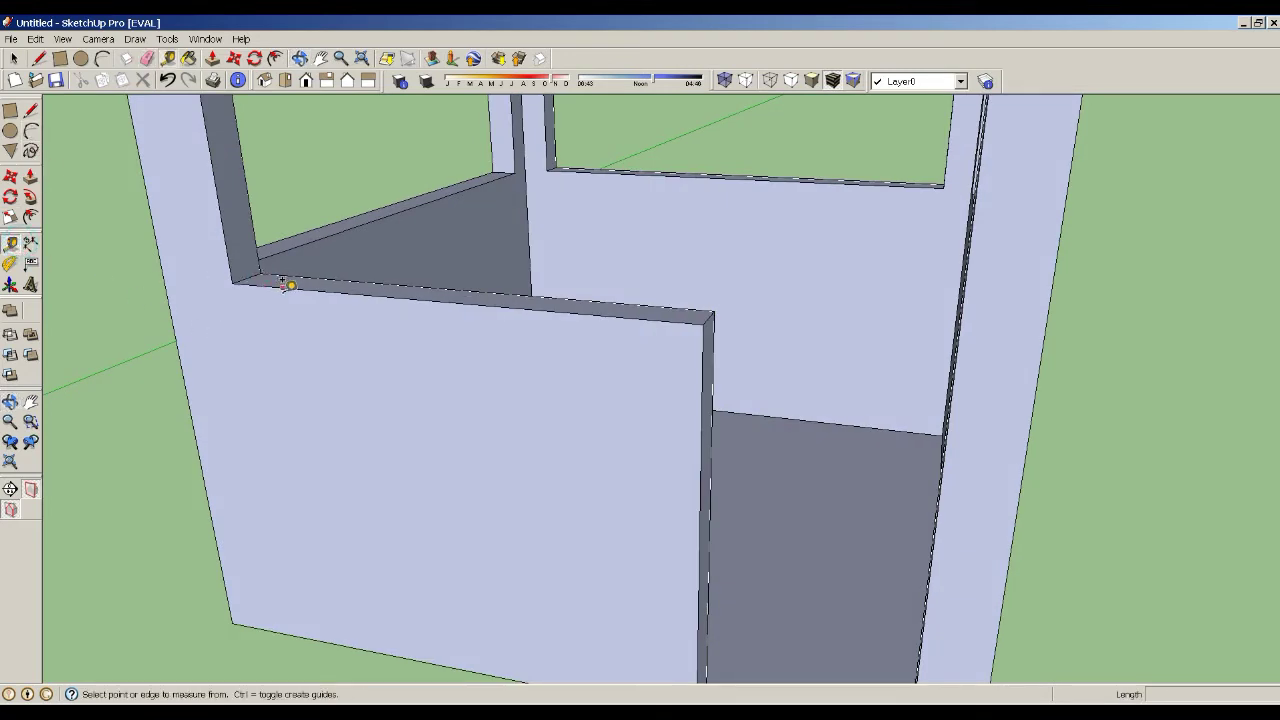
{"action": "left_click", "coordinate": [285, 285]}
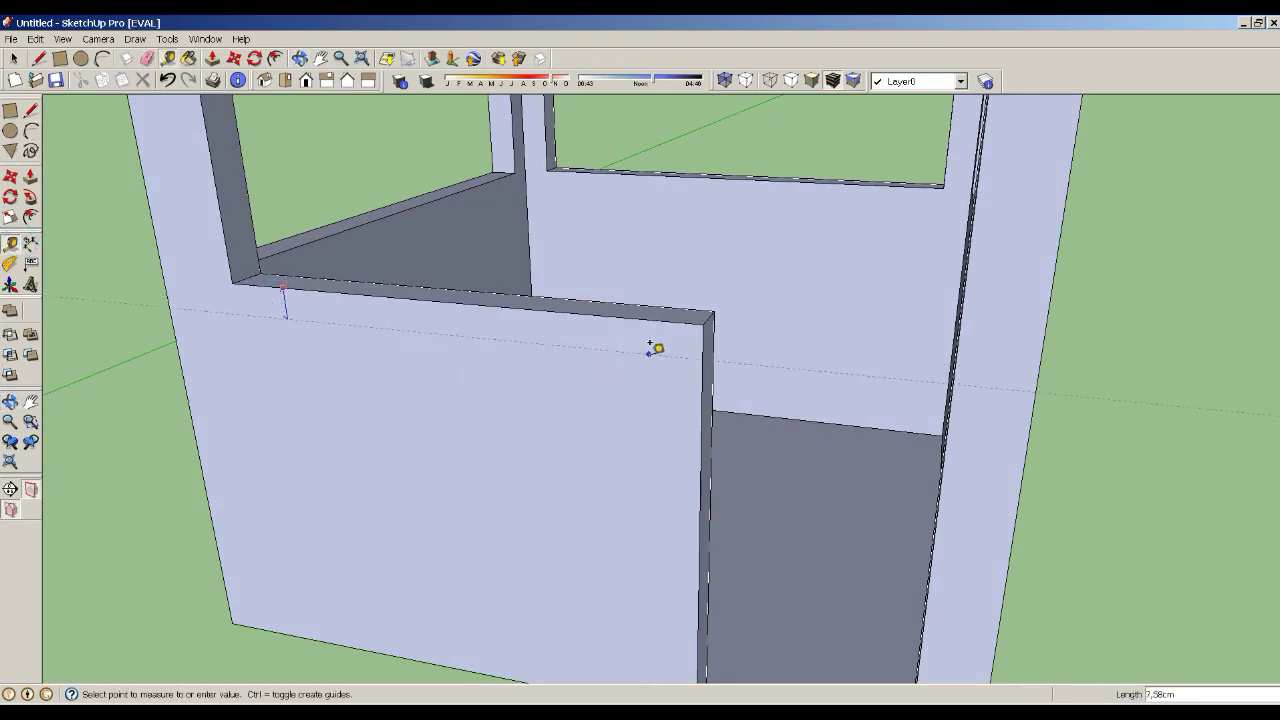
{"action": "type", "text": "5"}
{"action": "key", "text": "Return"}
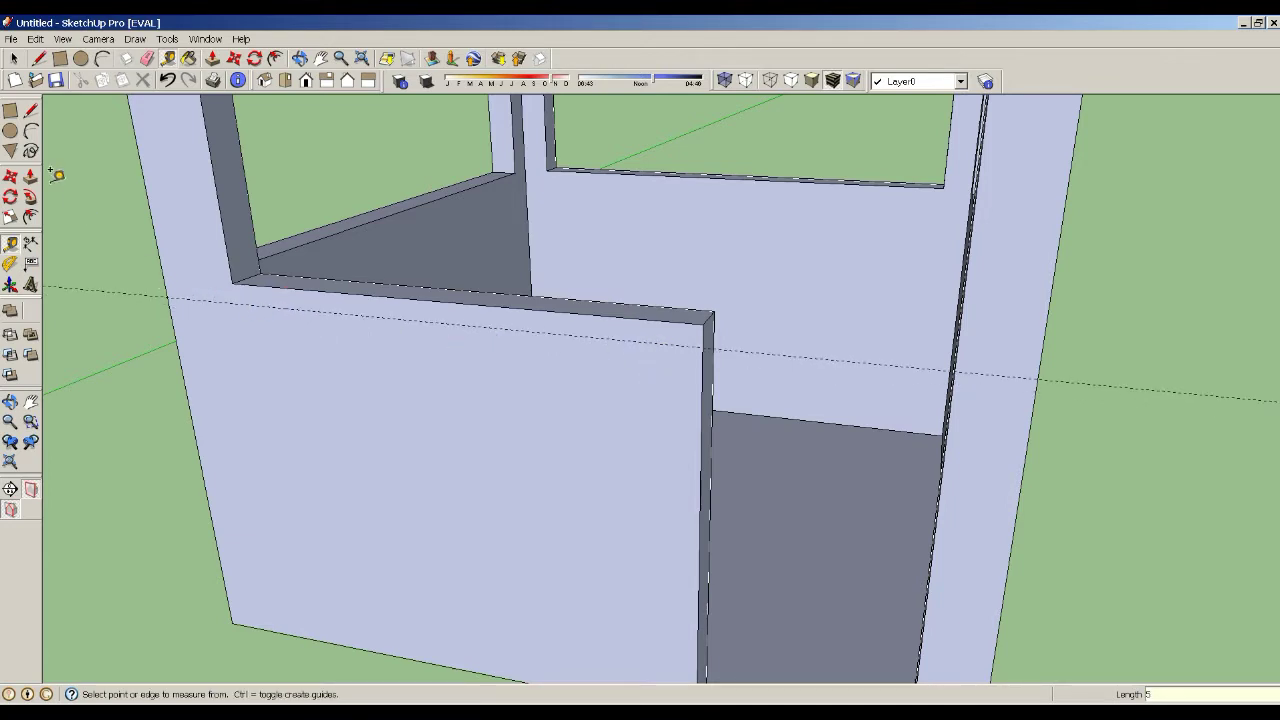
- Draw a 135 × 5 cm strip on the wall top and pull it out 20 cm
{"action": "left_click", "coordinate": [10, 110]}
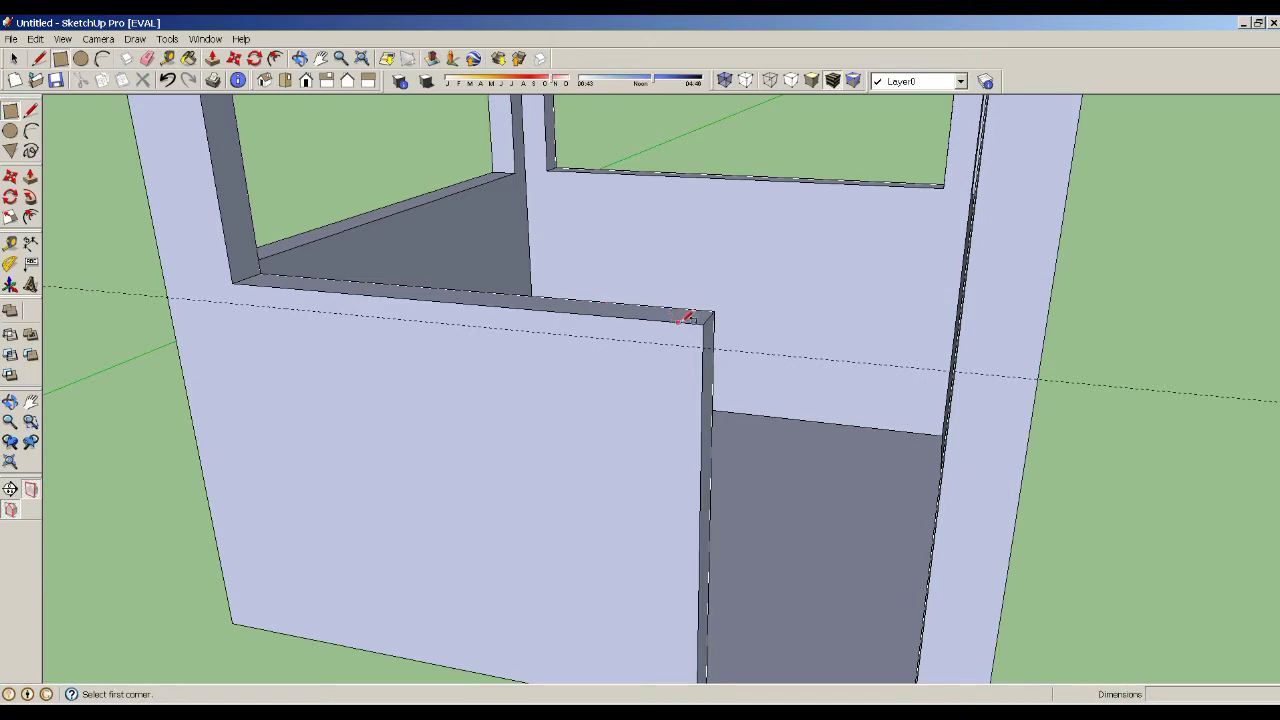
{"action": "left_click", "coordinate": [707, 321]}
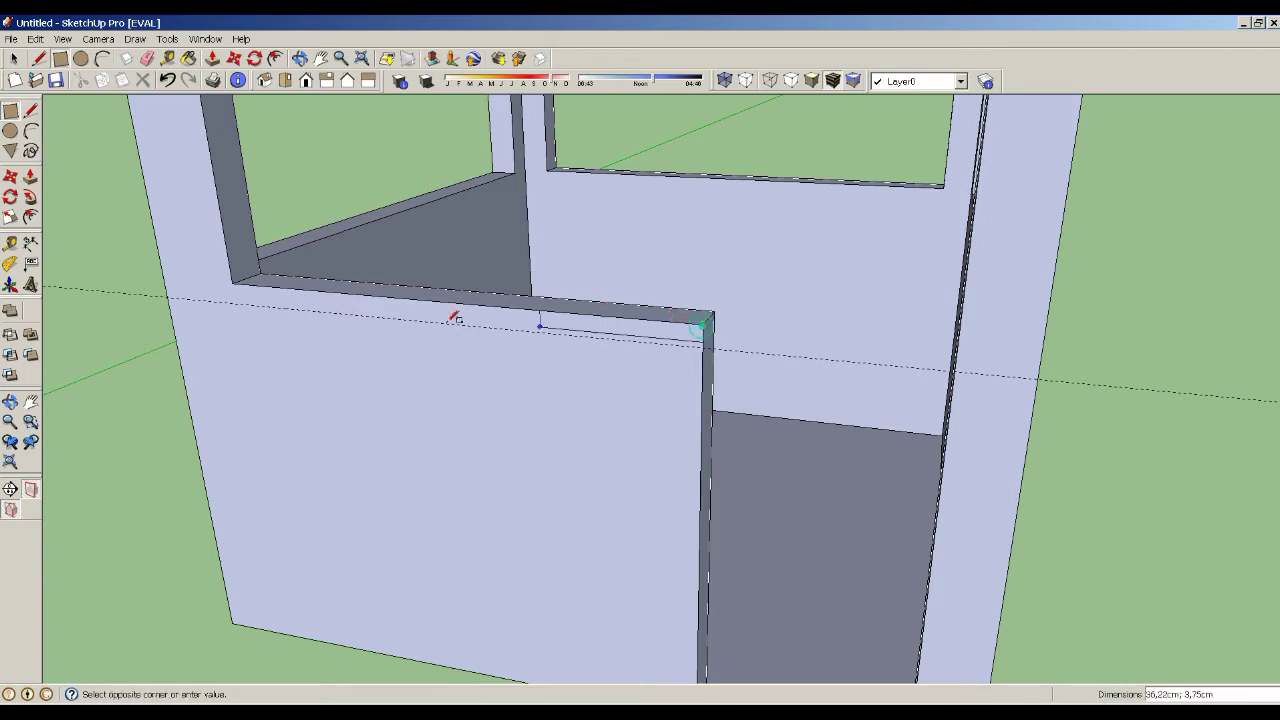
{"action": "left_click", "coordinate": [172, 296]}
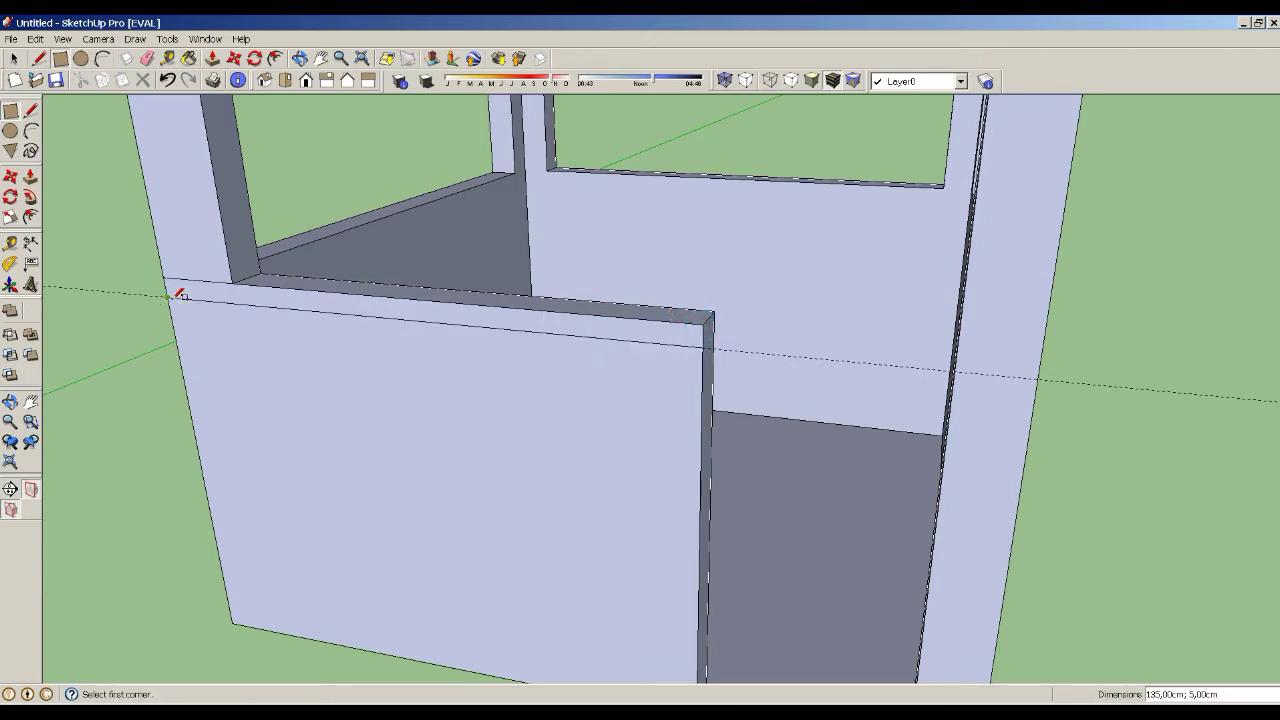
{"action": "left_click", "coordinate": [31, 186]}
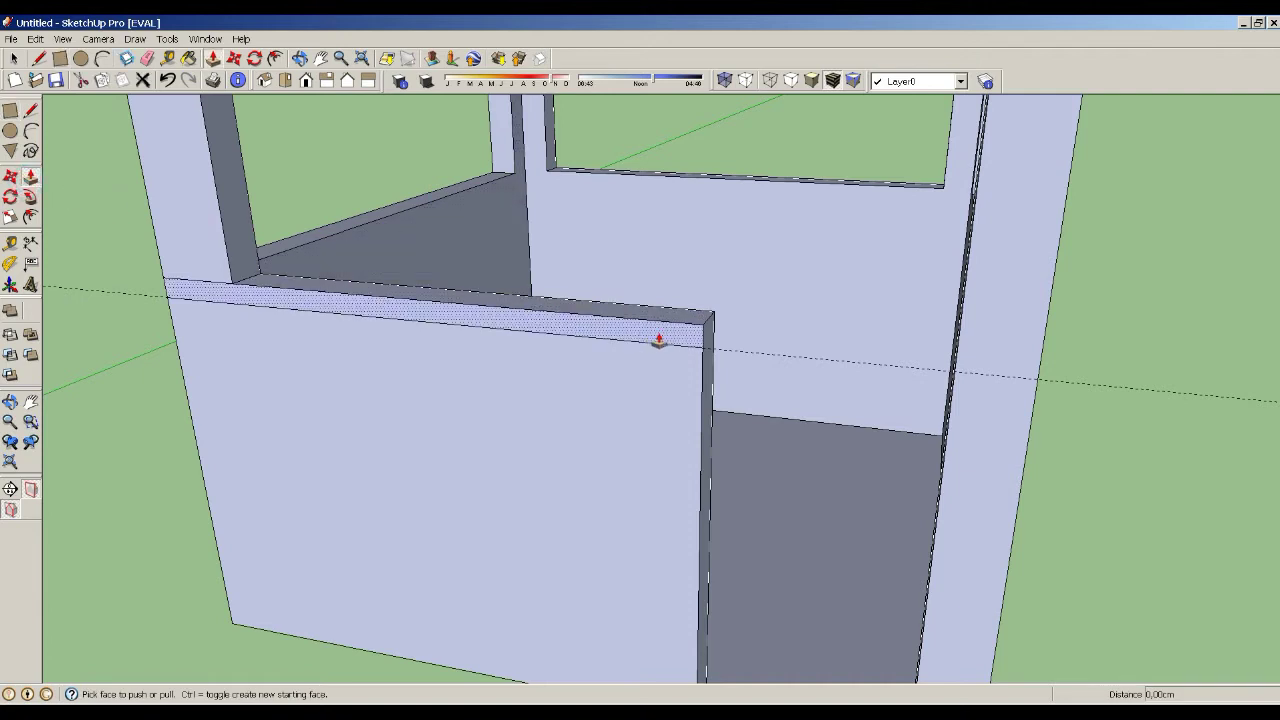
{"action": "left_click_drag", "start_coordinate": [659, 341], "coordinate": [656, 359]}
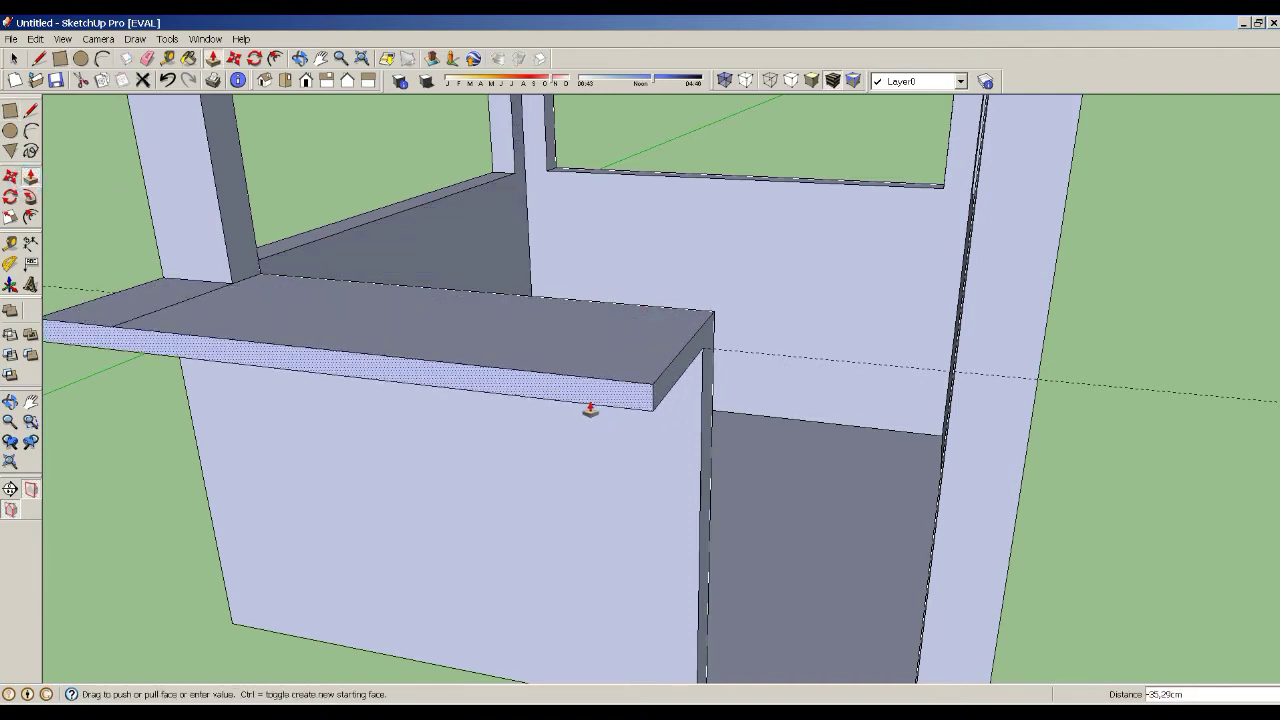
{"action": "mouse_move", "coordinate": [656, 359]}
{"action": "left_mouse_down"}
{"action": "mouse_move", "coordinate": [606, 434]}
{"action": "mouse_move", "coordinate": [641, 401]}
{"action": "left_mouse_up"}
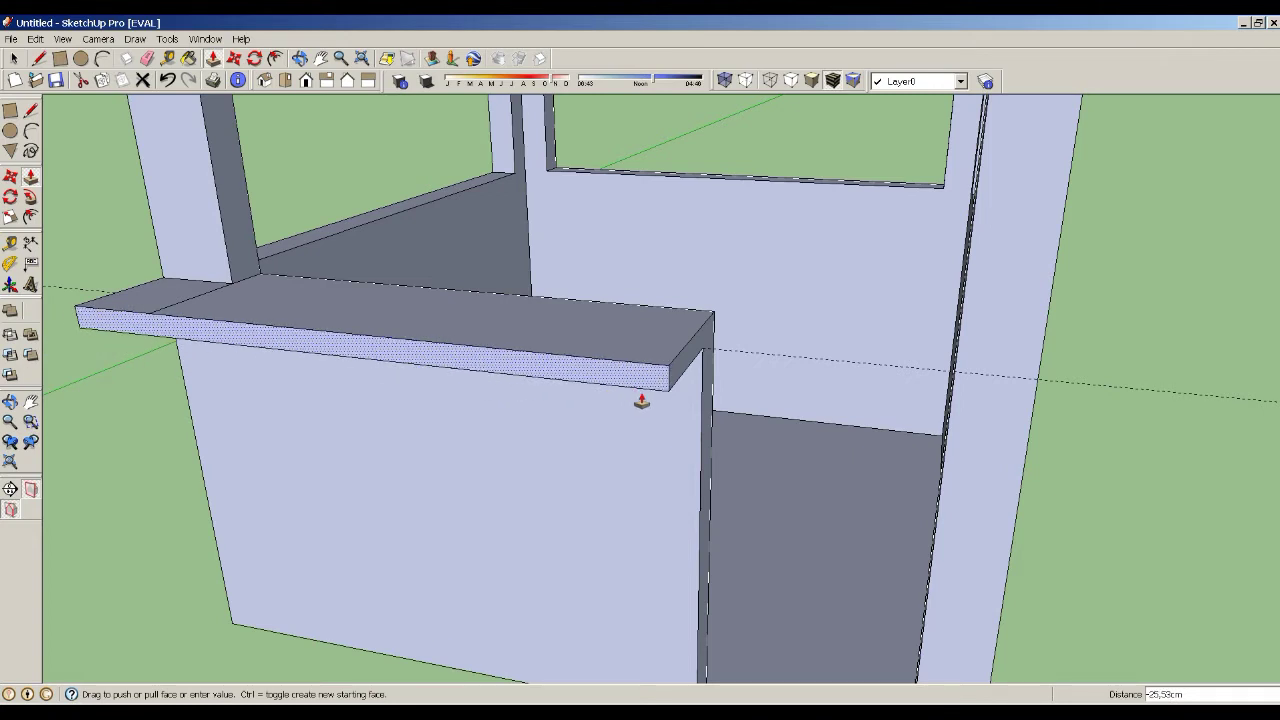
{"action": "type", "text": "-20"}
{"action": "key", "text": "Return"}
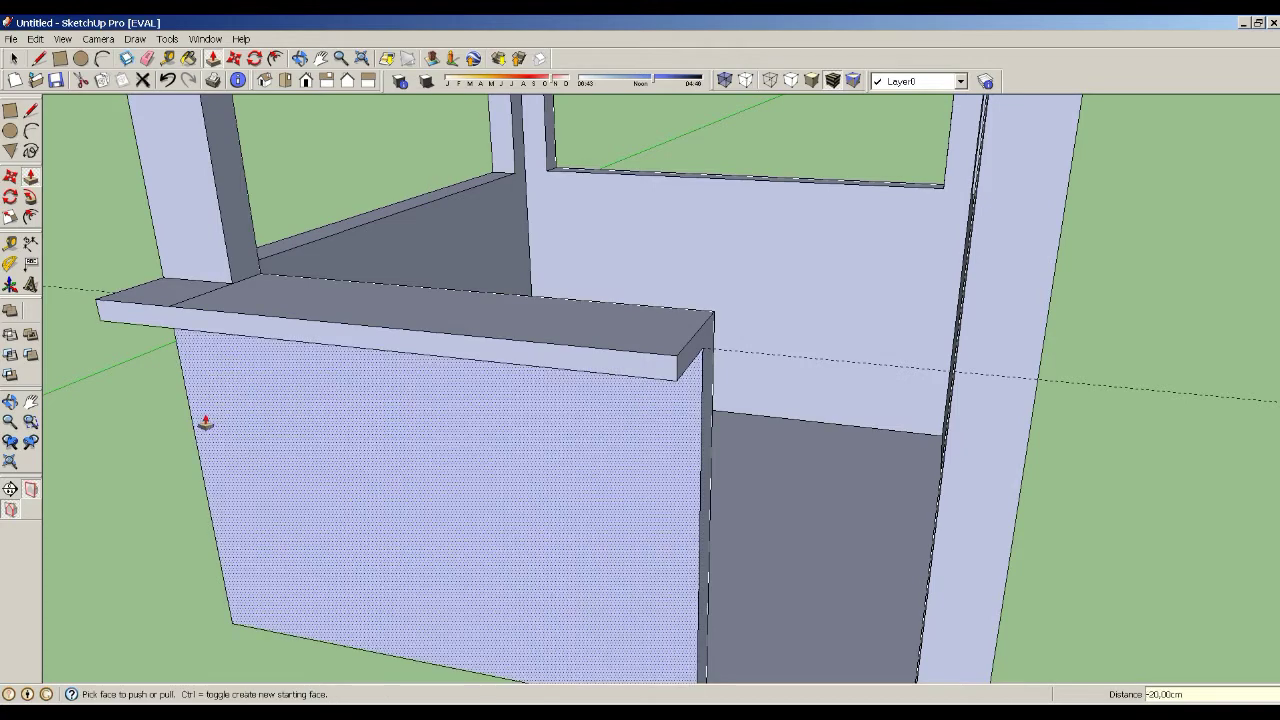
- Look down into the box and place a guide 5 cm from the inner corner edge
{"action": "left_click", "coordinate": [12, 402]}
{"action": "mouse_move", "coordinate": [440, 334]}
{"action": "left_mouse_down"}
{"action": "mouse_move", "coordinate": [557, 257]}
{"action": "mouse_move", "coordinate": [163, 417]}
{"action": "mouse_move", "coordinate": [436, 335]}
{"action": "left_mouse_up"}
{"action": "scroll", "coordinate": [436, 335], "scroll_direction": "down", "scroll_amount": 2}
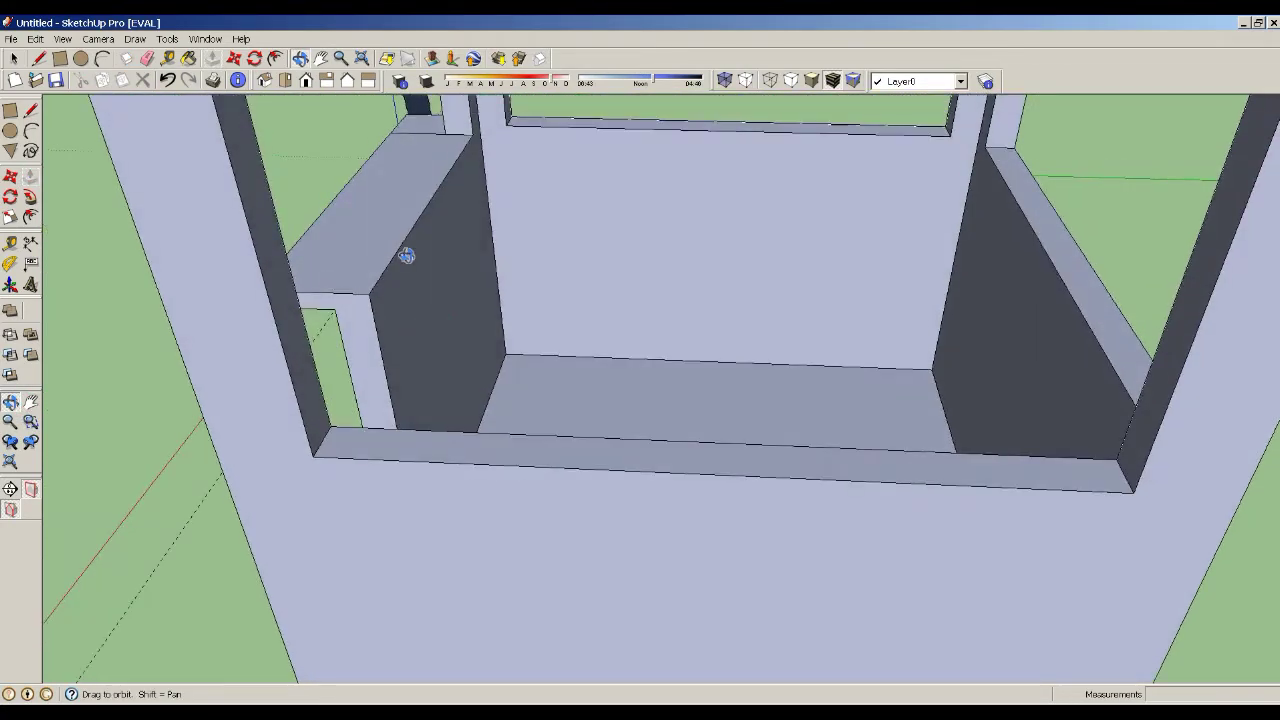
{"action": "scroll", "coordinate": [406, 254], "scroll_direction": "up", "scroll_amount": 2}
{"action": "scroll", "coordinate": [404, 258], "scroll_direction": "up", "scroll_amount": 2}
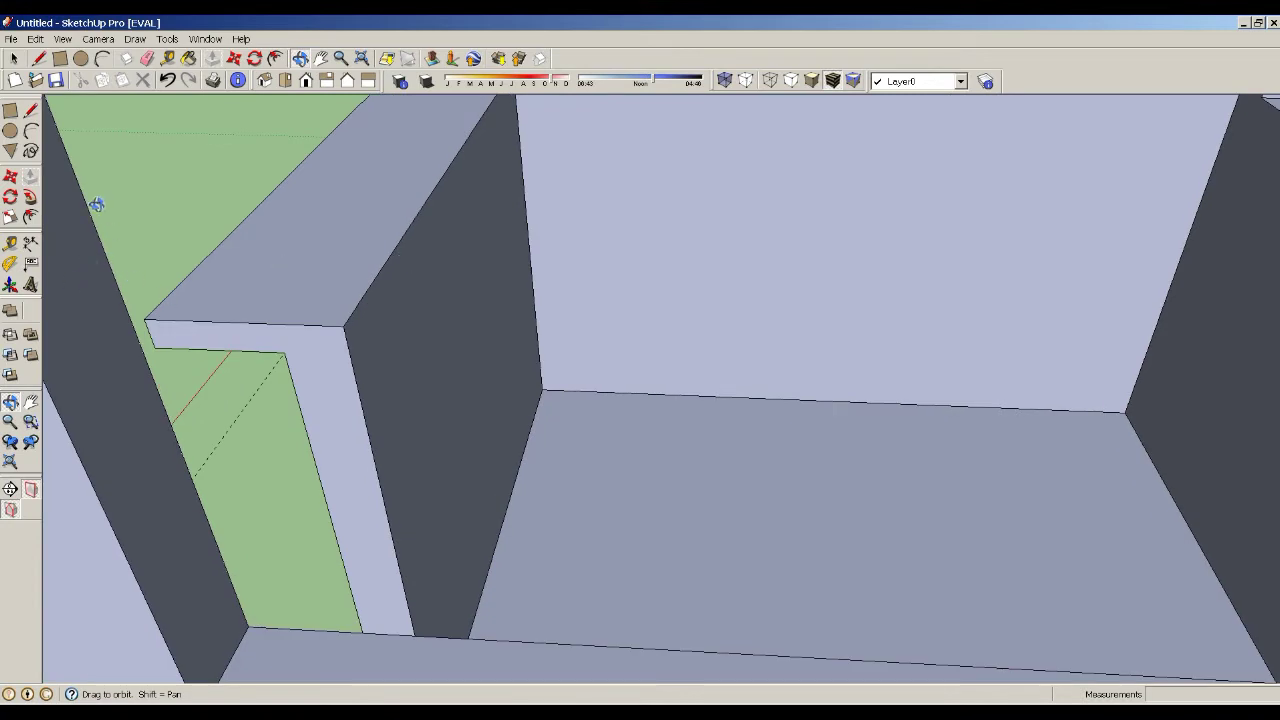
{"action": "left_click", "coordinate": [10, 243]}
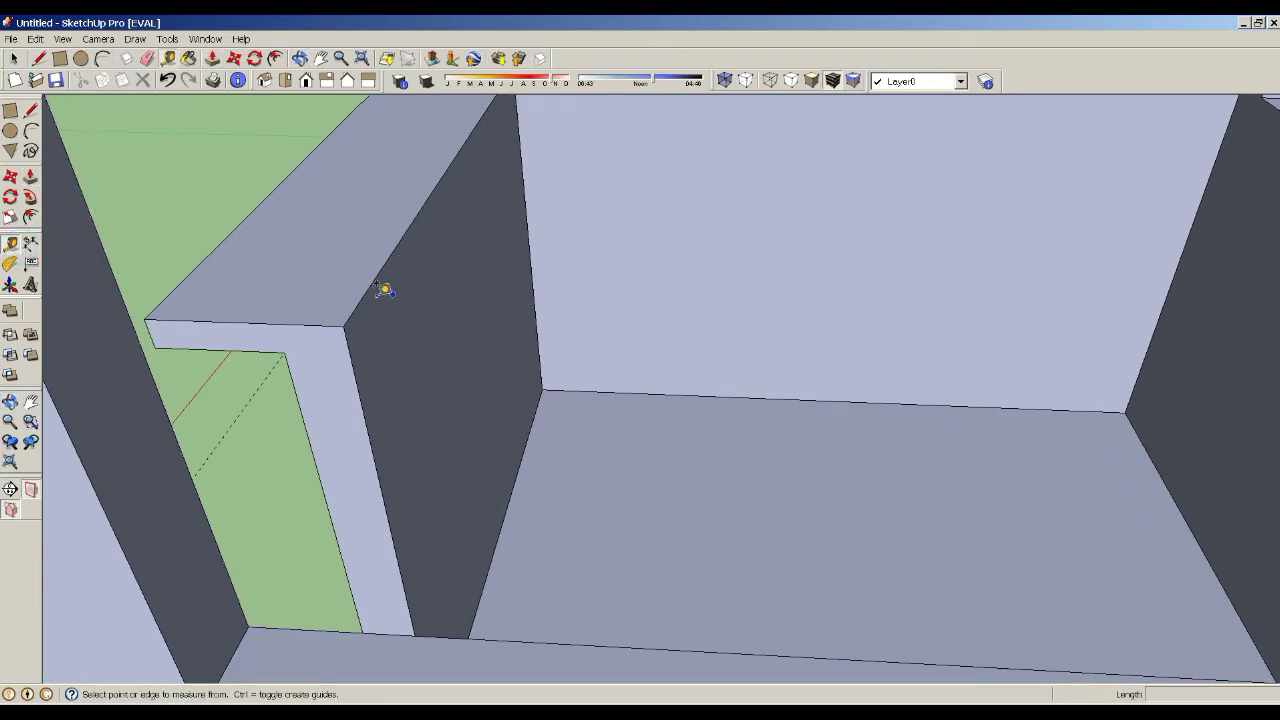
{"action": "left_click", "coordinate": [354, 310]}
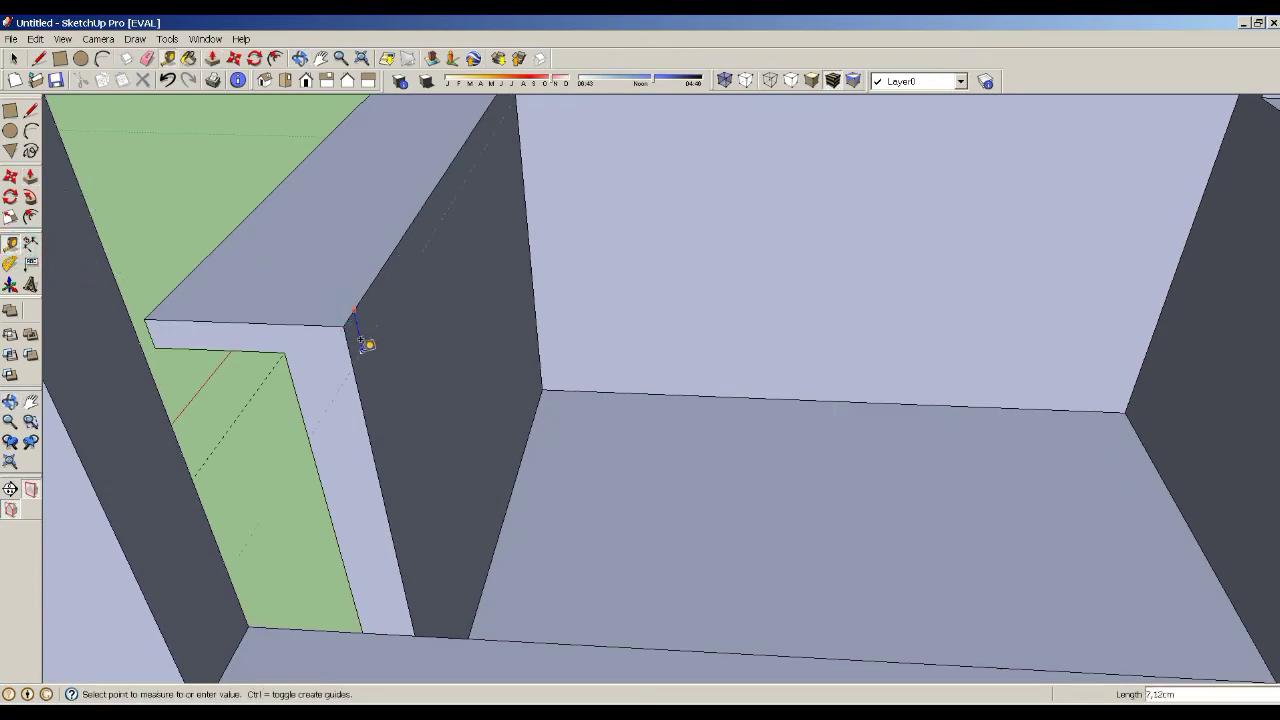
{"action": "key", "text": "Return"}
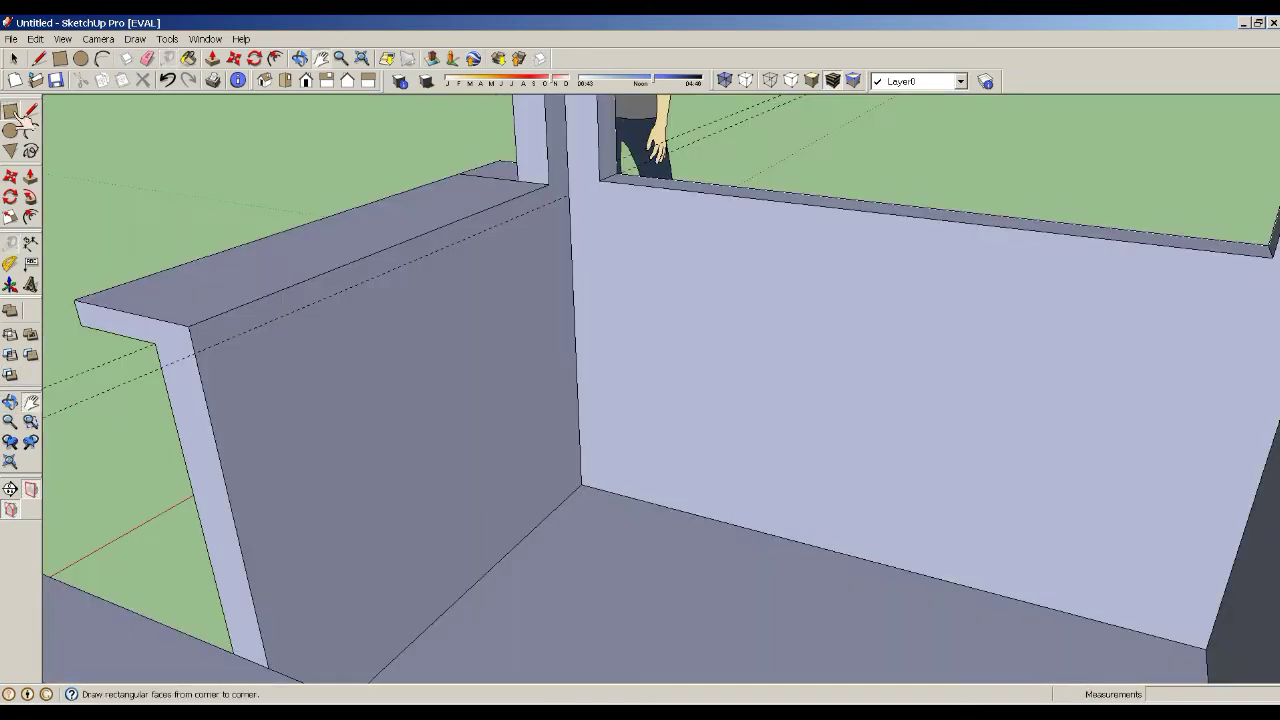
- Draw a thin strip along the slab's front edge and extend it 10 cm outward
{"action": "key", "text": "r"}
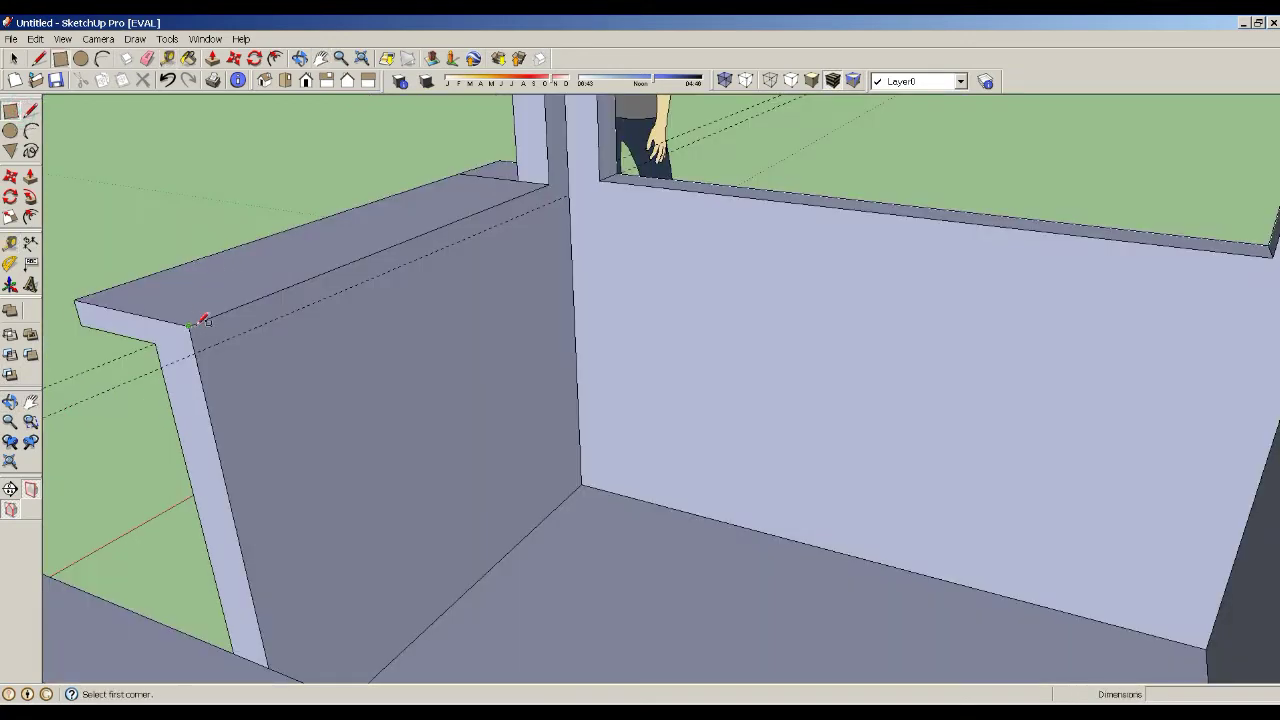
{"action": "left_click", "coordinate": [190, 325]}
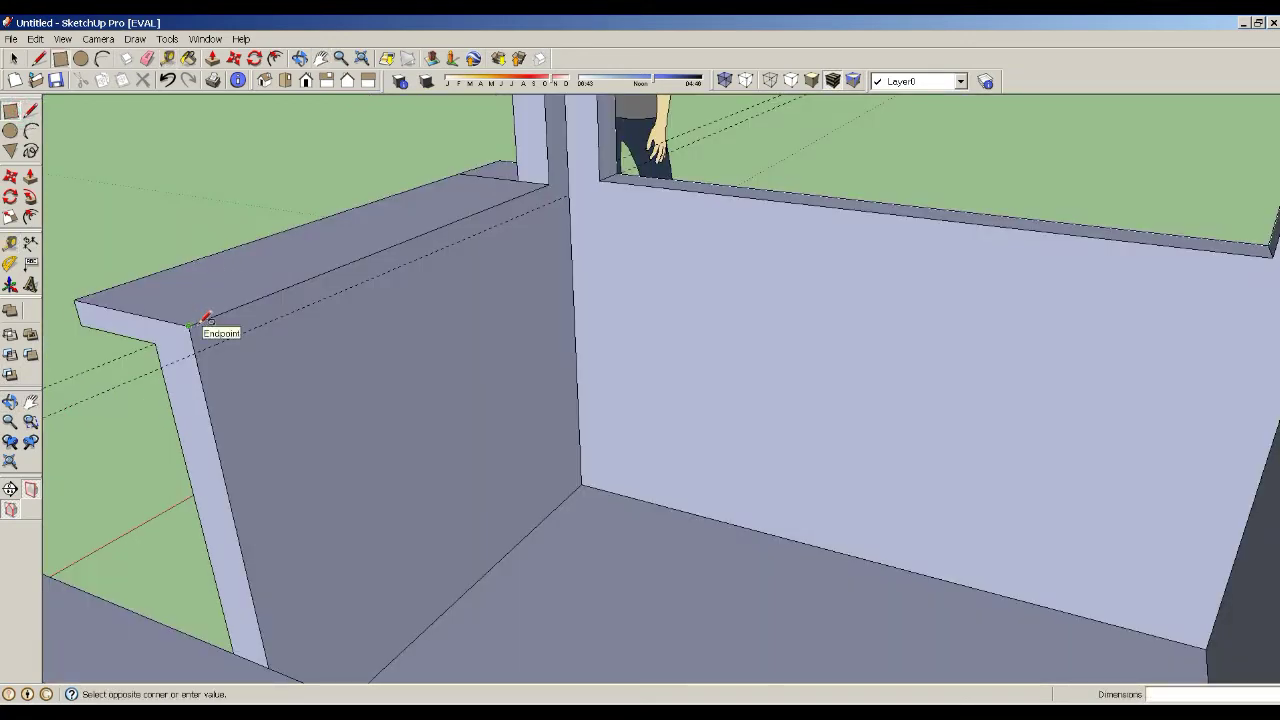
{"action": "left_click", "coordinate": [578, 189]}
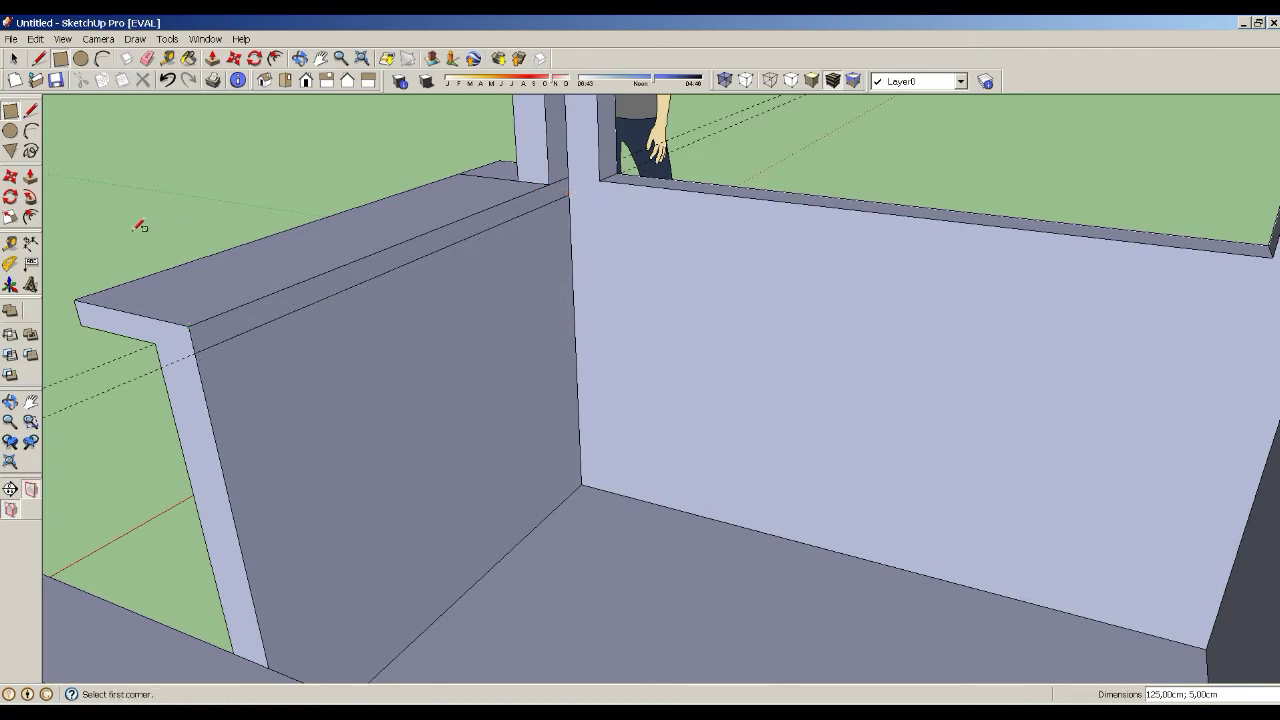
{"action": "left_click", "coordinate": [30, 176]}
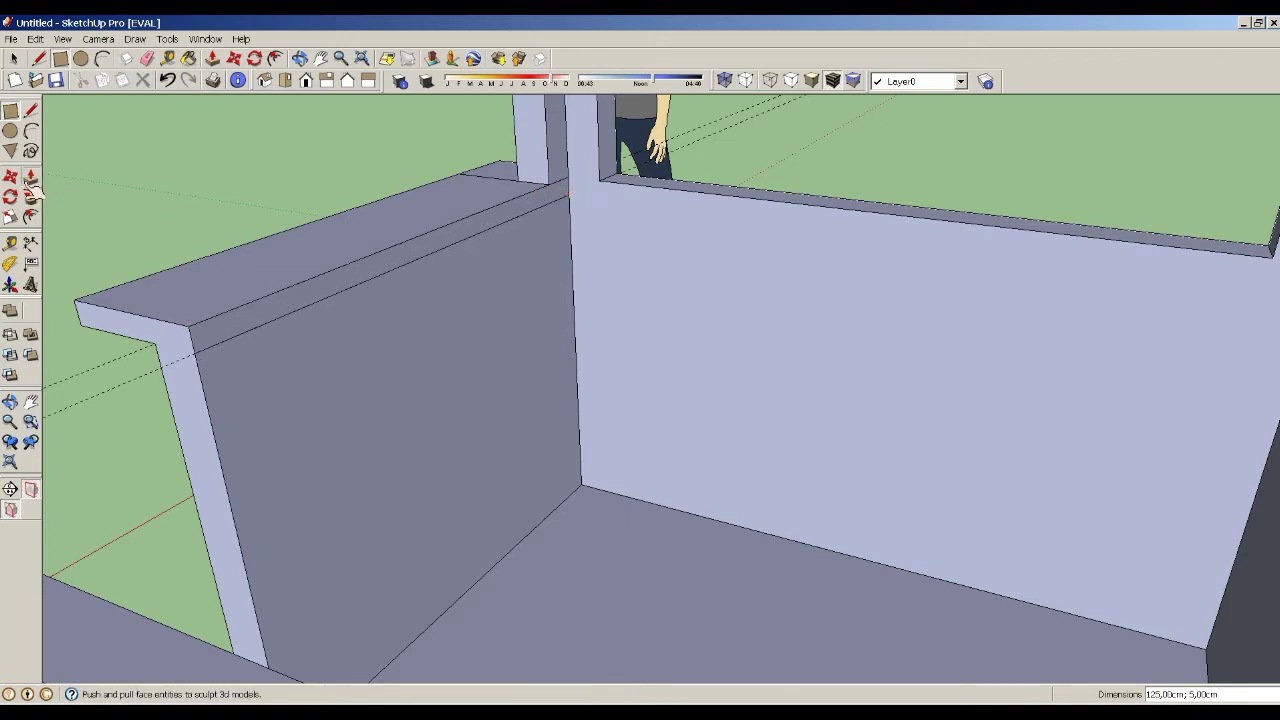
{"action": "left_click", "coordinate": [217, 348]}
{"action": "type", "text": "10"}
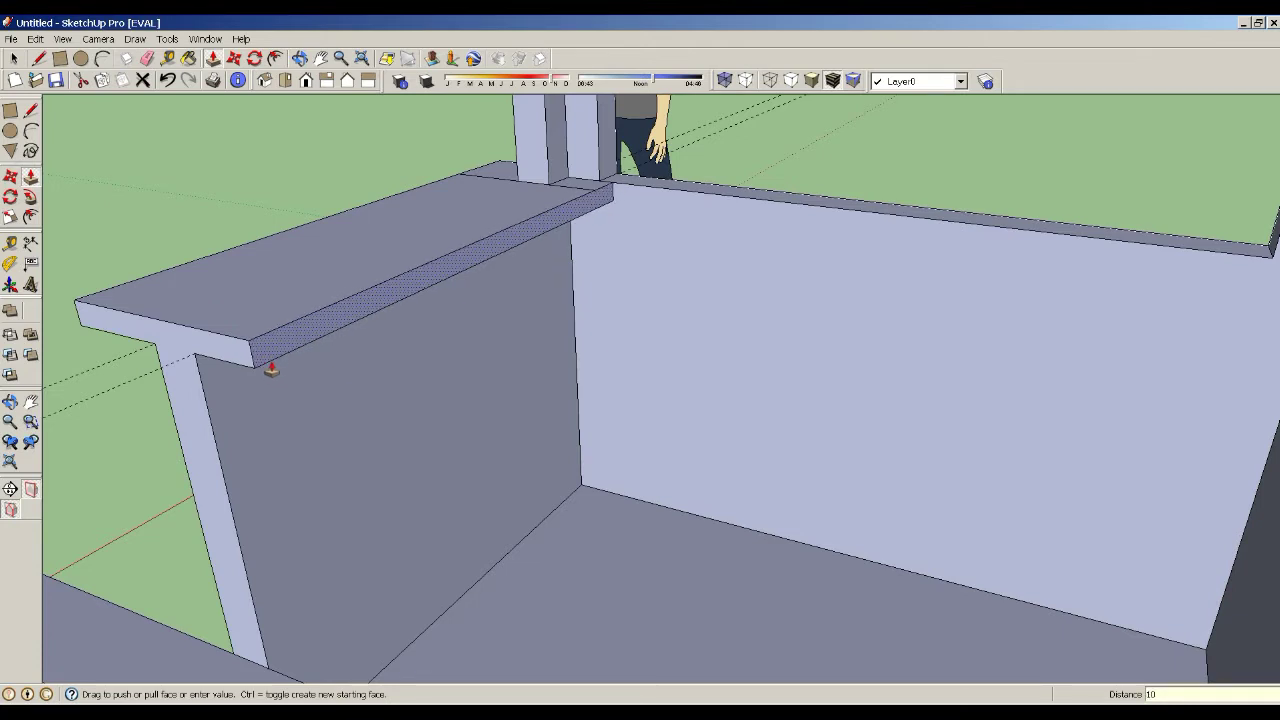
{"action": "key", "text": "Return"}
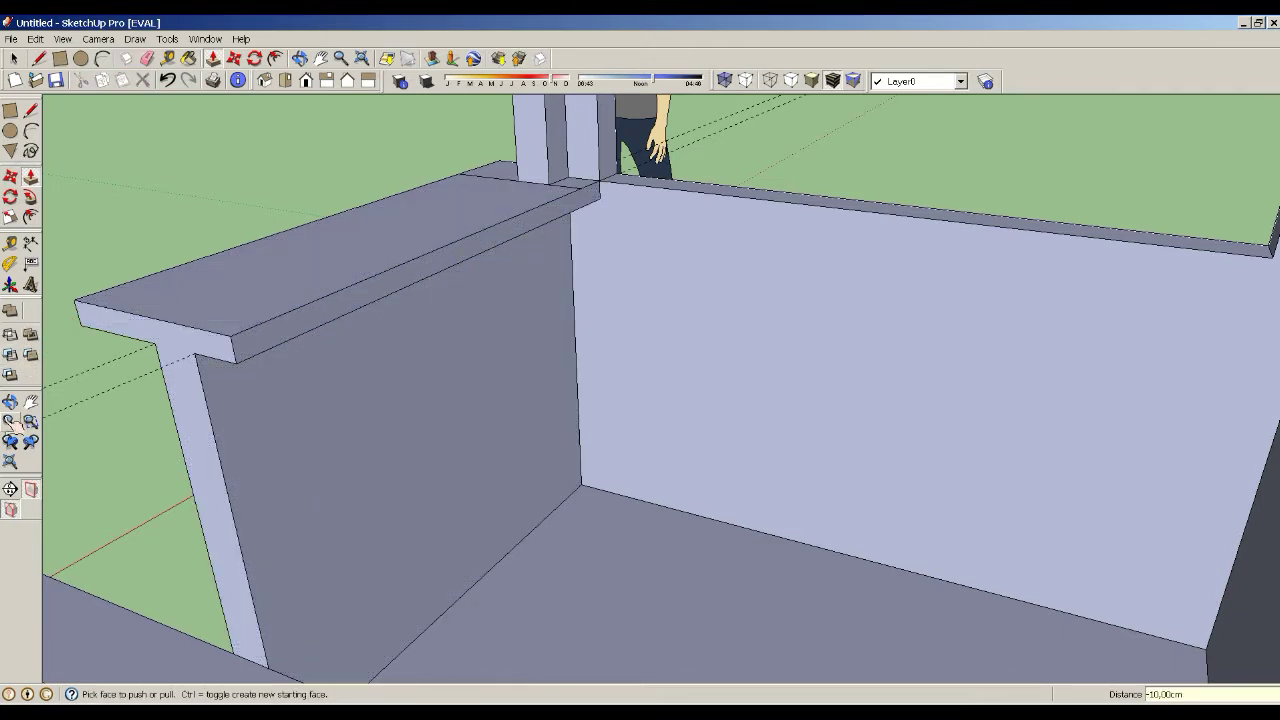
- Erase the stray edges between the two posts and across the slab top
{"action": "left_click", "coordinate": [10, 401]}
{"action": "mouse_move", "coordinate": [280, 309]}
{"action": "left_mouse_down"}
{"action": "mouse_move", "coordinate": [403, 214]}
{"action": "mouse_move", "coordinate": [378, 312]}
{"action": "left_mouse_up"}
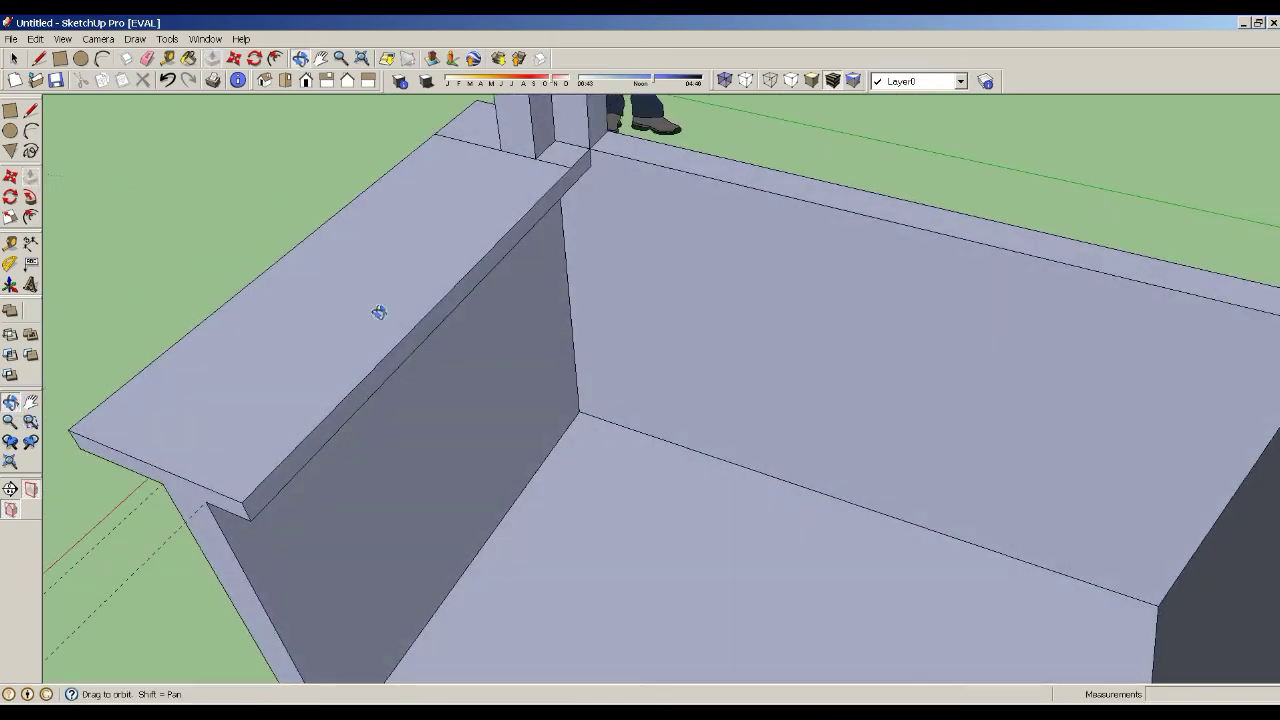
{"action": "left_click", "coordinate": [147, 58]}
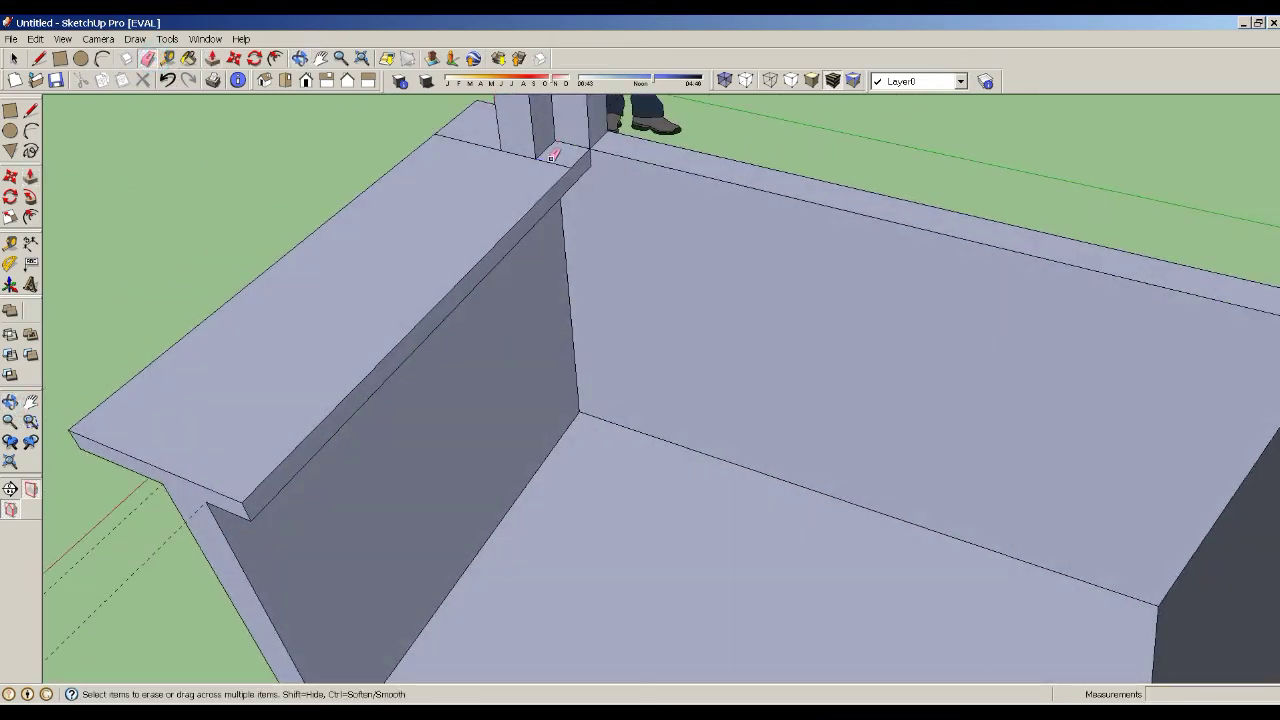
{"action": "left_click_drag", "start_coordinate": [551, 156], "coordinate": [507, 152]}
{"action": "left_click", "coordinate": [480, 137]}
- Orbit and zoom around the booth to review the counter ledge
{"action": "left_click", "coordinate": [10, 401]}
{"action": "mouse_move", "coordinate": [480, 380]}
{"action": "left_mouse_down"}
{"action": "mouse_move", "coordinate": [905, 37]}
{"action": "mouse_move", "coordinate": [359, 242]}
{"action": "mouse_move", "coordinate": [714, 400]}
{"action": "mouse_move", "coordinate": [717, 463]}
{"action": "mouse_move", "coordinate": [627, 424]}
{"action": "left_mouse_up"}
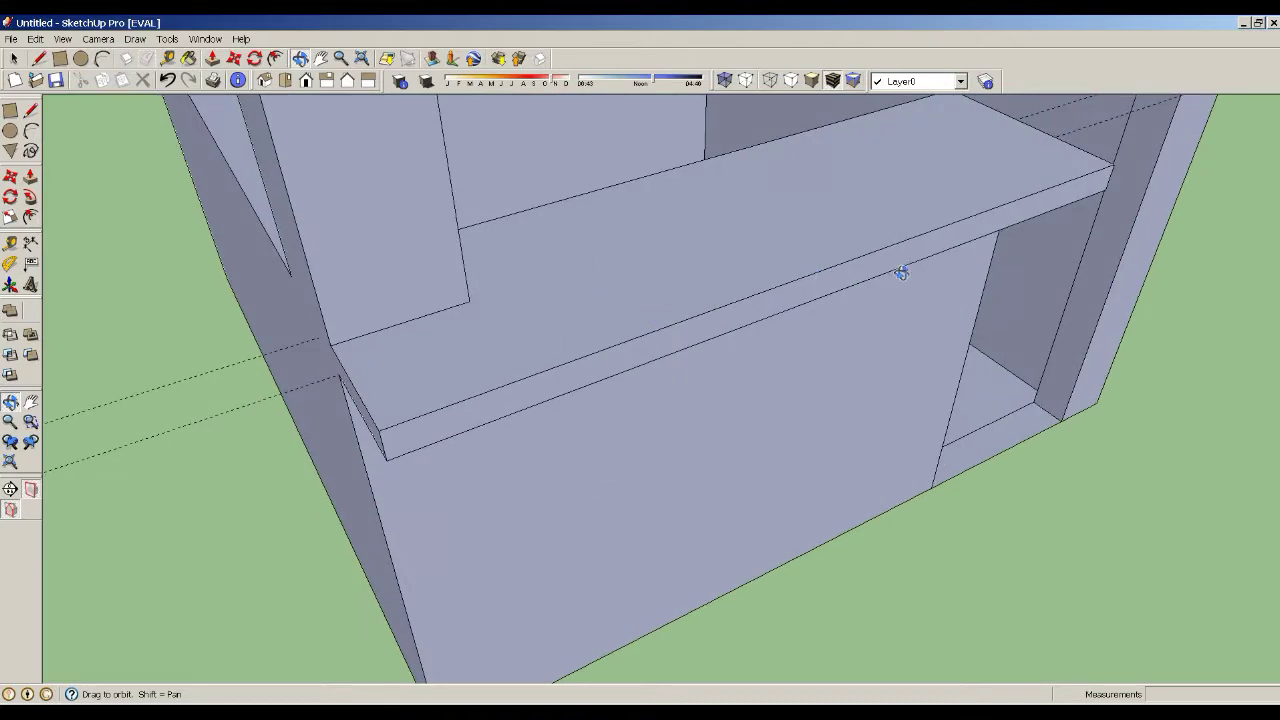
{"action": "mouse_move", "coordinate": [901, 272]}
{"action": "left_mouse_down"}
{"action": "mouse_move", "coordinate": [406, 217]}
{"action": "mouse_move", "coordinate": [786, 323]}
{"action": "mouse_move", "coordinate": [831, 220]}
{"action": "mouse_move", "coordinate": [846, 224]}
{"action": "left_mouse_up"}
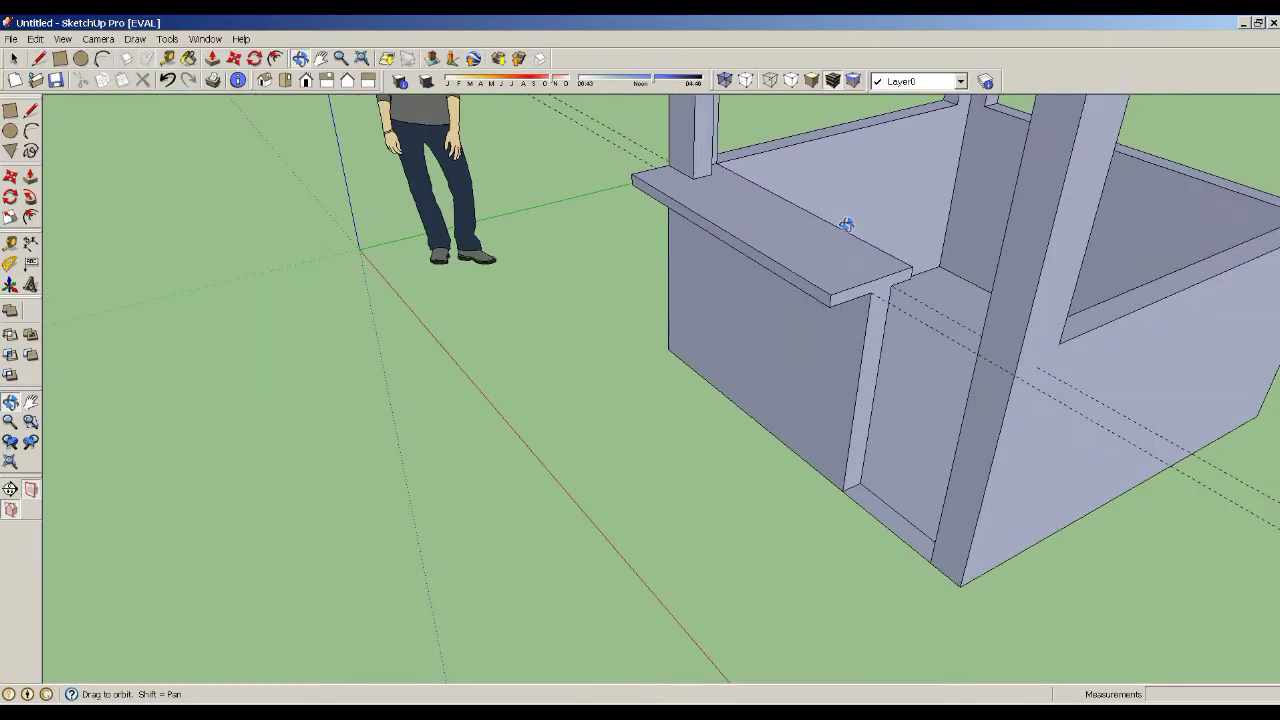
{"action": "mouse_move", "coordinate": [988, 347]}
{"action": "left_mouse_down"}
{"action": "mouse_move", "coordinate": [1166, 286]}
{"action": "mouse_move", "coordinate": [663, 266]}
{"action": "mouse_move", "coordinate": [671, 249]}
{"action": "left_mouse_up"}
{"action": "scroll", "coordinate": [671, 249], "scroll_direction": "up", "scroll_amount": 2}
{"action": "scroll", "coordinate": [673, 249], "scroll_direction": "up", "scroll_amount": 2}
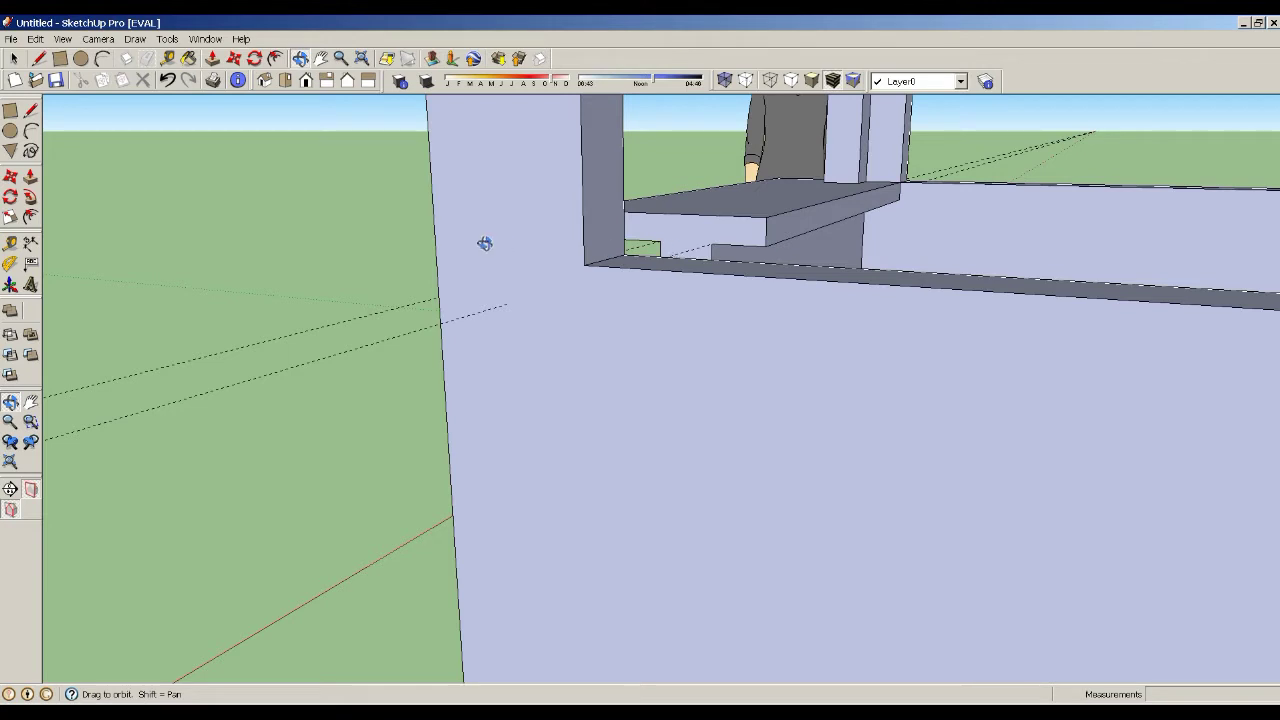
- Place a guide just below the outer wall's top and draw a strip along it
{"action": "left_click", "coordinate": [10, 243]}
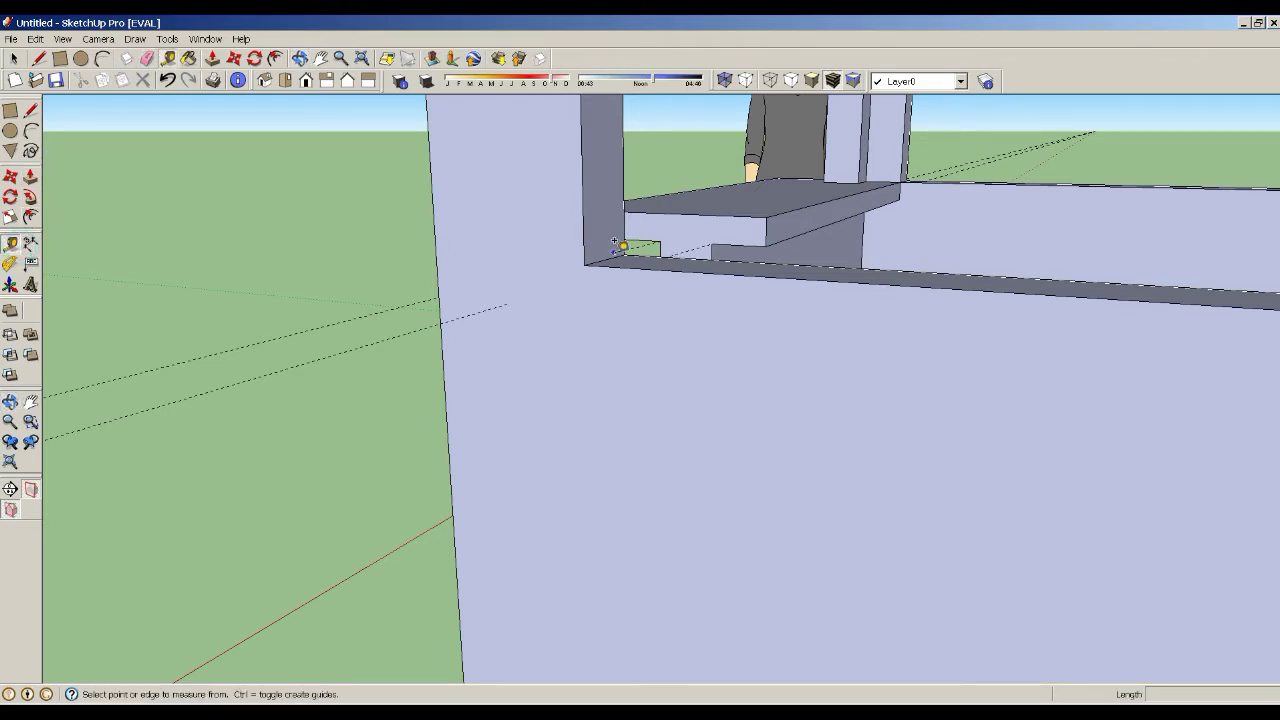
{"action": "left_click", "coordinate": [622, 259]}
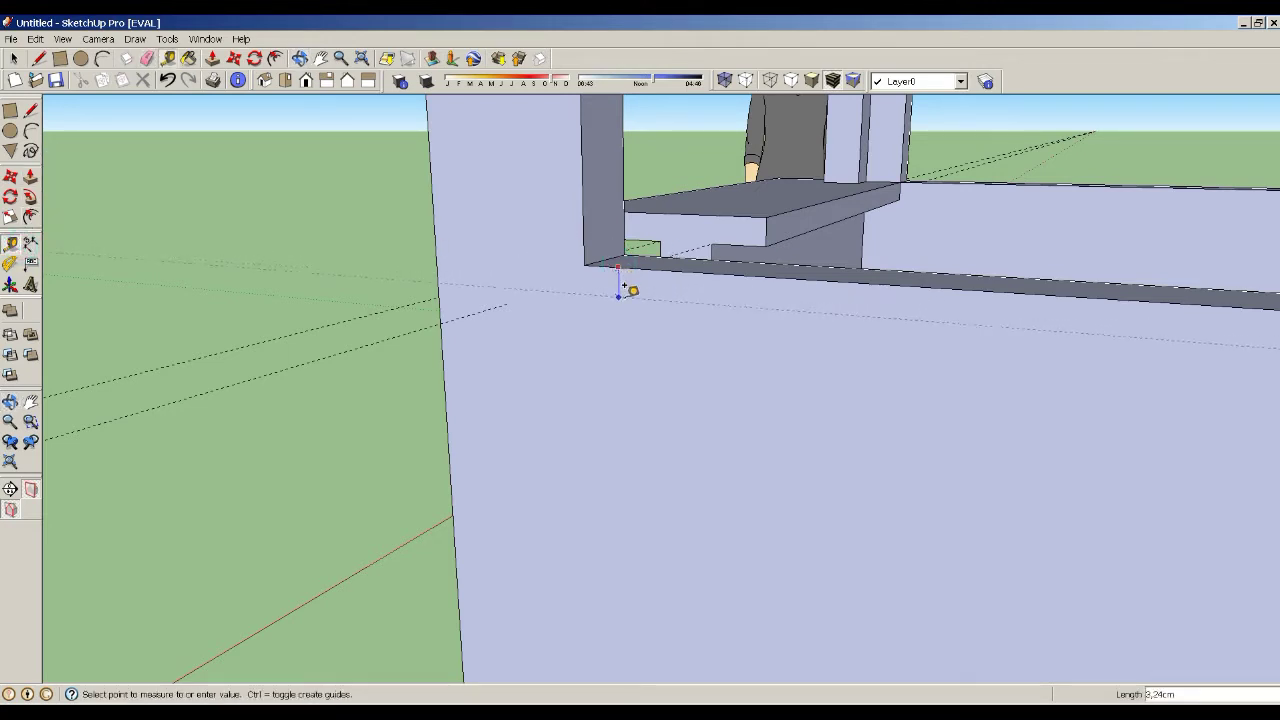
{"action": "type", "text": "5"}
{"action": "left_click", "coordinate": [624, 287]}
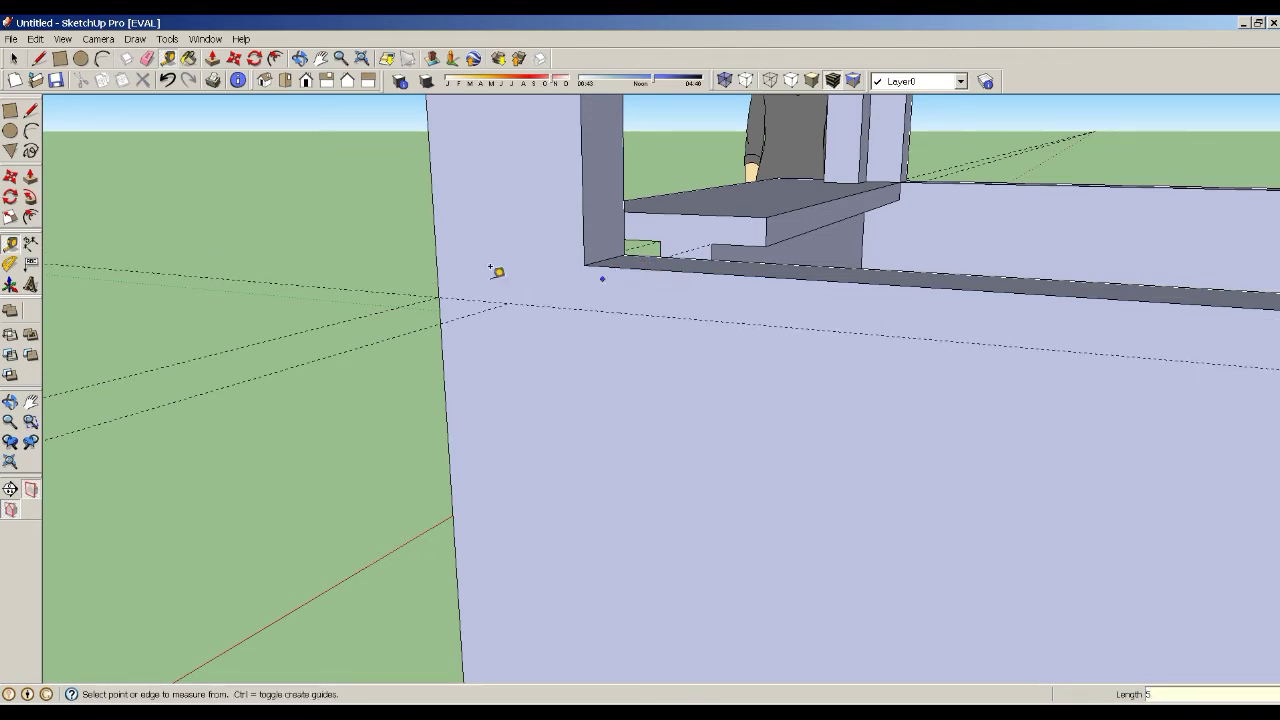
{"action": "left_click", "coordinate": [10, 110]}
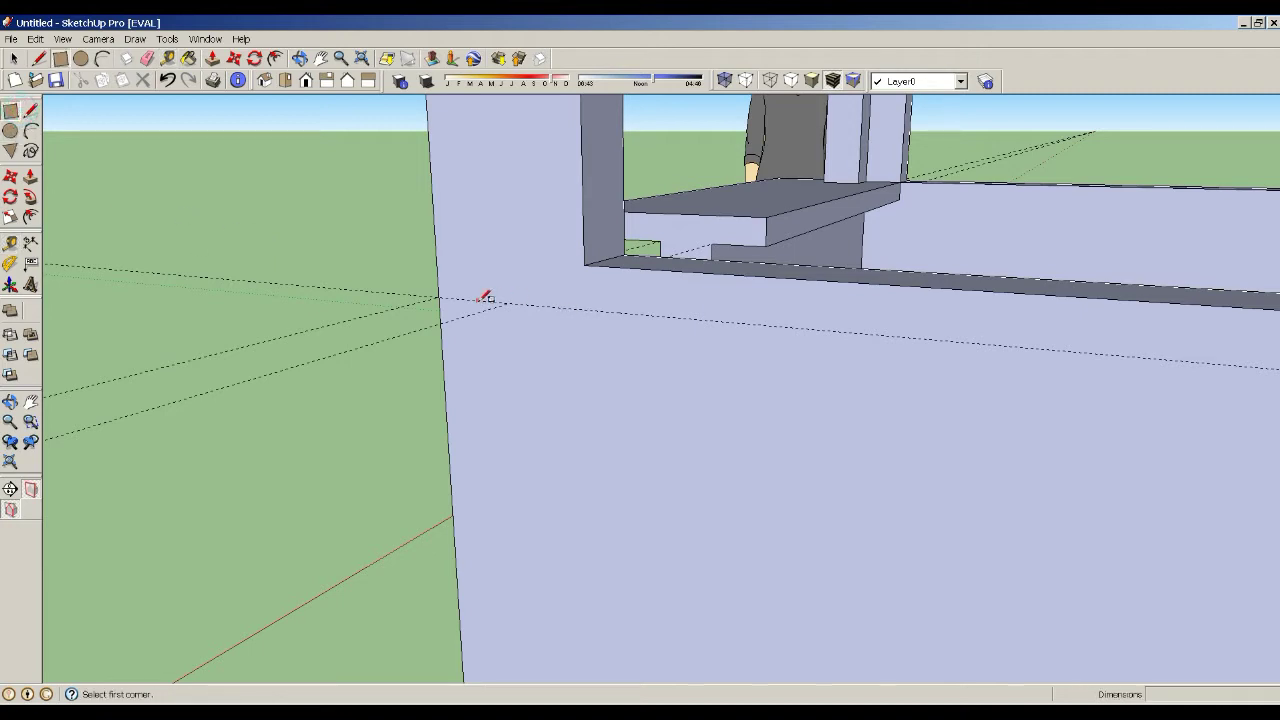
{"action": "left_click", "coordinate": [441, 294]}
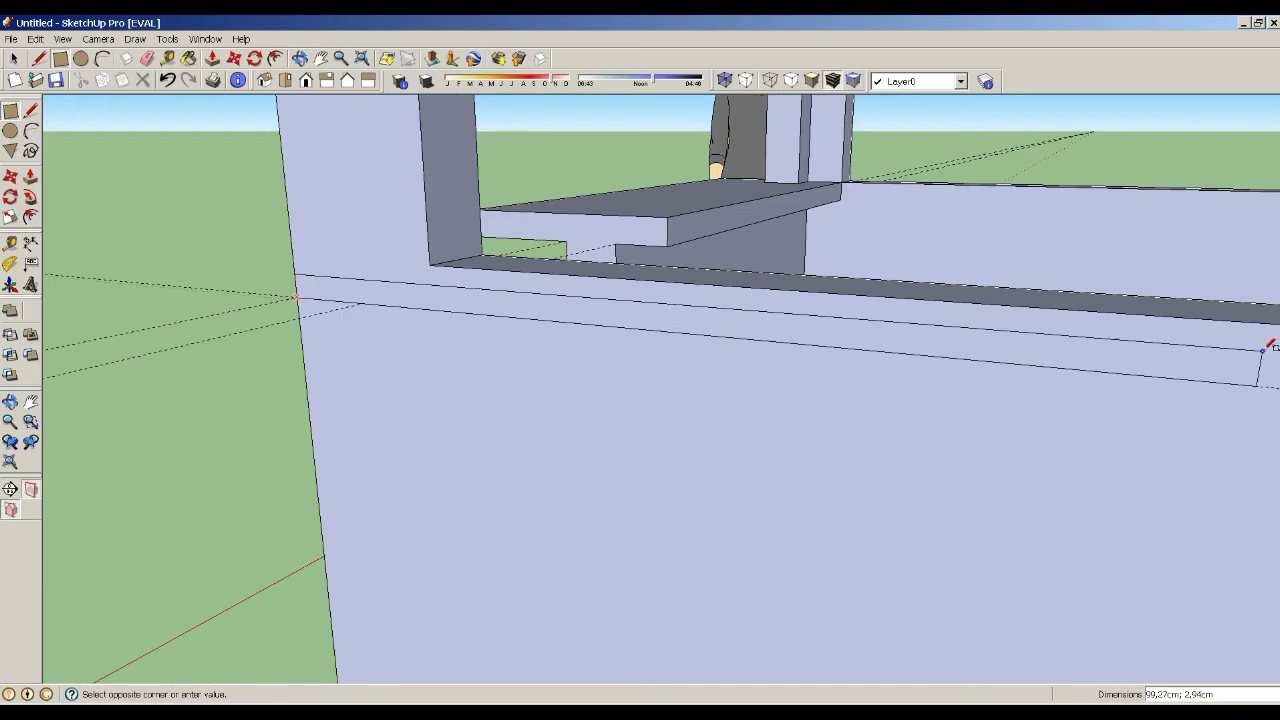
{"action": "mouse_move", "coordinate": [1266, 343]}
{"action": "middle_mouse_down", "text": "shift"}
{"action": "mouse_move", "coordinate": [910, 365]}
{"action": "mouse_move", "coordinate": [785, 395]}
{"action": "middle_mouse_up", "text": "shift"}
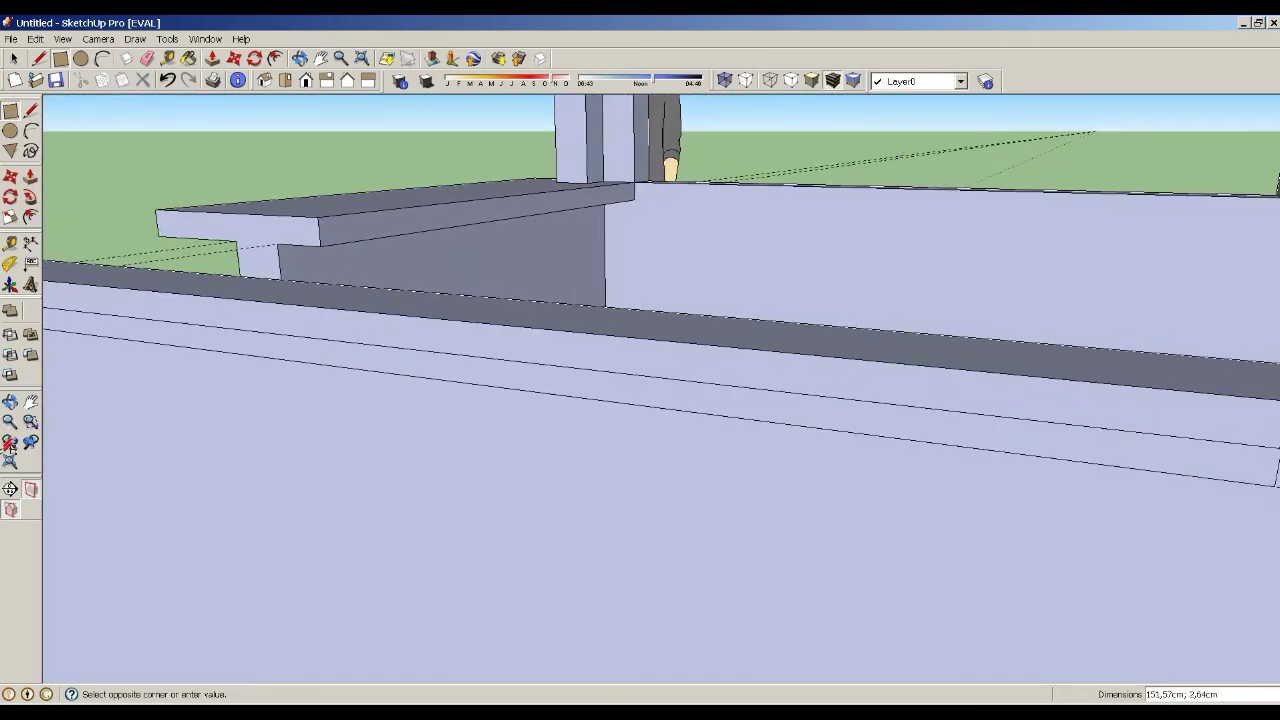
{"action": "left_click", "coordinate": [1047, 372]}
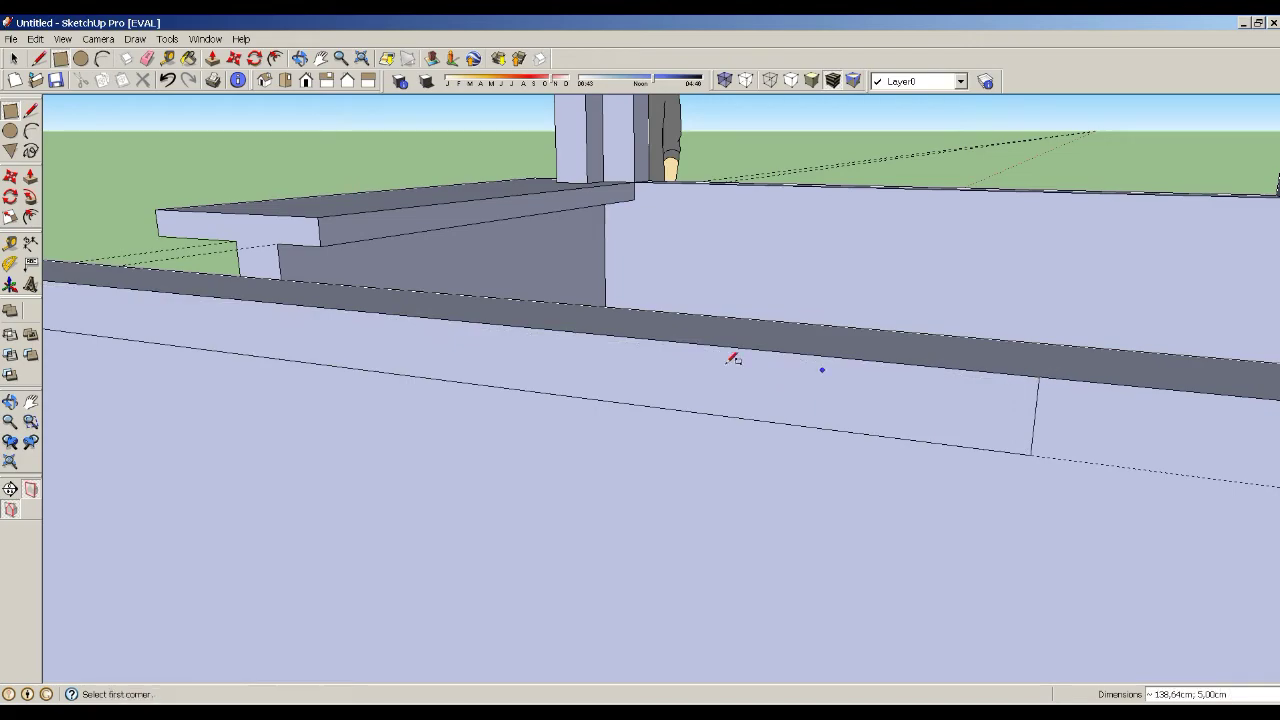
{"action": "scroll", "coordinate": [674, 337], "scroll_direction": "down", "scroll_amount": 1}
{"action": "scroll", "coordinate": [676, 340], "scroll_direction": "down", "scroll_amount": 1}
- Pull the strip out 5 cm into a ledge and orbit to check the wall corner
{"action": "left_click", "coordinate": [30, 175]}
{"action": "left_click", "coordinate": [537, 365]}
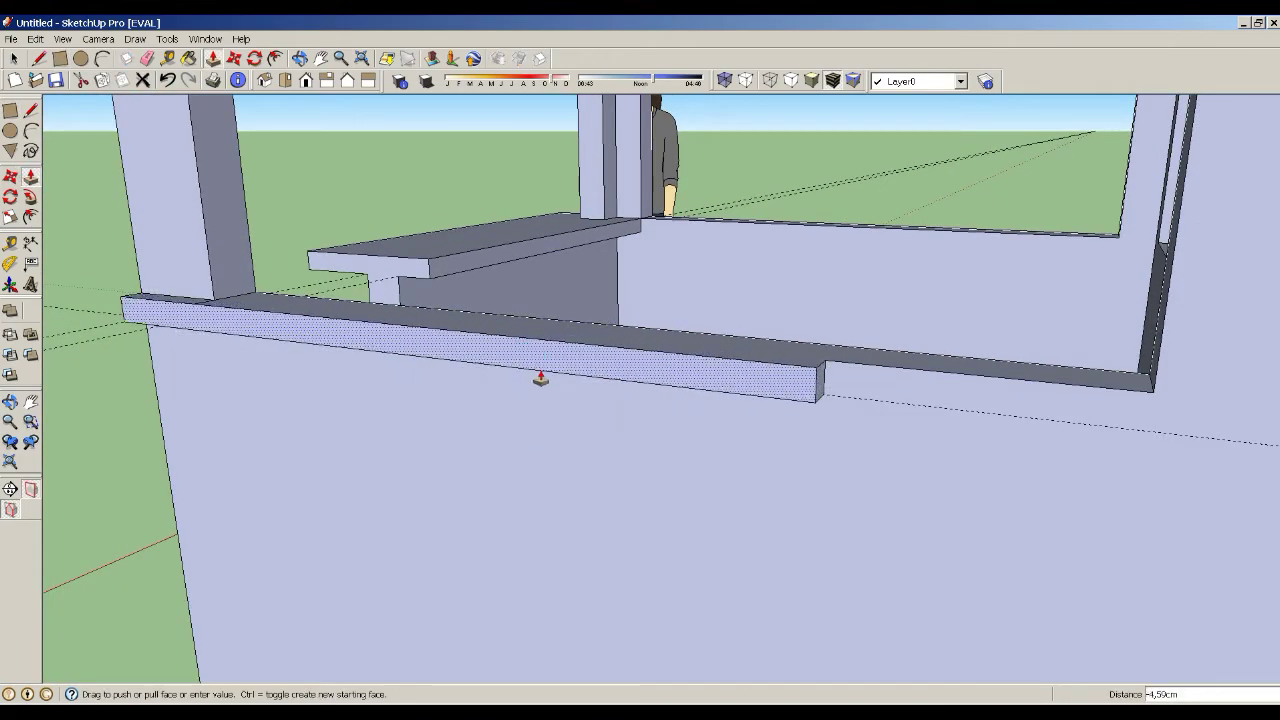
{"action": "mouse_move", "coordinate": [1160, 413]}
{"action": "middle_mouse_down"}
{"action": "mouse_move", "coordinate": [508, 408]}
{"action": "mouse_move", "coordinate": [737, 406]}
{"action": "middle_mouse_up"}
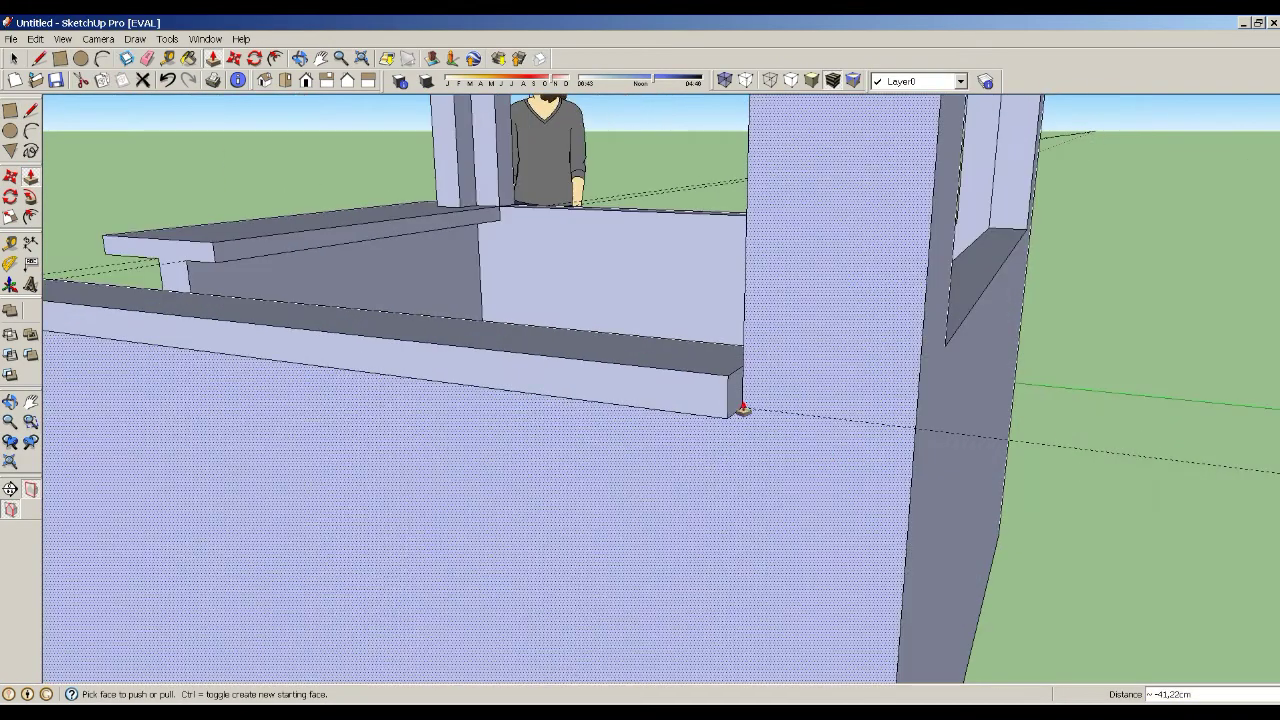
{"action": "type", "text": "5"}
{"action": "key", "text": "Return"}
{"action": "middle_click_drag", "start_coordinate": [954, 430], "coordinate": [491, 360]}
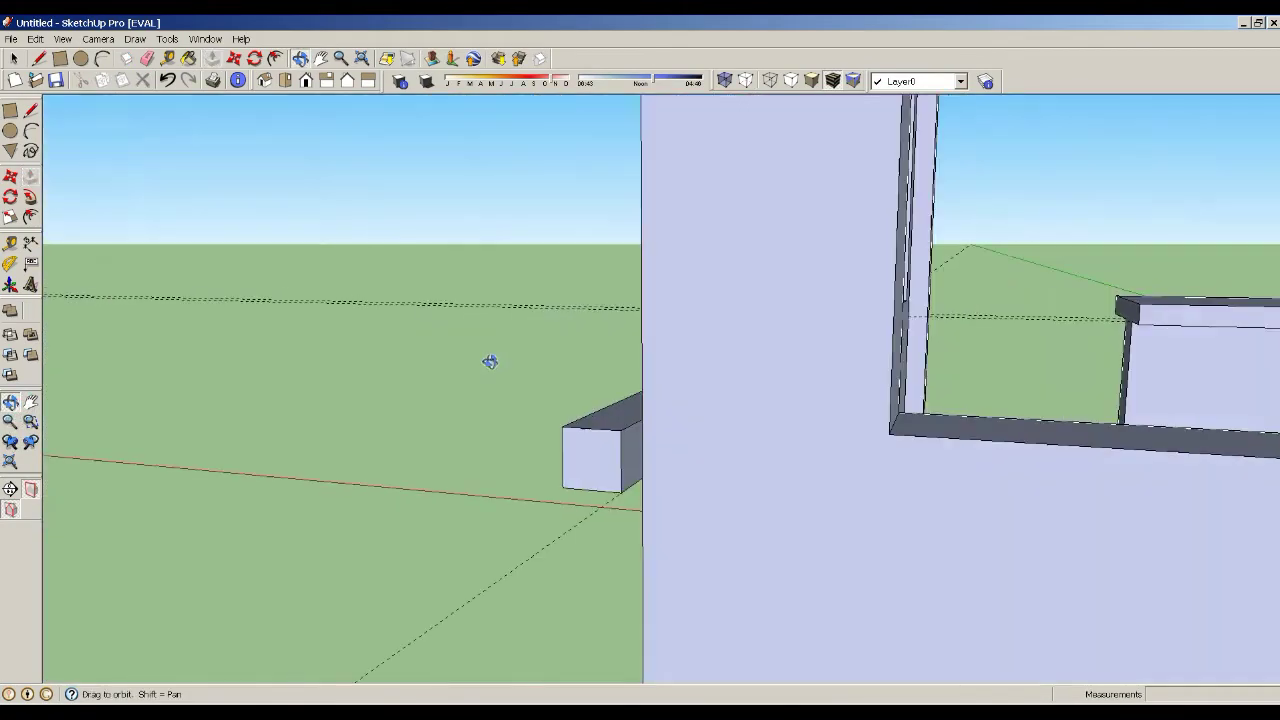
{"action": "middle_click_drag", "start_coordinate": [636, 465], "coordinate": [534, 422]}
{"action": "mouse_move", "coordinate": [760, 429]}
{"action": "middle_mouse_down"}
{"action": "mouse_move", "coordinate": [920, 371]}
{"action": "mouse_move", "coordinate": [621, 396]}
{"action": "middle_mouse_up"}
{"action": "scroll", "coordinate": [1029, 509], "scroll_direction": "down", "scroll_amount": 5}
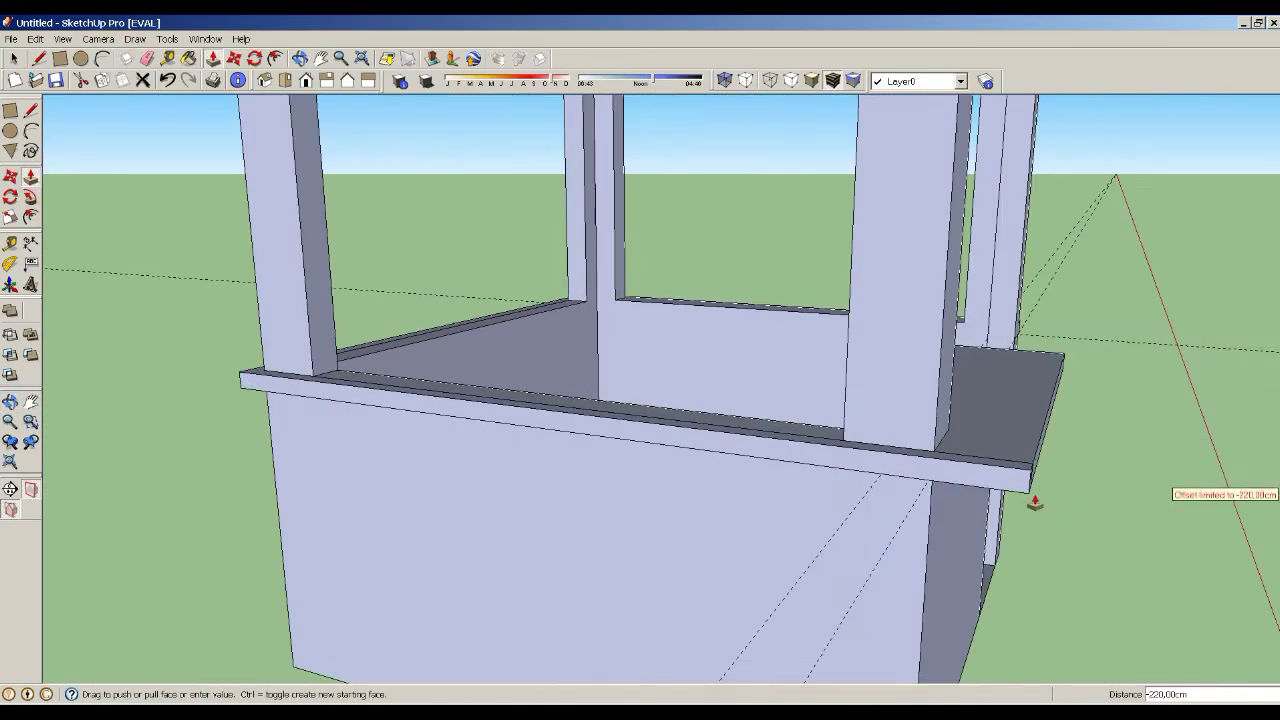
{"action": "left_click", "coordinate": [10, 401]}
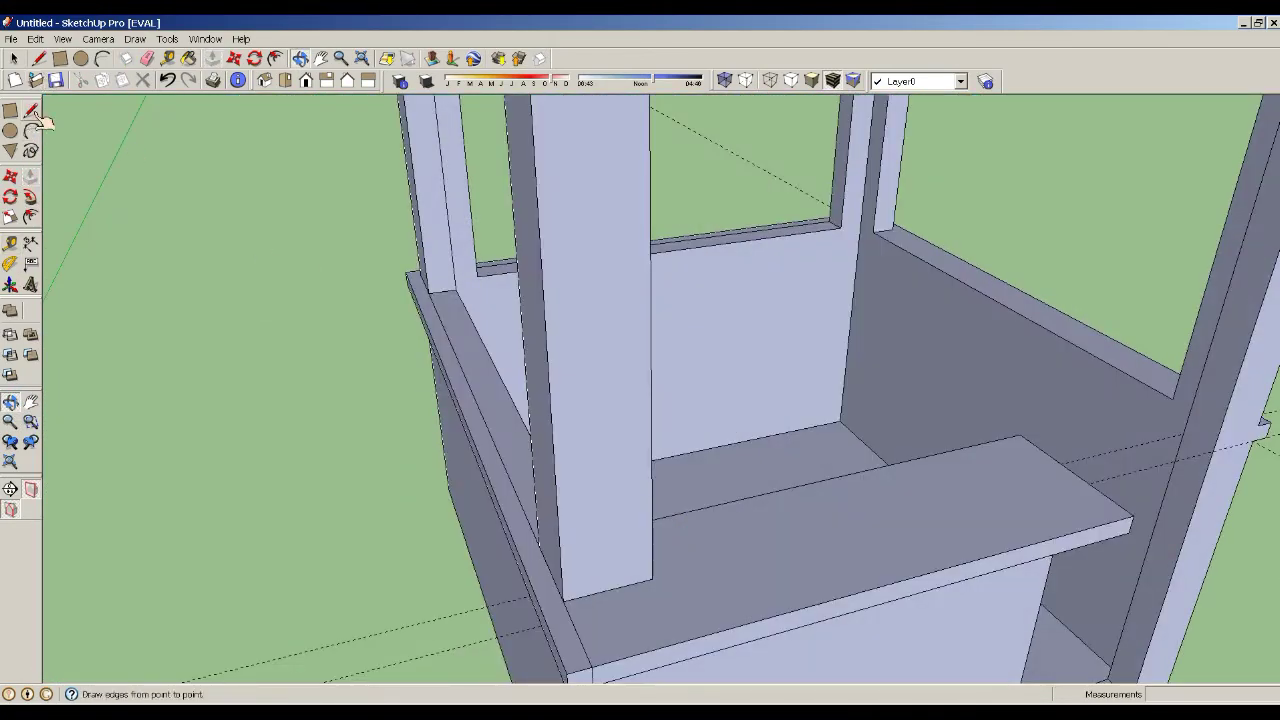
{"action": "left_click", "coordinate": [29, 182]}
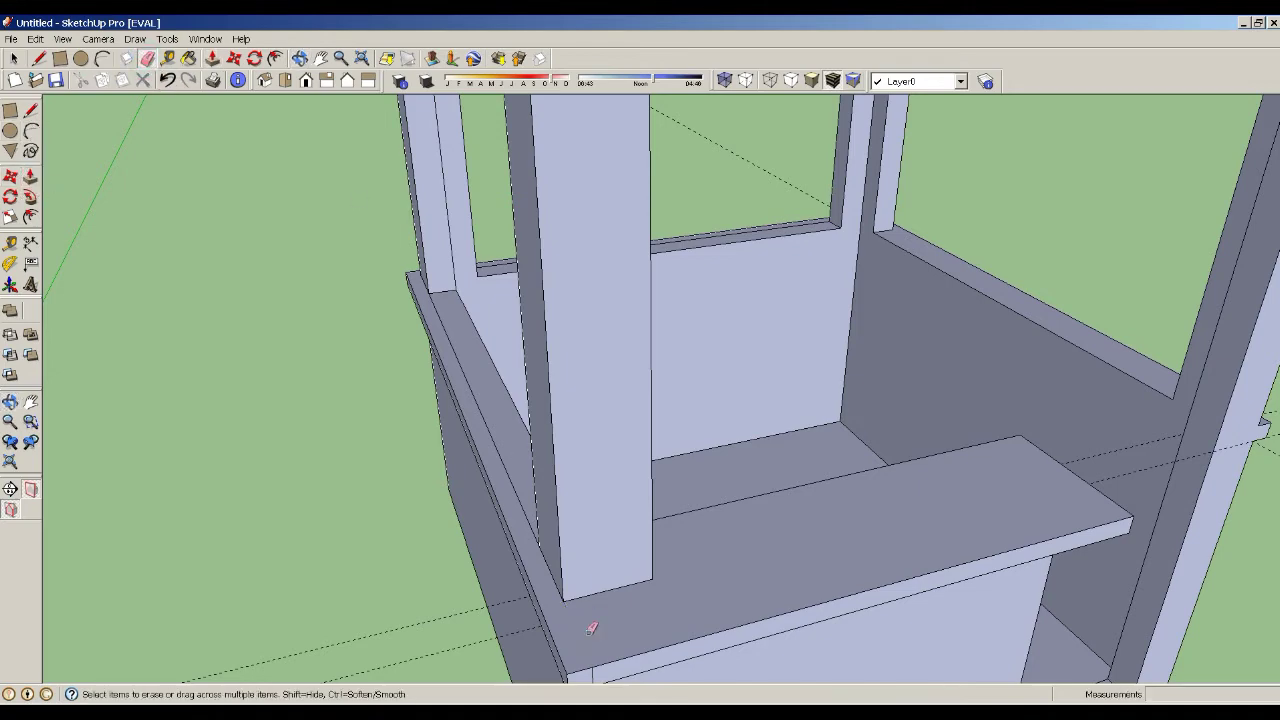
{"action": "mouse_move", "coordinate": [400, 509]}
{"action": "middle_mouse_down"}
{"action": "mouse_move", "coordinate": [571, 217]}
{"action": "mouse_move", "coordinate": [720, 118]}
{"action": "middle_mouse_up"}
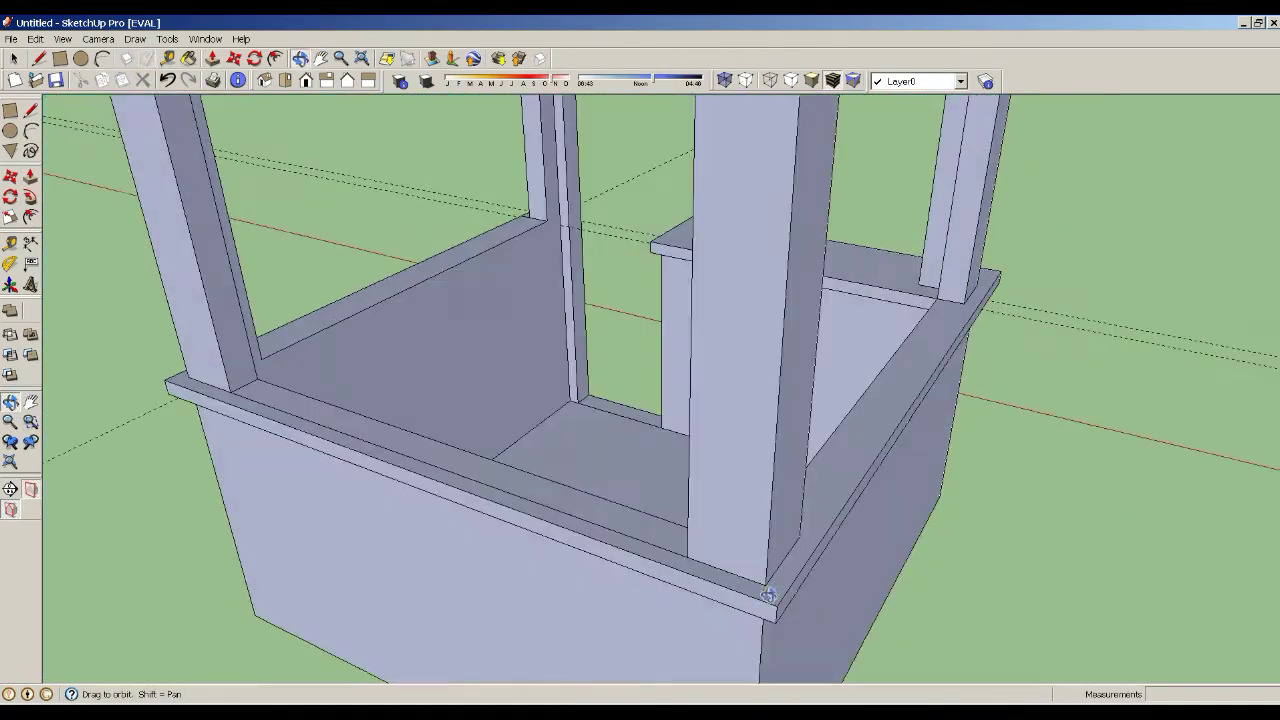
{"action": "left_click", "coordinate": [30, 441]}
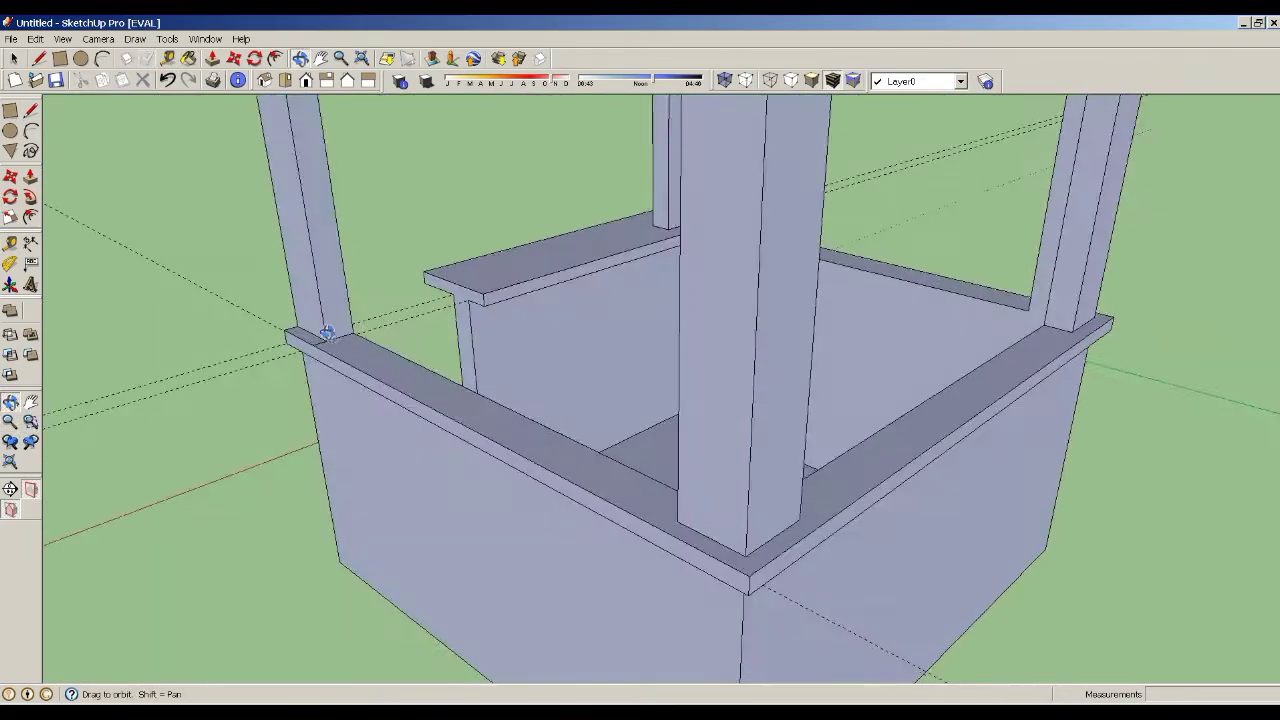
{"action": "mouse_move", "coordinate": [340, 445]}
{"action": "left_mouse_down"}
{"action": "mouse_move", "coordinate": [440, 503]}
{"action": "mouse_move", "coordinate": [874, 449]}
{"action": "mouse_move", "coordinate": [651, 369]}
{"action": "mouse_move", "coordinate": [644, 423]}
{"action": "mouse_move", "coordinate": [653, 392]}
{"action": "left_mouse_up"}
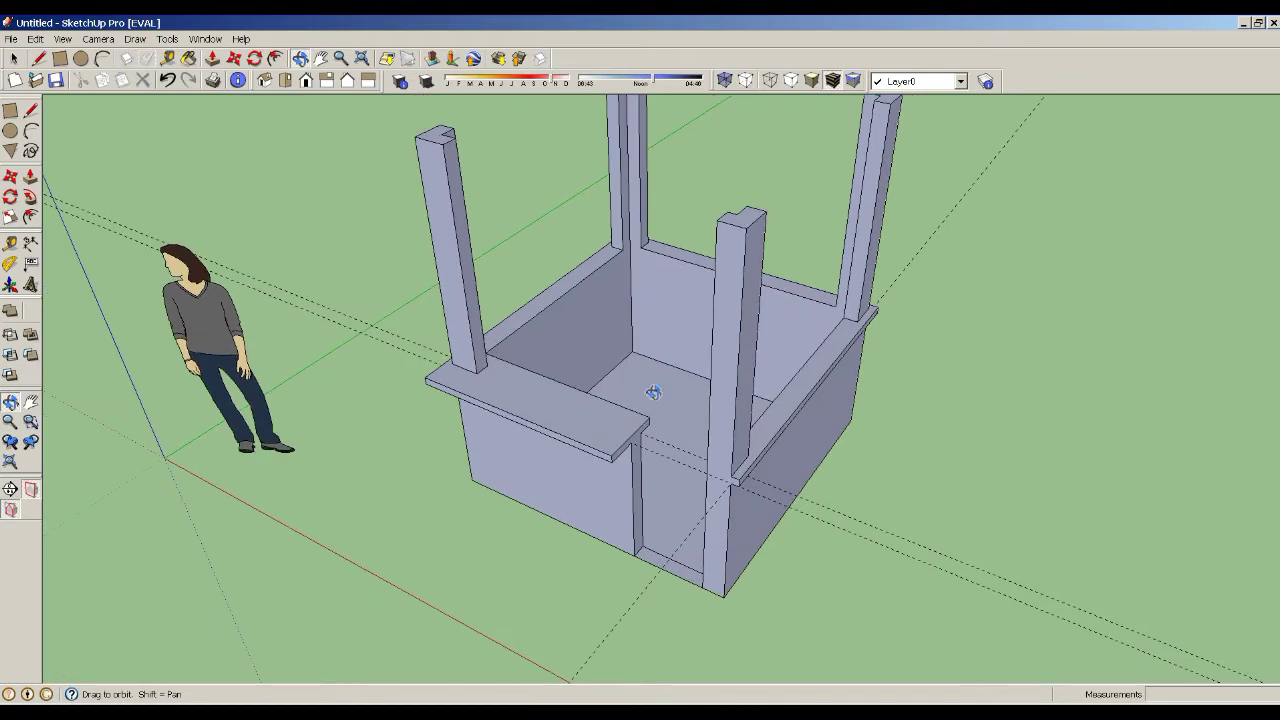
{"action": "mouse_move", "coordinate": [721, 291]}
{"action": "left_mouse_down"}
{"action": "mouse_move", "coordinate": [466, 337]}
{"action": "mouse_move", "coordinate": [675, 492]}
{"action": "left_mouse_up"}
{"action": "mouse_move", "coordinate": [427, 443]}
{"action": "left_mouse_down"}
{"action": "mouse_move", "coordinate": [517, 477]}
{"action": "mouse_move", "coordinate": [774, 390]}
{"action": "left_mouse_up"}
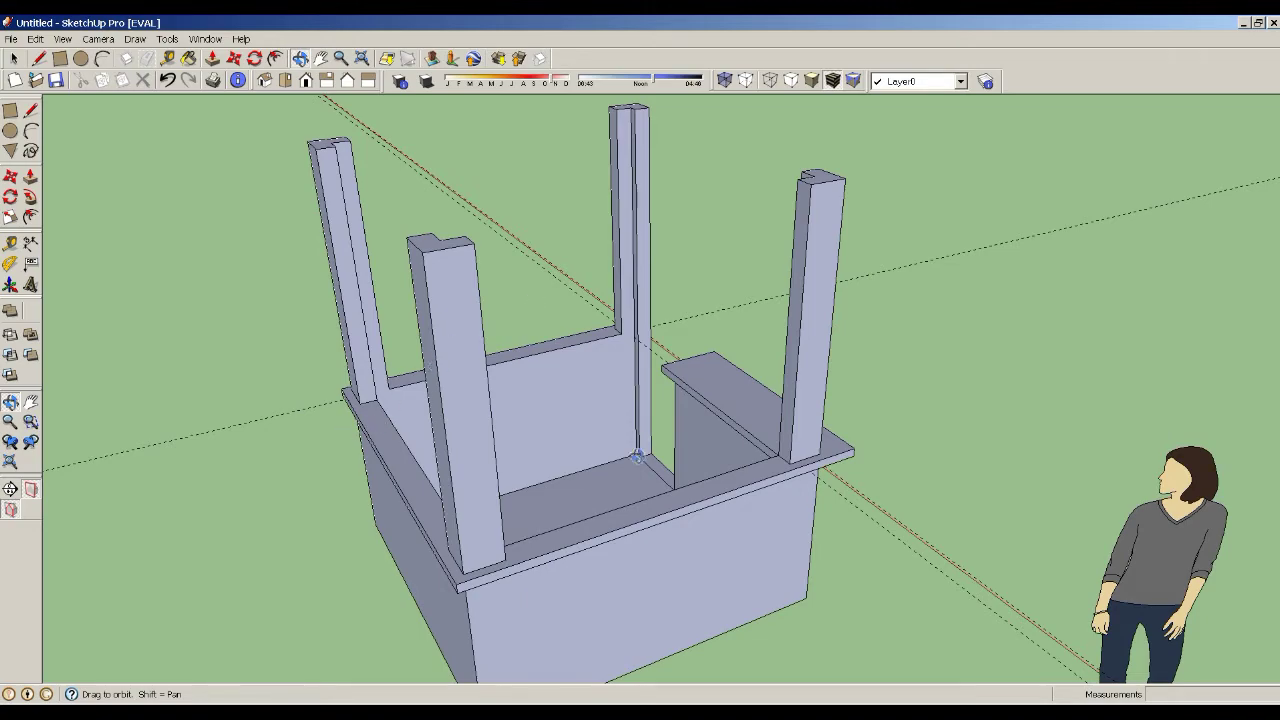
{"action": "mouse_move", "coordinate": [713, 492]}
{"action": "left_mouse_down"}
{"action": "mouse_move", "coordinate": [871, 514]}
{"action": "mouse_move", "coordinate": [989, 471]}
{"action": "left_mouse_up"}
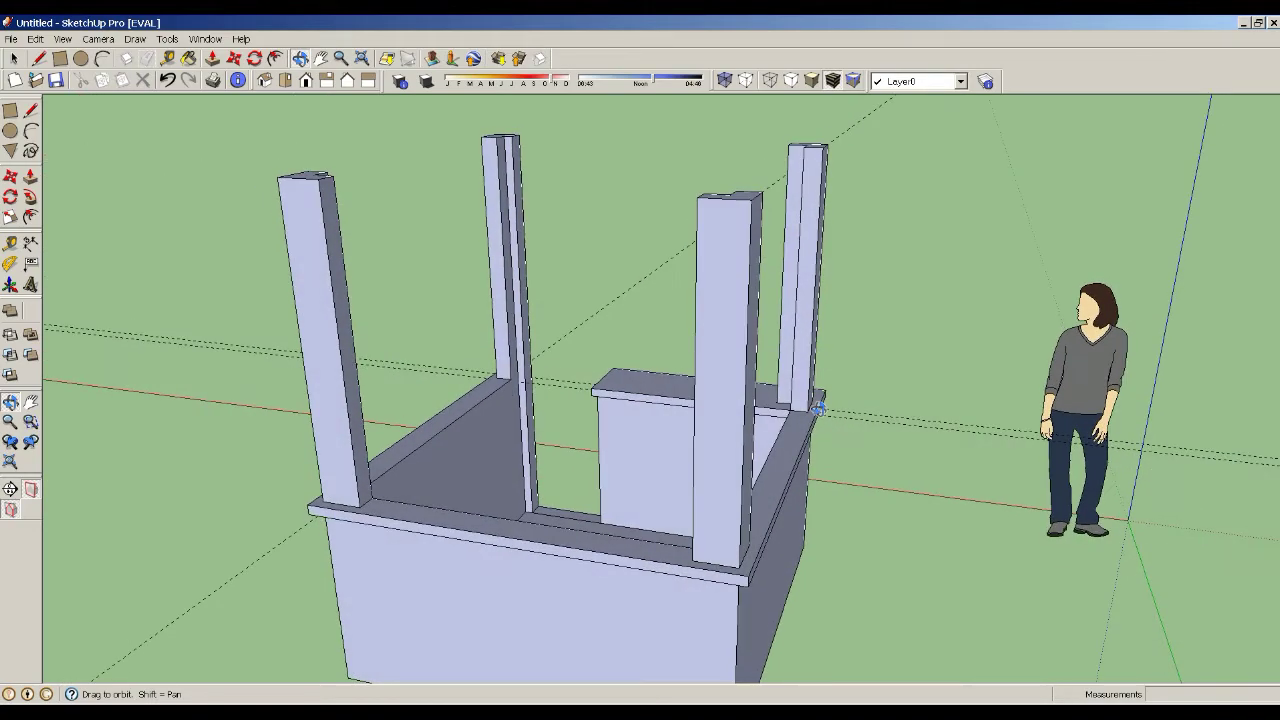
{"action": "mouse_move", "coordinate": [819, 409]}
{"action": "left_mouse_down"}
{"action": "mouse_move", "coordinate": [845, 388]}
{"action": "mouse_move", "coordinate": [429, 434]}
{"action": "mouse_move", "coordinate": [371, 351]}
{"action": "mouse_move", "coordinate": [335, 340]}
{"action": "left_mouse_up"}
{"action": "scroll", "coordinate": [390, 194], "scroll_direction": "up", "scroll_amount": 2}
{"action": "scroll", "coordinate": [390, 194], "scroll_direction": "down", "scroll_amount": 3}
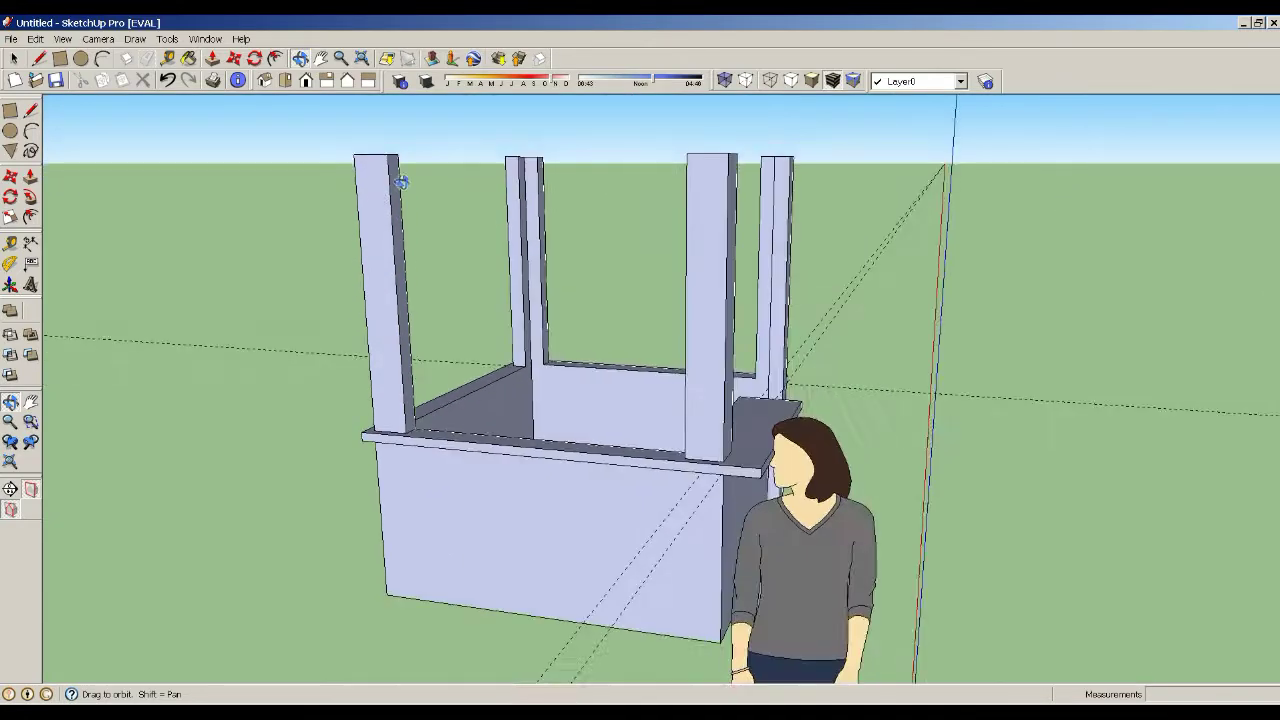
{"action": "left_click_drag", "start_coordinate": [390, 194], "coordinate": [471, 409]}
- Place a 130 cm guide from the post's bottom and draw a rectangle across the opening
{"action": "scroll", "coordinate": [471, 409], "scroll_direction": "up", "scroll_amount": 3}
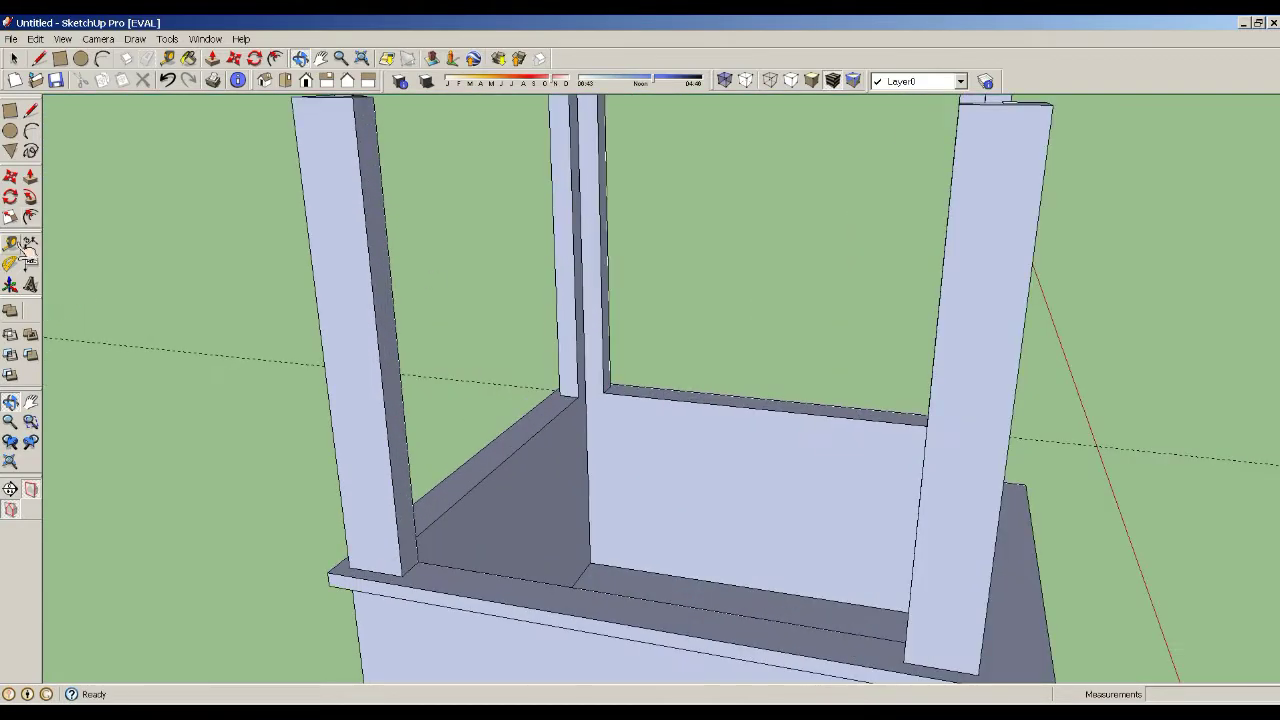
{"action": "left_click", "coordinate": [10, 243]}
{"action": "left_click", "coordinate": [410, 569]}
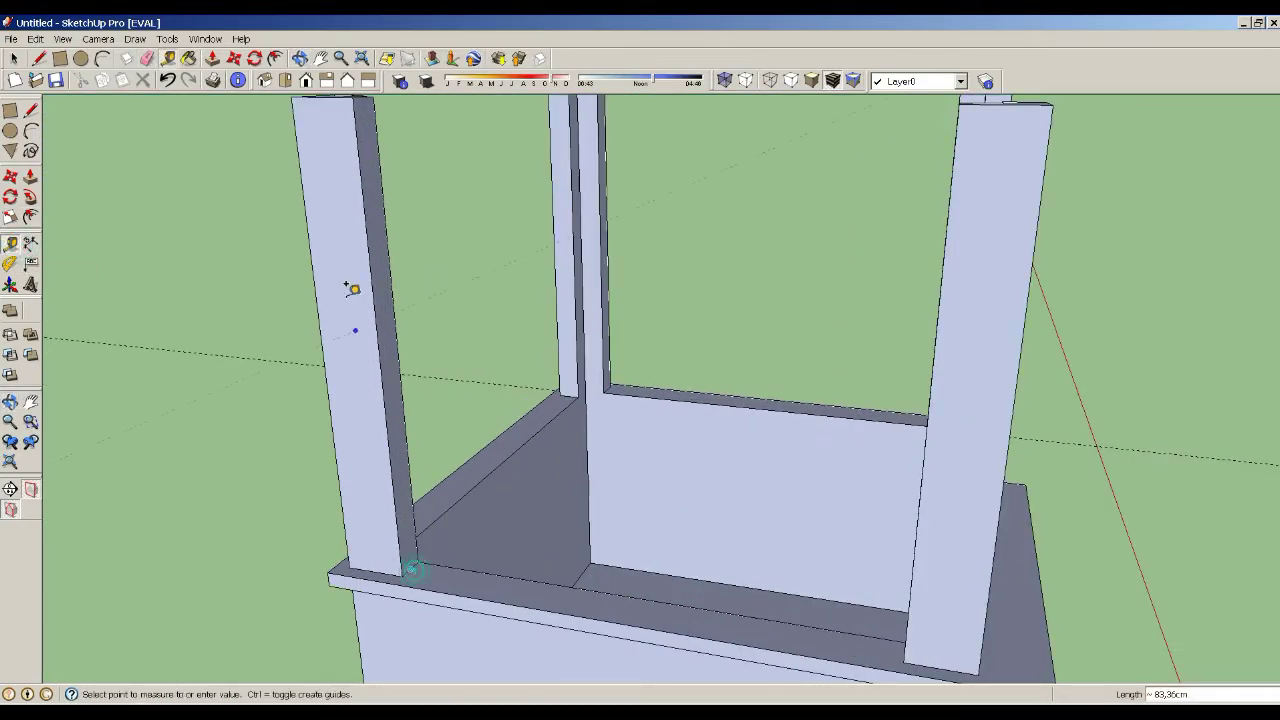
{"action": "type", "text": "130"}
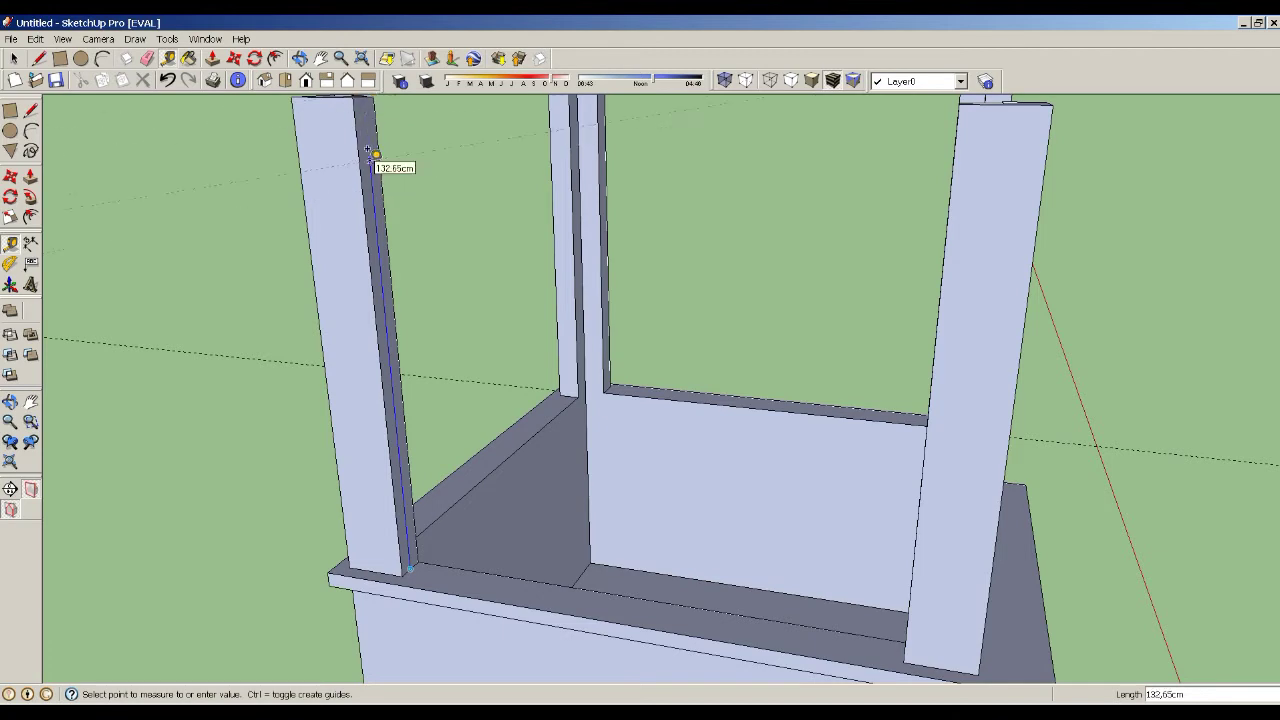
{"action": "key", "text": "Return"}
{"action": "left_click", "coordinate": [10, 110]}
{"action": "left_click", "coordinate": [362, 172]}
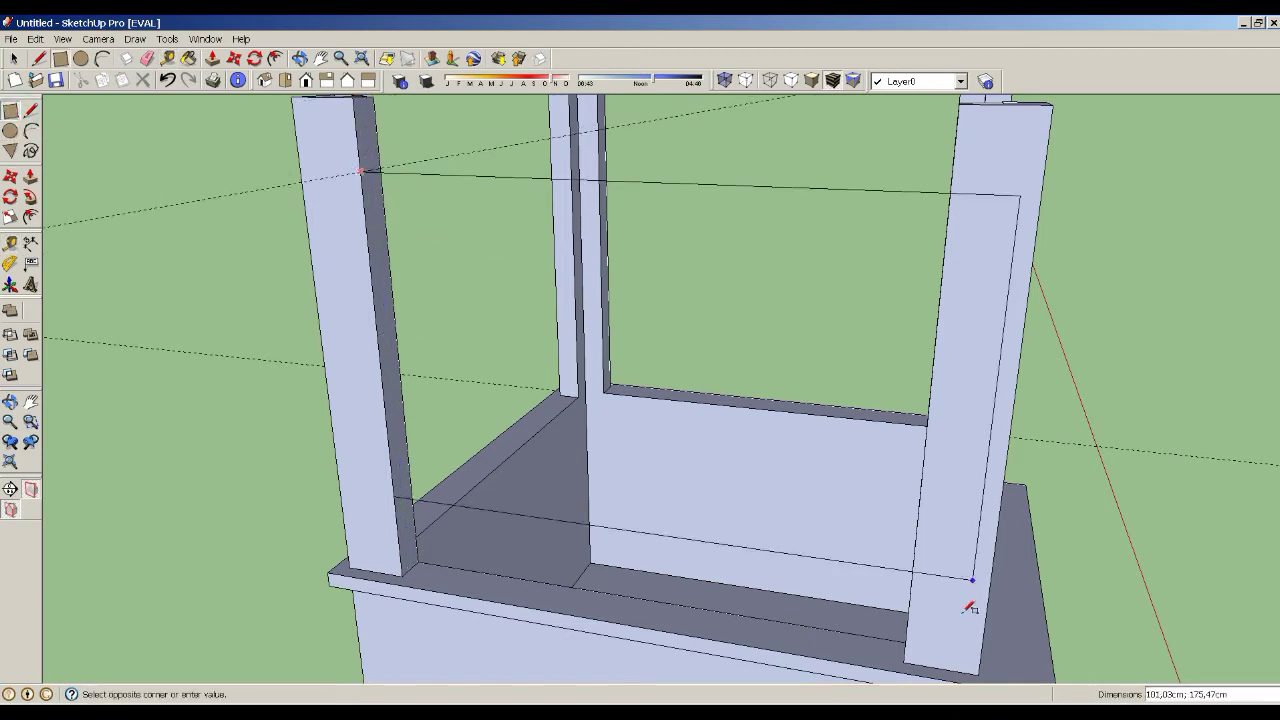
{"action": "left_click", "coordinate": [908, 662]}
- Copy the rectangle out to the left of the box
{"action": "key", "text": "m"}
{"action": "scroll", "coordinate": [409, 251], "scroll_direction": "down", "scroll_amount": 5}
{"action": "left_click", "coordinate": [510, 253]}
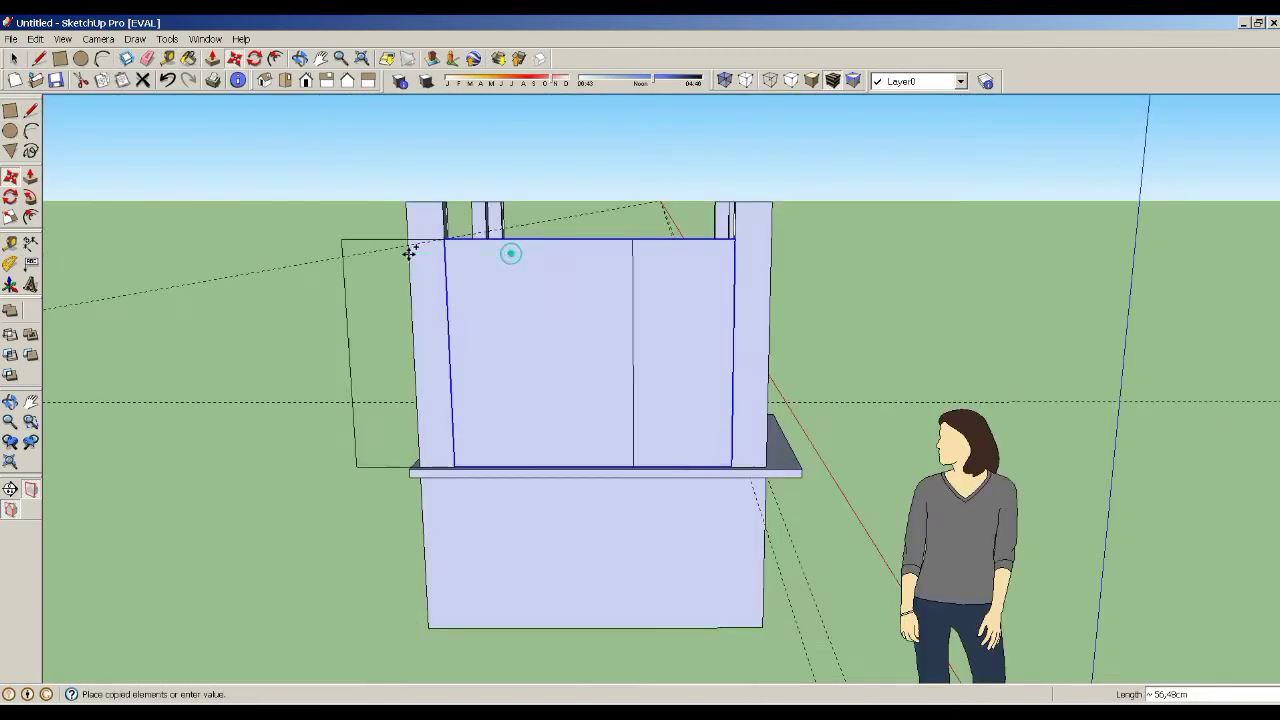
{"action": "key", "text": "ctrl"}
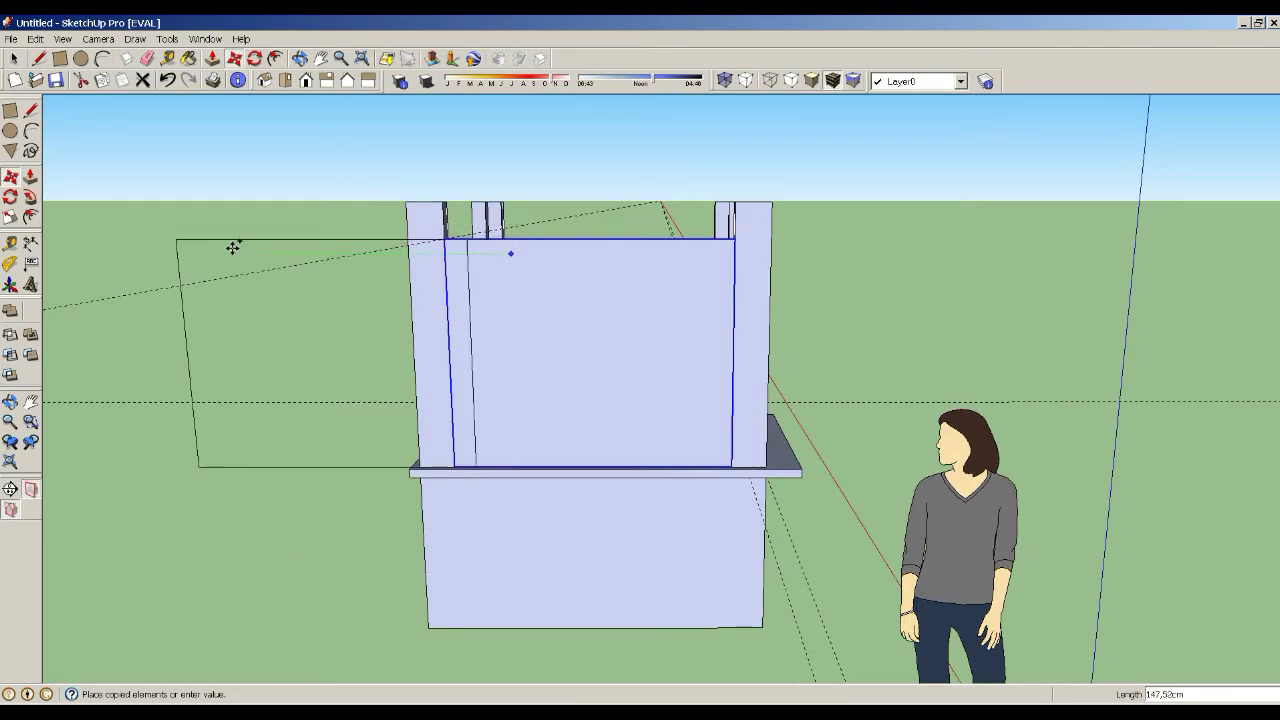
{"action": "left_click", "coordinate": [137, 245]}
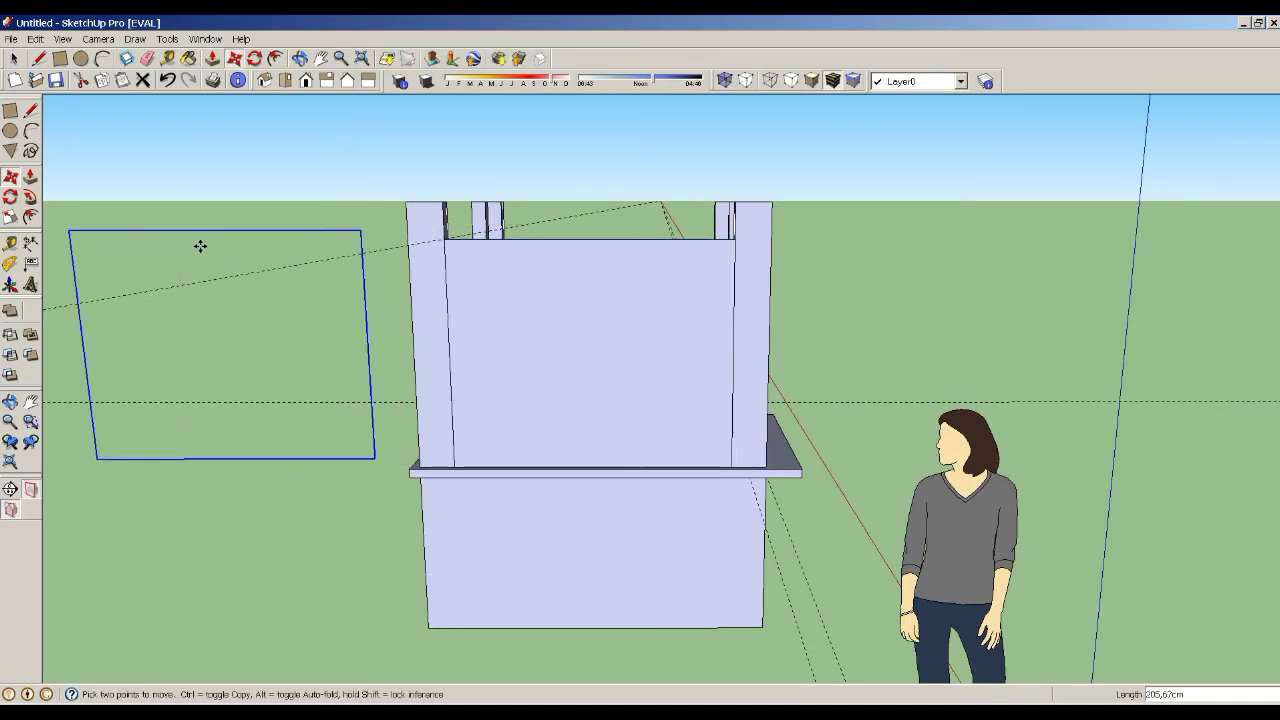
- Delete the original rectangle from the opening between the posts
{"action": "left_click", "coordinate": [14, 58]}
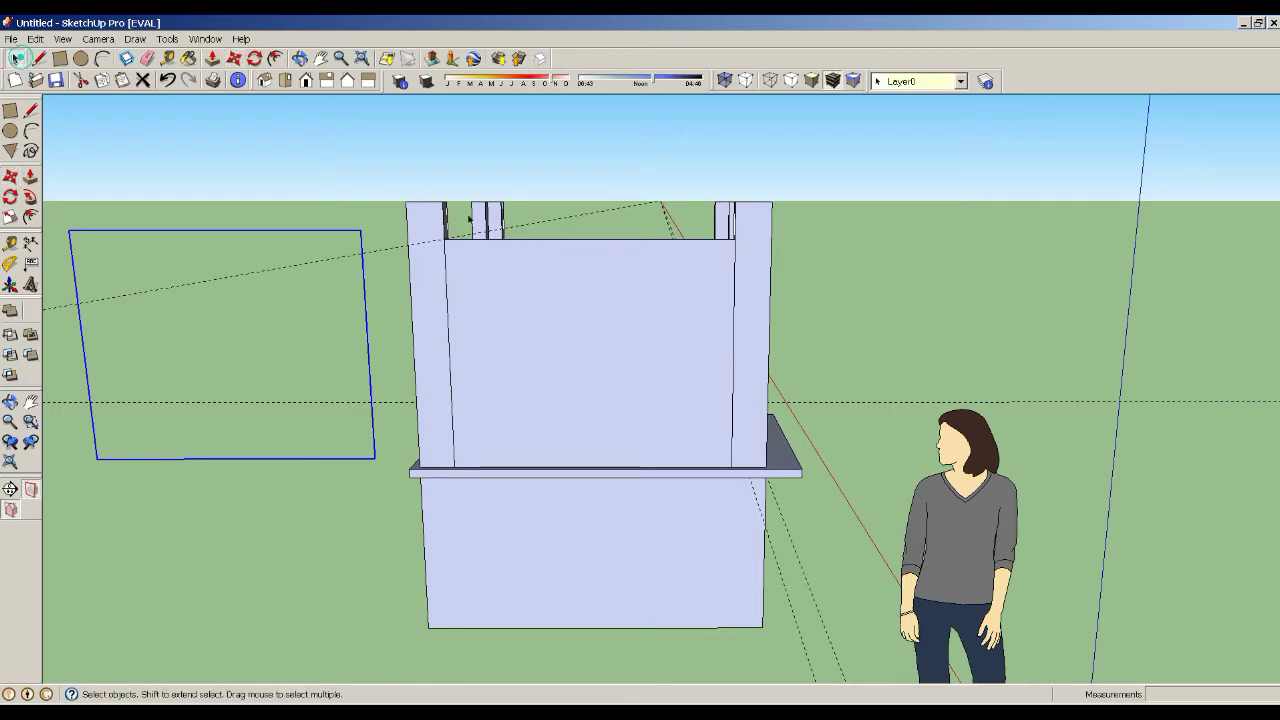
{"action": "left_click", "coordinate": [493, 245]}
{"action": "left_click", "coordinate": [493, 240]}
{"action": "left_click", "coordinate": [545, 243]}
{"action": "left_click", "coordinate": [545, 240]}
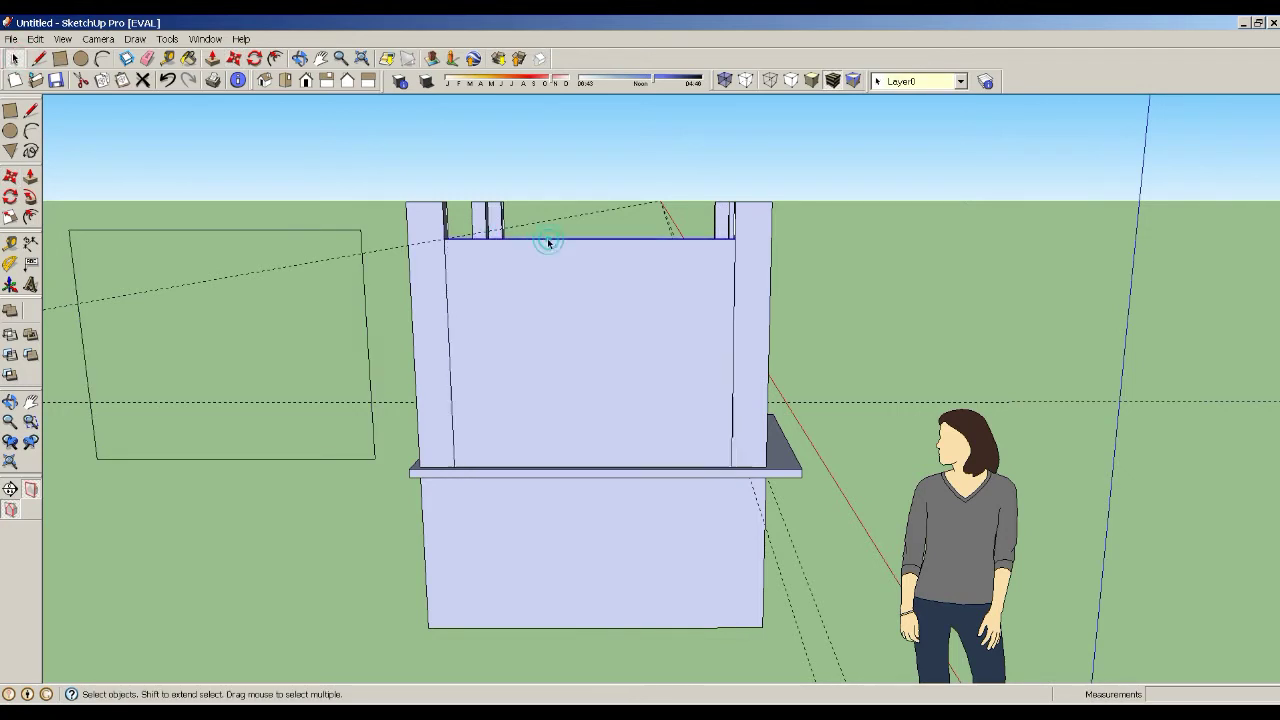
{"action": "key", "text": "Delete"}
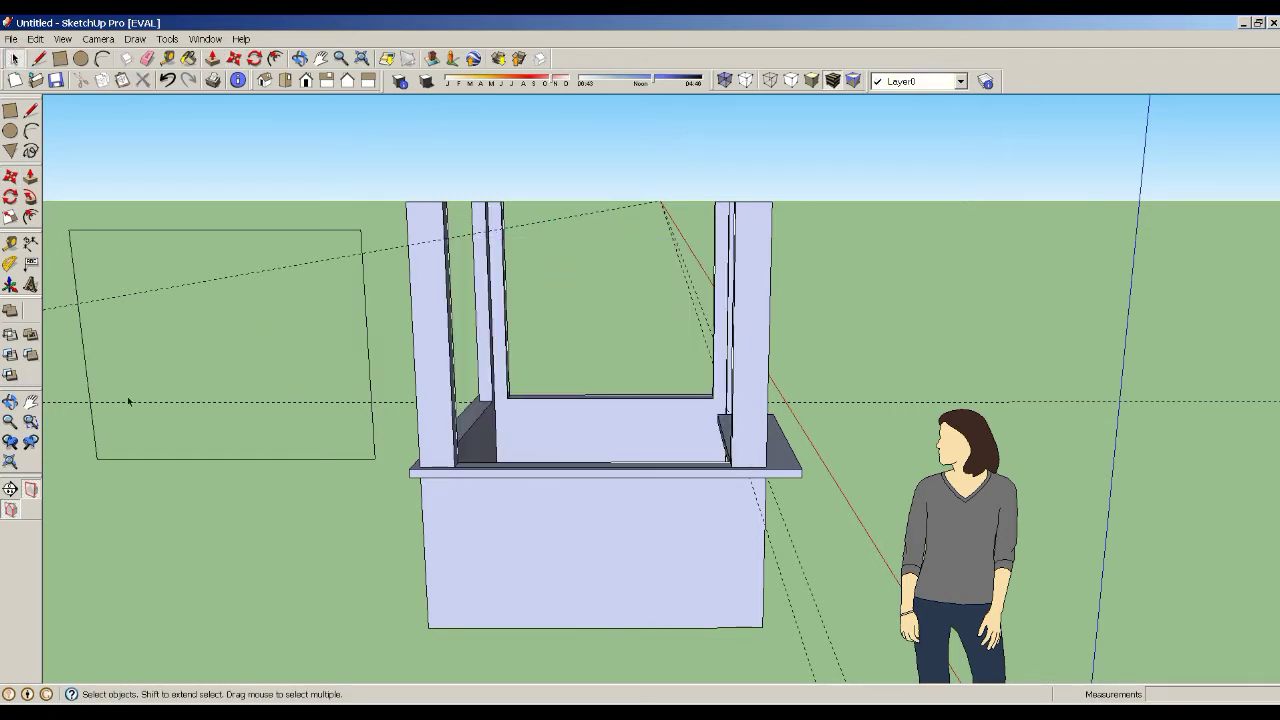
- Redraw a rectangle over the copied outline to make a solid 130 × 160 cm panel
{"action": "left_click", "coordinate": [10, 110]}
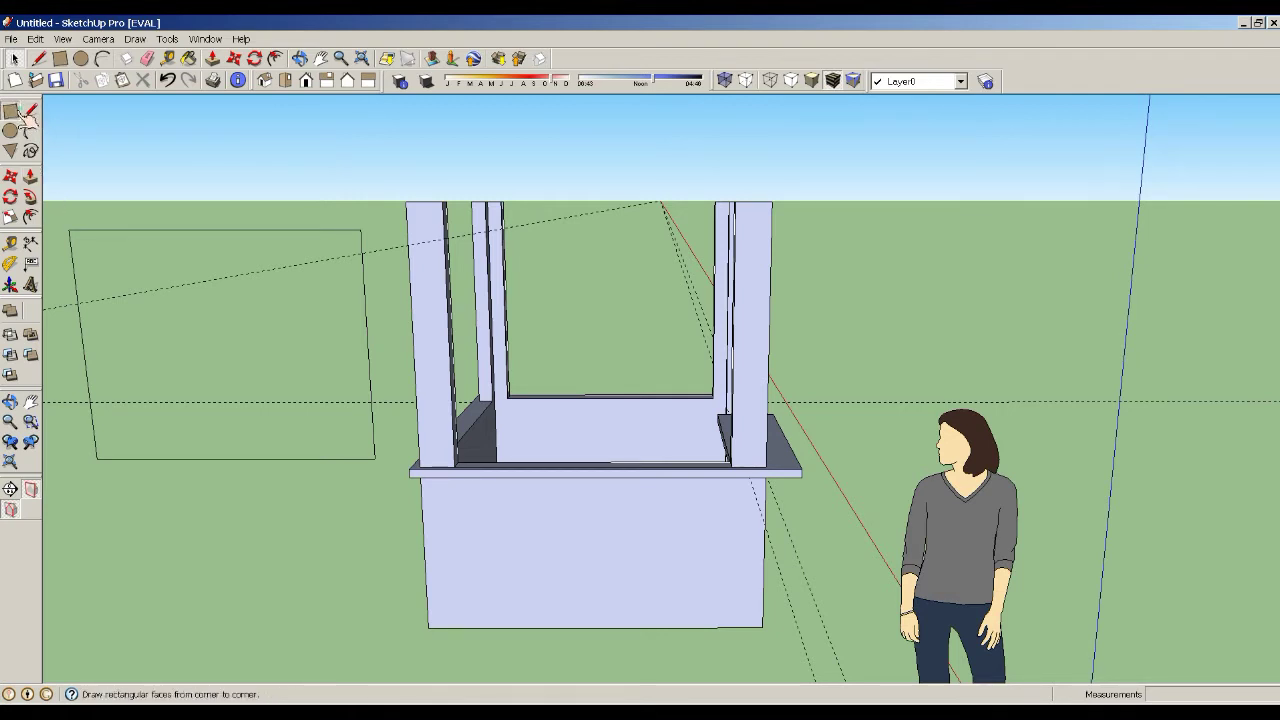
{"action": "left_click", "coordinate": [71, 229]}
{"action": "left_click", "coordinate": [375, 459]}
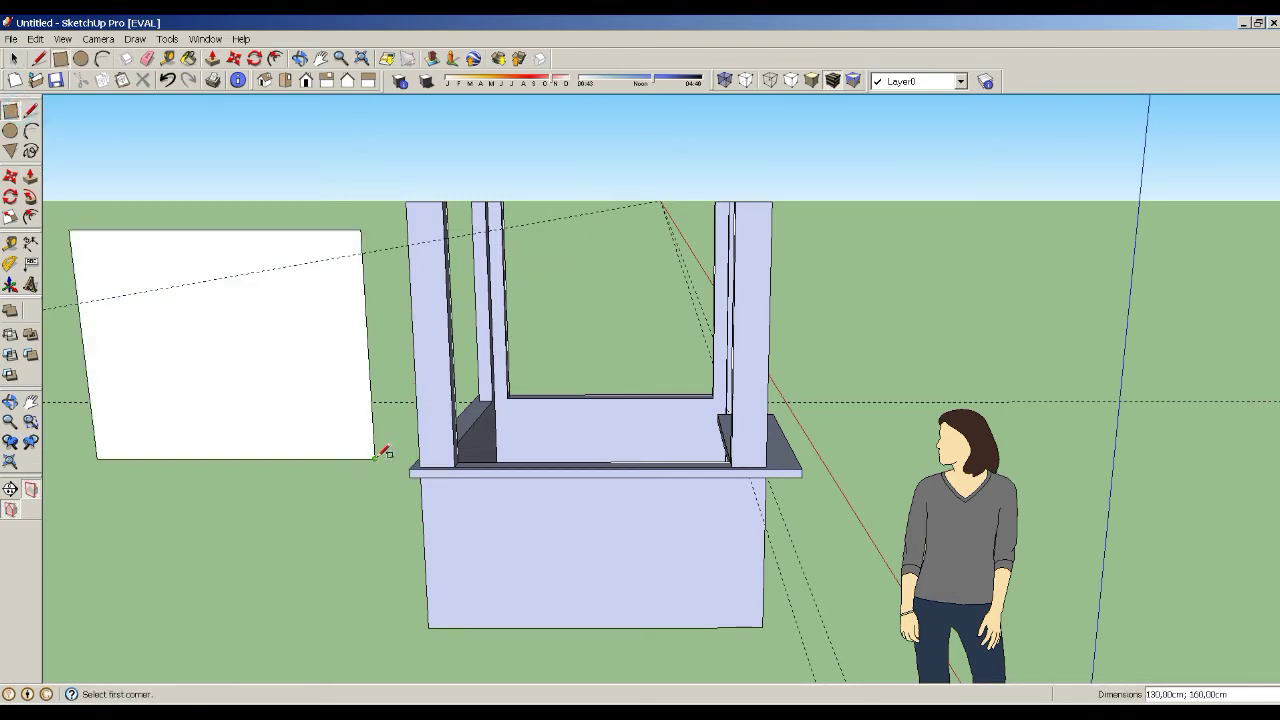
{"action": "left_click", "coordinate": [10, 401]}
{"action": "mouse_move", "coordinate": [157, 391]}
{"action": "left_mouse_down"}
{"action": "mouse_move", "coordinate": [231, 323]}
{"action": "mouse_move", "coordinate": [365, 301]}
{"action": "mouse_move", "coordinate": [349, 300]}
{"action": "left_mouse_up"}
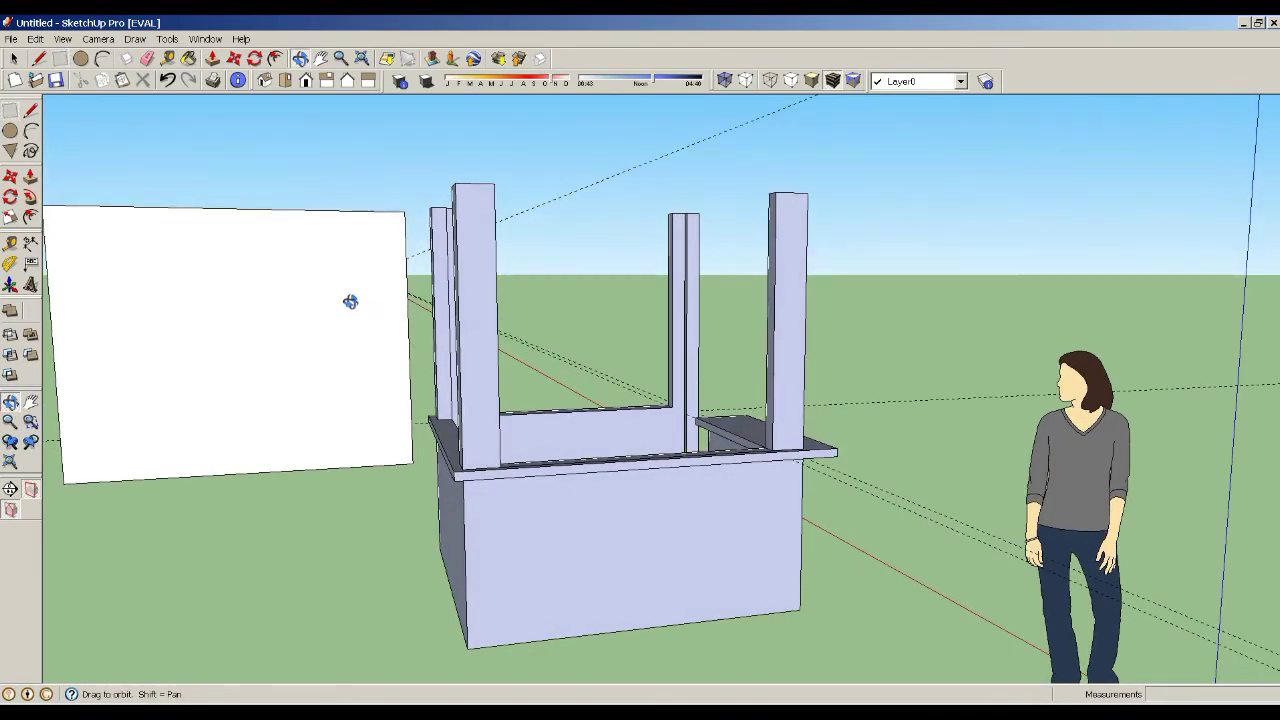
{"action": "left_click", "coordinate": [30, 401]}
{"action": "left_click_drag", "start_coordinate": [163, 314], "coordinate": [296, 363]}
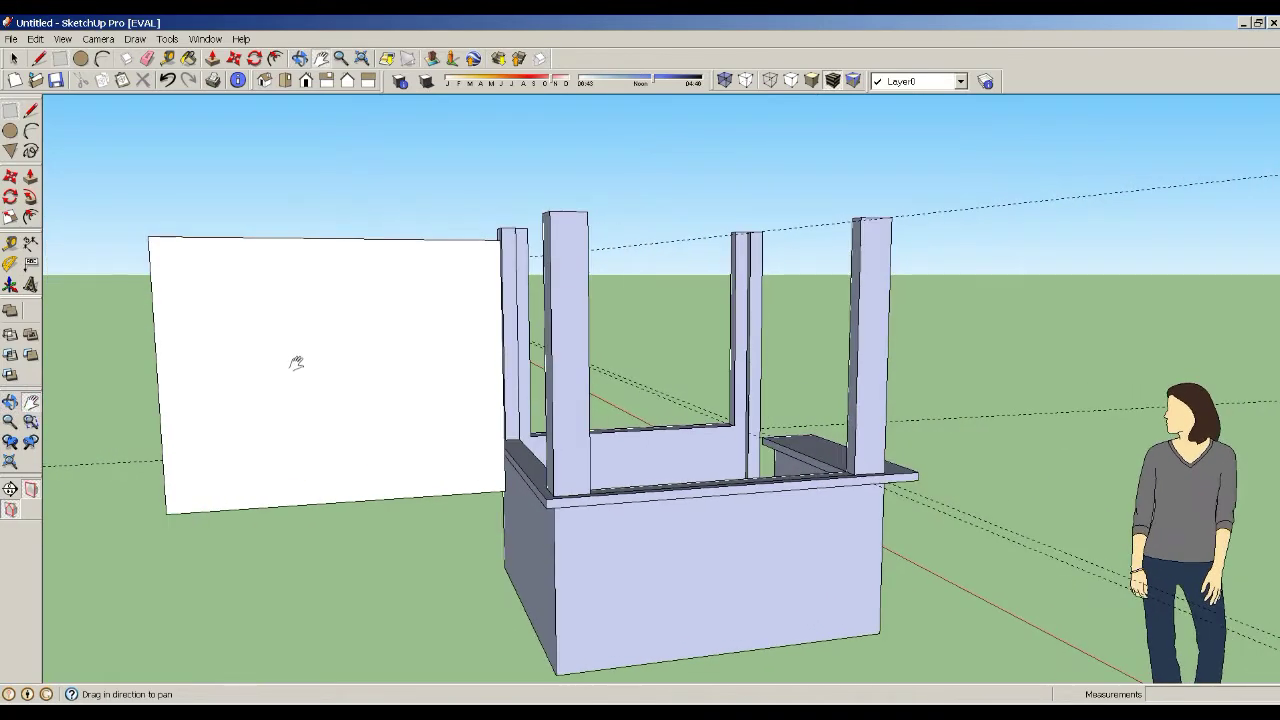
{"action": "left_click", "coordinate": [10, 401]}
{"action": "left_click_drag", "start_coordinate": [397, 386], "coordinate": [376, 392]}
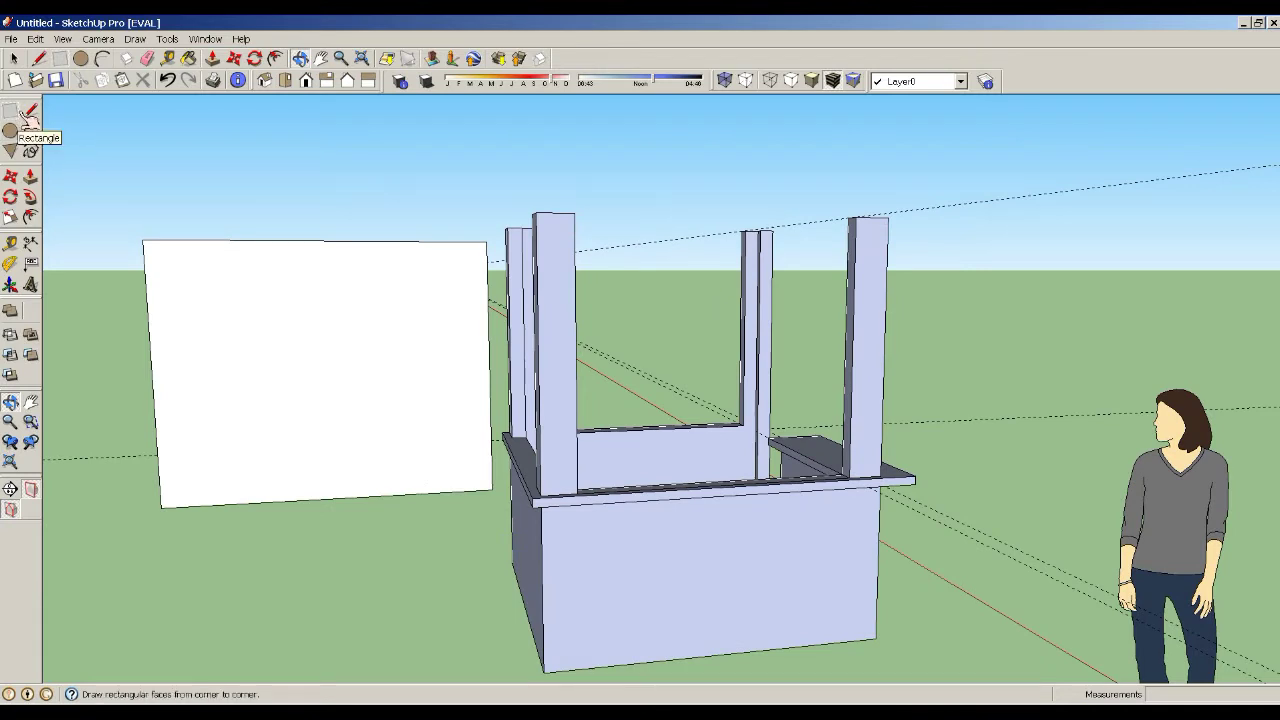
- Offset the panel's edge 5 cm inward and zoom in to check it
{"action": "left_click", "coordinate": [31, 217]}
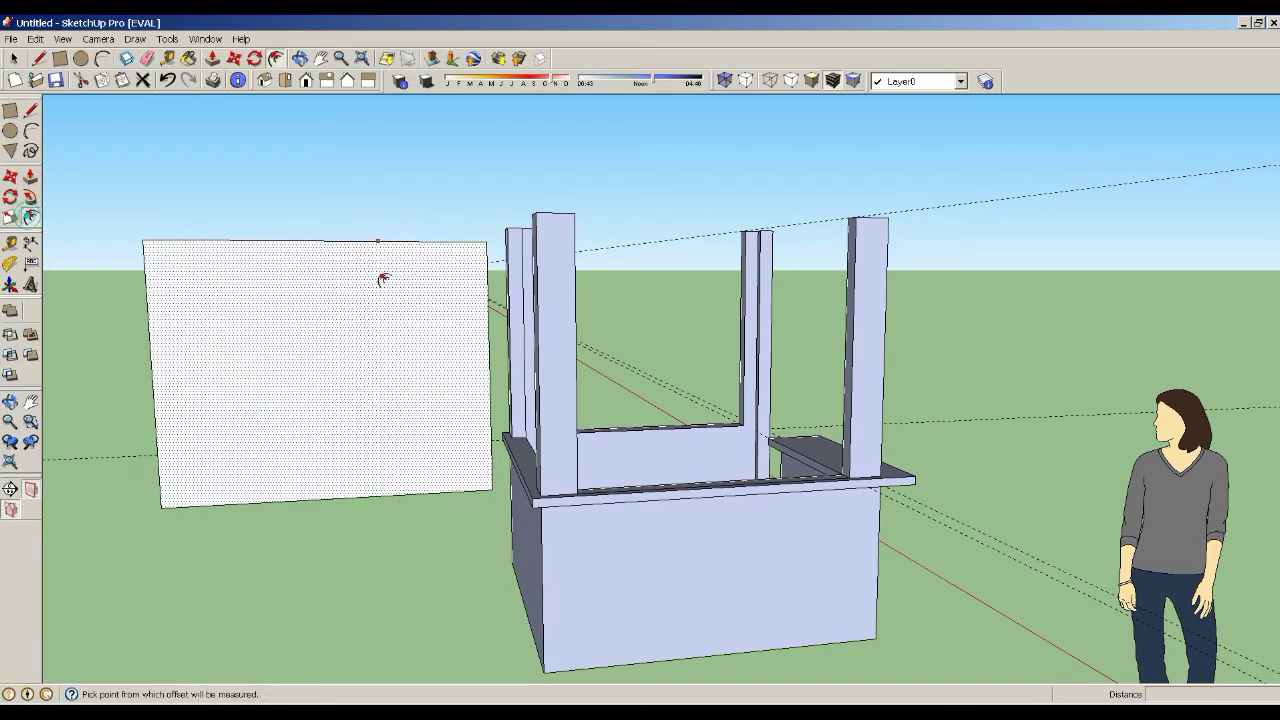
{"action": "left_click", "coordinate": [486, 264]}
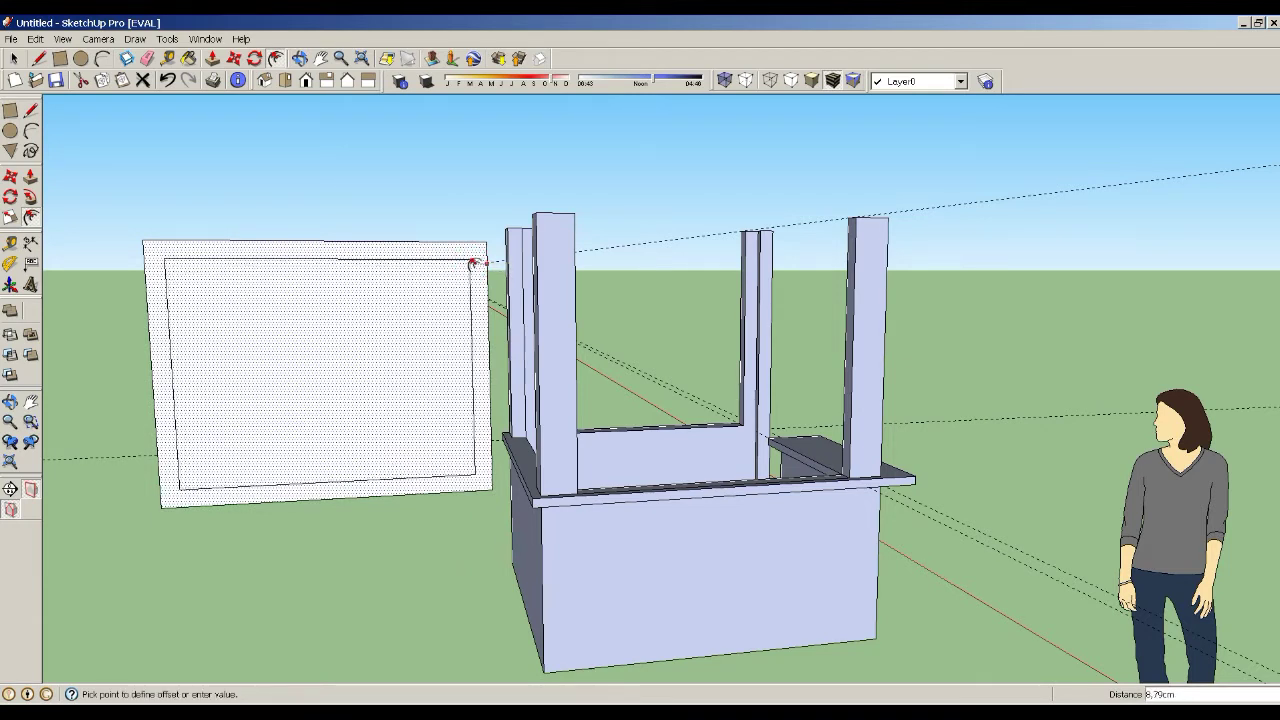
{"action": "key", "text": "Return"}
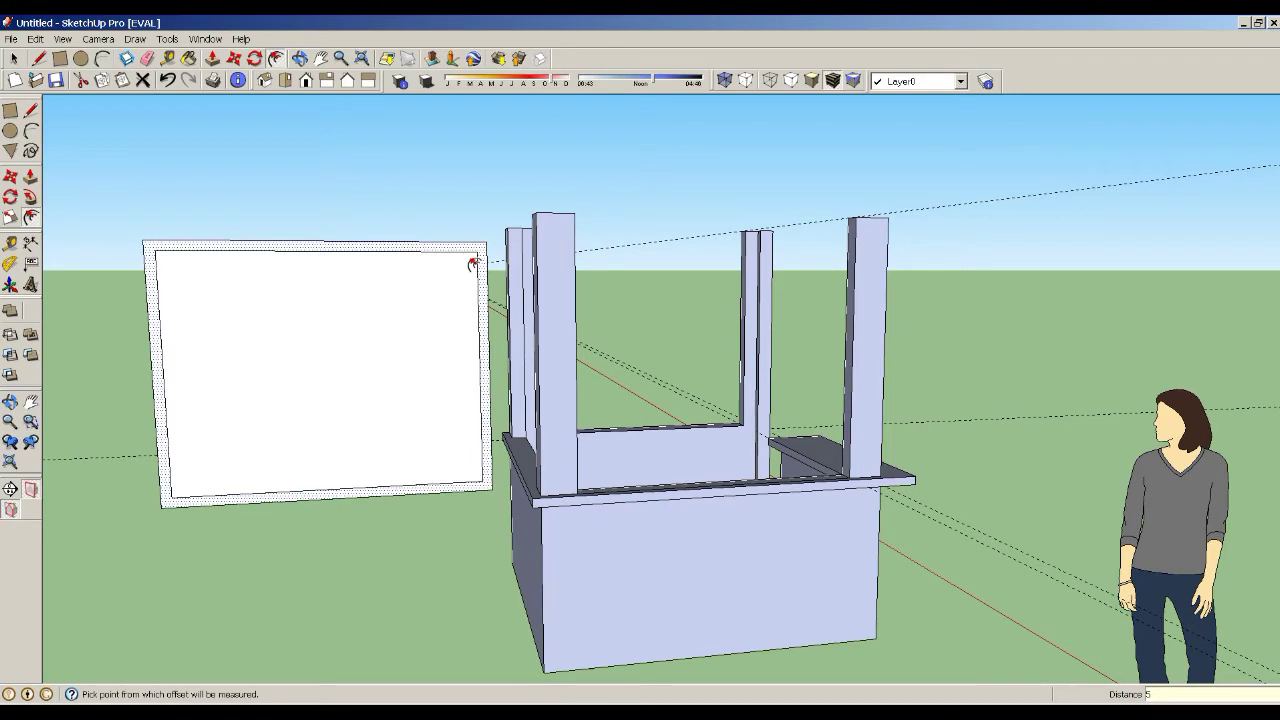
{"action": "scroll", "coordinate": [473, 264], "scroll_direction": "up", "scroll_amount": 1}
{"action": "scroll", "coordinate": [473, 264], "scroll_direction": "up", "scroll_amount": 1}
{"action": "scroll", "coordinate": [473, 264], "scroll_direction": "up", "scroll_amount": 1}
{"action": "scroll", "coordinate": [473, 264], "scroll_direction": "down", "scroll_amount": 3}
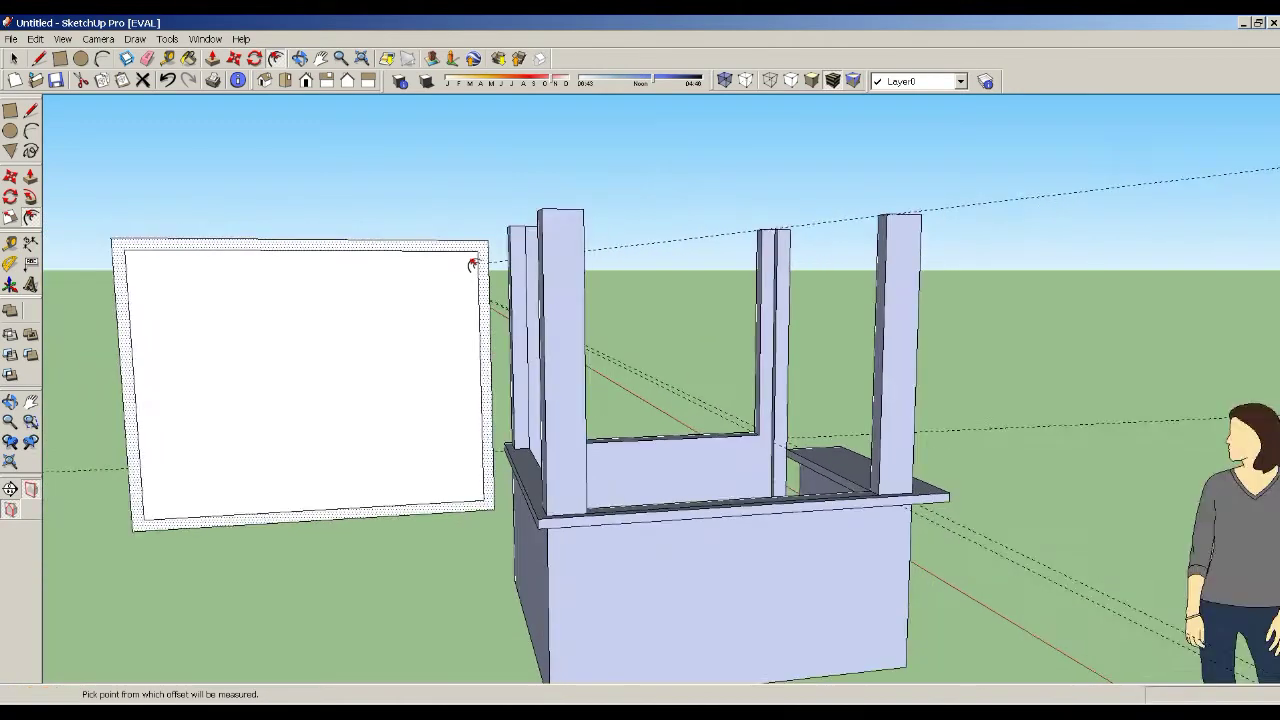
{"action": "scroll", "coordinate": [473, 264], "scroll_direction": "down", "scroll_amount": 1}
- Undo that and offset the edge 6 cm inward instead, then select the outer border face
{"action": "key", "text": "ctrl+z"}
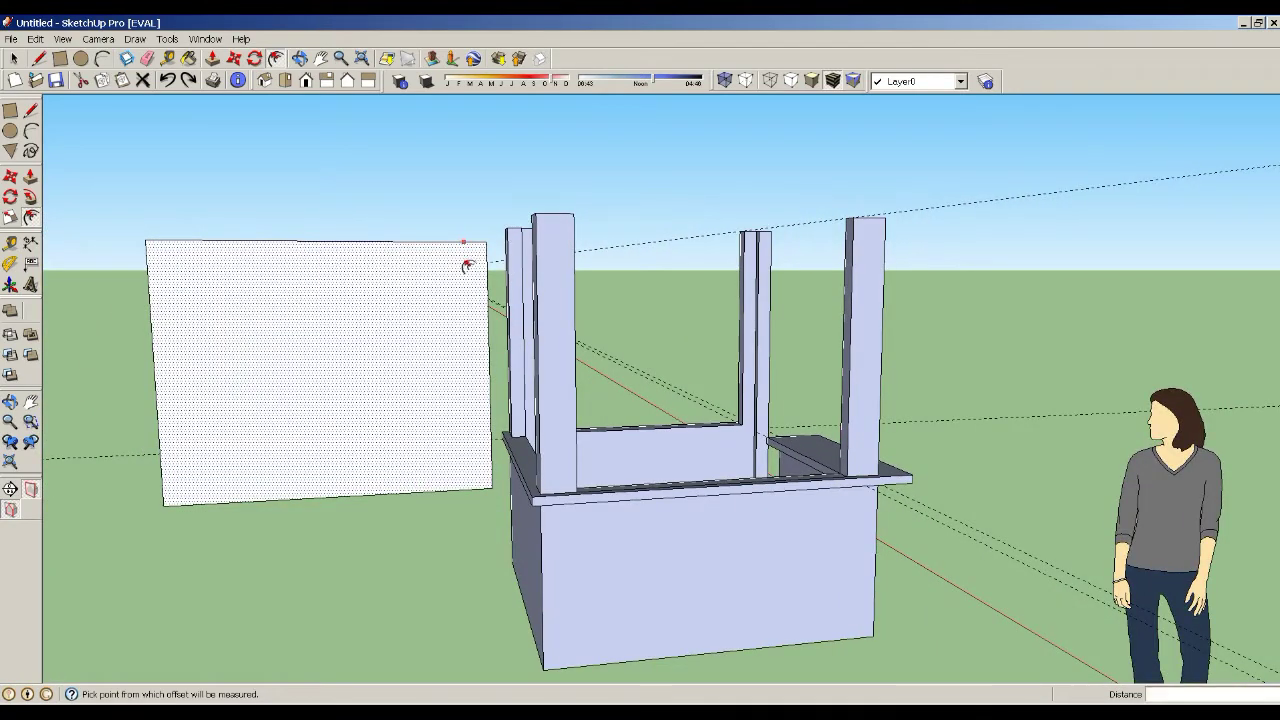
{"action": "left_click", "coordinate": [466, 264]}
{"action": "type", "text": "6"}
{"action": "key", "text": "Return"}
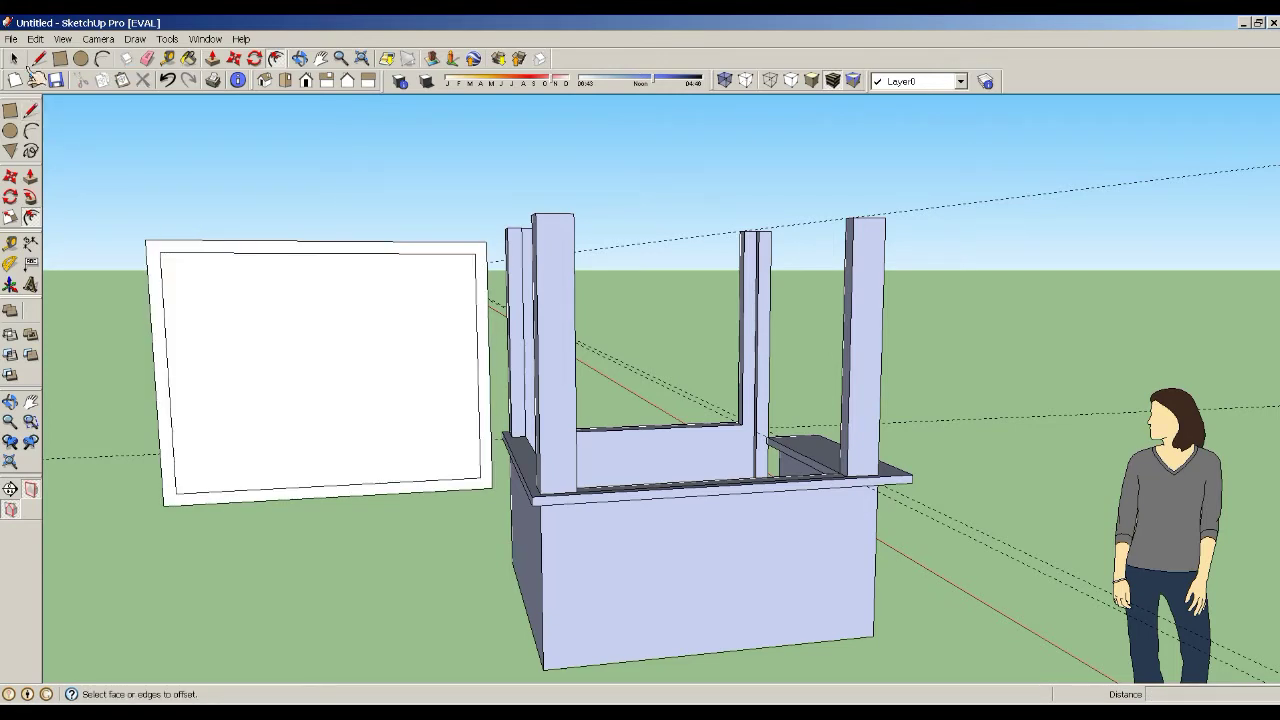
{"action": "left_click", "coordinate": [14, 58]}
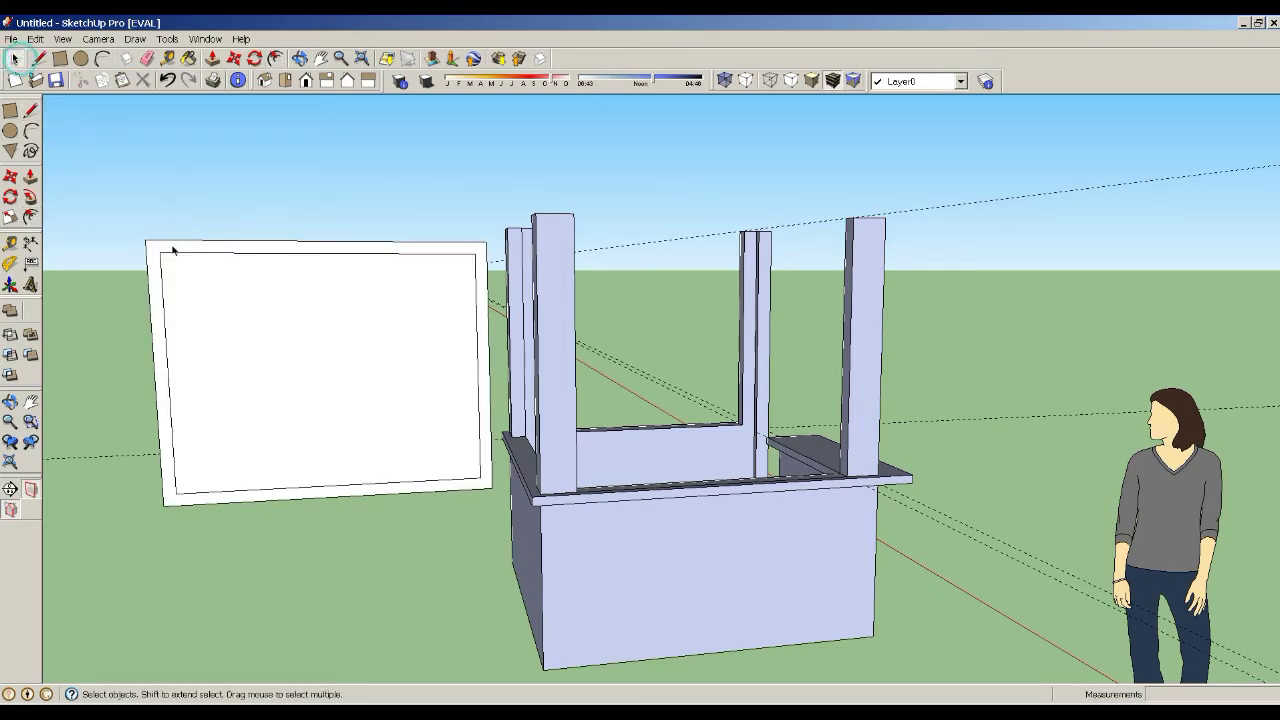
{"action": "left_click", "coordinate": [163, 349]}
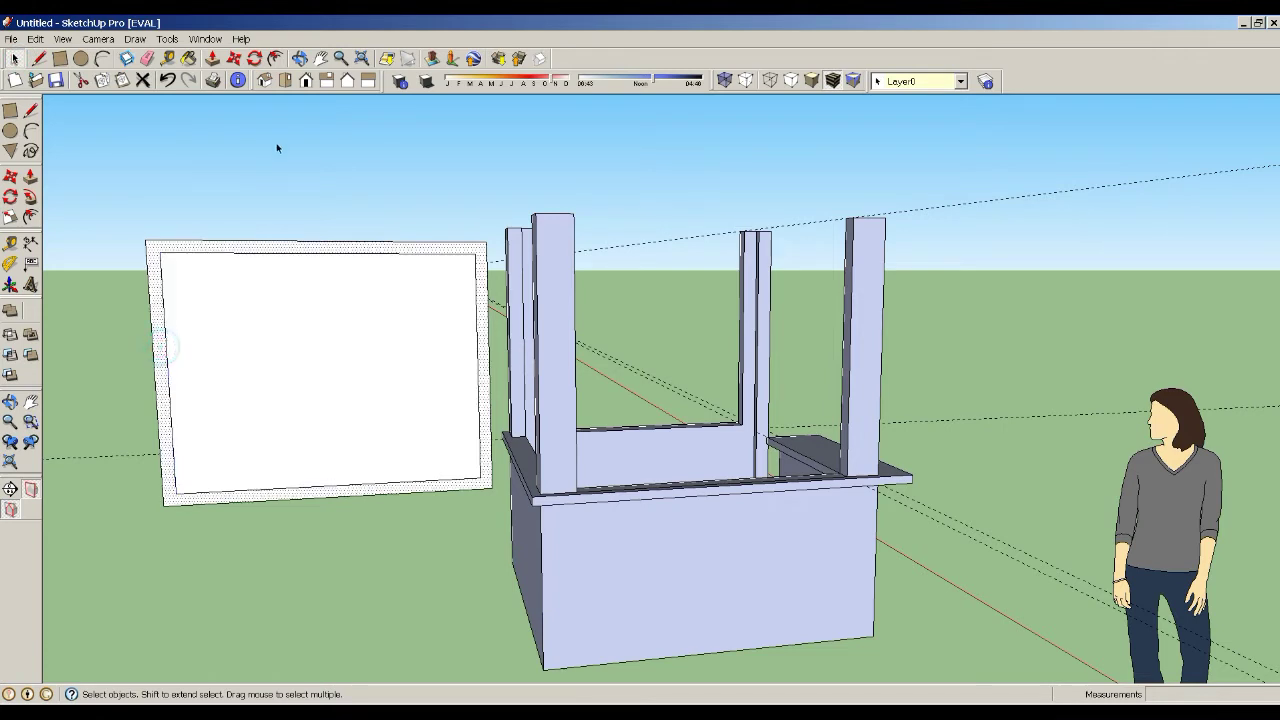
- Paint the panel's border with Wood_Bamboo_Medium from the Materials browser's Wood category
{"action": "left_click", "coordinate": [206, 39]}
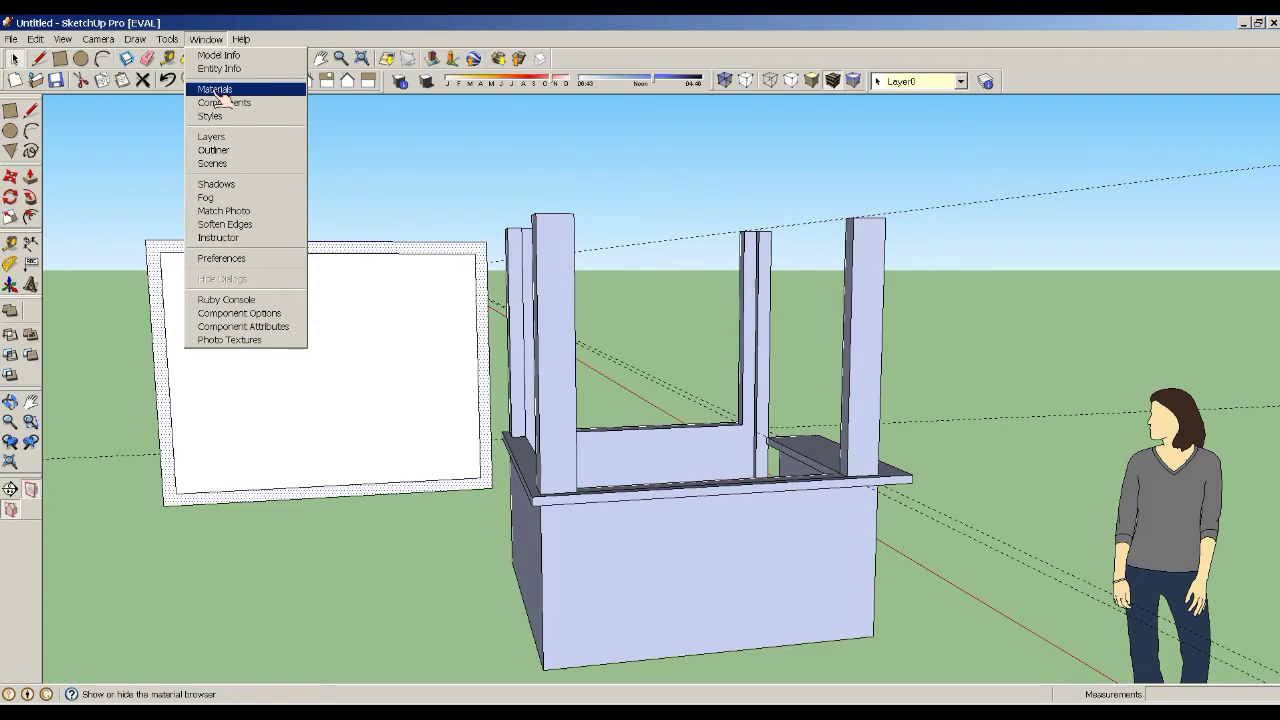
{"action": "left_click", "coordinate": [215, 89]}
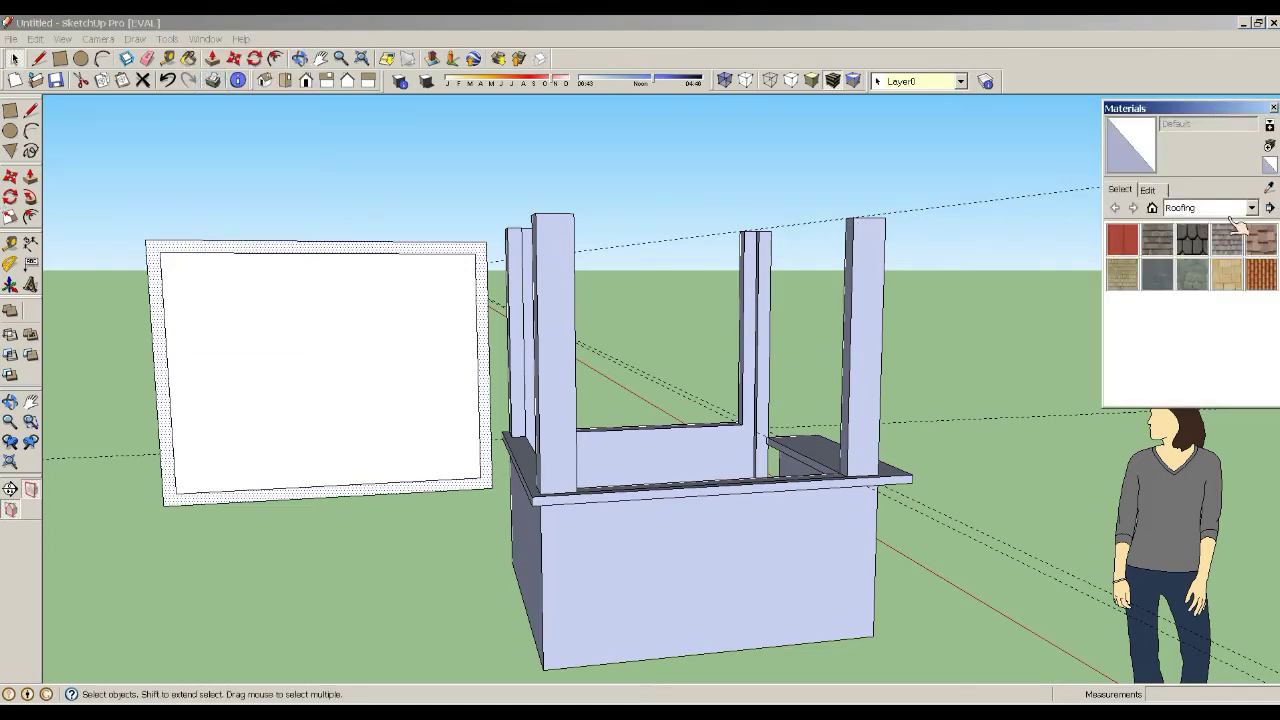
{"action": "left_click", "coordinate": [1170, 208]}
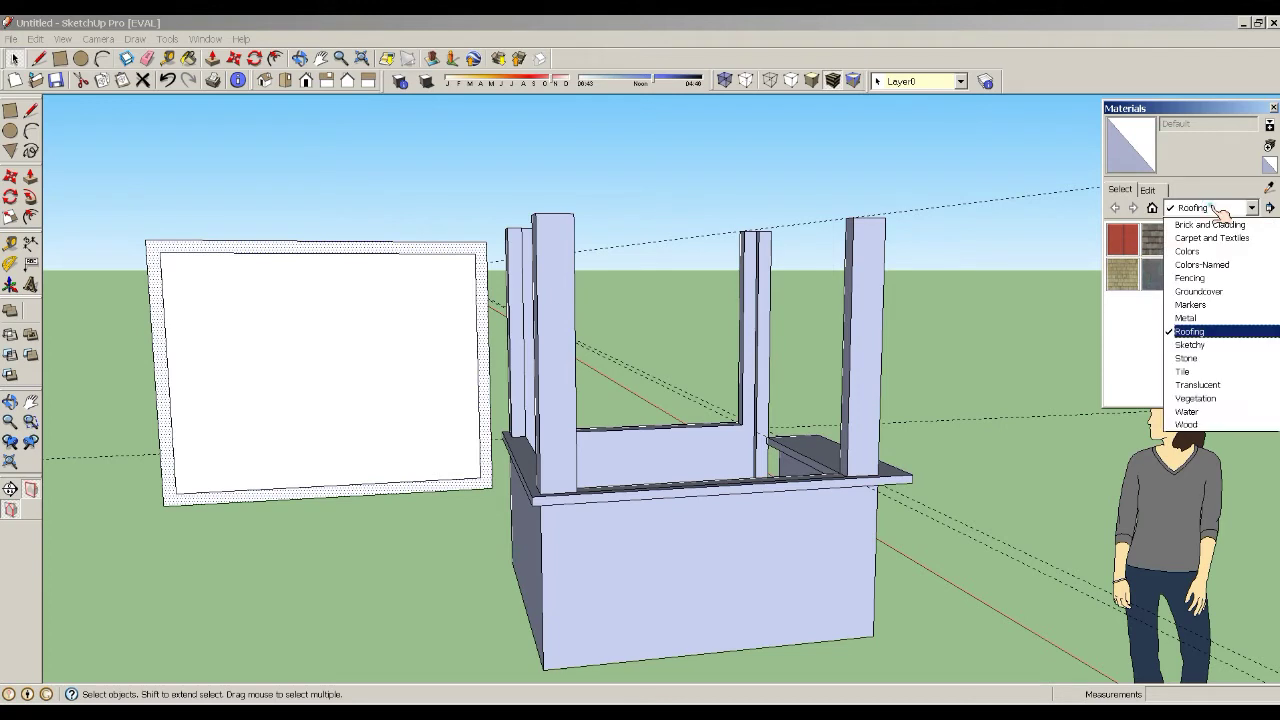
{"action": "left_click", "coordinate": [1190, 425]}
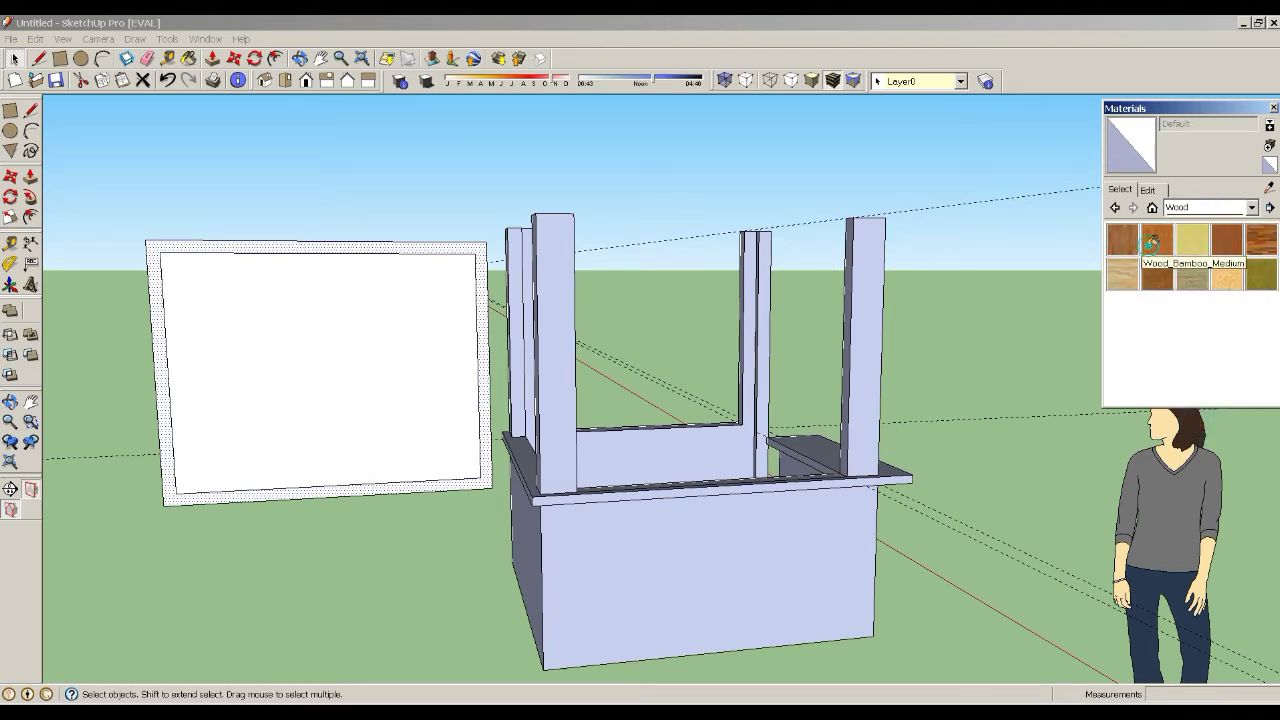
{"action": "left_click", "coordinate": [1150, 241]}
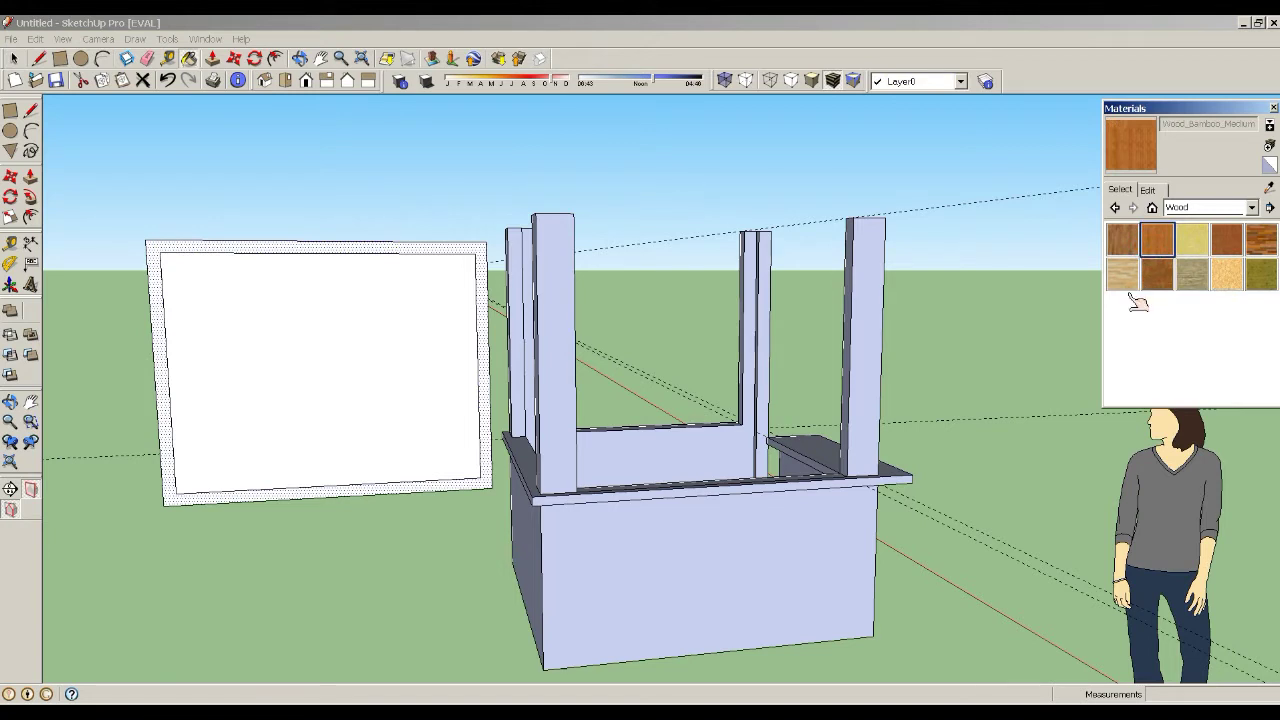
{"action": "left_click", "coordinate": [481, 298]}
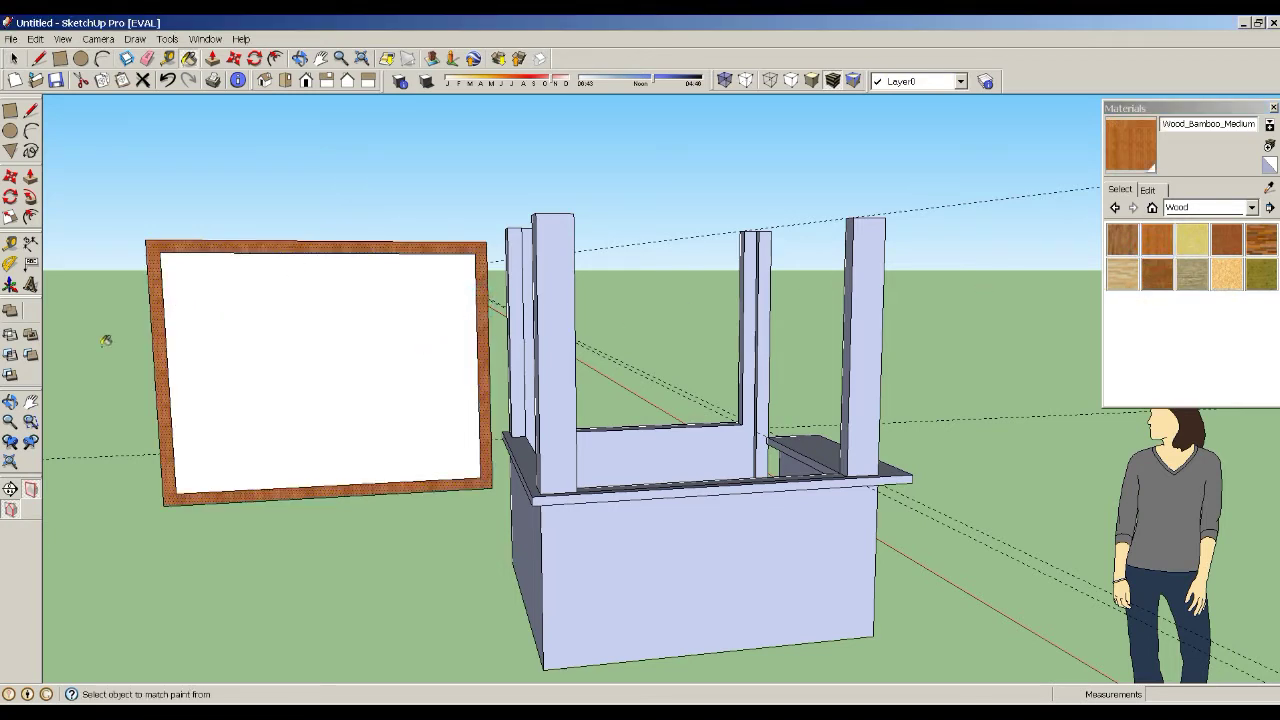
{"action": "left_click", "coordinate": [10, 401]}
{"action": "mouse_move", "coordinate": [226, 331]}
{"action": "left_mouse_down"}
{"action": "mouse_move", "coordinate": [857, 357]}
{"action": "mouse_move", "coordinate": [846, 369]}
{"action": "left_mouse_up"}
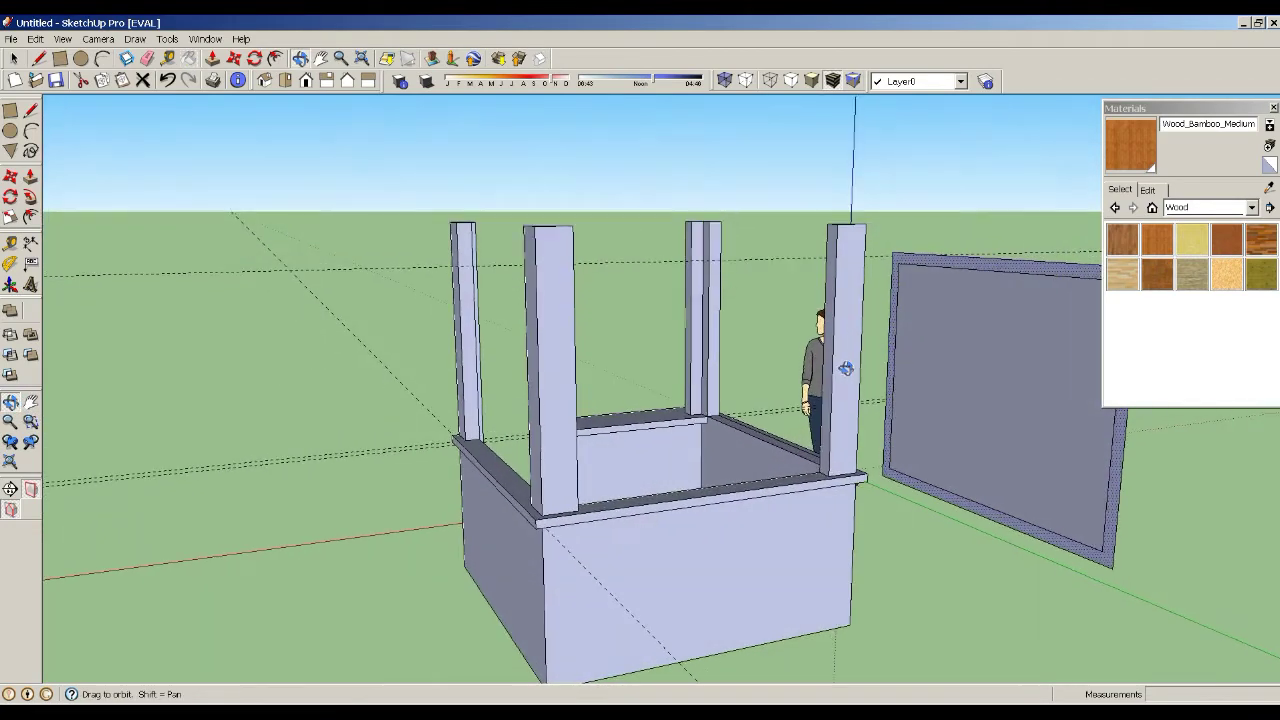
{"action": "key", "text": "b"}
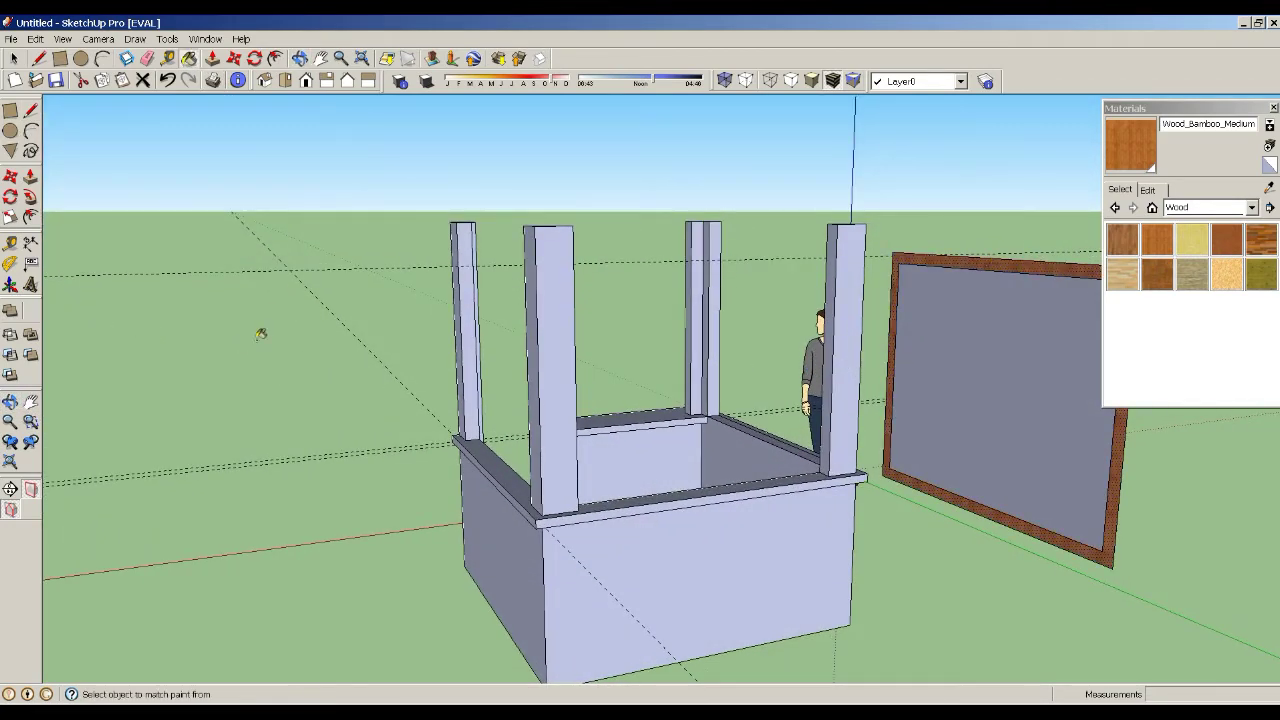
{"action": "left_click", "coordinate": [30, 421]}
- Push the wooden border frame out 5 cm and orbit to view it from the other side
{"action": "left_click", "coordinate": [14, 58]}
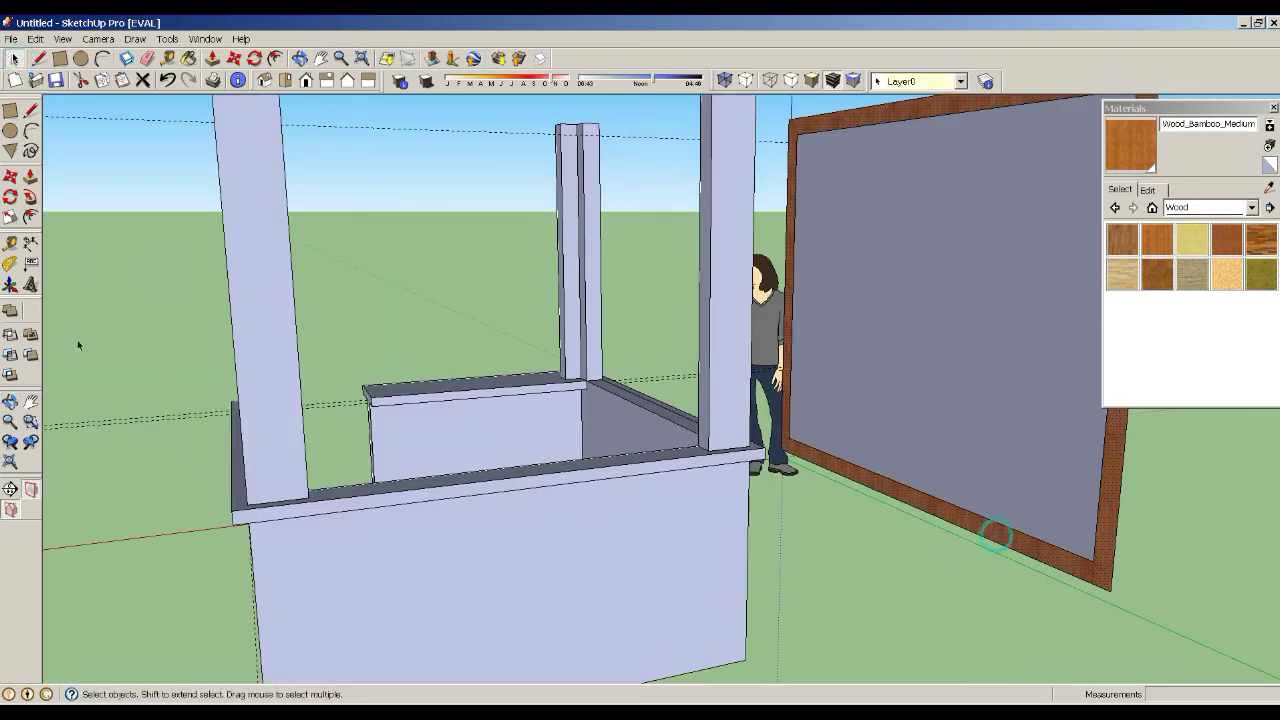
{"action": "left_click", "coordinate": [30, 176]}
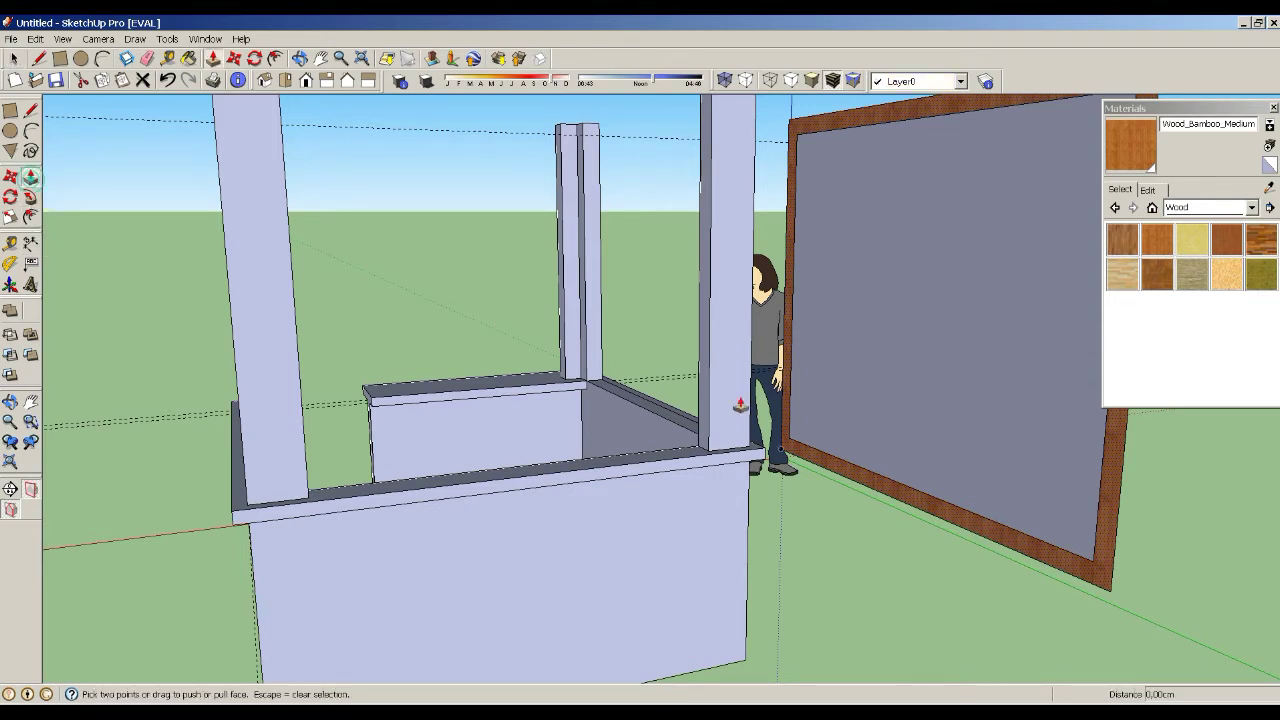
{"action": "left_click", "coordinate": [1008, 550]}
{"action": "type", "text": "5"}
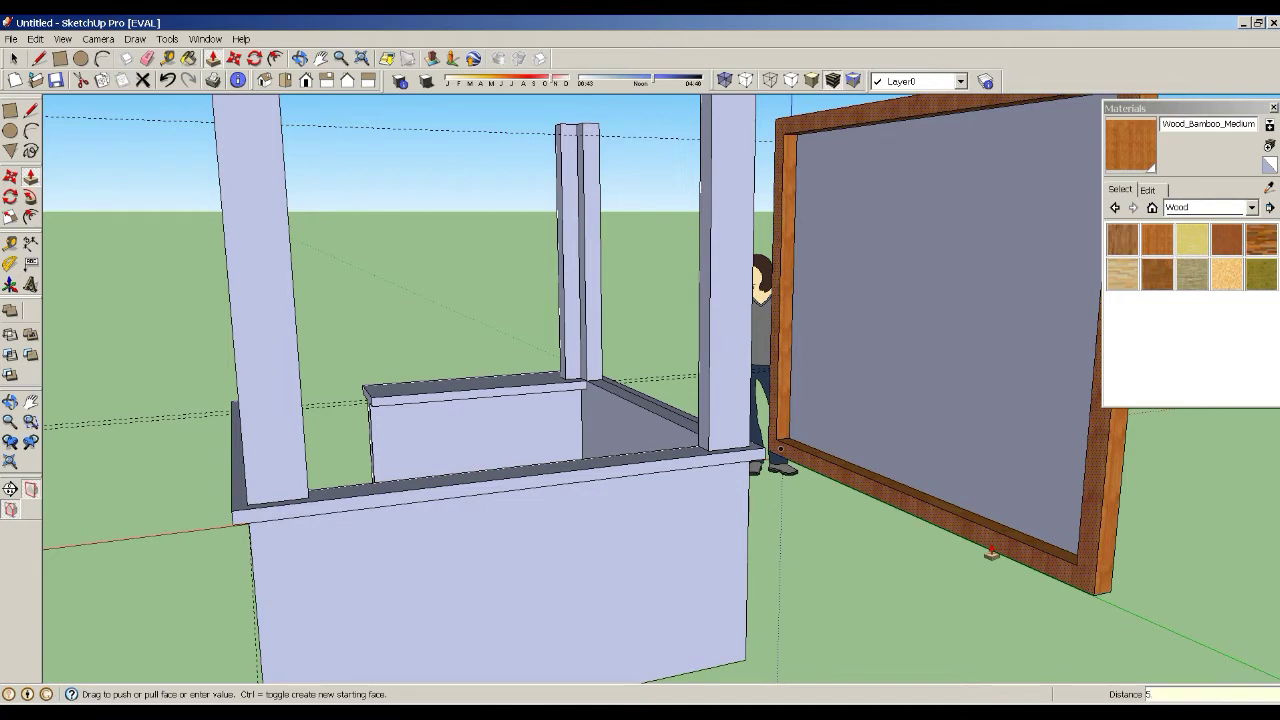
{"action": "key", "text": "Return"}
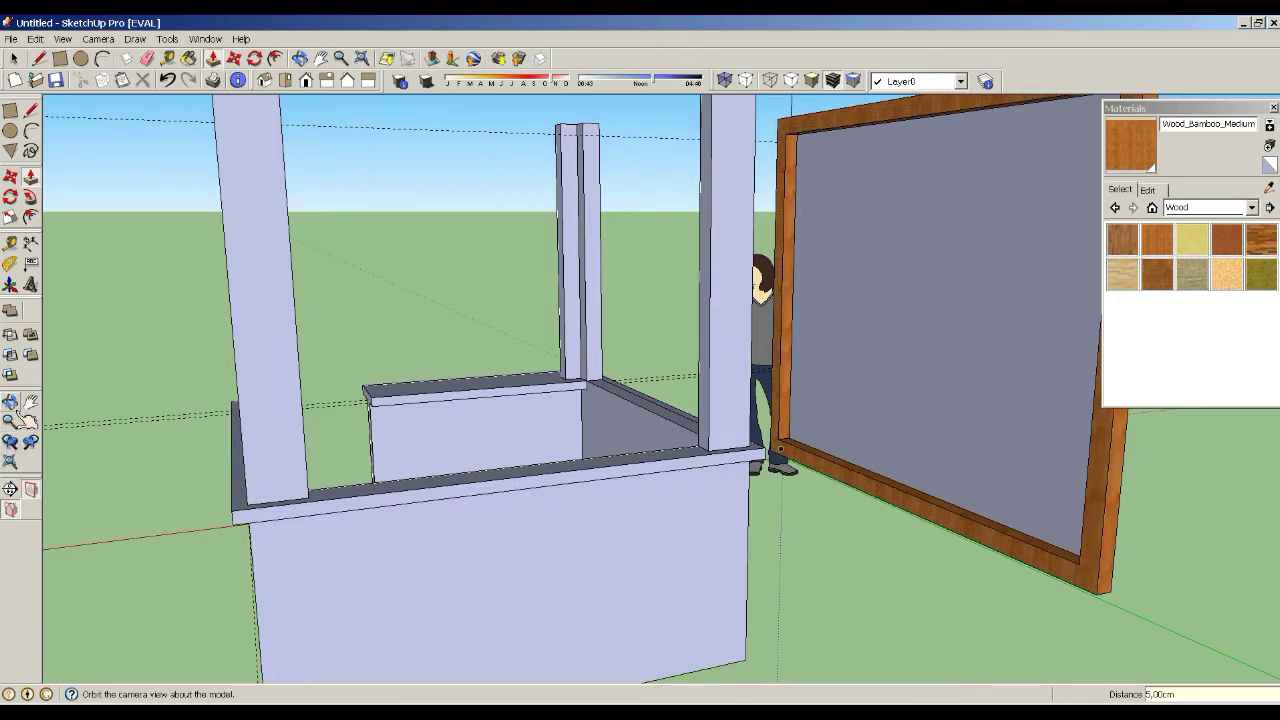
{"action": "left_click", "coordinate": [10, 401]}
{"action": "mouse_move", "coordinate": [905, 470]}
{"action": "left_mouse_down"}
{"action": "mouse_move", "coordinate": [407, 522]}
{"action": "mouse_move", "coordinate": [455, 516]}
{"action": "left_mouse_up"}
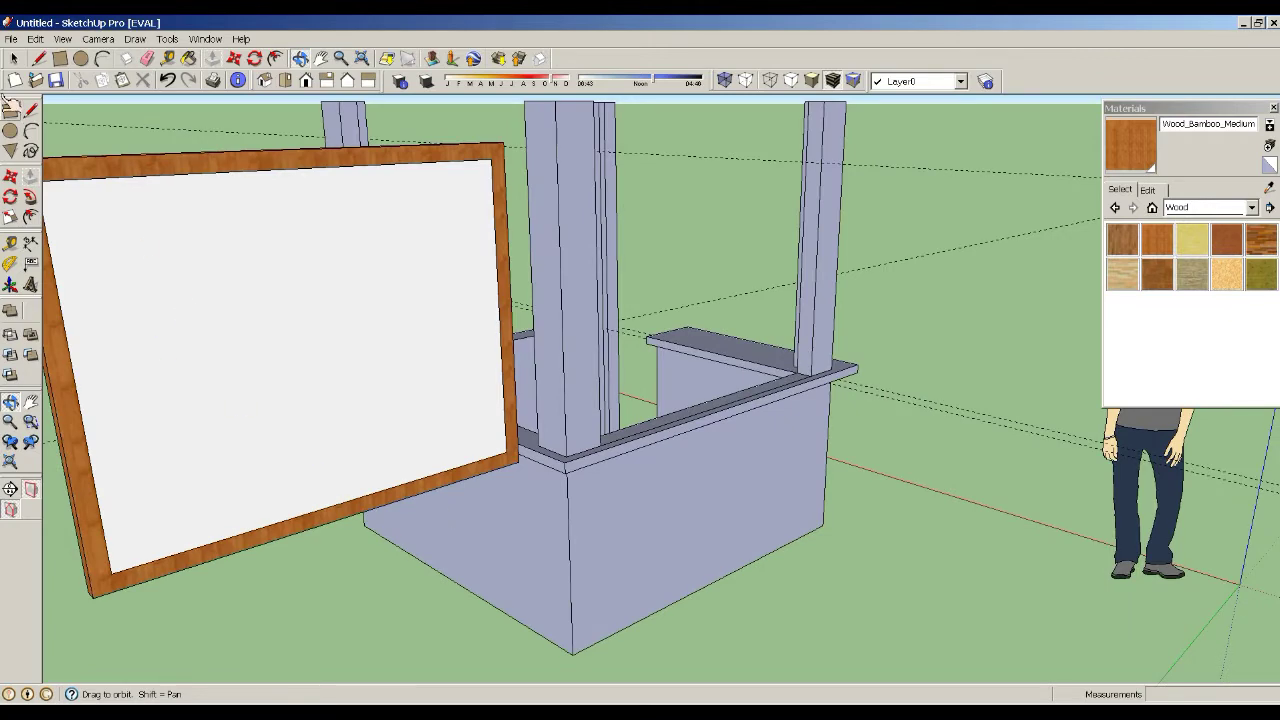
- Delete the white inner panel, then orbit, pan and zoom toward the frame's bottom rail
{"action": "left_click", "coordinate": [13, 58]}
{"action": "left_click", "coordinate": [279, 286]}
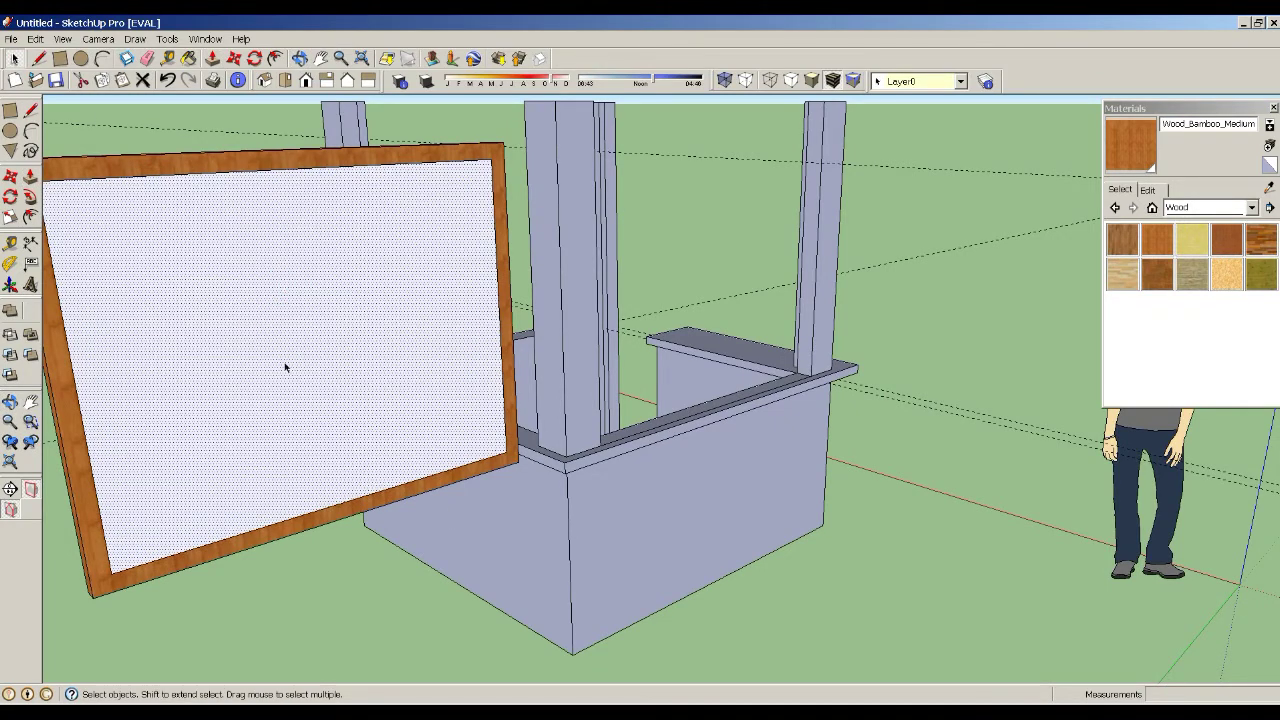
{"action": "key", "text": "Delete"}
{"action": "left_click", "coordinate": [10, 401]}
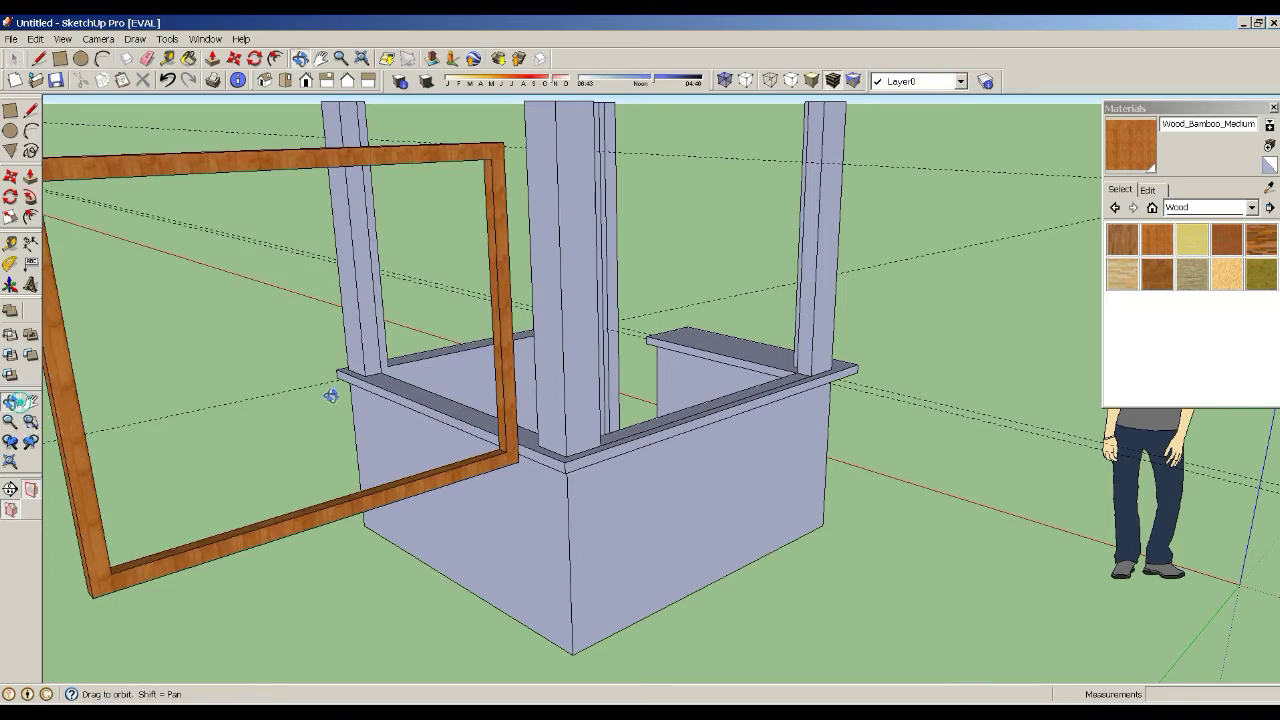
{"action": "left_click_drag", "start_coordinate": [329, 391], "coordinate": [246, 434]}
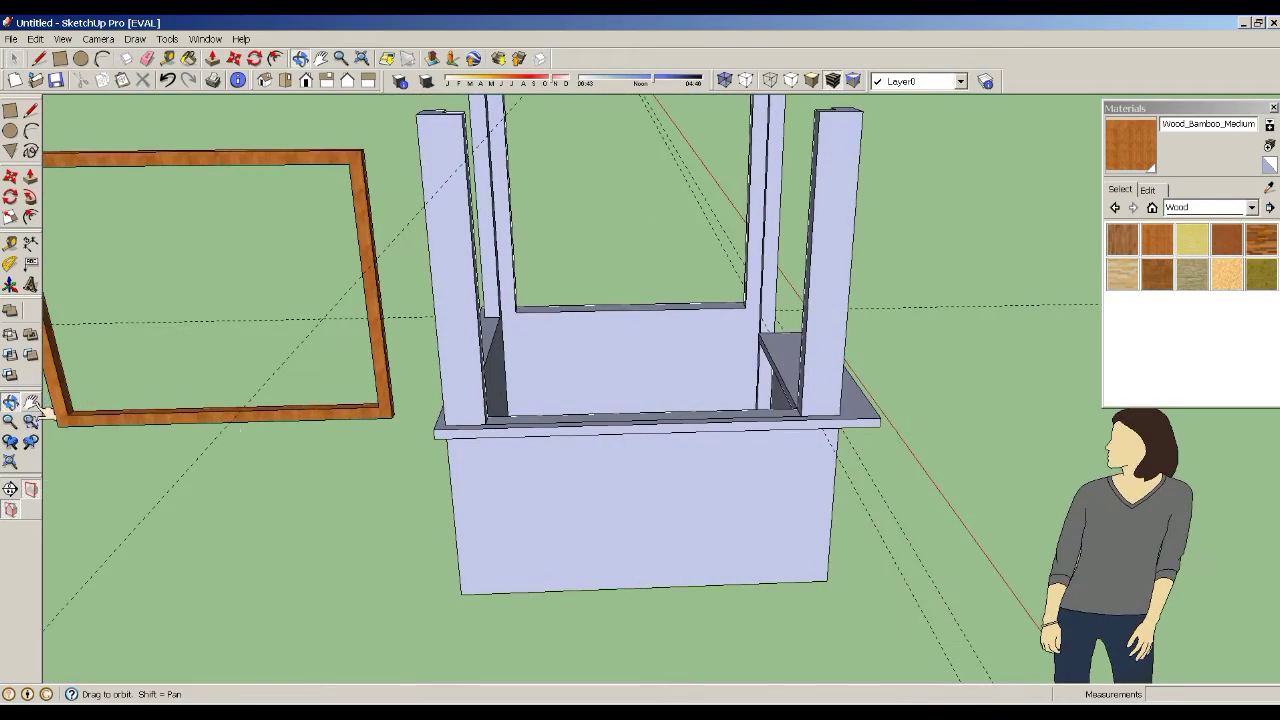
{"action": "left_click", "coordinate": [31, 401]}
{"action": "left_click_drag", "start_coordinate": [283, 326], "coordinate": [421, 333]}
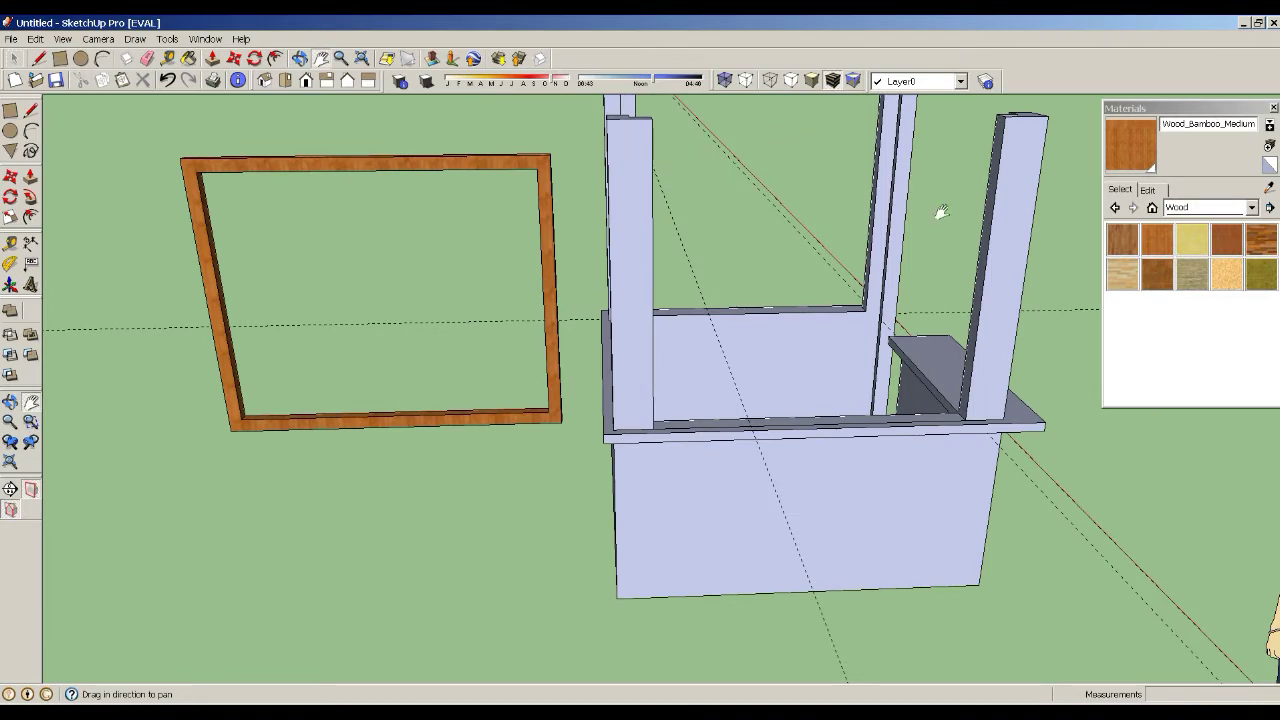
{"action": "scroll", "coordinate": [279, 314], "scroll_direction": "up", "scroll_amount": 2}
{"action": "scroll", "coordinate": [329, 357], "scroll_direction": "up", "scroll_amount": 2}
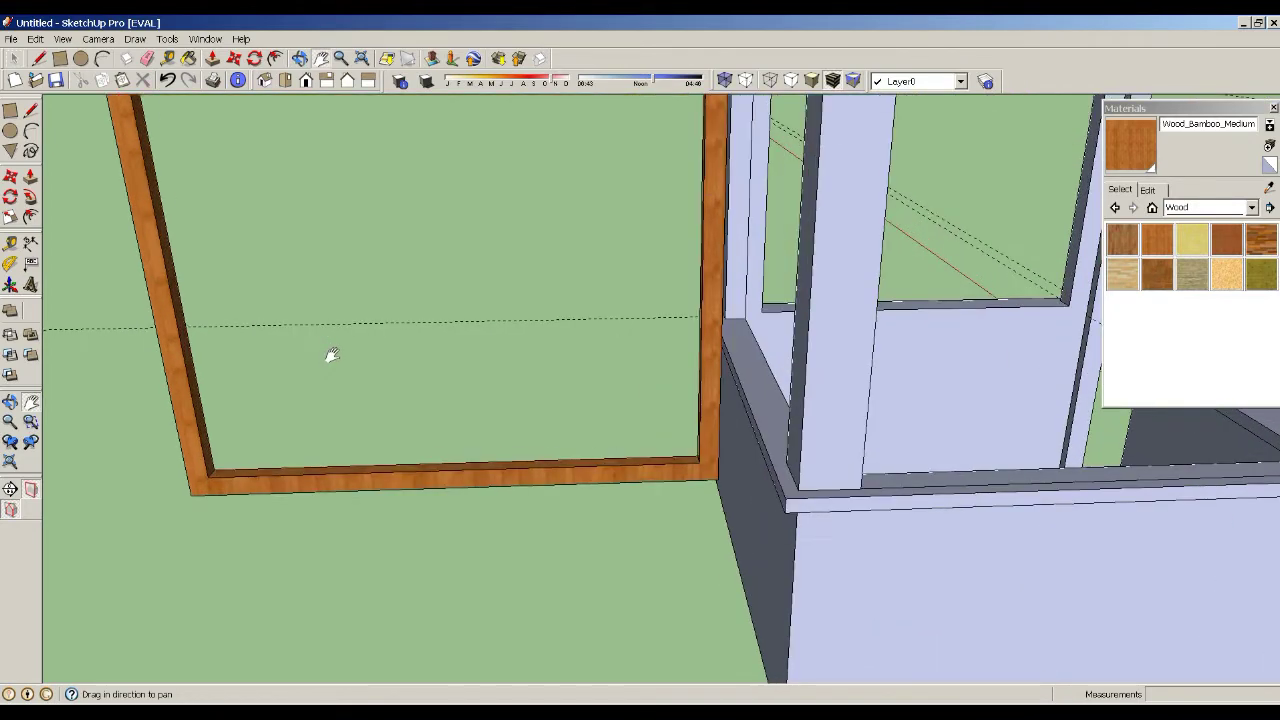
{"action": "scroll", "coordinate": [329, 357], "scroll_direction": "up", "scroll_amount": 1}
{"action": "scroll", "coordinate": [267, 485], "scroll_direction": "up", "scroll_amount": 2}
{"action": "scroll", "coordinate": [267, 485], "scroll_direction": "up", "scroll_amount": 1}
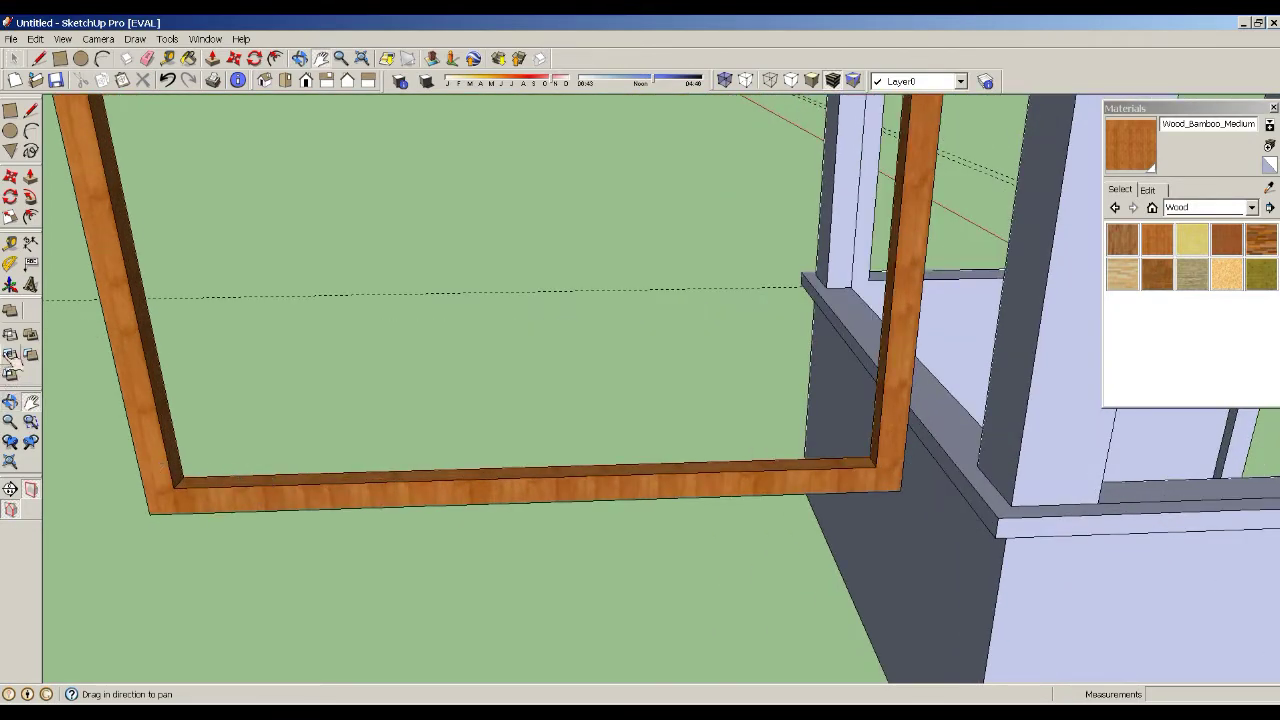
- Place Tape Measure guides marking the midpoint of the frame's bottom rail
{"action": "left_click", "coordinate": [11, 262]}
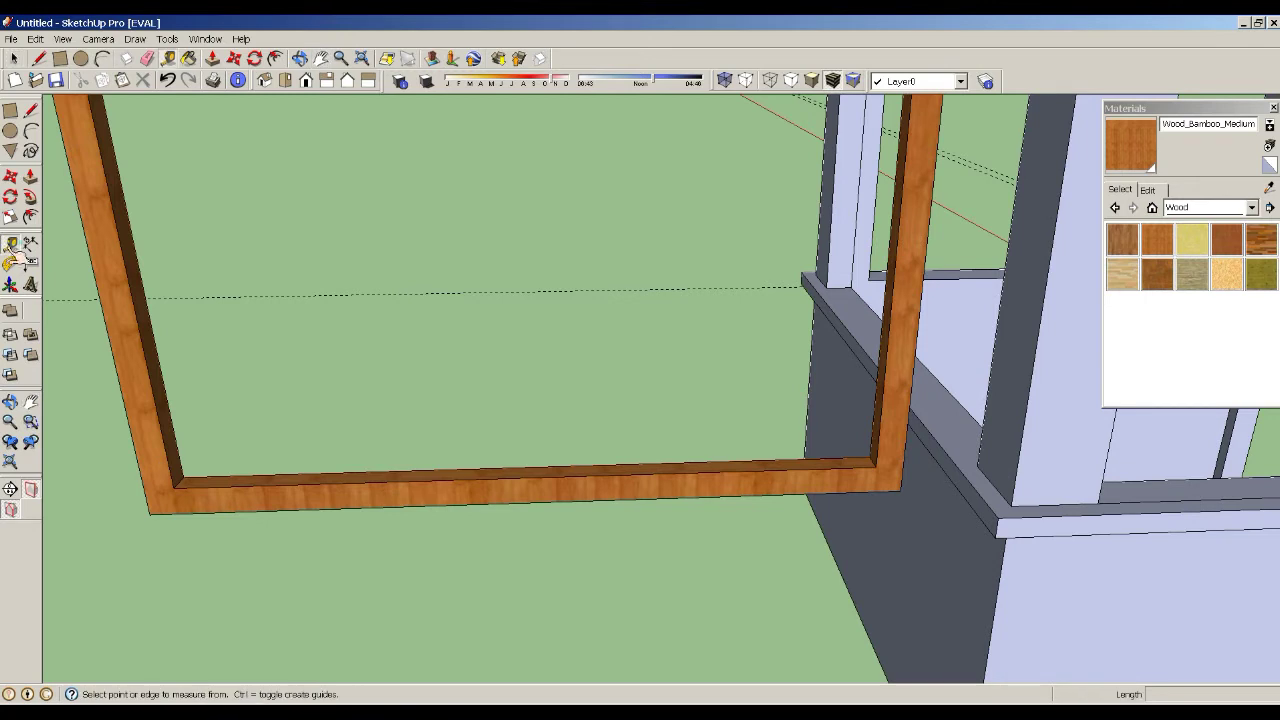
{"action": "left_click", "coordinate": [183, 477]}
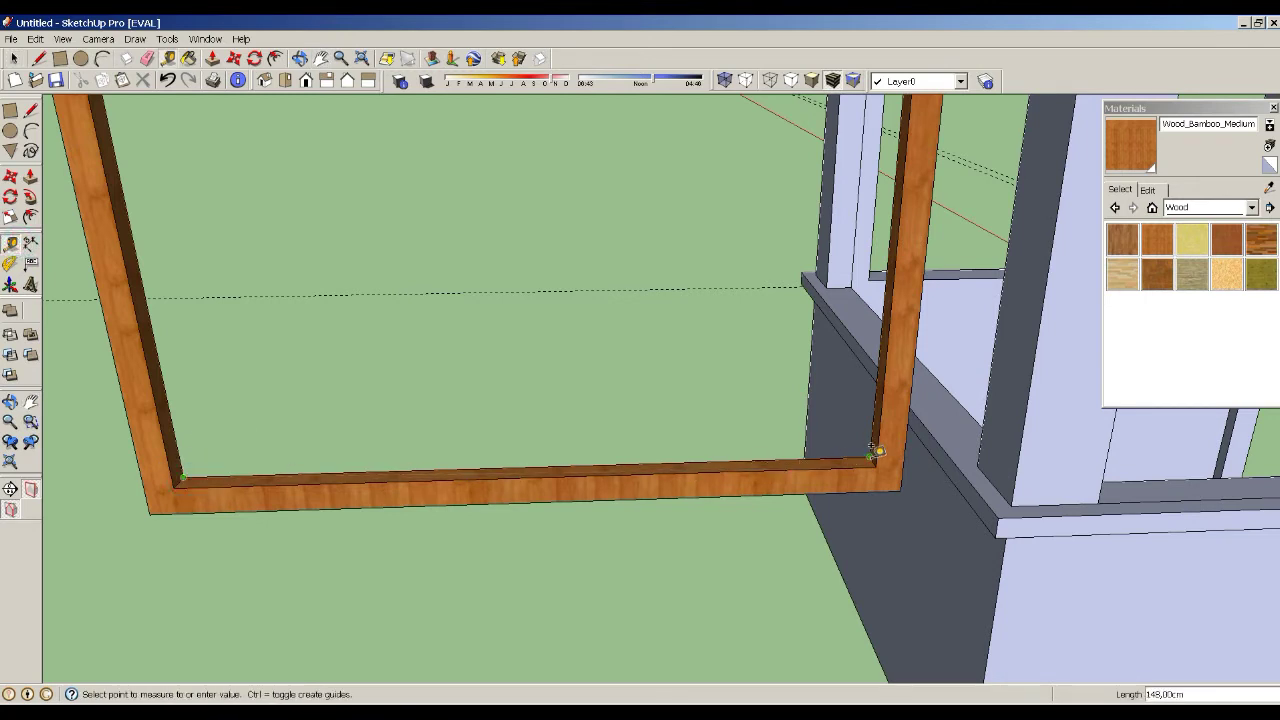
{"action": "left_click", "coordinate": [536, 458]}
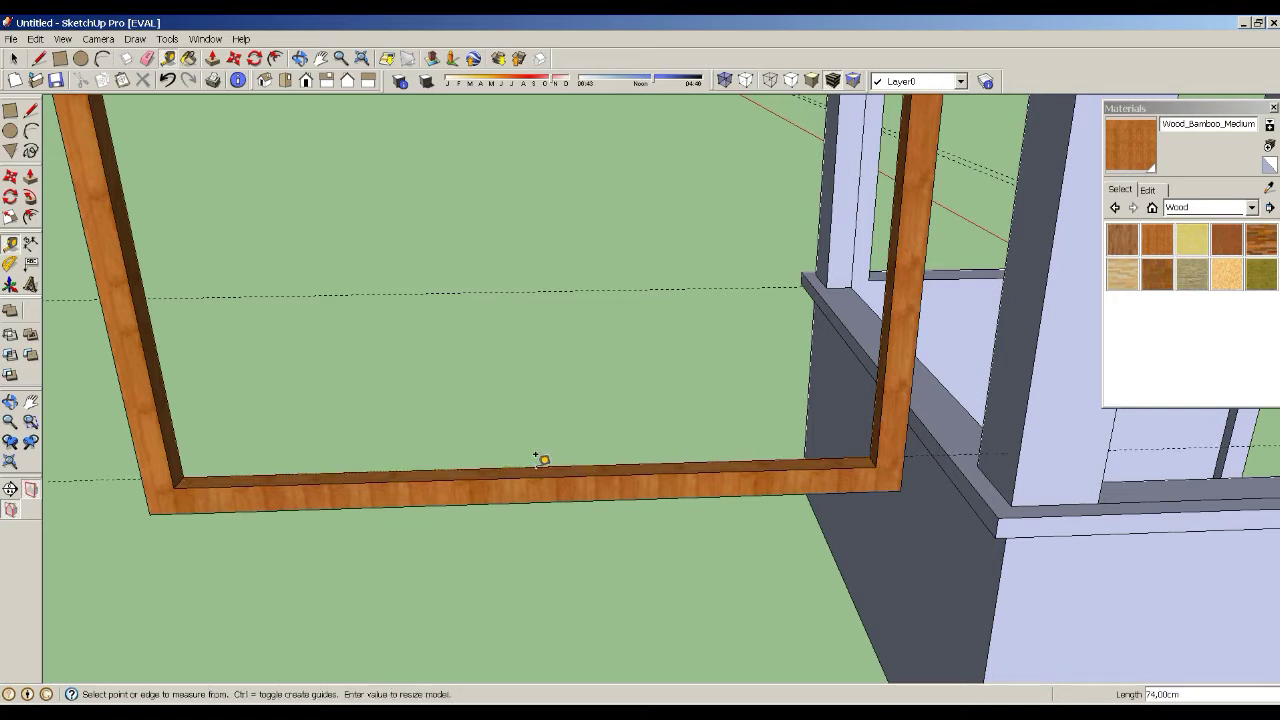
{"action": "left_click", "coordinate": [537, 458]}
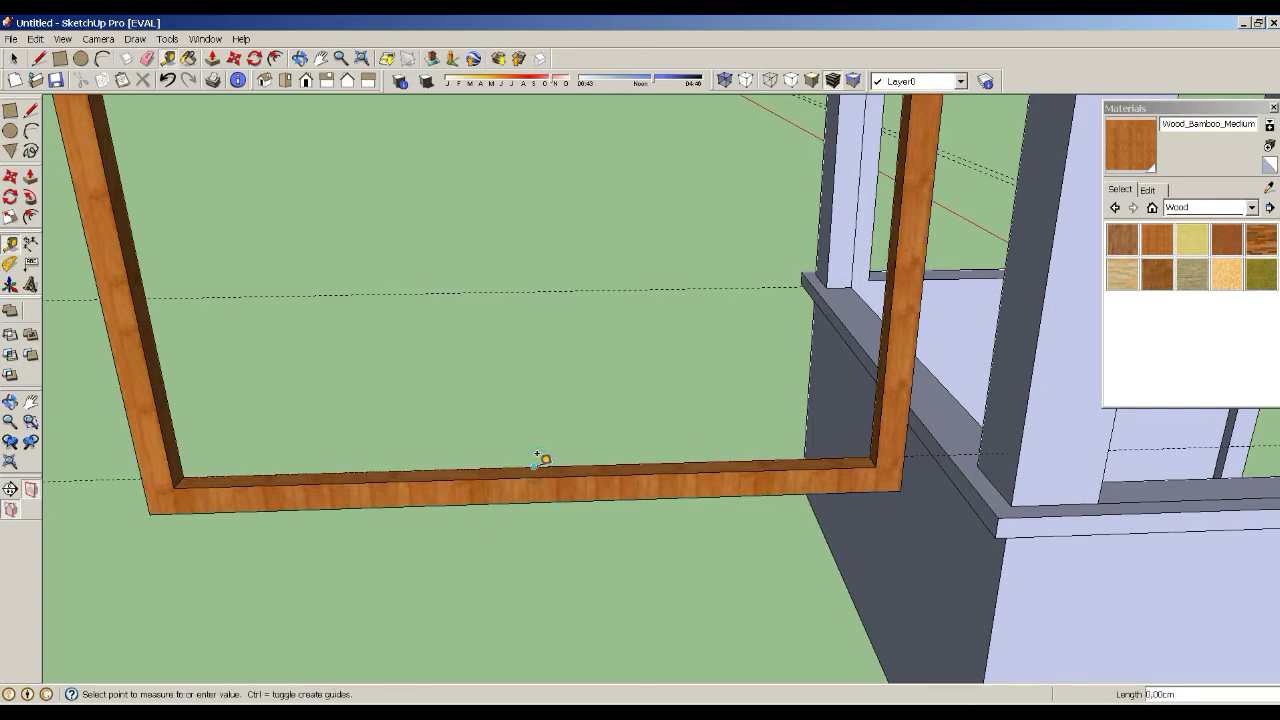
{"action": "left_click", "coordinate": [538, 471]}
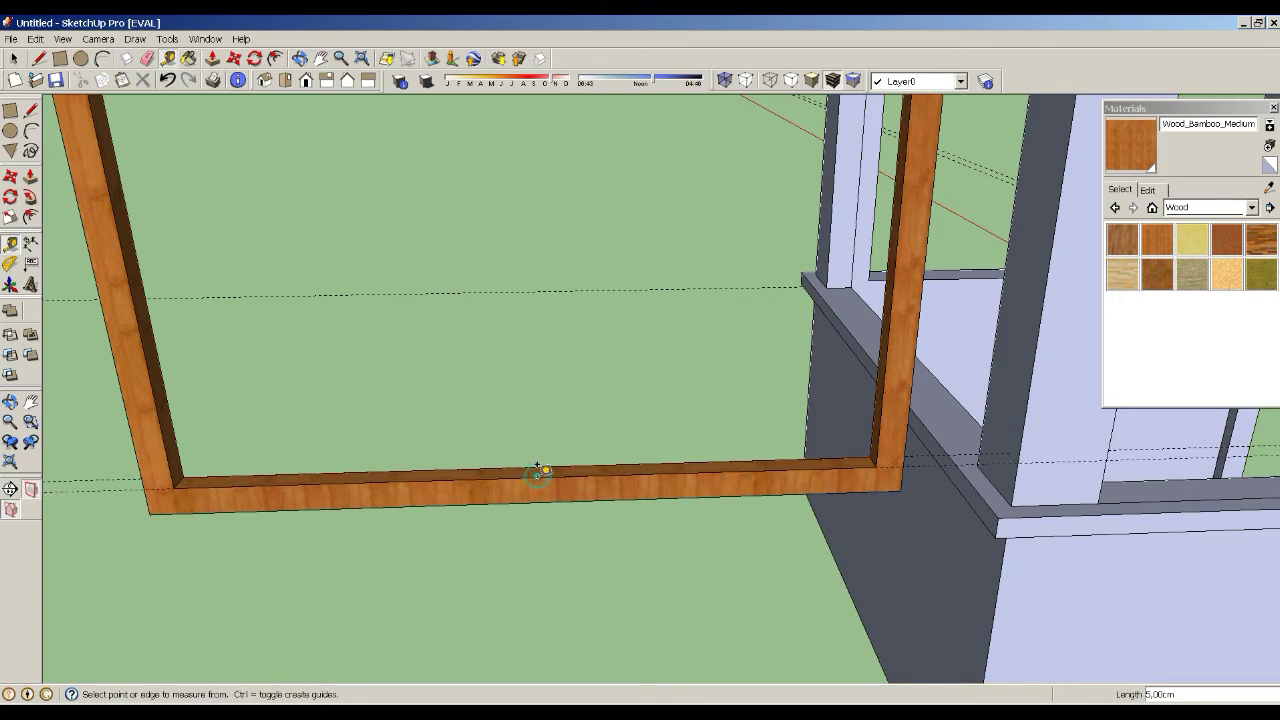
{"action": "scroll", "coordinate": [537, 471], "scroll_direction": "up", "scroll_amount": 2}
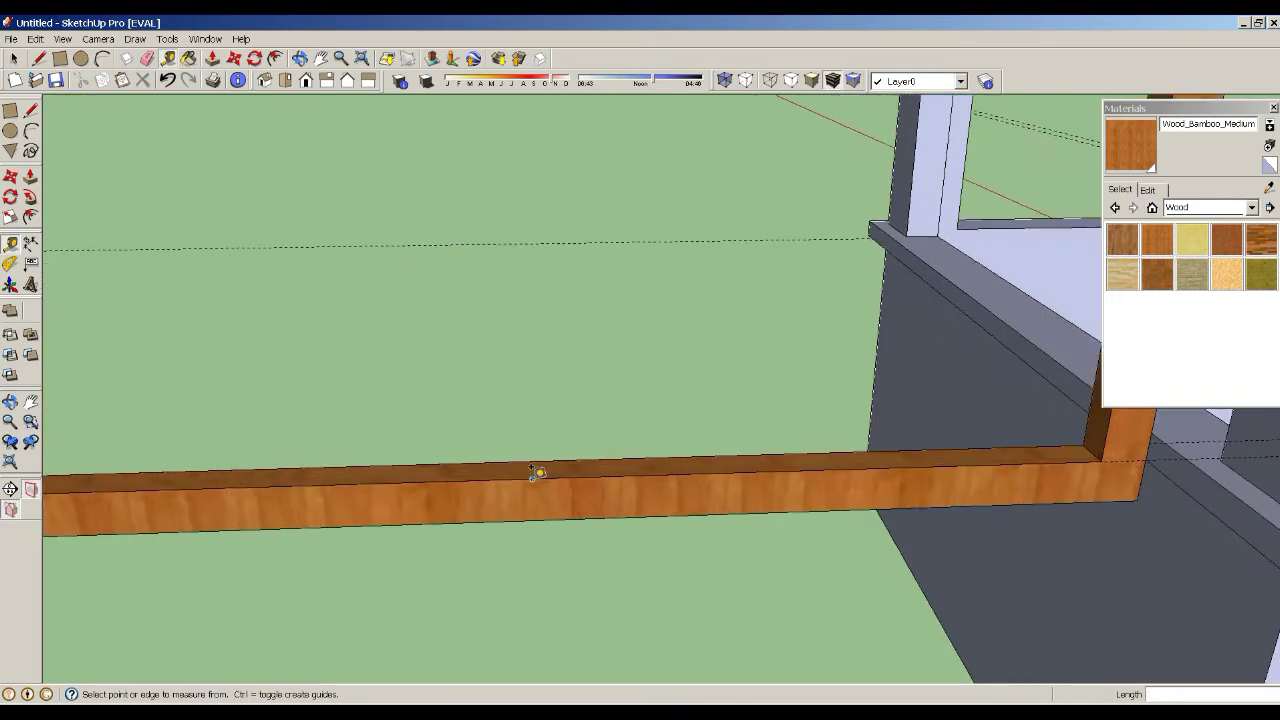
{"action": "left_click", "coordinate": [536, 470]}
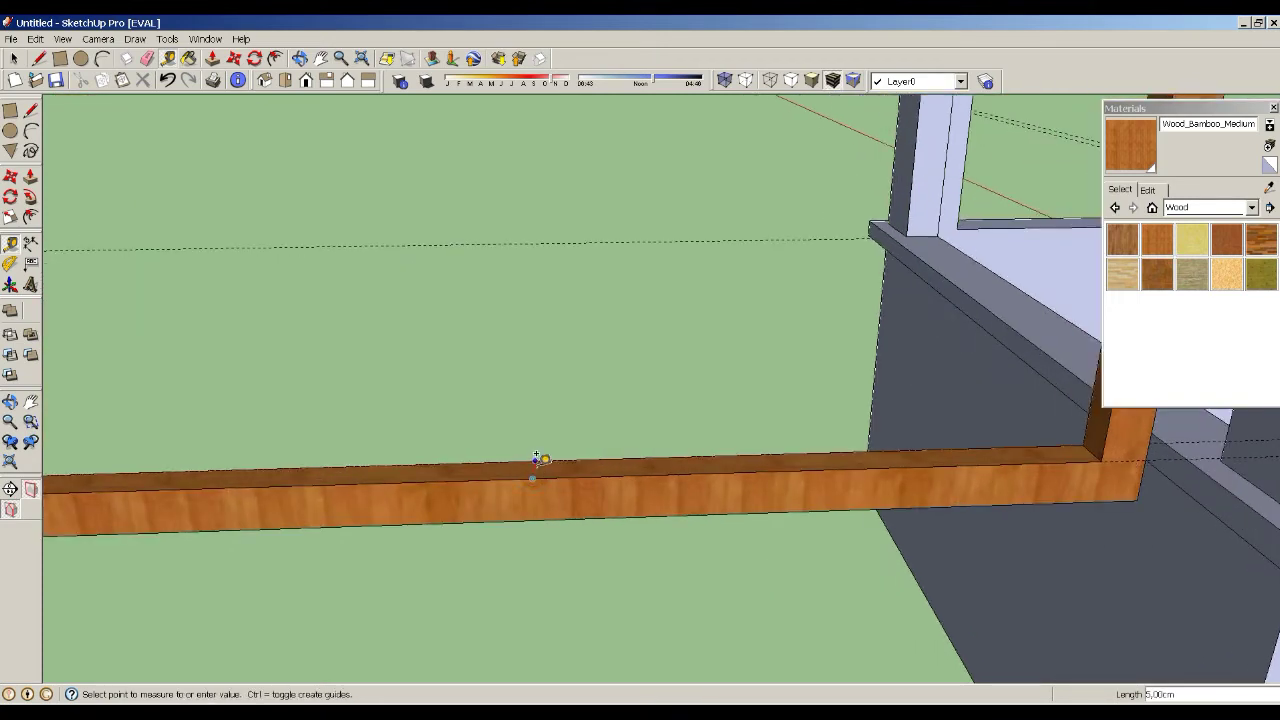
{"action": "left_click", "coordinate": [536, 456]}
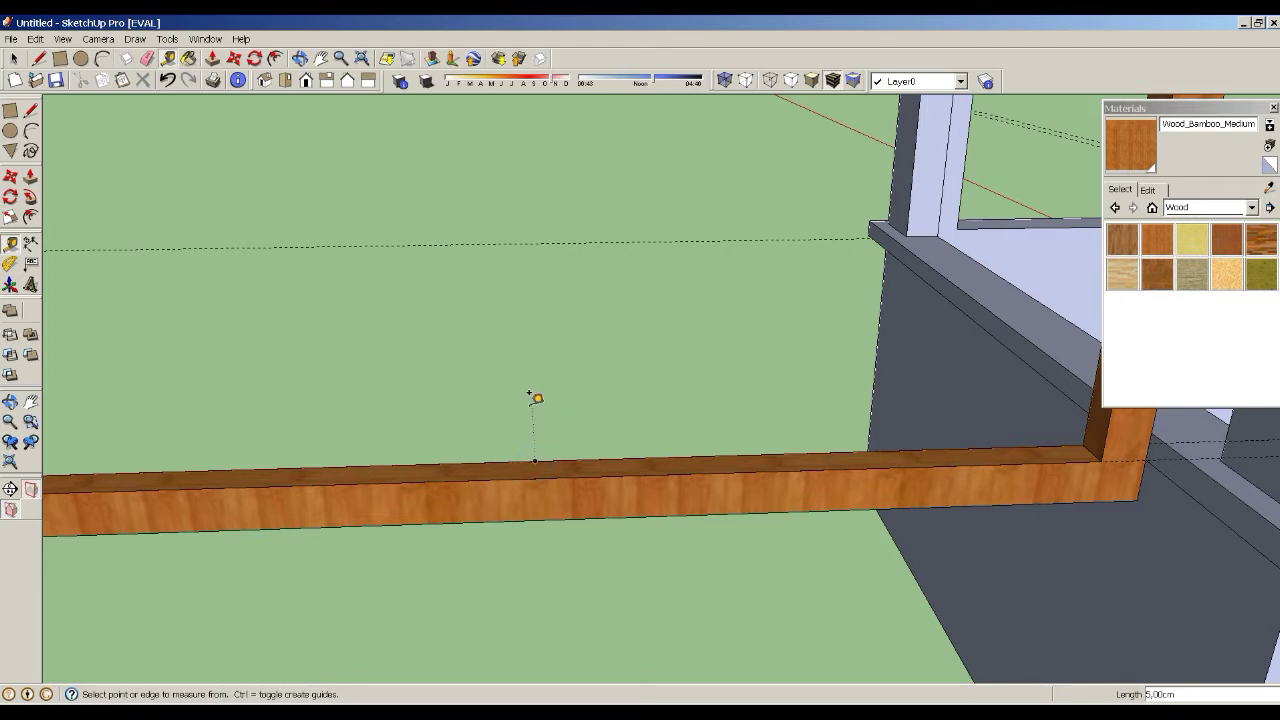
- Draw a short line across the bottom rail at its midpoint
{"action": "left_click", "coordinate": [16, 58]}
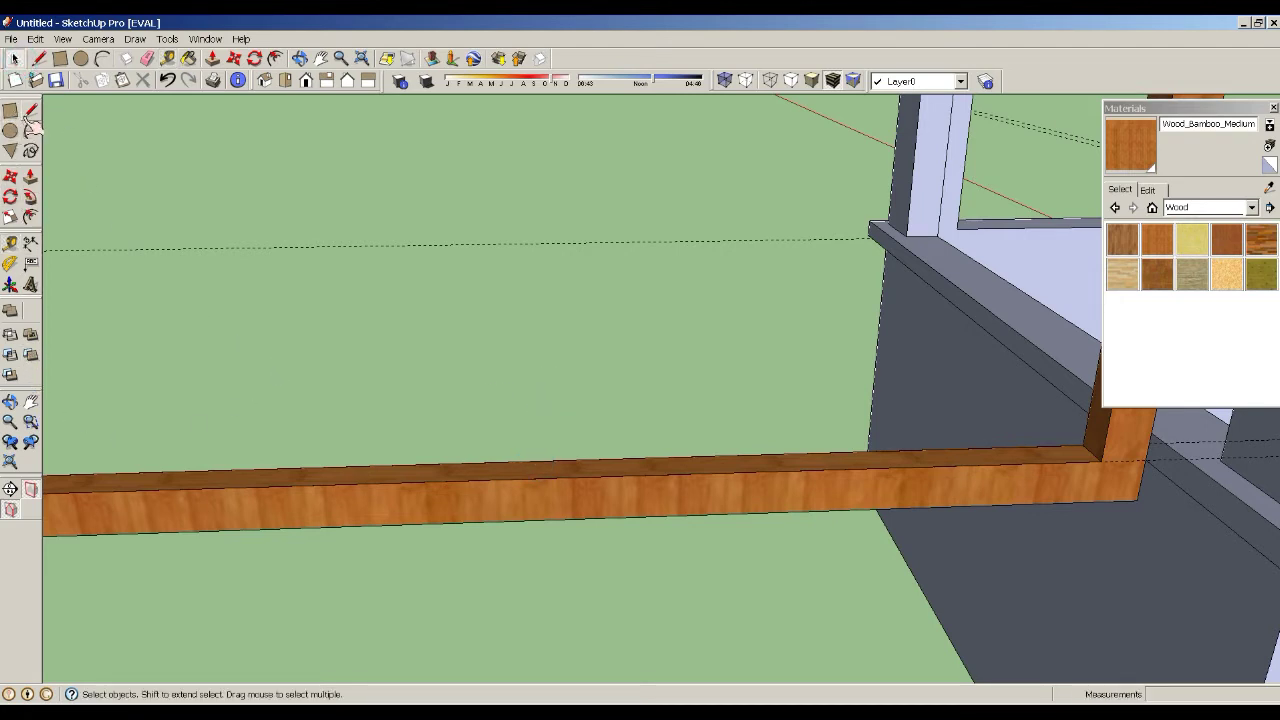
{"action": "left_click", "coordinate": [30, 110]}
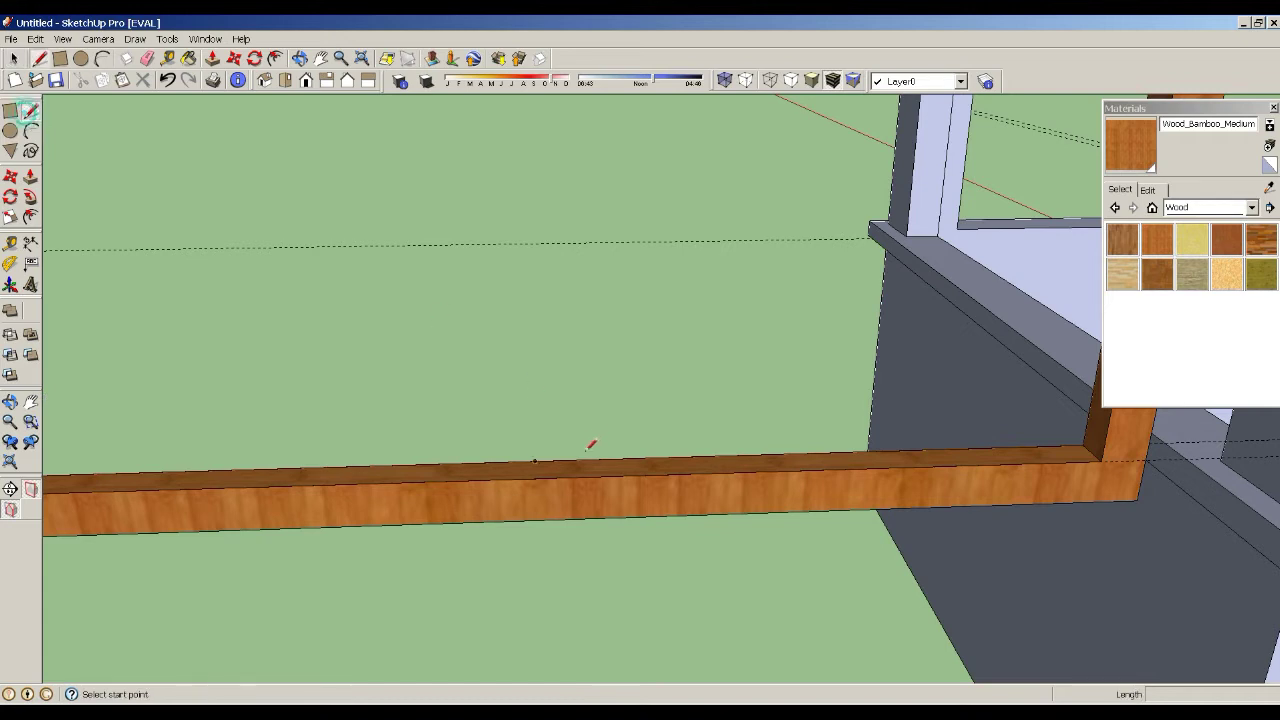
{"action": "left_click", "coordinate": [537, 461]}
{"action": "left_click", "coordinate": [534, 478]}
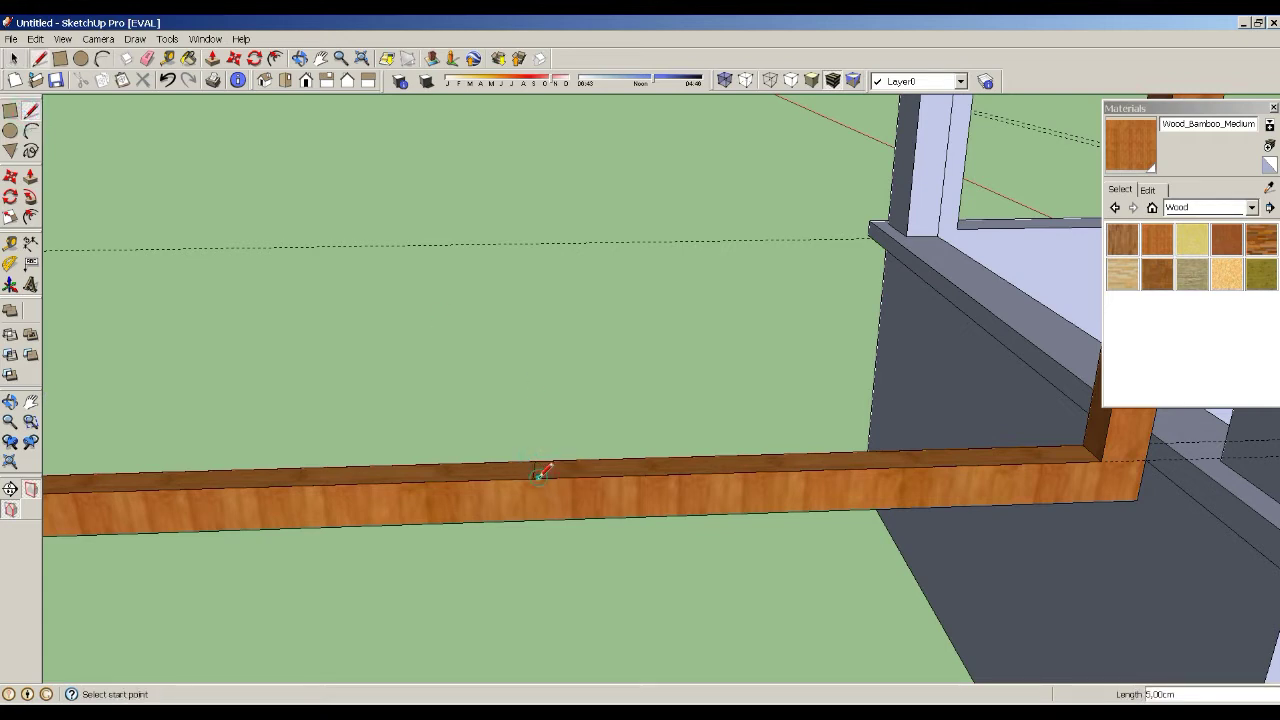
{"action": "scroll", "coordinate": [572, 462], "scroll_direction": "up", "scroll_amount": 1}
{"action": "scroll", "coordinate": [572, 462], "scroll_direction": "up", "scroll_amount": 1}
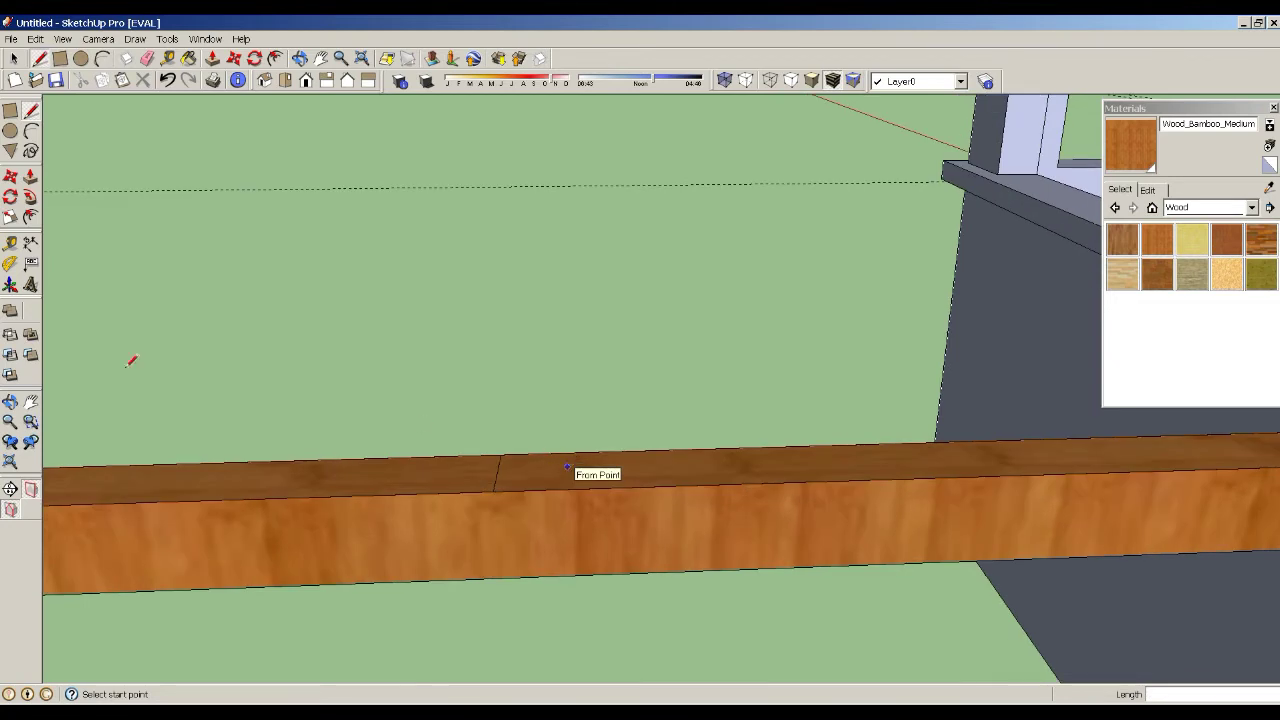
- Add guides 2.5 cm to either side of the midpoint line
{"action": "left_click", "coordinate": [10, 243]}
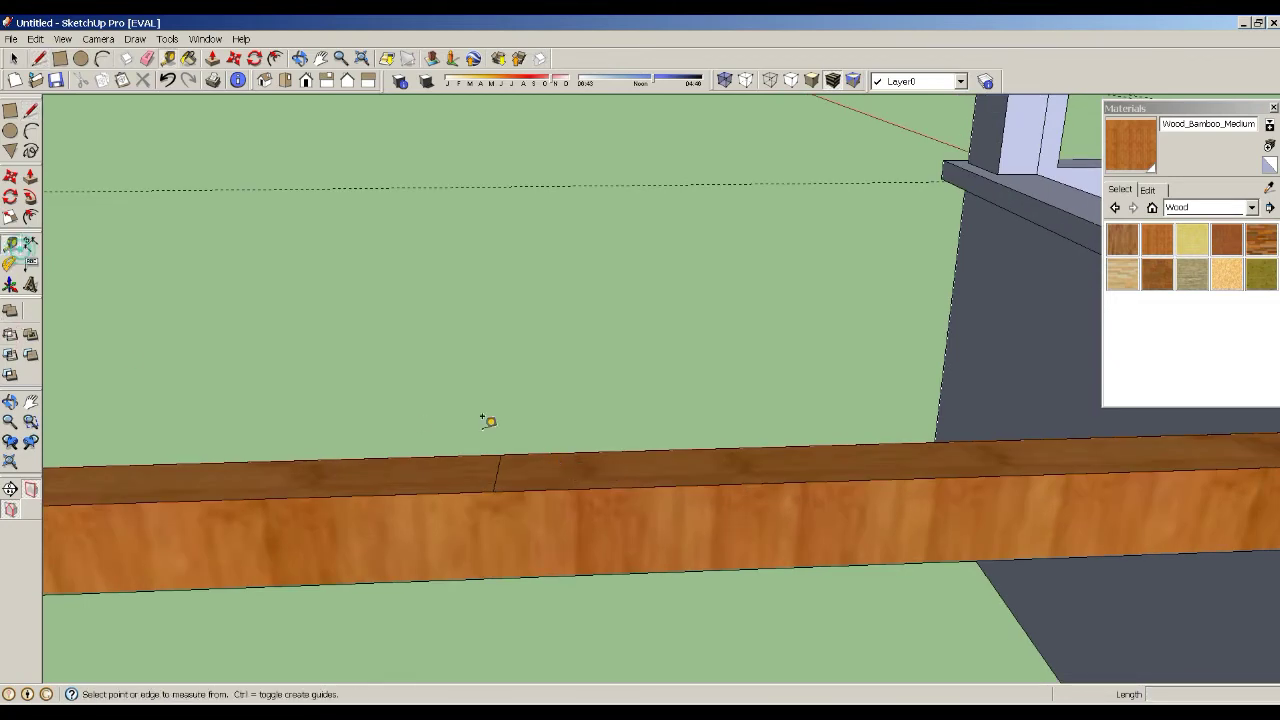
{"action": "left_click", "coordinate": [497, 471]}
{"action": "type", "text": "2,5"}
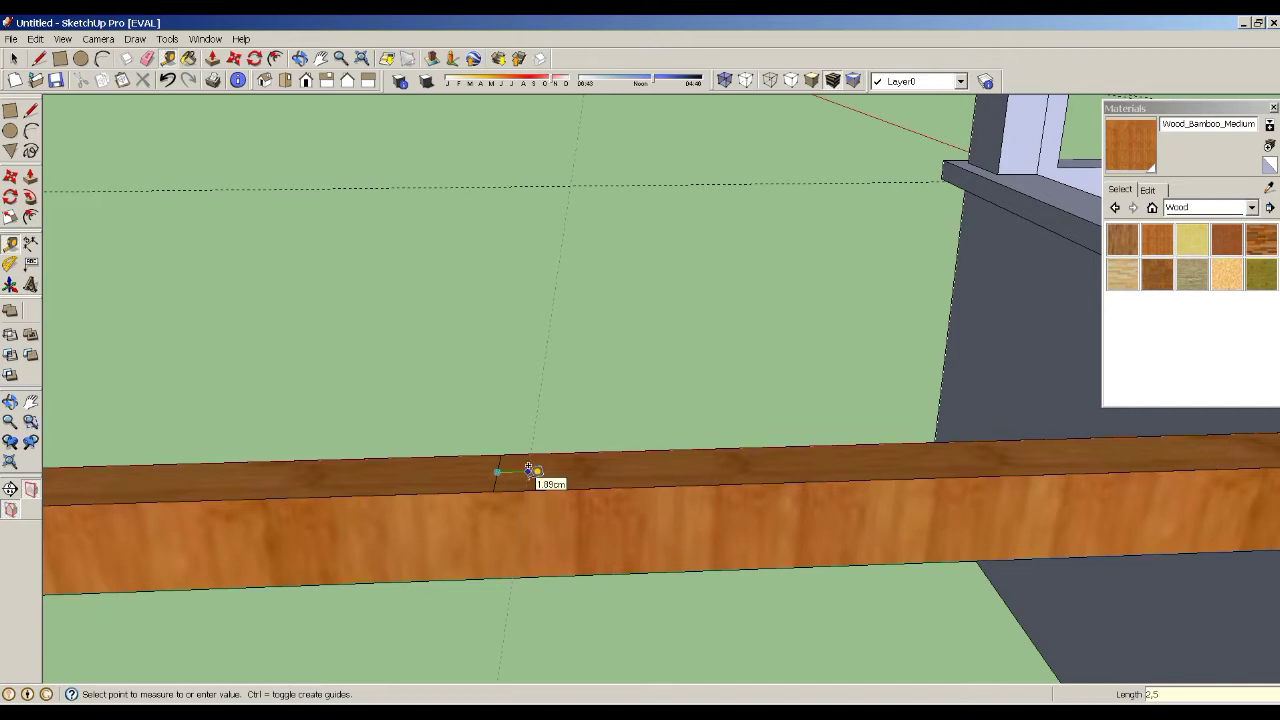
{"action": "key", "text": "Return"}
{"action": "left_click", "coordinate": [497, 471]}
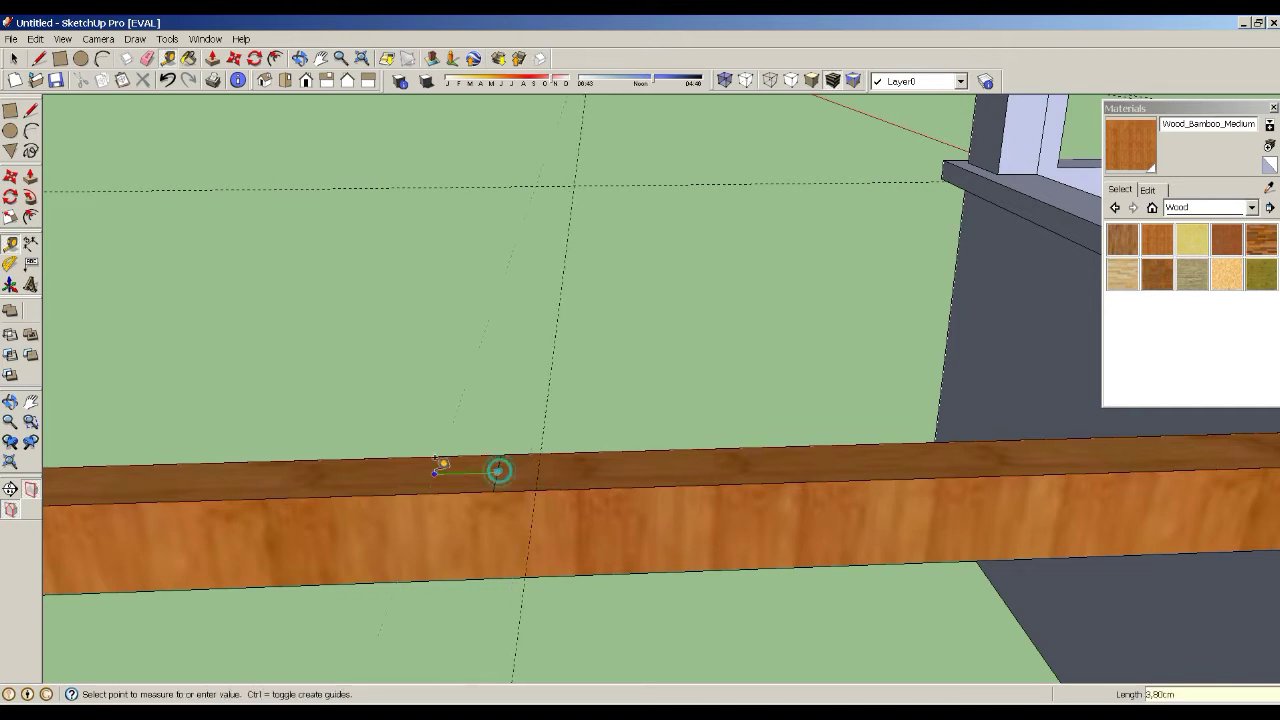
{"action": "type", "text": "5"}
{"action": "left_click", "coordinate": [443, 465]}
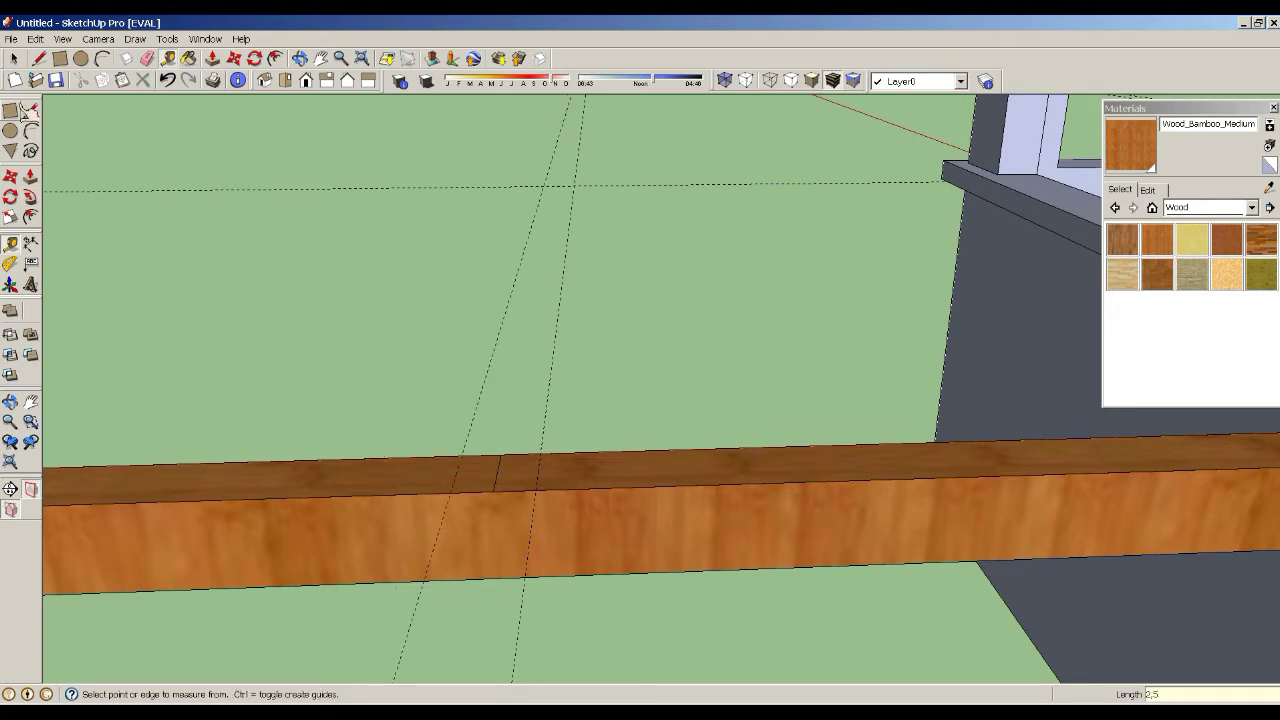
- Draw a rectangle between the guides and push/pull it up 118 cm into a vertical bar
{"action": "left_click", "coordinate": [22, 118]}
{"action": "middle_click_drag", "start_coordinate": [500, 417], "coordinate": [71, 197]}
{"action": "key", "text": "space"}
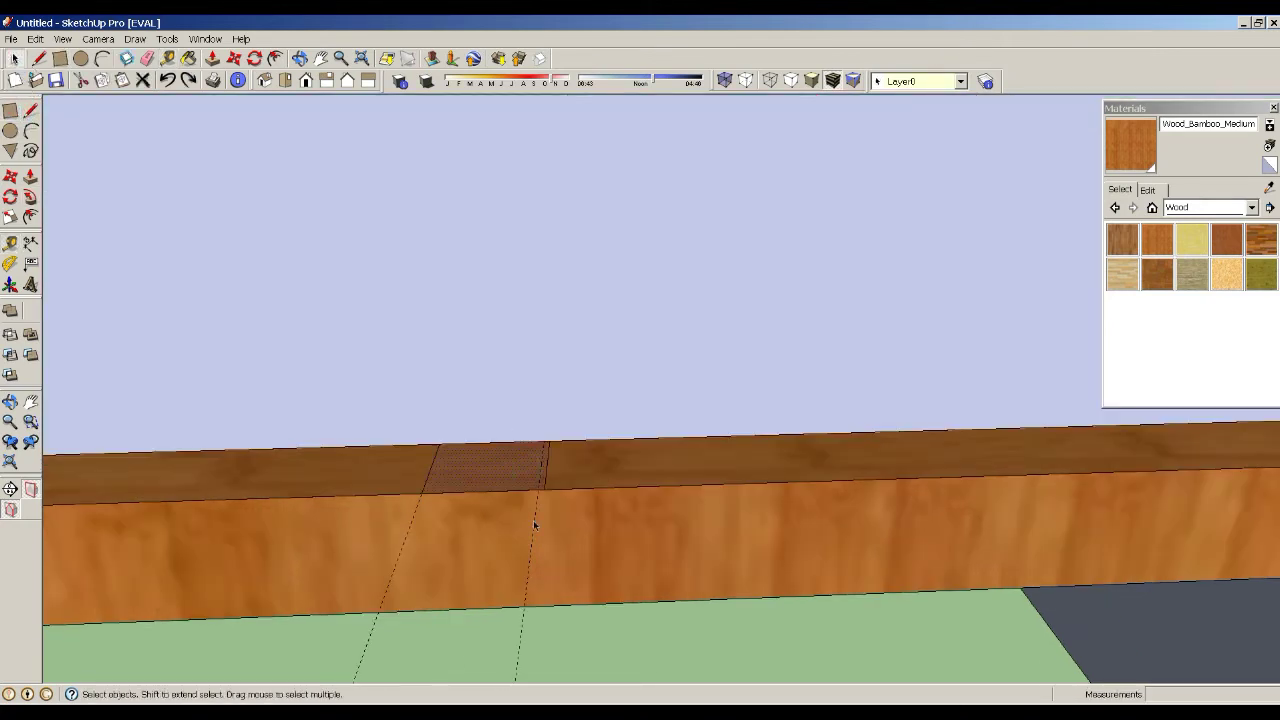
{"action": "scroll", "coordinate": [411, 572], "scroll_direction": "down", "scroll_amount": 3}
{"action": "scroll", "coordinate": [411, 572], "scroll_direction": "down", "scroll_amount": 3}
{"action": "key", "text": "p"}
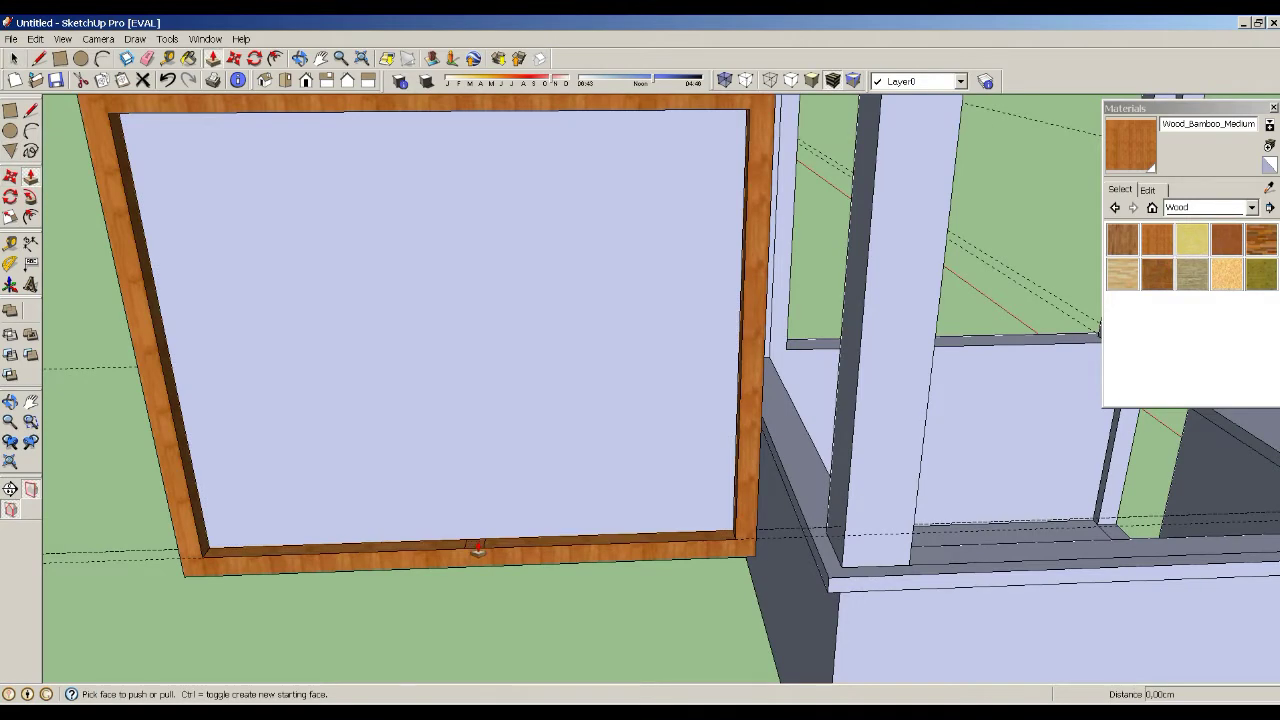
{"action": "left_click_drag", "start_coordinate": [474, 548], "coordinate": [422, 112]}
{"action": "key", "text": "space"}
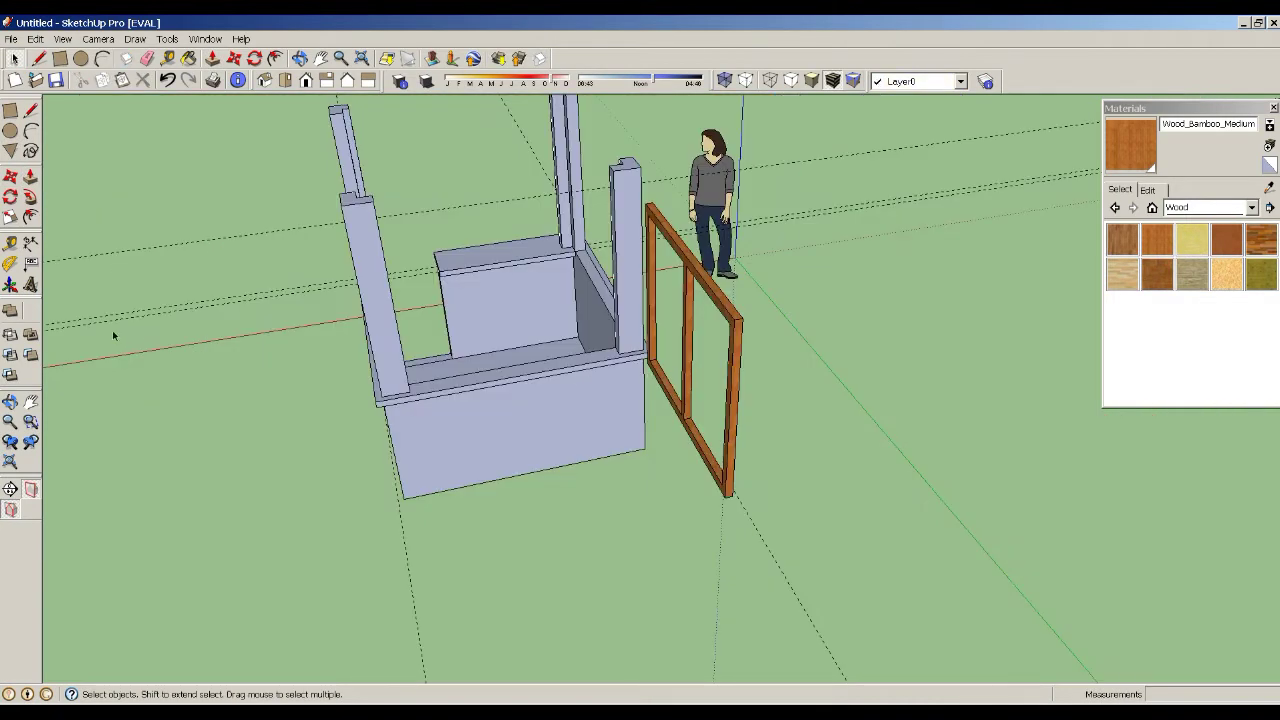
- Turn the view to the window frame and place a guide along the bottom rail's top
{"action": "left_click", "coordinate": [10, 401]}
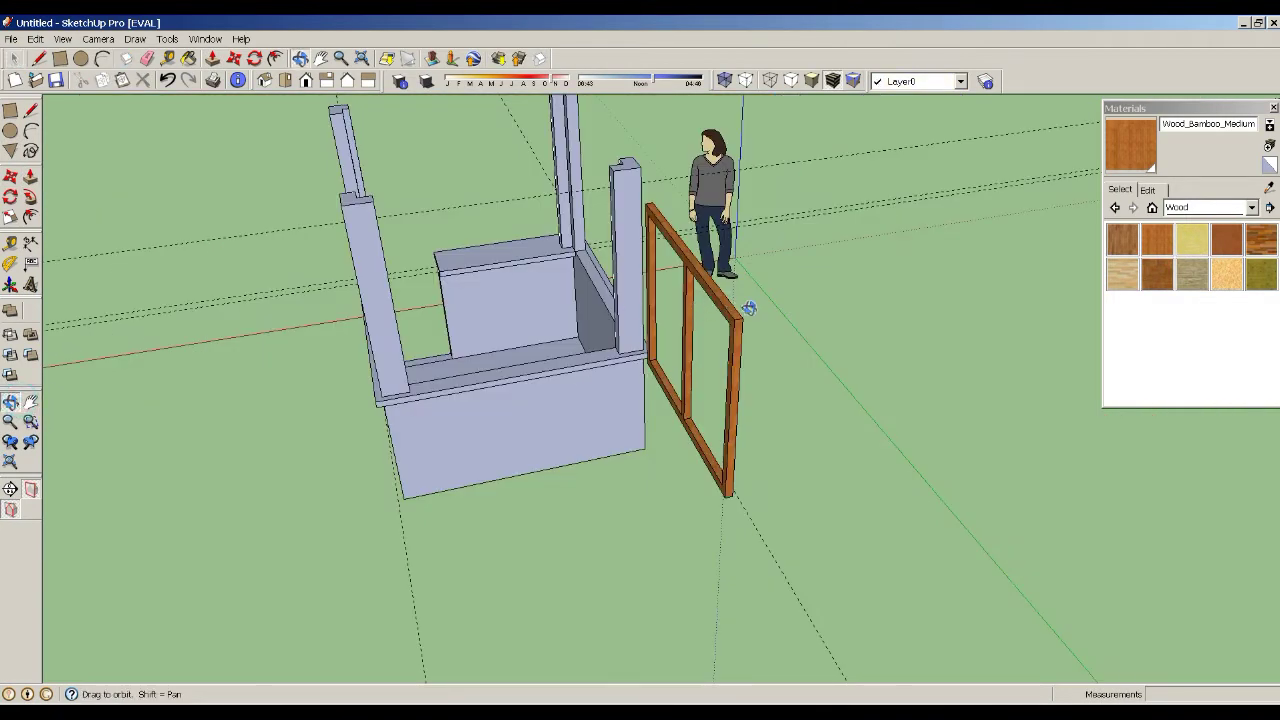
{"action": "mouse_move", "coordinate": [748, 309]}
{"action": "left_mouse_down"}
{"action": "mouse_move", "coordinate": [371, 226]}
{"action": "mouse_move", "coordinate": [151, 234]}
{"action": "mouse_move", "coordinate": [537, 186]}
{"action": "left_mouse_up"}
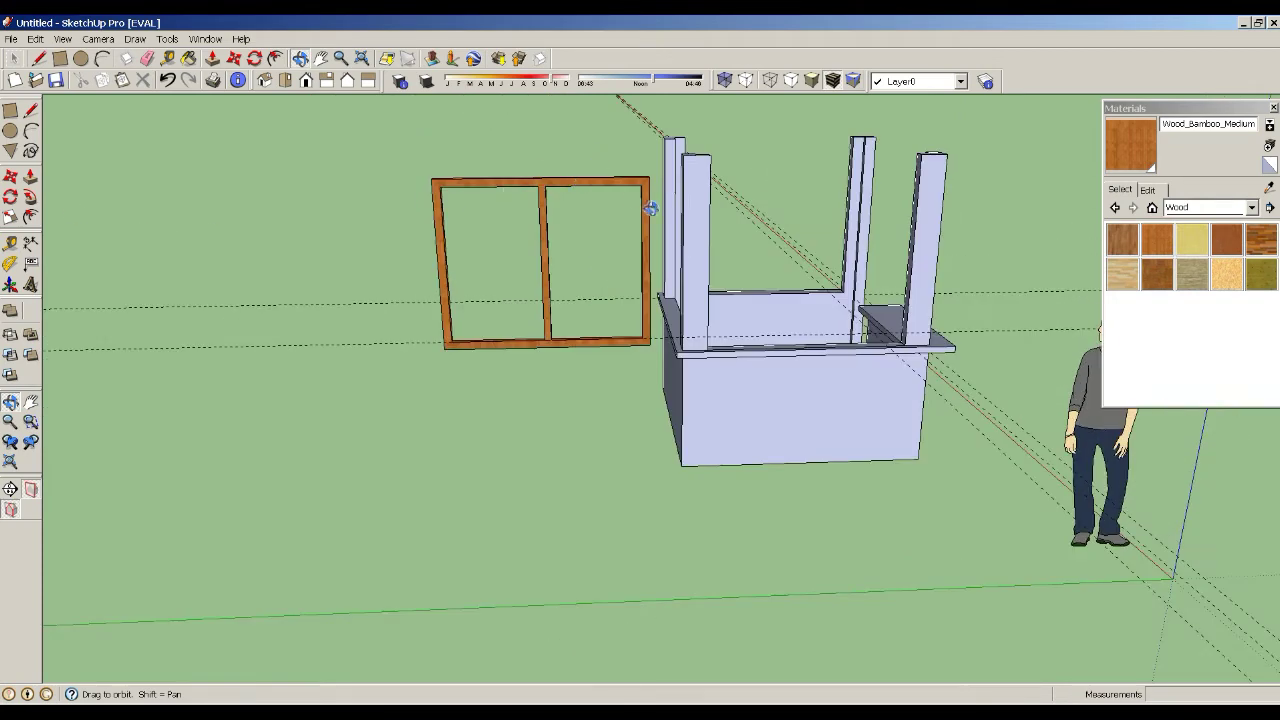
{"action": "scroll", "coordinate": [651, 208], "scroll_direction": "up", "scroll_amount": 3}
{"action": "scroll", "coordinate": [711, 356], "scroll_direction": "up", "scroll_amount": 2}
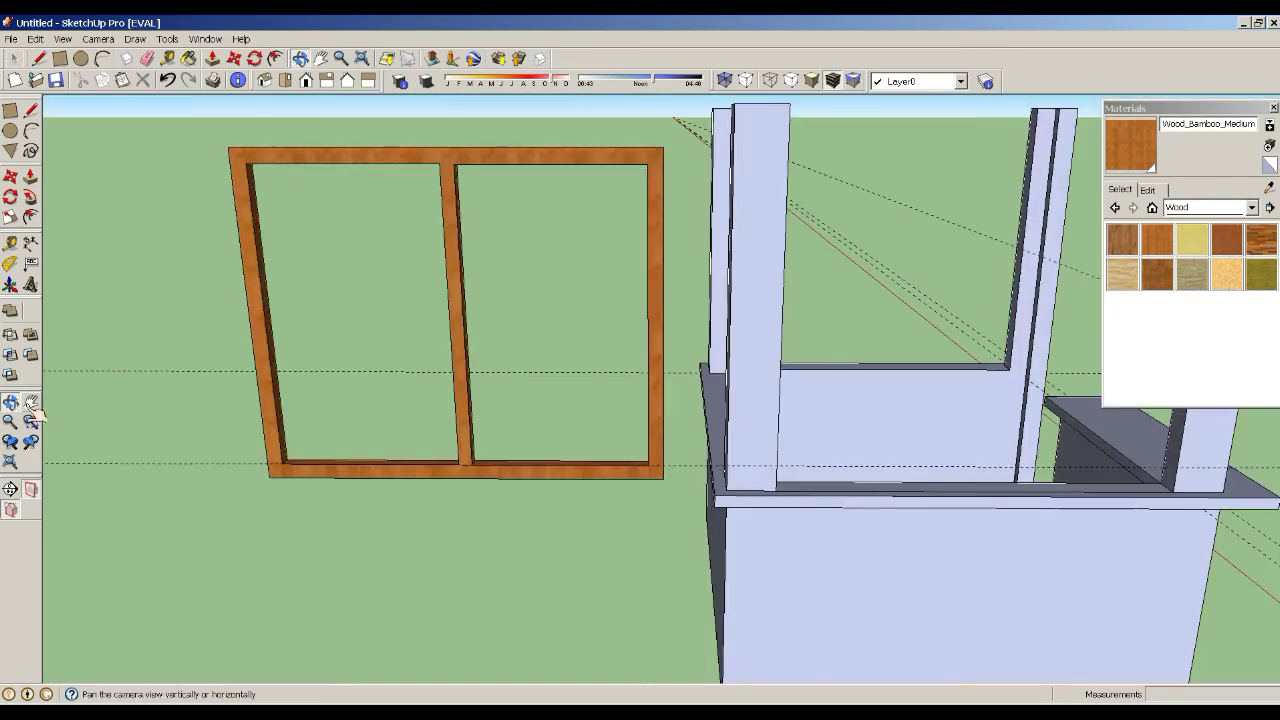
{"action": "left_click_drag", "start_coordinate": [320, 429], "coordinate": [259, 479]}
{"action": "scroll", "coordinate": [303, 457], "scroll_direction": "up", "scroll_amount": 3}
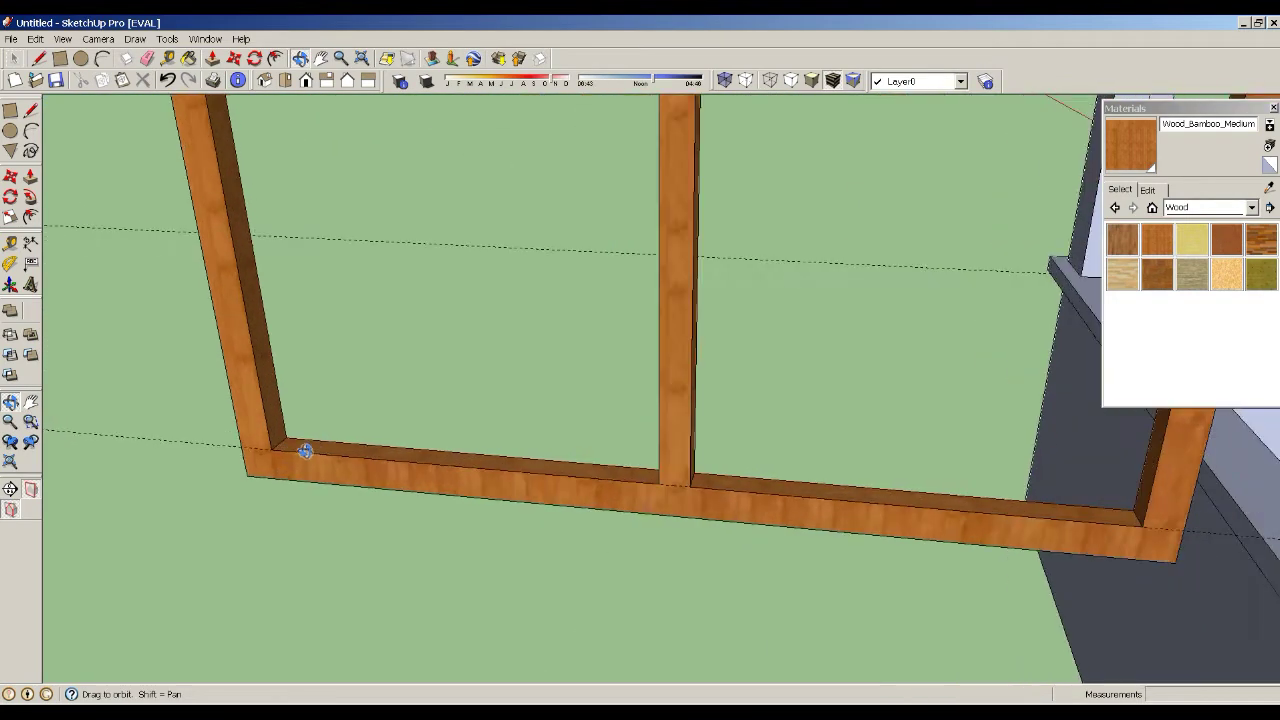
{"action": "scroll", "coordinate": [304, 456], "scroll_direction": "up", "scroll_amount": 2}
{"action": "scroll", "coordinate": [305, 455], "scroll_direction": "up", "scroll_amount": 3}
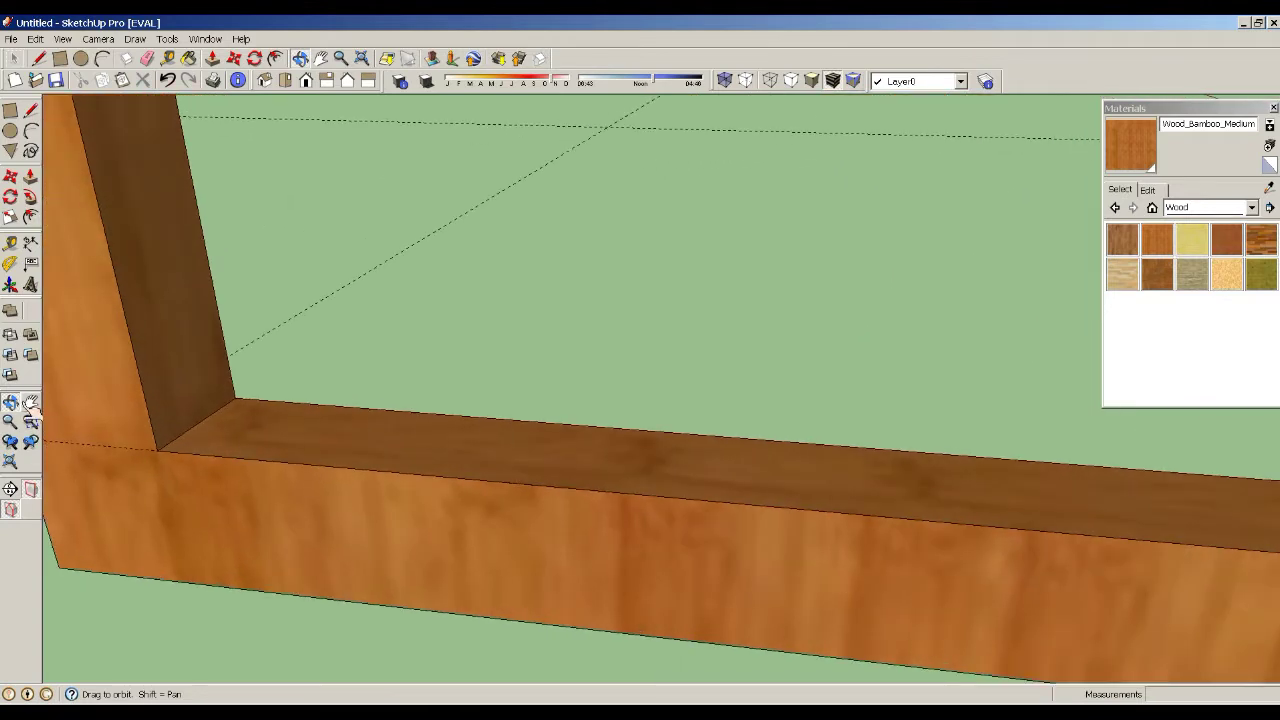
{"action": "left_click", "coordinate": [10, 243]}
{"action": "left_click", "coordinate": [349, 455]}
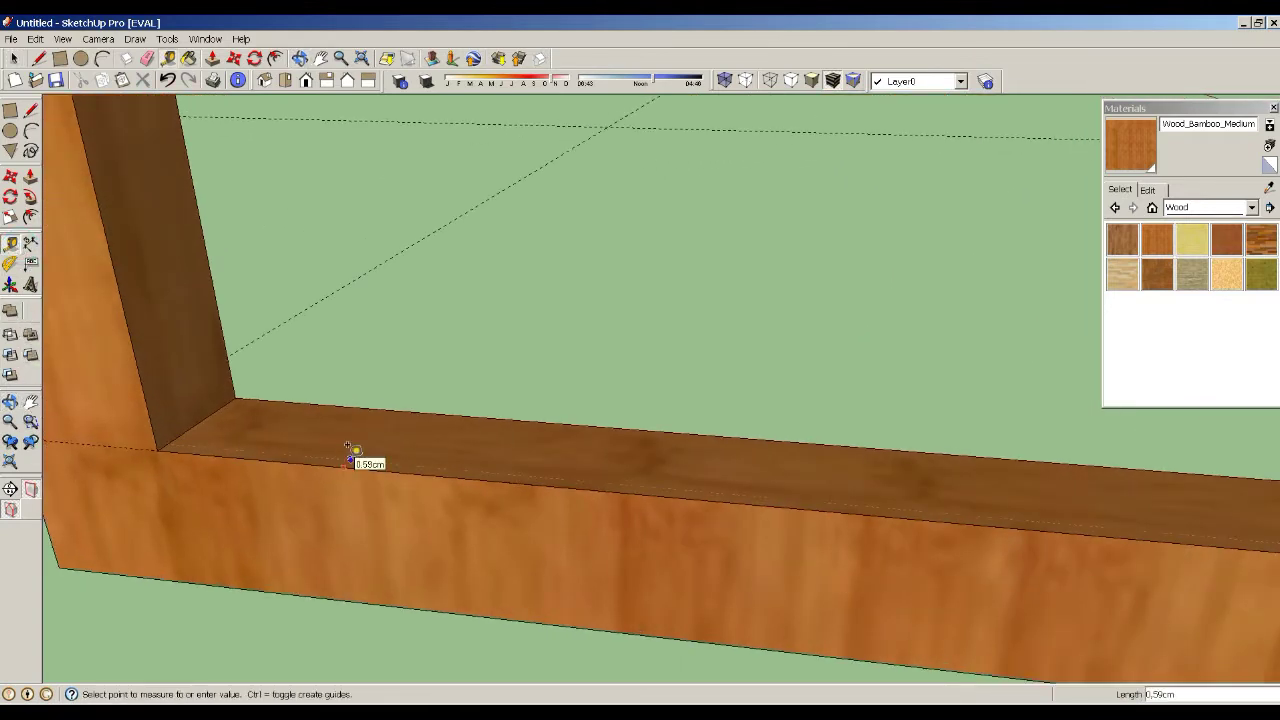
{"action": "left_click", "coordinate": [171, 370]}
{"action": "scroll", "coordinate": [383, 491], "scroll_direction": "down", "scroll_amount": 1}
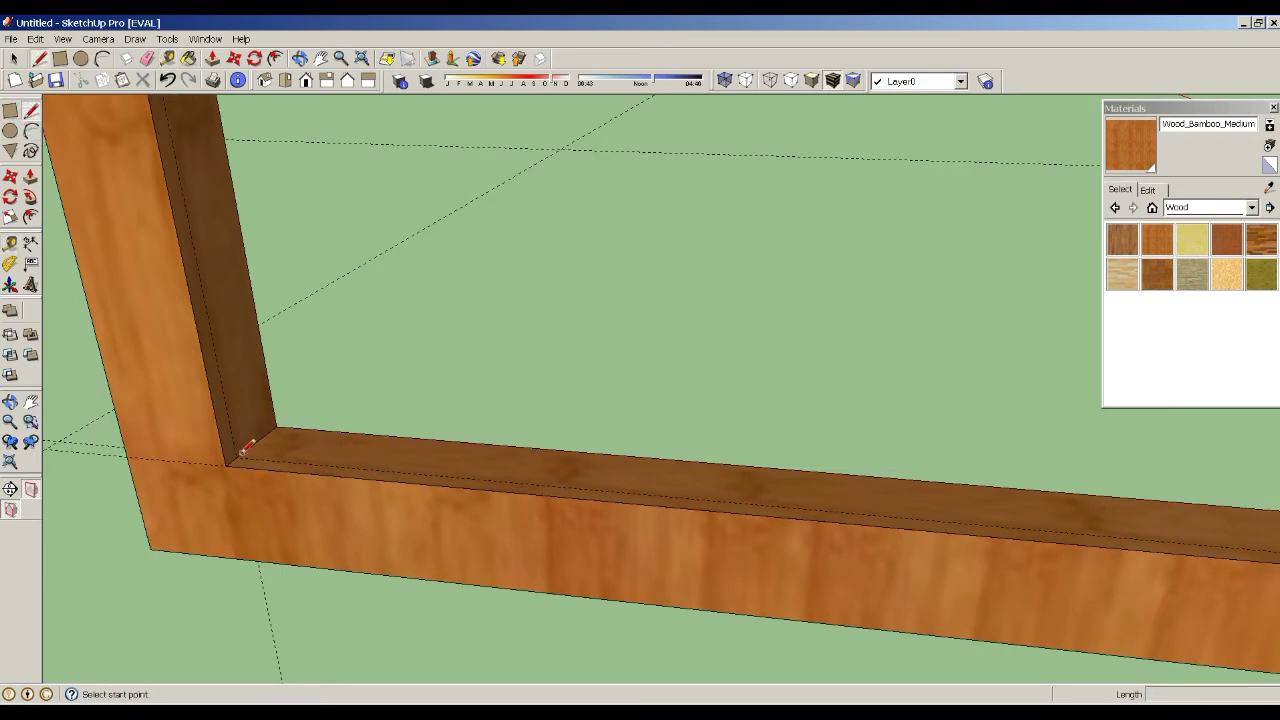
- Place a second guide along the bottom rail edge
{"action": "left_click", "coordinate": [14, 58]}
{"action": "left_click", "coordinate": [10, 243]}
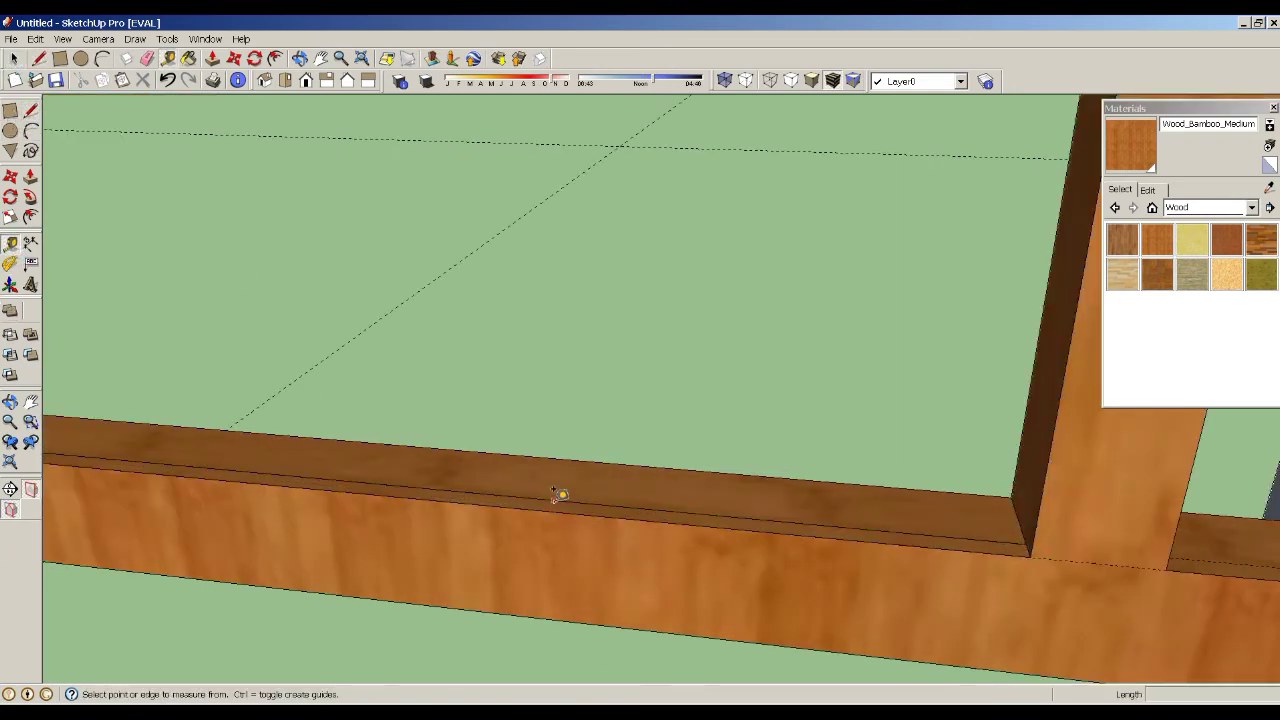
{"action": "left_click", "coordinate": [560, 485]}
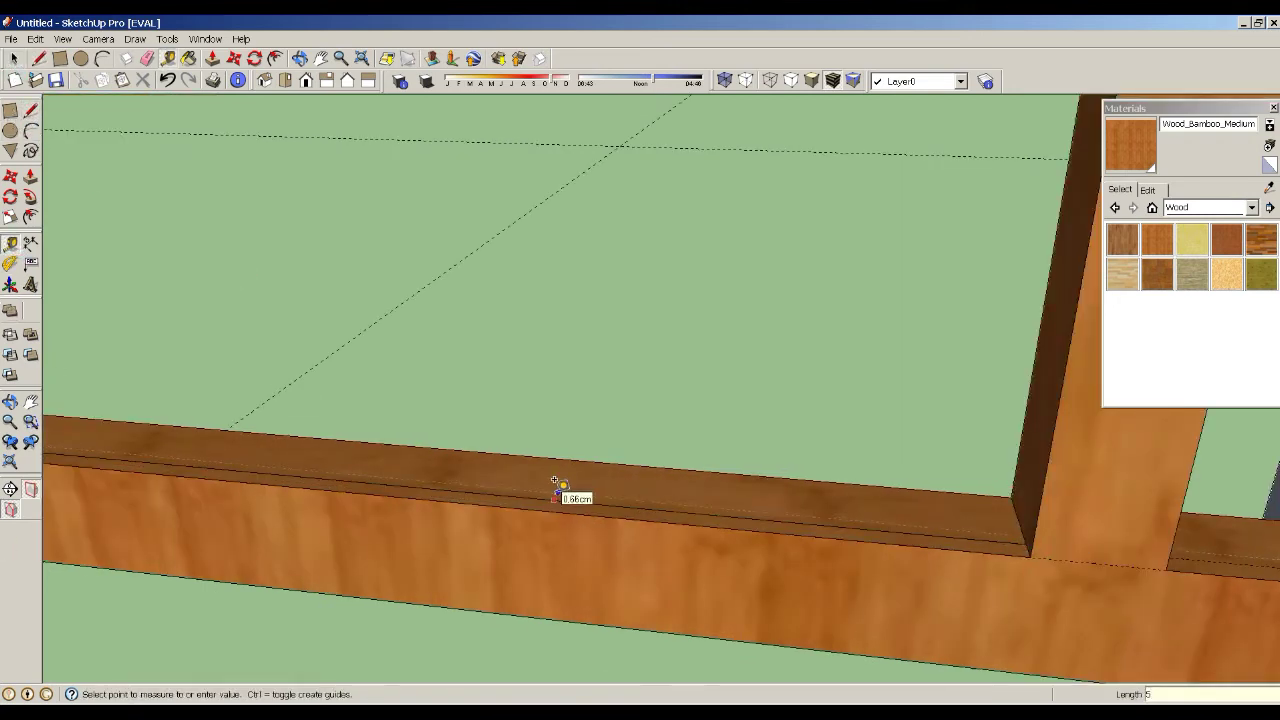
{"action": "left_click", "coordinate": [555, 487]}
{"action": "scroll", "coordinate": [908, 586], "scroll_direction": "up", "scroll_amount": 3}
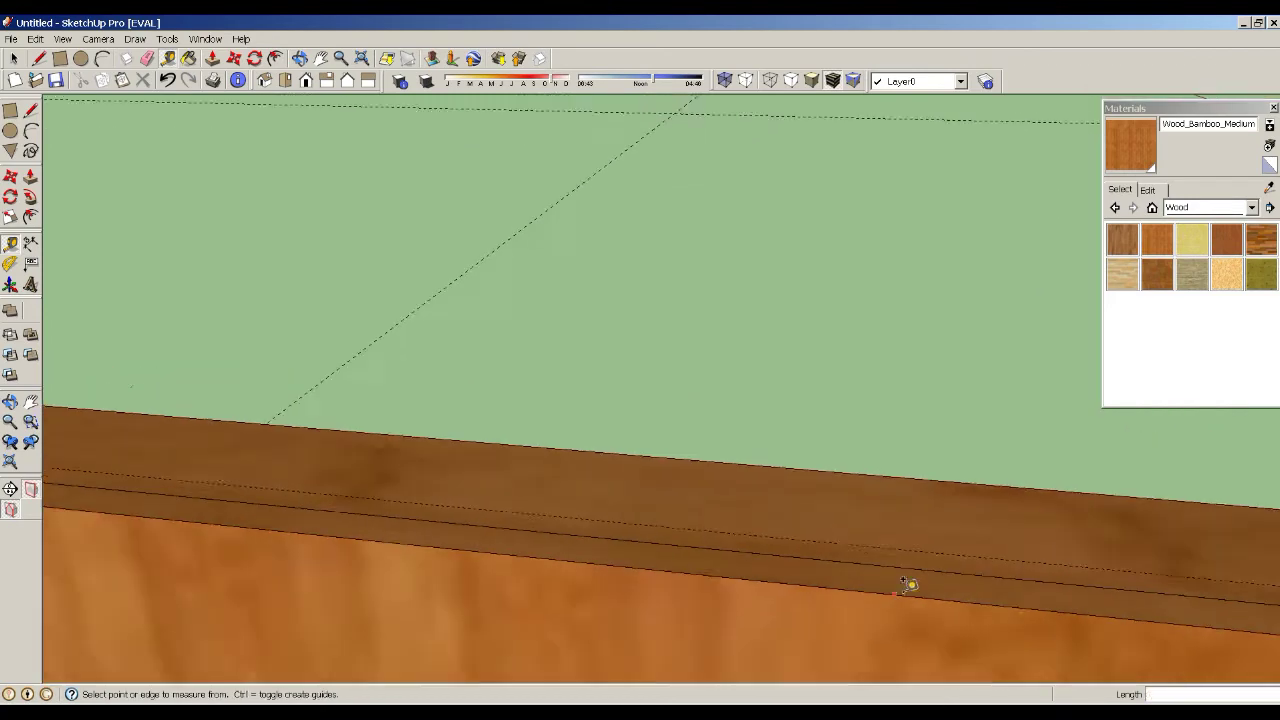
{"action": "scroll", "coordinate": [914, 580], "scroll_direction": "down", "scroll_amount": 3}
{"action": "scroll", "coordinate": [301, 498], "scroll_direction": "up", "scroll_amount": 3}
{"action": "scroll", "coordinate": [301, 498], "scroll_direction": "up", "scroll_amount": 2}
- Copy the rail edge inward to mark a narrow glass slot along the bottom rail
{"action": "key", "text": "space"}
{"action": "left_click", "coordinate": [260, 516]}
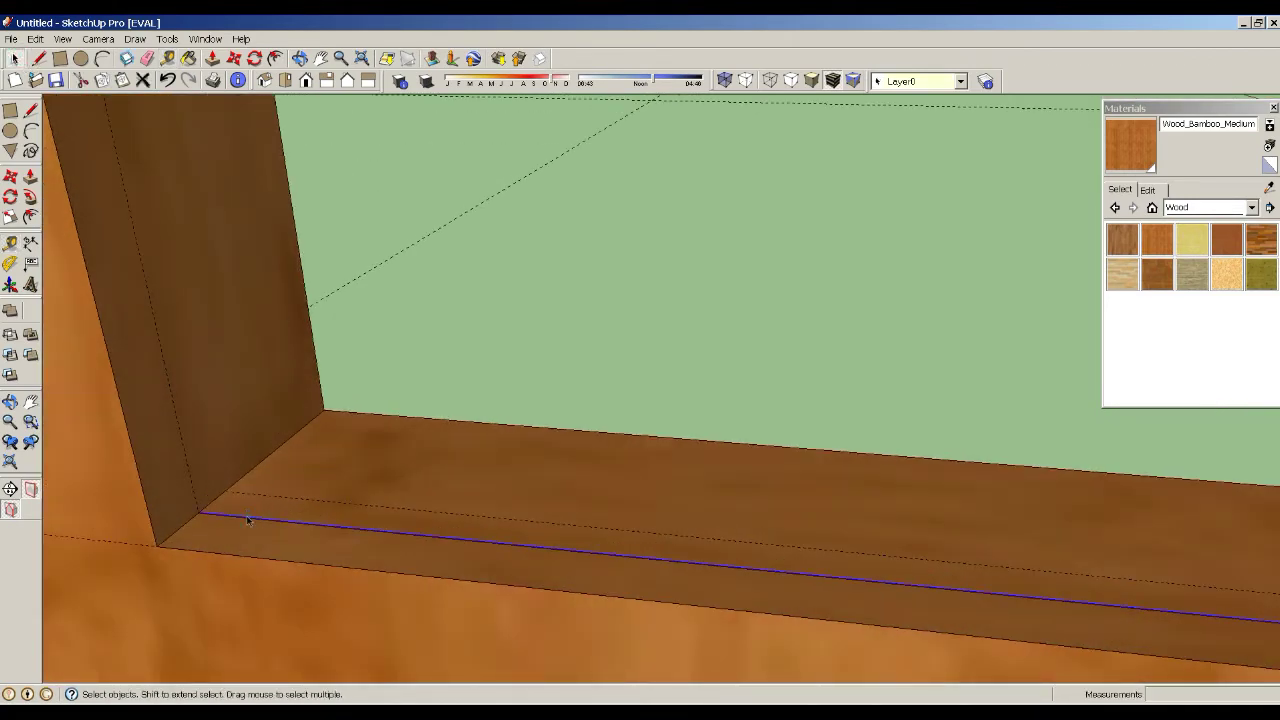
{"action": "key", "text": "m"}
{"action": "key", "text": "ctrl"}
{"action": "left_click", "coordinate": [267, 510]}
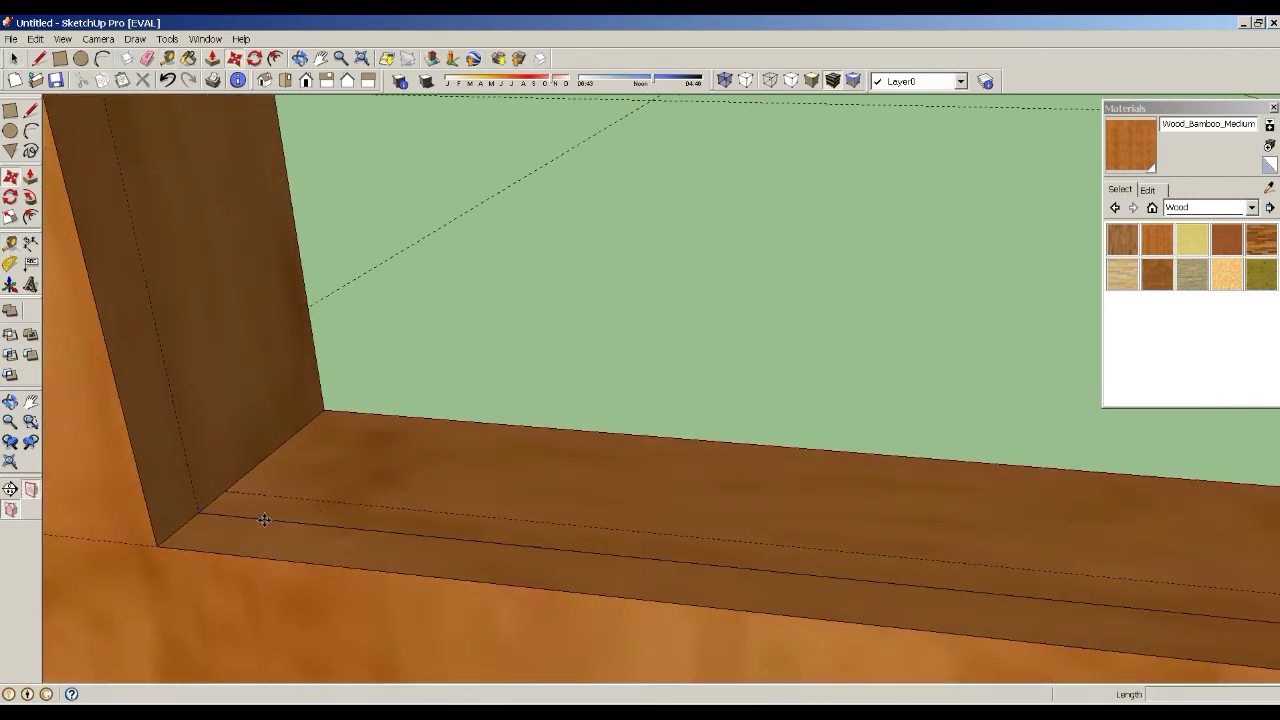
{"action": "left_click", "coordinate": [289, 514]}
{"action": "key", "text": "p"}
{"action": "scroll", "coordinate": [289, 514], "scroll_direction": "down", "scroll_amount": 3}
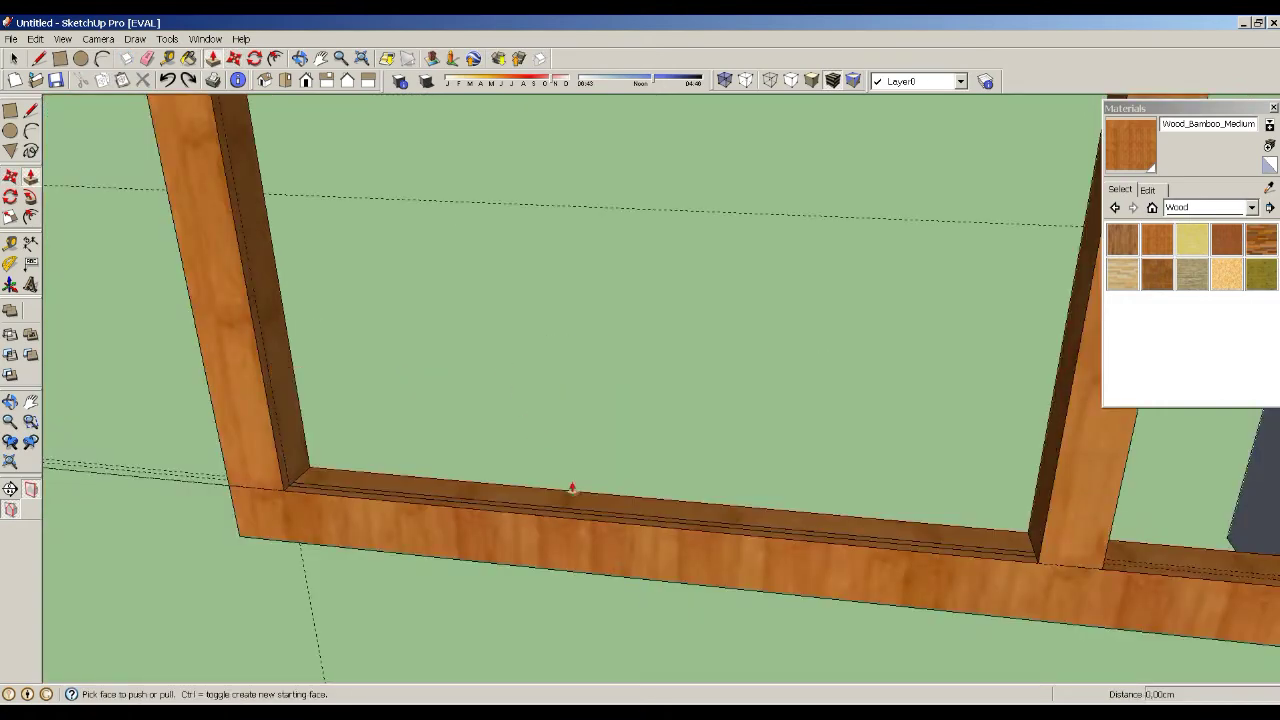
{"action": "scroll", "coordinate": [597, 526], "scroll_direction": "up", "scroll_amount": 2}
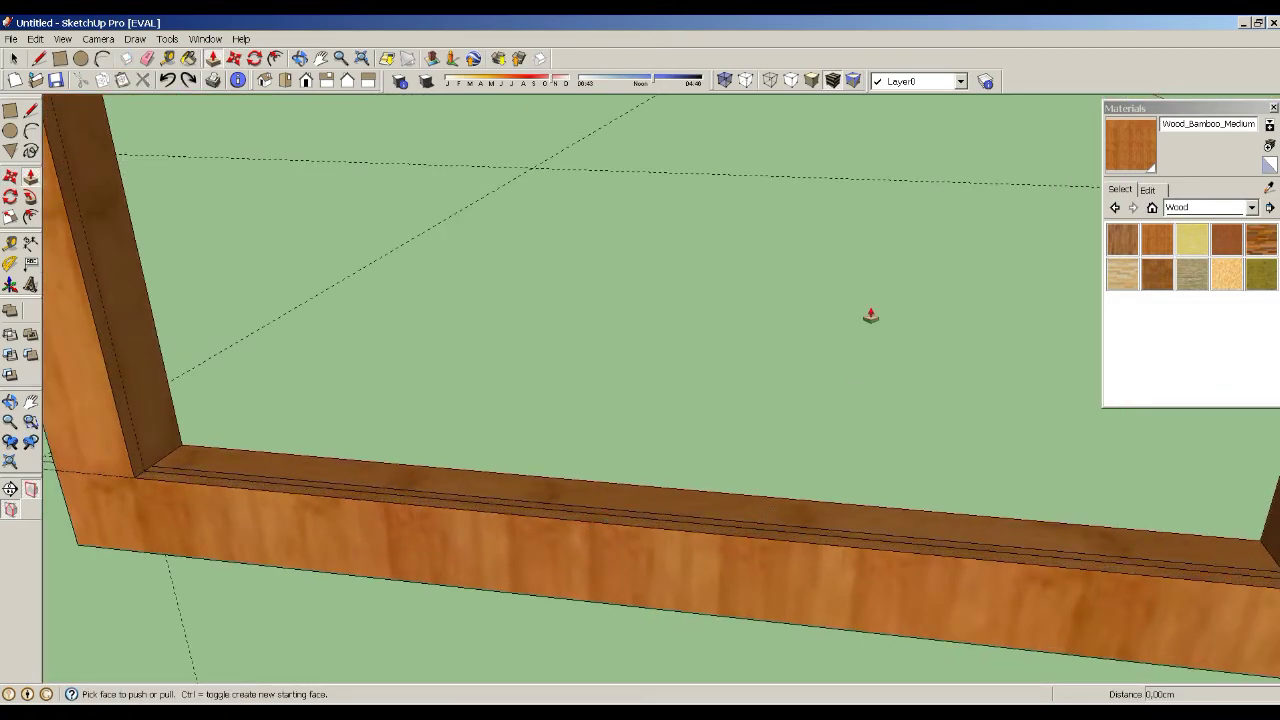
- Pick Translucent_Glass_Sky and pull the slot strip up to the frame top as glass
{"action": "left_click", "coordinate": [1225, 208]}
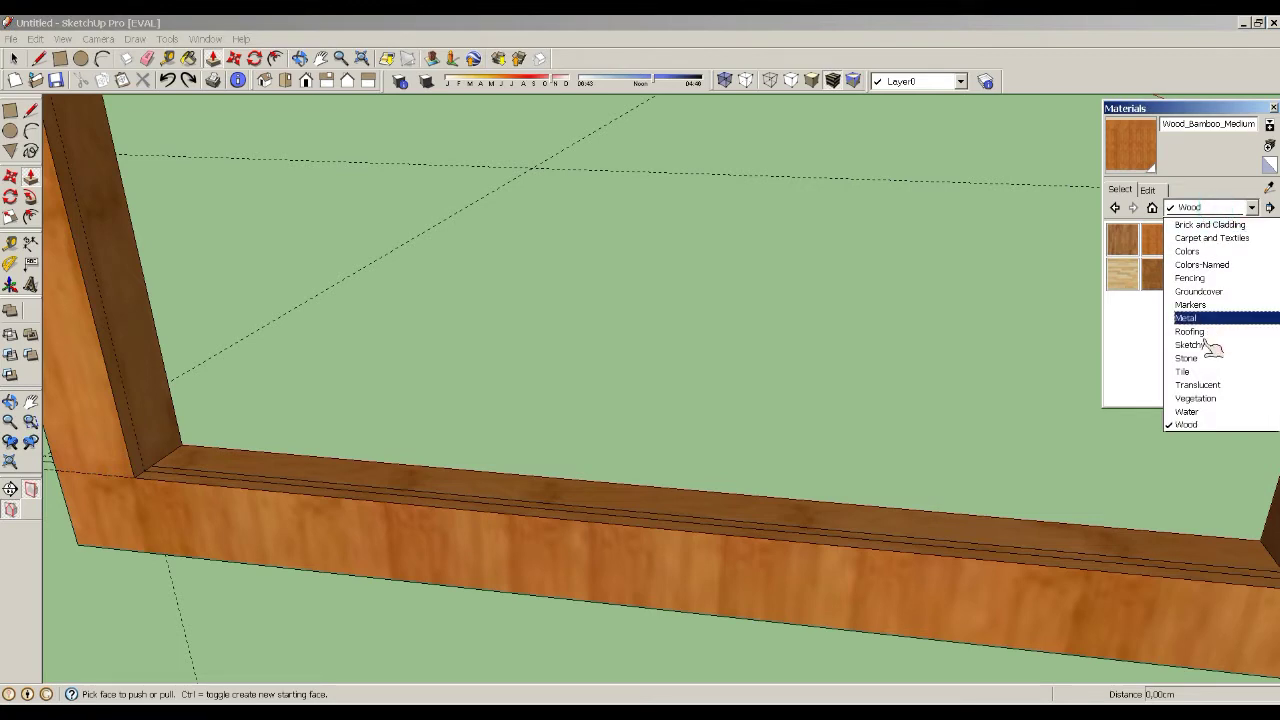
{"action": "left_click", "coordinate": [1212, 390]}
{"action": "left_click", "coordinate": [1192, 274]}
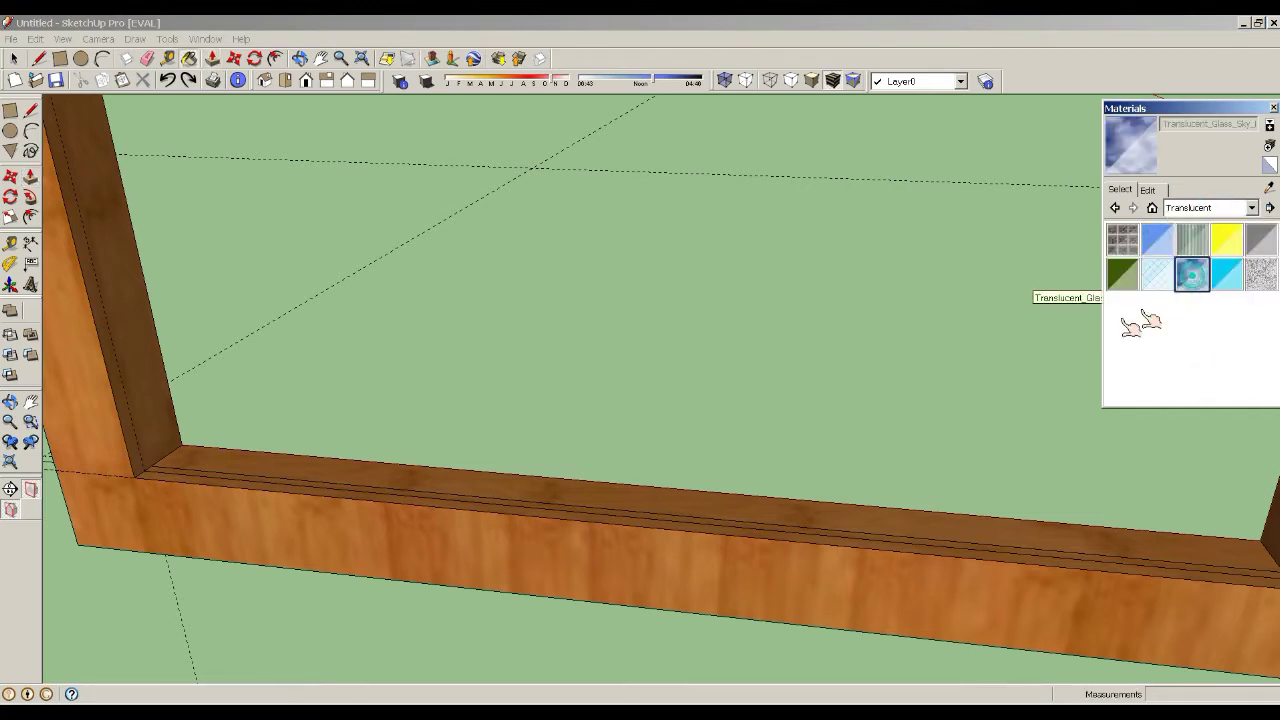
{"action": "key", "text": "space"}
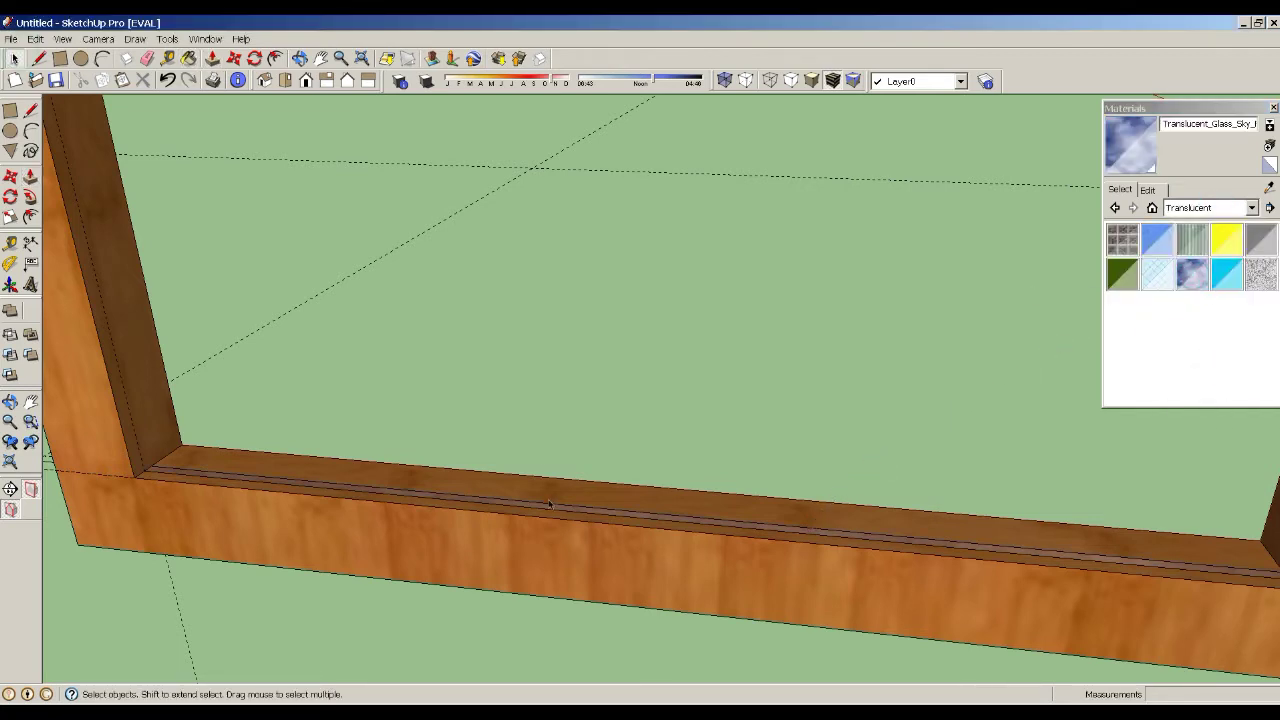
{"action": "left_click", "coordinate": [30, 176]}
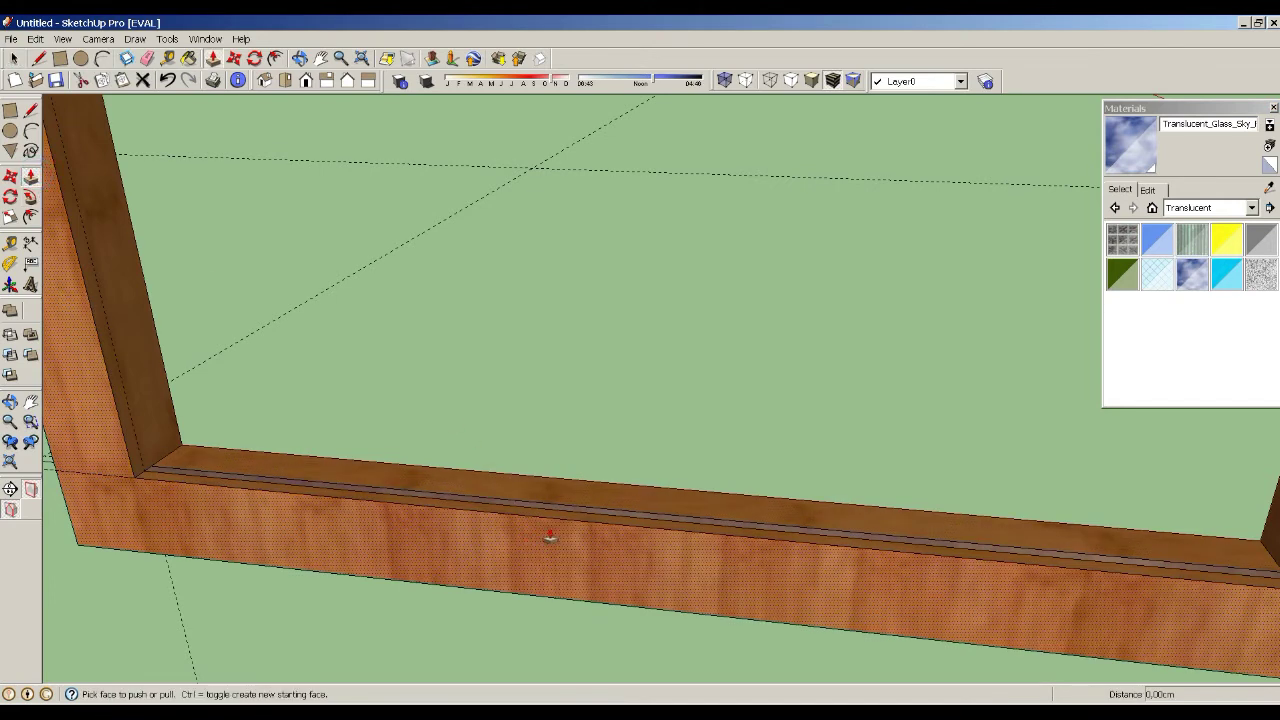
{"action": "left_click", "coordinate": [558, 518]}
{"action": "left_click", "coordinate": [594, 177]}
{"action": "scroll", "coordinate": [594, 177], "scroll_direction": "down", "scroll_amount": 4}
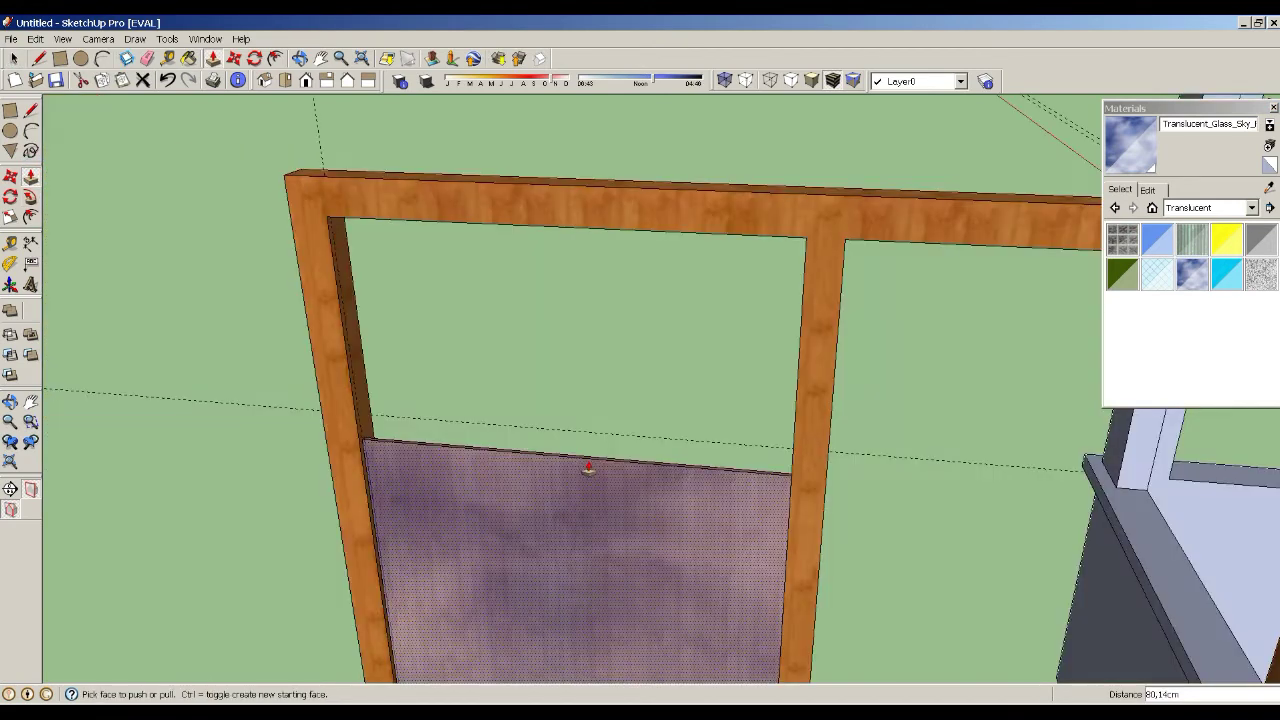
{"action": "left_click", "coordinate": [590, 466]}
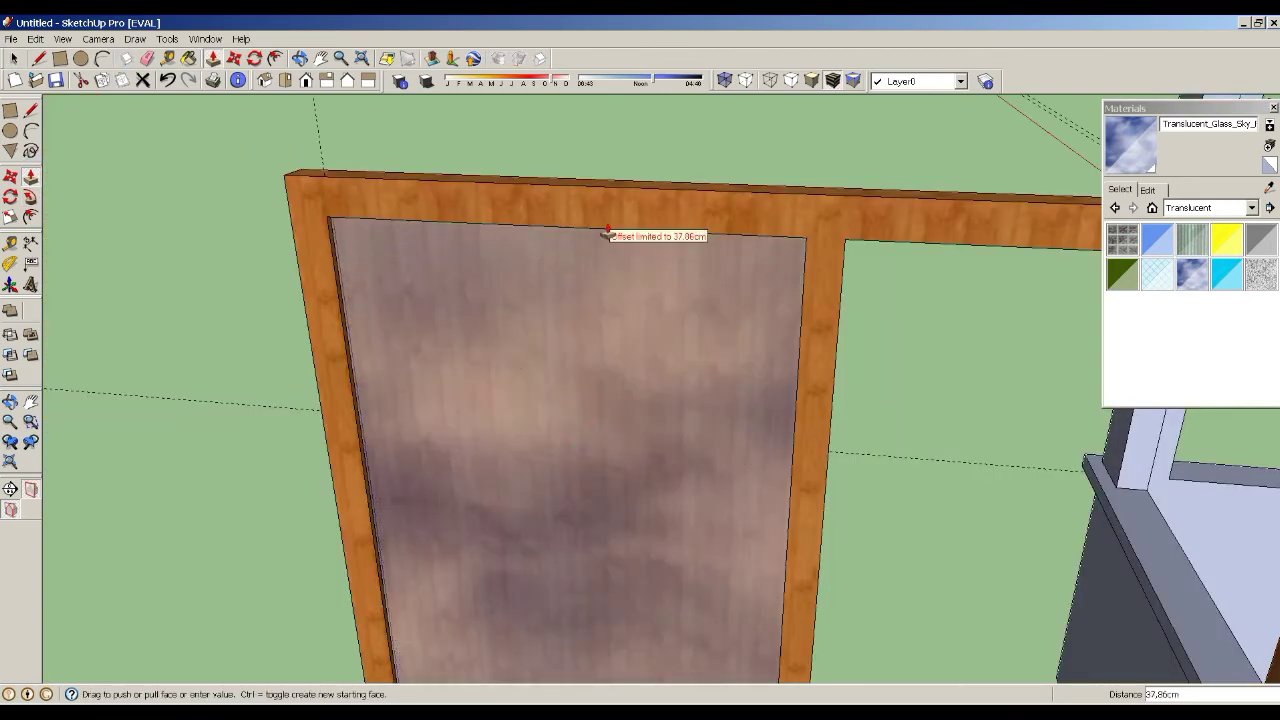
{"action": "scroll", "coordinate": [440, 296], "scroll_direction": "down", "scroll_amount": 2}
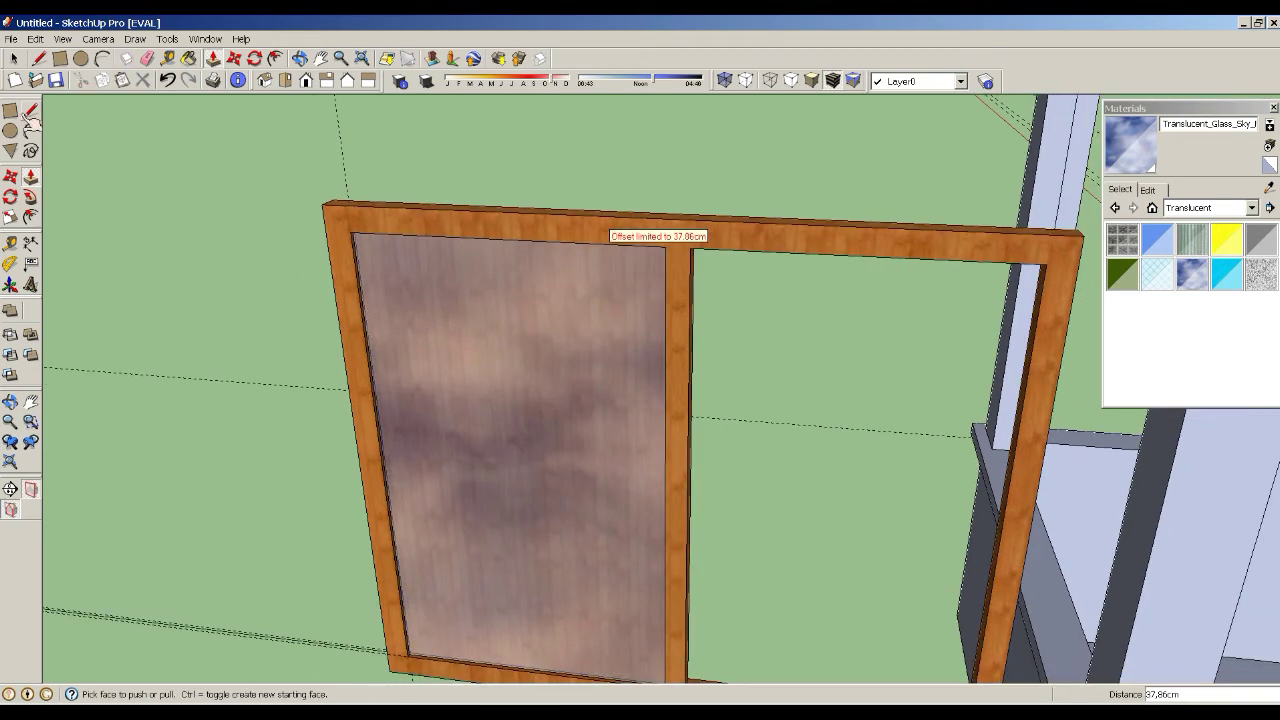
- Select the new glass panel in the left opening for moving
{"action": "left_click", "coordinate": [14, 58]}
{"action": "scroll", "coordinate": [623, 471], "scroll_direction": "up", "scroll_amount": 1}
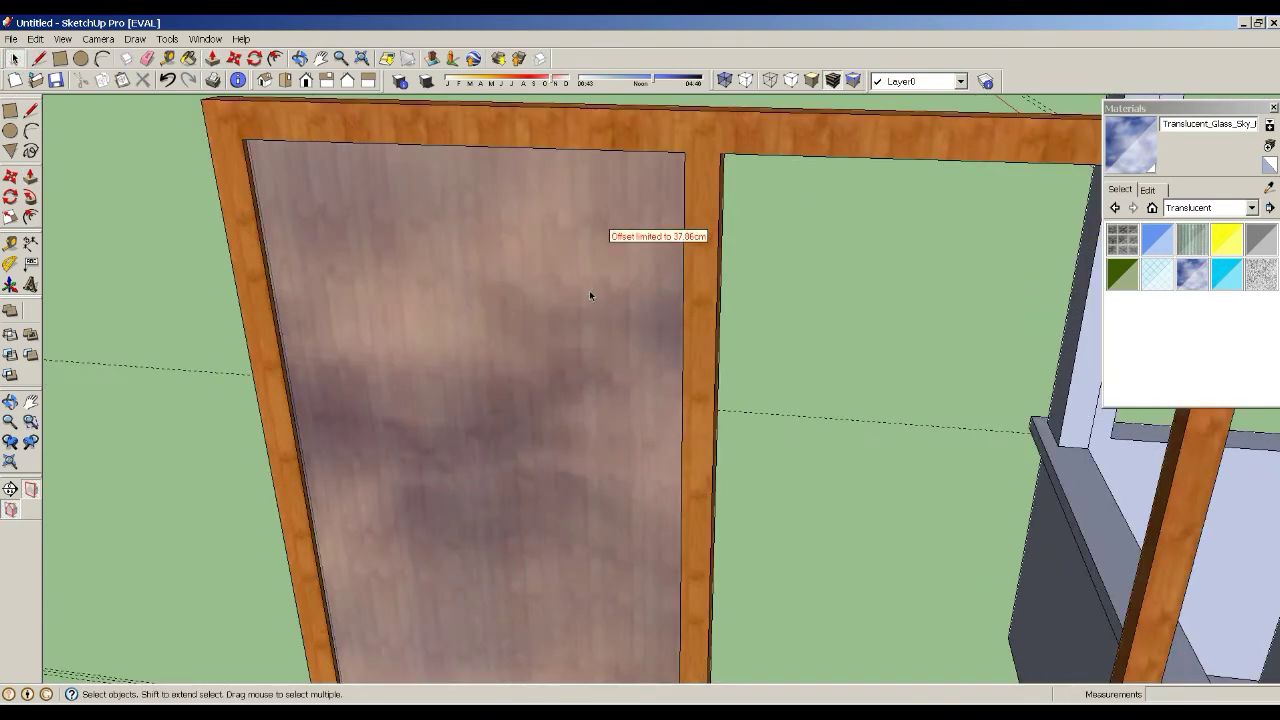
{"action": "scroll", "coordinate": [589, 294], "scroll_direction": "down", "scroll_amount": 3}
{"action": "scroll", "coordinate": [689, 500], "scroll_direction": "up", "scroll_amount": 1}
{"action": "scroll", "coordinate": [580, 443], "scroll_direction": "up", "scroll_amount": 2}
{"action": "scroll", "coordinate": [509, 471], "scroll_direction": "up", "scroll_amount": 1}
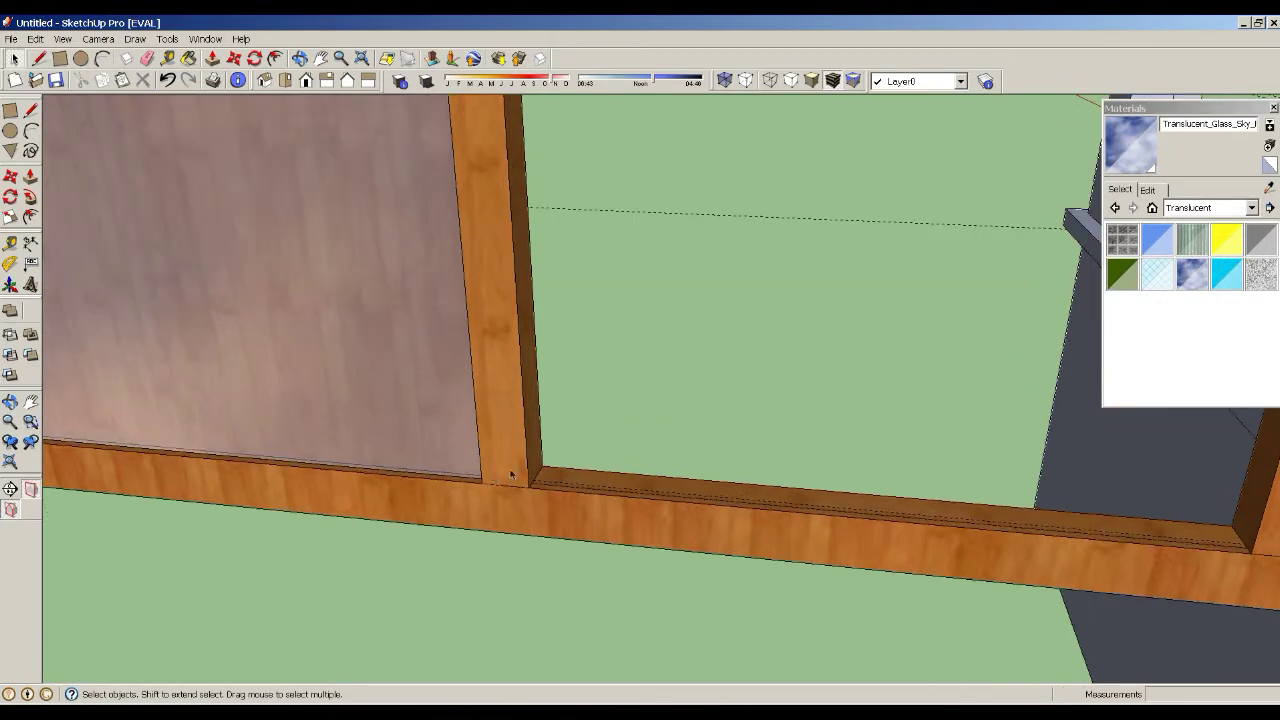
{"action": "scroll", "coordinate": [492, 478], "scroll_direction": "up", "scroll_amount": 1}
{"action": "scroll", "coordinate": [492, 478], "scroll_direction": "up", "scroll_amount": 1}
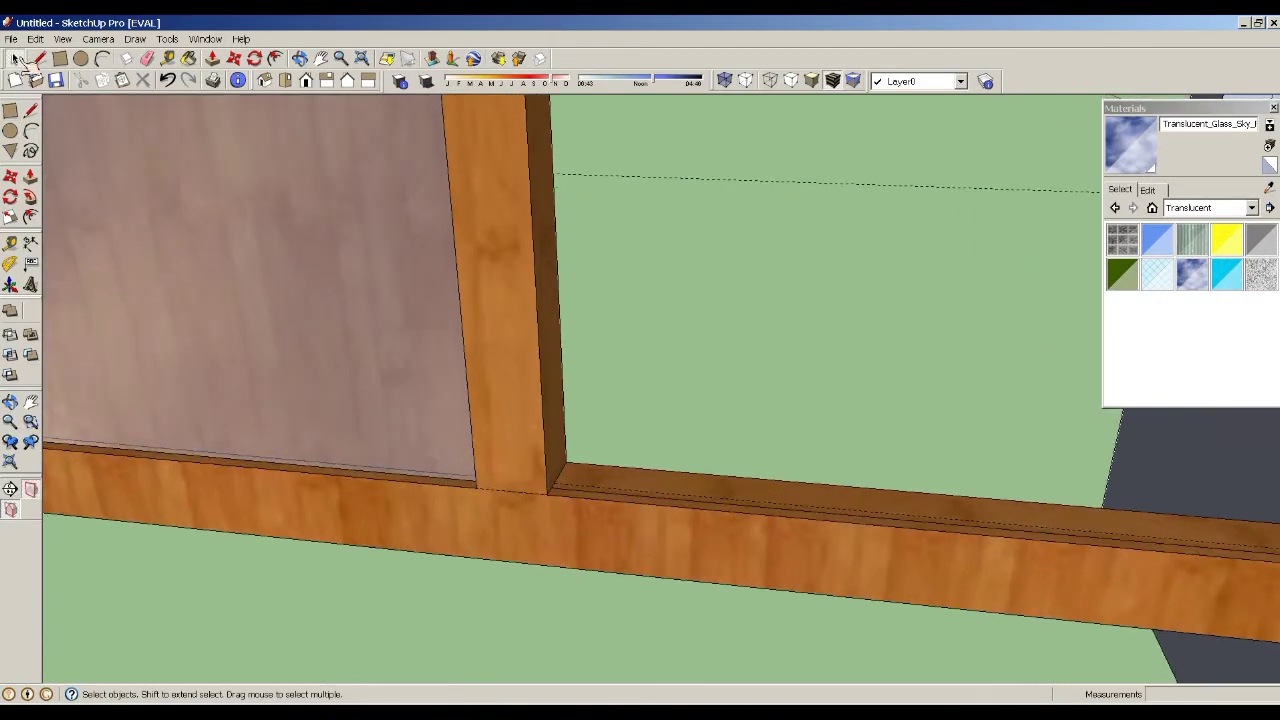
{"action": "left_click", "coordinate": [14, 58]}
{"action": "left_click", "coordinate": [410, 439]}
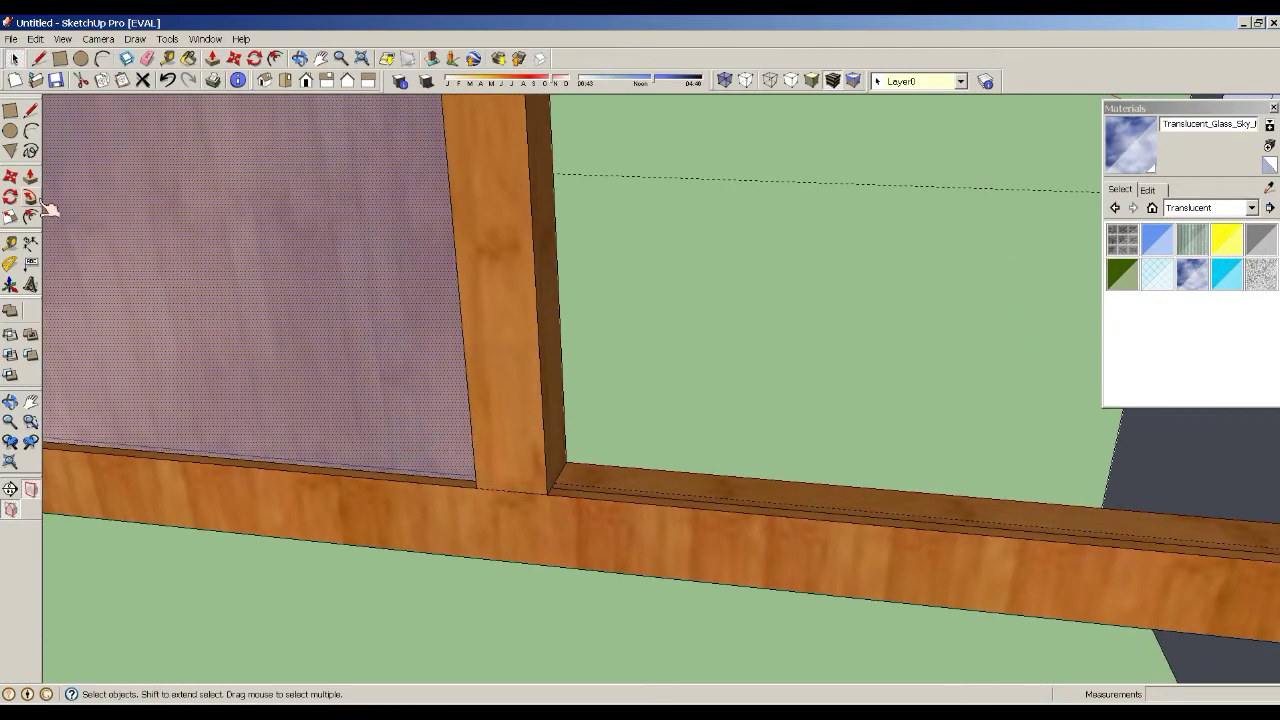
{"action": "left_click", "coordinate": [10, 175]}
{"action": "scroll", "coordinate": [409, 431], "scroll_direction": "down", "scroll_amount": 1}
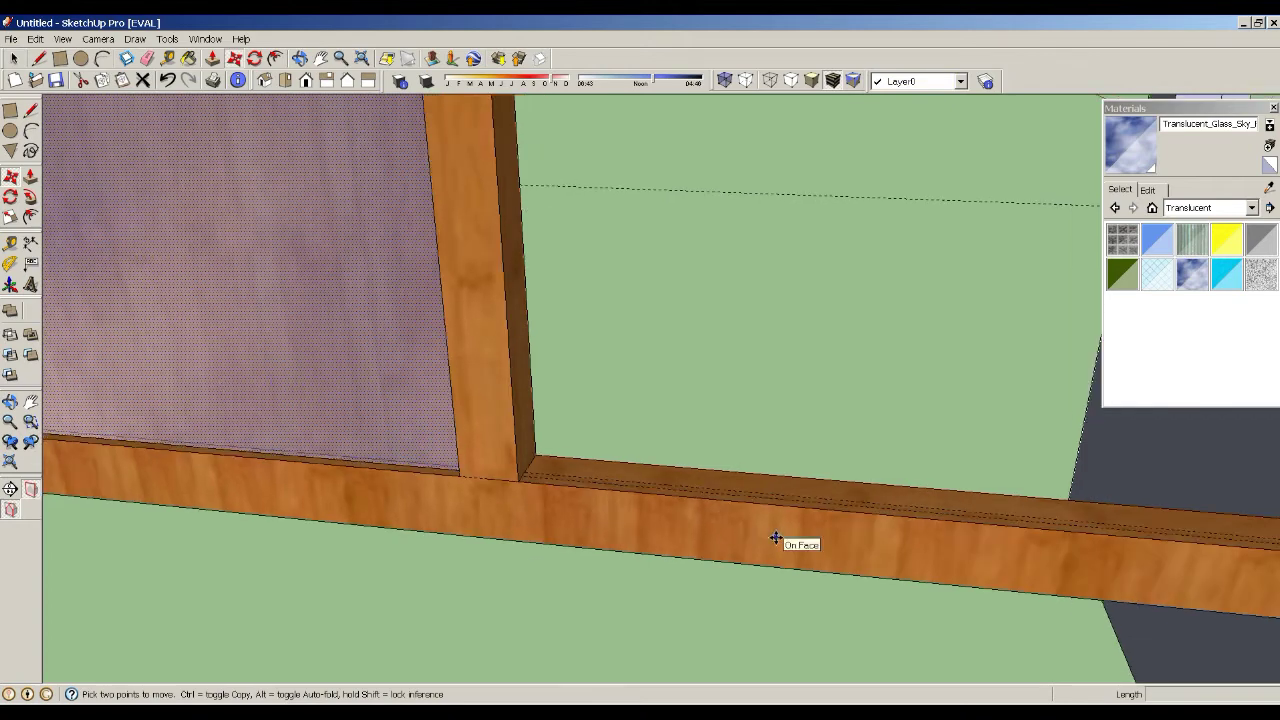
- Copy the glass panel into the frame's right opening
{"action": "scroll", "coordinate": [775, 538], "scroll_direction": "down", "scroll_amount": 2}
{"action": "key", "text": "ctrl"}
{"action": "left_click", "coordinate": [130, 370]}
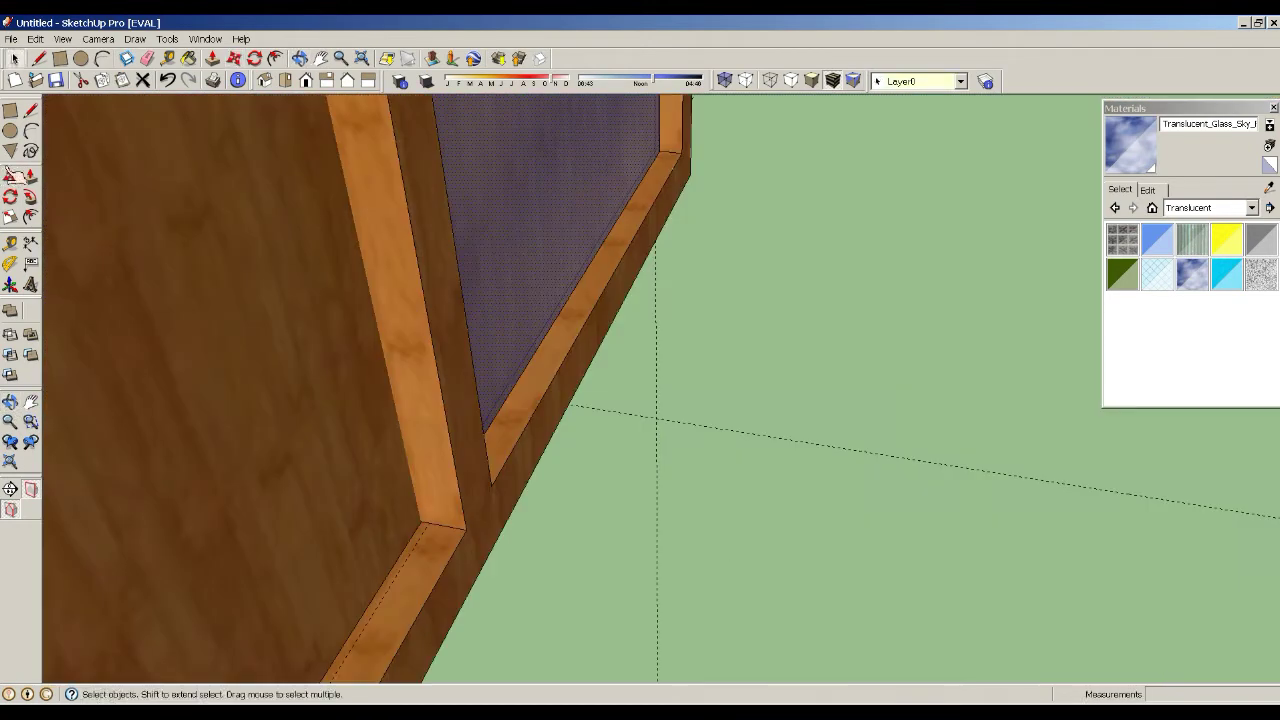
{"action": "mouse_move", "coordinate": [1068, 437]}
{"action": "middle_mouse_down"}
{"action": "mouse_move", "coordinate": [432, 520]}
{"action": "mouse_move", "coordinate": [300, 450]}
{"action": "middle_mouse_up"}
{"action": "left_click", "coordinate": [432, 520]}
{"action": "key", "text": "space"}
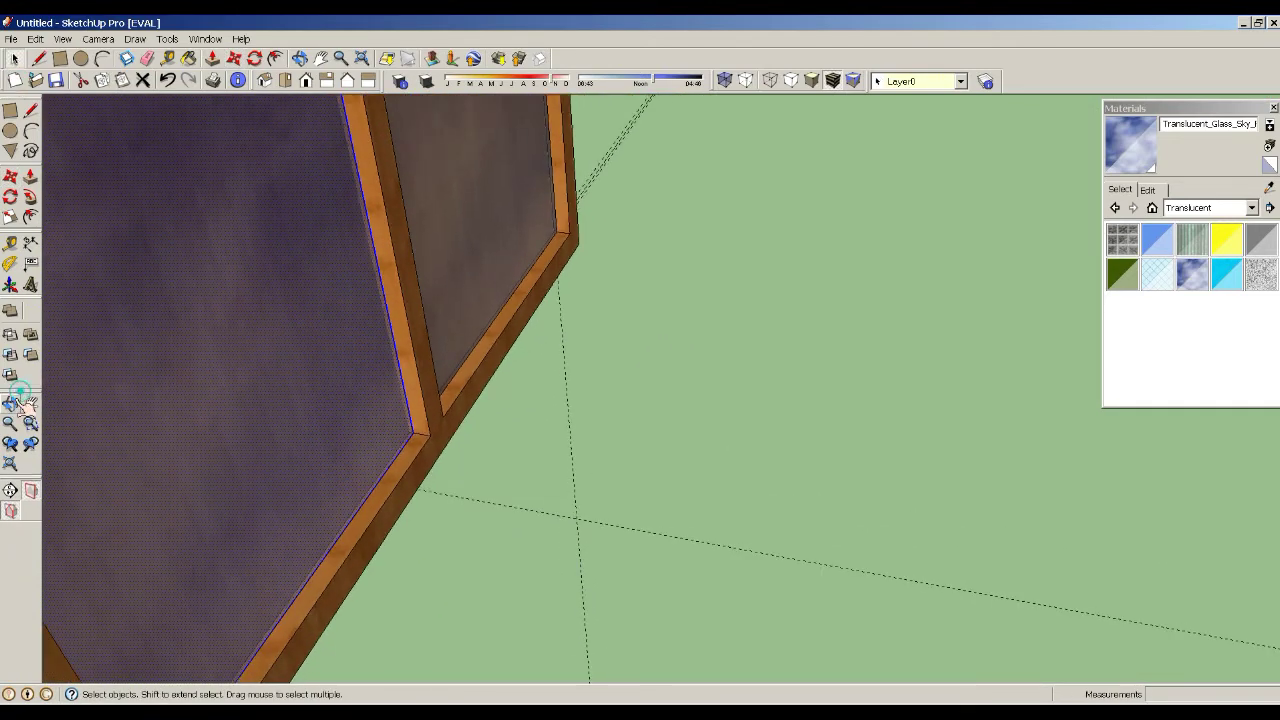
- Face the window, select both glass panes and open the Materials Edit tab
{"action": "left_click", "coordinate": [10, 403]}
{"action": "left_click_drag", "start_coordinate": [209, 363], "coordinate": [644, 421]}
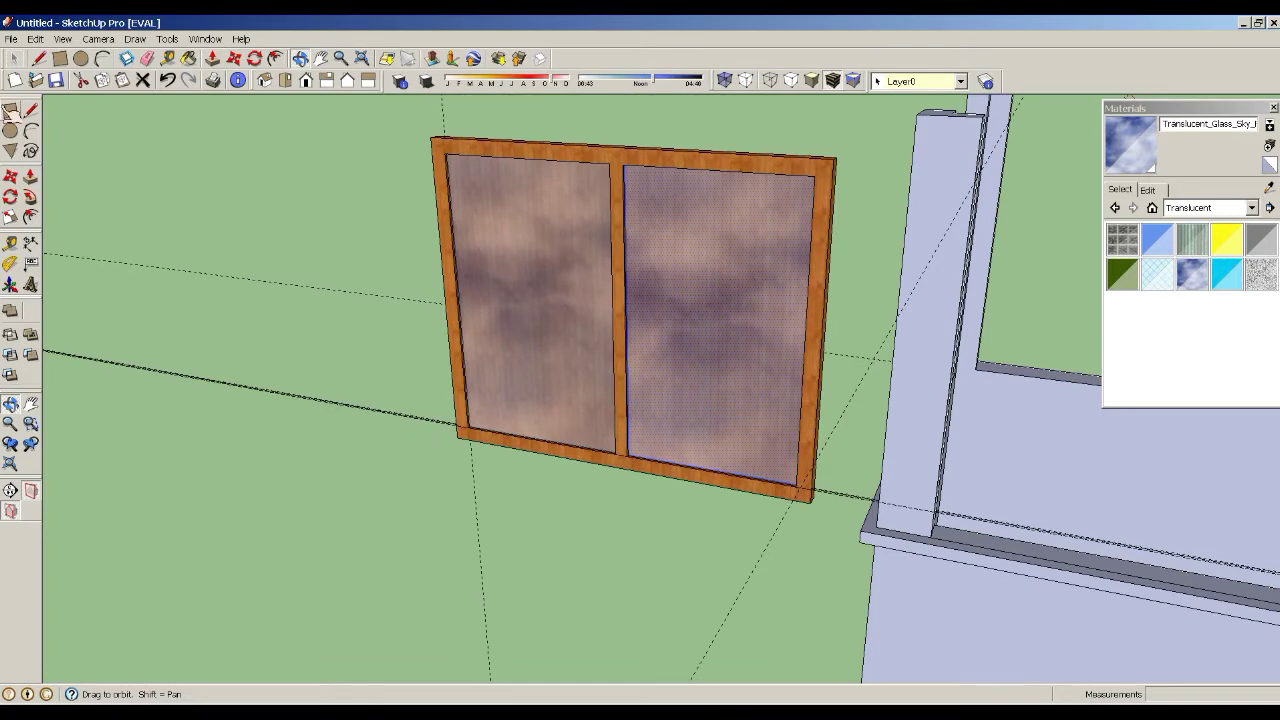
{"action": "left_click", "coordinate": [14, 58]}
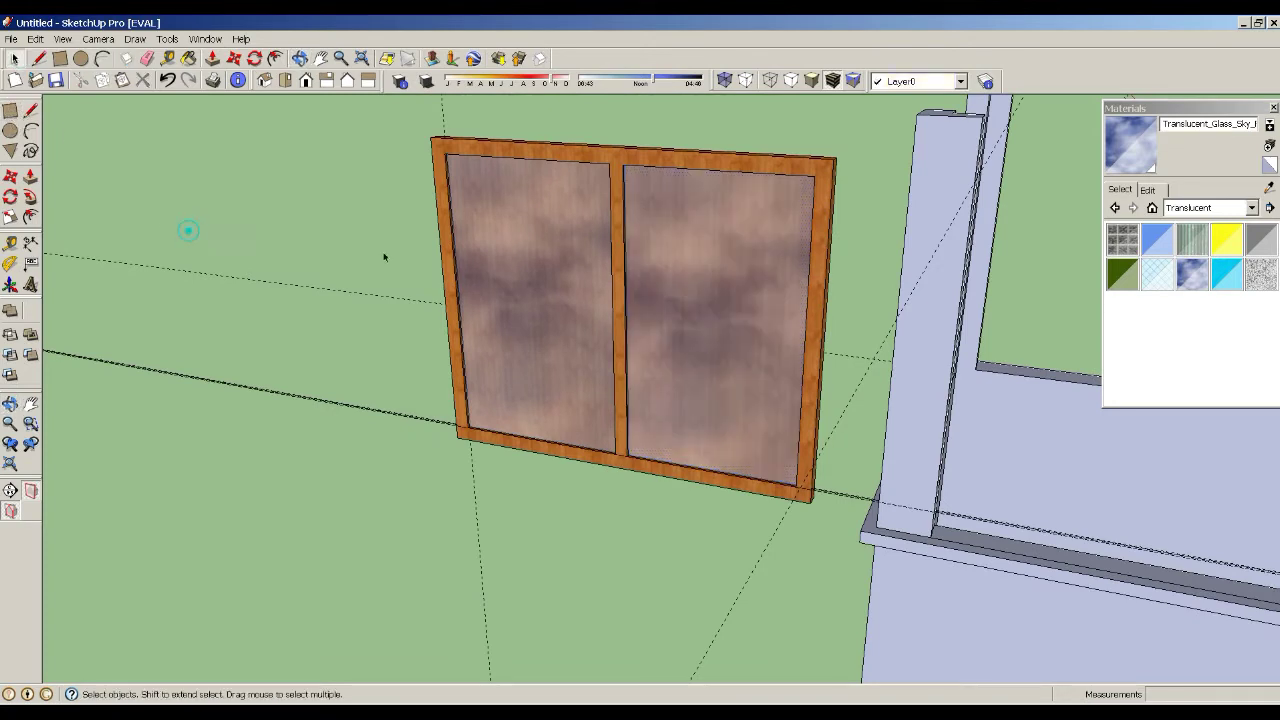
{"action": "left_click", "coordinate": [530, 296]}
{"action": "left_click", "coordinate": [690, 302]}
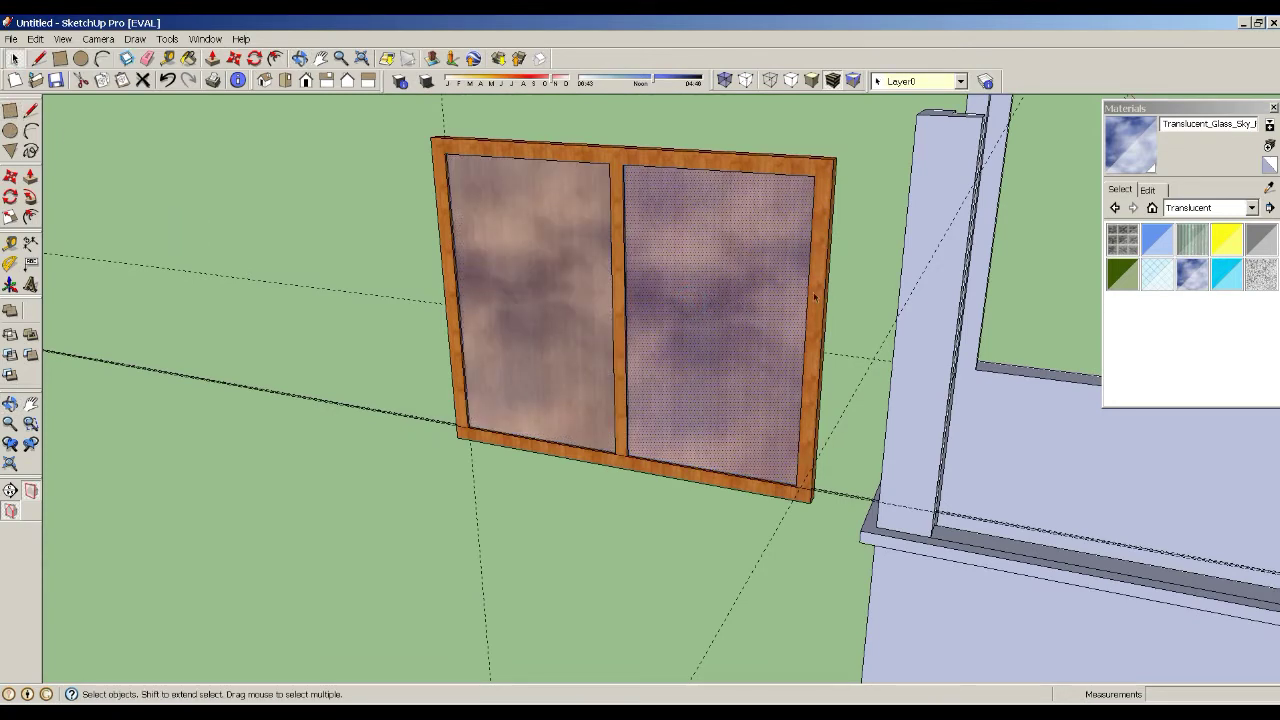
{"action": "left_click", "coordinate": [1150, 191]}
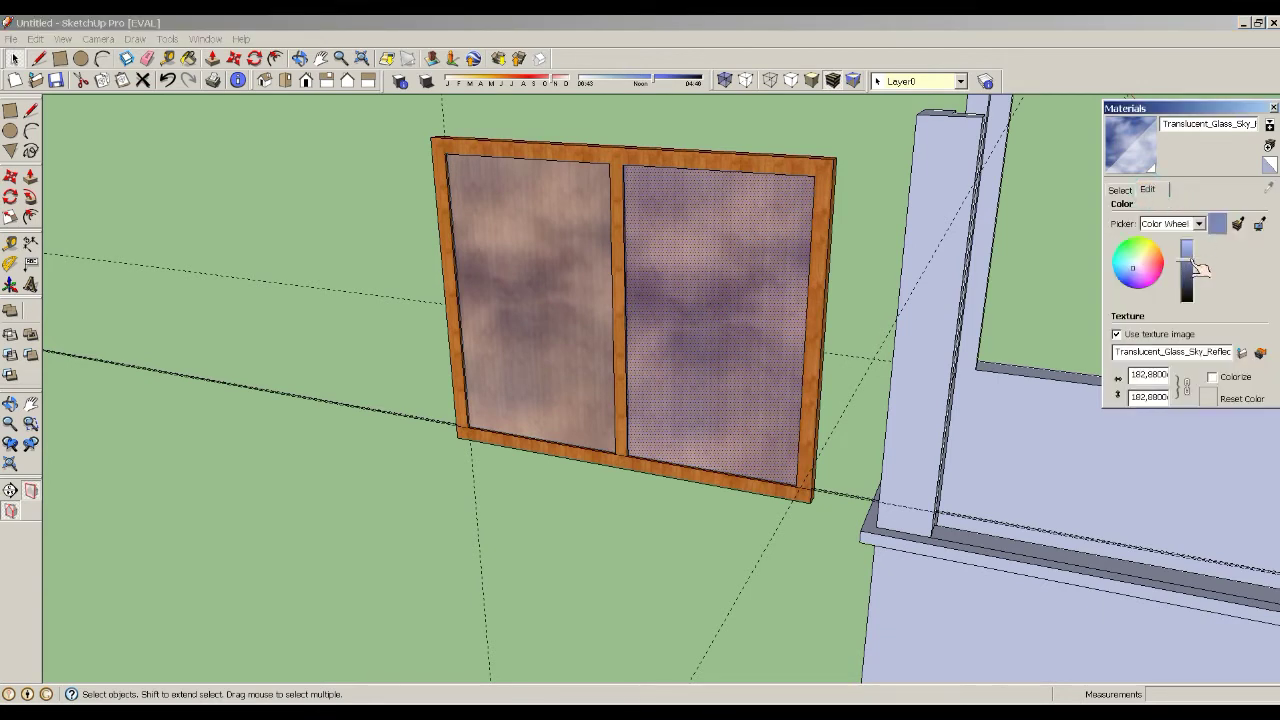
- Raise the glass material's brightness for a brighter, bluer sky tint
{"action": "left_click_drag", "start_coordinate": [1197, 265], "coordinate": [1192, 246]}
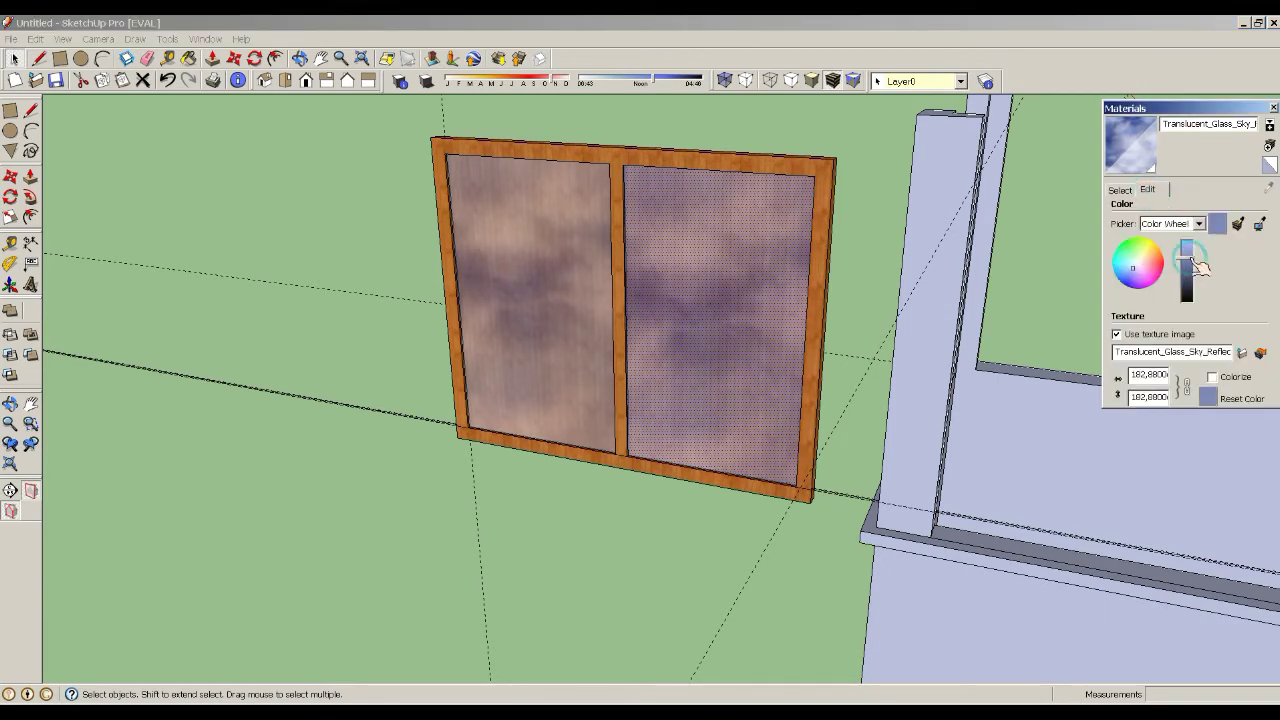
{"action": "left_click", "coordinate": [1264, 227]}
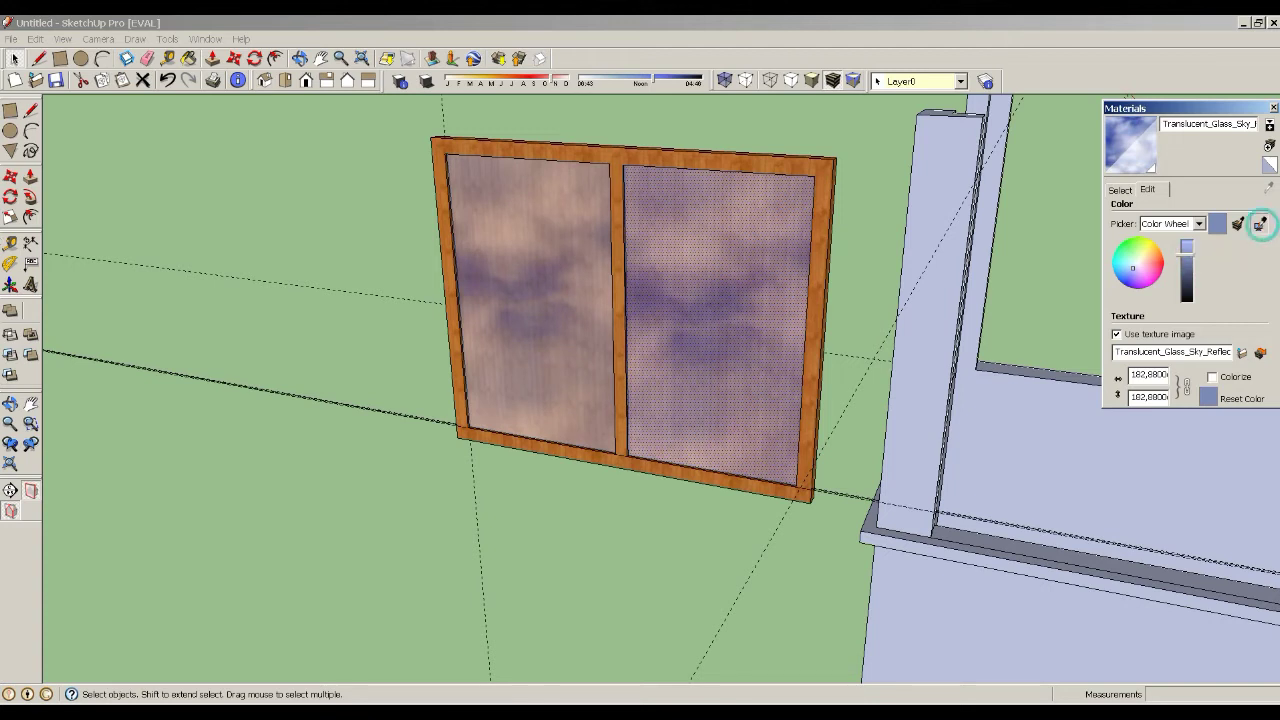
{"action": "left_click_drag", "start_coordinate": [1193, 246], "coordinate": [1198, 257]}
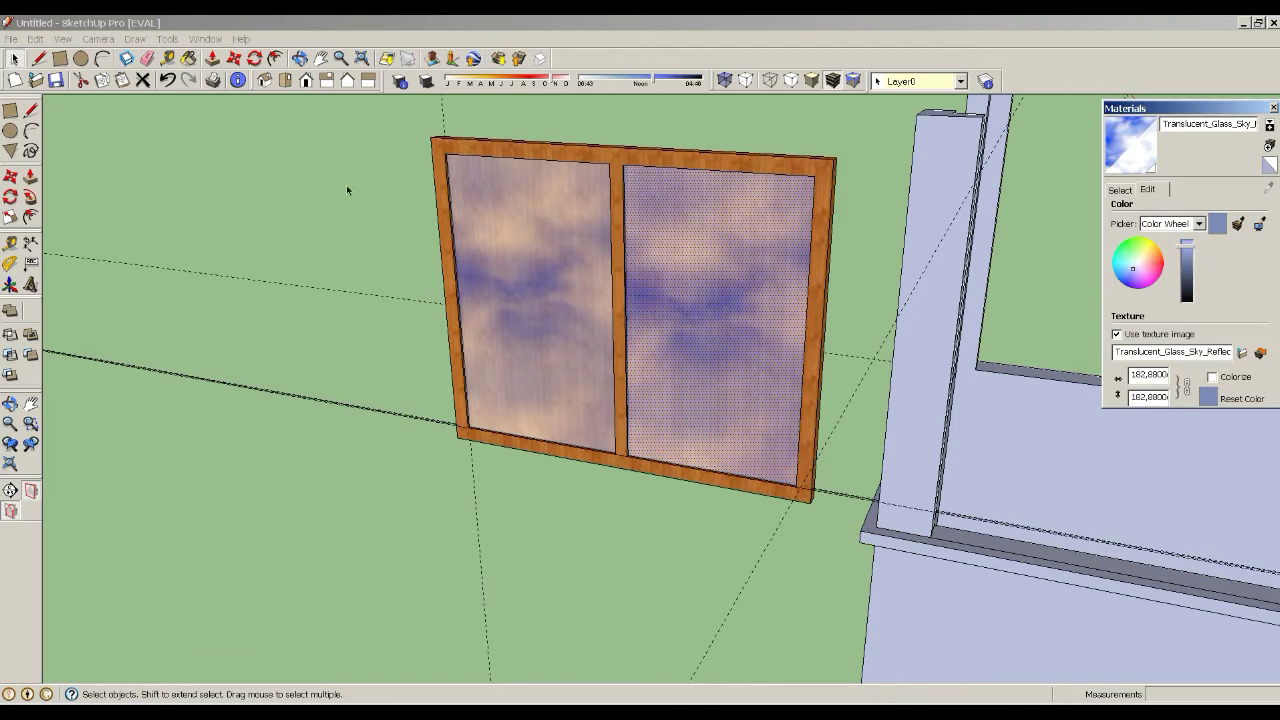
- Erase the stray dashed guide lines and box-select the whole window
{"action": "middle_click_drag", "start_coordinate": [576, 268], "coordinate": [678, 344]}
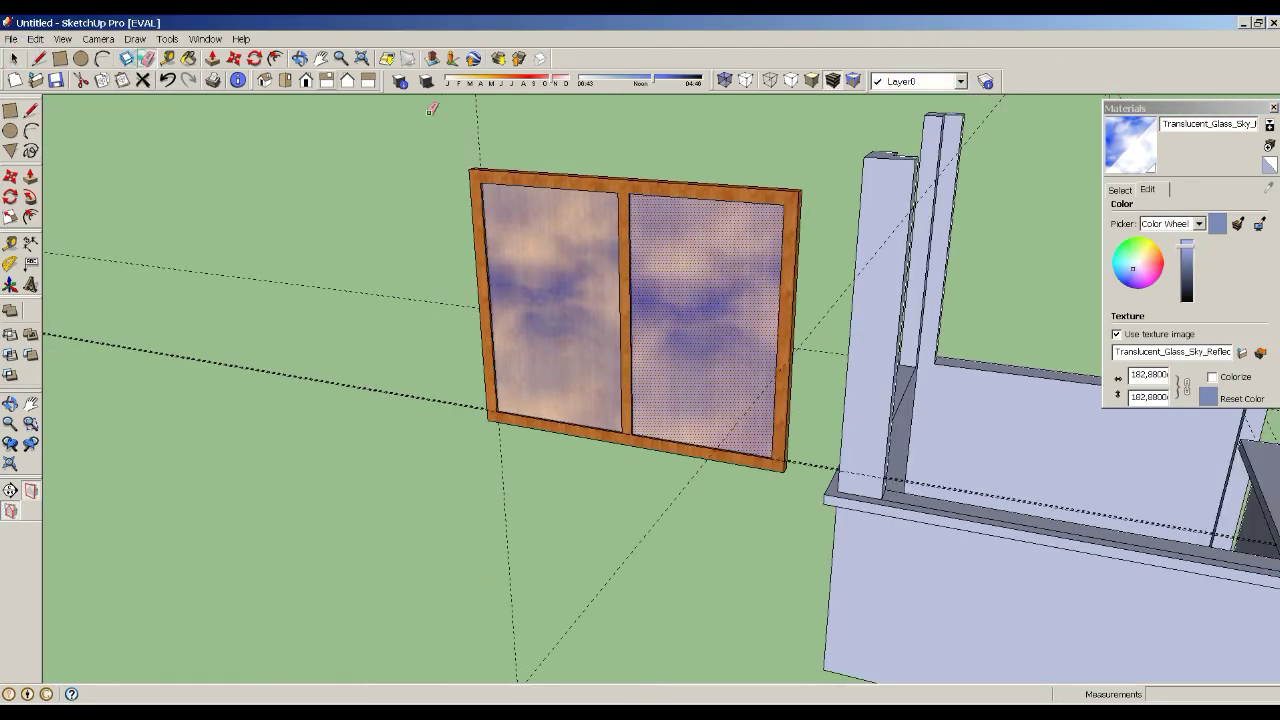
{"action": "left_click", "coordinate": [147, 58]}
{"action": "left_click", "coordinate": [480, 119]}
{"action": "left_click_drag", "start_coordinate": [403, 281], "coordinate": [366, 414]}
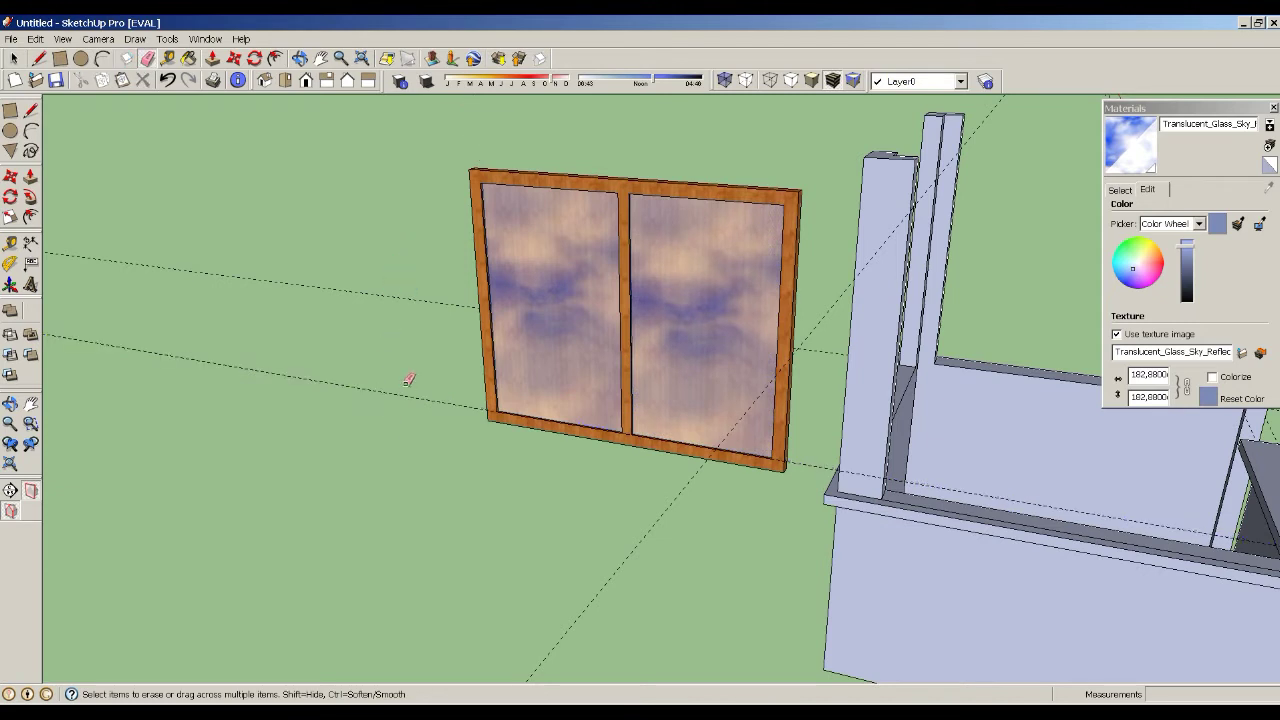
{"action": "left_click", "coordinate": [409, 350]}
{"action": "left_click", "coordinate": [421, 285]}
{"action": "left_click", "coordinate": [647, 560]}
{"action": "left_click", "coordinate": [15, 58]}
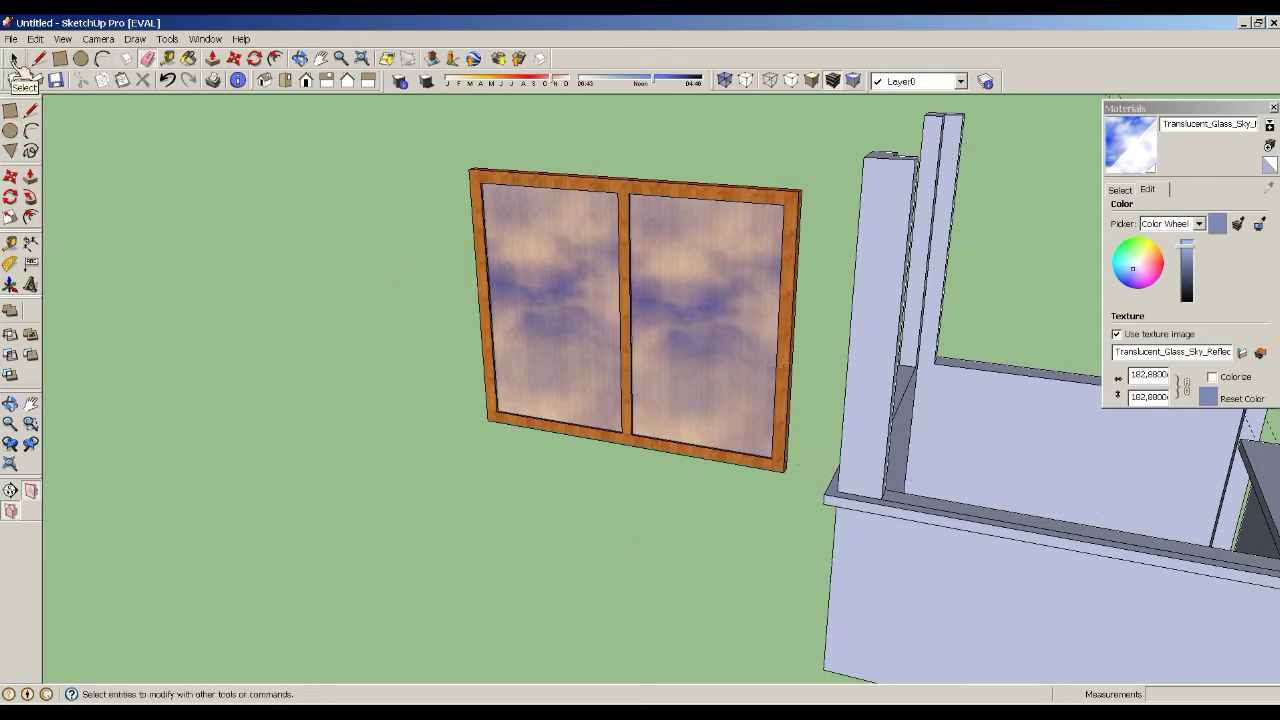
{"action": "left_click_drag", "start_coordinate": [391, 146], "coordinate": [810, 490]}
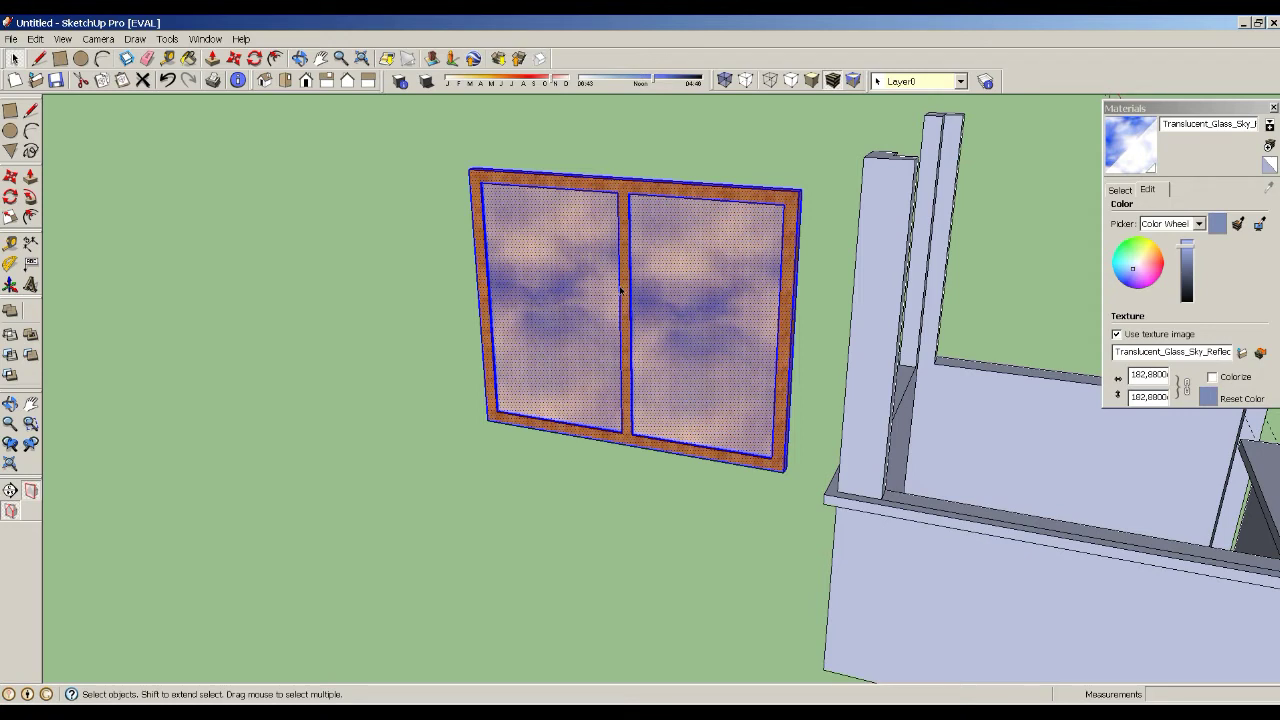
- Make the selected window pieces into one group
{"action": "right_click", "coordinate": [620, 290]}
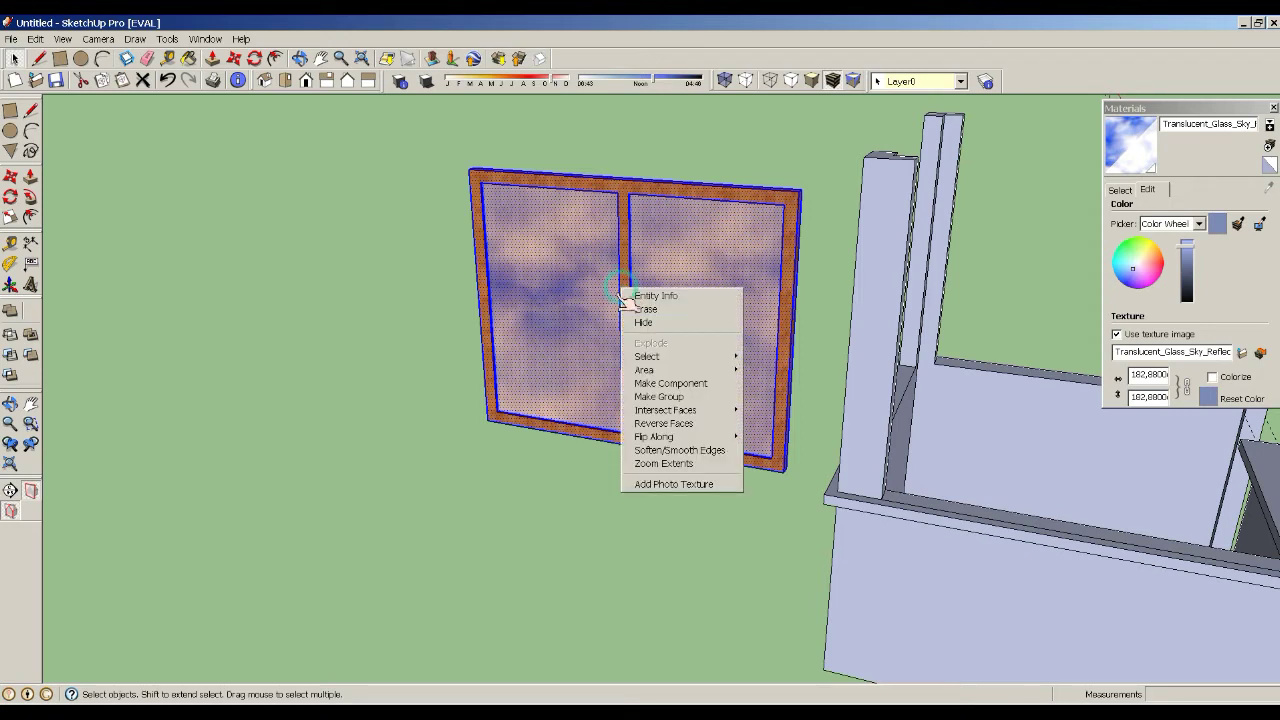
{"action": "left_click", "coordinate": [664, 400]}
{"action": "scroll", "coordinate": [654, 403], "scroll_direction": "down", "scroll_amount": 2}
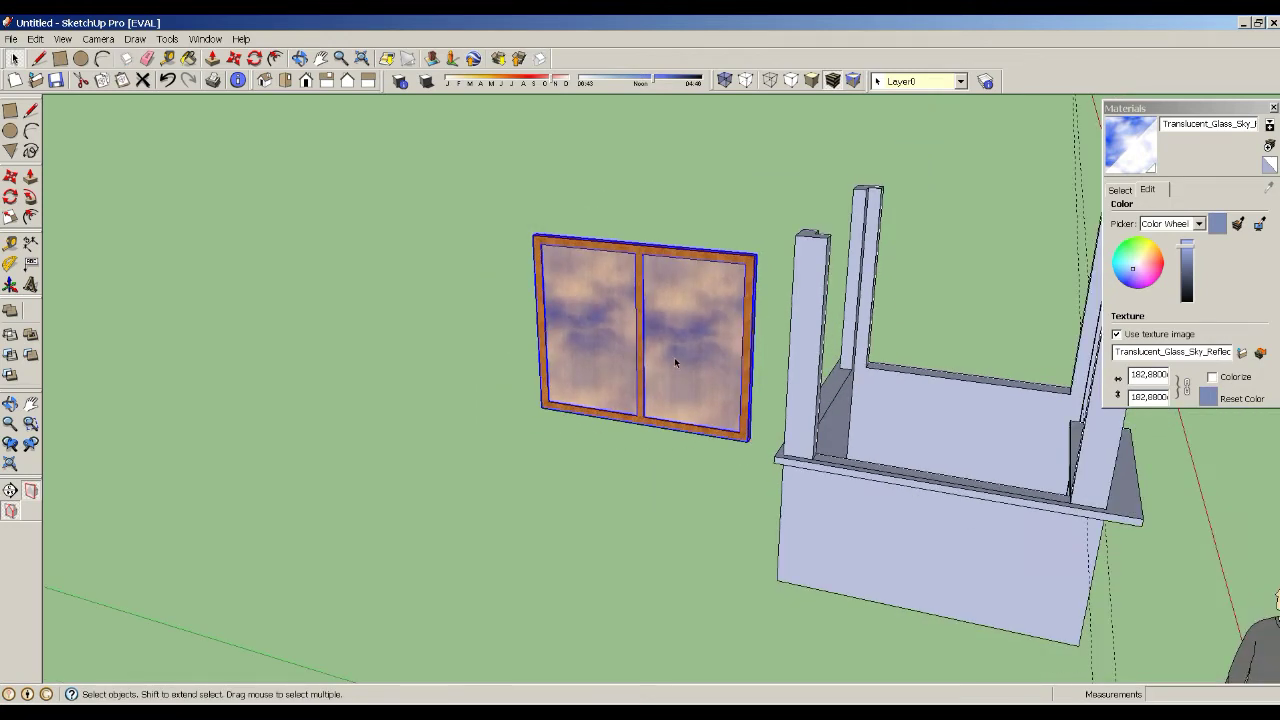
{"action": "scroll", "coordinate": [1149, 514], "scroll_direction": "up", "scroll_amount": 2}
{"action": "scroll", "coordinate": [1143, 551], "scroll_direction": "up", "scroll_amount": 1}
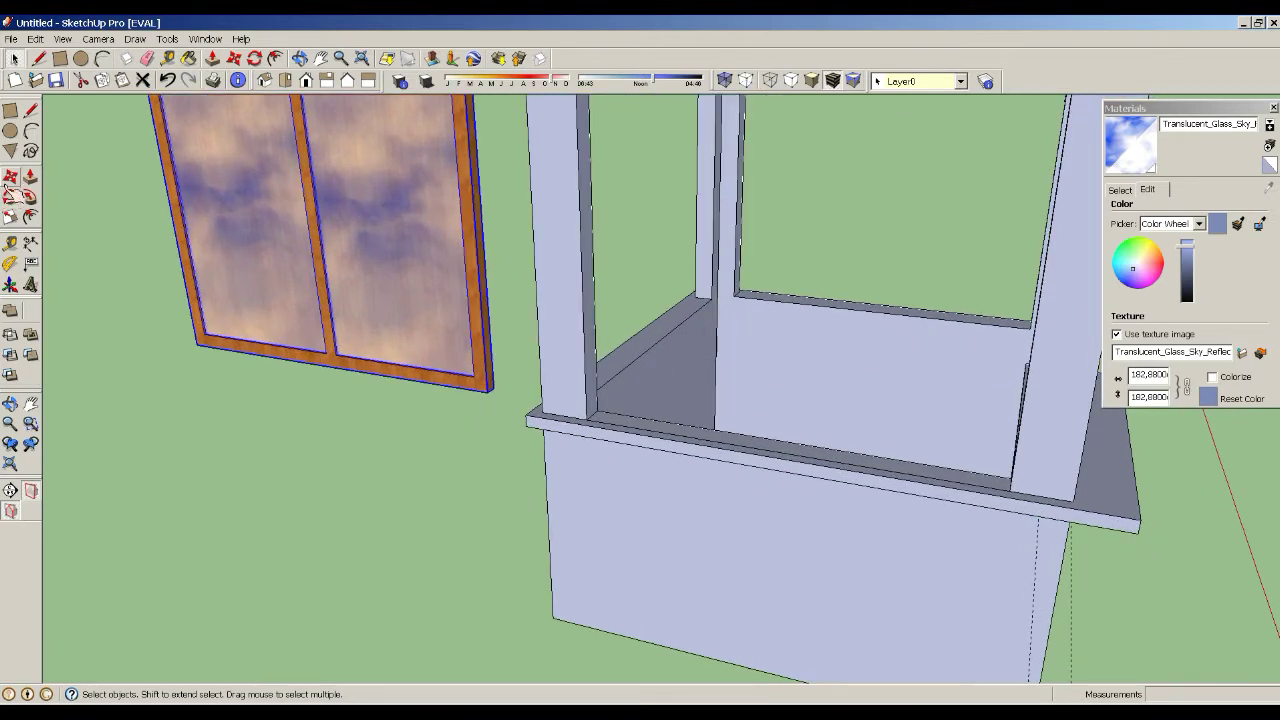
- Move the window group by its corner into the wall between the posts, onto the ledge
{"action": "left_click", "coordinate": [10, 176]}
{"action": "left_click", "coordinate": [501, 392]}
{"action": "scroll", "coordinate": [515, 380], "scroll_direction": "up", "scroll_amount": 2}
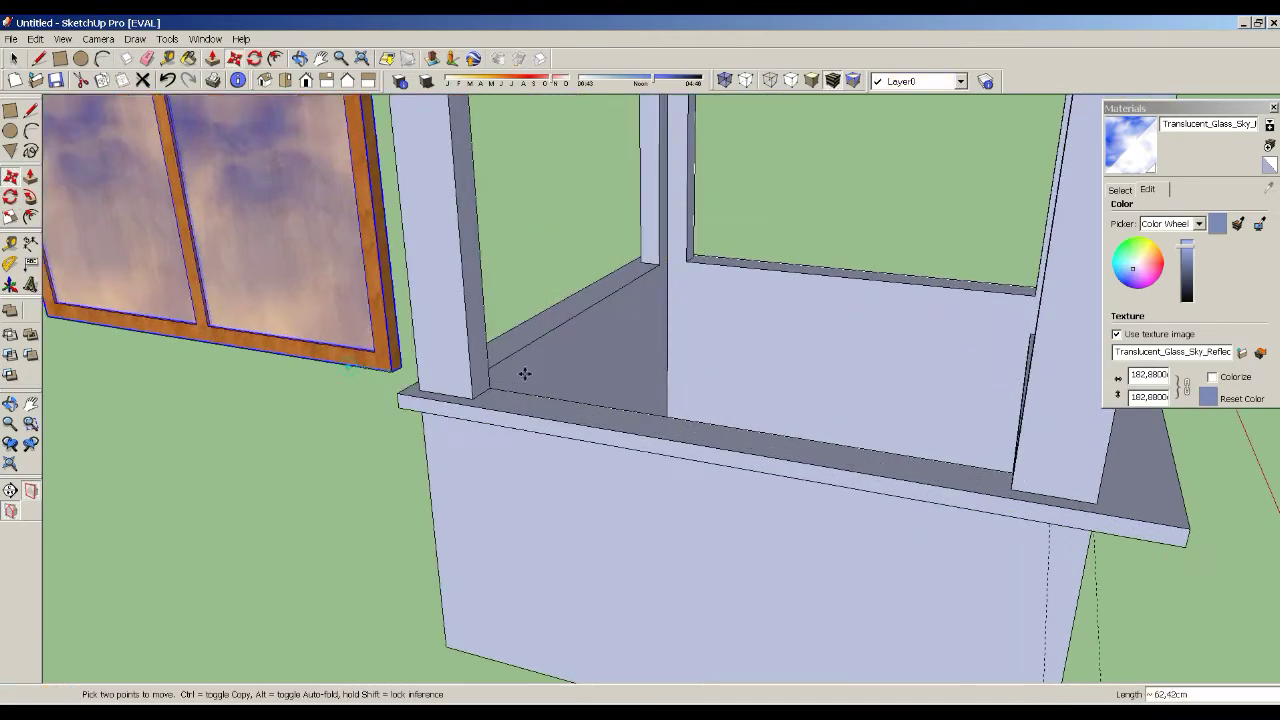
{"action": "left_click", "coordinate": [1014, 493]}
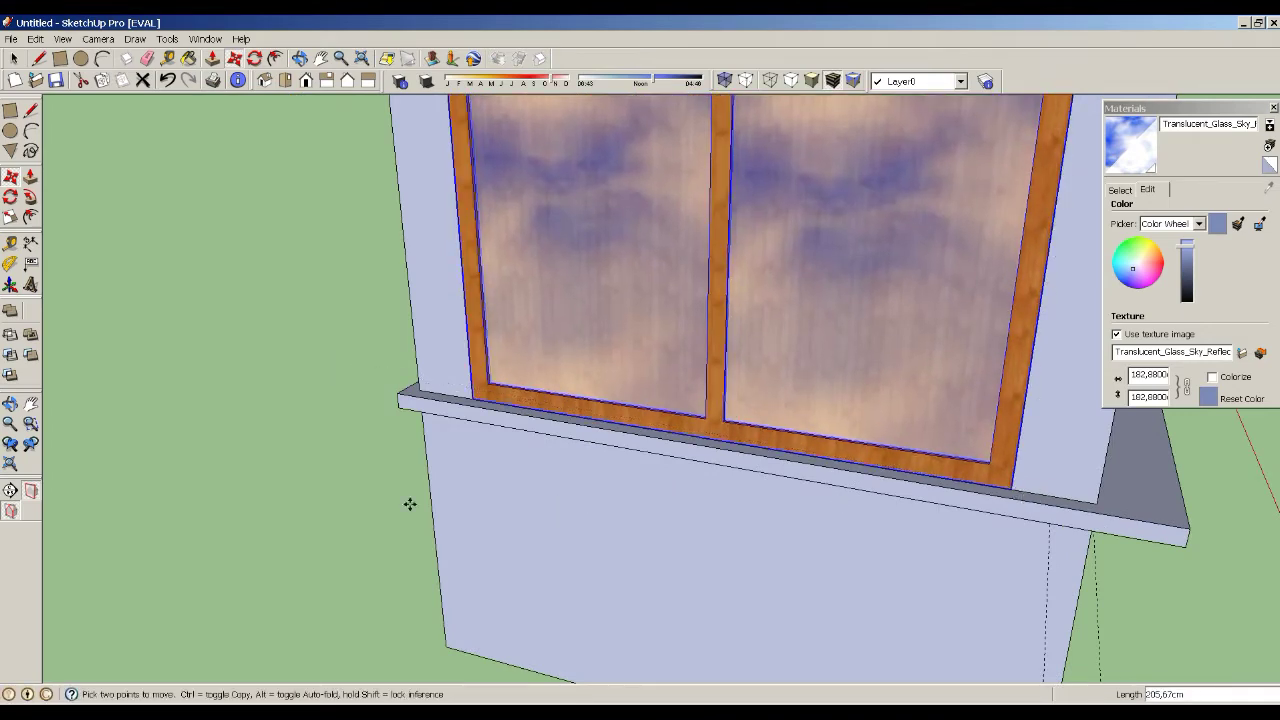
{"action": "scroll", "coordinate": [385, 512], "scroll_direction": "down", "scroll_amount": 2}
{"action": "scroll", "coordinate": [371, 517], "scroll_direction": "down", "scroll_amount": 1}
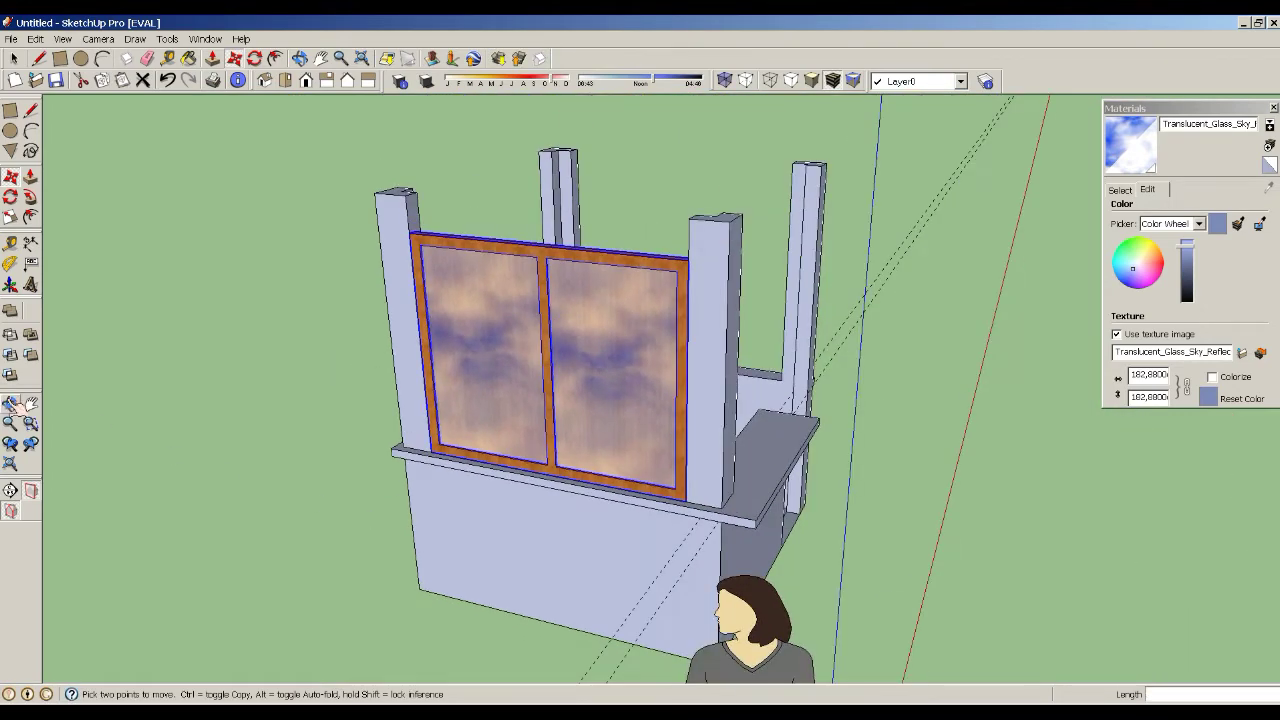
{"action": "left_click", "coordinate": [10, 403]}
{"action": "mouse_move", "coordinate": [745, 324]}
{"action": "left_mouse_down"}
{"action": "mouse_move", "coordinate": [634, 400]}
{"action": "mouse_move", "coordinate": [247, 457]}
{"action": "mouse_move", "coordinate": [277, 445]}
{"action": "left_mouse_up"}
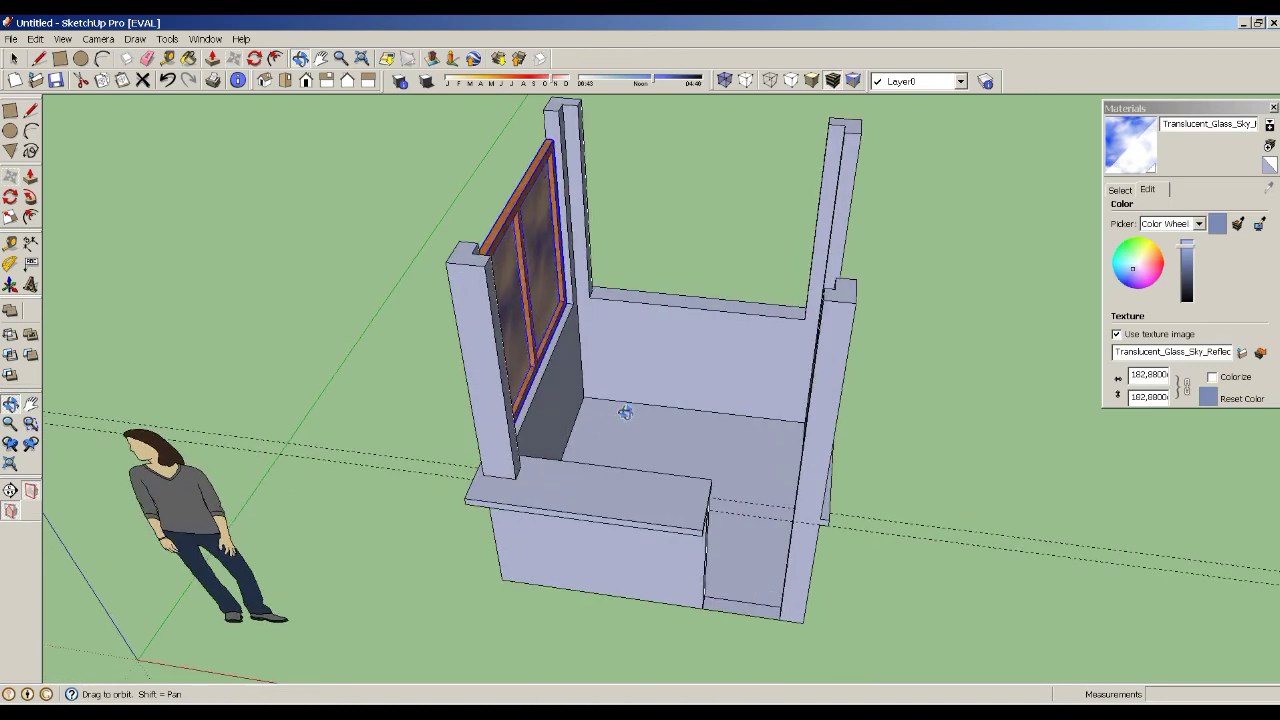
{"action": "scroll", "coordinate": [648, 310], "scroll_direction": "up", "scroll_amount": 5}
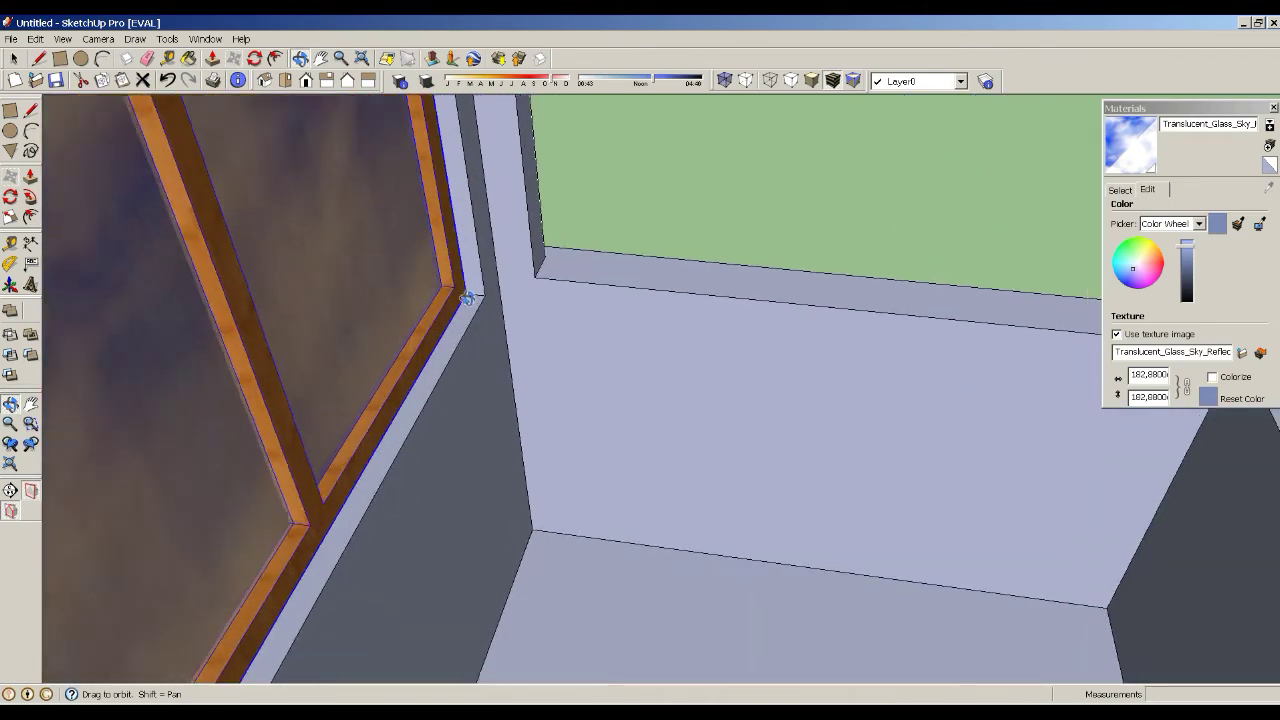
{"action": "scroll", "coordinate": [462, 305], "scroll_direction": "down", "scroll_amount": 1}
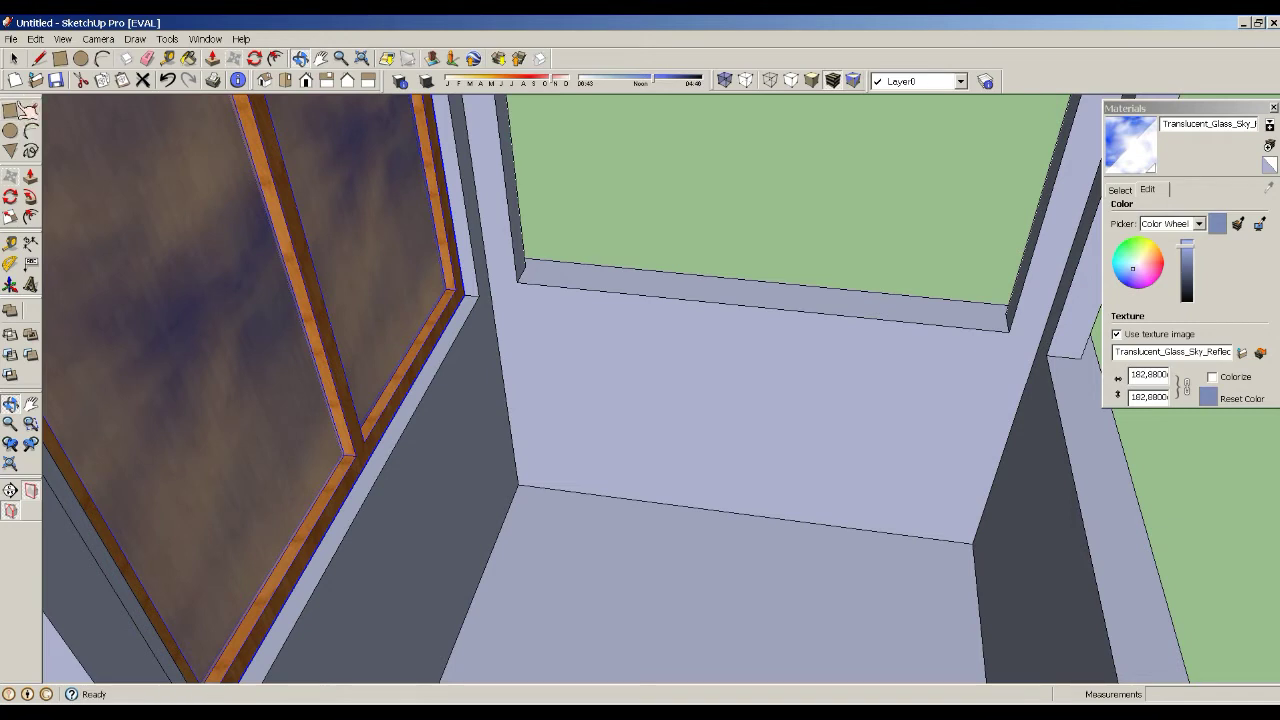
{"action": "left_click", "coordinate": [13, 58]}
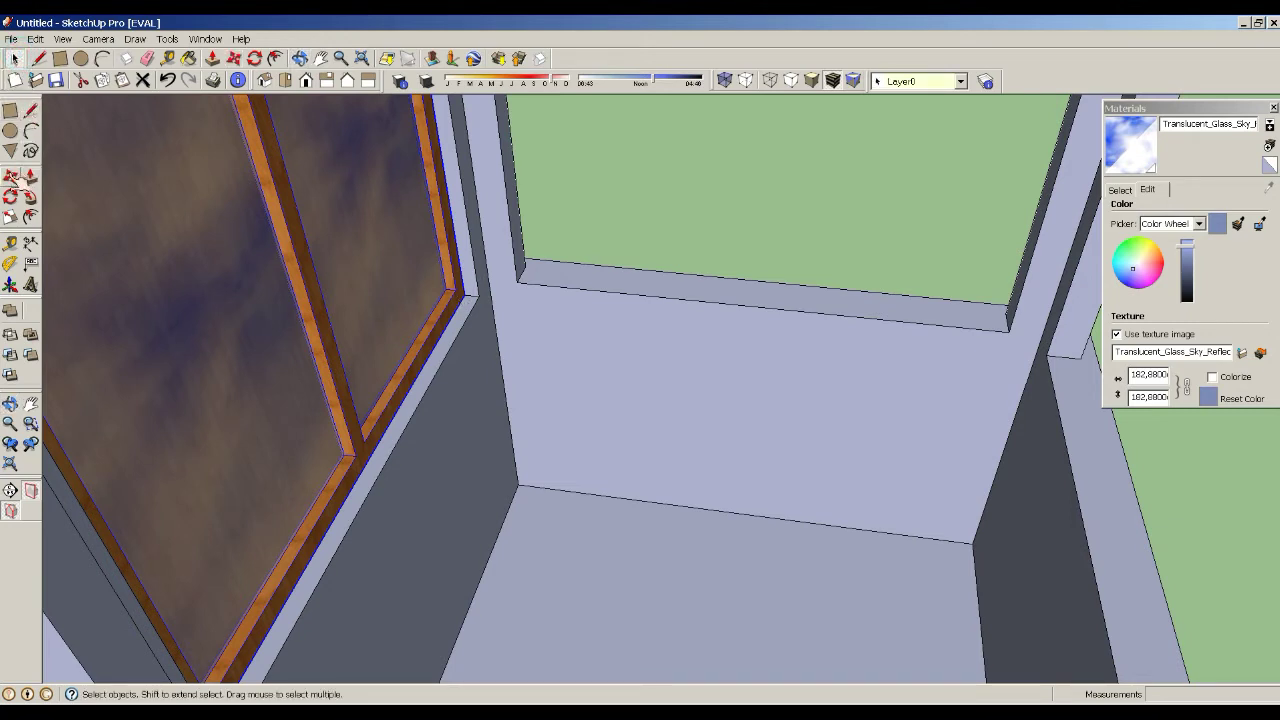
- Copy the window group onto the opposite side wall opening and select the copy
{"action": "left_click", "coordinate": [11, 176]}
{"action": "key", "text": "ctrl"}
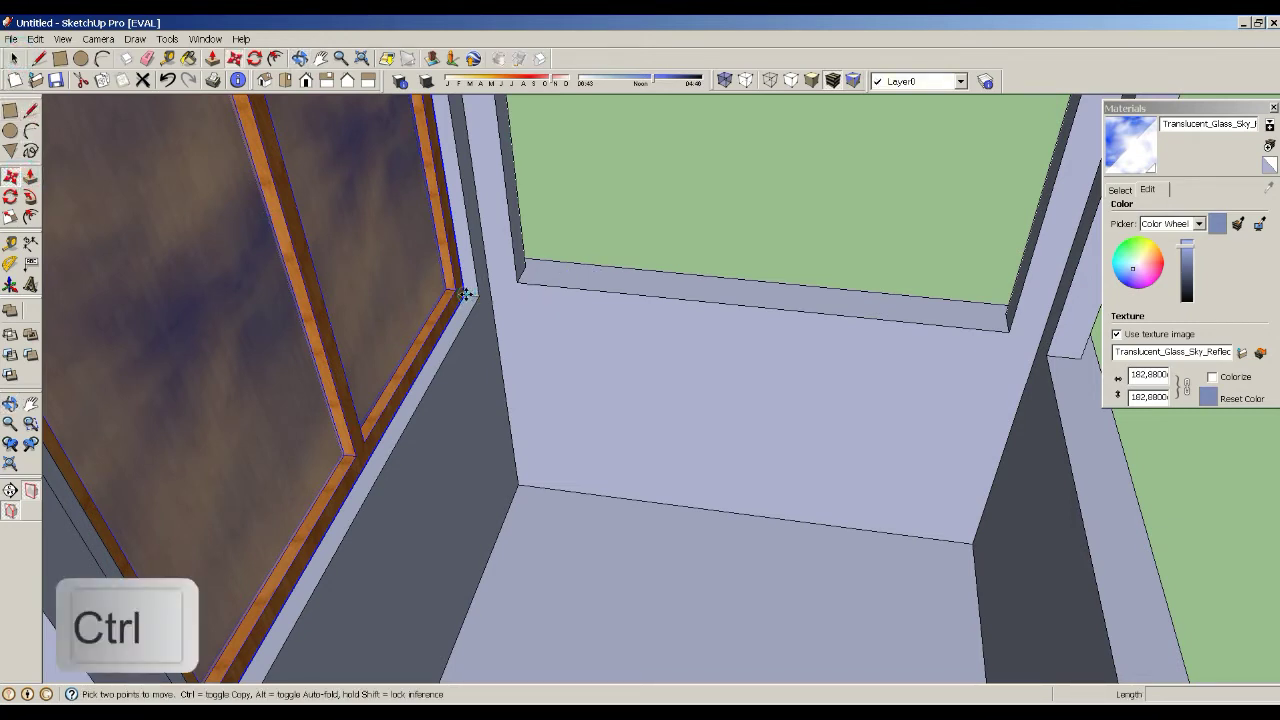
{"action": "left_click", "coordinate": [468, 294]}
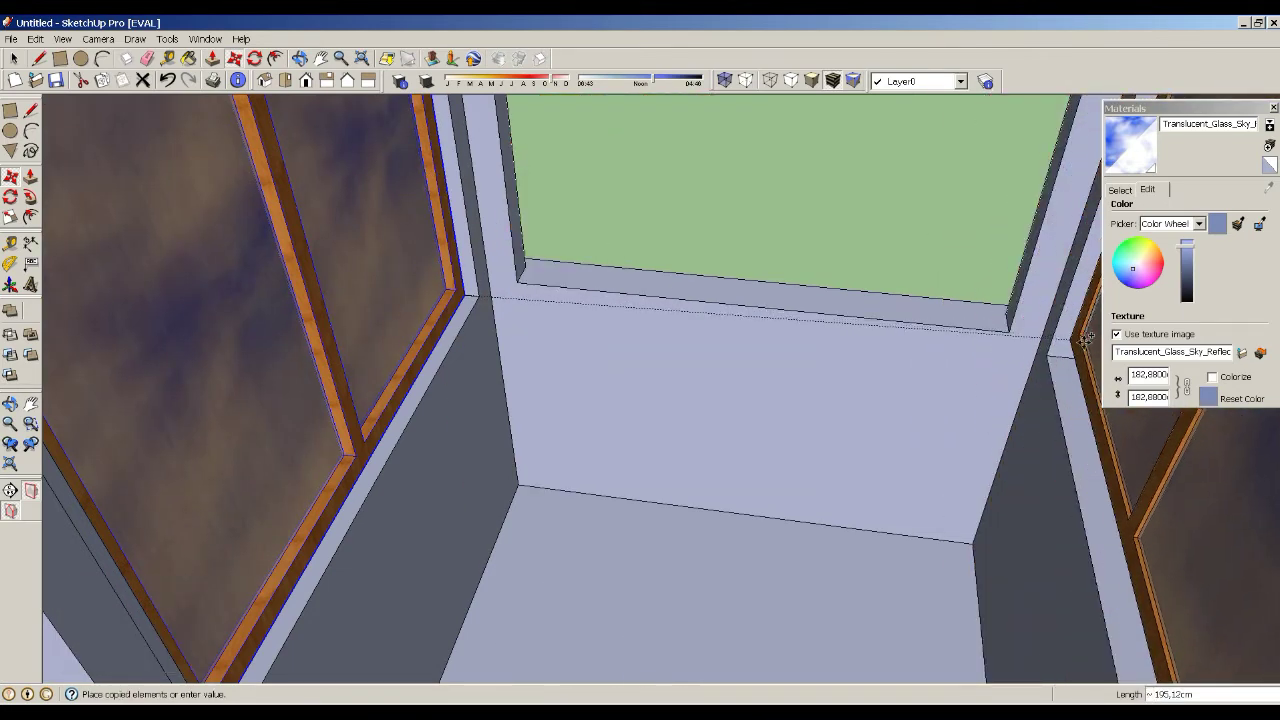
{"action": "left_click", "coordinate": [1068, 360]}
{"action": "scroll", "coordinate": [517, 377], "scroll_direction": "down", "scroll_amount": 5}
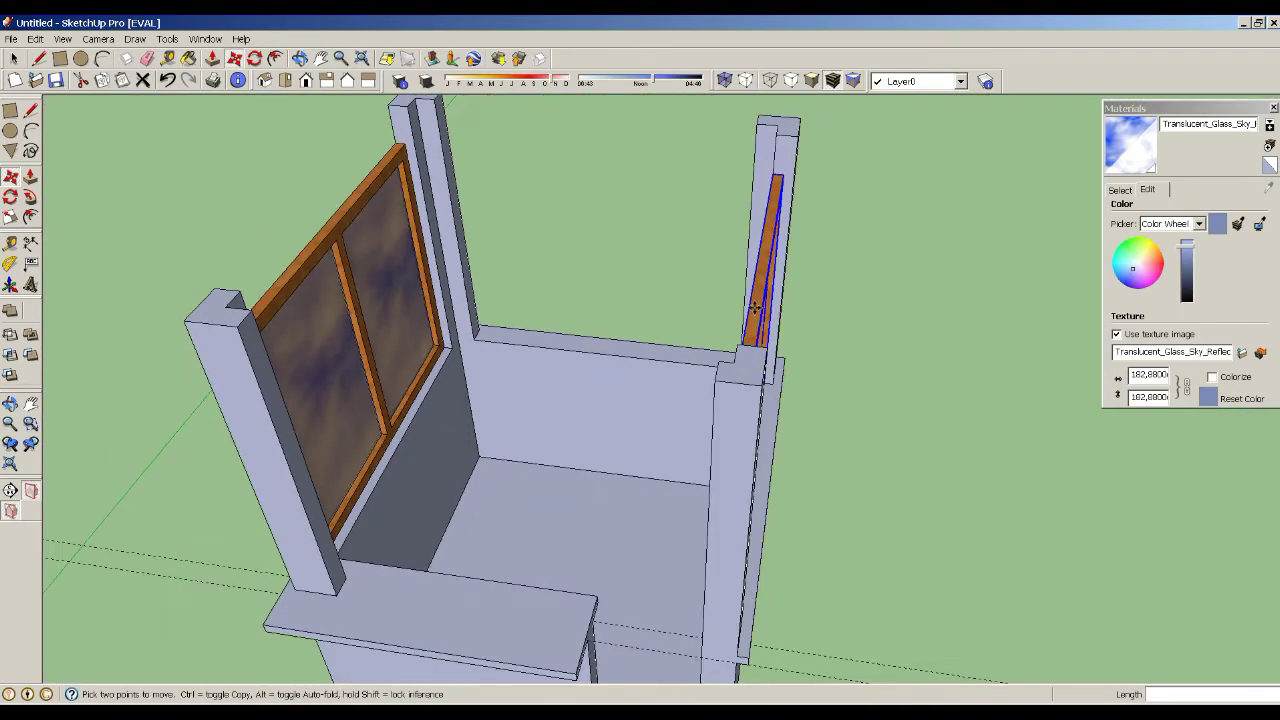
{"action": "scroll", "coordinate": [811, 199], "scroll_direction": "up", "scroll_amount": 2}
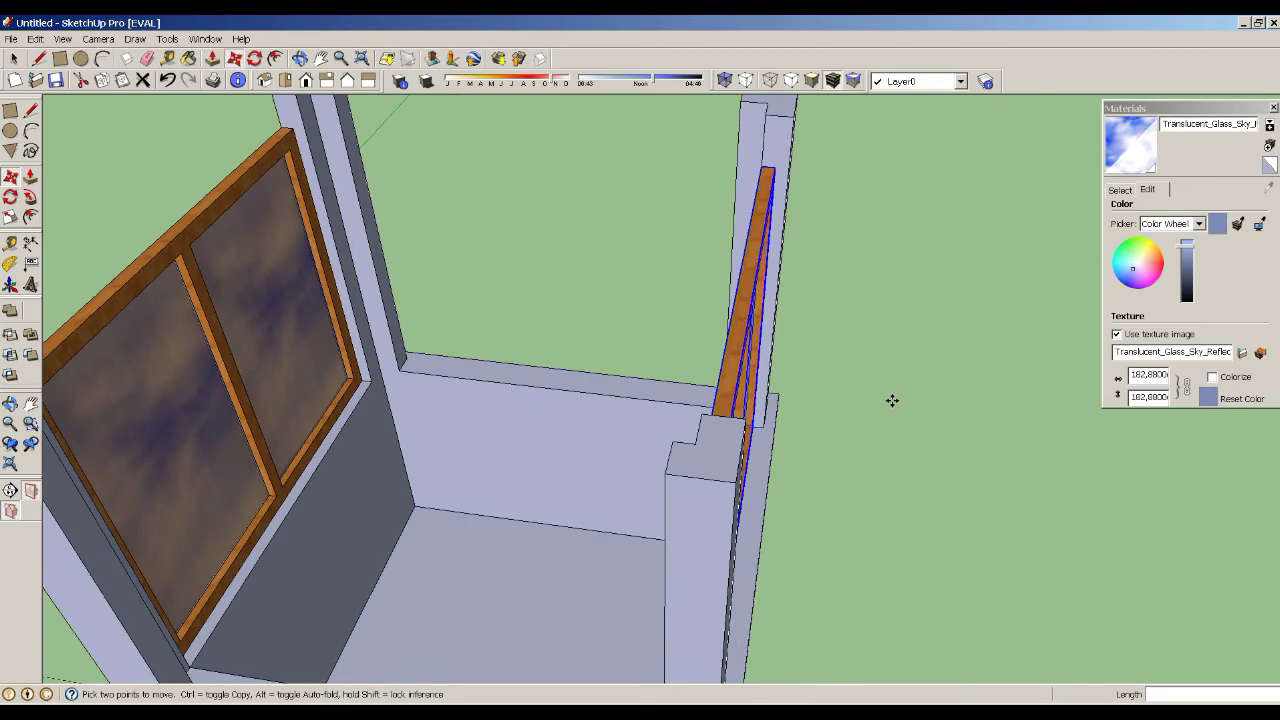
{"action": "key", "text": "space"}
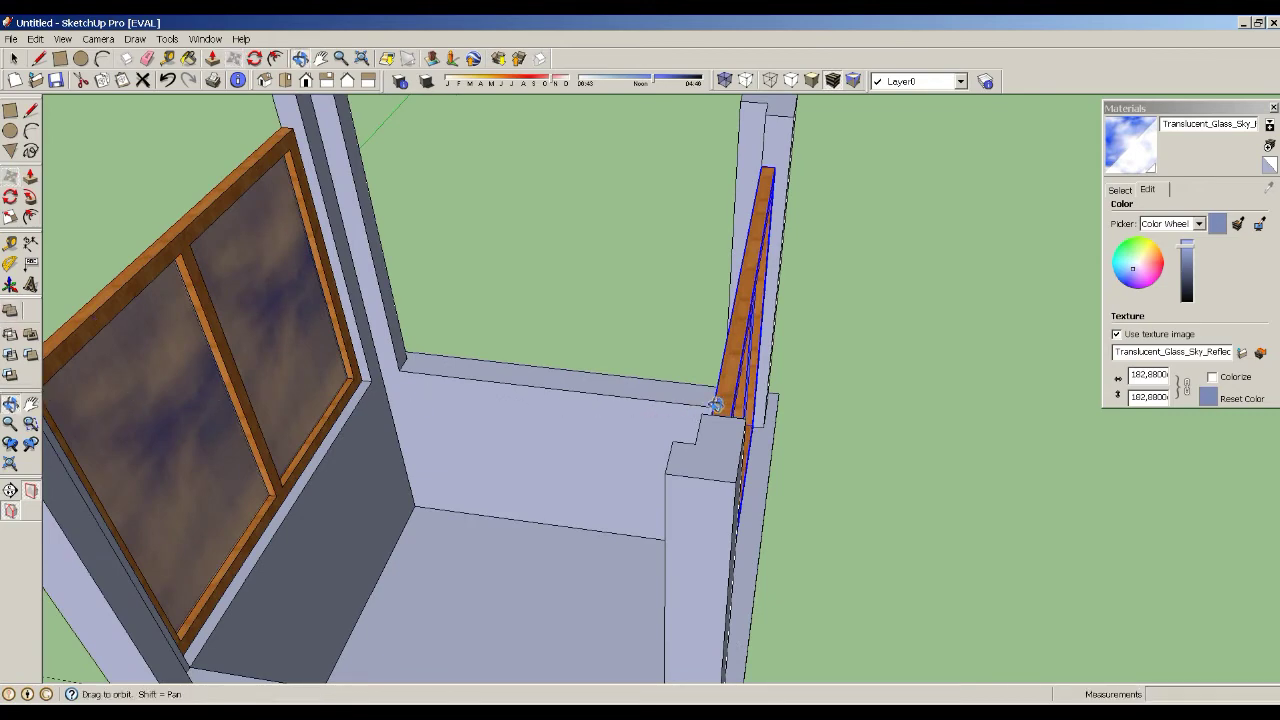
{"action": "scroll", "coordinate": [716, 408], "scroll_direction": "down", "scroll_amount": 2}
{"action": "scroll", "coordinate": [700, 400], "scroll_direction": "down", "scroll_amount": 1}
{"action": "scroll", "coordinate": [690, 397], "scroll_direction": "down", "scroll_amount": 1}
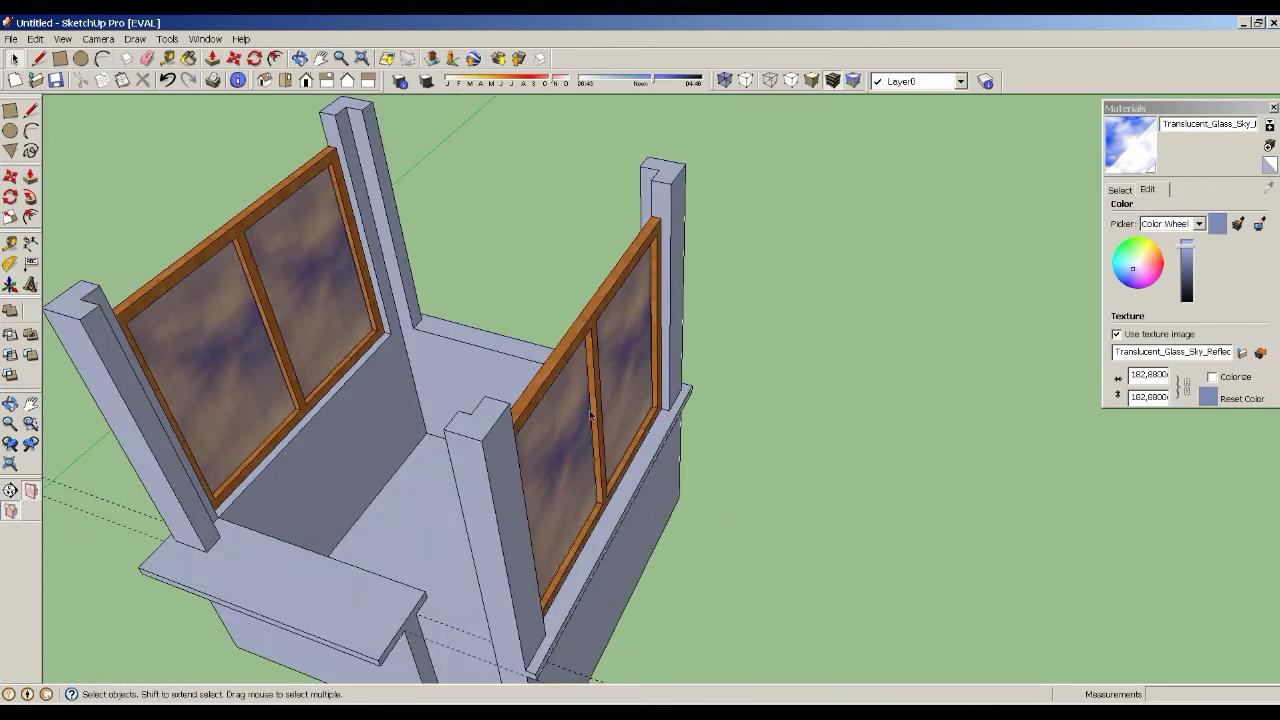
{"action": "scroll", "coordinate": [590, 415], "scroll_direction": "up", "scroll_amount": 1}
{"action": "scroll", "coordinate": [590, 415], "scroll_direction": "up", "scroll_amount": 2}
{"action": "left_click", "coordinate": [600, 374]}
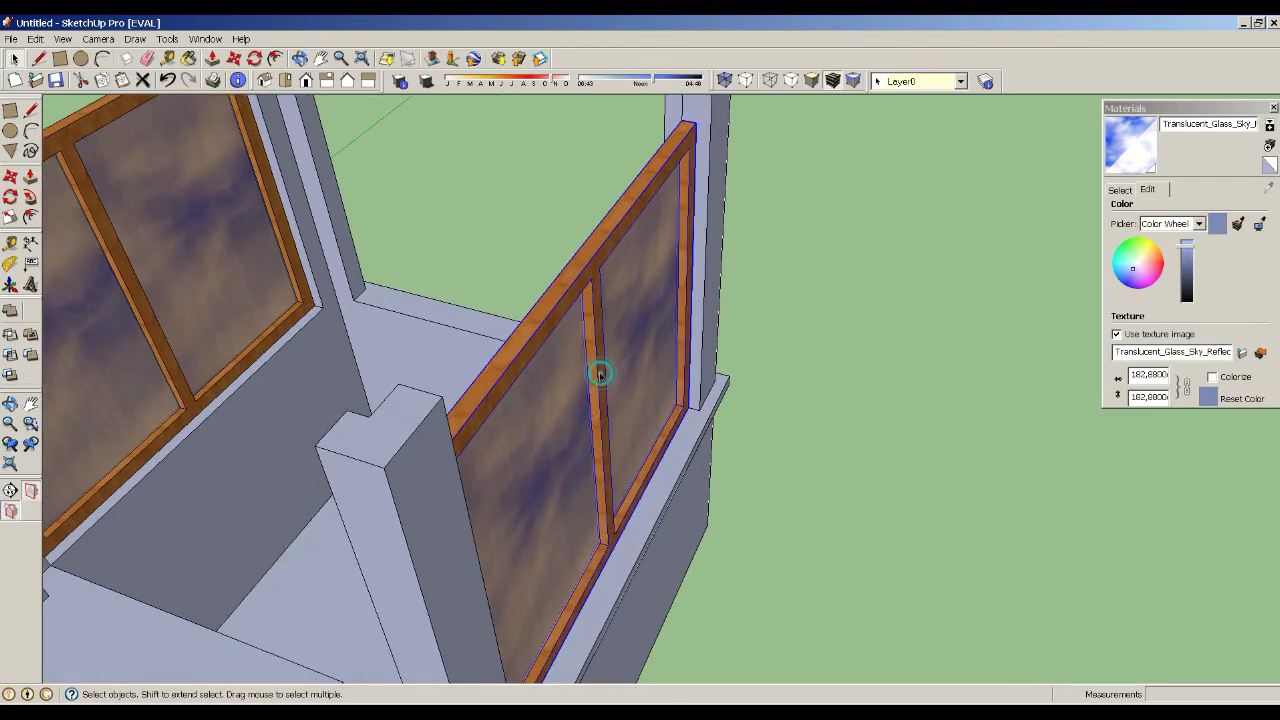
{"action": "scroll", "coordinate": [600, 377], "scroll_direction": "up", "scroll_amount": 1}
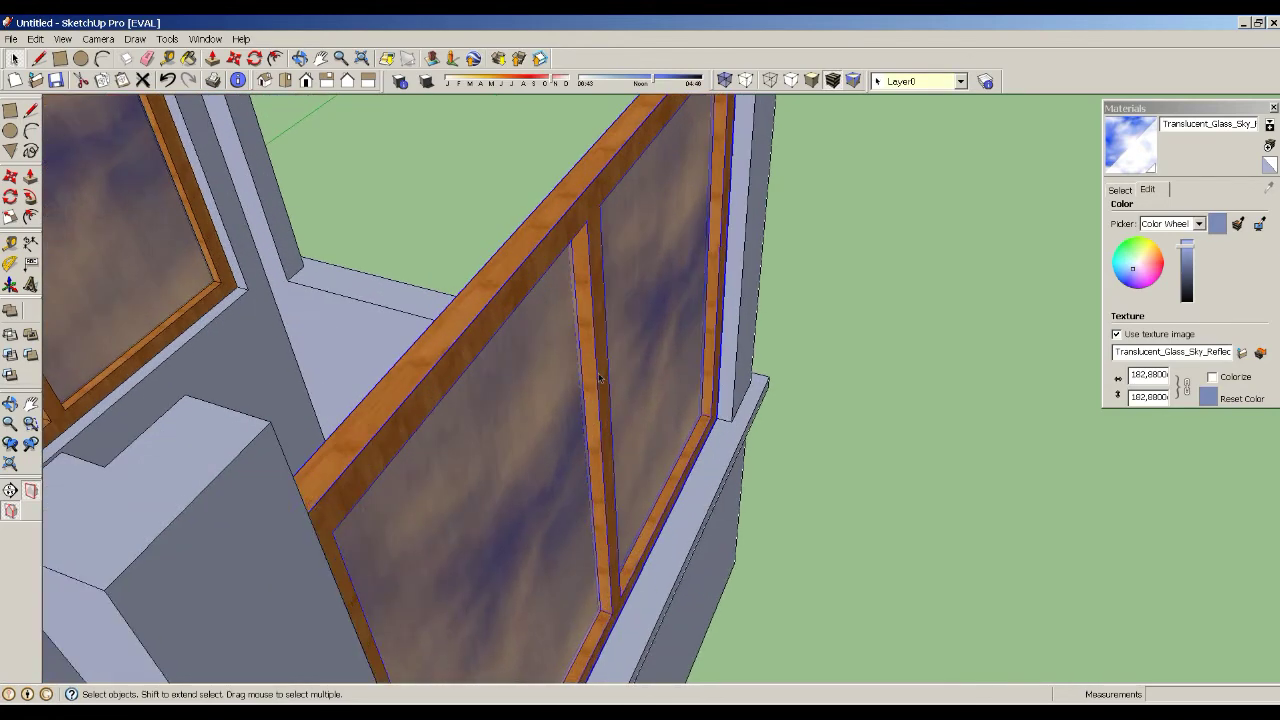
{"action": "scroll", "coordinate": [600, 379], "scroll_direction": "down", "scroll_amount": 1}
{"action": "scroll", "coordinate": [601, 392], "scroll_direction": "down", "scroll_amount": 1}
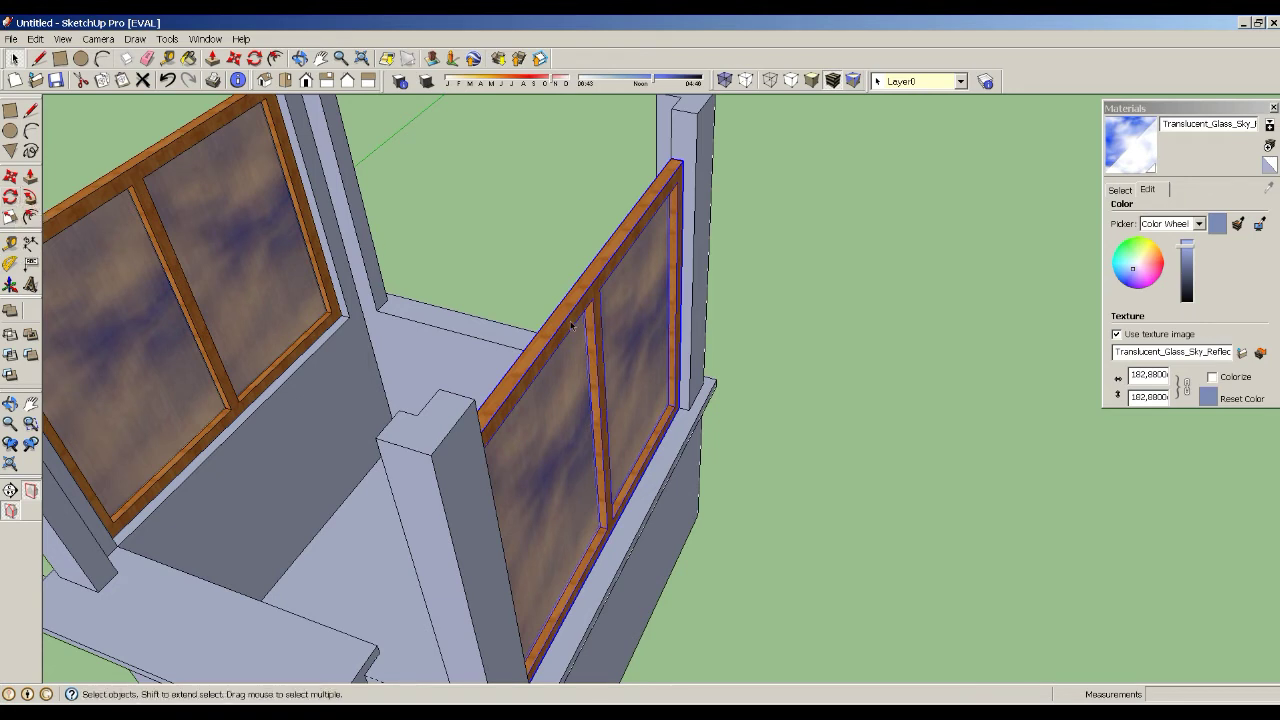
- Flip the right window component along its own green axis (Flip Along > Component's Green)
{"action": "right_click", "coordinate": [604, 345]}
{"action": "mouse_move", "coordinate": [640, 594]}
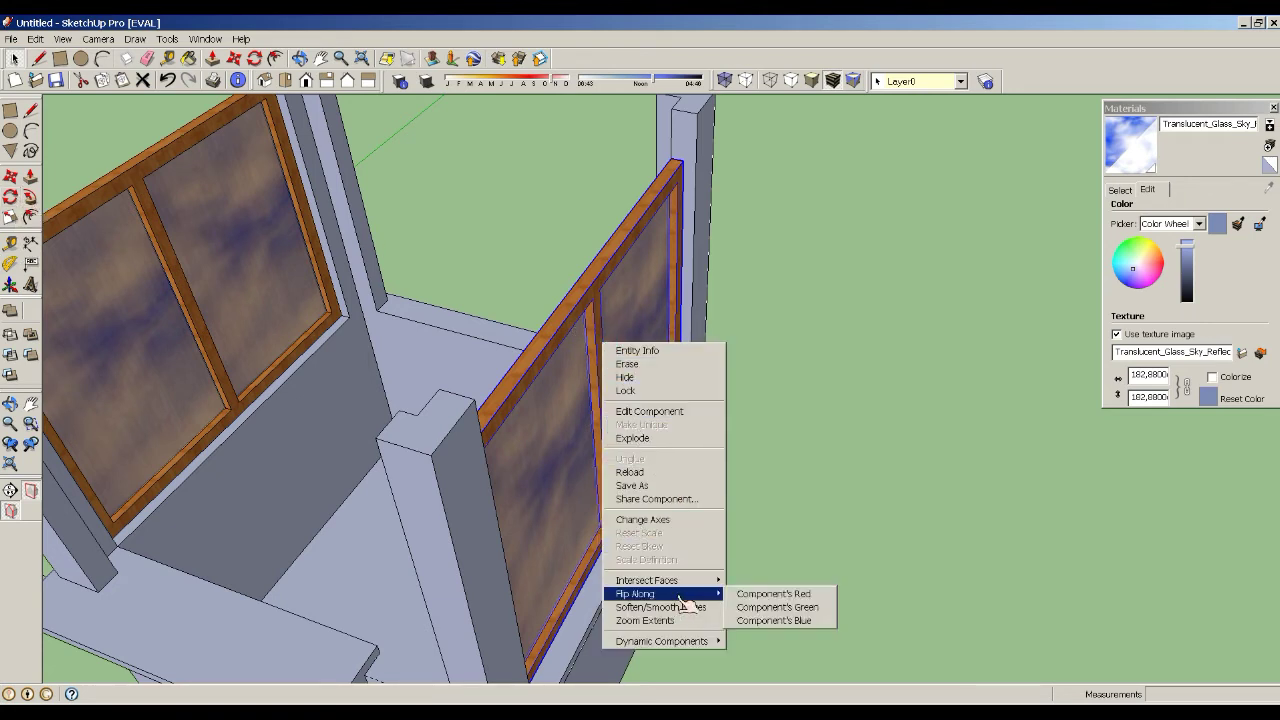
{"action": "key", "text": "Escape"}
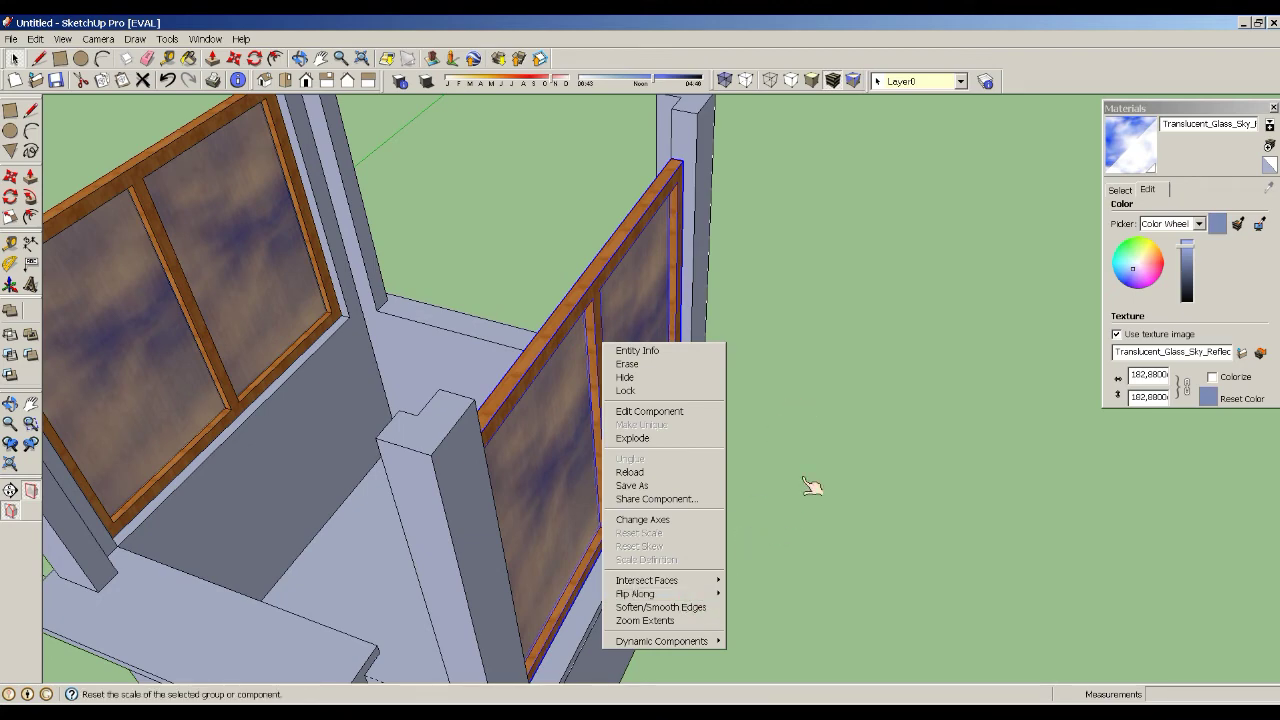
{"action": "key", "text": "Escape"}
{"action": "scroll", "coordinate": [663, 320], "scroll_direction": "down", "scroll_amount": 3}
{"action": "scroll", "coordinate": [663, 320], "scroll_direction": "down", "scroll_amount": 2}
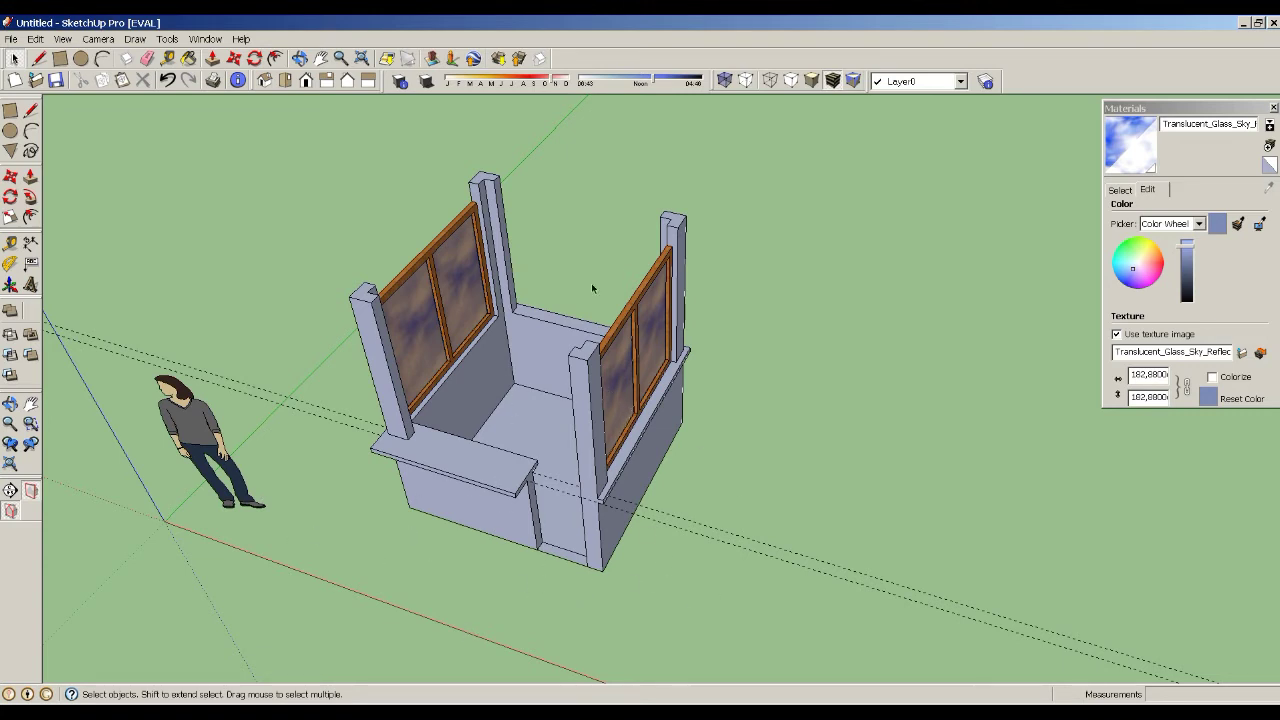
{"action": "middle_click_drag", "start_coordinate": [661, 261], "coordinate": [661, 258]}
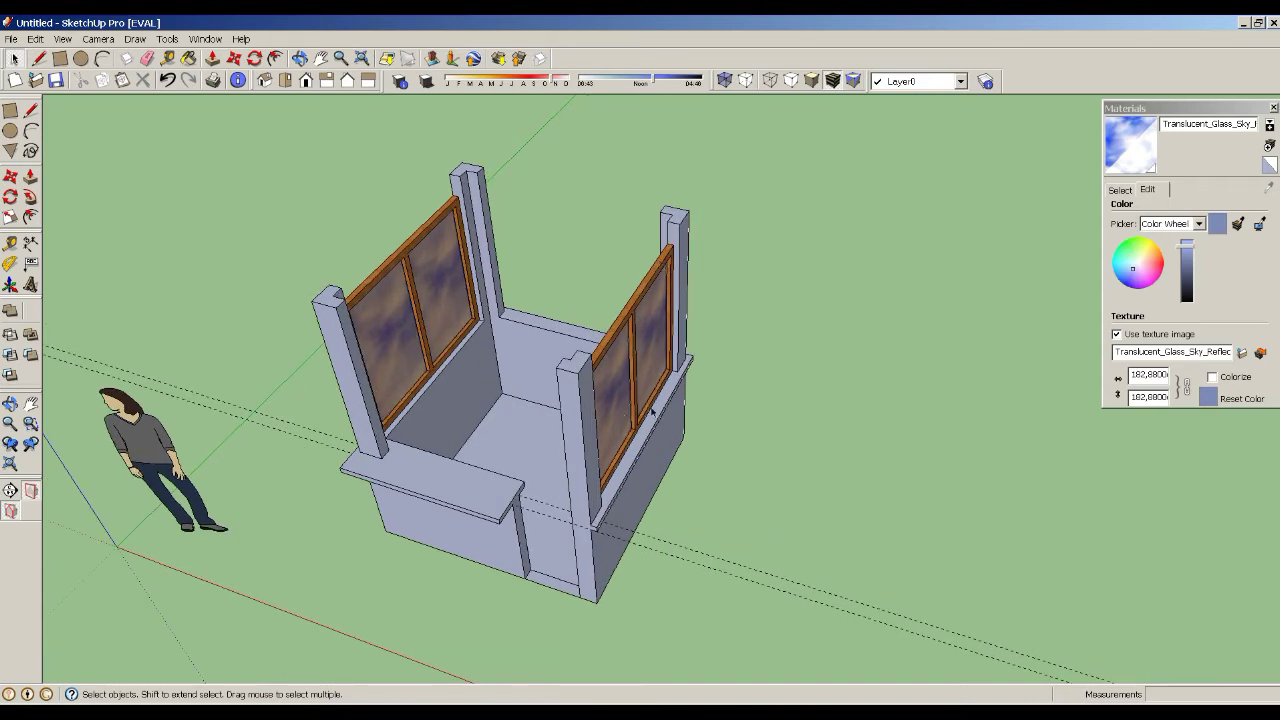
{"action": "scroll", "coordinate": [664, 403], "scroll_direction": "up", "scroll_amount": 3}
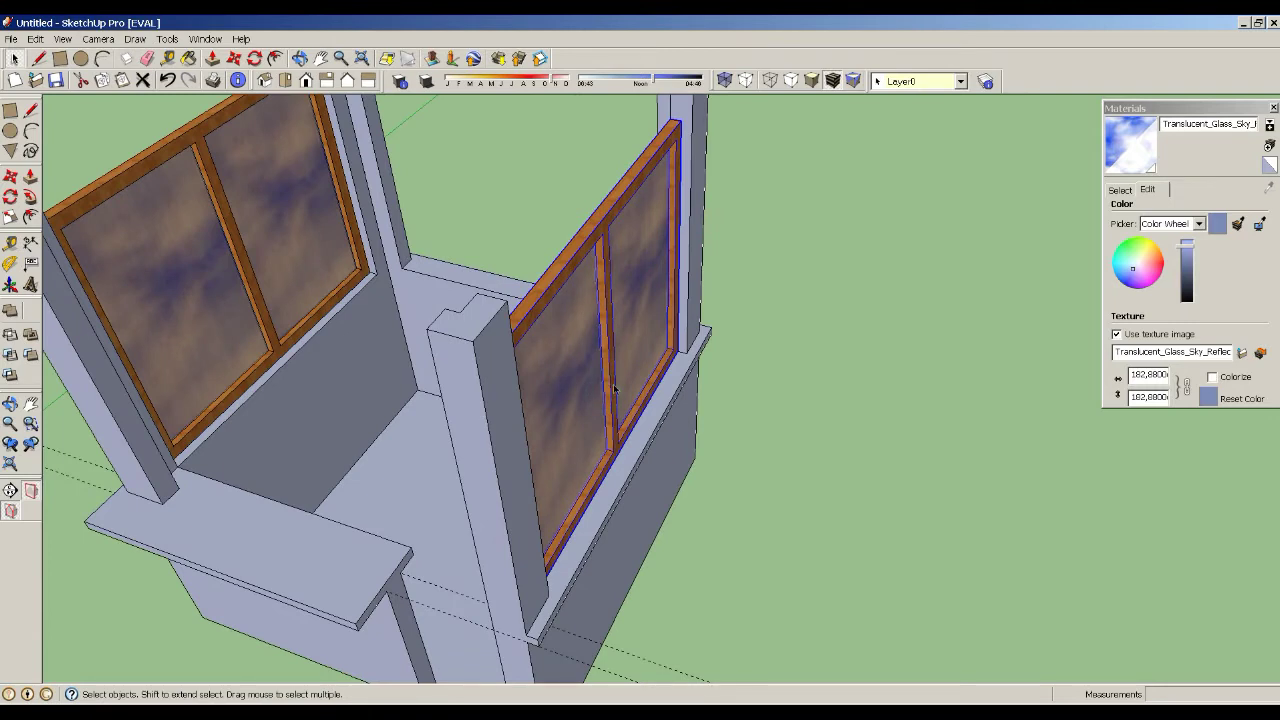
{"action": "scroll", "coordinate": [608, 388], "scroll_direction": "down", "scroll_amount": 5}
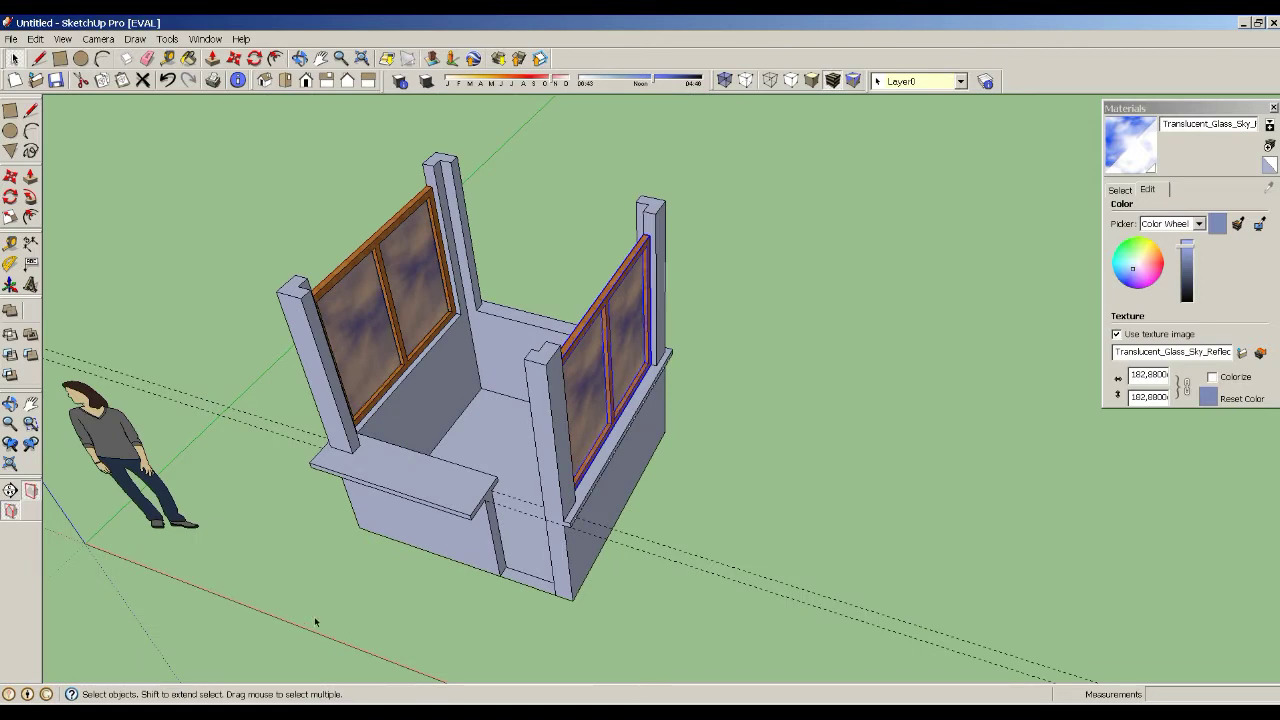
{"action": "scroll", "coordinate": [636, 382], "scroll_direction": "up", "scroll_amount": 2}
{"action": "scroll", "coordinate": [598, 384], "scroll_direction": "up", "scroll_amount": 2}
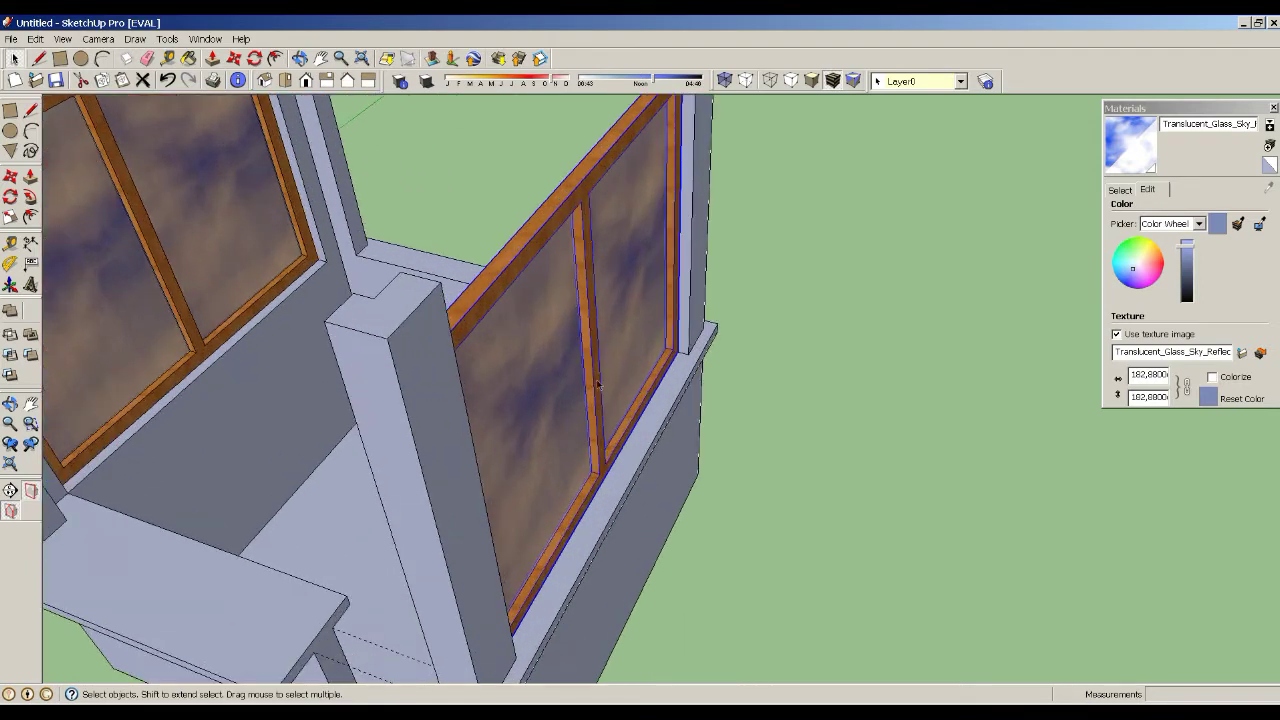
{"action": "right_click", "coordinate": [596, 373]}
{"action": "mouse_move", "coordinate": [640, 621]}
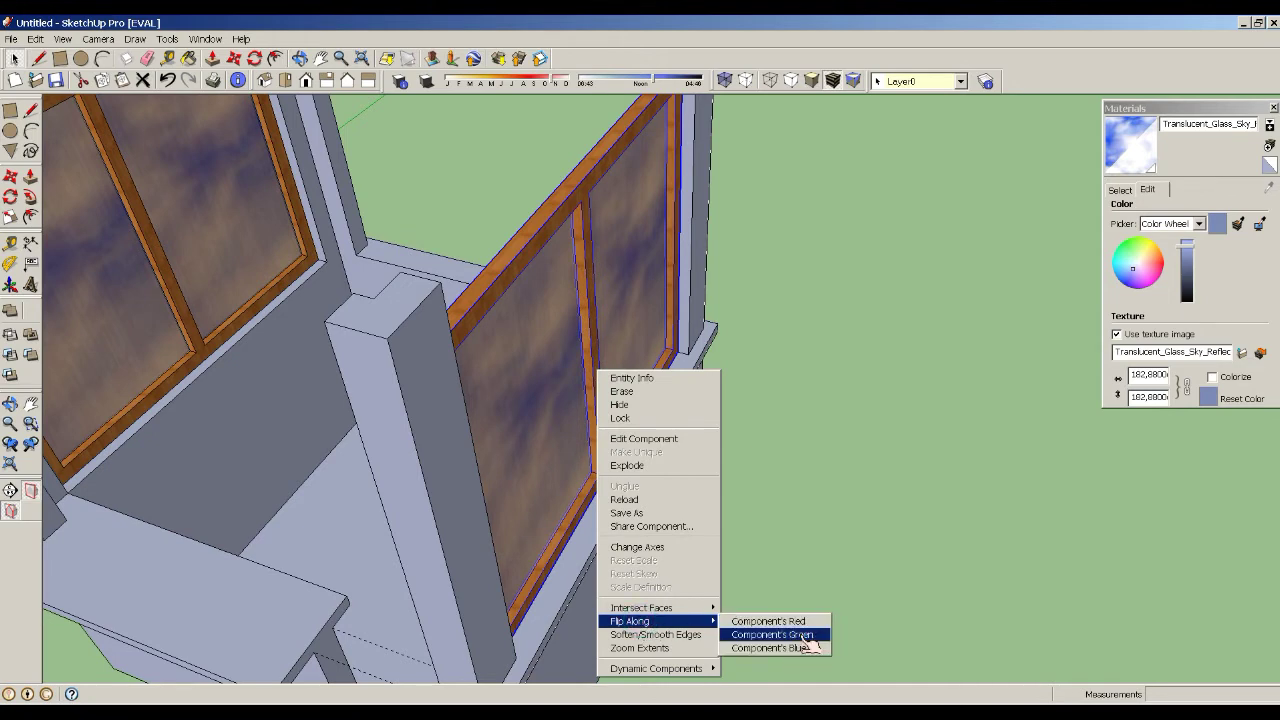
{"action": "left_click", "coordinate": [805, 621]}
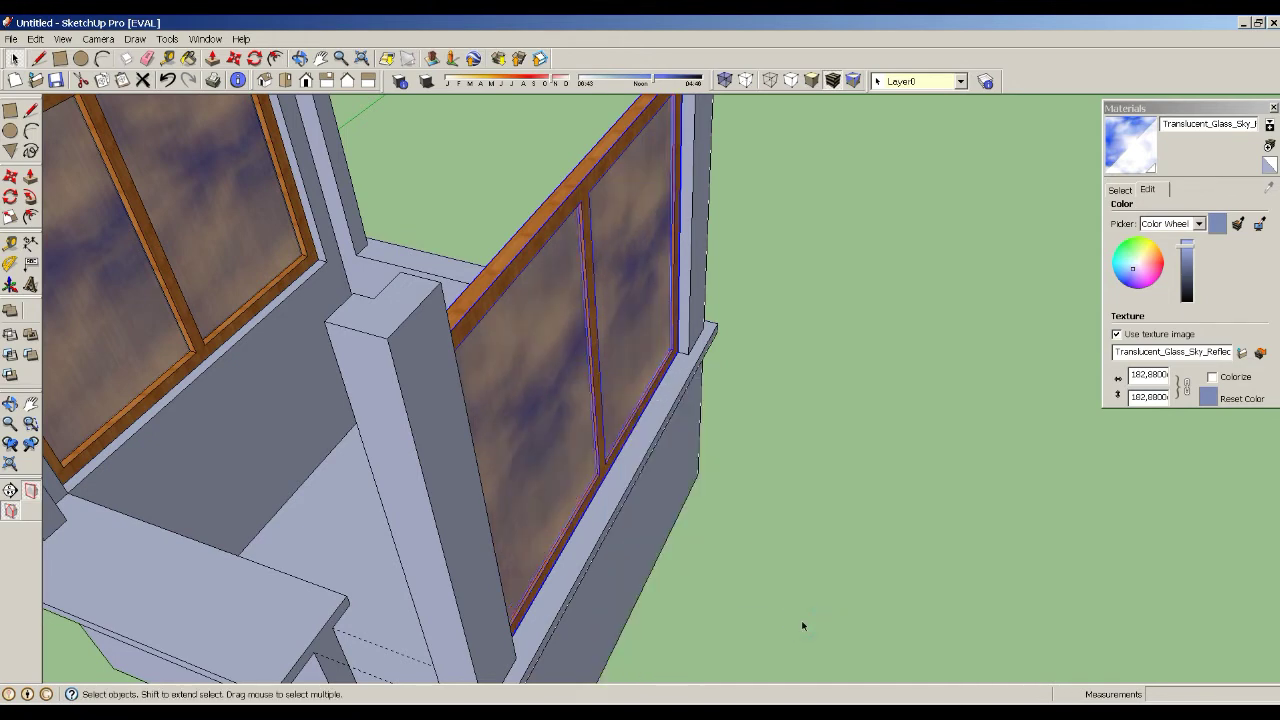
- Orbit and zoom around the booth to check the mirrored window from another side
{"action": "scroll", "coordinate": [613, 438], "scroll_direction": "down", "scroll_amount": 3}
{"action": "left_click", "coordinate": [10, 403]}
{"action": "left_click_drag", "start_coordinate": [350, 430], "coordinate": [688, 453]}
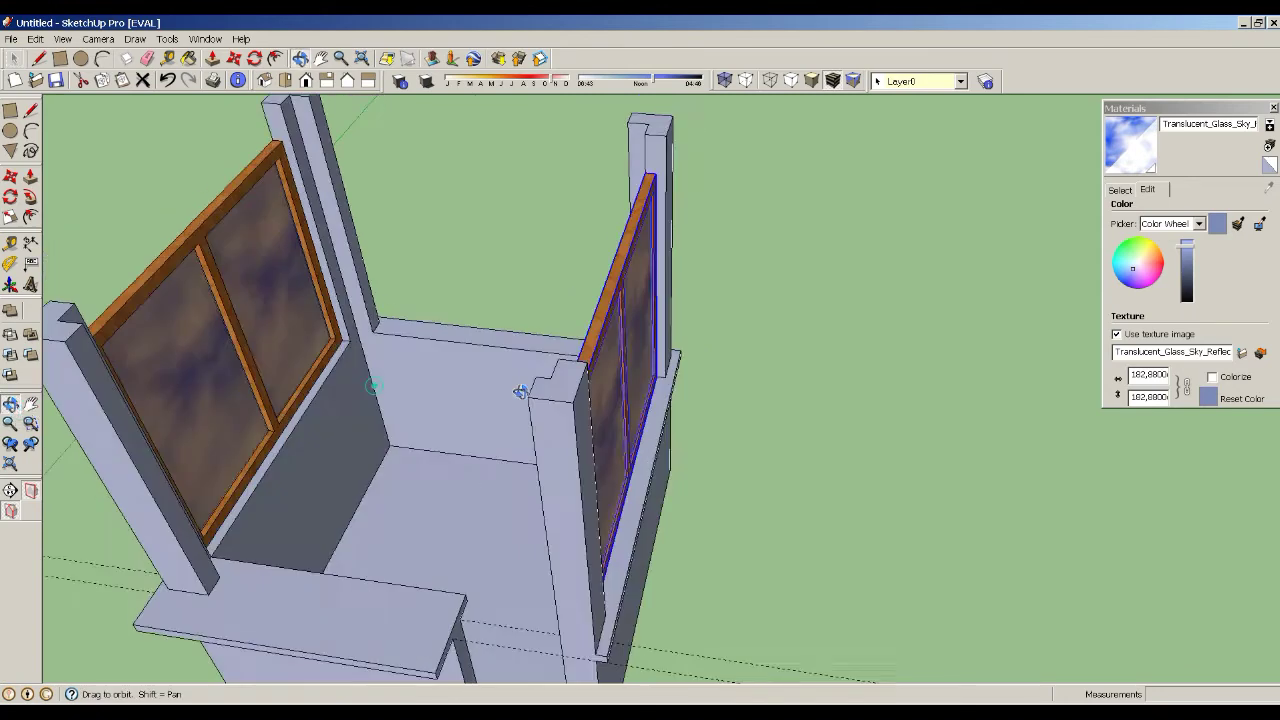
{"action": "scroll", "coordinate": [680, 464], "scroll_direction": "up", "scroll_amount": 3}
{"action": "scroll", "coordinate": [677, 464], "scroll_direction": "up", "scroll_amount": 2}
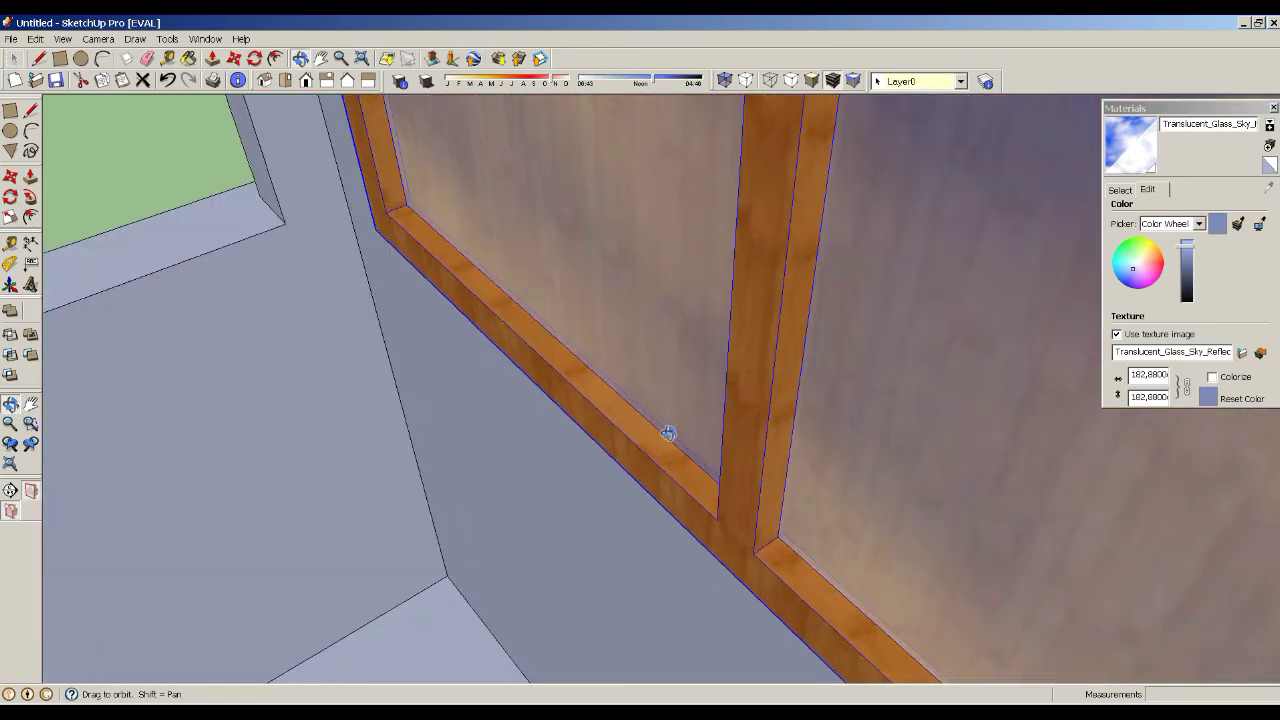
{"action": "scroll", "coordinate": [632, 448], "scroll_direction": "down", "scroll_amount": 2}
{"action": "scroll", "coordinate": [631, 450], "scroll_direction": "down", "scroll_amount": 2}
{"action": "scroll", "coordinate": [630, 453], "scroll_direction": "down", "scroll_amount": 2}
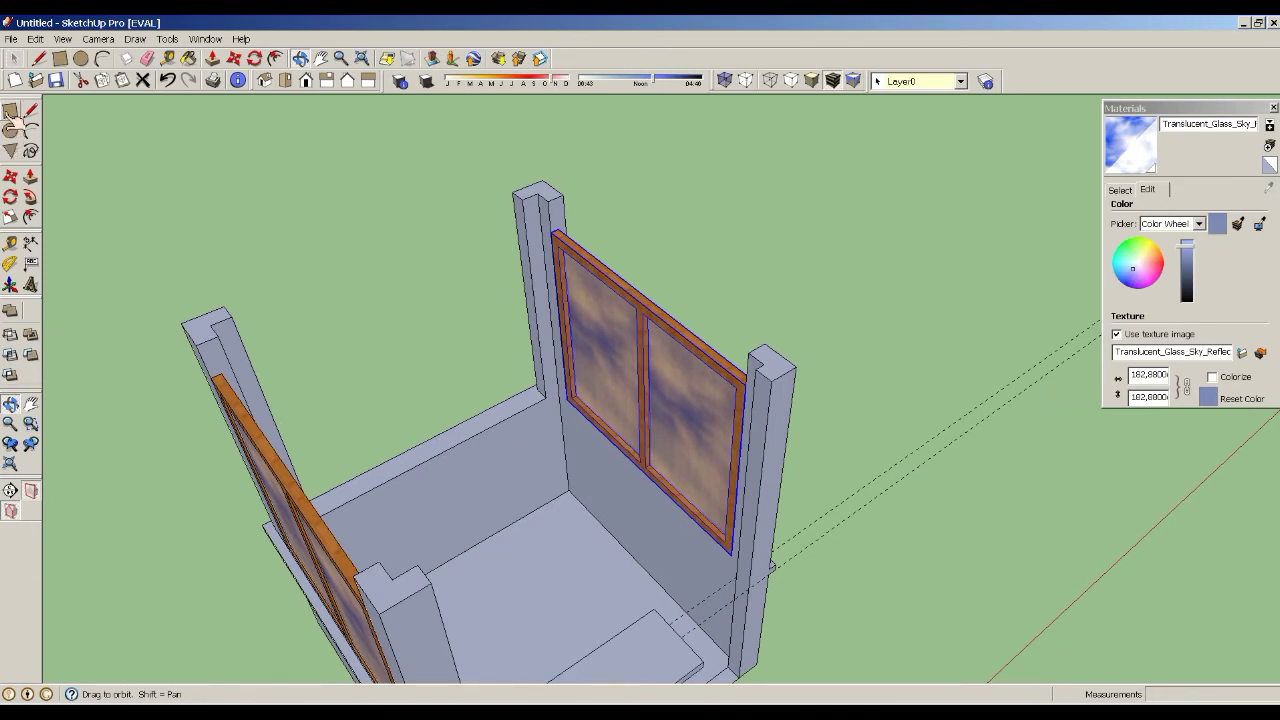
{"action": "left_click", "coordinate": [16, 58]}
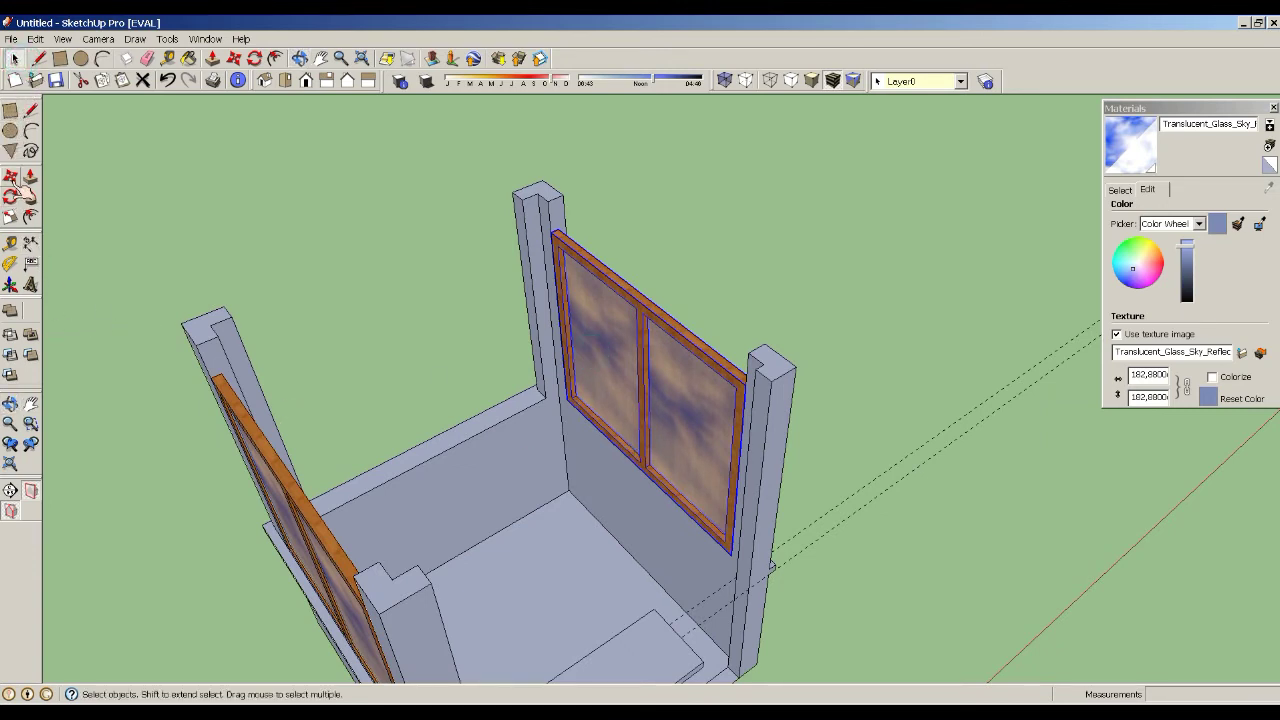
- Copy the window panel with Move plus Ctrl and place the copy beside the booth
{"action": "left_click", "coordinate": [14, 180]}
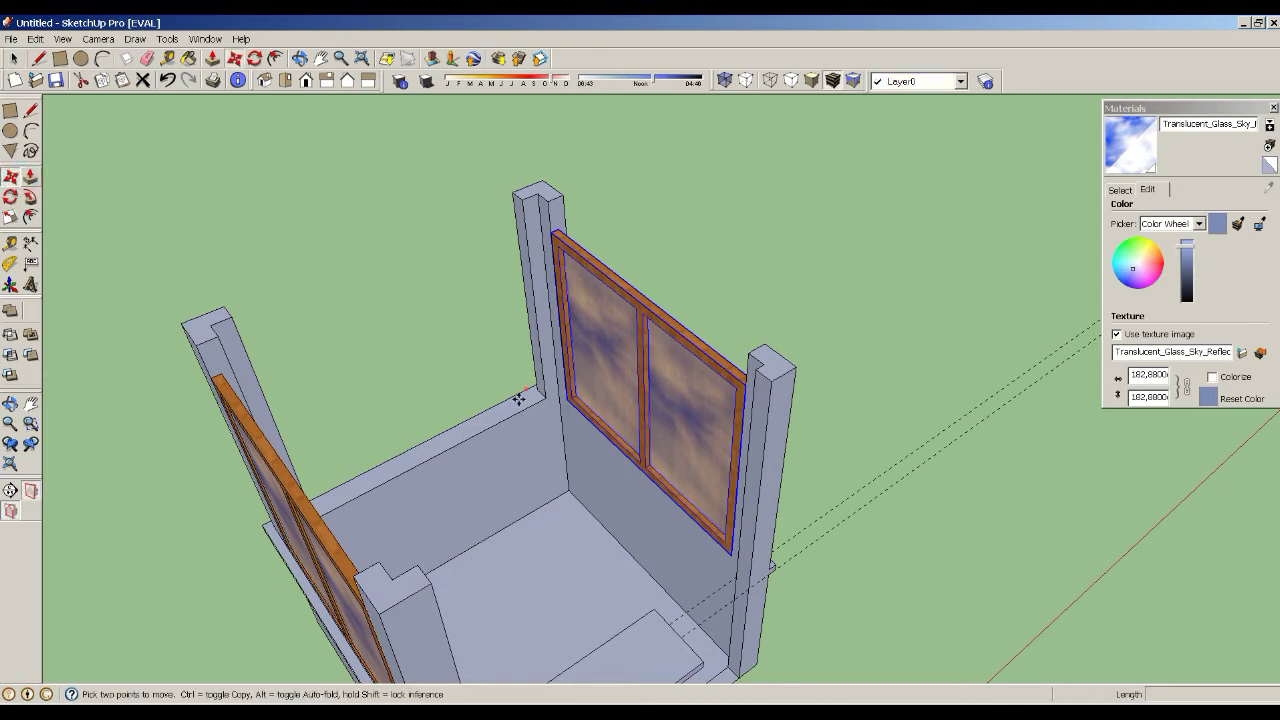
{"action": "key", "text": "ctrl"}
{"action": "left_click", "coordinate": [570, 395]}
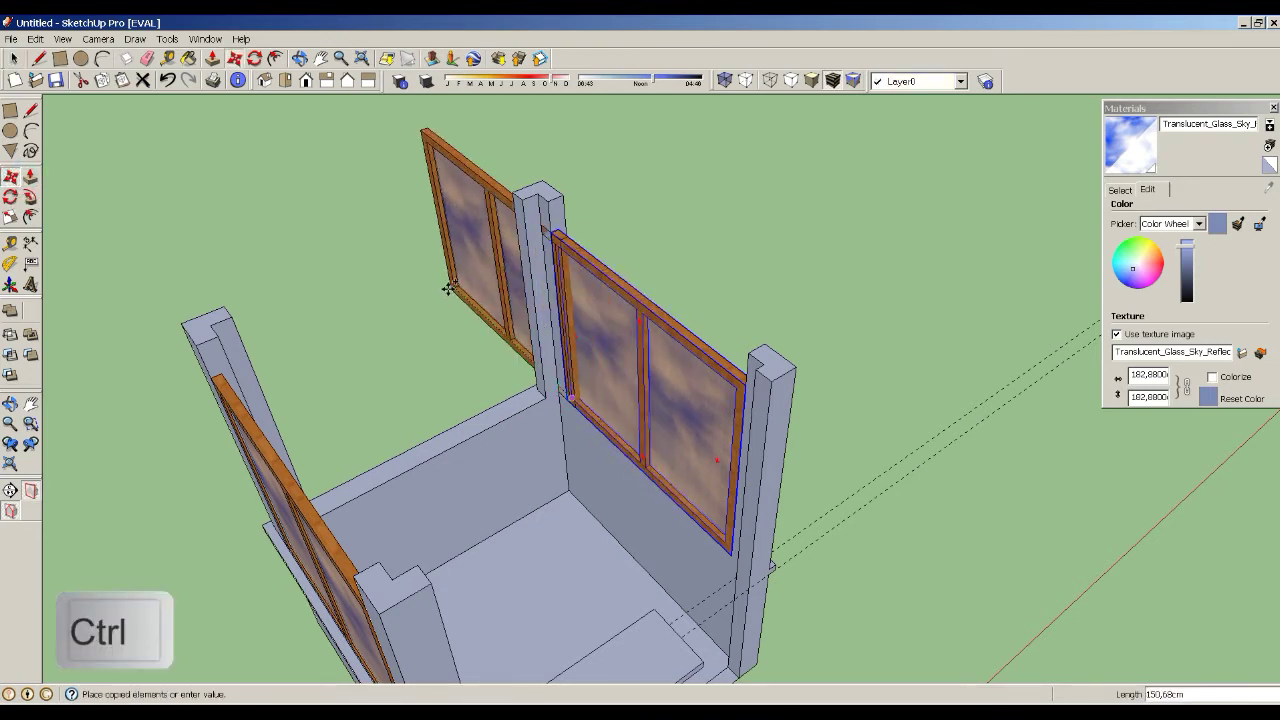
{"action": "left_click", "coordinate": [403, 243]}
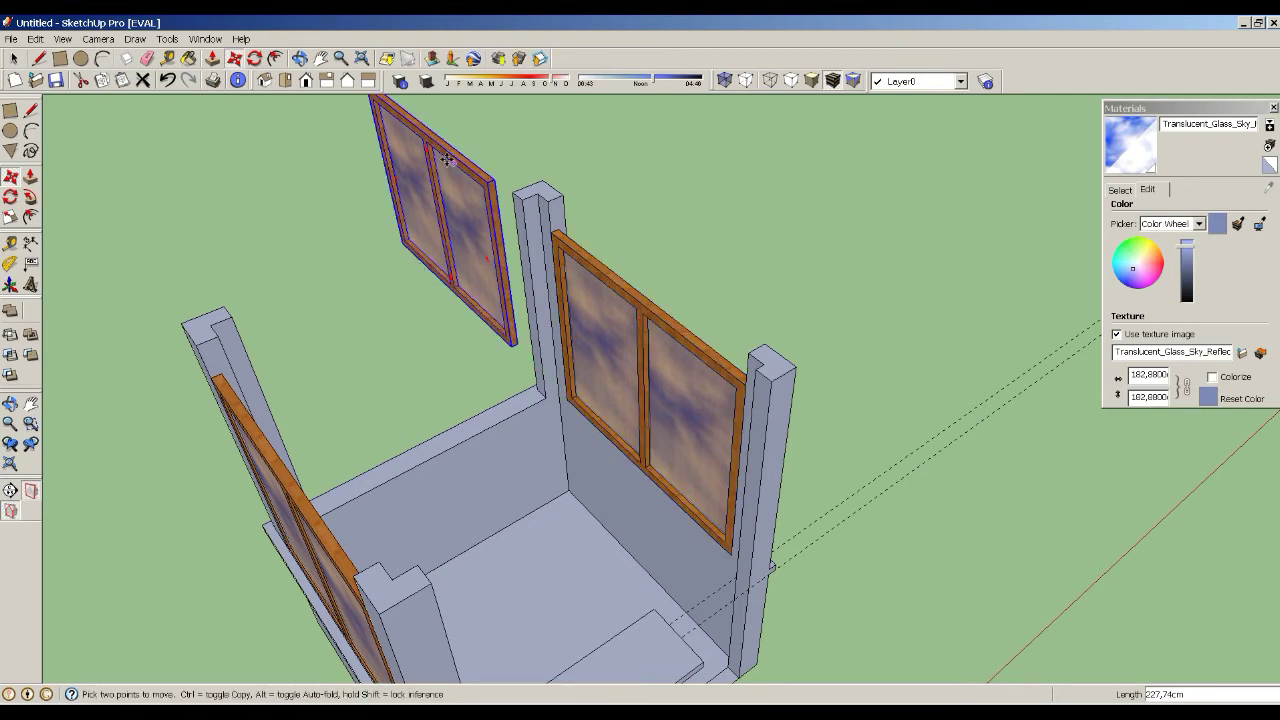
{"action": "scroll", "coordinate": [488, 278], "scroll_direction": "down", "scroll_amount": 2}
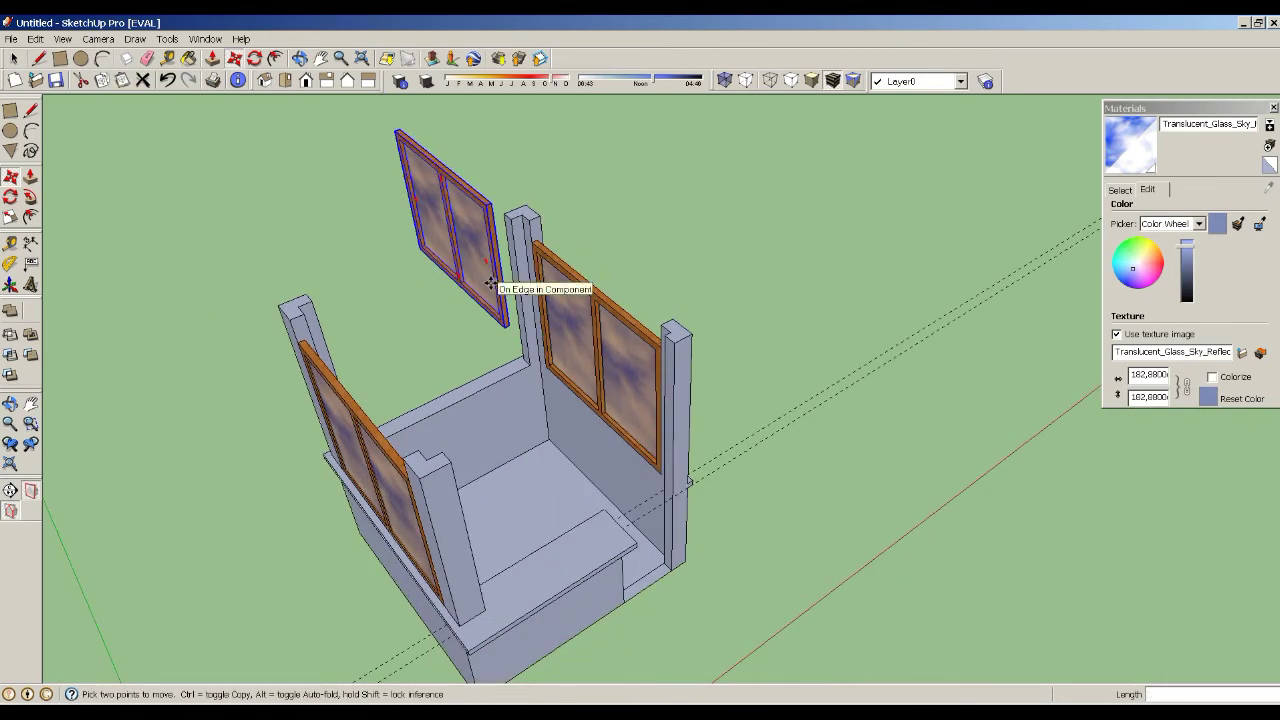
{"action": "scroll", "coordinate": [490, 284], "scroll_direction": "down", "scroll_amount": 1}
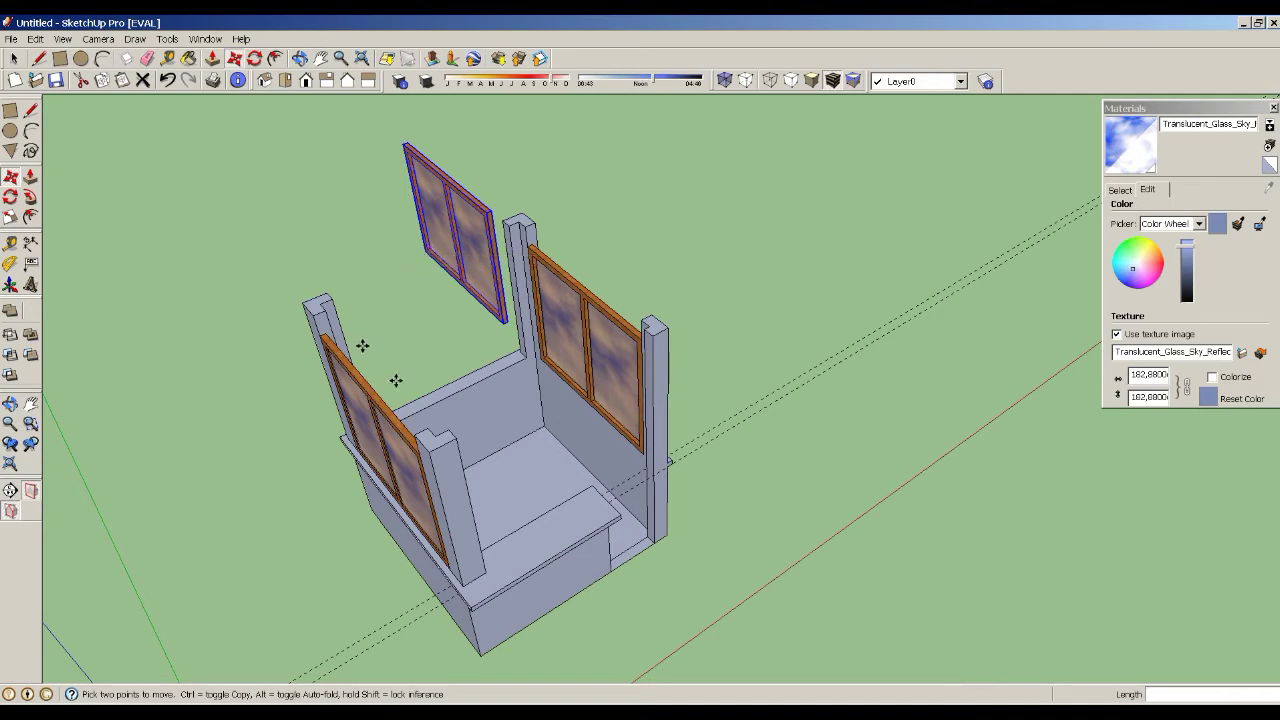
- In Top view, rotate the copied panel 90° parallel to the front wall, then orbit back to 3D
{"action": "left_click", "coordinate": [285, 80]}
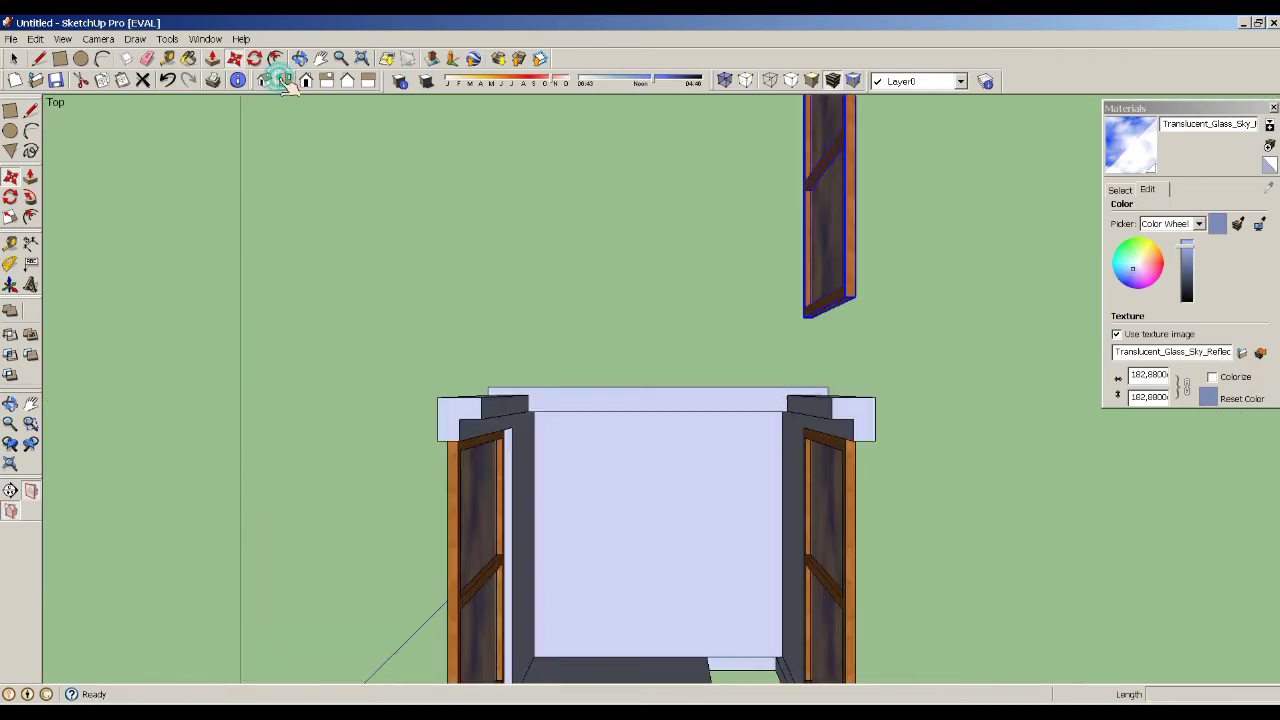
{"action": "key", "text": "m"}
{"action": "scroll", "coordinate": [491, 294], "scroll_direction": "down", "scroll_amount": 2}
{"action": "scroll", "coordinate": [758, 151], "scroll_direction": "up", "scroll_amount": 2}
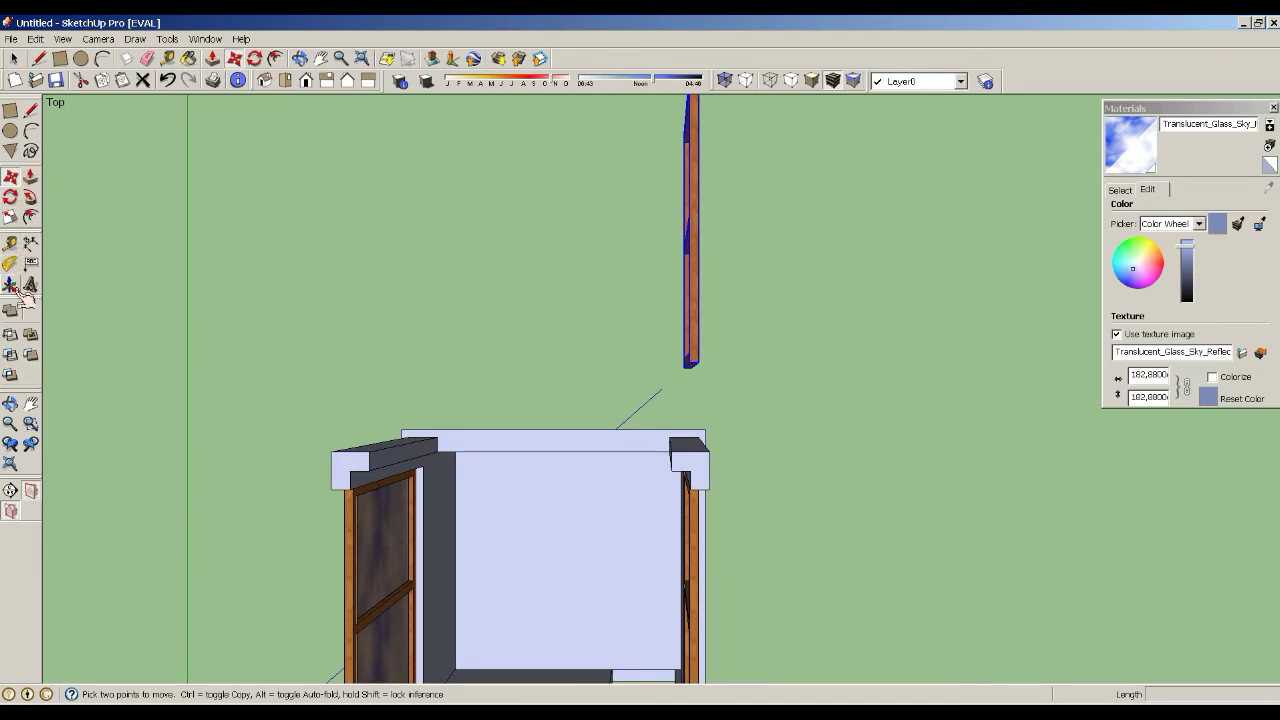
{"action": "left_click", "coordinate": [10, 197]}
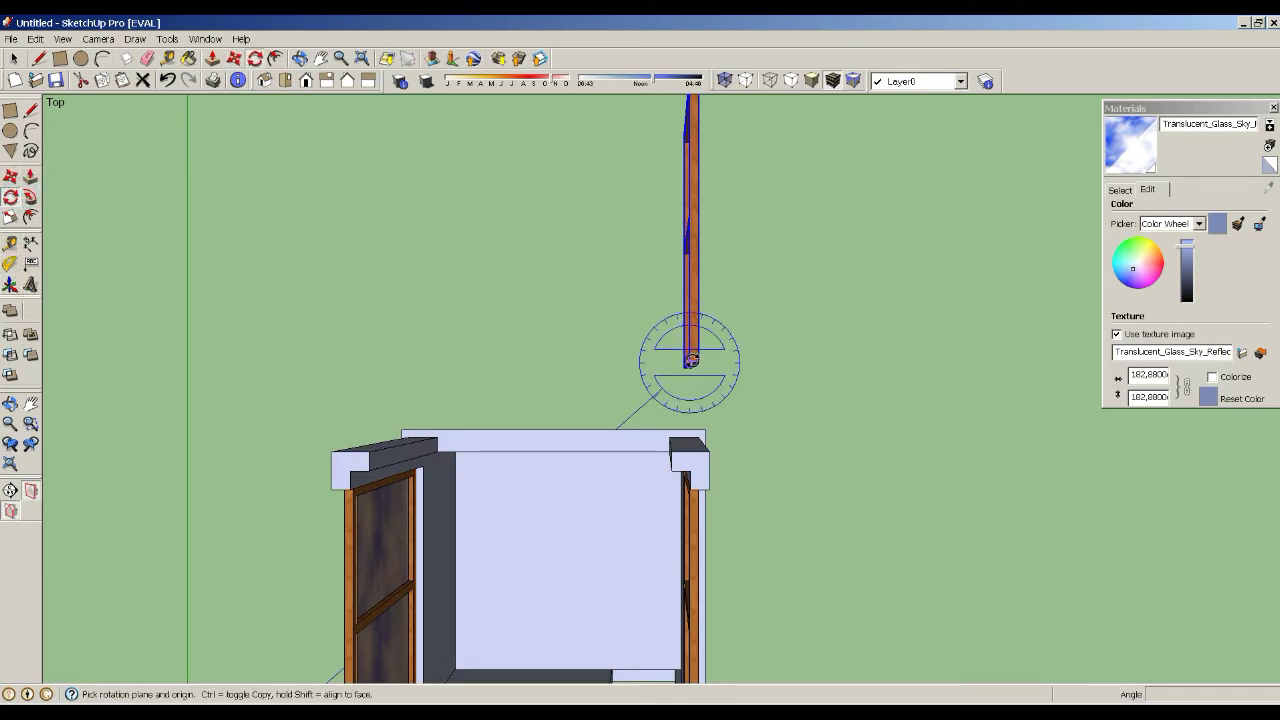
{"action": "left_click", "coordinate": [690, 360]}
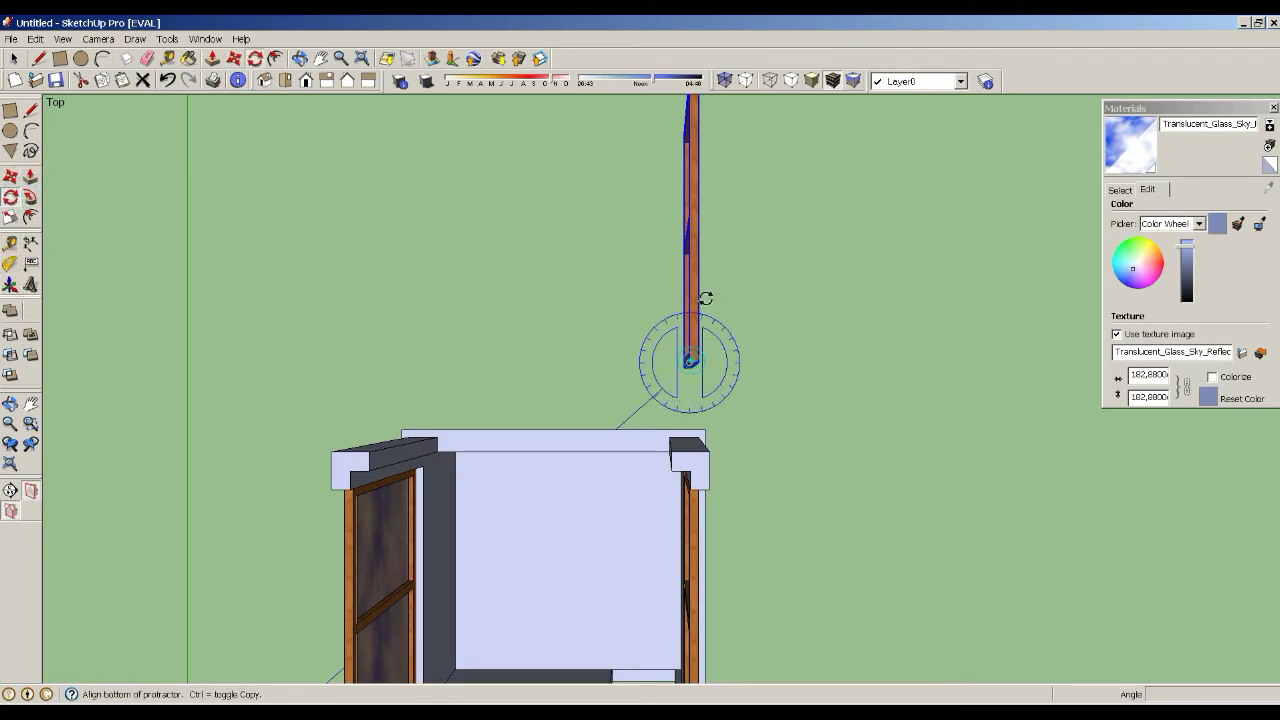
{"action": "left_click", "coordinate": [690, 215]}
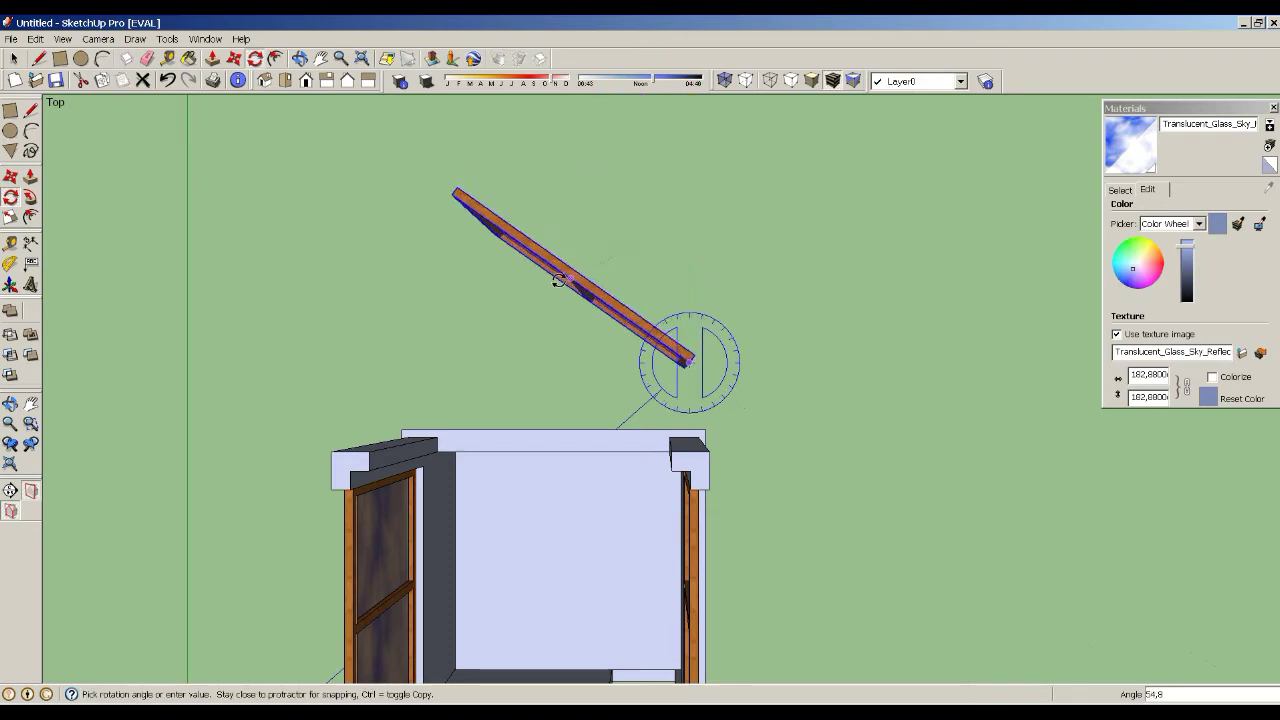
{"action": "left_click", "coordinate": [537, 362]}
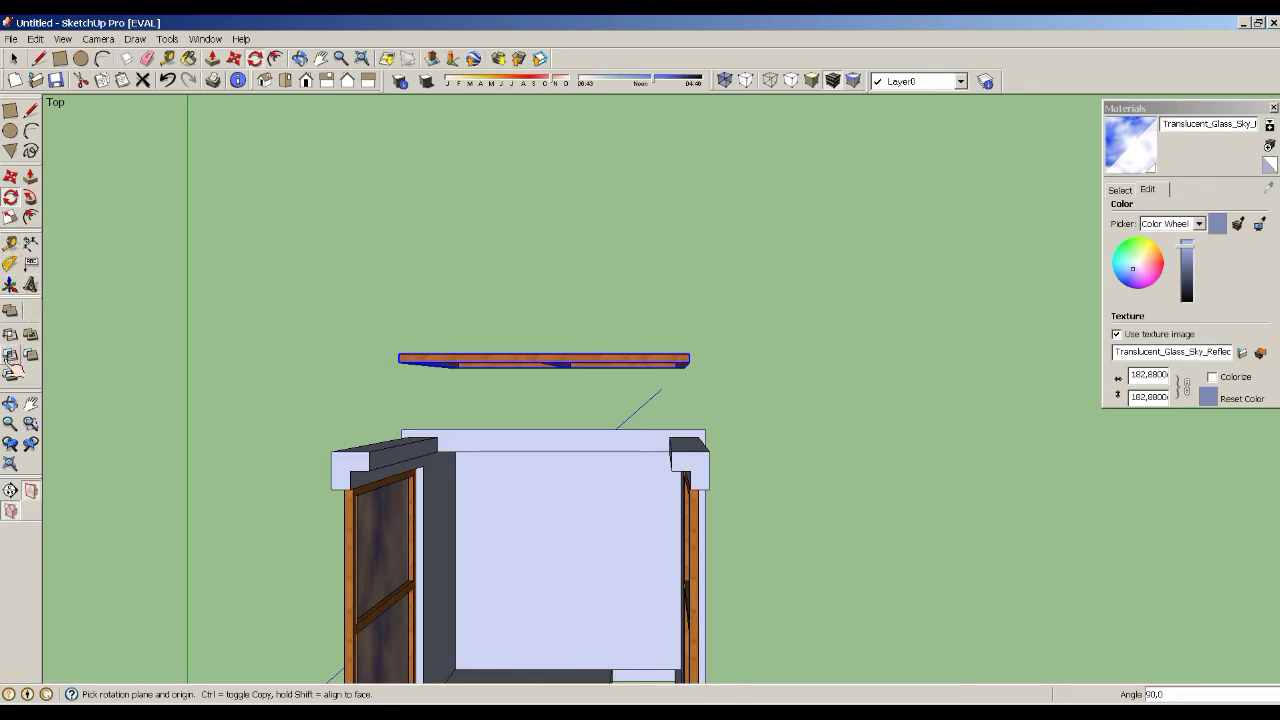
{"action": "left_click", "coordinate": [10, 403]}
{"action": "mouse_move", "coordinate": [620, 449]}
{"action": "left_mouse_down"}
{"action": "mouse_move", "coordinate": [541, 274]}
{"action": "mouse_move", "coordinate": [774, 597]}
{"action": "mouse_move", "coordinate": [609, 600]}
{"action": "mouse_move", "coordinate": [164, 363]}
{"action": "left_mouse_up"}
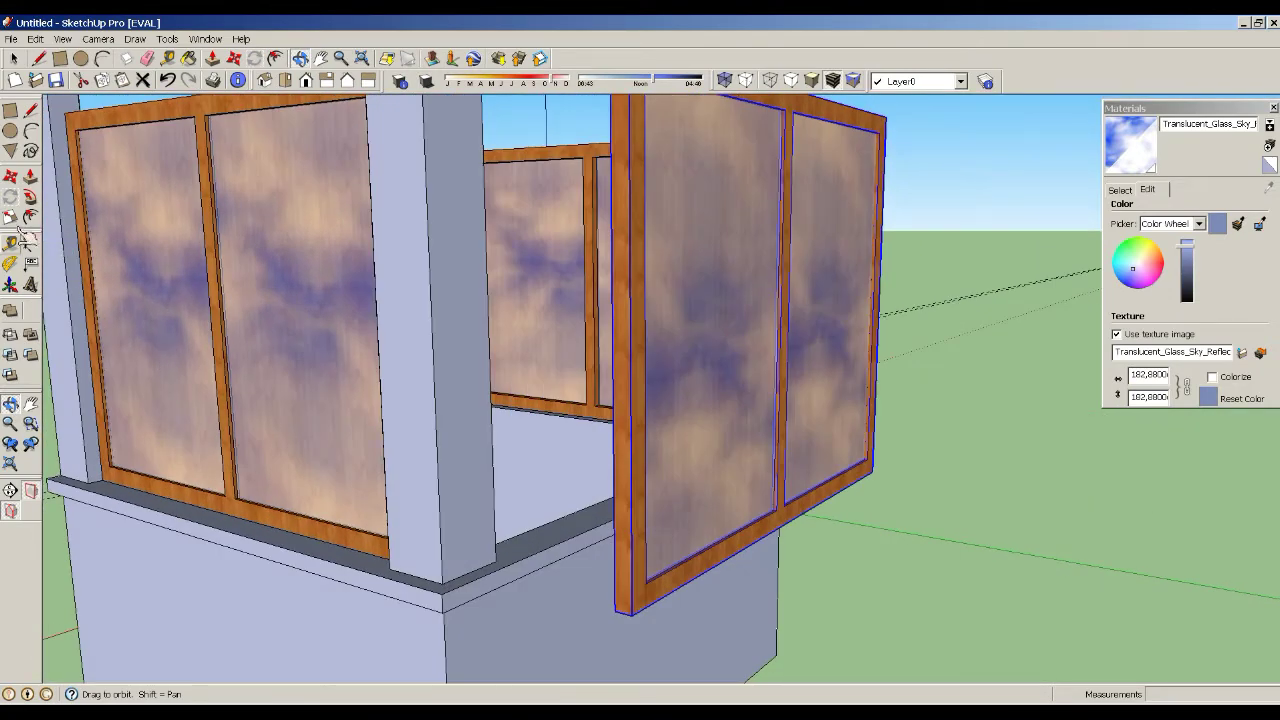
{"action": "left_click", "coordinate": [10, 176]}
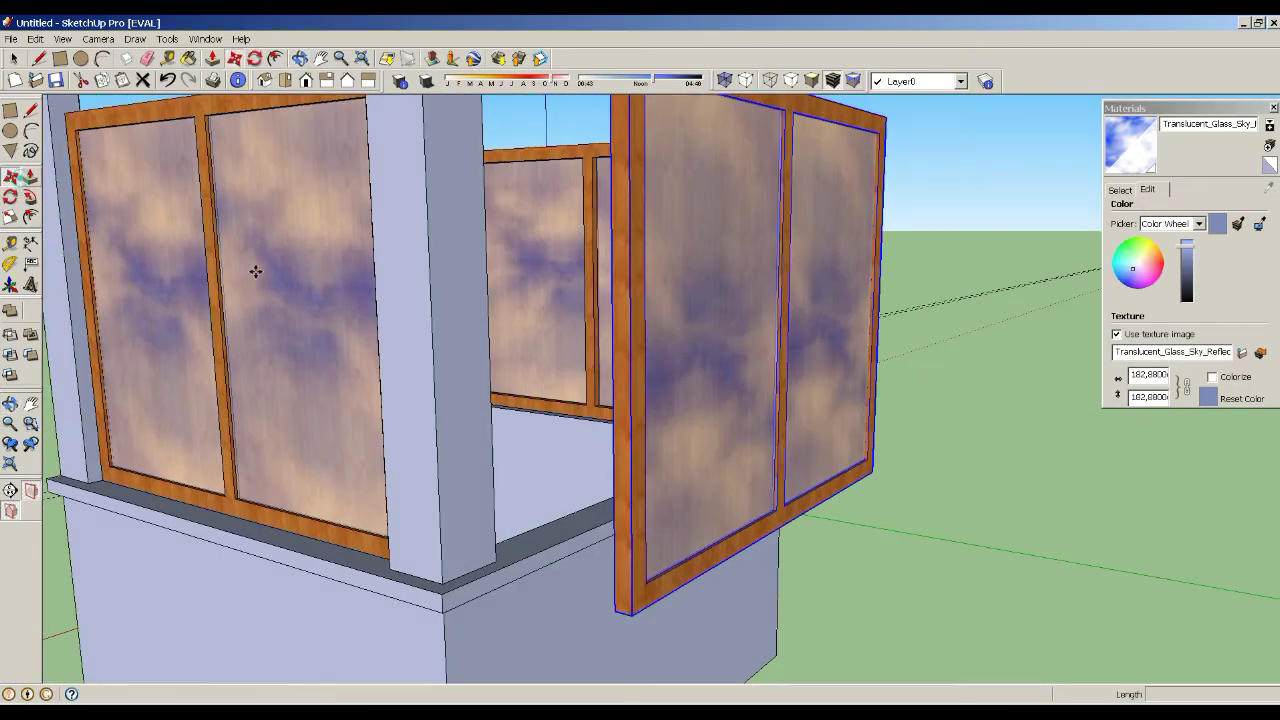
{"action": "left_click", "coordinate": [632, 615]}
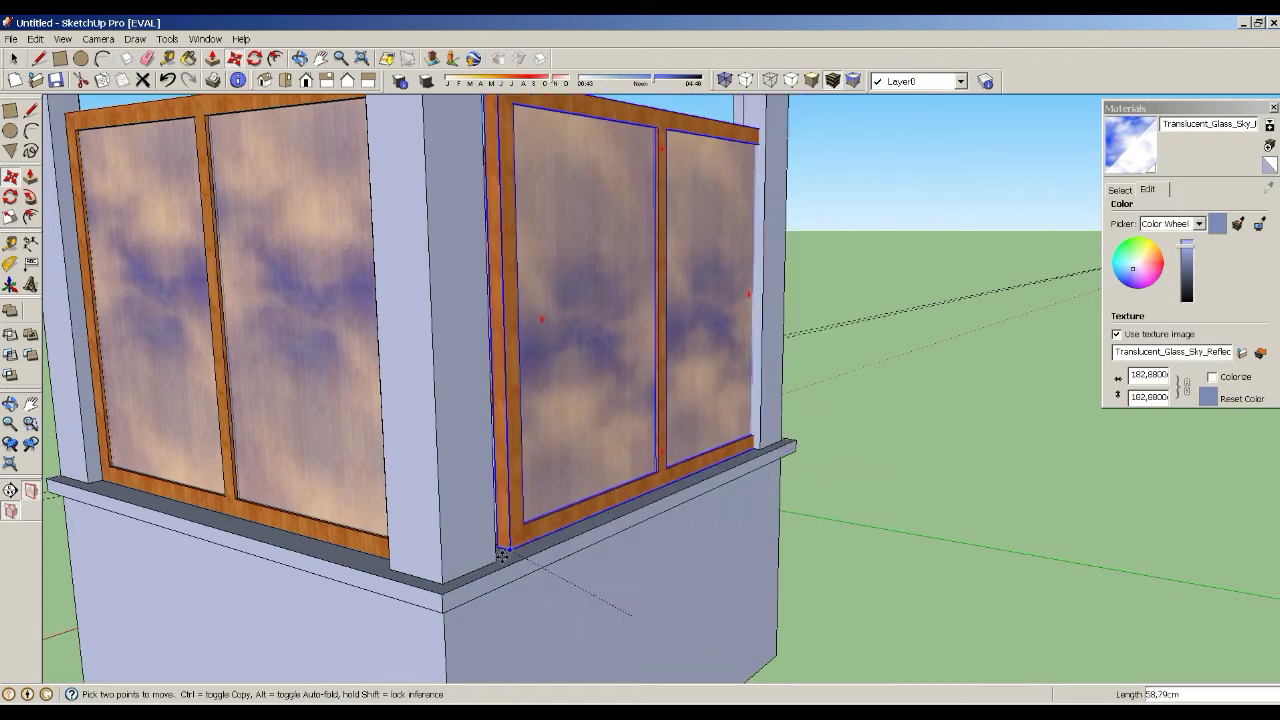
{"action": "left_click", "coordinate": [498, 557]}
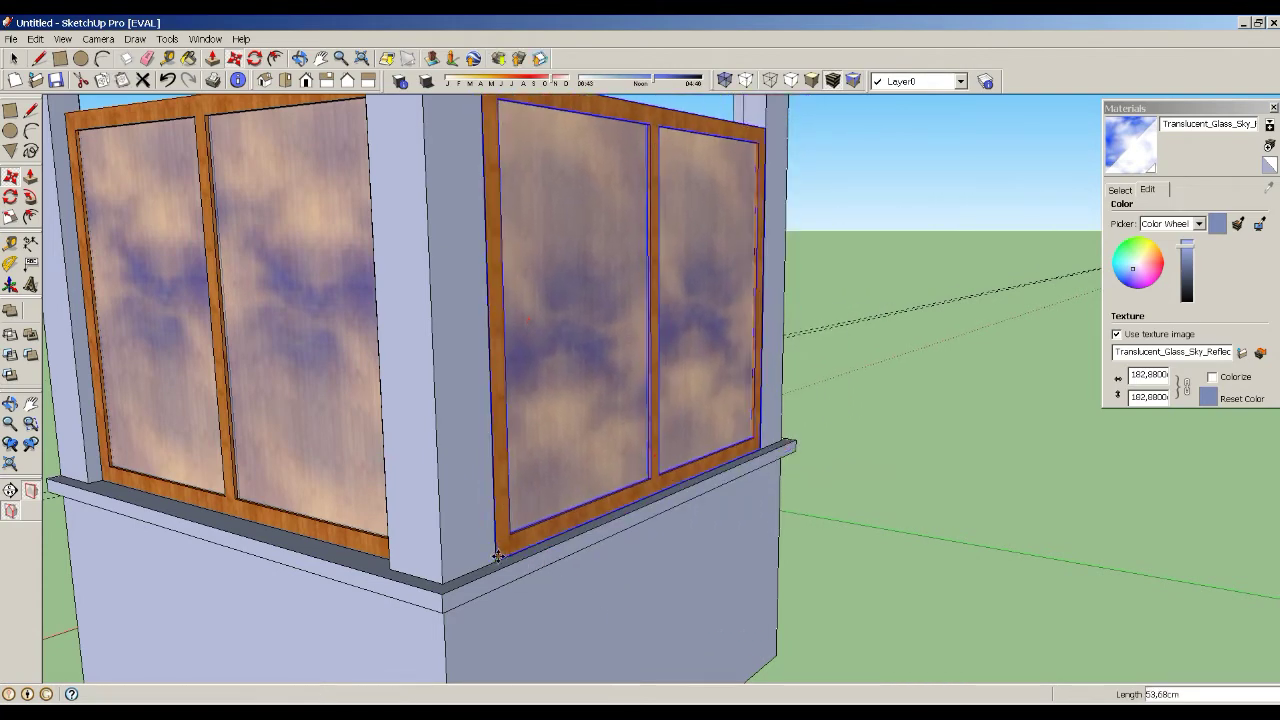
{"action": "scroll", "coordinate": [786, 586], "scroll_direction": "down", "scroll_amount": 5}
{"action": "scroll", "coordinate": [786, 586], "scroll_direction": "down", "scroll_amount": 2}
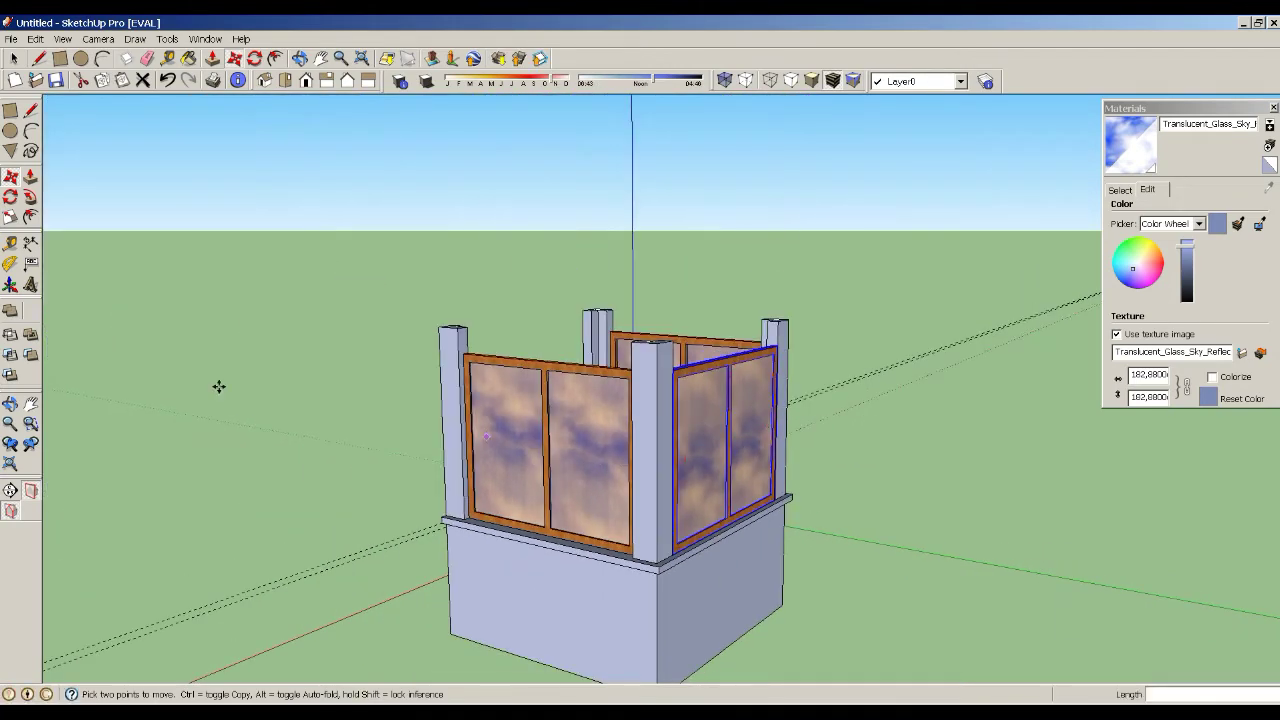
{"action": "left_click", "coordinate": [10, 403]}
{"action": "left_click_drag", "start_coordinate": [455, 358], "coordinate": [1055, 428]}
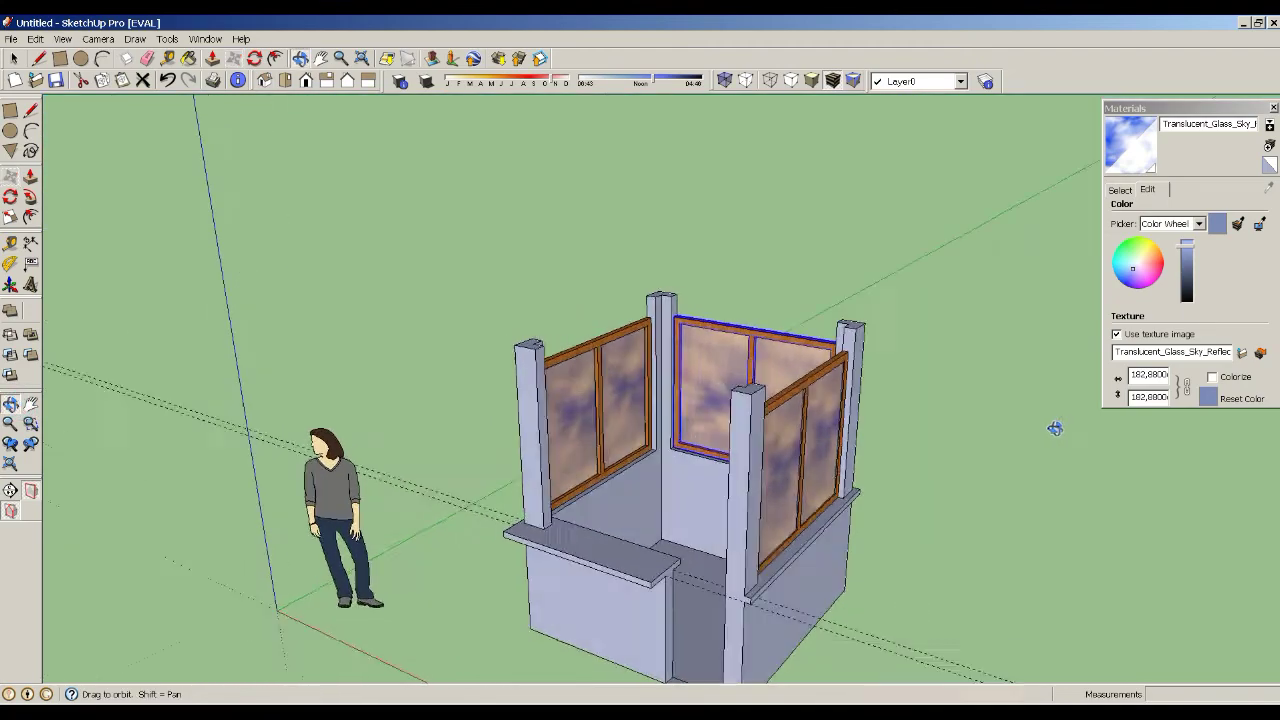
{"action": "left_click_drag", "start_coordinate": [911, 431], "coordinate": [995, 459]}
{"action": "left_click_drag", "start_coordinate": [629, 419], "coordinate": [957, 386]}
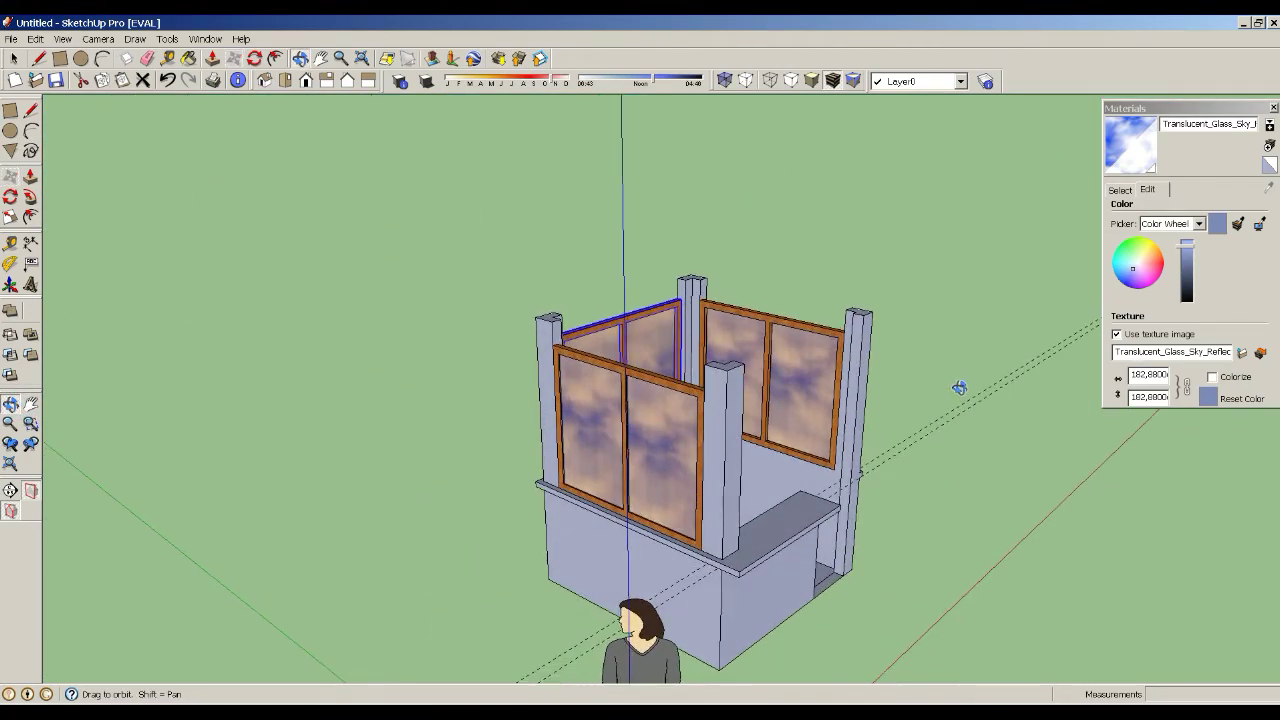
{"action": "mouse_move", "coordinate": [567, 383]}
{"action": "left_mouse_down"}
{"action": "mouse_move", "coordinate": [724, 408]}
{"action": "mouse_move", "coordinate": [840, 349]}
{"action": "mouse_move", "coordinate": [557, 333]}
{"action": "left_mouse_up"}
{"action": "scroll", "coordinate": [557, 333], "scroll_direction": "up", "scroll_amount": 2}
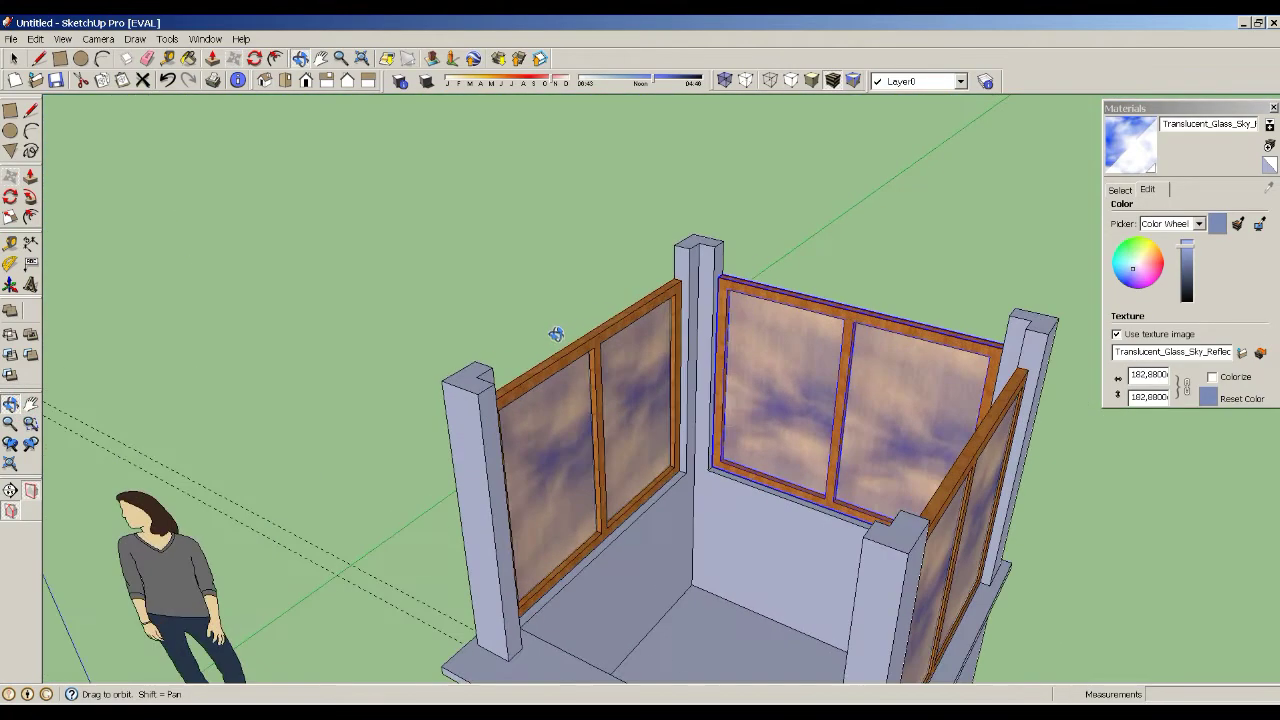
{"action": "scroll", "coordinate": [537, 380], "scroll_direction": "up", "scroll_amount": 3}
{"action": "left_click_drag", "start_coordinate": [531, 428], "coordinate": [1042, 403]}
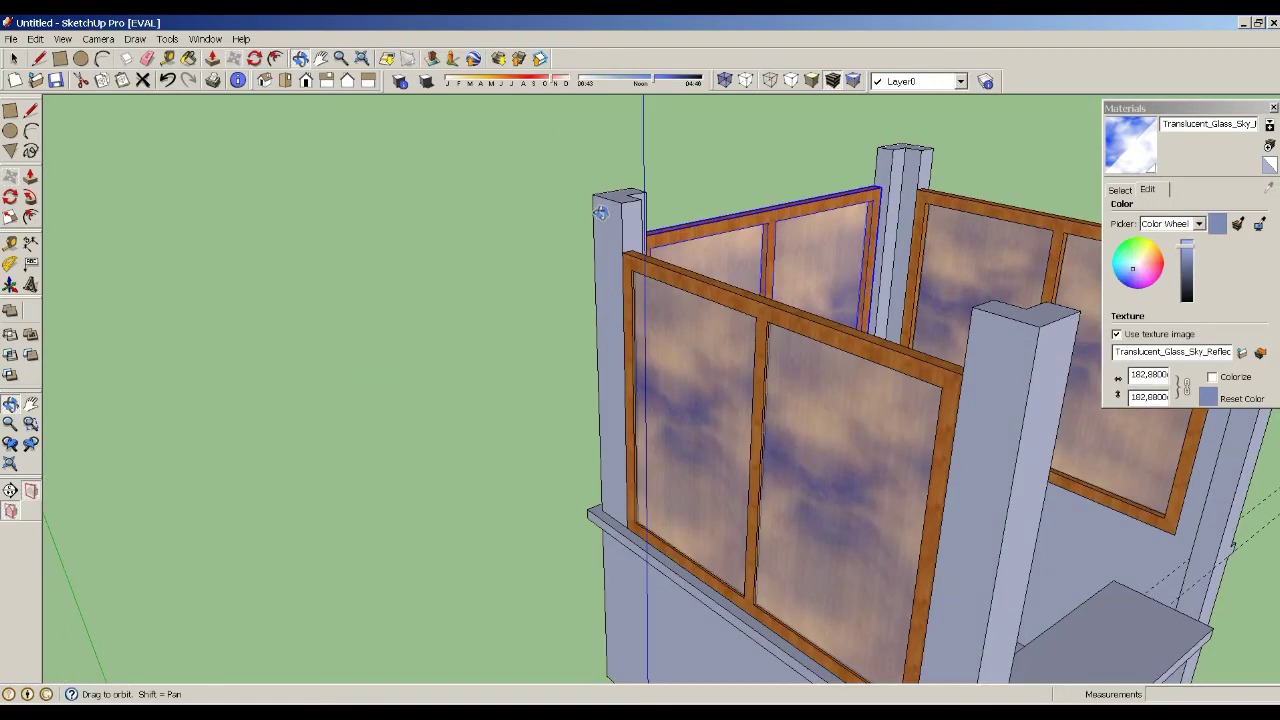
{"action": "scroll", "coordinate": [605, 205], "scroll_direction": "up", "scroll_amount": 3}
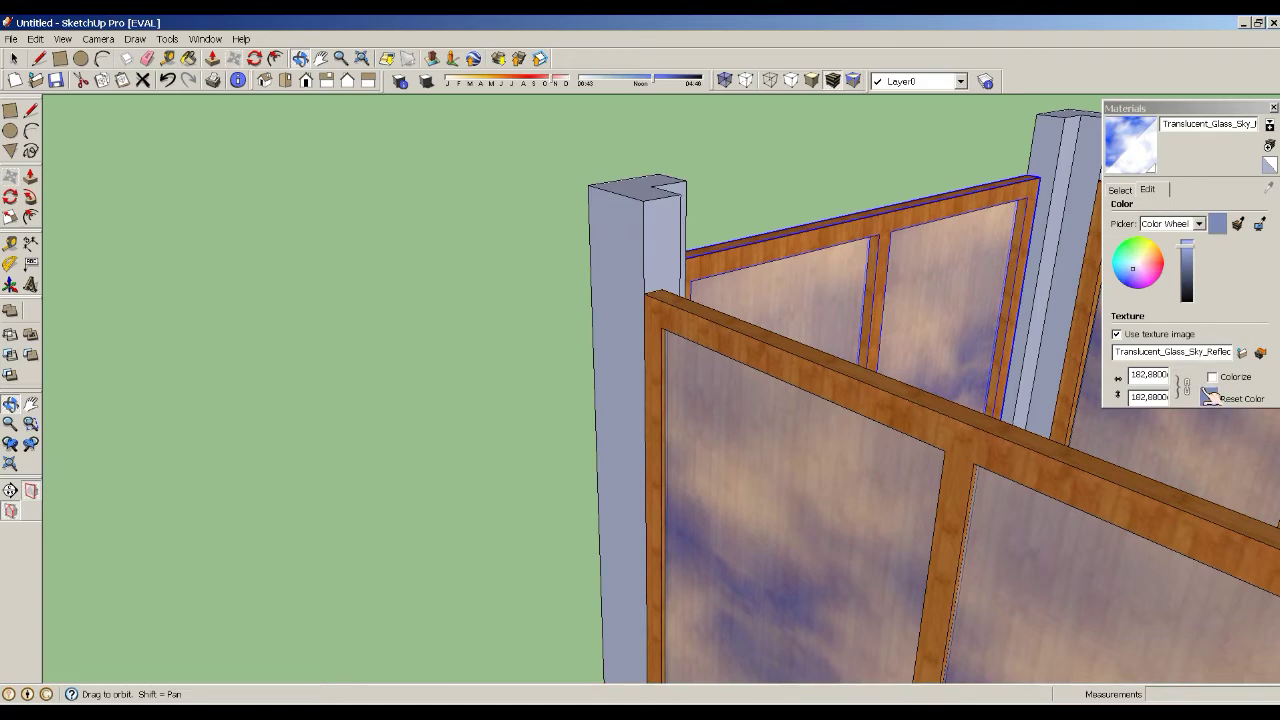
{"action": "scroll", "coordinate": [694, 203], "scroll_direction": "up", "scroll_amount": 1}
{"action": "scroll", "coordinate": [671, 200], "scroll_direction": "up", "scroll_amount": 1}
{"action": "scroll", "coordinate": [639, 217], "scroll_direction": "up", "scroll_amount": 1}
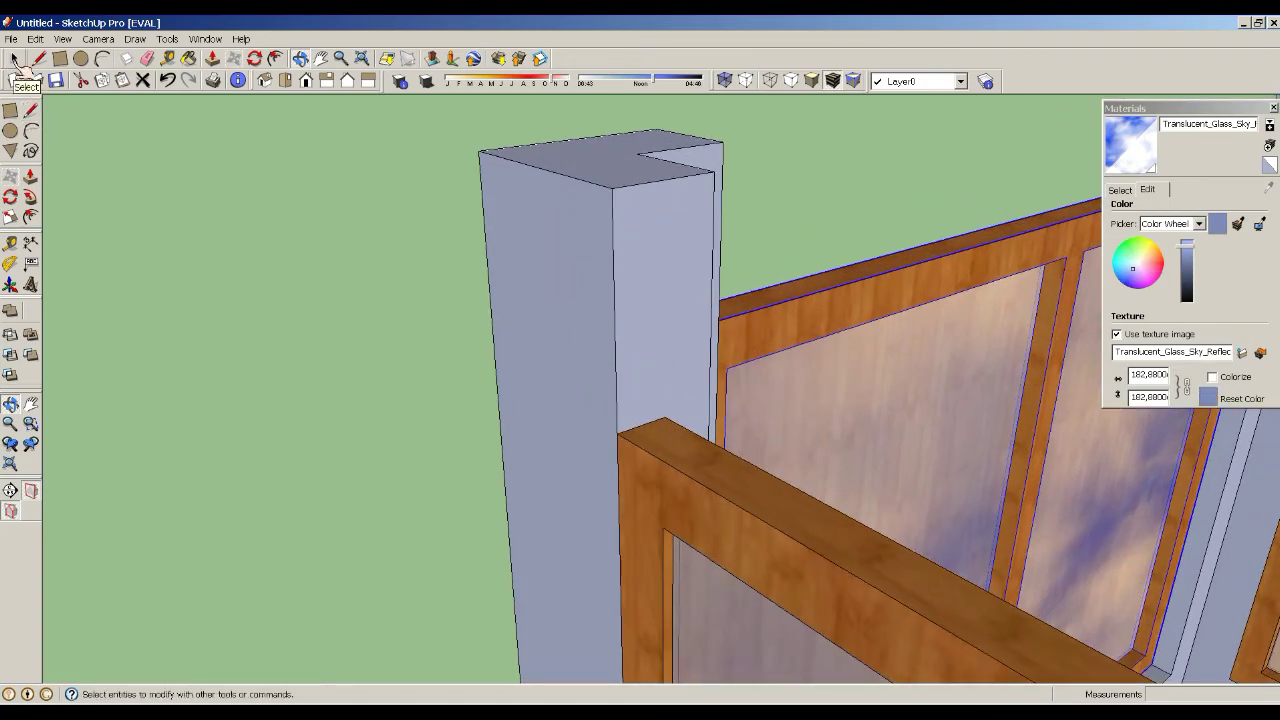
- Place Tape Measure guides near the top of the post and orbit in to the wall corner
{"action": "left_click", "coordinate": [14, 58]}
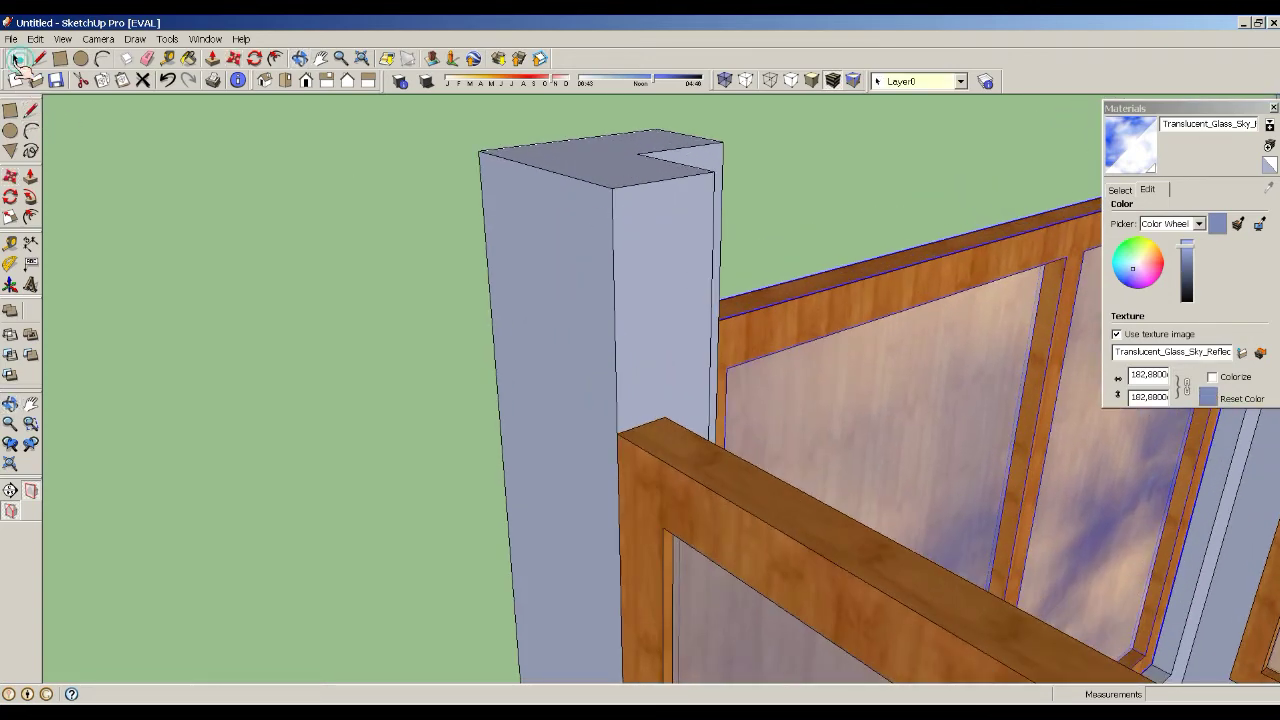
{"action": "left_click", "coordinate": [12, 245]}
{"action": "left_click", "coordinate": [665, 180]}
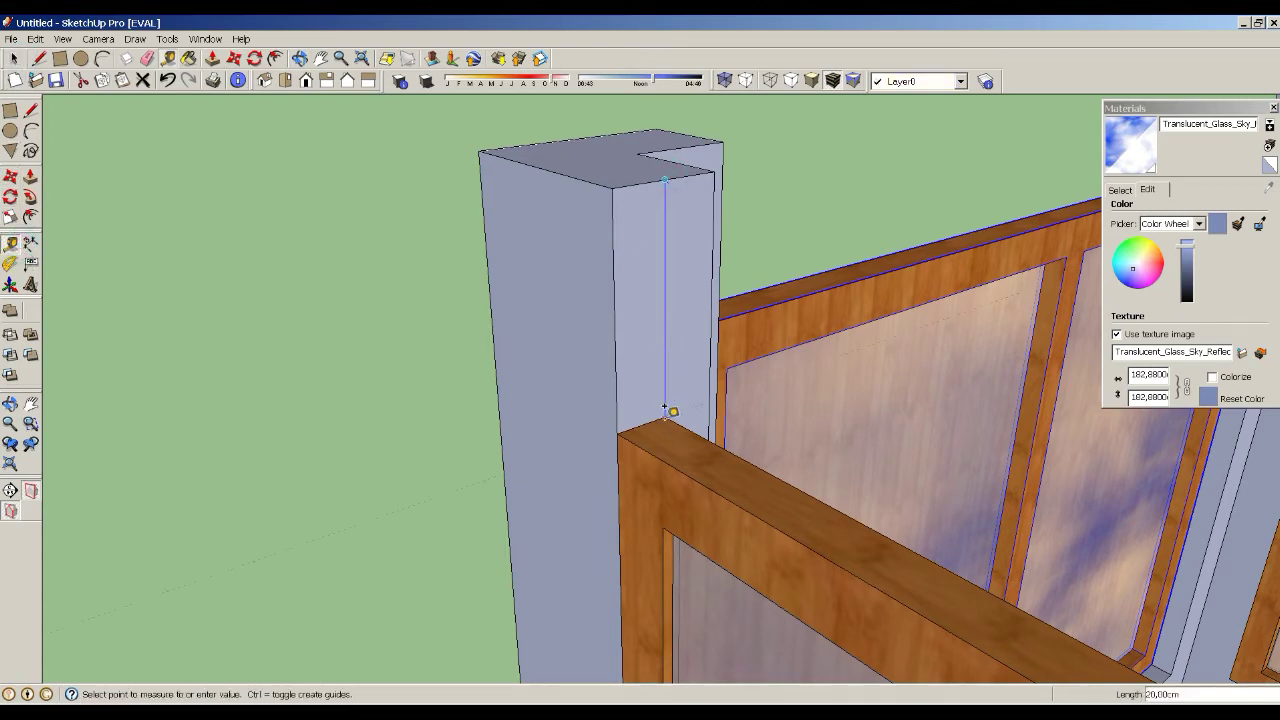
{"action": "type", "text": "5"}
{"action": "key", "text": "Return"}
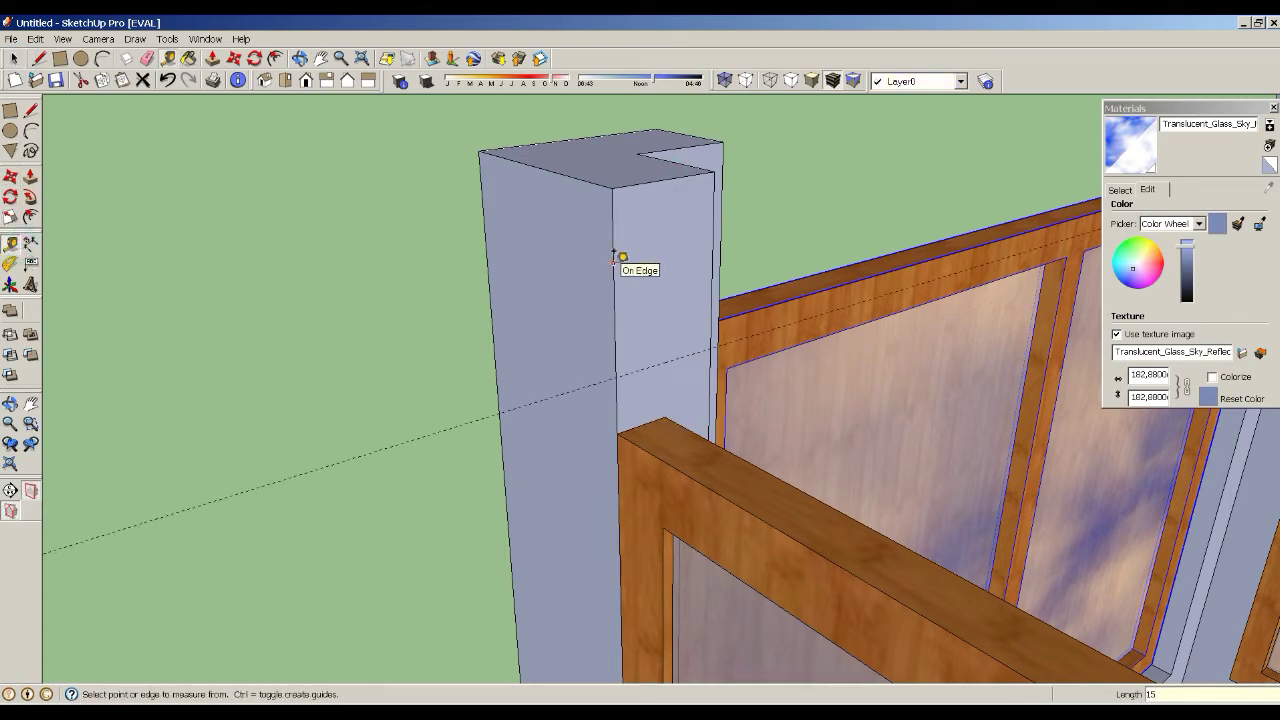
{"action": "left_click", "coordinate": [614, 258]}
{"action": "key", "text": "Return"}
{"action": "left_click", "coordinate": [644, 203]}
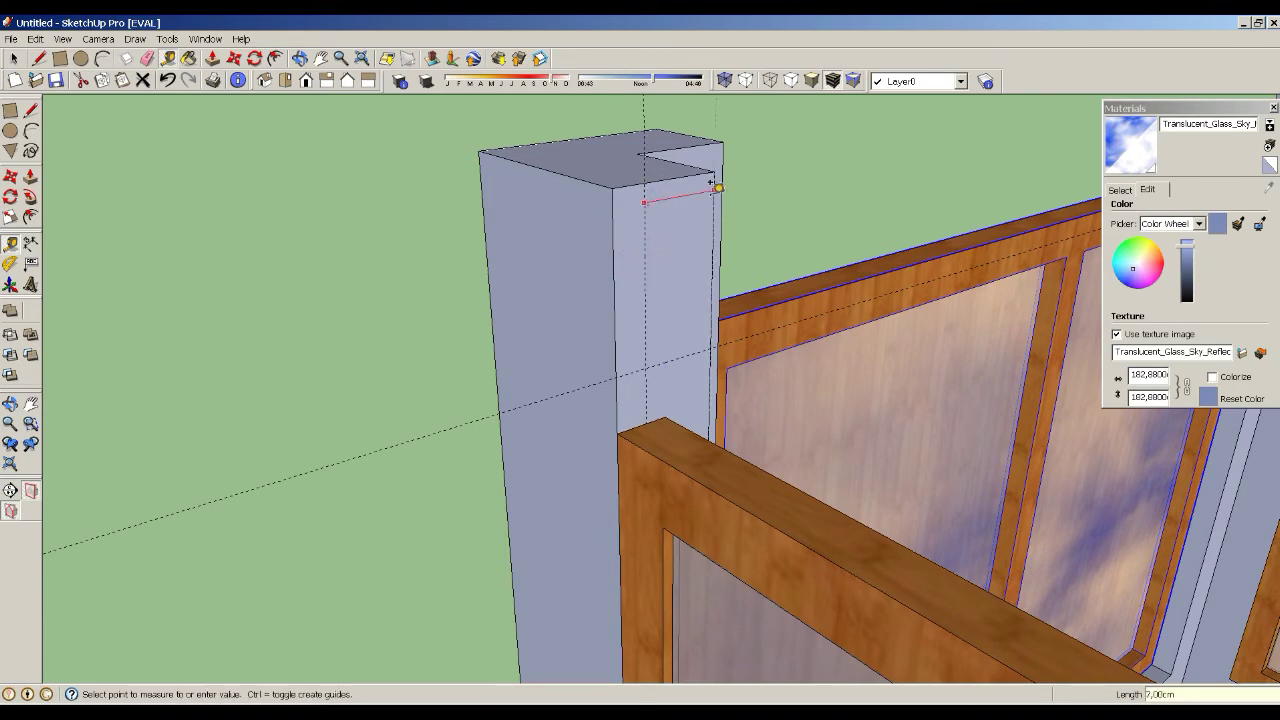
{"action": "key", "text": "r"}
{"action": "middle_click_drag", "start_coordinate": [714, 187], "coordinate": [68, 162]}
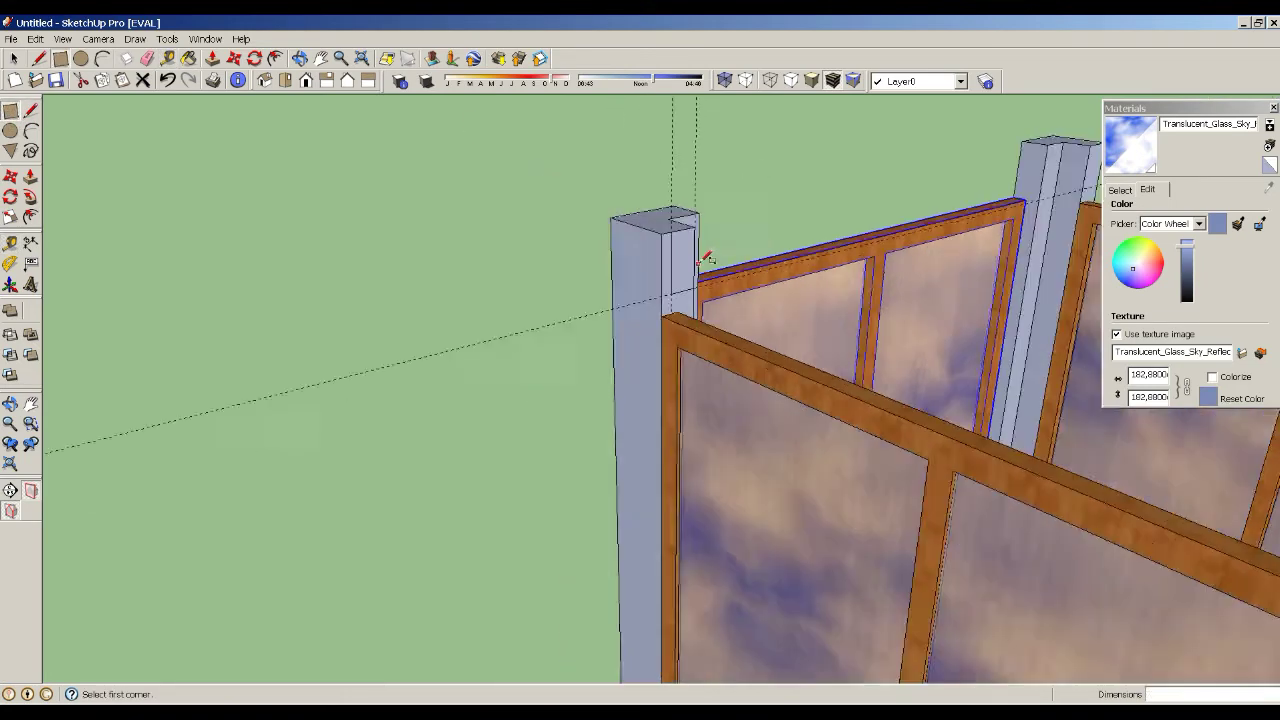
{"action": "mouse_move", "coordinate": [221, 373]}
{"action": "middle_mouse_down"}
{"action": "mouse_move", "coordinate": [543, 423]}
{"action": "mouse_move", "coordinate": [90, 88]}
{"action": "mouse_move", "coordinate": [444, 288]}
{"action": "middle_mouse_up"}
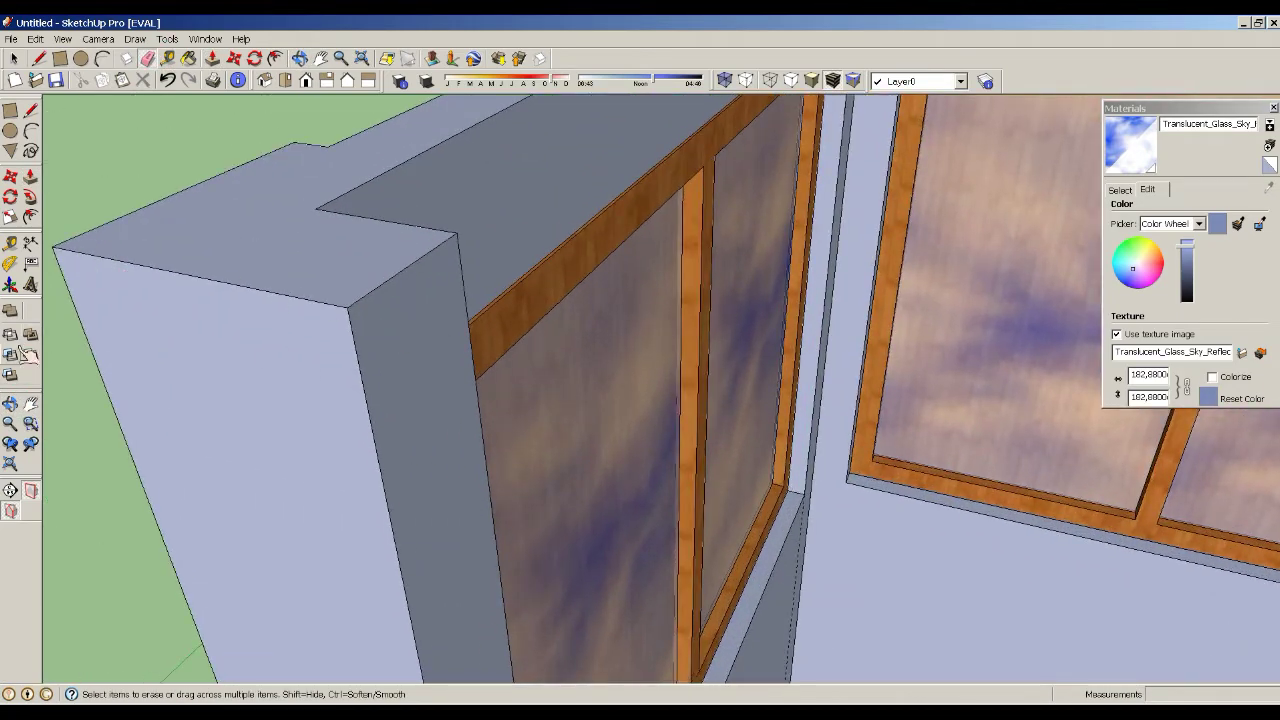
{"action": "key", "text": "t"}
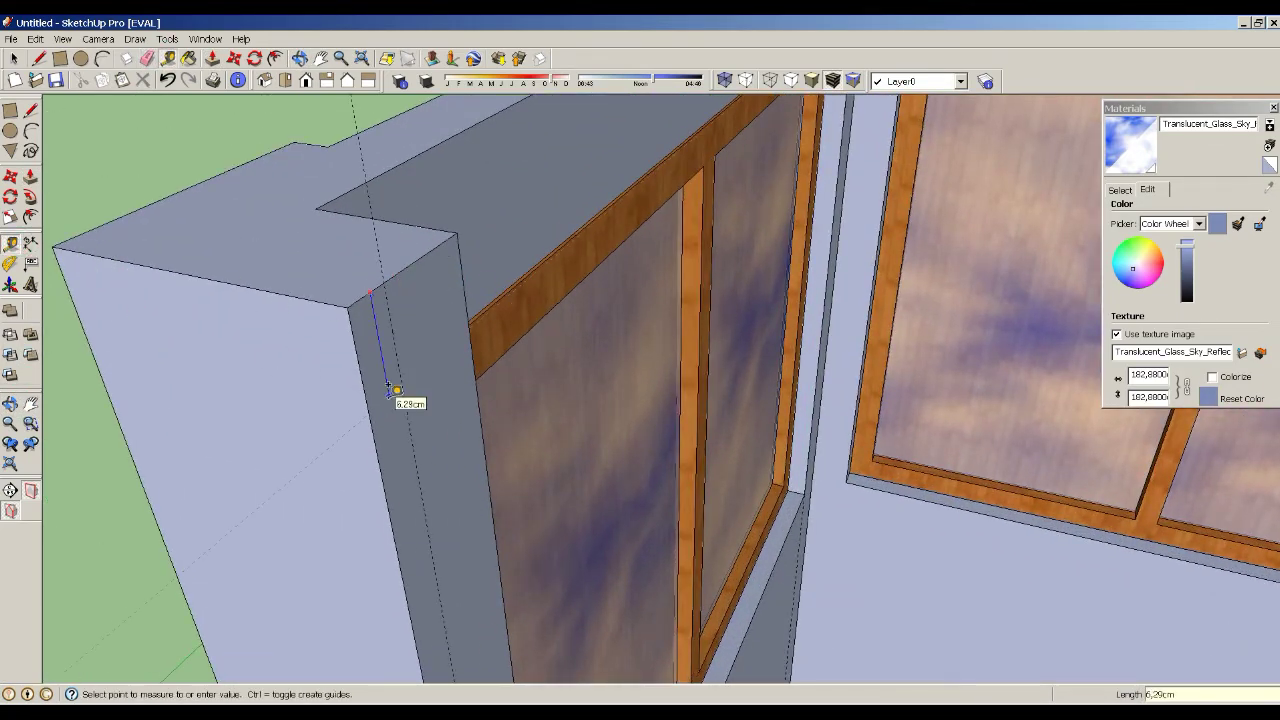
{"action": "scroll", "coordinate": [400, 400], "scroll_direction": "down", "scroll_amount": 2}
- Draw a beam cross-section rectangle on the post top and push/pull it across to the opposite post
{"action": "key", "text": "r"}
{"action": "left_click", "coordinate": [432, 296]}
{"action": "left_click", "coordinate": [493, 376]}
{"action": "scroll", "coordinate": [305, 315], "scroll_direction": "down", "scroll_amount": 3}
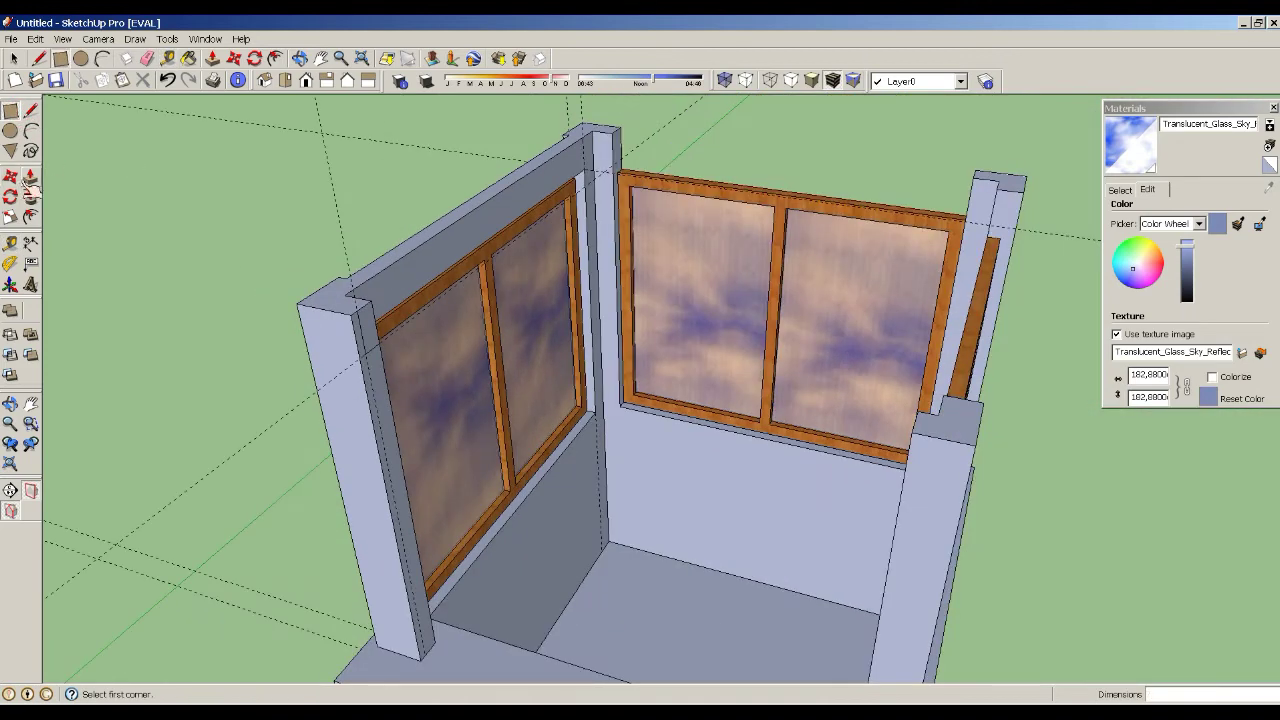
{"action": "key", "text": "p"}
{"action": "double_click", "coordinate": [300, 310]}
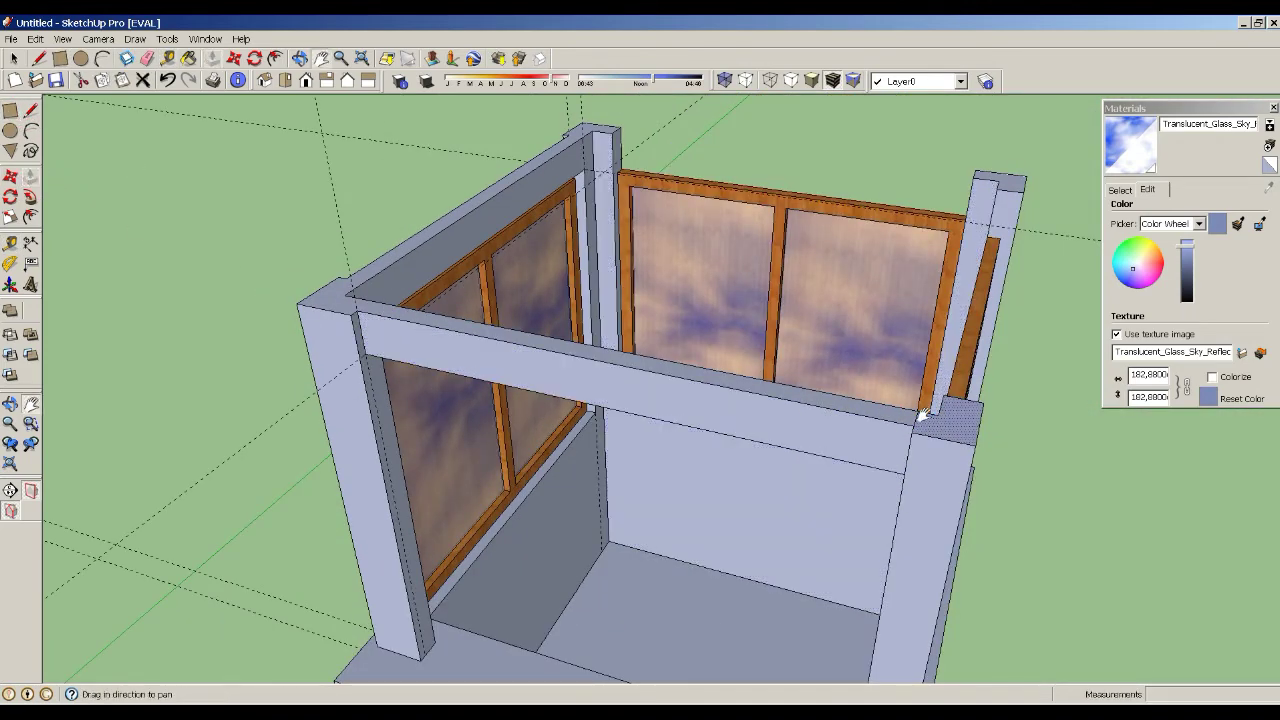
{"action": "scroll", "coordinate": [930, 415], "scroll_direction": "up", "scroll_amount": 4}
{"action": "key", "text": "e"}
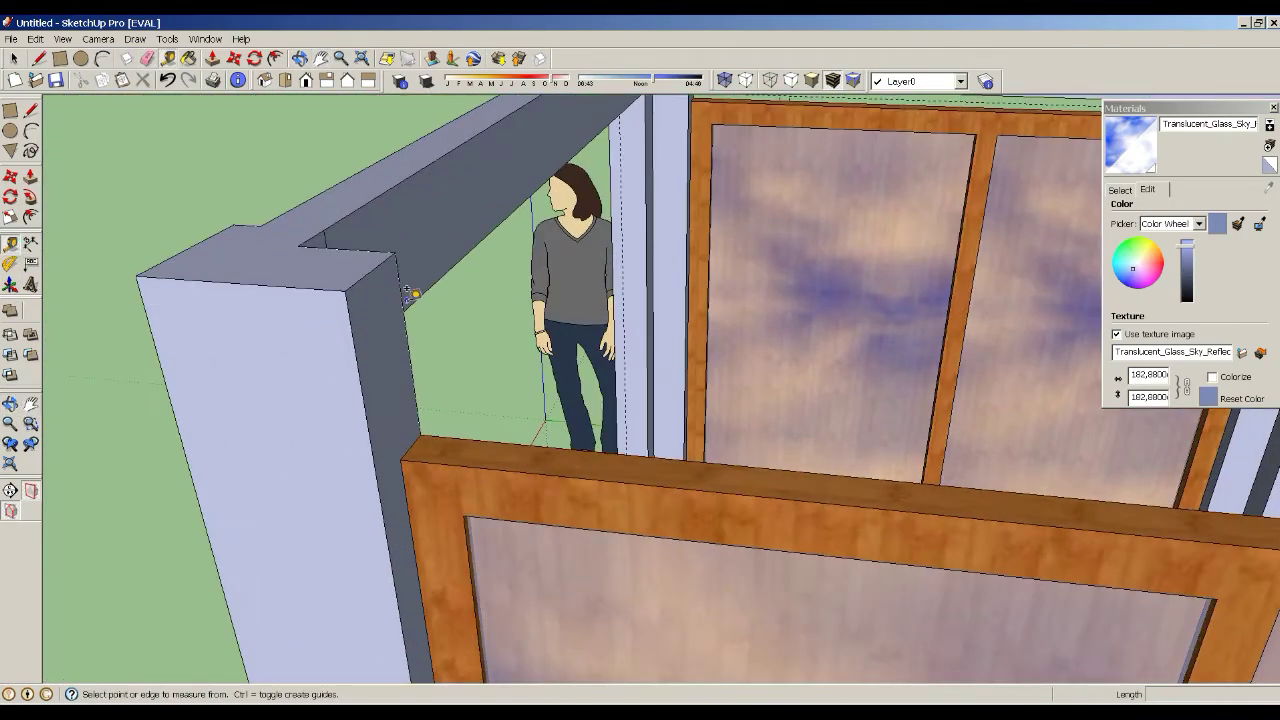
- Draw another rectangle at the next post's top corner, extrude it, and erase stray edges
{"action": "left_click", "coordinate": [410, 292]}
{"action": "type", "text": "7"}
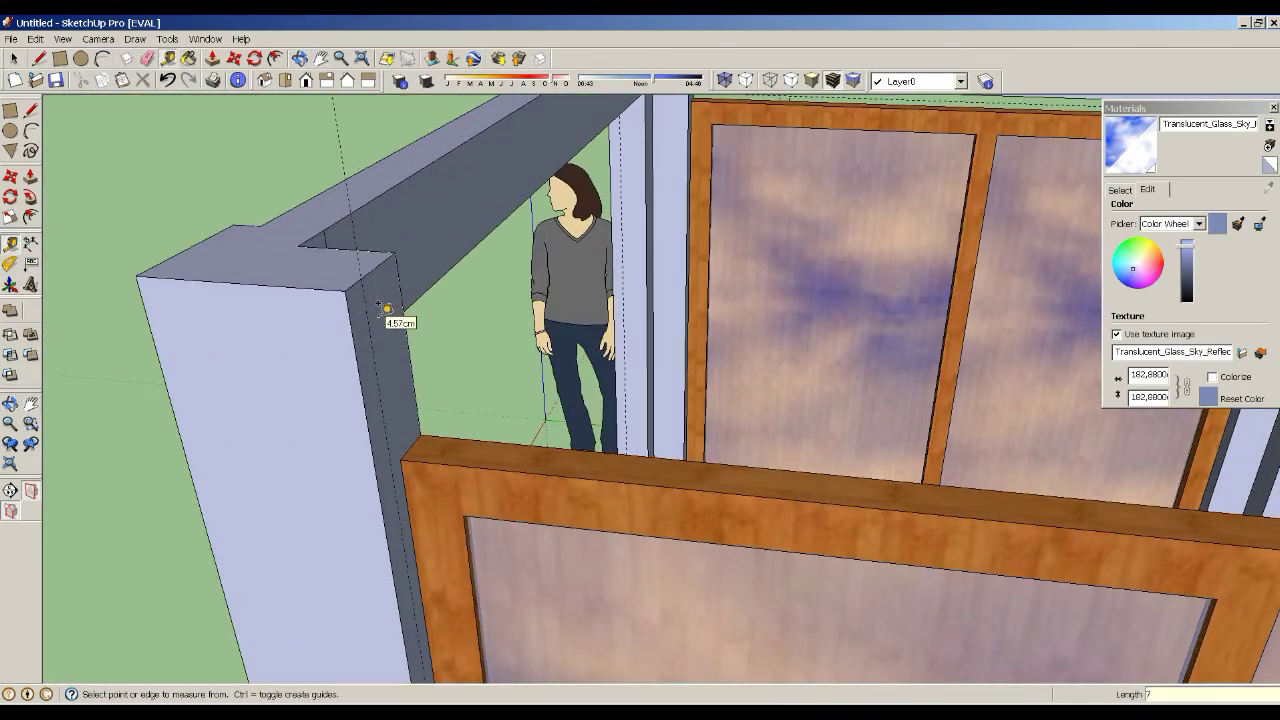
{"action": "type", "text": "r"}
{"action": "left_click", "coordinate": [366, 270]}
{"action": "scroll", "coordinate": [425, 388], "scroll_direction": "up", "scroll_amount": 2}
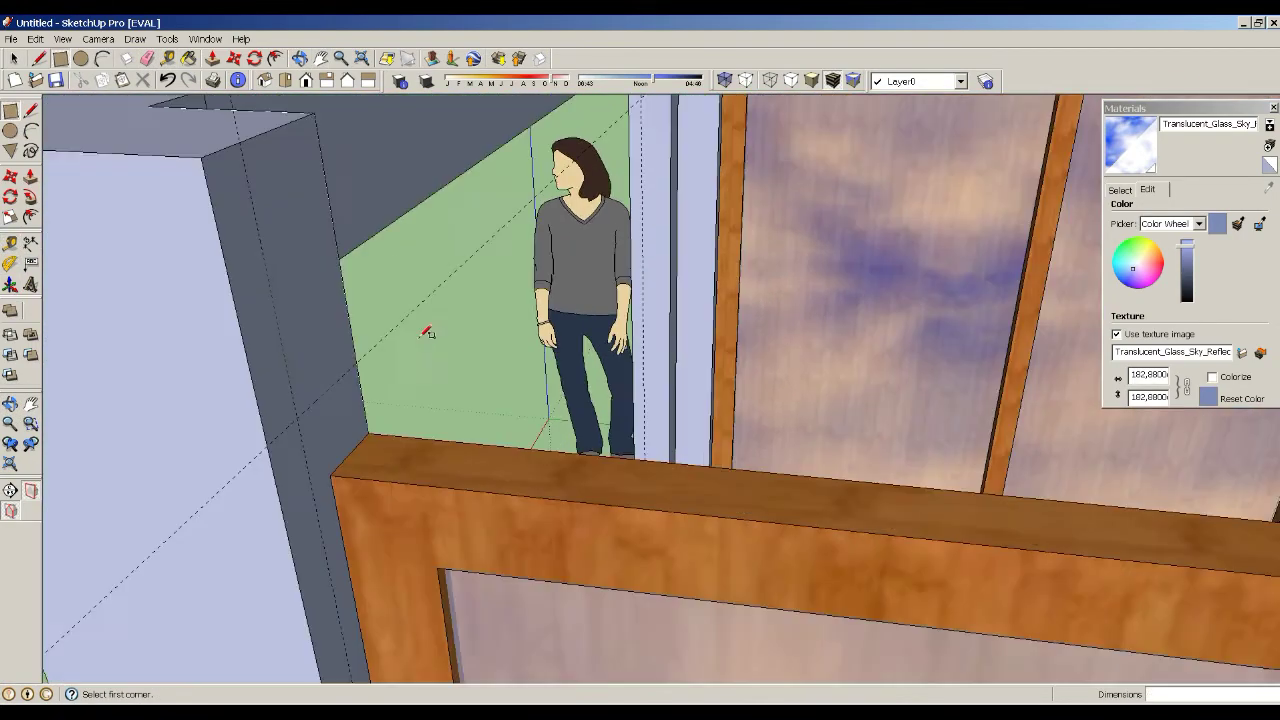
{"action": "key", "text": "p"}
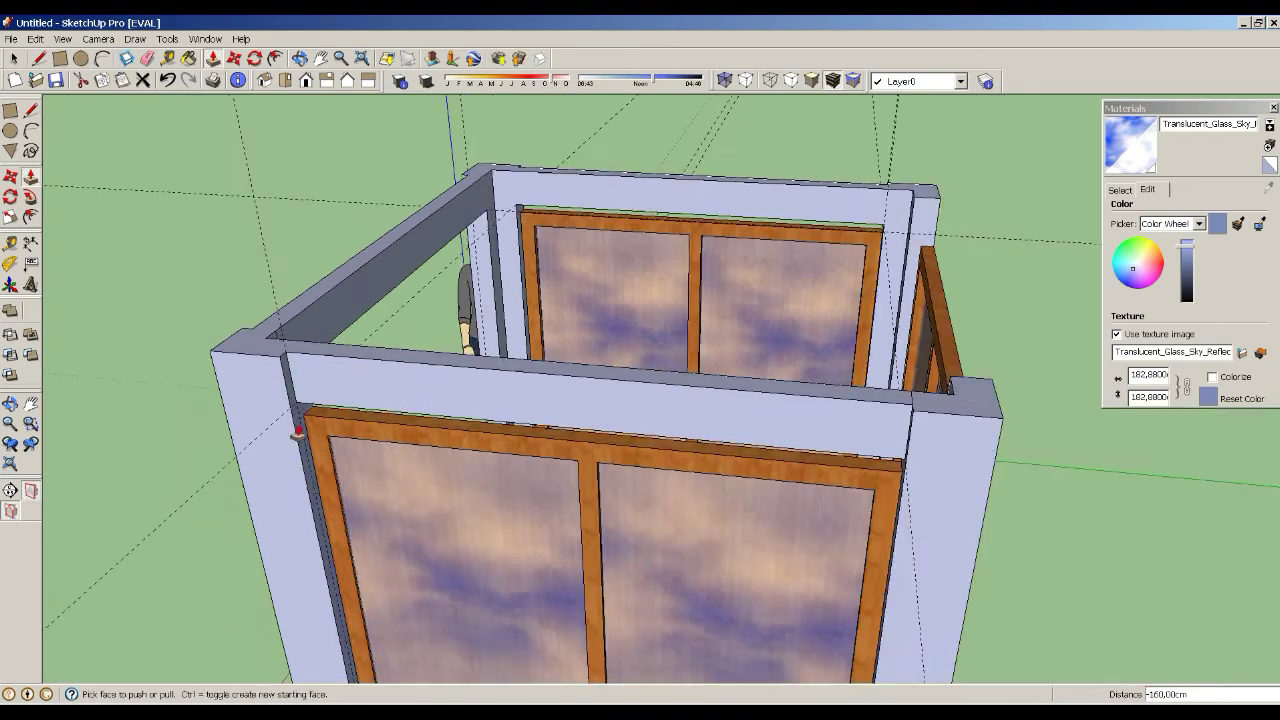
{"action": "key", "text": "e"}
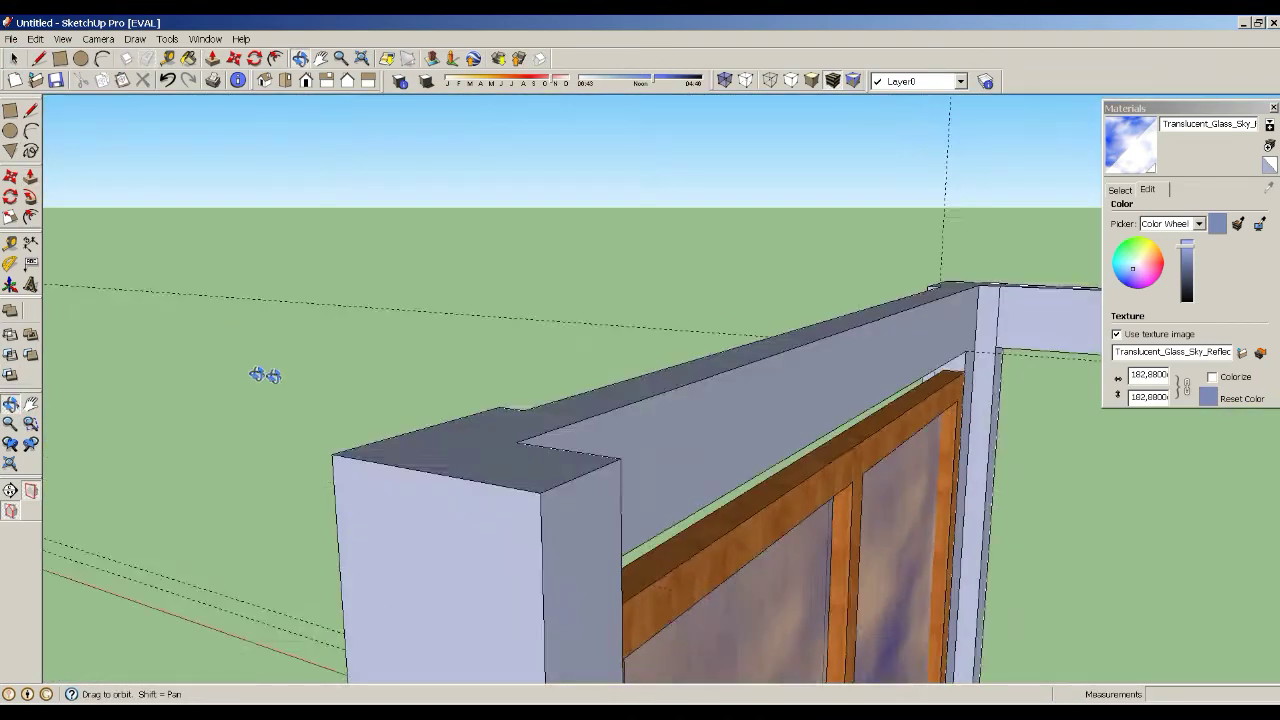
- Add a 15 cm guide on the wall top, extrude the last beam to the far post, and orbit to review
{"action": "left_click", "coordinate": [10, 242]}
{"action": "left_click", "coordinate": [501, 392]}
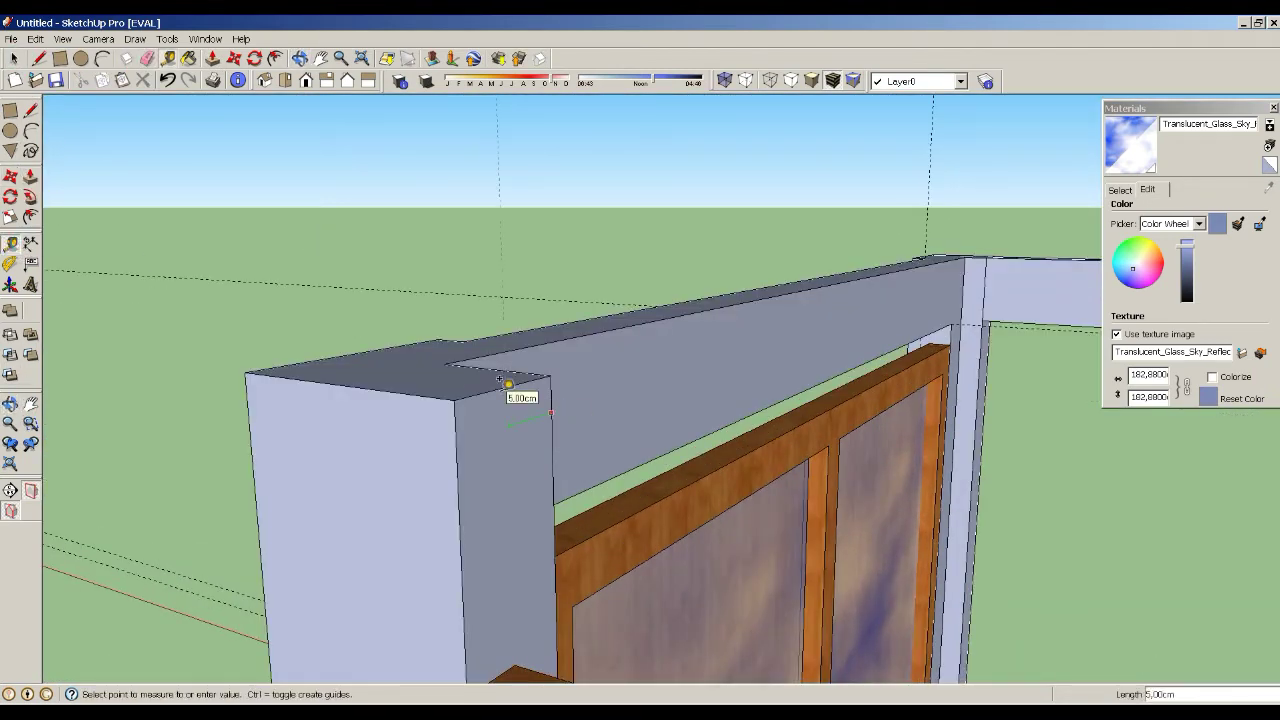
{"action": "type", "text": "15"}
{"action": "key", "text": "Return"}
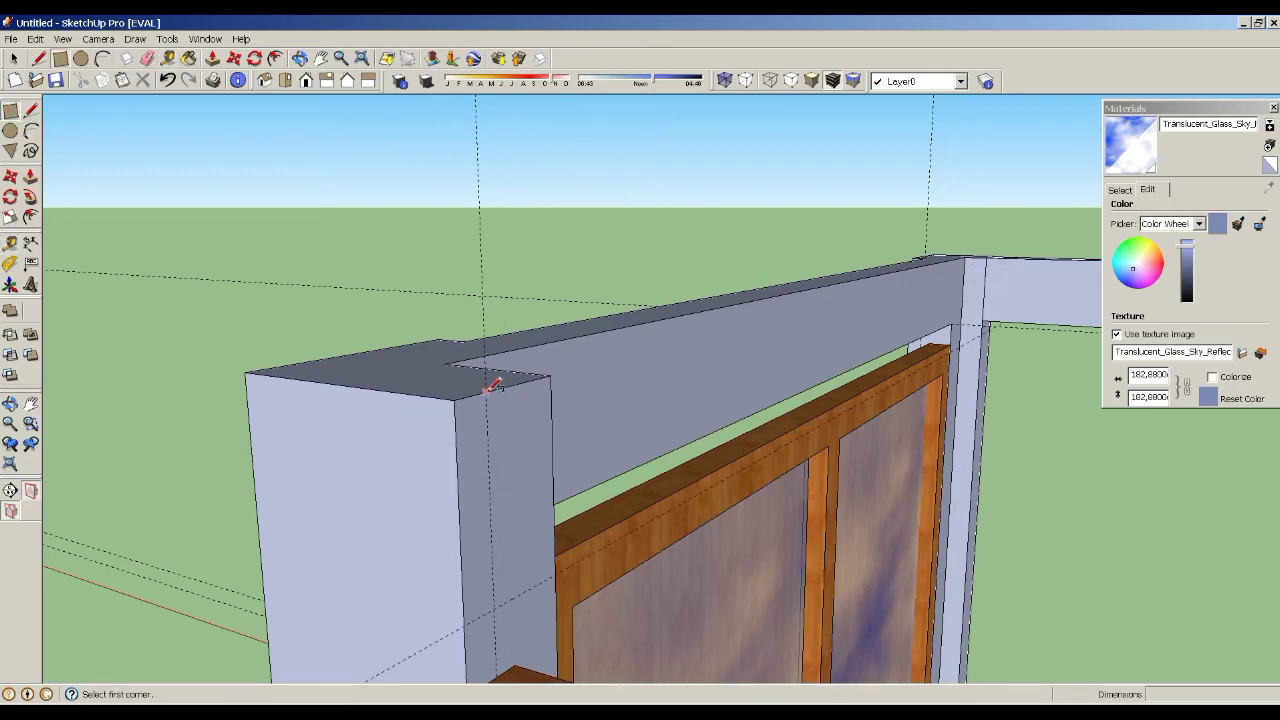
{"action": "scroll", "coordinate": [500, 306], "scroll_direction": "down", "scroll_amount": 3}
{"action": "left_click", "coordinate": [30, 175]}
{"action": "left_click", "coordinate": [1000, 425]}
{"action": "key", "text": "o"}
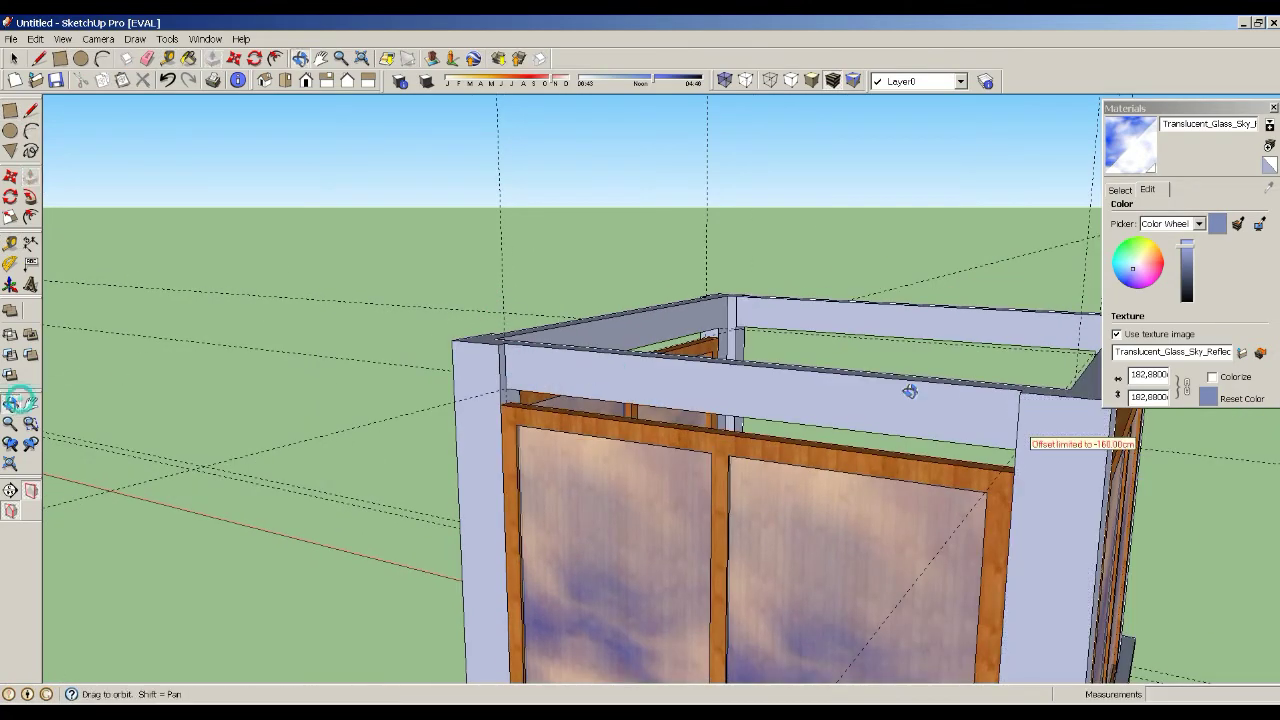
{"action": "mouse_move", "coordinate": [908, 389]}
{"action": "left_mouse_down"}
{"action": "mouse_move", "coordinate": [280, 236]}
{"action": "mouse_move", "coordinate": [423, 369]}
{"action": "left_mouse_up"}
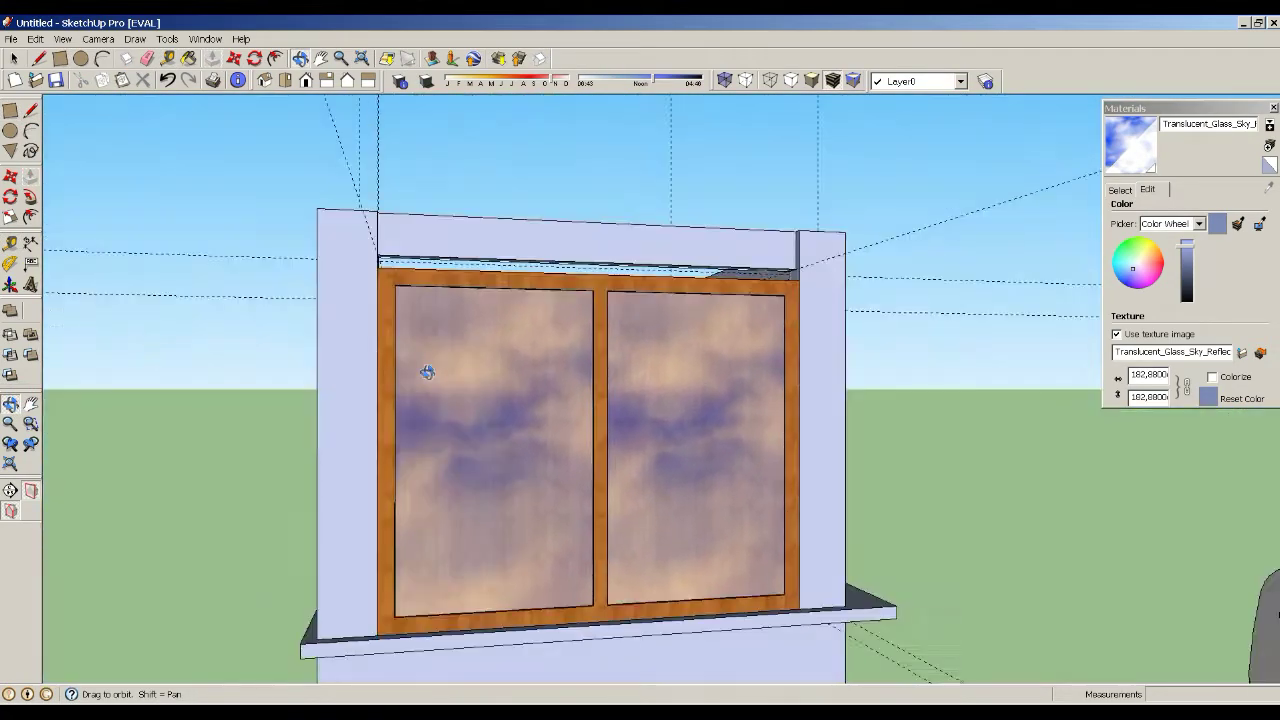
{"action": "scroll", "coordinate": [729, 360], "scroll_direction": "down", "scroll_amount": 5}
{"action": "mouse_move", "coordinate": [771, 369]}
{"action": "left_mouse_down"}
{"action": "mouse_move", "coordinate": [457, 485]}
{"action": "mouse_move", "coordinate": [145, 290]}
{"action": "left_mouse_up"}
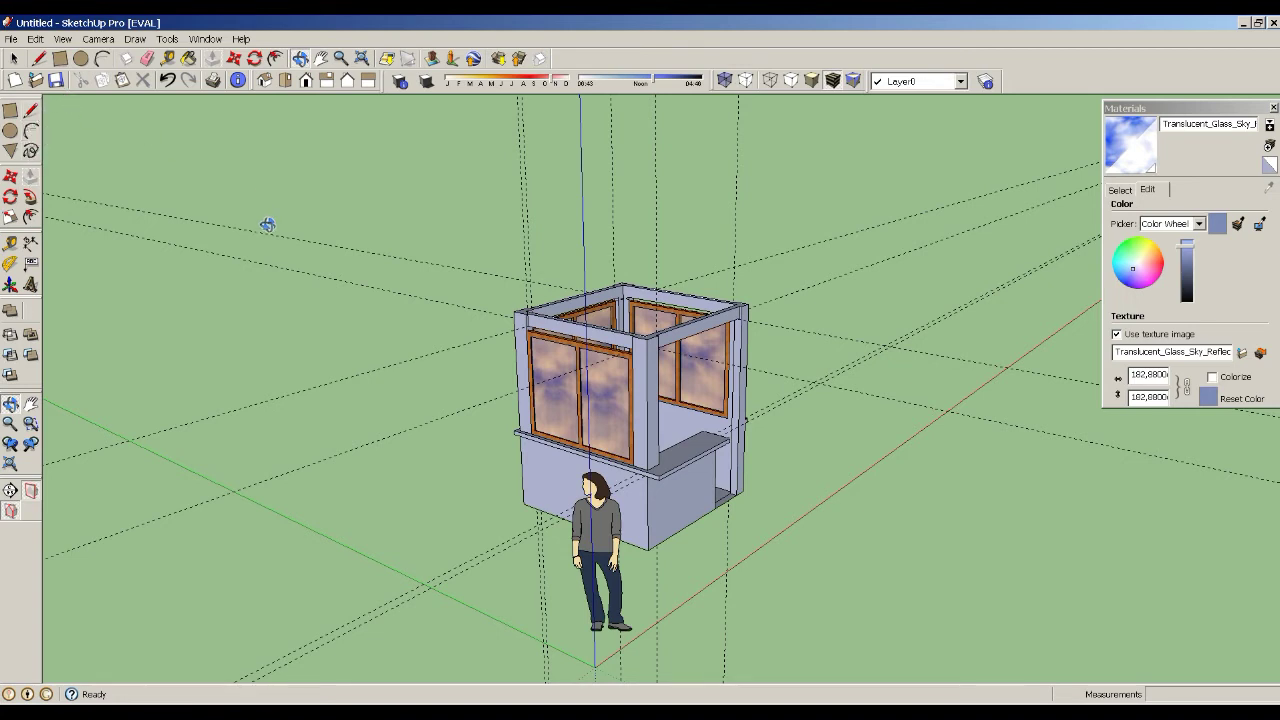
- Choose the dark-sketch-stone material and paint the base's right and left faces
{"action": "key", "text": "space"}
{"action": "scroll", "coordinate": [677, 446], "scroll_direction": "up", "scroll_amount": 5}
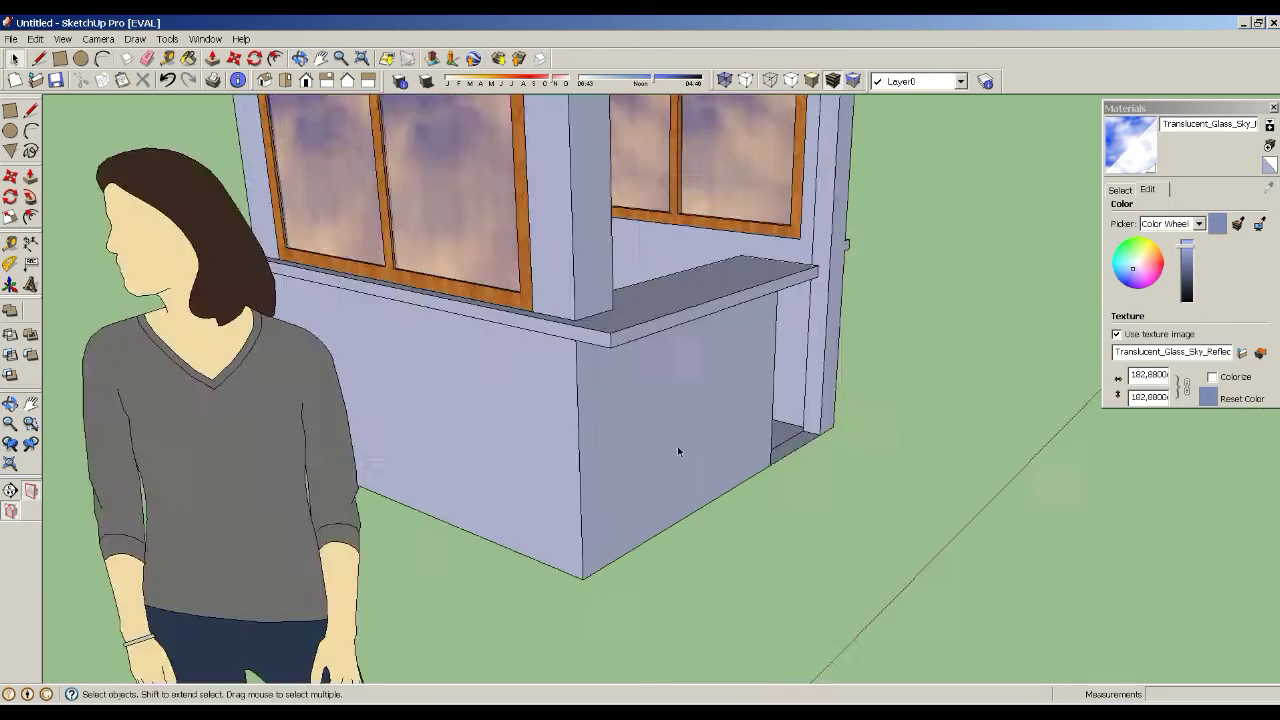
{"action": "scroll", "coordinate": [677, 446], "scroll_direction": "up", "scroll_amount": 3}
{"action": "left_click", "coordinate": [1120, 189]}
{"action": "left_click", "coordinate": [1250, 207]}
{"action": "left_click", "coordinate": [1189, 344]}
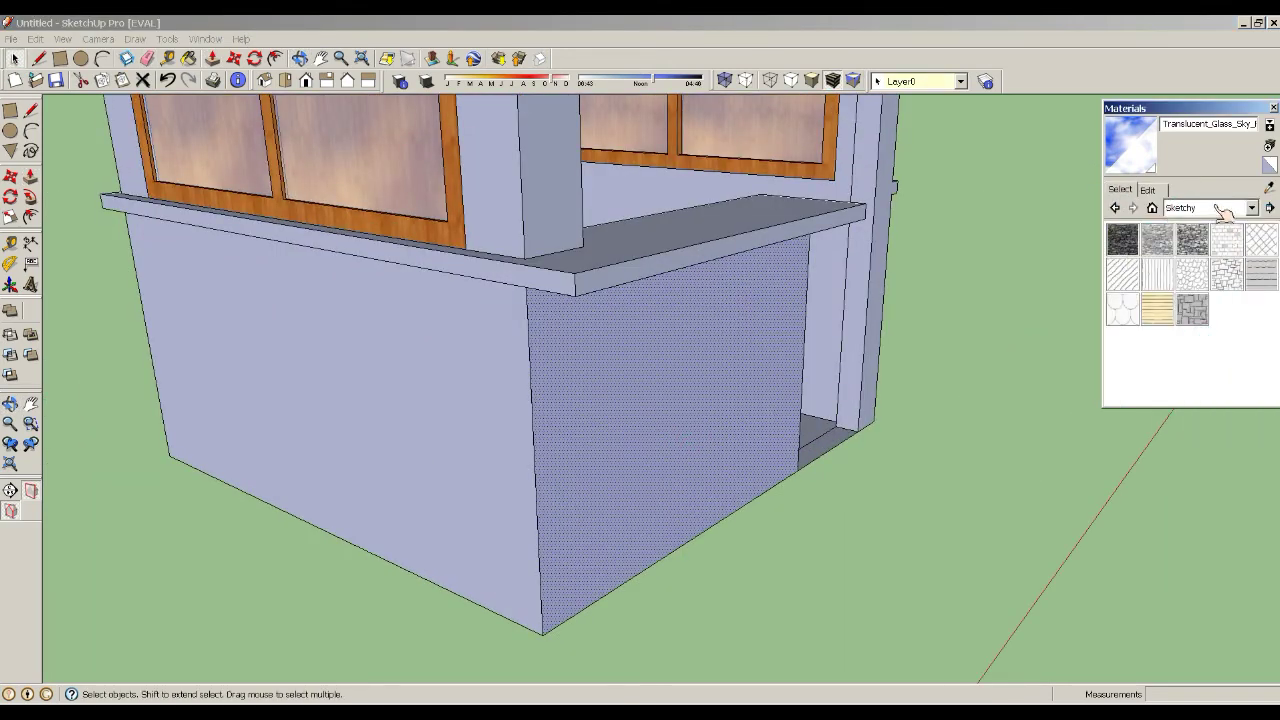
{"action": "left_click", "coordinate": [1122, 239]}
{"action": "left_click", "coordinate": [680, 420]}
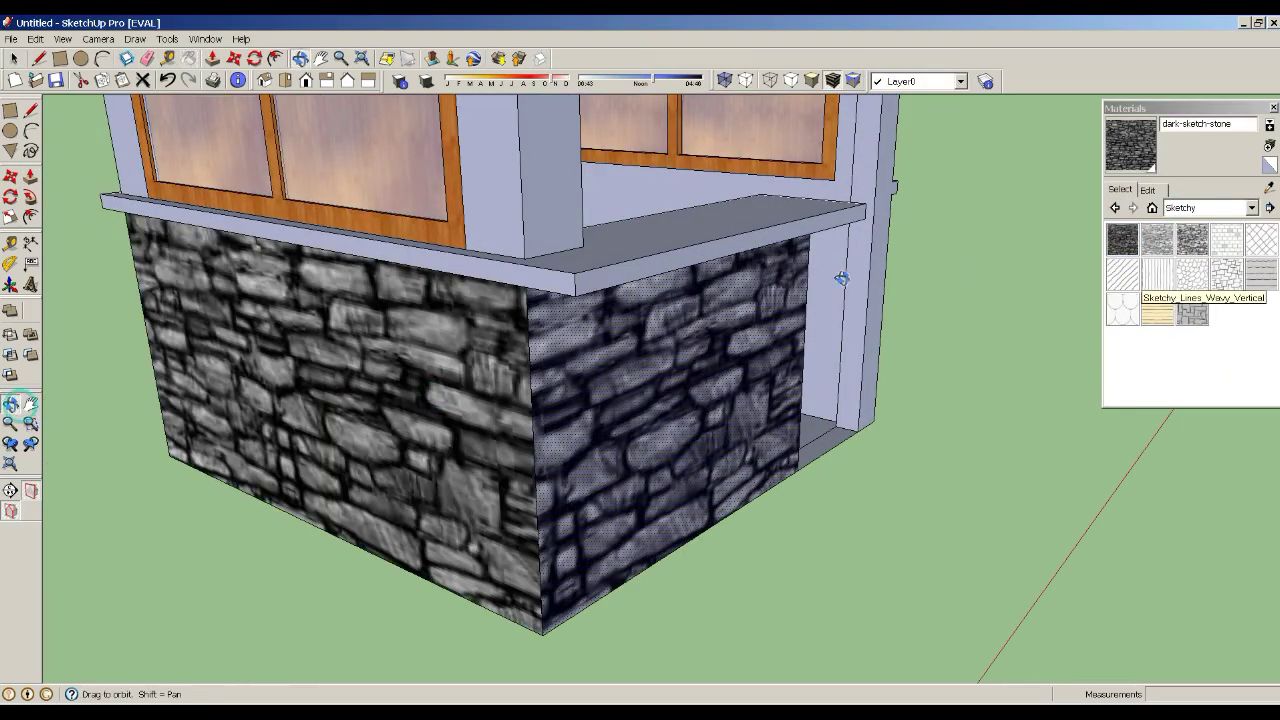
{"action": "middle_click_drag", "start_coordinate": [881, 326], "coordinate": [922, 236]}
- Push the base ledge's end face back 5 cm and pan across the stone base
{"action": "key", "text": "p"}
{"action": "scroll", "coordinate": [922, 236], "scroll_direction": "up", "scroll_amount": 2}
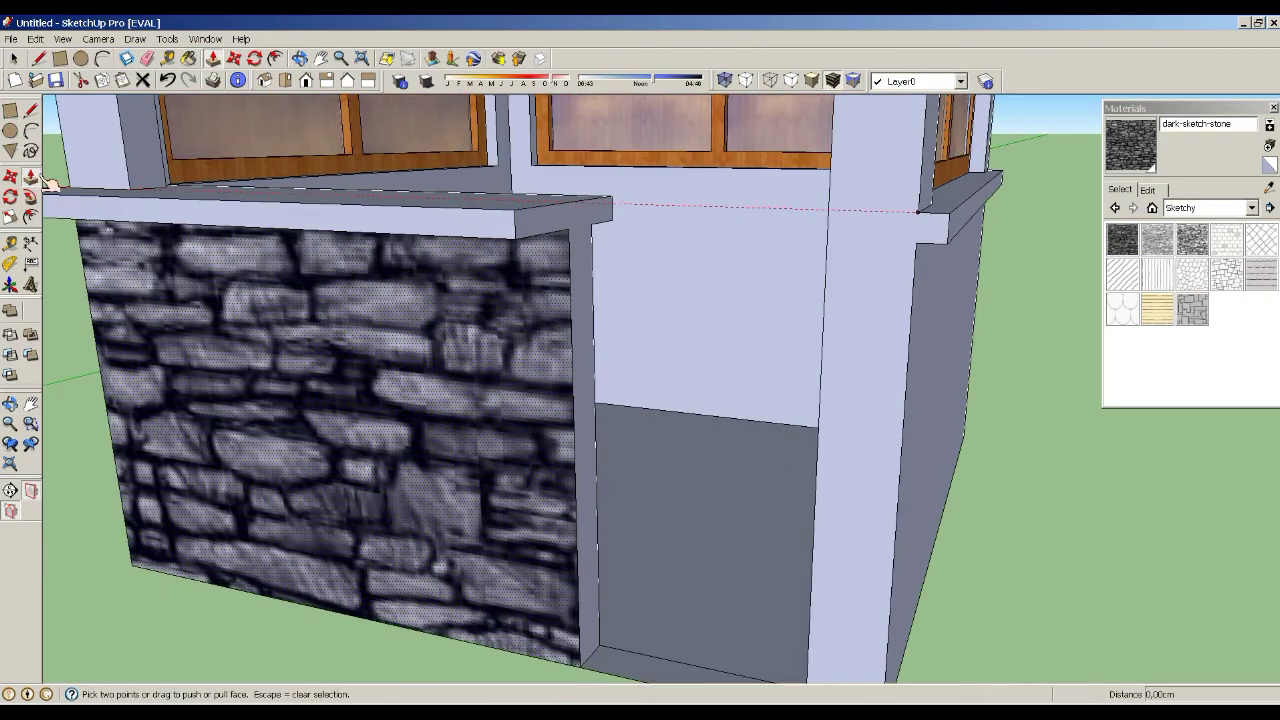
{"action": "left_click", "coordinate": [926, 238]}
{"action": "left_click", "coordinate": [928, 258]}
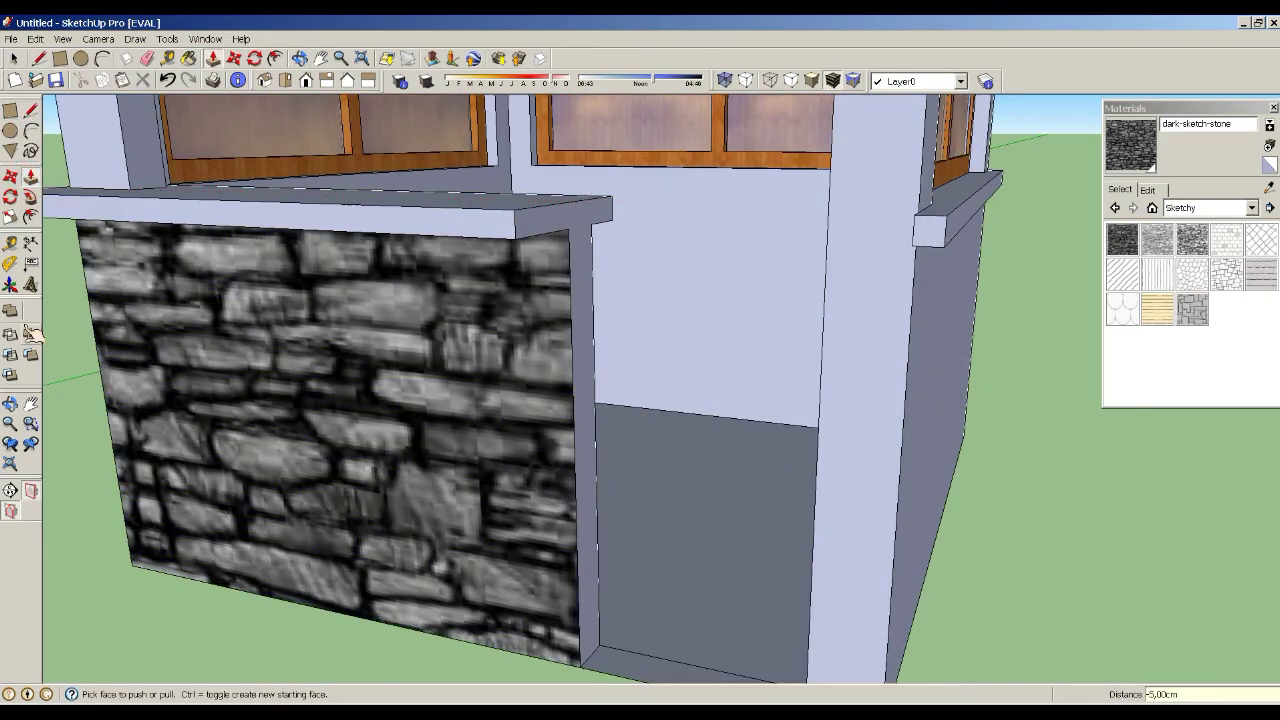
{"action": "left_click", "coordinate": [30, 403]}
{"action": "scroll", "coordinate": [851, 371], "scroll_direction": "up", "scroll_amount": 2}
{"action": "left_click_drag", "start_coordinate": [851, 371], "coordinate": [48, 198]}
{"action": "key", "text": "p"}
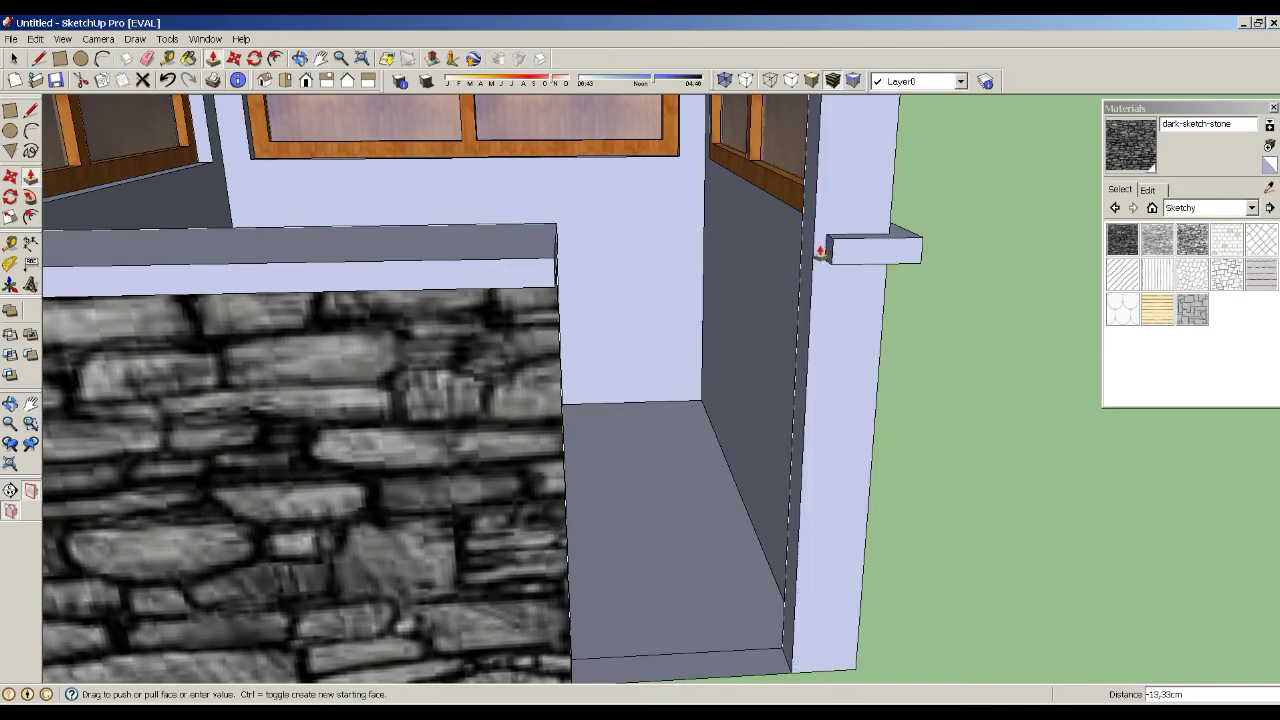
{"action": "scroll", "coordinate": [857, 249], "scroll_direction": "up", "scroll_amount": 2}
{"action": "scroll", "coordinate": [814, 249], "scroll_direction": "up", "scroll_amount": 2}
{"action": "key", "text": "space"}
{"action": "scroll", "coordinate": [704, 236], "scroll_direction": "down", "scroll_amount": 2}
{"action": "scroll", "coordinate": [704, 236], "scroll_direction": "down", "scroll_amount": 3}
- Paint the right pillar and right wall face with dark-sketch-stone
{"action": "key", "text": "b"}
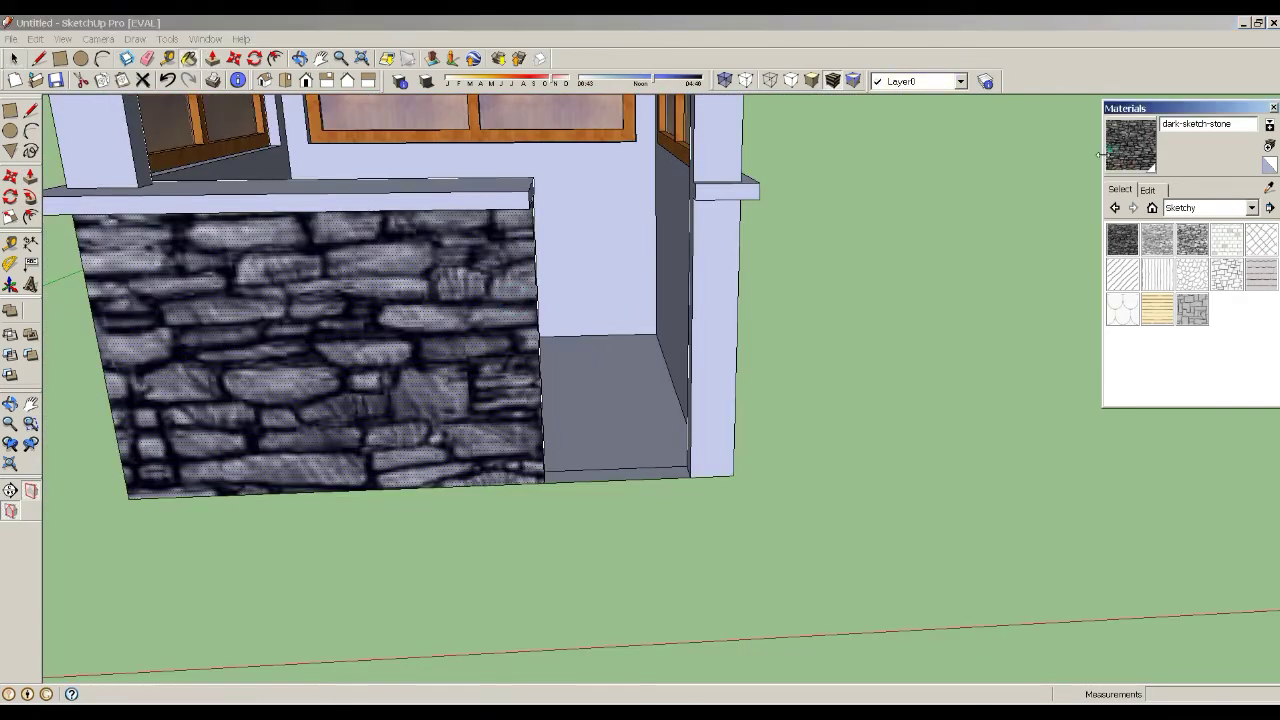
{"action": "left_click", "coordinate": [714, 330]}
{"action": "scroll", "coordinate": [310, 390], "scroll_direction": "down", "scroll_amount": 3}
{"action": "left_click", "coordinate": [766, 343]}
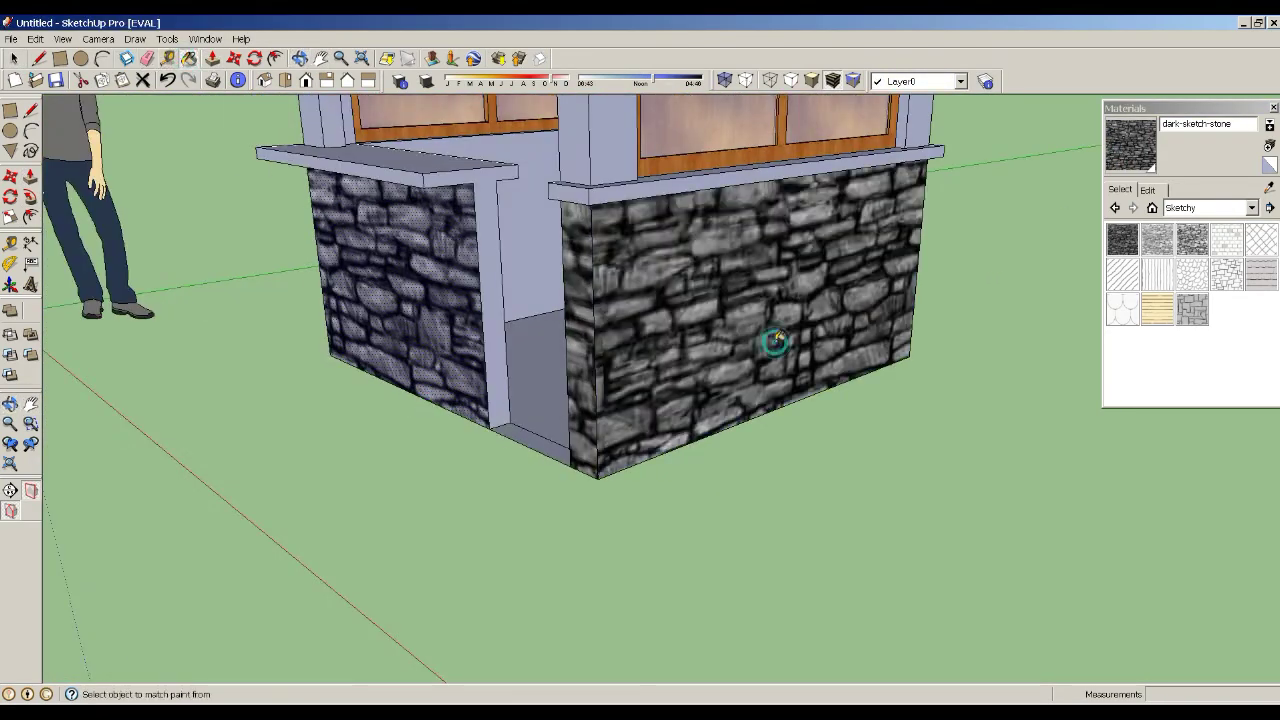
{"action": "mouse_move", "coordinate": [766, 343]}
{"action": "middle_mouse_down"}
{"action": "mouse_move", "coordinate": [472, 345]}
{"action": "mouse_move", "coordinate": [700, 345]}
{"action": "middle_mouse_up"}
- Shrink the stone texture by setting its width to 90.36 cm in the material's Edit panel
{"action": "left_click", "coordinate": [1147, 189]}
{"action": "left_click", "coordinate": [1148, 376]}
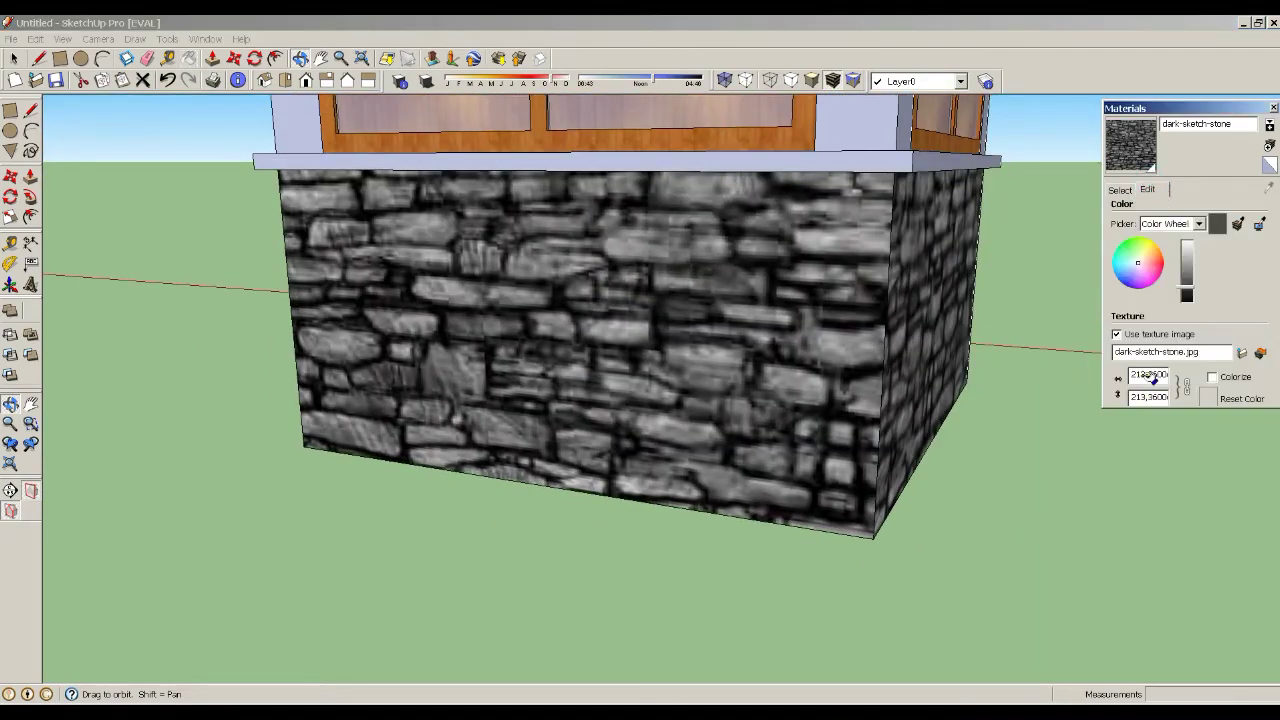
{"action": "type", "text": "90"}
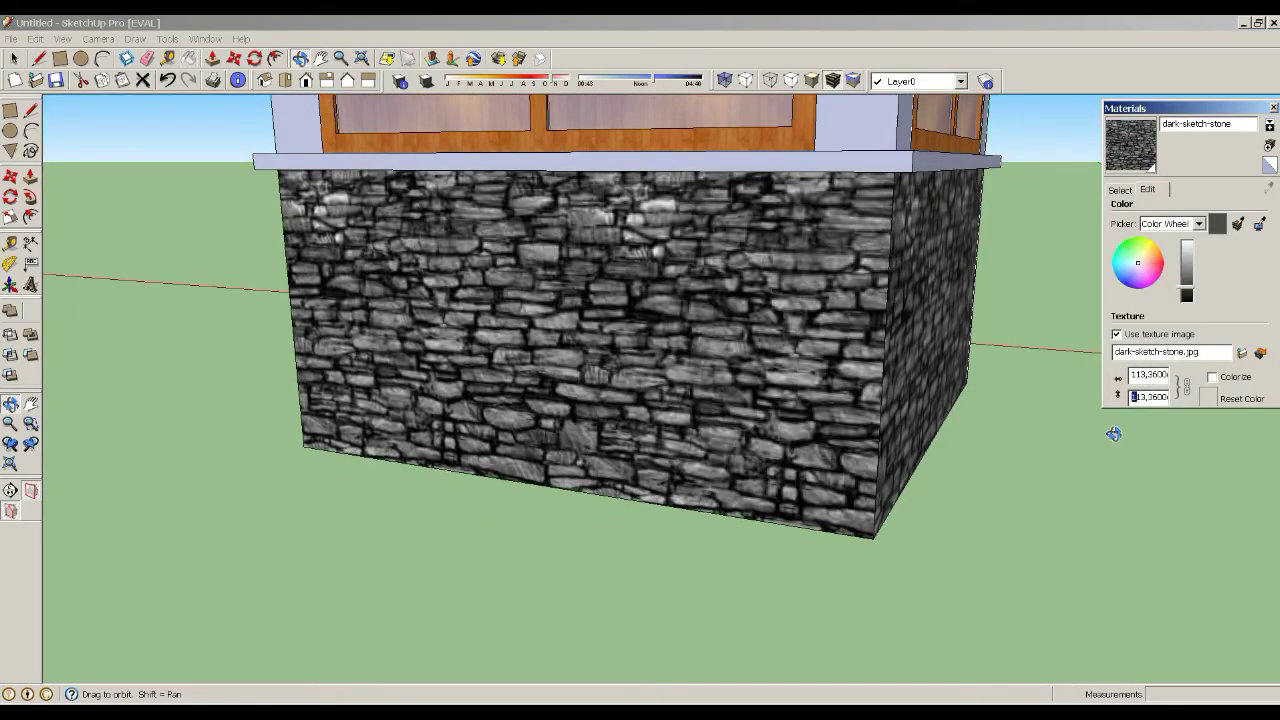
{"action": "key", "text": "Tab"}
{"action": "key", "text": "Return"}
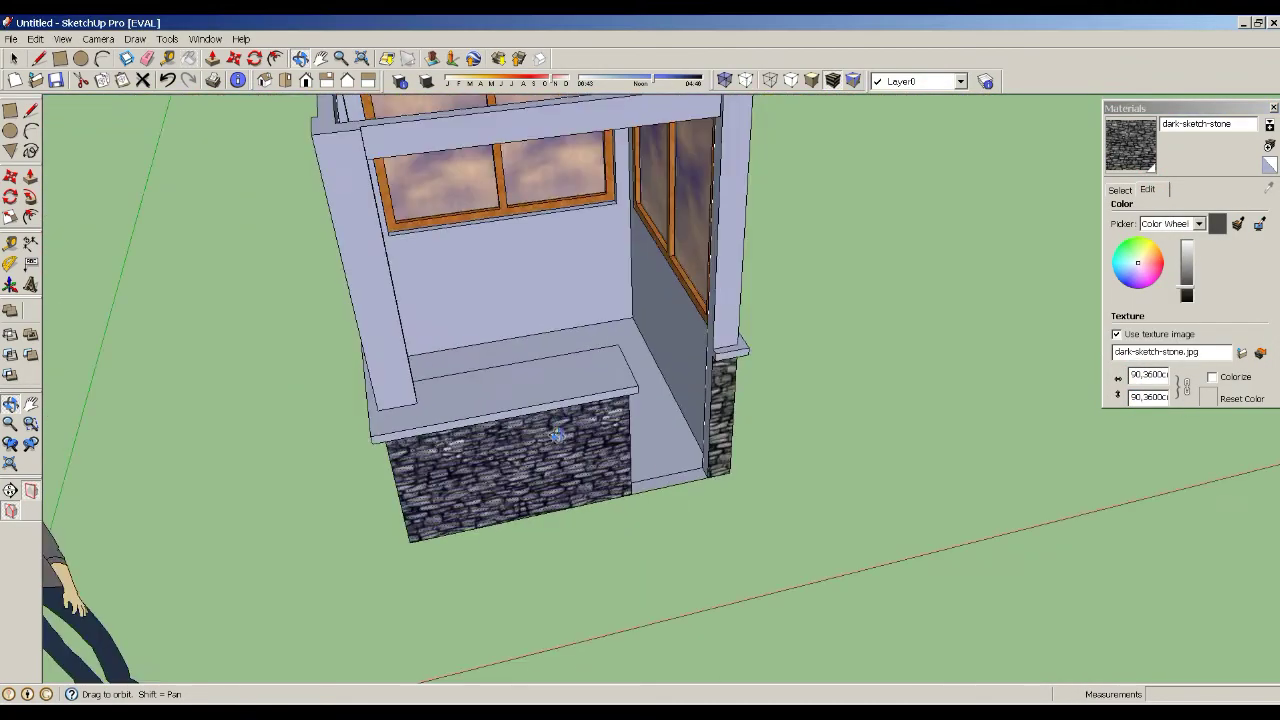
- From Colors-Named, paint the interior pillars, front pillar and top-right frame 0058_Olive
{"action": "left_click", "coordinate": [1120, 189]}
{"action": "left_click", "coordinate": [1251, 207]}
{"action": "left_click", "coordinate": [1210, 264]}
{"action": "scroll", "coordinate": [1175, 320], "scroll_direction": "down", "scroll_amount": 5}
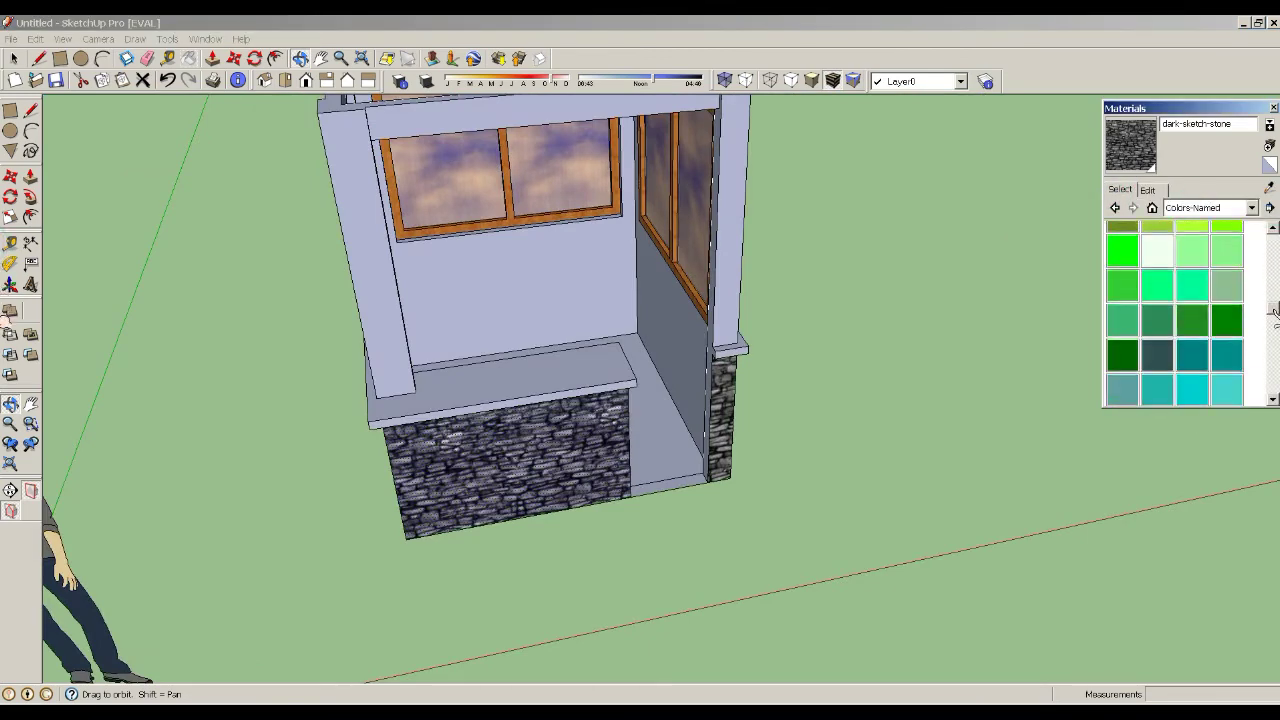
{"action": "scroll", "coordinate": [1175, 320], "scroll_direction": "up", "scroll_amount": 2}
{"action": "left_click", "coordinate": [1157, 282]}
{"action": "left_click", "coordinate": [395, 350]}
{"action": "middle_click_drag", "start_coordinate": [730, 235], "coordinate": [560, 300]}
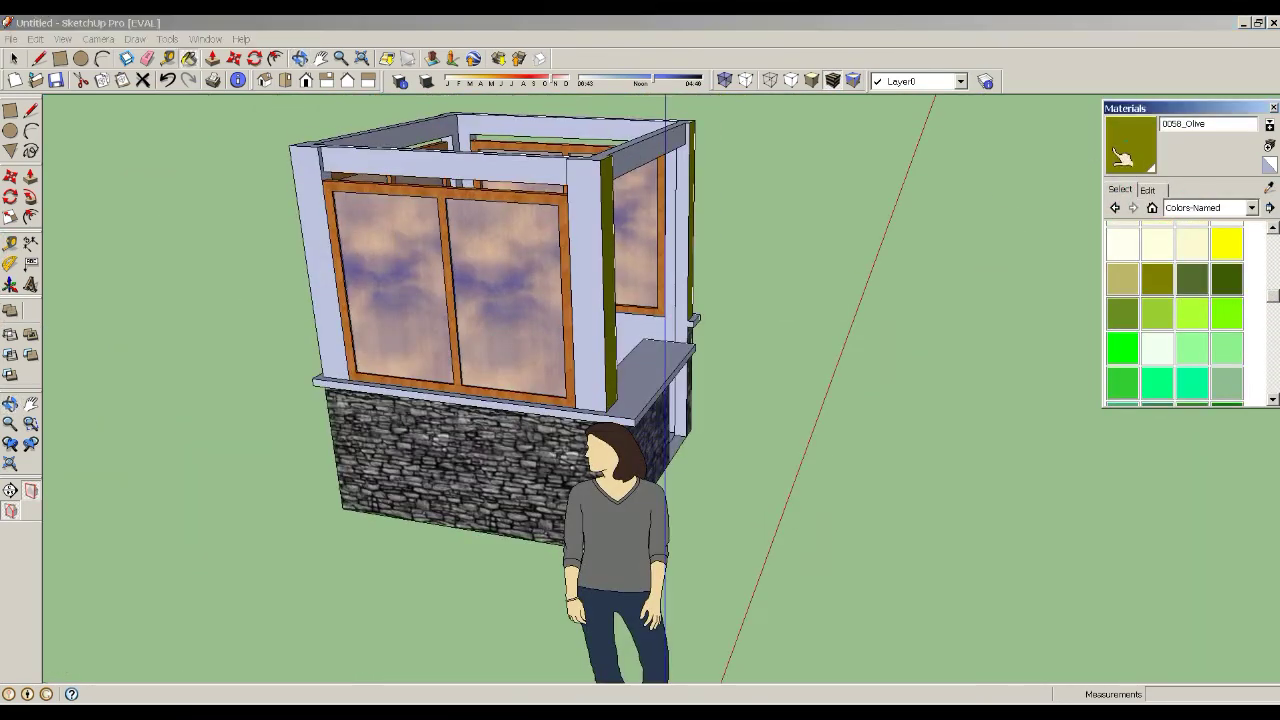
{"action": "left_click", "coordinate": [585, 280]}
{"action": "left_click", "coordinate": [460, 128]}
- Paint the front top beam, the corner and left pillars, and the remaining top beam olive
{"action": "scroll", "coordinate": [455, 125], "scroll_direction": "up", "scroll_amount": 3}
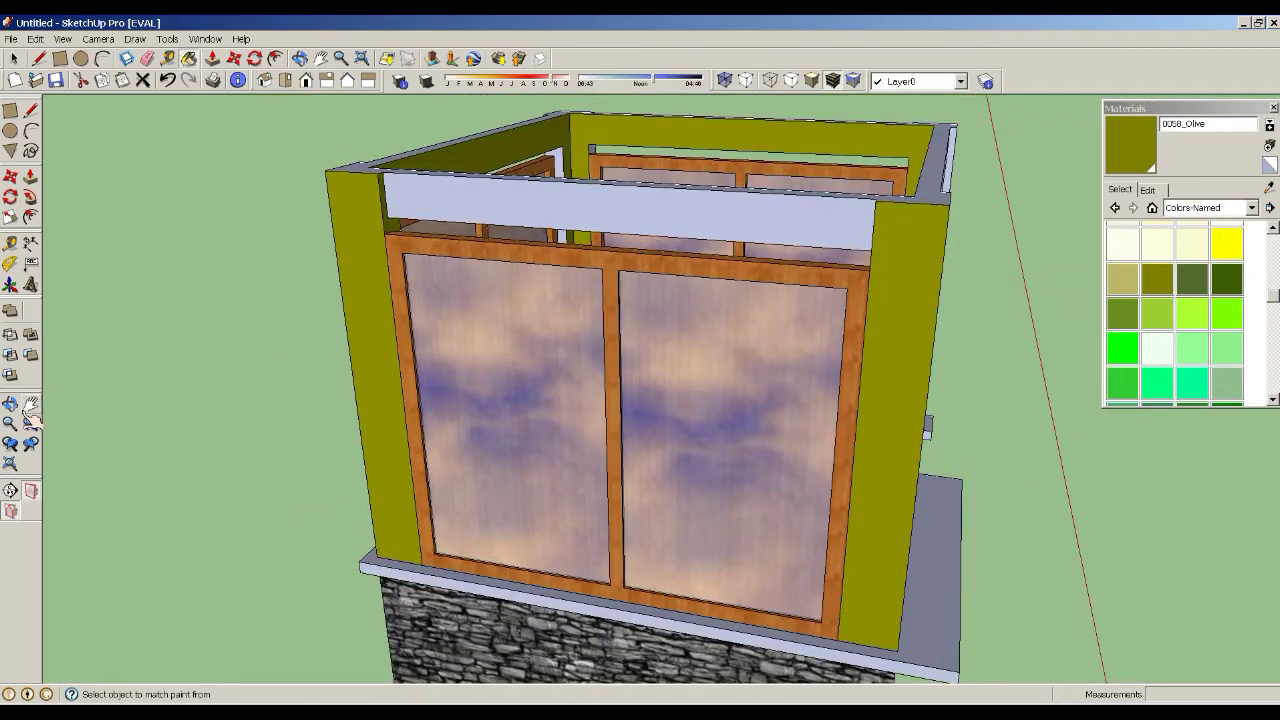
{"action": "middle_click_drag", "start_coordinate": [455, 125], "coordinate": [690, 156]}
{"action": "left_click", "coordinate": [626, 237]}
{"action": "left_click", "coordinate": [377, 172]}
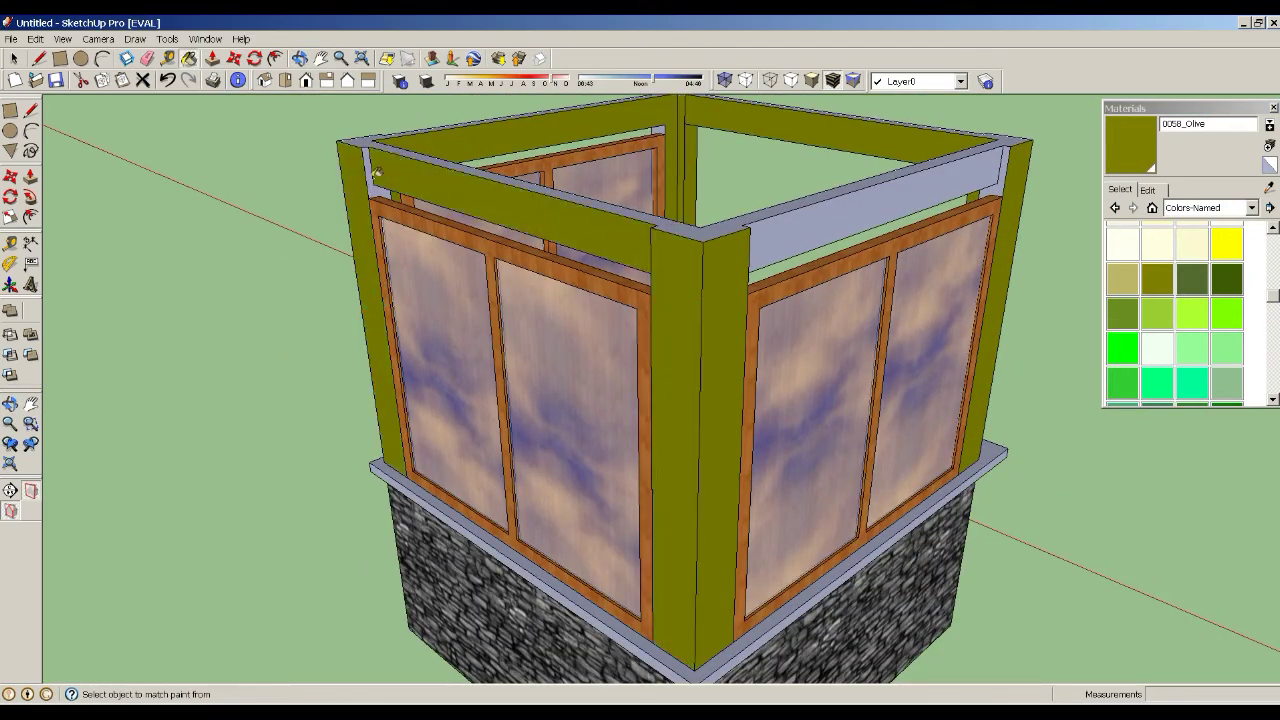
{"action": "middle_click_drag", "start_coordinate": [450, 380], "coordinate": [620, 380]}
{"action": "left_click", "coordinate": [625, 400]}
{"action": "left_click", "coordinate": [290, 300]}
{"action": "left_click", "coordinate": [623, 162]}
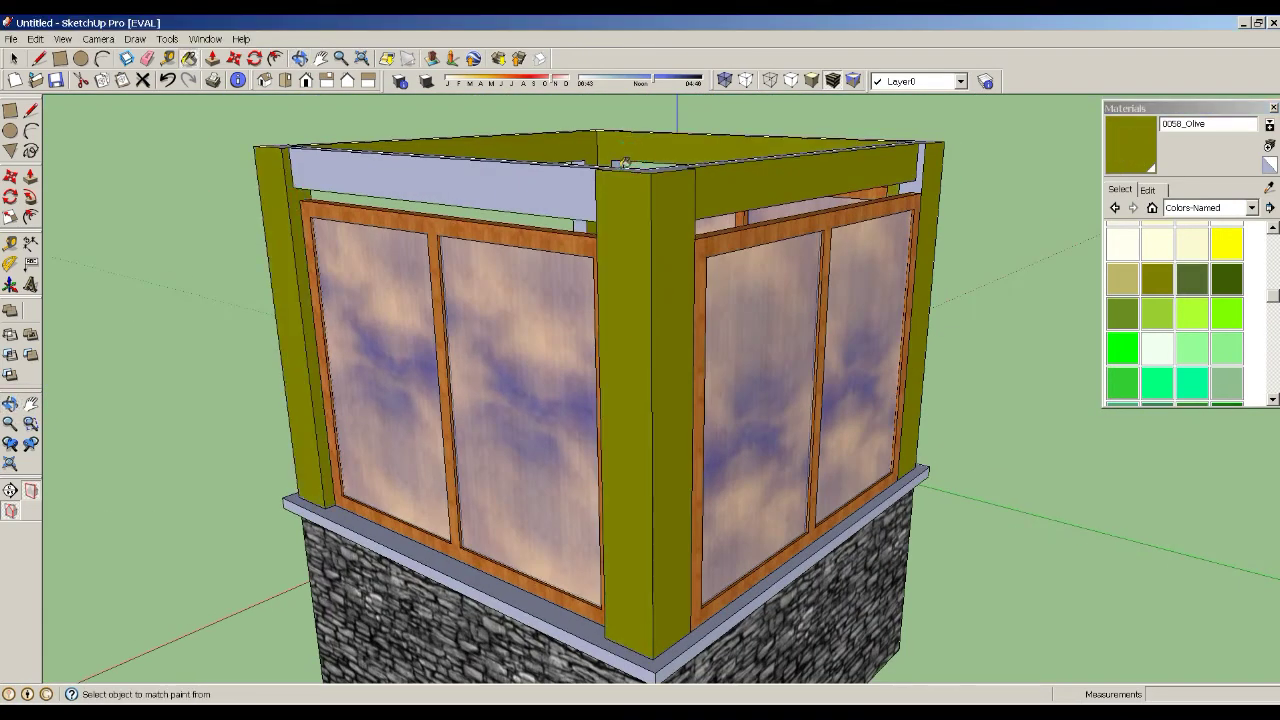
- Paint the top beams and the ledge edges with 0020_Red
{"action": "mouse_move", "coordinate": [20, 420]}
{"action": "middle_mouse_down"}
{"action": "mouse_move", "coordinate": [286, 391]}
{"action": "mouse_move", "coordinate": [497, 582]}
{"action": "middle_mouse_up"}
{"action": "scroll", "coordinate": [497, 582], "scroll_direction": "down", "scroll_amount": 5}
{"action": "middle_click_drag", "start_coordinate": [400, 450], "coordinate": [400, 330]}
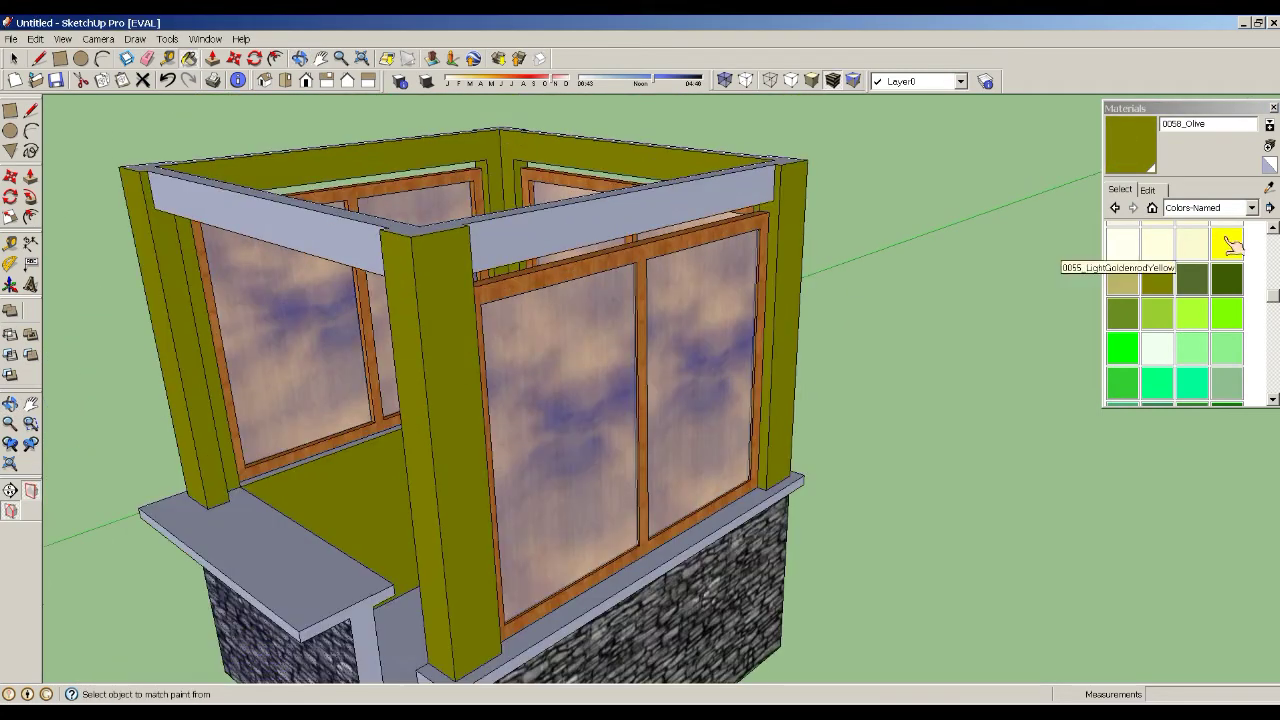
{"action": "scroll", "coordinate": [1223, 286], "scroll_direction": "up", "scroll_amount": 5}
{"action": "left_click", "coordinate": [1226, 301]}
{"action": "left_click", "coordinate": [324, 242]}
{"action": "left_click", "coordinate": [378, 640]}
{"action": "left_click", "coordinate": [553, 625]}
{"action": "scroll", "coordinate": [553, 625], "scroll_direction": "down", "scroll_amount": 3}
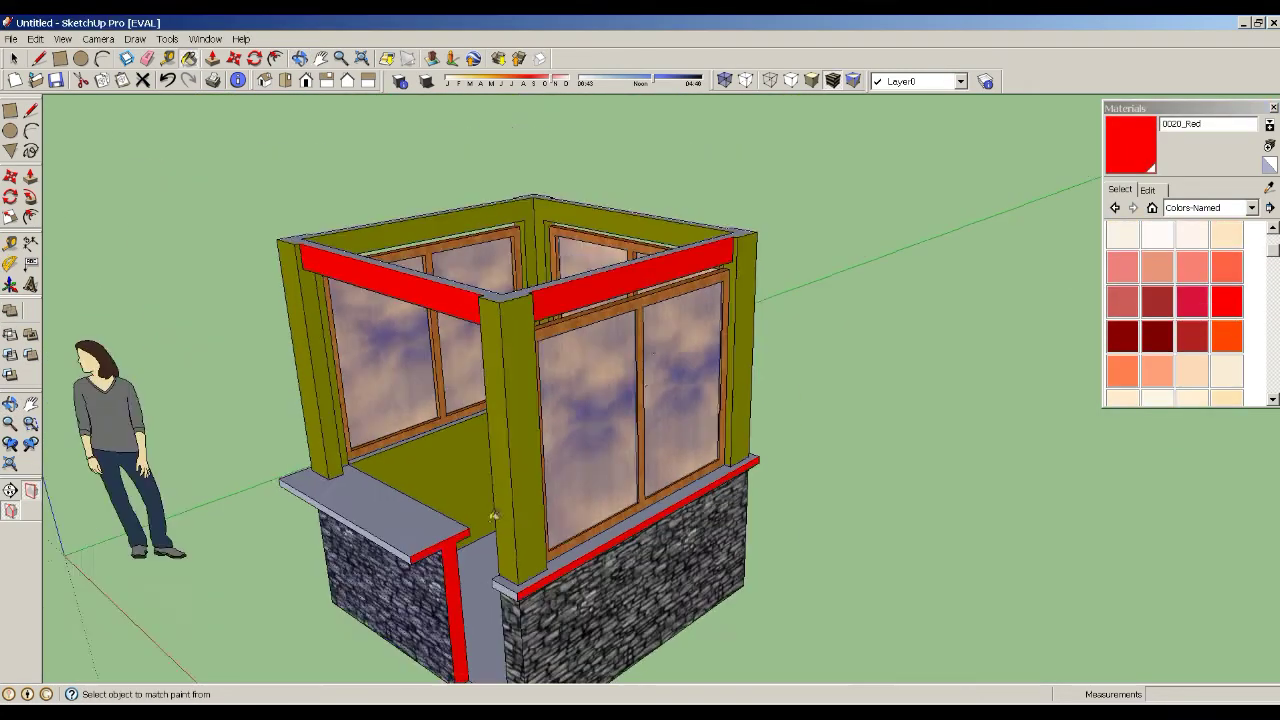
{"action": "scroll", "coordinate": [500, 500], "scroll_direction": "up", "scroll_amount": 5}
{"action": "left_click", "coordinate": [400, 463]}
- Paint the stone-base ledge 0020_Red as well
{"action": "scroll", "coordinate": [400, 463], "scroll_direction": "down", "scroll_amount": 2}
{"action": "mouse_move", "coordinate": [300, 450]}
{"action": "middle_mouse_down"}
{"action": "mouse_move", "coordinate": [520, 430]}
{"action": "mouse_move", "coordinate": [600, 500]}
{"action": "middle_mouse_up"}
{"action": "scroll", "coordinate": [520, 430], "scroll_direction": "down", "scroll_amount": 2}
{"action": "scroll", "coordinate": [581, 549], "scroll_direction": "up", "scroll_amount": 5}
{"action": "left_click", "coordinate": [581, 549]}
{"action": "mouse_move", "coordinate": [643, 457]}
{"action": "middle_mouse_down"}
{"action": "mouse_move", "coordinate": [503, 543]}
{"action": "mouse_move", "coordinate": [590, 308]}
{"action": "mouse_move", "coordinate": [894, 443]}
{"action": "mouse_move", "coordinate": [1143, 457]}
{"action": "middle_mouse_up"}
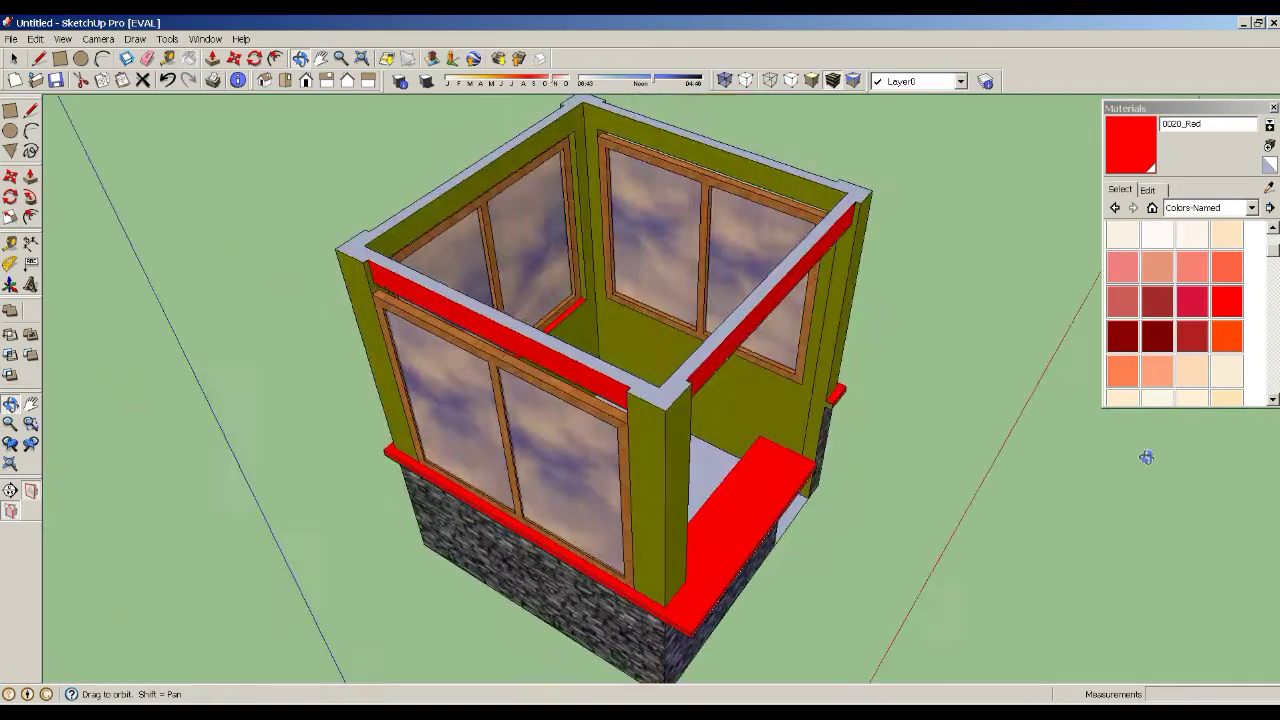
{"action": "scroll", "coordinate": [900, 460], "scroll_direction": "up", "scroll_amount": 5}
- Paint the grey doorway floor face with Tile_Limestone_Multi from the Tile collection
{"action": "key", "text": "space"}
{"action": "left_click", "coordinate": [909, 470]}
{"action": "key", "text": "m"}
{"action": "scroll", "coordinate": [371, 277], "scroll_direction": "down", "scroll_amount": 5}
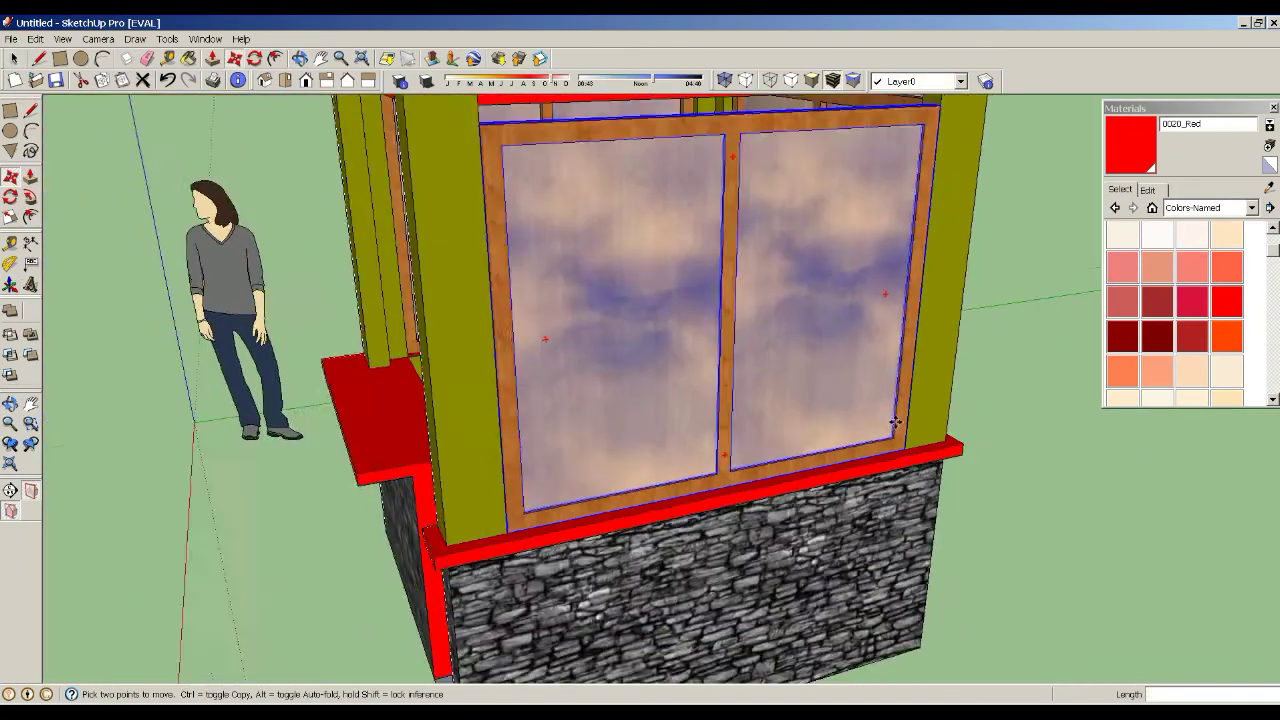
{"action": "mouse_move", "coordinate": [371, 277]}
{"action": "middle_mouse_down"}
{"action": "mouse_move", "coordinate": [330, 300]}
{"action": "mouse_move", "coordinate": [603, 626]}
{"action": "middle_mouse_up"}
{"action": "scroll", "coordinate": [610, 600], "scroll_direction": "up", "scroll_amount": 4}
{"action": "key", "text": "space"}
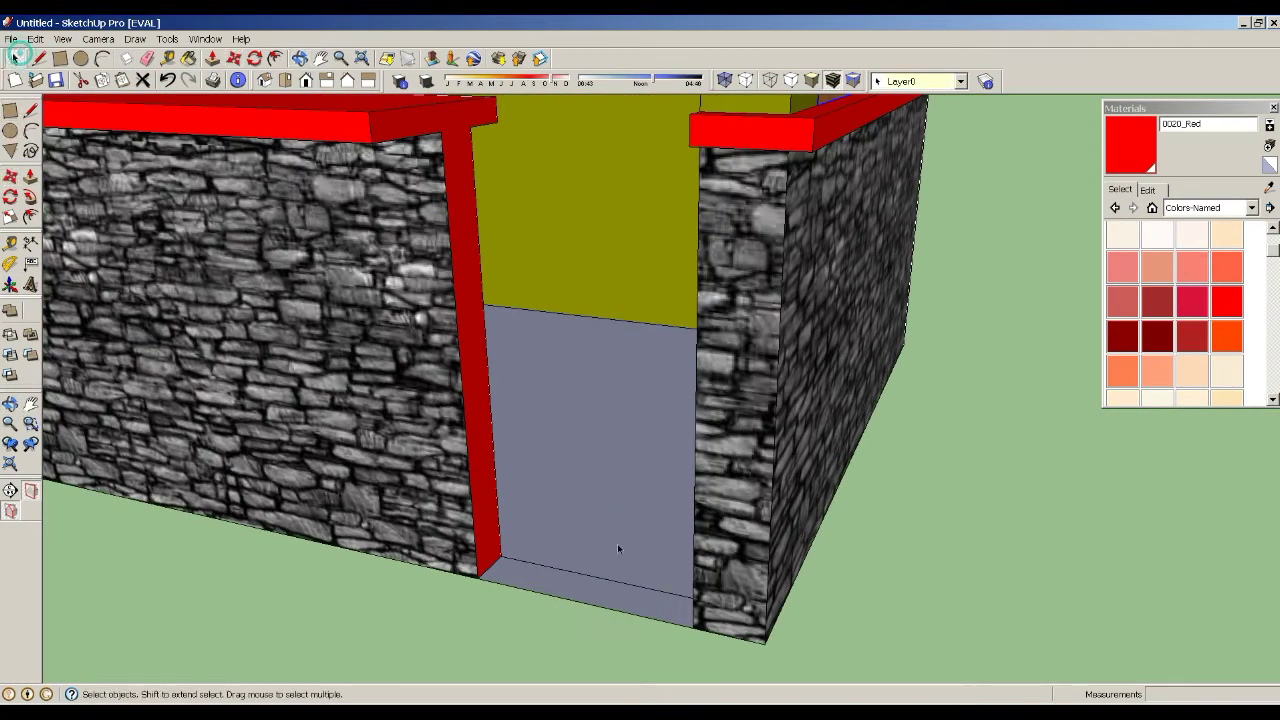
{"action": "left_click", "coordinate": [645, 581]}
{"action": "left_click", "coordinate": [1251, 207]}
{"action": "left_click", "coordinate": [1200, 375]}
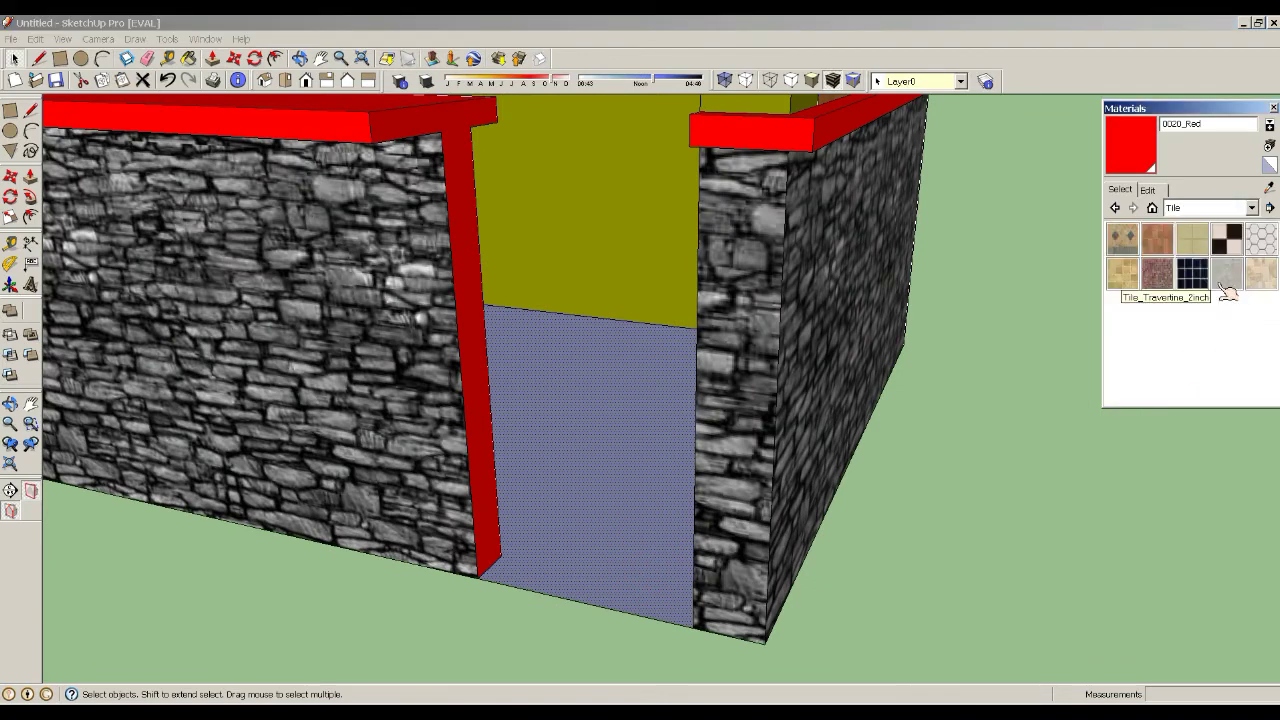
{"action": "left_click", "coordinate": [1131, 286]}
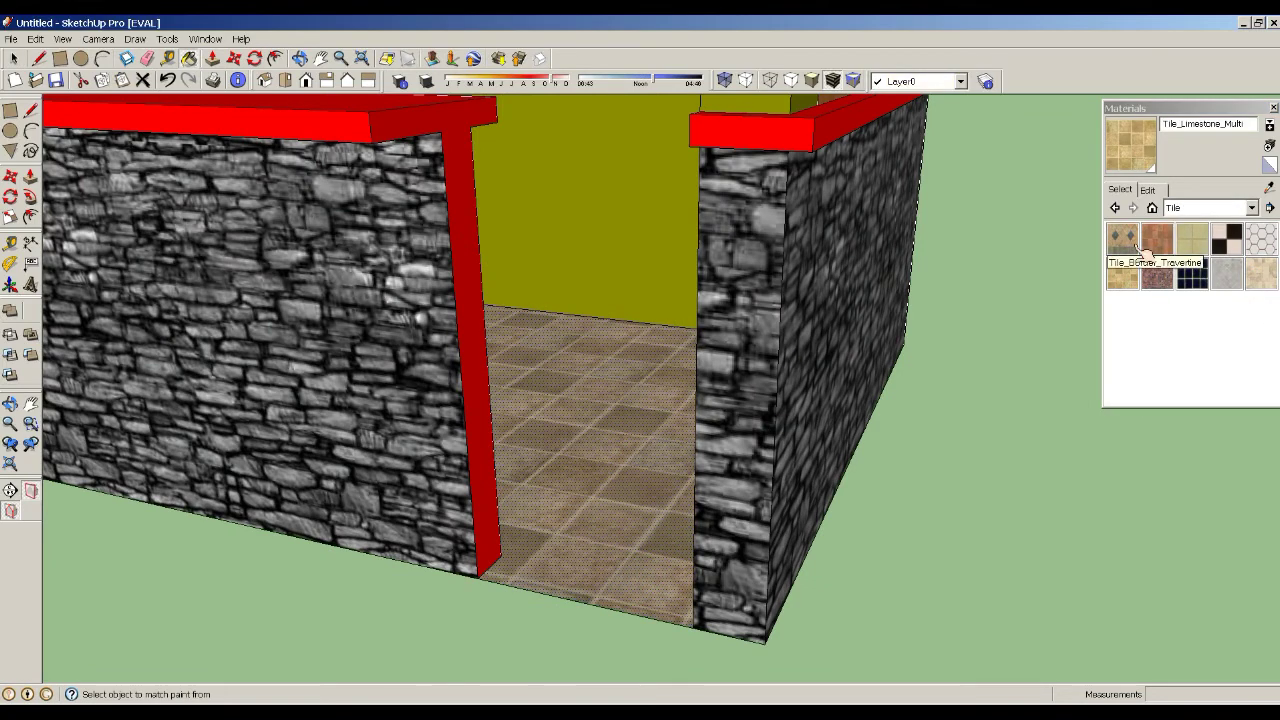
- Push the tiled doorway floor down 5 cm
{"action": "key", "text": "p"}
{"action": "double_click", "coordinate": [606, 491]}
{"action": "scroll", "coordinate": [598, 502], "scroll_direction": "down", "scroll_amount": 4}
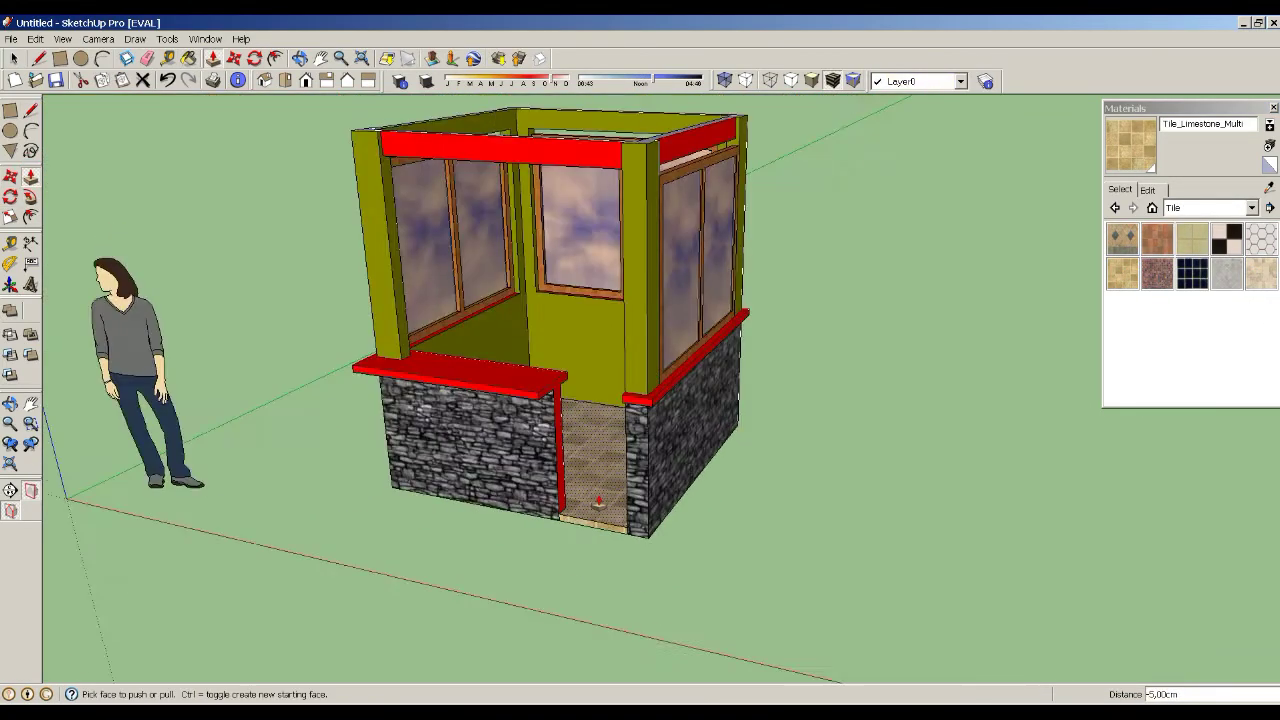
{"action": "scroll", "coordinate": [598, 502], "scroll_direction": "down", "scroll_amount": 5}
{"action": "key", "text": "space"}
{"action": "scroll", "coordinate": [400, 420], "scroll_direction": "up", "scroll_amount": 4}
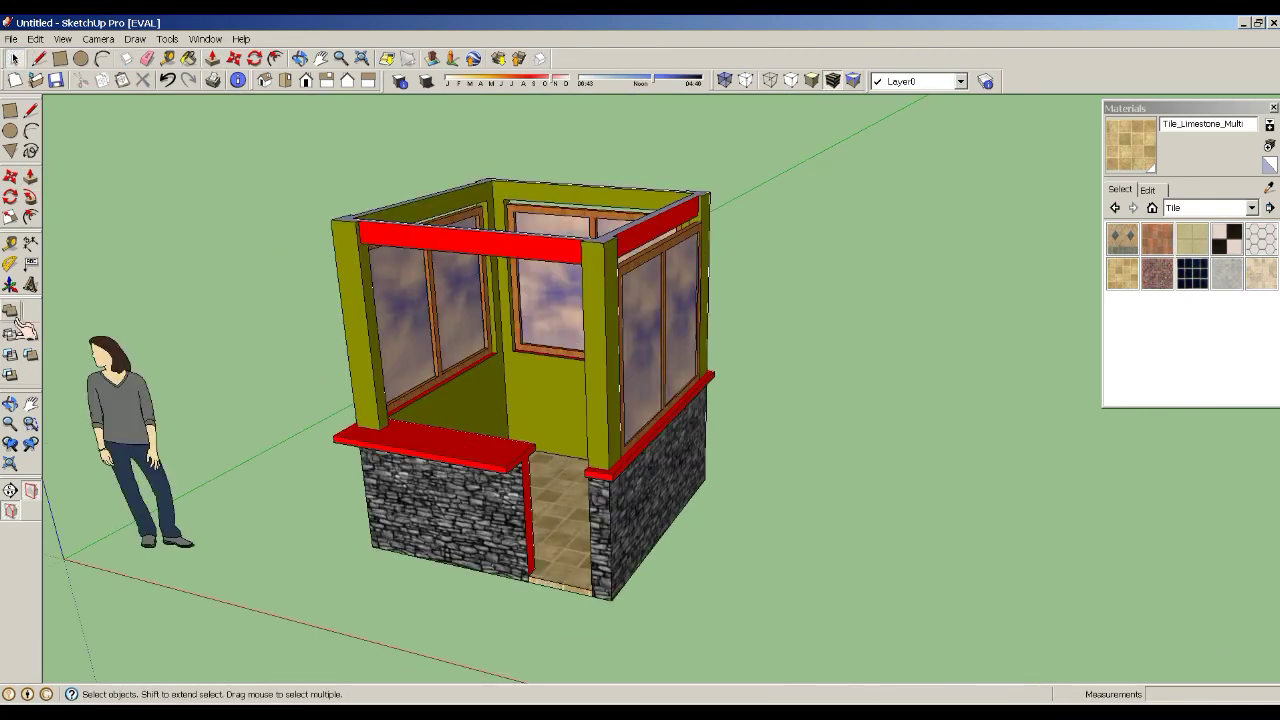
{"action": "left_click", "coordinate": [31, 404]}
{"action": "left_click_drag", "start_coordinate": [379, 230], "coordinate": [404, 284]}
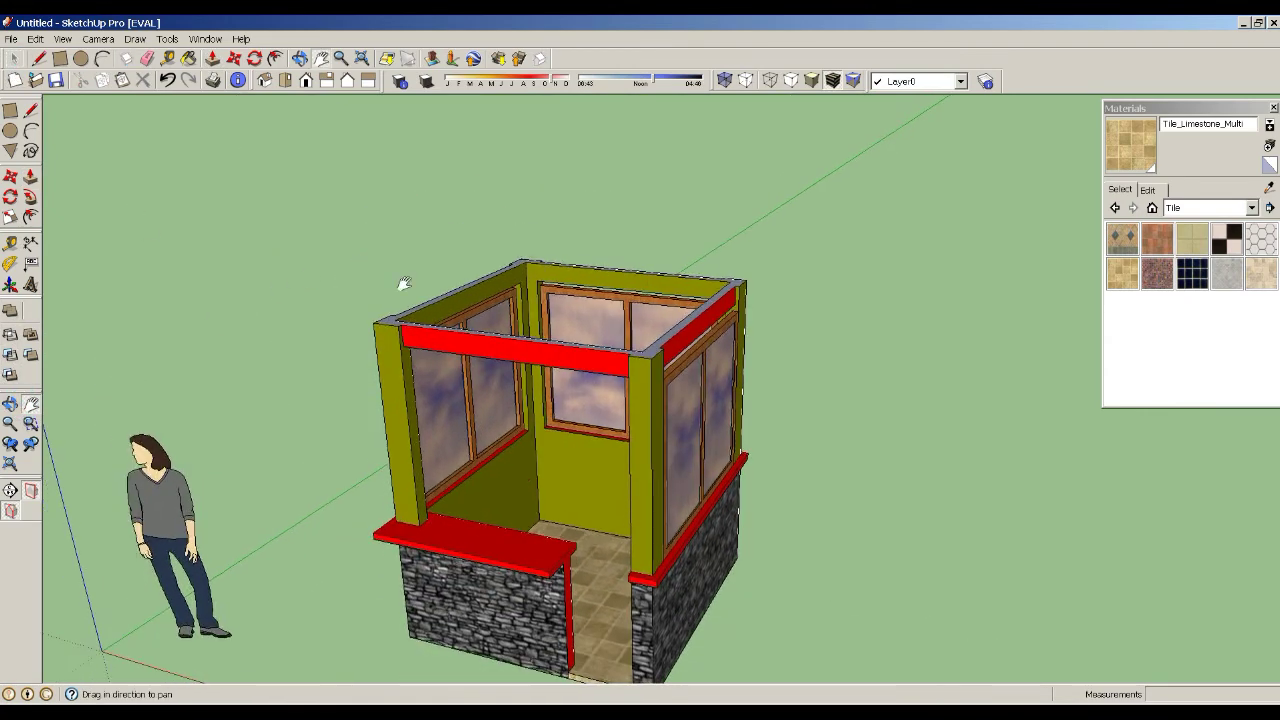
- Draw a line across the wall tops to close the roof face
{"action": "middle_click_drag", "start_coordinate": [120, 330], "coordinate": [240, 151]}
{"action": "key", "text": "r"}
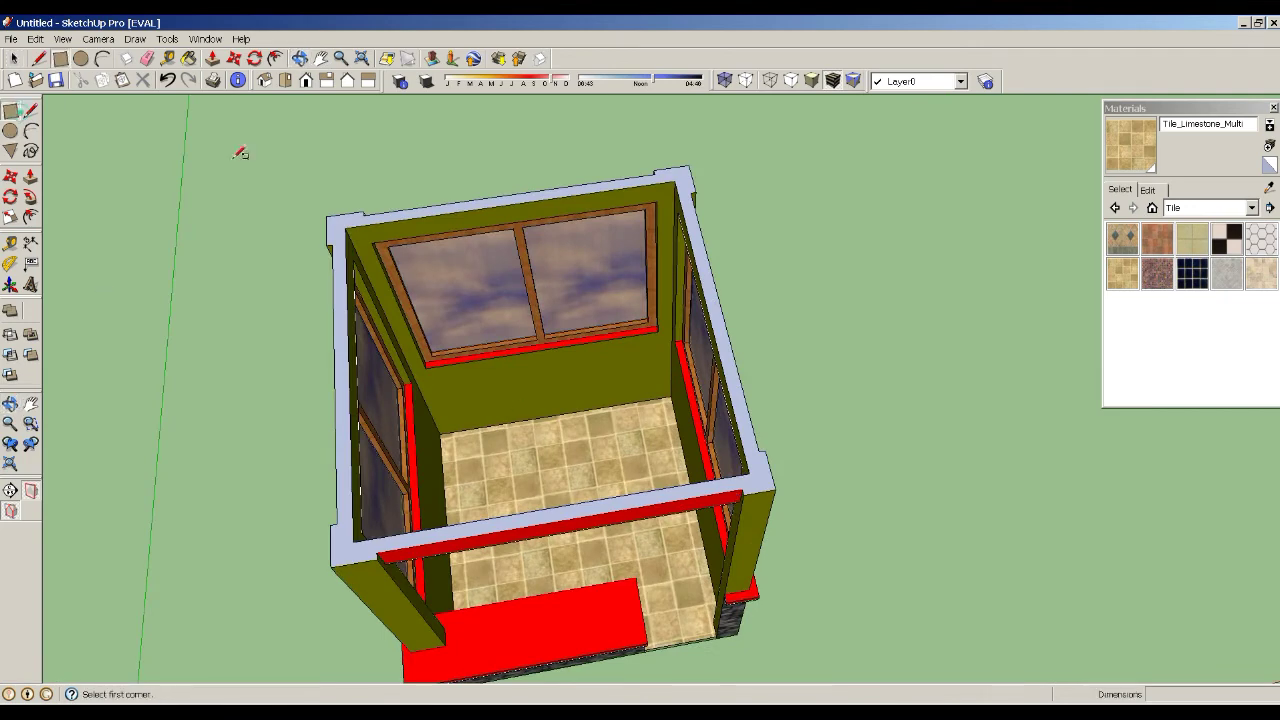
{"action": "left_click", "coordinate": [30, 110]}
{"action": "left_click", "coordinate": [327, 215]}
{"action": "left_click", "coordinate": [776, 489]}
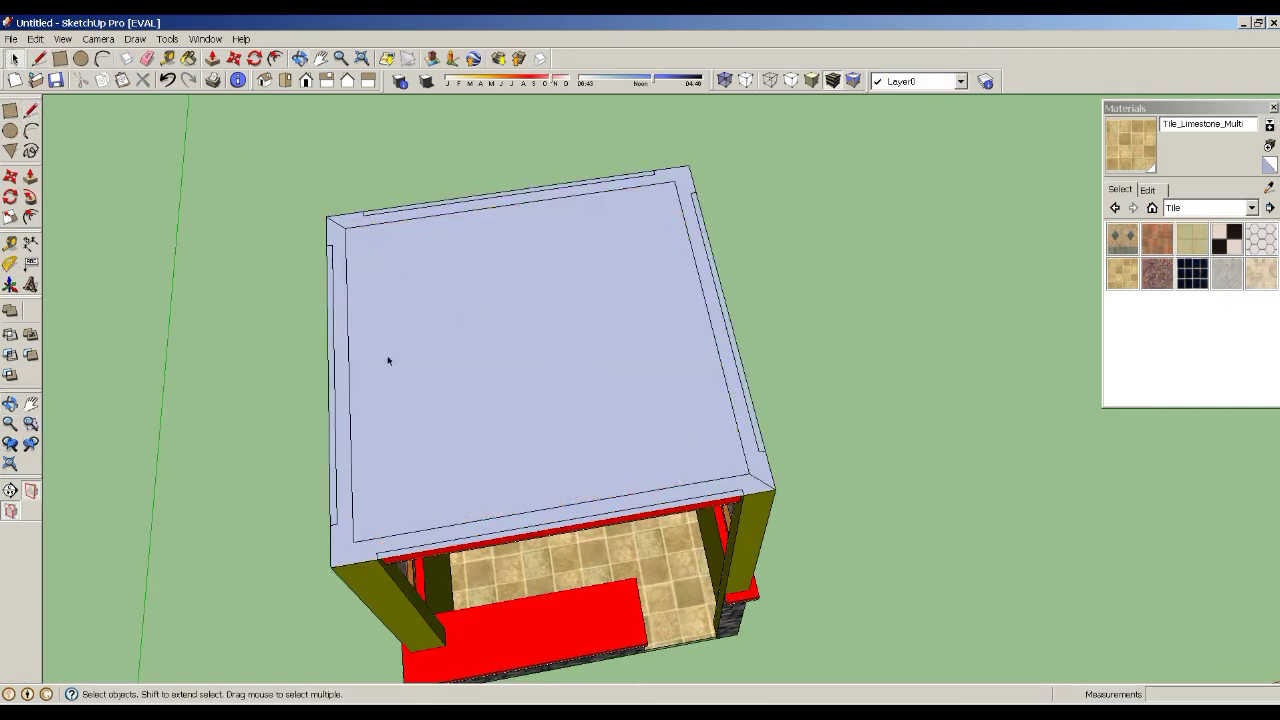
{"action": "mouse_move", "coordinate": [386, 357]}
{"action": "middle_mouse_down"}
{"action": "mouse_move", "coordinate": [491, 292]}
{"action": "mouse_move", "coordinate": [151, 206]}
{"action": "middle_mouse_up"}
{"action": "key", "text": "space"}
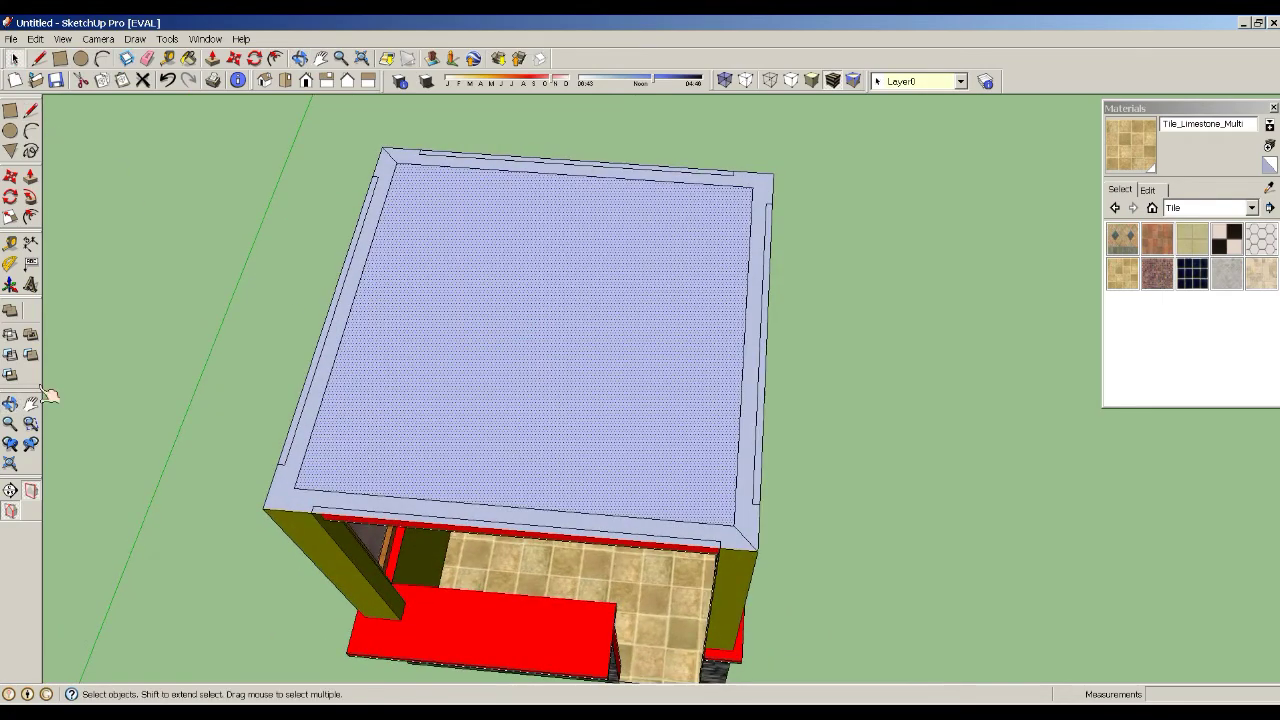
{"action": "middle_click_drag", "start_coordinate": [49, 397], "coordinate": [300, 330]}
- Push the roof-edge strip down 10 cm so it sits flush
{"action": "key", "text": "p"}
{"action": "scroll", "coordinate": [706, 482], "scroll_direction": "up", "scroll_amount": 3}
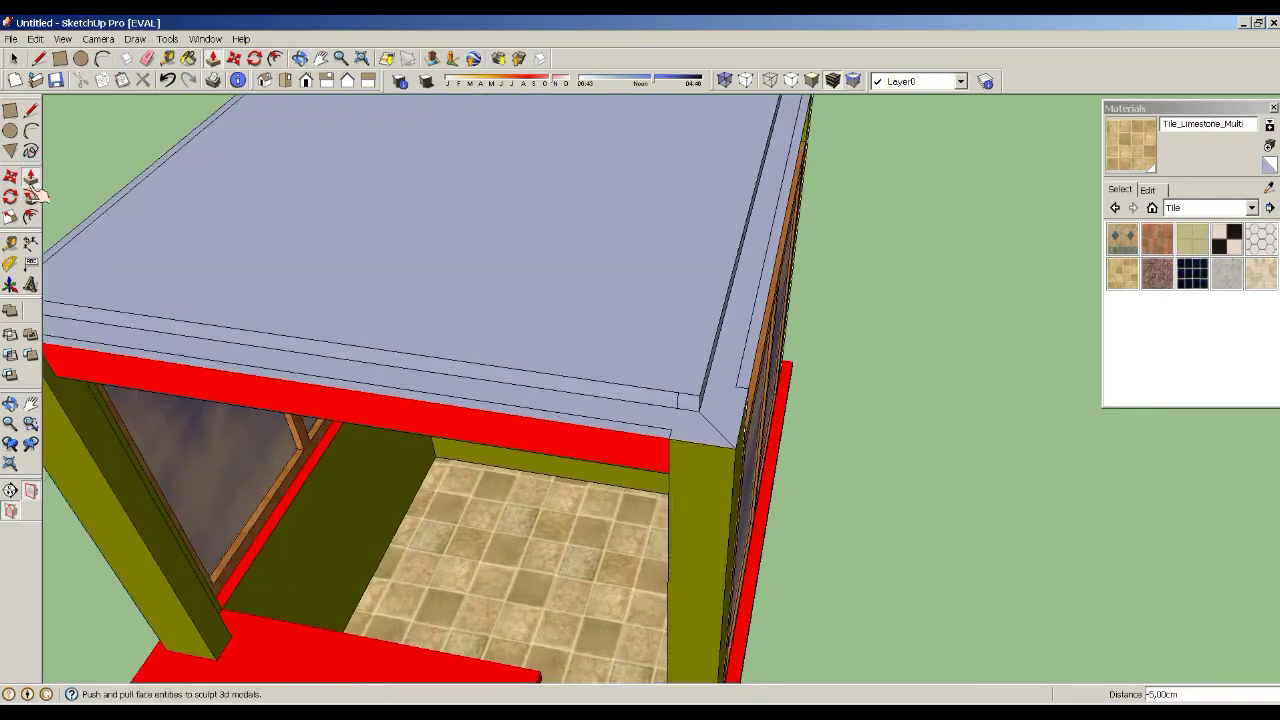
{"action": "key", "text": "e"}
{"action": "left_click", "coordinate": [12, 442]}
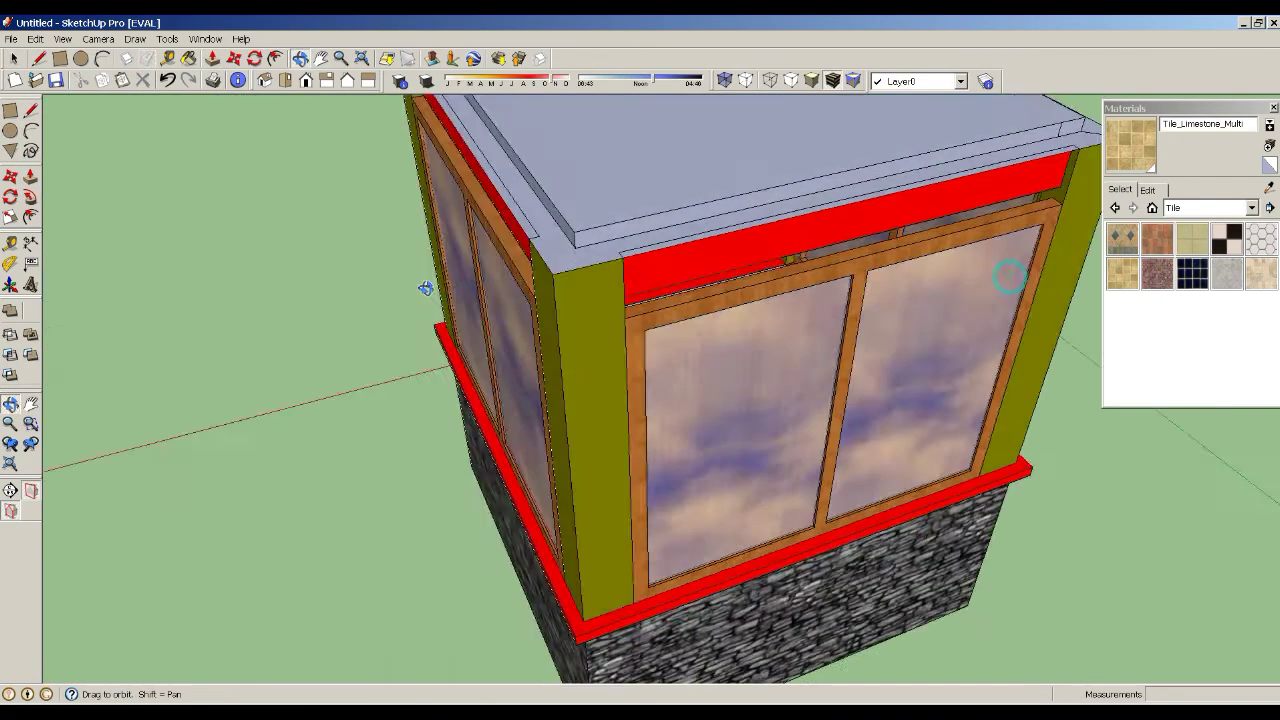
{"action": "middle_click_drag", "start_coordinate": [985, 225], "coordinate": [48, 175]}
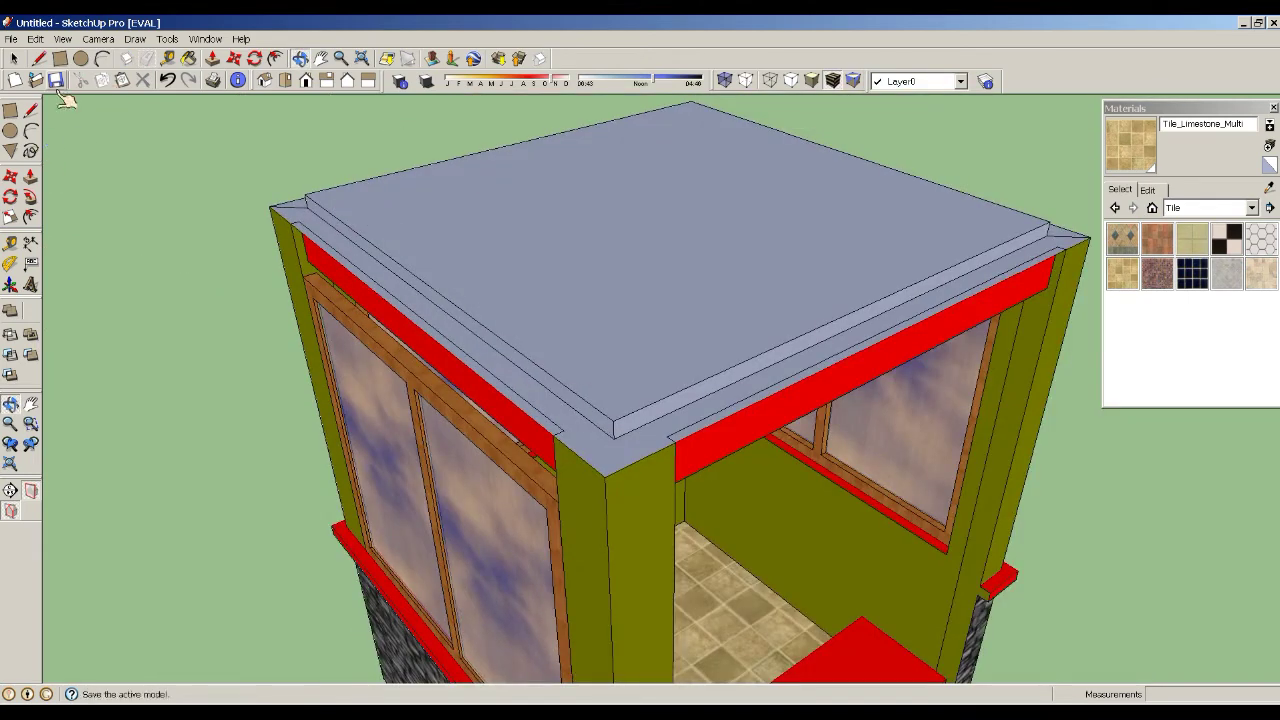
{"action": "left_click", "coordinate": [30, 176]}
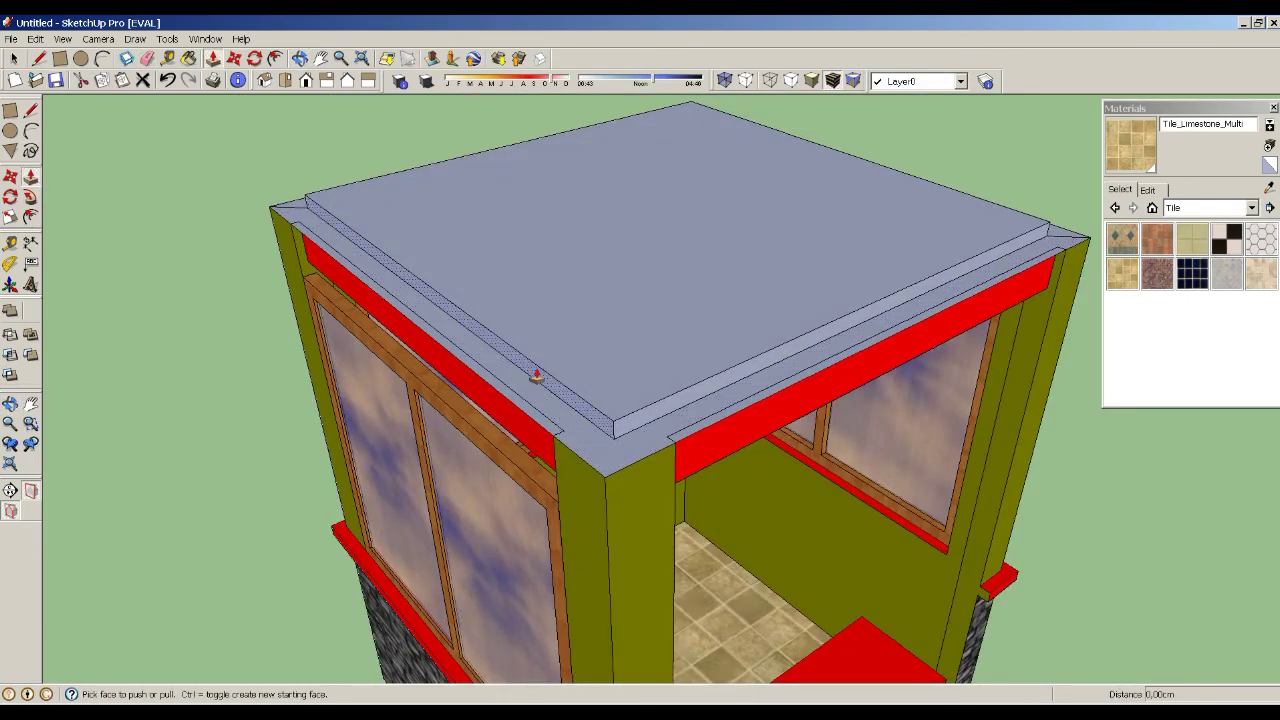
{"action": "left_click_drag", "start_coordinate": [536, 375], "coordinate": [324, 446]}
{"action": "left_click", "coordinate": [553, 458]}
{"action": "mouse_move", "coordinate": [183, 397]}
{"action": "middle_mouse_down"}
{"action": "mouse_move", "coordinate": [400, 363]}
{"action": "mouse_move", "coordinate": [477, 485]}
{"action": "mouse_move", "coordinate": [443, 480]}
{"action": "middle_mouse_up"}
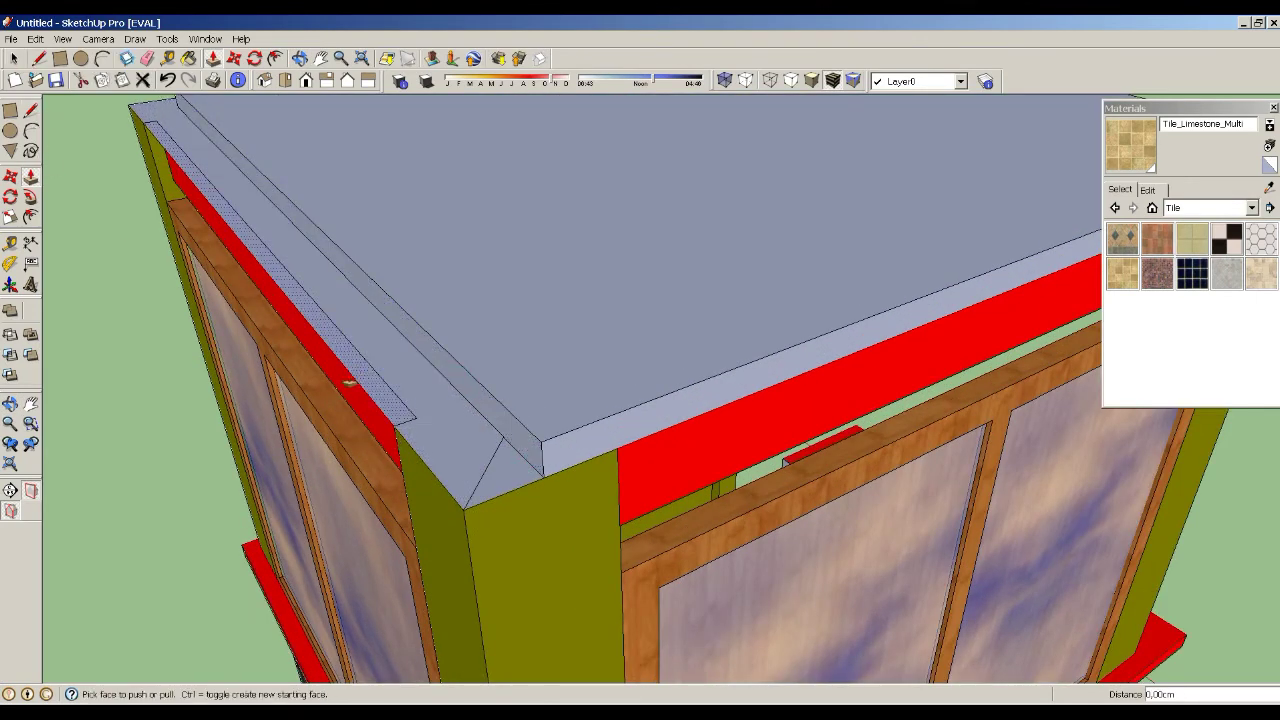
{"action": "middle_click_drag", "start_coordinate": [460, 386], "coordinate": [495, 520]}
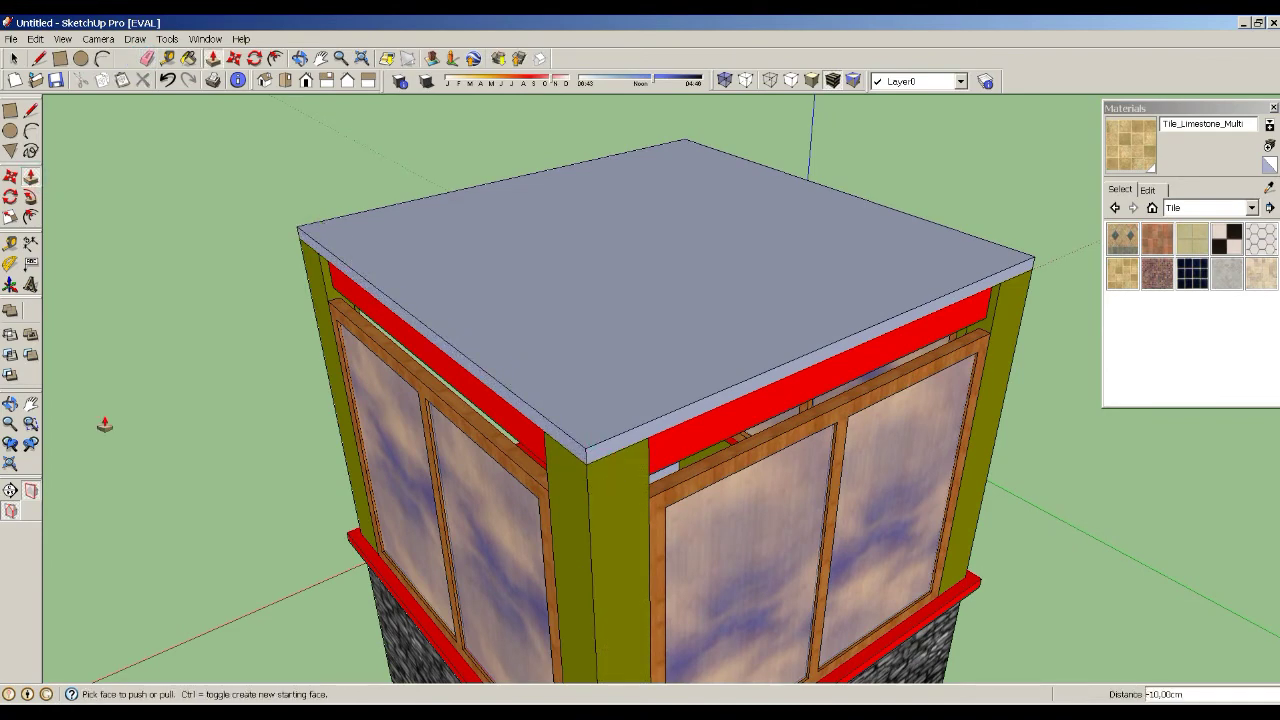
{"action": "middle_click_drag", "start_coordinate": [500, 400], "coordinate": [519, 204]}
{"action": "scroll", "coordinate": [519, 204], "scroll_direction": "up", "scroll_amount": 5}
{"action": "scroll", "coordinate": [519, 204], "scroll_direction": "up", "scroll_amount": 5}
- Paint the ceiling with Wood_Floor_Dark from the Wood collection
{"action": "left_click", "coordinate": [1251, 207]}
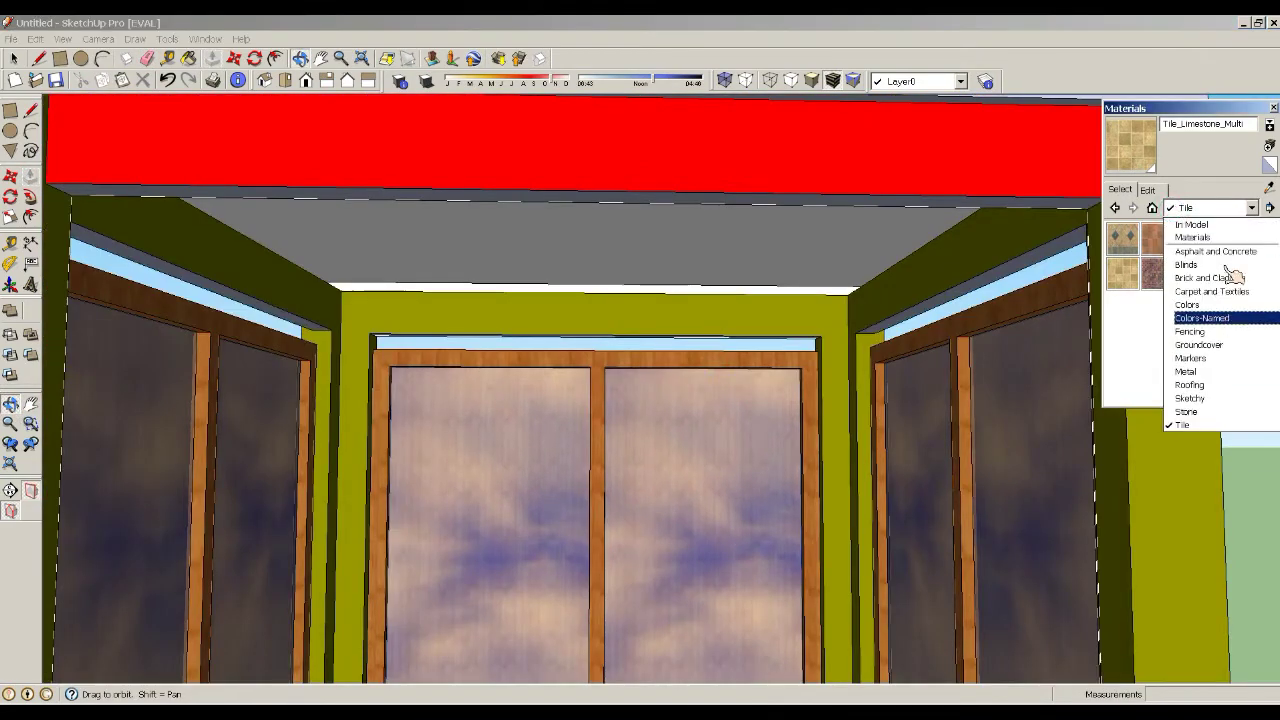
{"action": "left_click", "coordinate": [1228, 277]}
{"action": "left_click", "coordinate": [1251, 207]}
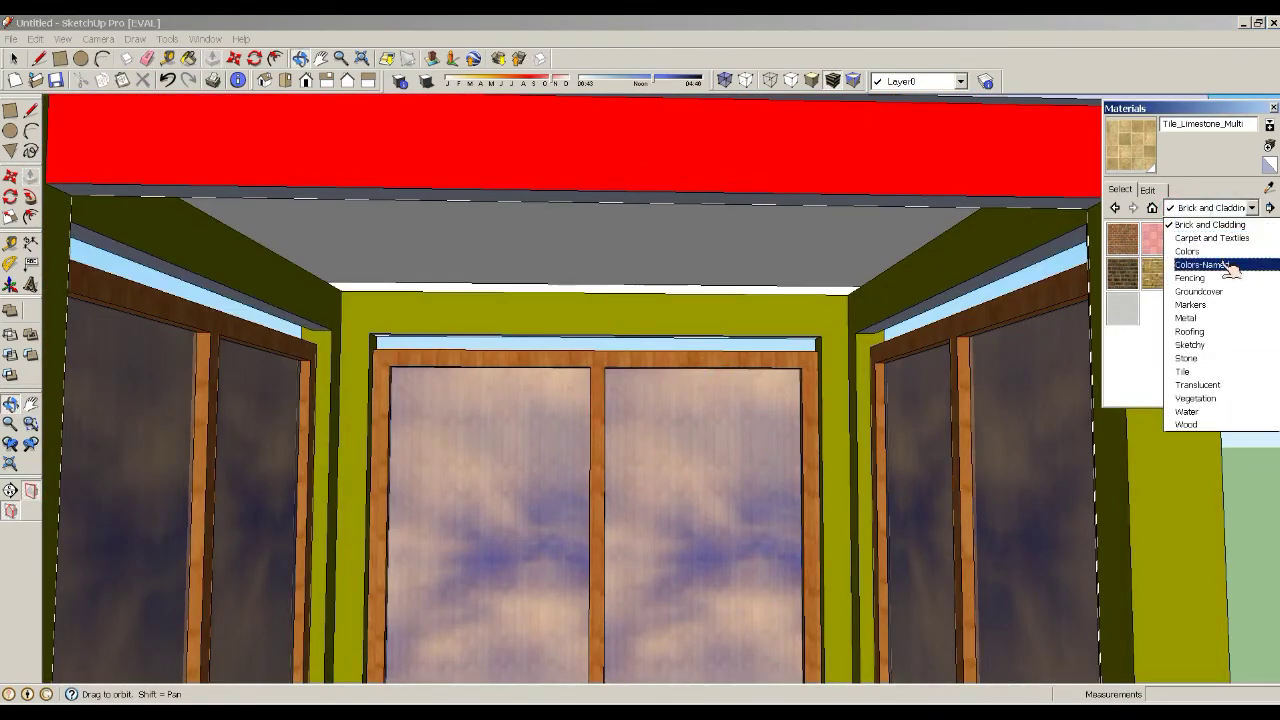
{"action": "left_click", "coordinate": [1195, 418]}
{"action": "double_click", "coordinate": [1263, 243]}
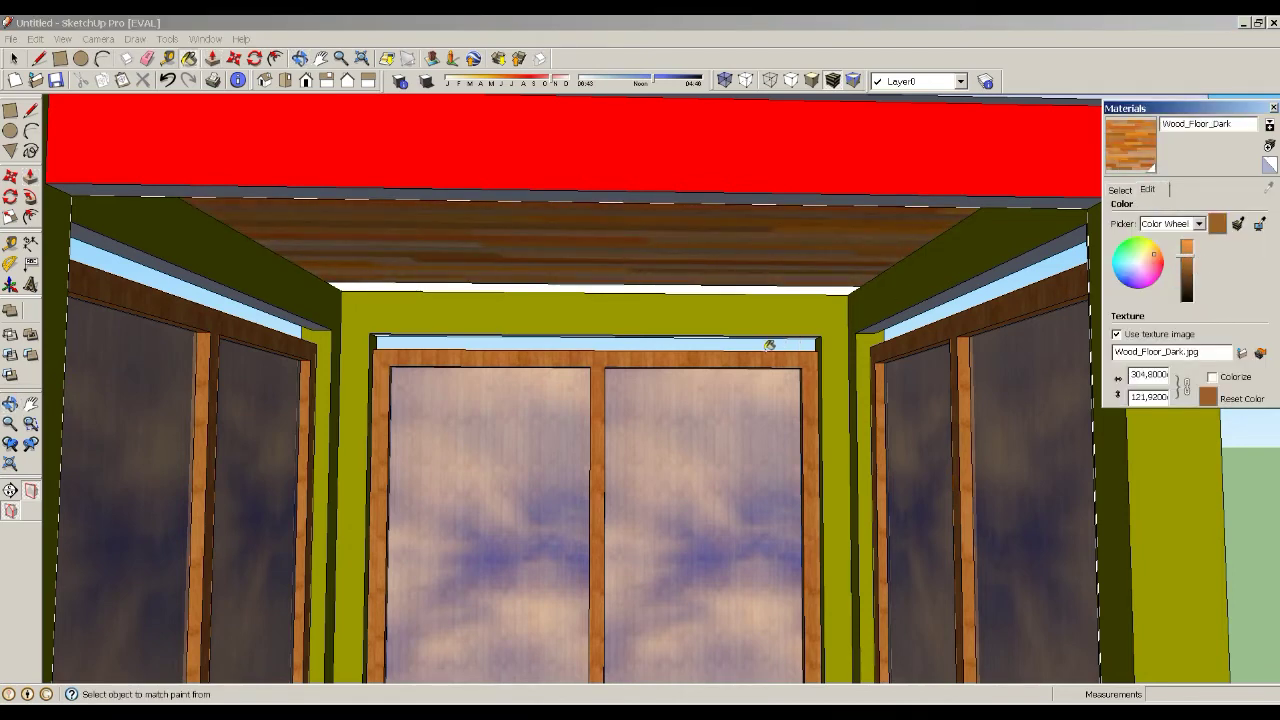
- Paint the left and right roof edge strips Wood_Floor_Dark
{"action": "middle_click_drag", "start_coordinate": [907, 333], "coordinate": [975, 230]}
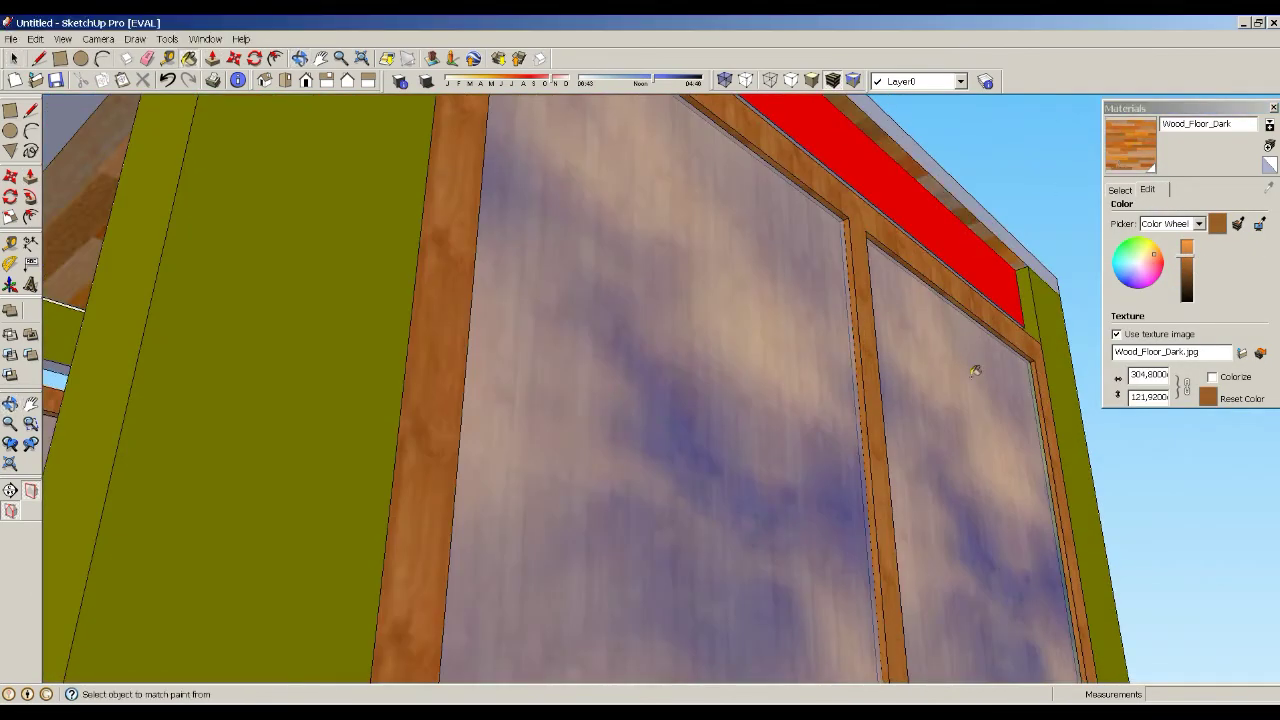
{"action": "middle_click_drag", "start_coordinate": [975, 370], "coordinate": [1175, 178]}
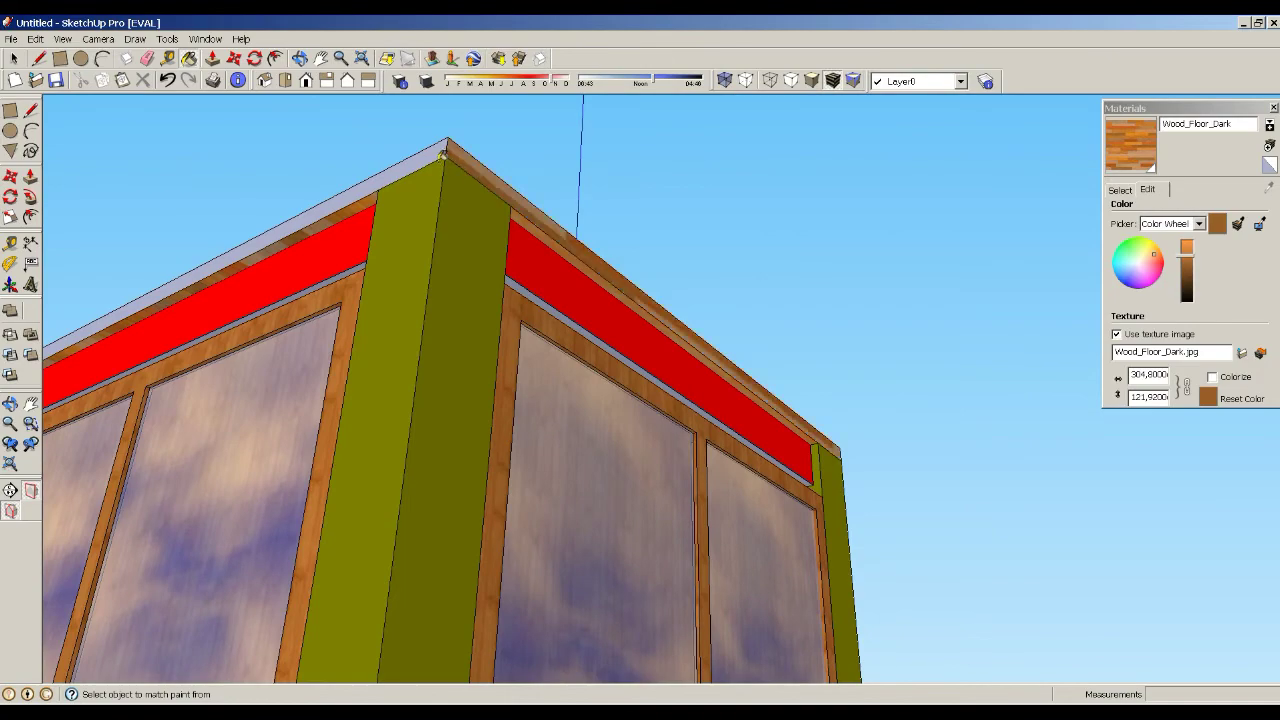
{"action": "left_click", "coordinate": [615, 271]}
{"action": "left_click", "coordinate": [437, 148]}
{"action": "scroll", "coordinate": [437, 148], "scroll_direction": "down", "scroll_amount": 3}
{"action": "middle_click_drag", "start_coordinate": [323, 323], "coordinate": [877, 354]}
{"action": "scroll", "coordinate": [877, 354], "scroll_direction": "up", "scroll_amount": 5}
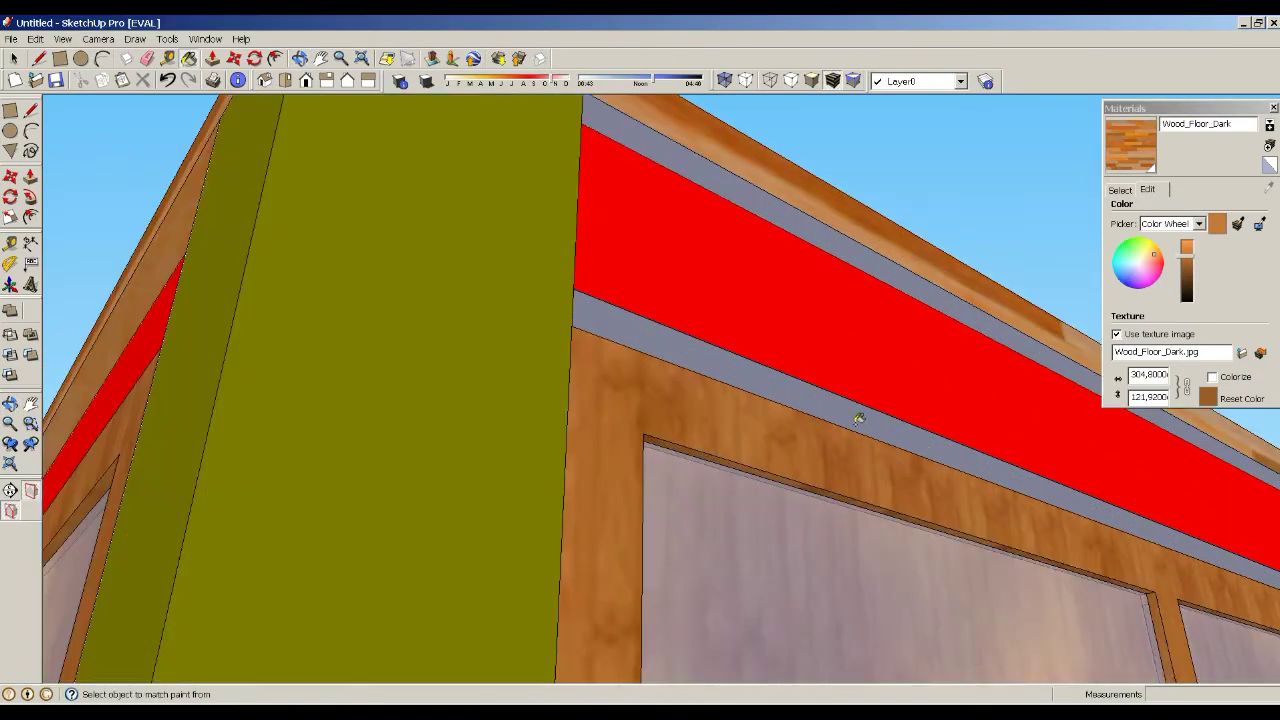
{"action": "scroll", "coordinate": [971, 356], "scroll_direction": "down", "scroll_amount": 3}
{"action": "mouse_move", "coordinate": [797, 354]}
{"action": "middle_mouse_down"}
{"action": "mouse_move", "coordinate": [874, 183]}
{"action": "mouse_move", "coordinate": [600, 417]}
{"action": "middle_mouse_up"}
{"action": "scroll", "coordinate": [600, 417], "scroll_direction": "up", "scroll_amount": 2}
- Paint the grey strip under the wall band 0020_Red from Colors-Named
{"action": "left_click", "coordinate": [1120, 189]}
{"action": "left_click", "coordinate": [1251, 207]}
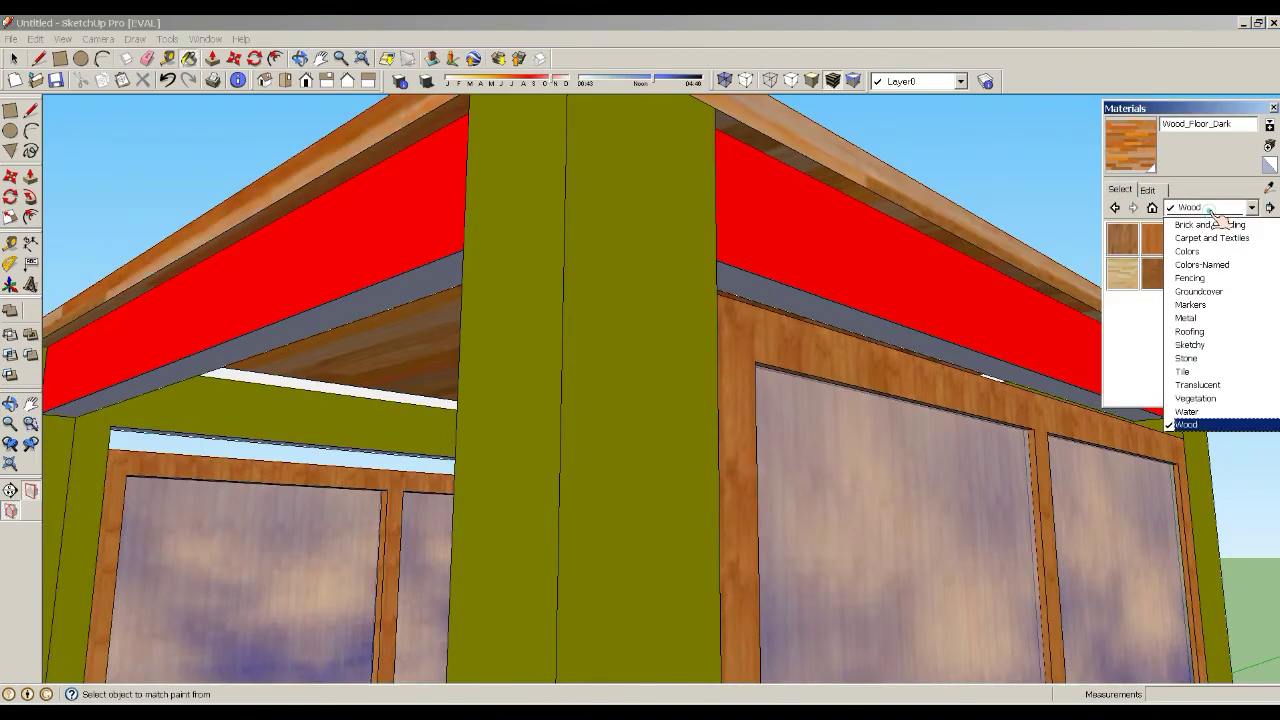
{"action": "left_click", "coordinate": [1160, 266]}
{"action": "left_click", "coordinate": [1227, 377]}
{"action": "scroll", "coordinate": [877, 324], "scroll_direction": "down", "scroll_amount": 2}
{"action": "scroll", "coordinate": [877, 324], "scroll_direction": "up", "scroll_amount": 4}
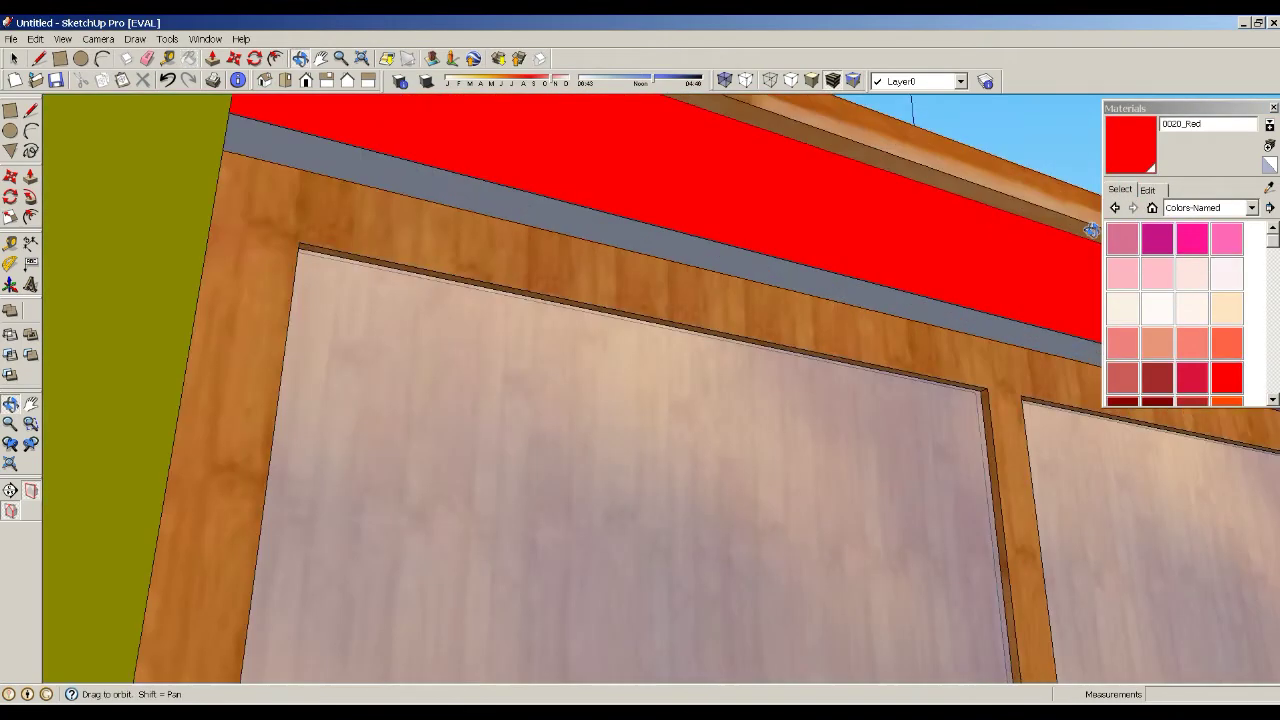
{"action": "left_click", "coordinate": [900, 300]}
{"action": "scroll", "coordinate": [1000, 400], "scroll_direction": "down", "scroll_amount": 3}
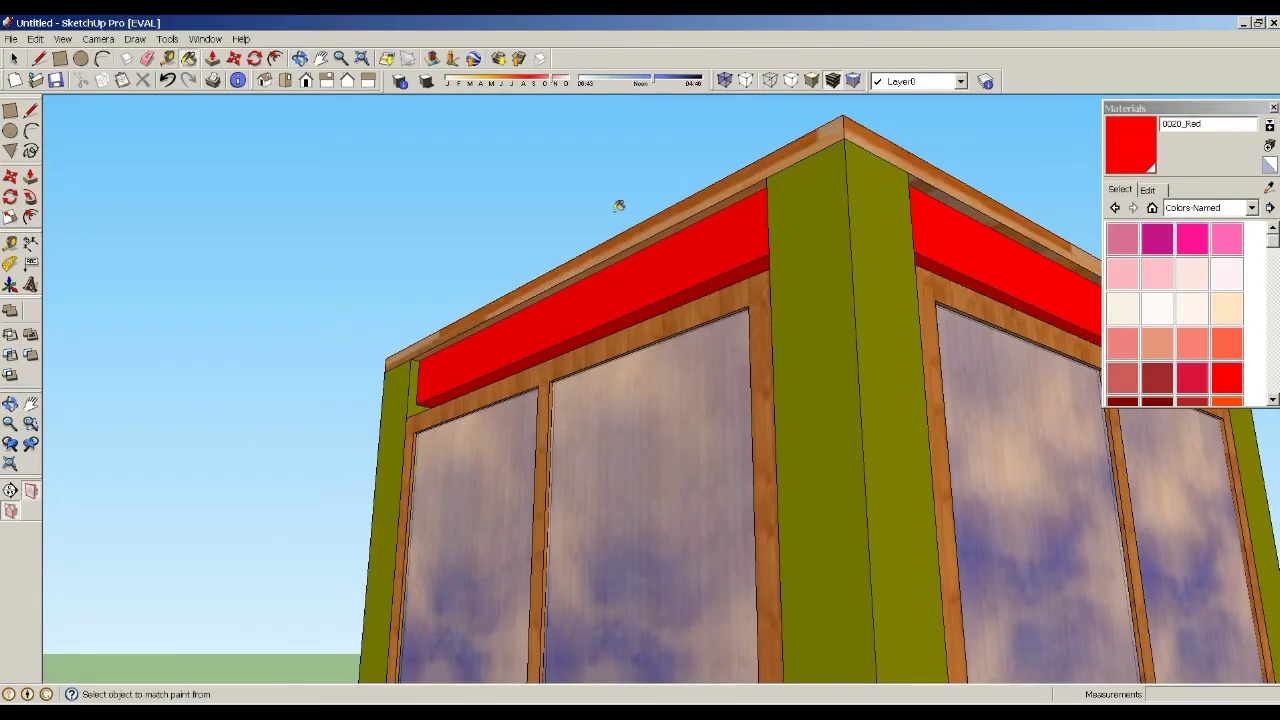
{"action": "middle_click_drag", "start_coordinate": [619, 206], "coordinate": [705, 478]}
- Push the roof slab's back, front and right edges out 50 cm to overhang the walls
{"action": "left_click", "coordinate": [30, 175]}
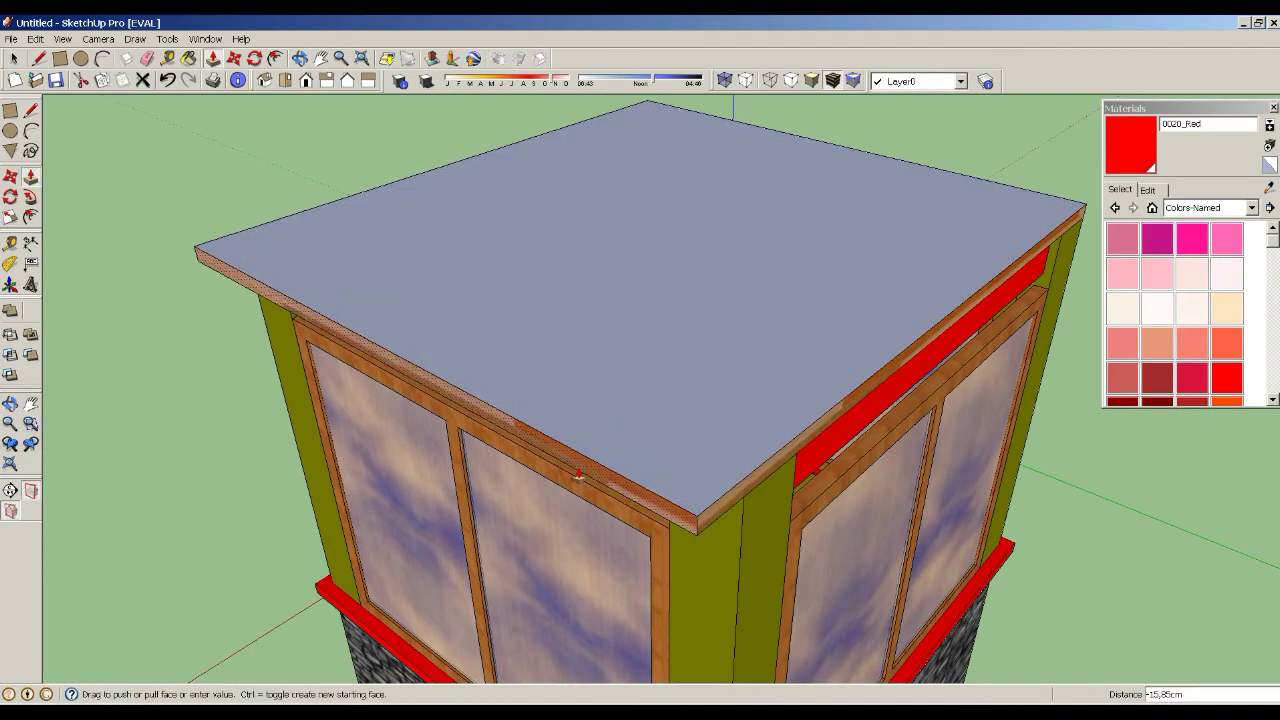
{"action": "left_click_drag", "start_coordinate": [262, 248], "coordinate": [120, 270]}
{"action": "left_click_drag", "start_coordinate": [1000, 300], "coordinate": [891, 409]}
{"action": "middle_click_drag", "start_coordinate": [891, 409], "coordinate": [1168, 172]}
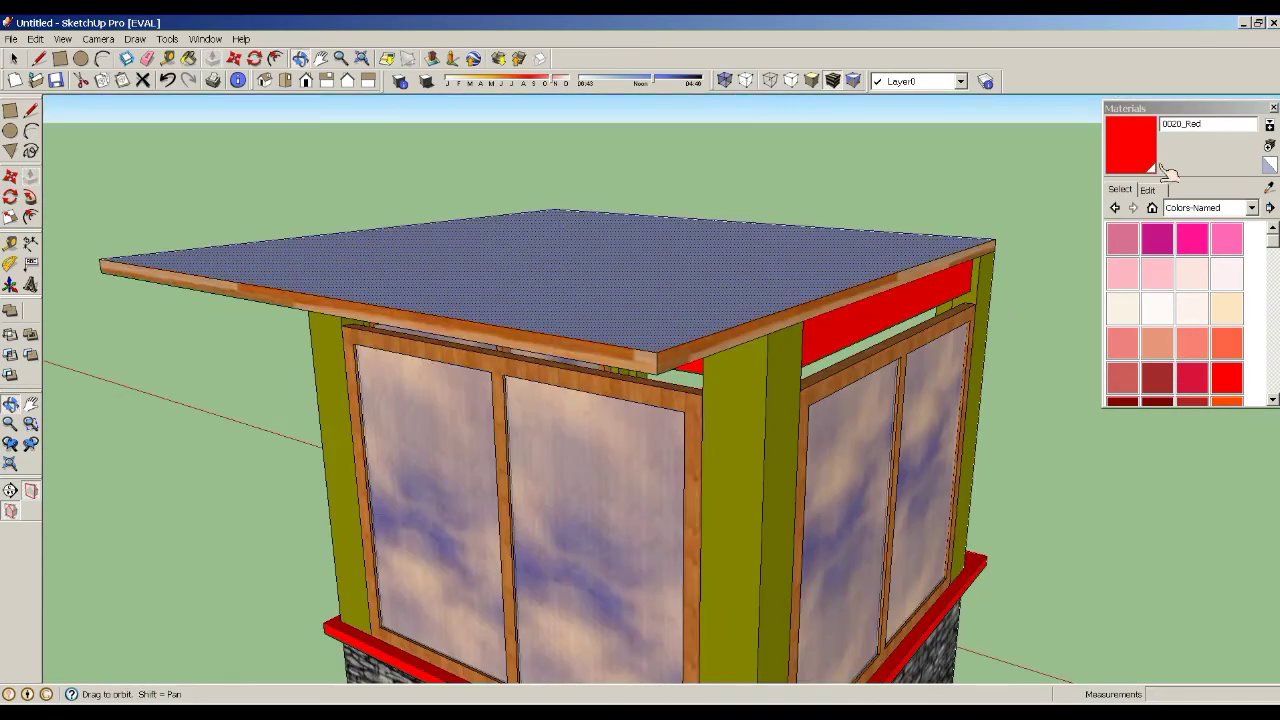
{"action": "left_click", "coordinate": [30, 175]}
{"action": "left_click_drag", "start_coordinate": [800, 305], "coordinate": [846, 354]}
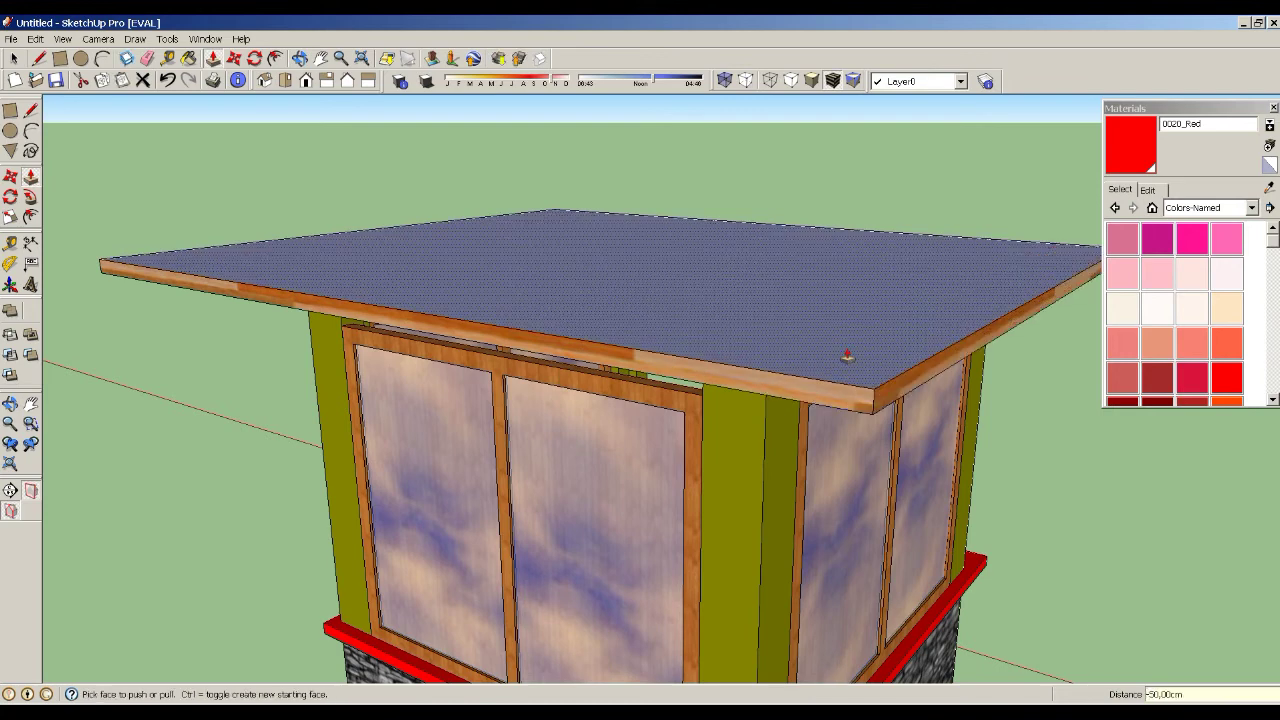
{"action": "middle_click_drag", "start_coordinate": [846, 354], "coordinate": [985, 285]}
{"action": "left_click", "coordinate": [30, 175]}
{"action": "left_click_drag", "start_coordinate": [880, 310], "coordinate": [980, 330]}
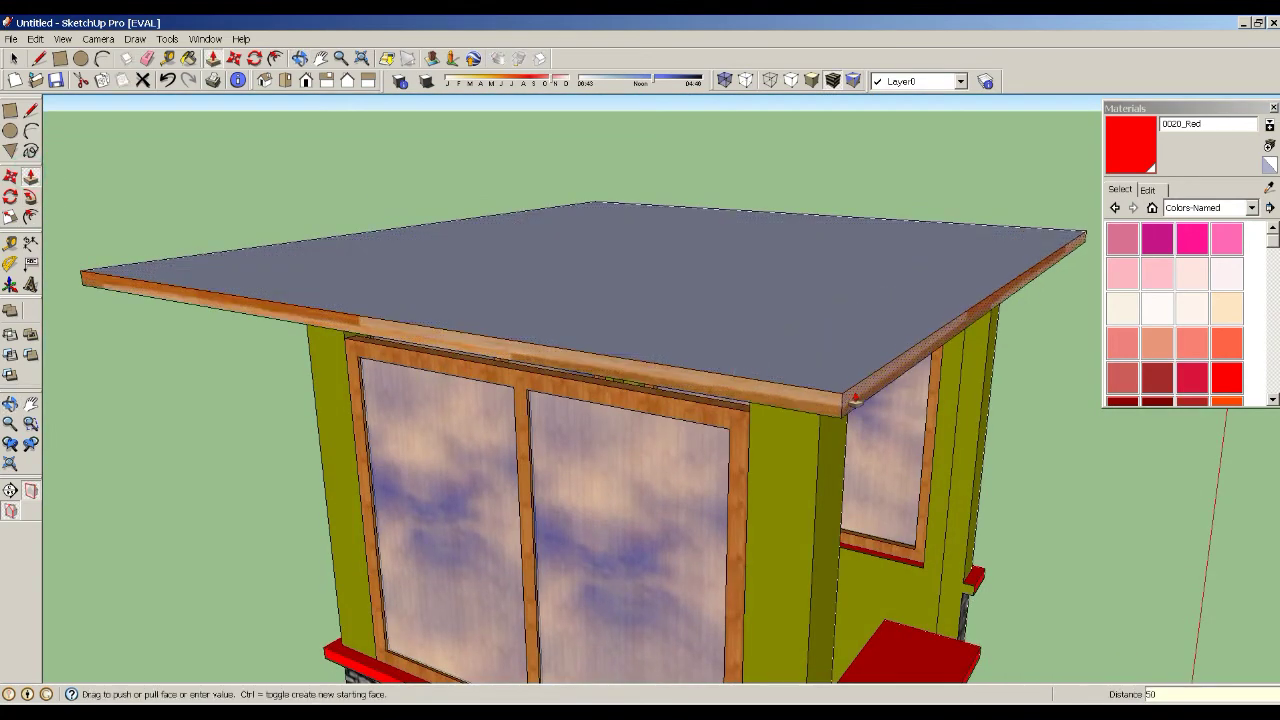
{"action": "scroll", "coordinate": [600, 400], "scroll_direction": "down", "scroll_amount": 5}
{"action": "mouse_move", "coordinate": [600, 400]}
{"action": "middle_mouse_down"}
{"action": "mouse_move", "coordinate": [510, 315]}
{"action": "mouse_move", "coordinate": [509, 237]}
{"action": "mouse_move", "coordinate": [526, 406]}
{"action": "mouse_move", "coordinate": [634, 523]}
{"action": "mouse_move", "coordinate": [535, 410]}
{"action": "mouse_move", "coordinate": [489, 397]}
{"action": "mouse_move", "coordinate": [574, 211]}
{"action": "mouse_move", "coordinate": [593, 241]}
{"action": "mouse_move", "coordinate": [593, 355]}
{"action": "middle_mouse_up"}
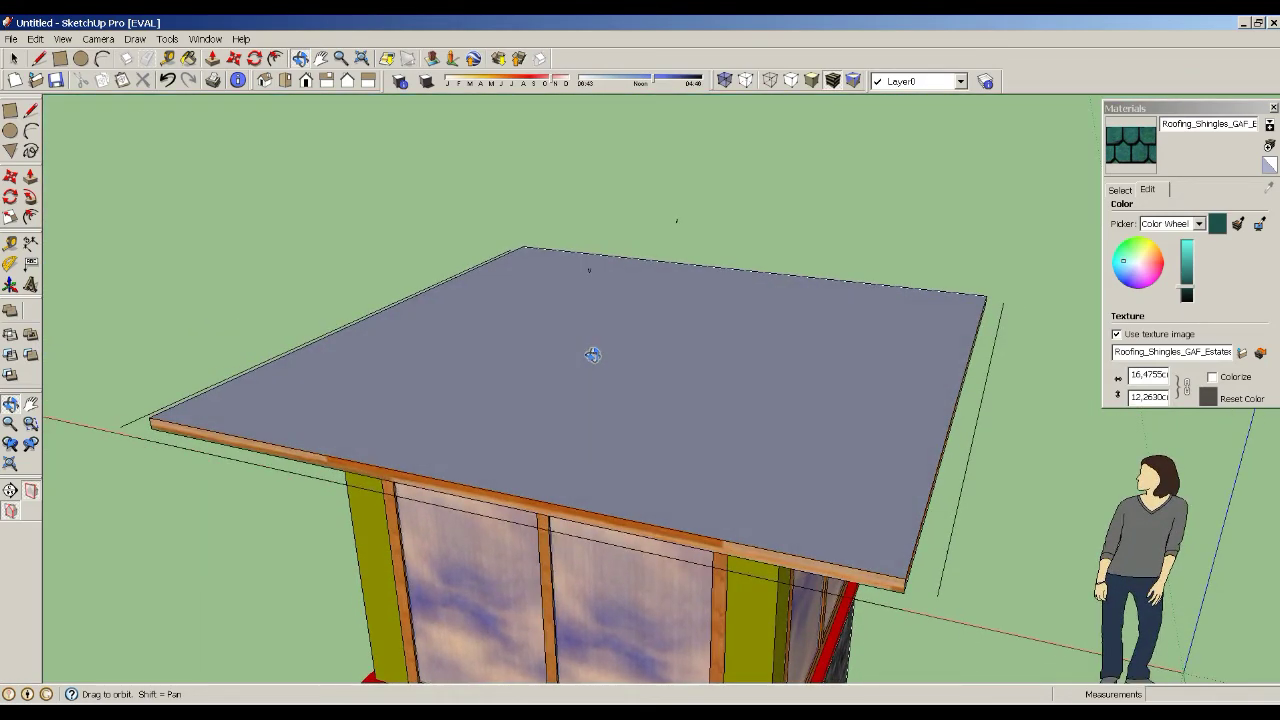
- Draw a line along the roof's centre guide and lift it 50 up the blue axis
{"action": "scroll", "coordinate": [91, 485], "scroll_direction": "up", "scroll_amount": 3}
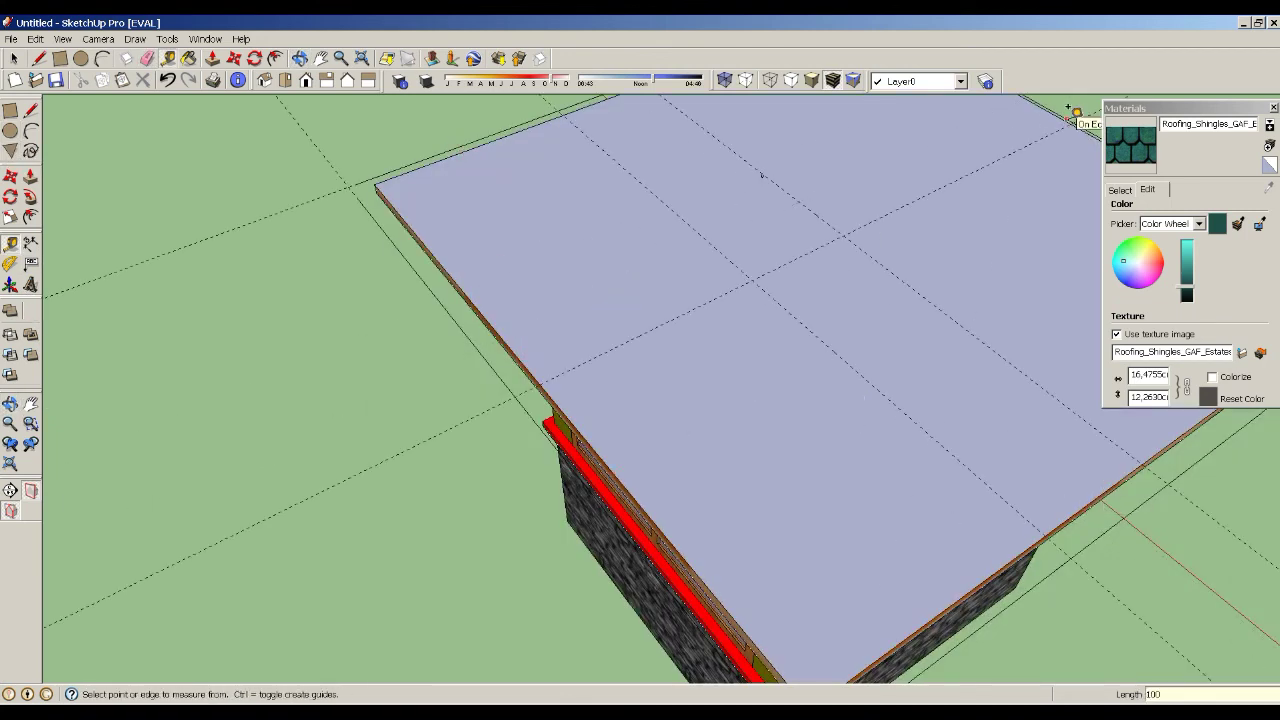
{"action": "scroll", "coordinate": [968, 161], "scroll_direction": "up", "scroll_amount": 3}
{"action": "key", "text": "l"}
{"action": "scroll", "coordinate": [685, 200], "scroll_direction": "down", "scroll_amount": 2}
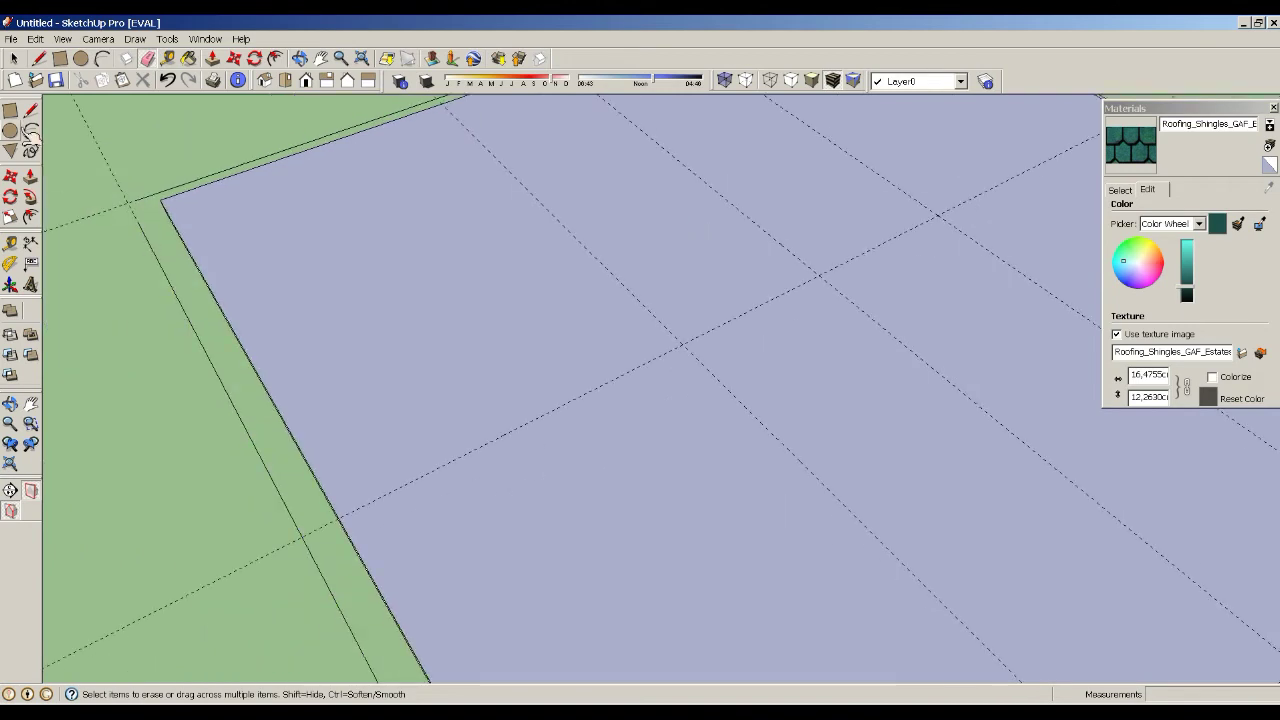
{"action": "left_click", "coordinate": [683, 343]}
{"action": "key", "text": "space"}
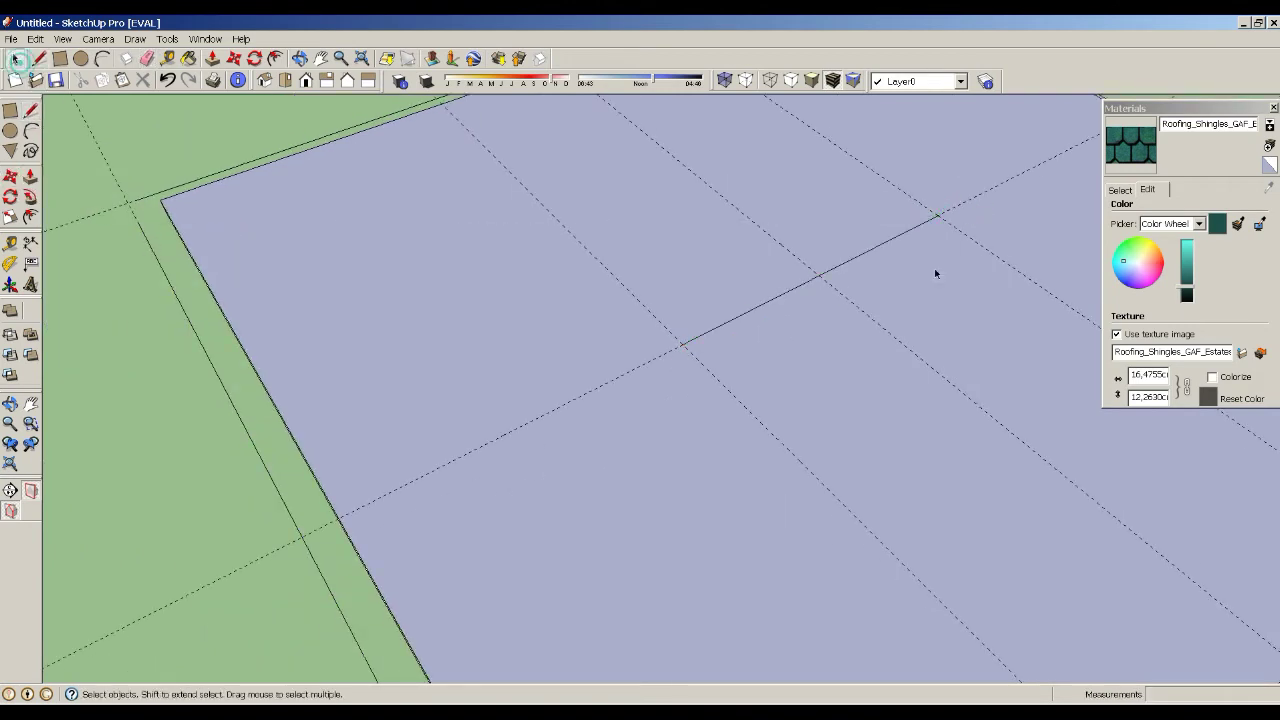
{"action": "left_click", "coordinate": [10, 176]}
{"action": "left_click", "coordinate": [820, 274]}
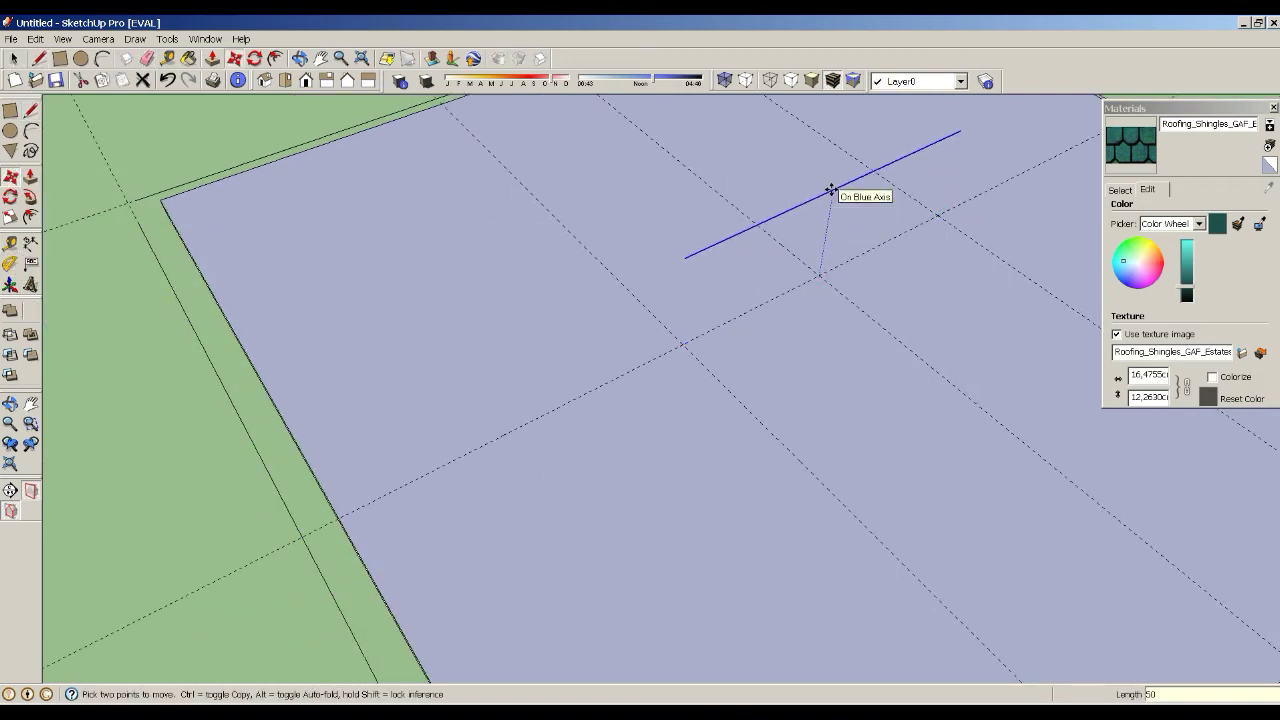
{"action": "left_click", "coordinate": [830, 190]}
{"action": "scroll", "coordinate": [830, 190], "scroll_direction": "down", "scroll_amount": 3}
- Draw hip lines from the raised ridge end down to two roof corners
{"action": "key", "text": "l"}
{"action": "left_click", "coordinate": [690, 214]}
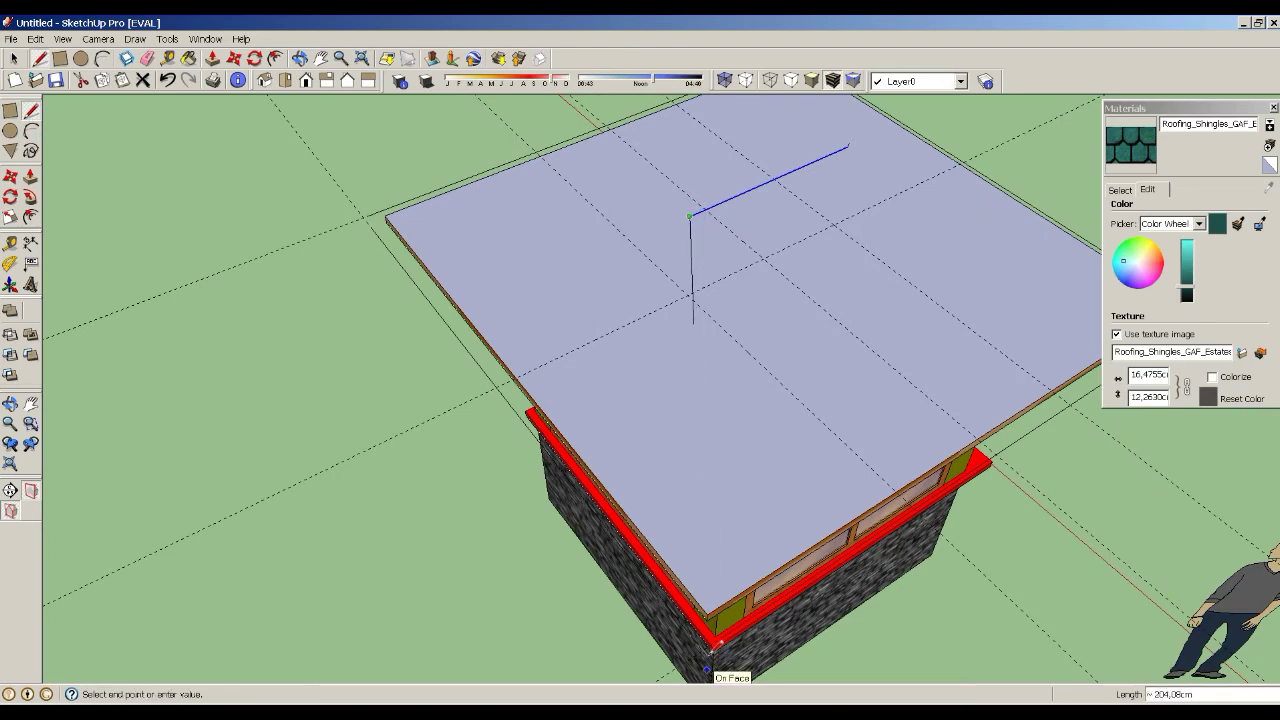
{"action": "scroll", "coordinate": [686, 205], "scroll_direction": "up", "scroll_amount": 3}
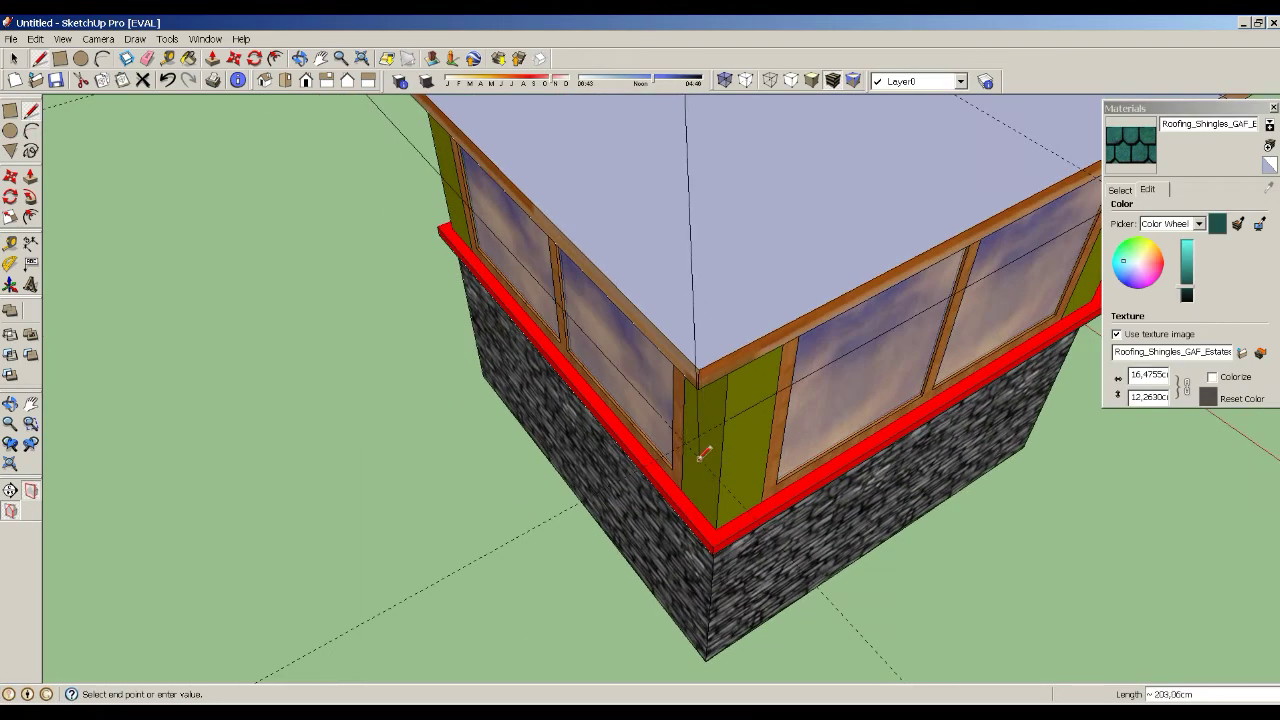
{"action": "left_click", "coordinate": [700, 370]}
{"action": "scroll", "coordinate": [688, 486], "scroll_direction": "down", "scroll_amount": 3}
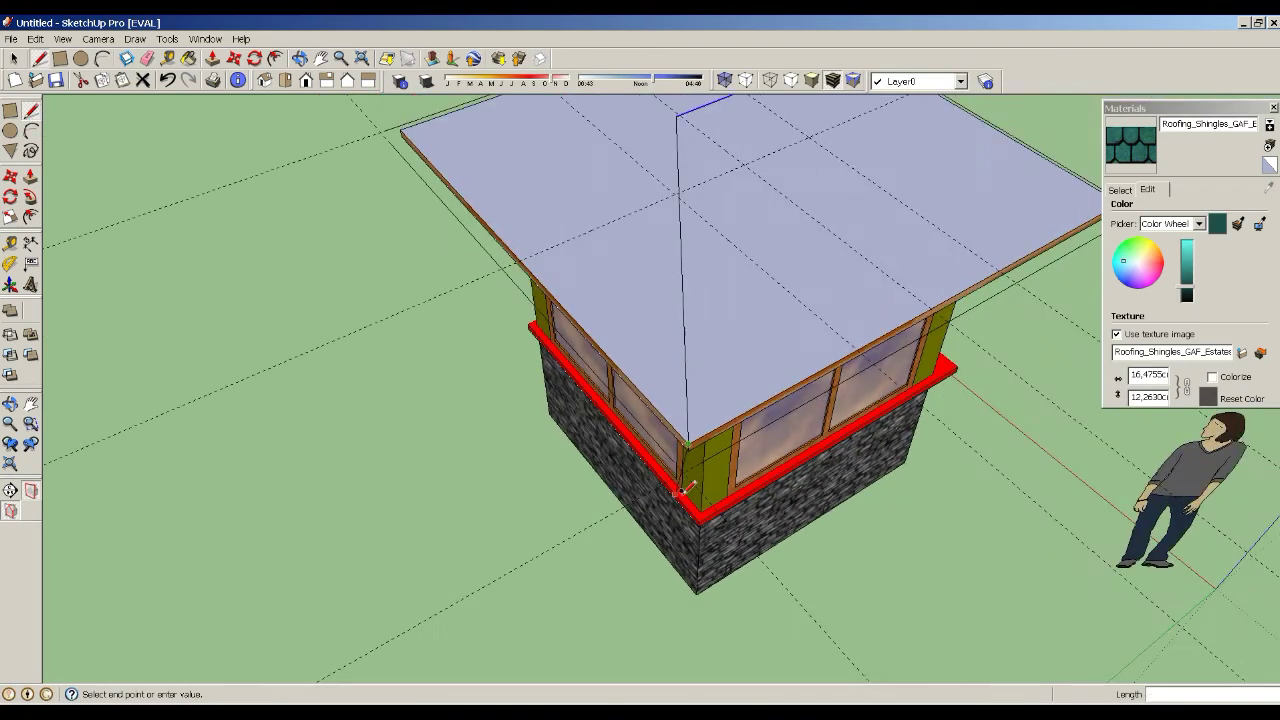
{"action": "left_click", "coordinate": [404, 128]}
{"action": "scroll", "coordinate": [404, 128], "scroll_direction": "down", "scroll_amount": 3}
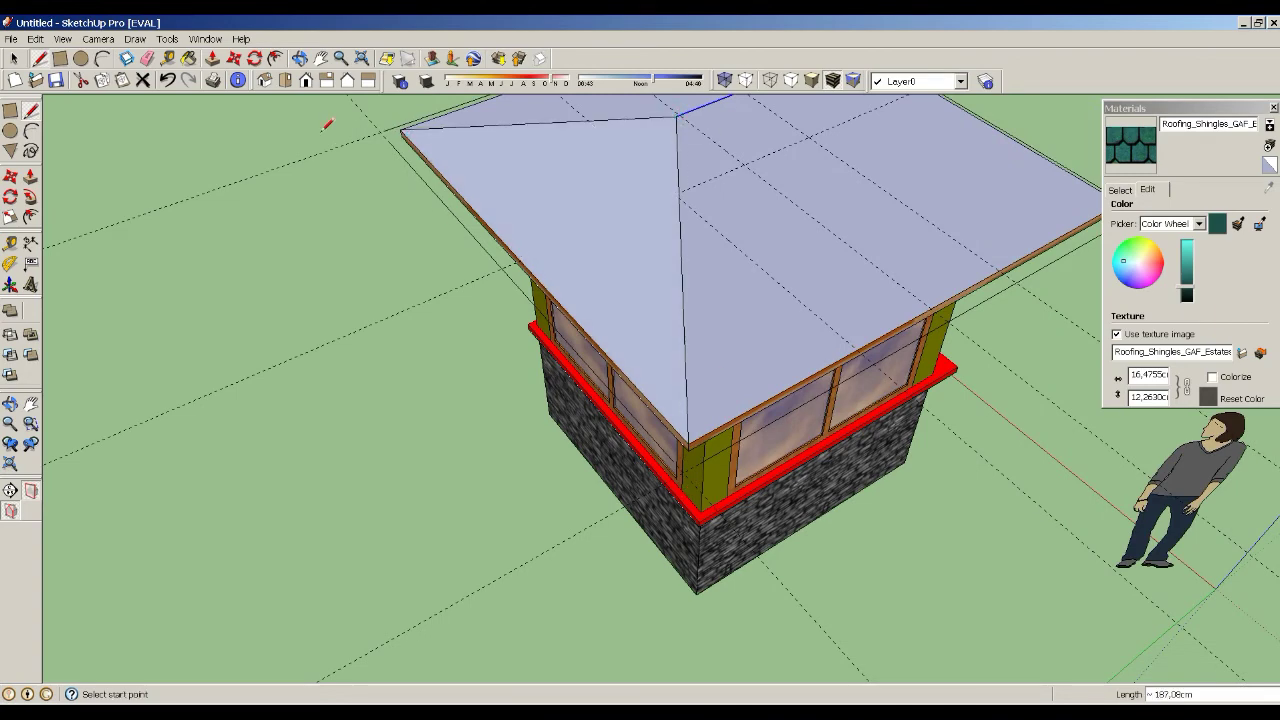
{"action": "middle_click_drag", "start_coordinate": [323, 123], "coordinate": [908, 330]}
{"action": "scroll", "coordinate": [603, 173], "scroll_direction": "up", "scroll_amount": 3}
{"action": "mouse_move", "coordinate": [563, 143]}
{"action": "middle_mouse_down"}
{"action": "mouse_move", "coordinate": [880, 333]}
{"action": "mouse_move", "coordinate": [952, 258]}
{"action": "mouse_move", "coordinate": [1025, 225]}
{"action": "middle_mouse_up"}
{"action": "key", "text": "Escape"}
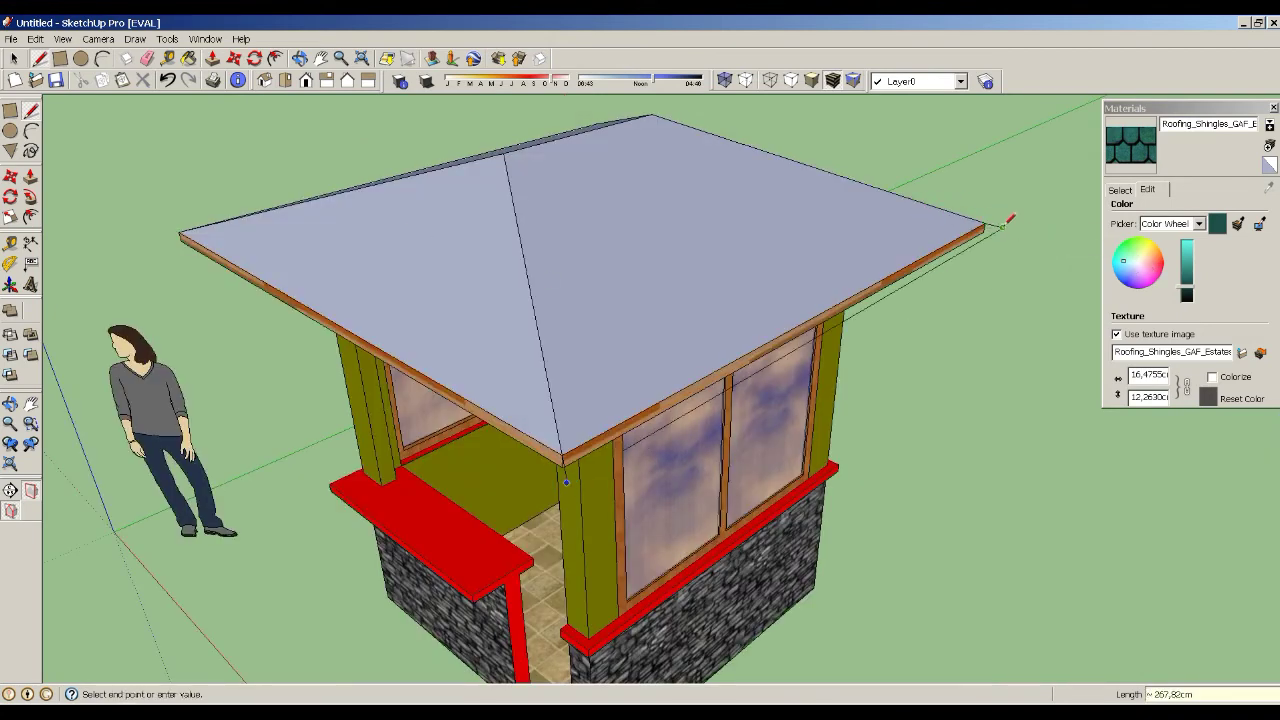
- Draw the remaining hip line between the other ridge end and its roof corner
{"action": "mouse_move", "coordinate": [634, 487]}
{"action": "middle_mouse_down"}
{"action": "mouse_move", "coordinate": [277, 243]}
{"action": "mouse_move", "coordinate": [549, 437]}
{"action": "mouse_move", "coordinate": [349, 390]}
{"action": "mouse_move", "coordinate": [495, 295]}
{"action": "mouse_move", "coordinate": [414, 368]}
{"action": "middle_mouse_up"}
{"action": "scroll", "coordinate": [337, 240], "scroll_direction": "up", "scroll_amount": 4}
{"action": "scroll", "coordinate": [349, 390], "scroll_direction": "down", "scroll_amount": 5}
{"action": "scroll", "coordinate": [545, 320], "scroll_direction": "down", "scroll_amount": 2}
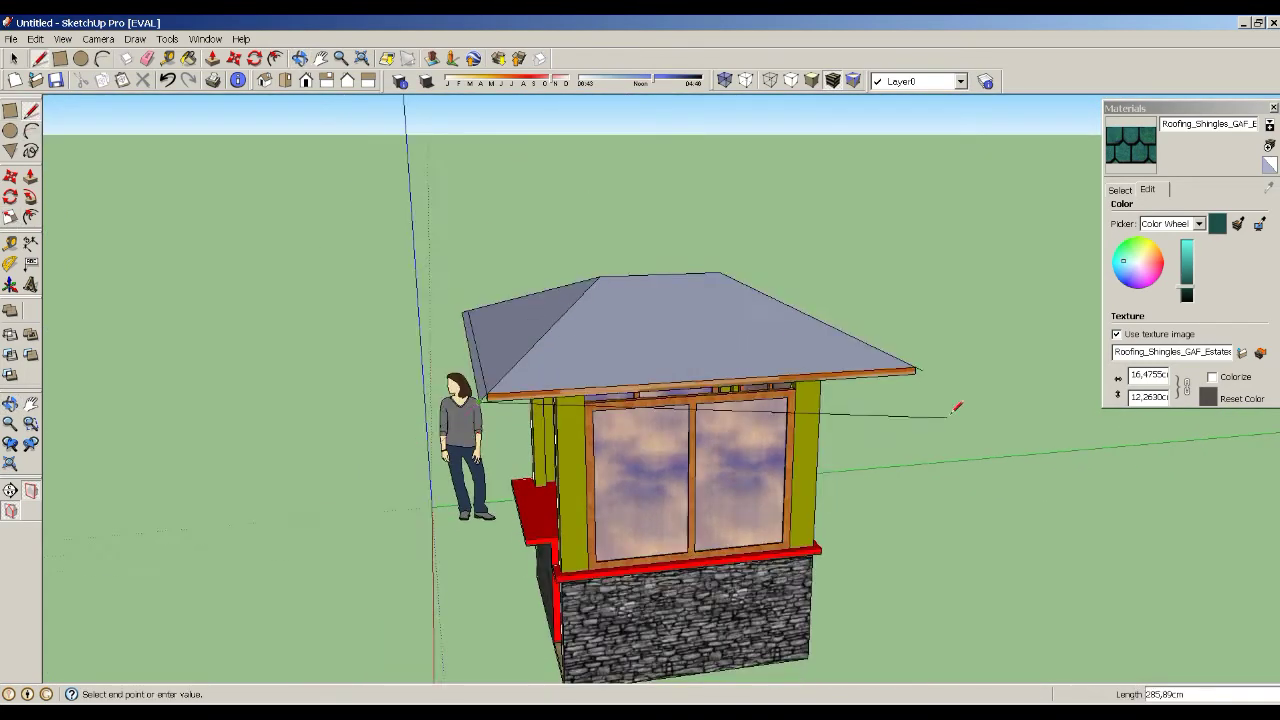
{"action": "scroll", "coordinate": [930, 370], "scroll_direction": "up", "scroll_amount": 5}
{"action": "scroll", "coordinate": [903, 370], "scroll_direction": "down", "scroll_amount": 5}
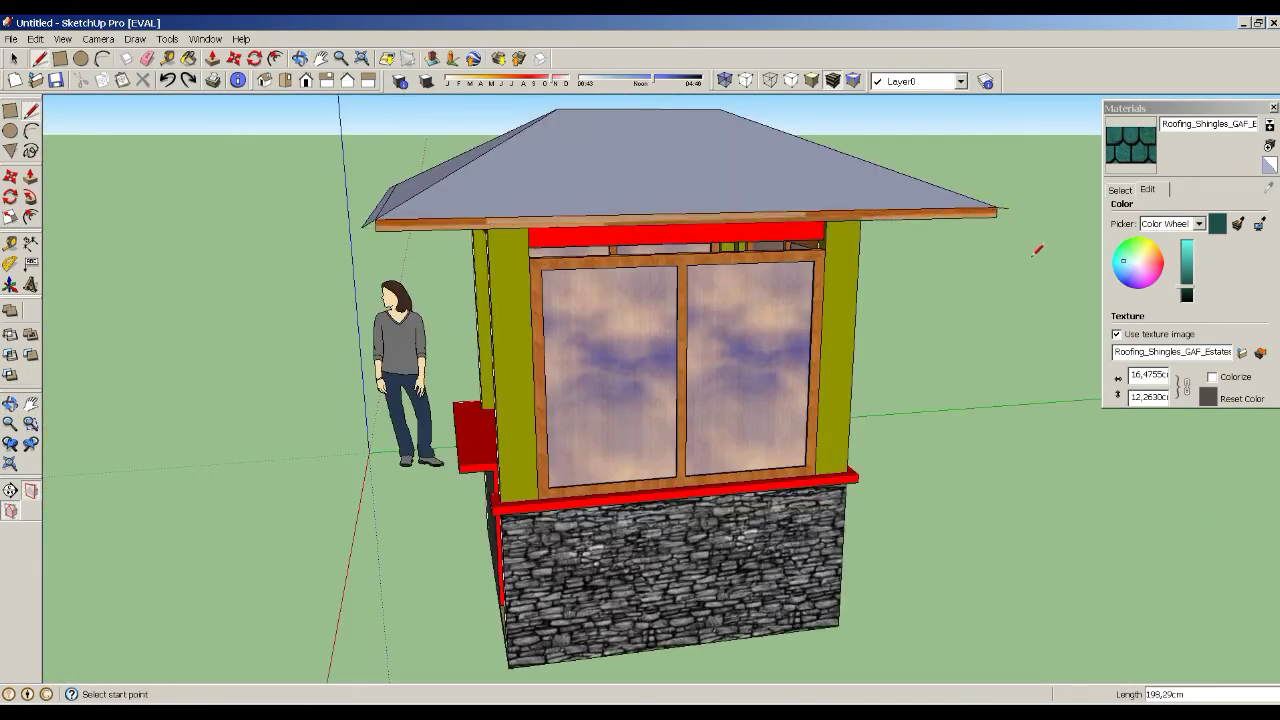
{"action": "left_click", "coordinate": [371, 216]}
{"action": "scroll", "coordinate": [371, 216], "scroll_direction": "up", "scroll_amount": 5}
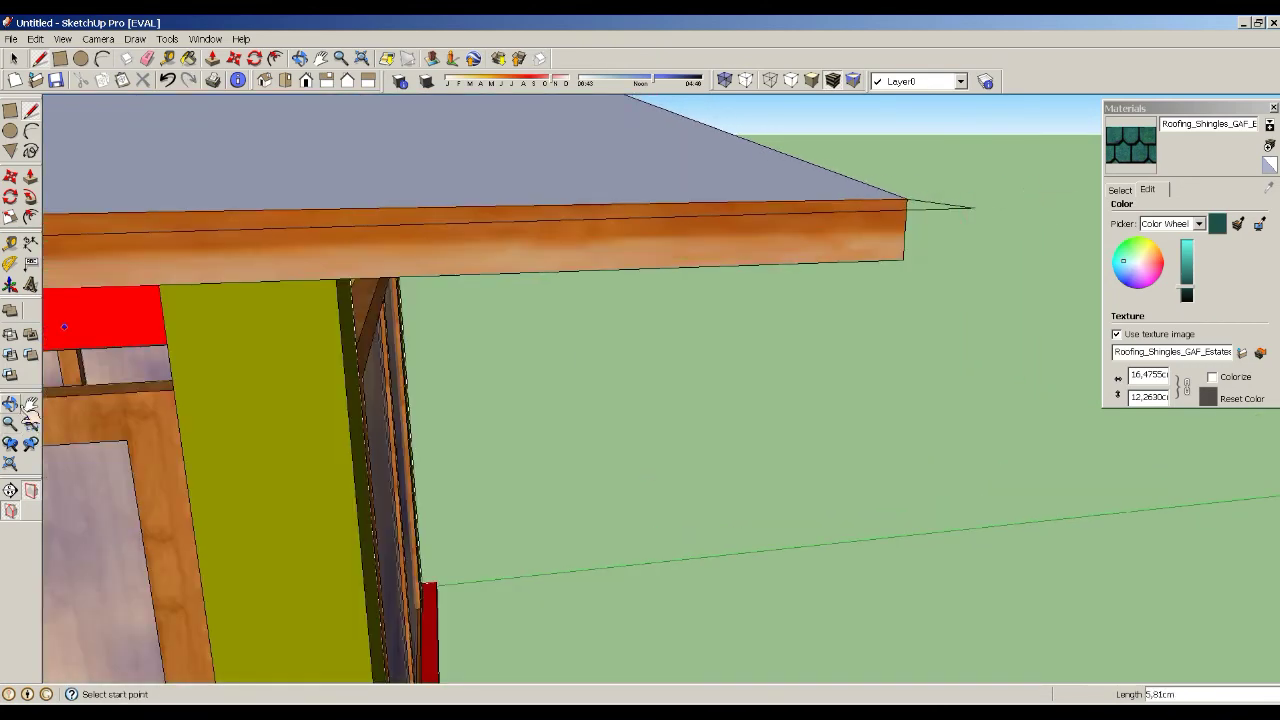
{"action": "scroll", "coordinate": [812, 275], "scroll_direction": "down", "scroll_amount": 2}
{"action": "key", "text": "e"}
{"action": "left_click", "coordinate": [31, 110]}
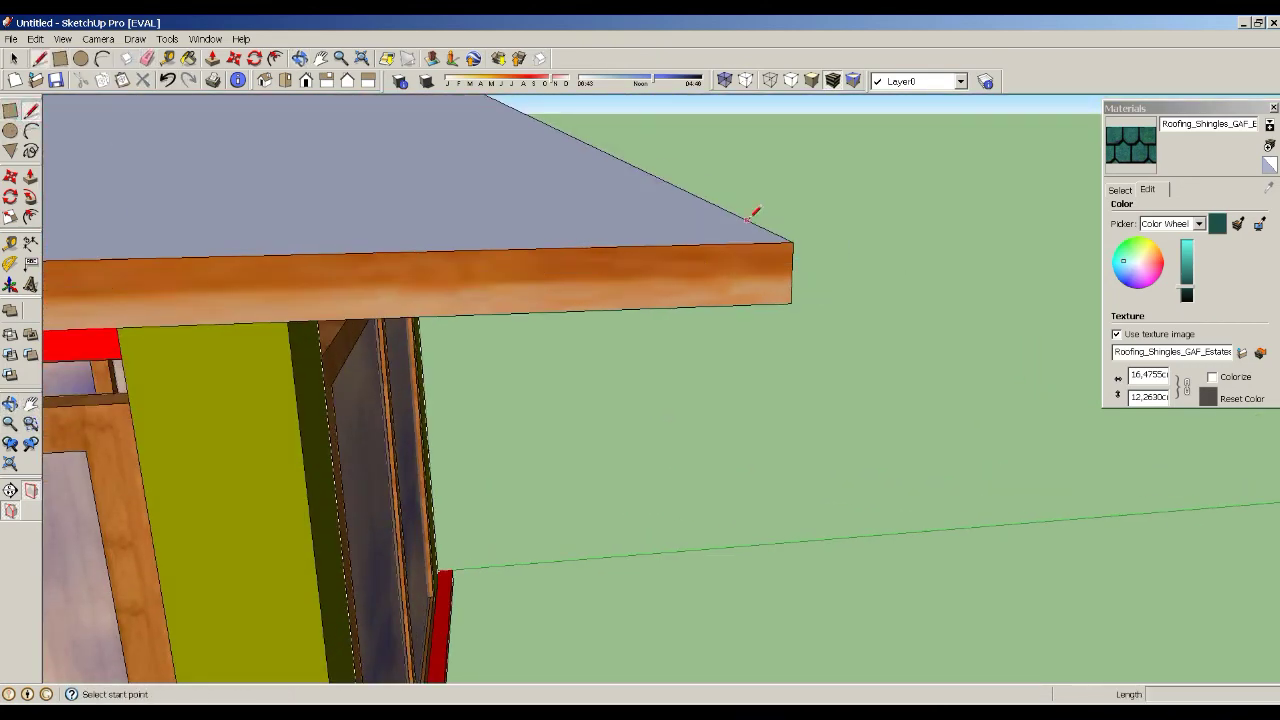
{"action": "scroll", "coordinate": [900, 300], "scroll_direction": "down", "scroll_amount": 3}
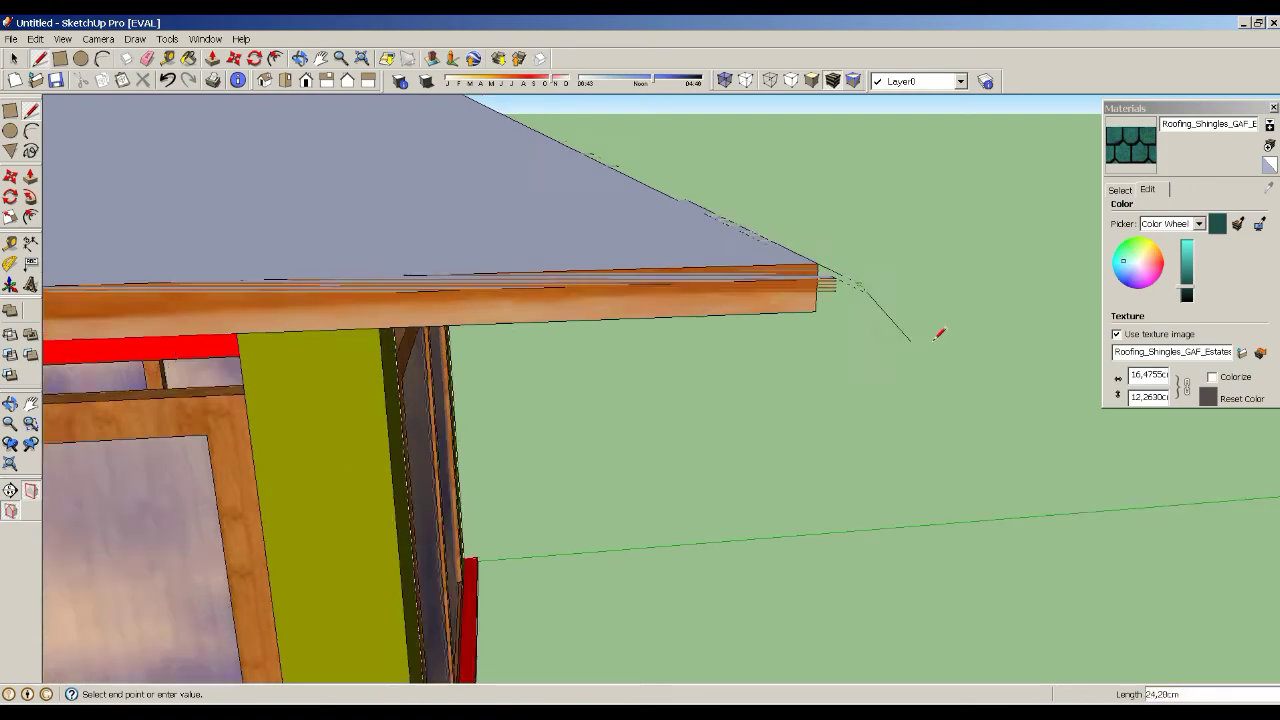
{"action": "scroll", "coordinate": [109, 366], "scroll_direction": "down", "scroll_amount": 3}
{"action": "middle_click_drag", "start_coordinate": [109, 366], "coordinate": [386, 420]}
{"action": "left_click", "coordinate": [700, 435]}
- Orbit above the roof to inspect the finished sloped hip faces
{"action": "scroll", "coordinate": [700, 435], "scroll_direction": "down", "scroll_amount": 3}
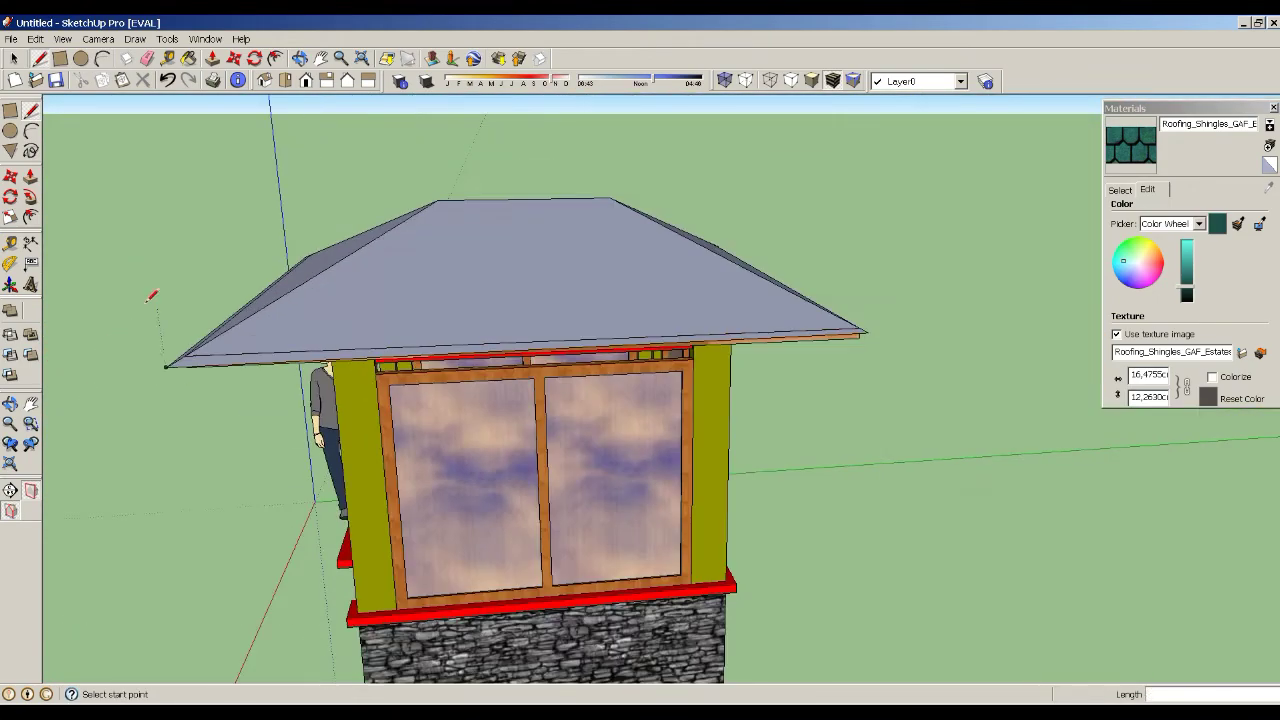
{"action": "middle_click_drag", "start_coordinate": [640, 400], "coordinate": [571, 349]}
{"action": "scroll", "coordinate": [886, 229], "scroll_direction": "up", "scroll_amount": 3}
{"action": "scroll", "coordinate": [886, 229], "scroll_direction": "up", "scroll_amount": 2}
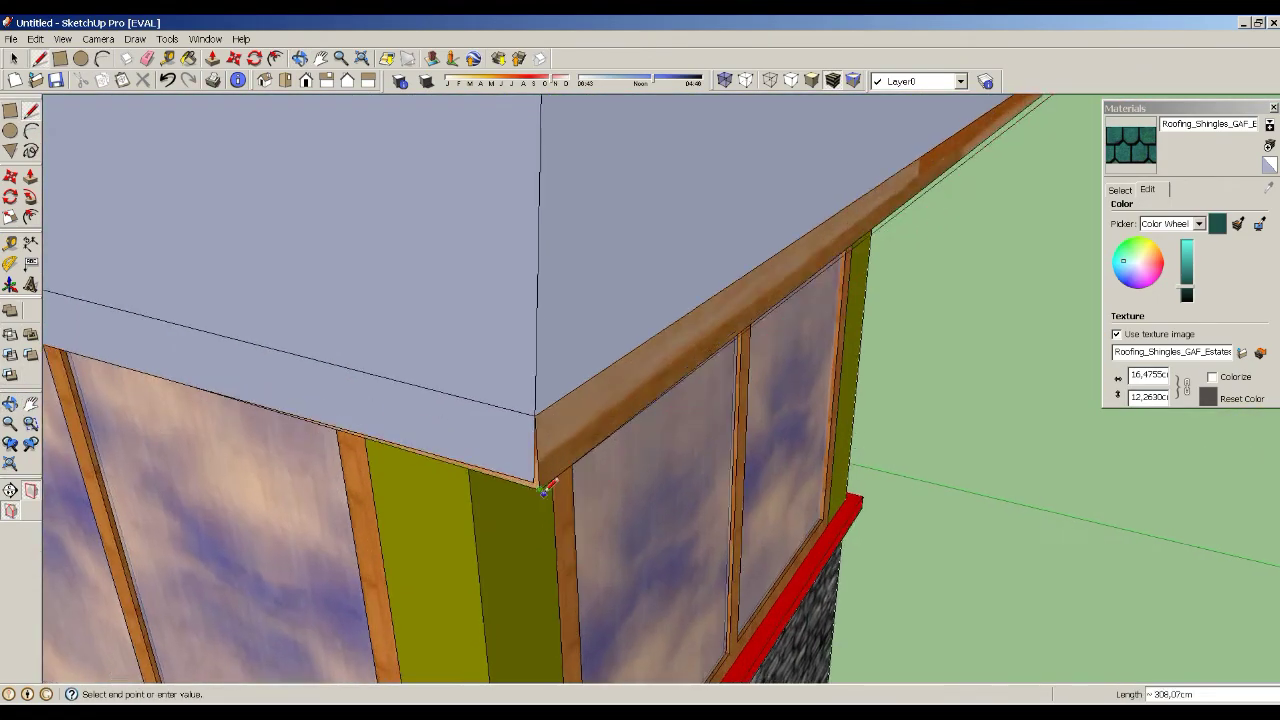
{"action": "scroll", "coordinate": [886, 229], "scroll_direction": "down", "scroll_amount": 3}
{"action": "middle_click_drag", "start_coordinate": [800, 250], "coordinate": [566, 269]}
{"action": "key", "text": "b"}
{"action": "key", "text": "alt"}
- Sample the Roofing_Shingles_GAF_Estates material from the roof and paint the last bare roof face
{"action": "left_click", "coordinate": [566, 269]}
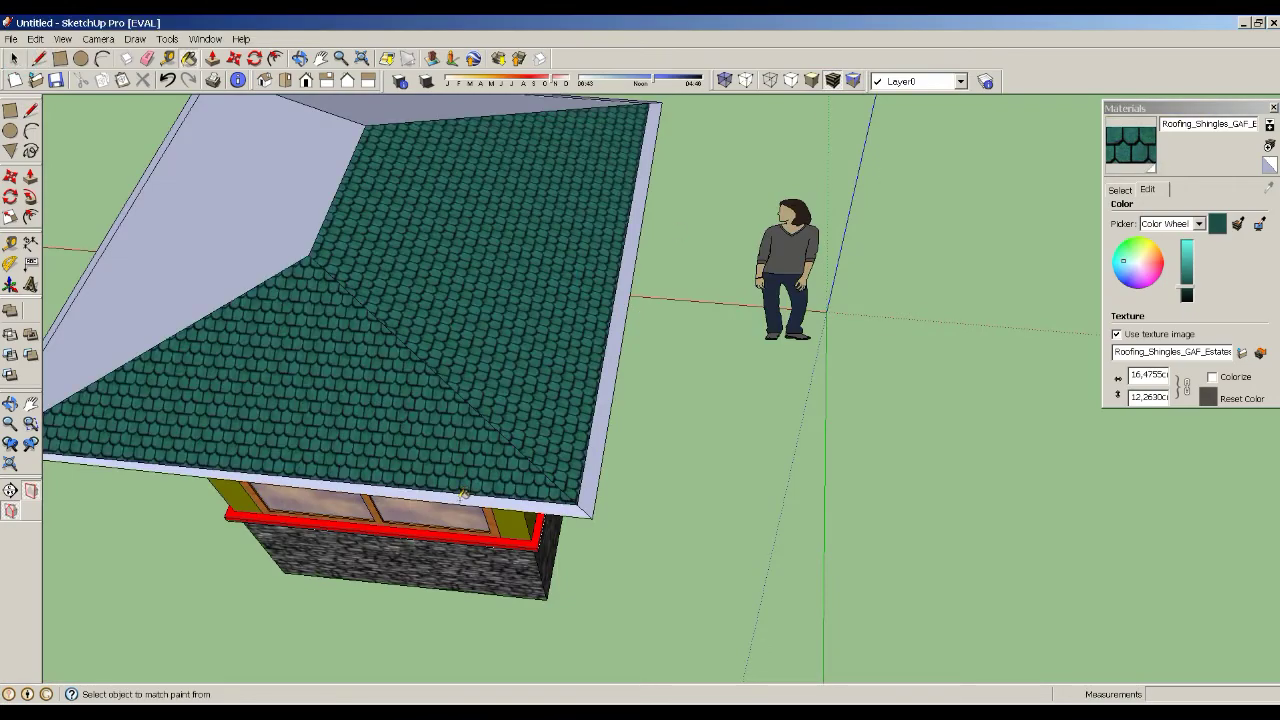
{"action": "left_click", "coordinate": [300, 234]}
{"action": "scroll", "coordinate": [355, 167], "scroll_direction": "up", "scroll_amount": 3}
{"action": "scroll", "coordinate": [355, 167], "scroll_direction": "up", "scroll_amount": 2}
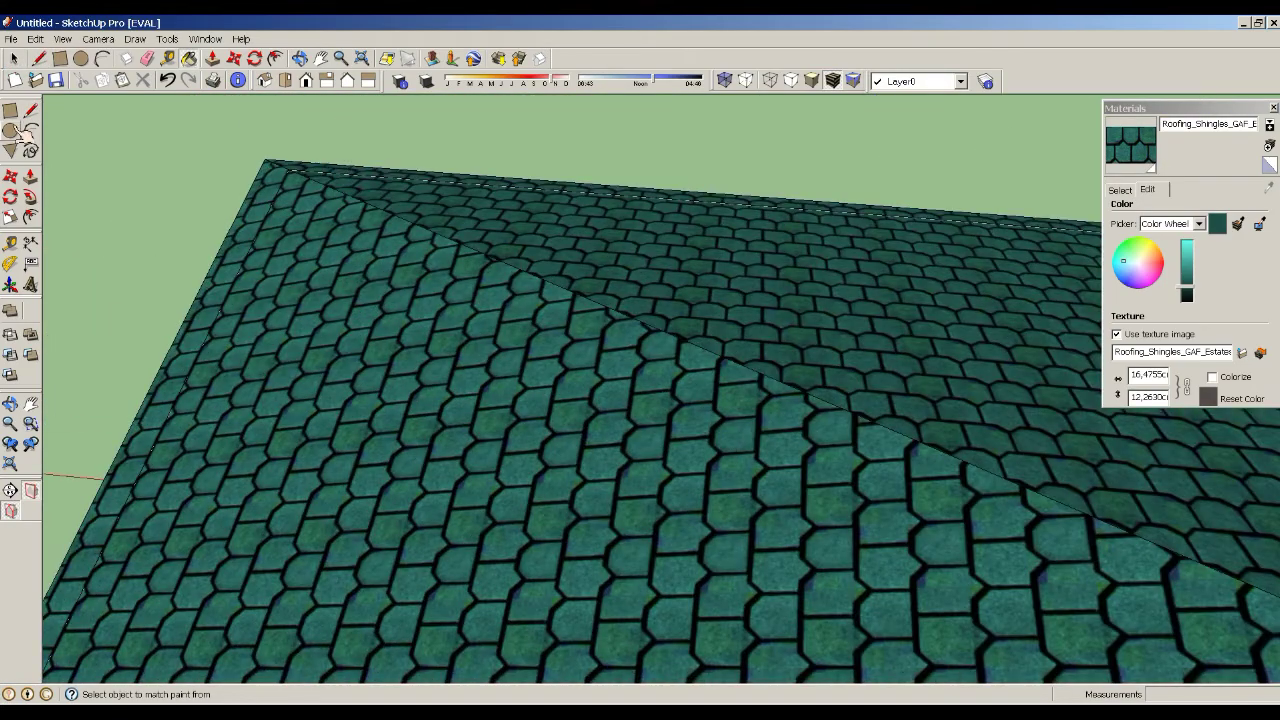
{"action": "scroll", "coordinate": [355, 167], "scroll_direction": "down", "scroll_amount": 4}
{"action": "mouse_move", "coordinate": [355, 167]}
{"action": "middle_mouse_down"}
{"action": "mouse_move", "coordinate": [425, 204]}
{"action": "mouse_move", "coordinate": [413, 172]}
{"action": "middle_mouse_up"}
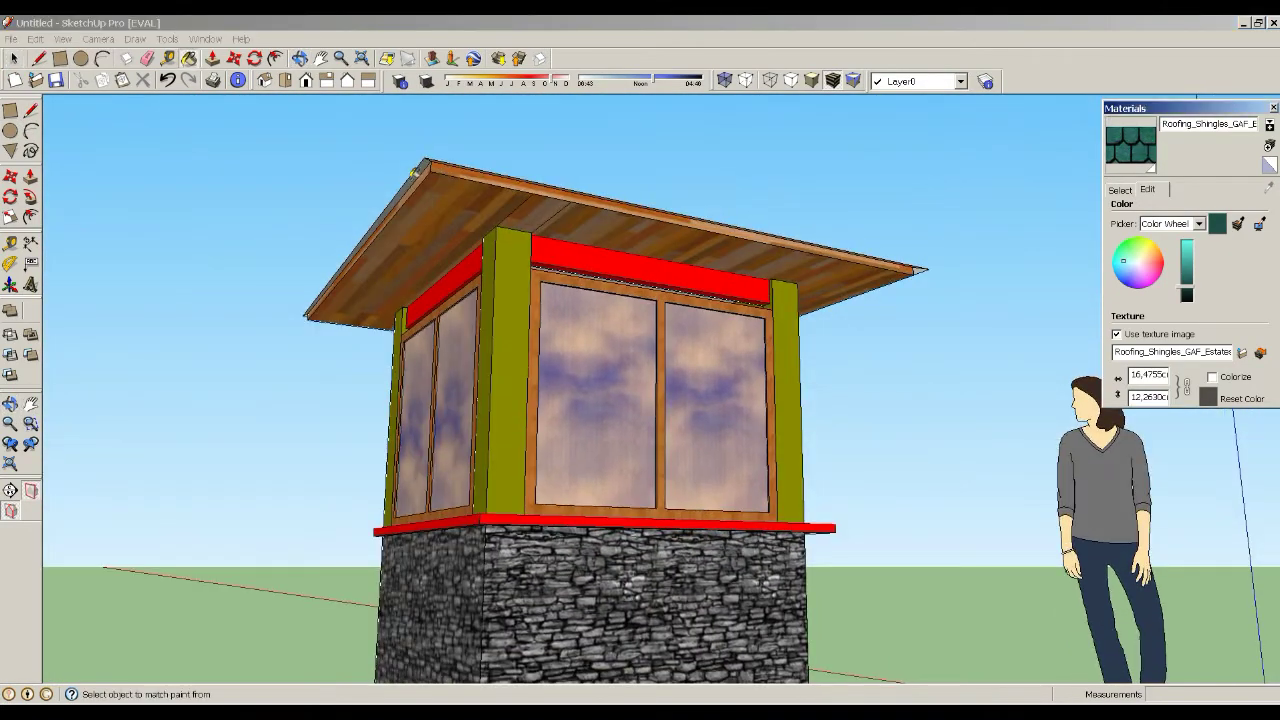
{"action": "scroll", "coordinate": [440, 175], "scroll_direction": "up", "scroll_amount": 3}
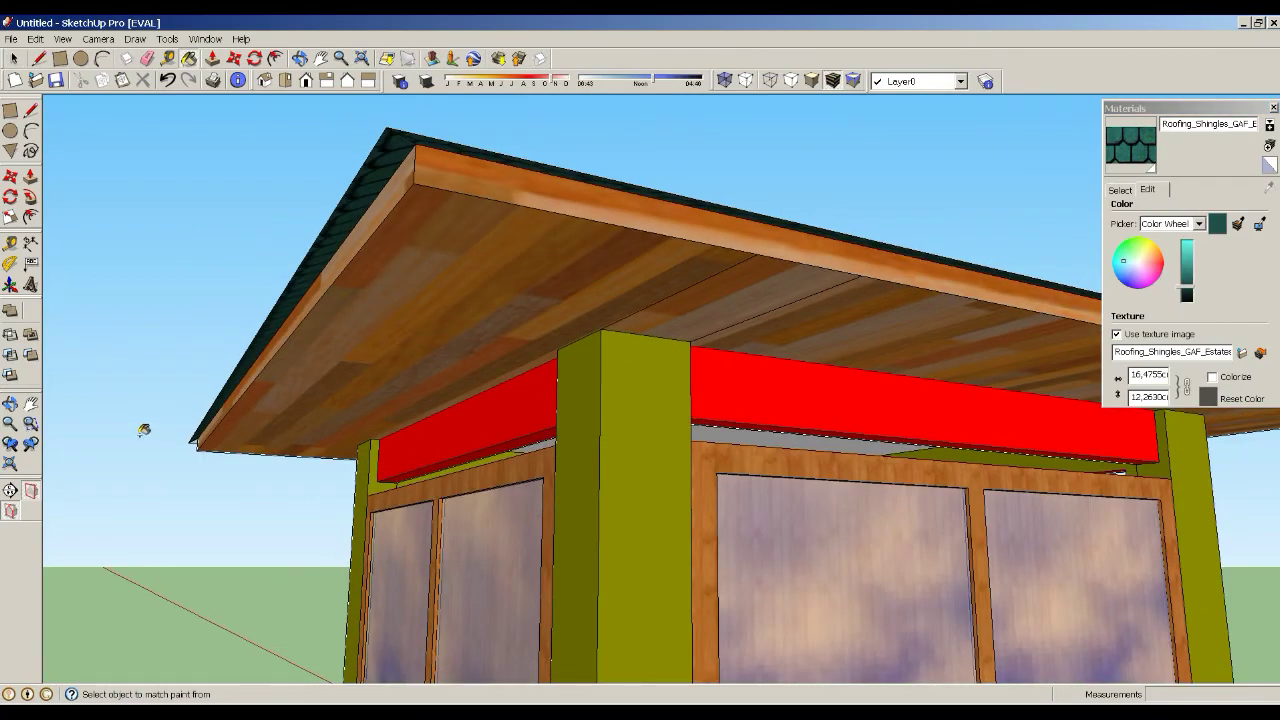
{"action": "middle_click_drag", "start_coordinate": [144, 430], "coordinate": [346, 386]}
{"action": "scroll", "coordinate": [346, 386], "scroll_direction": "down", "scroll_amount": 3}
{"action": "scroll", "coordinate": [697, 379], "scroll_direction": "up", "scroll_amount": 3}
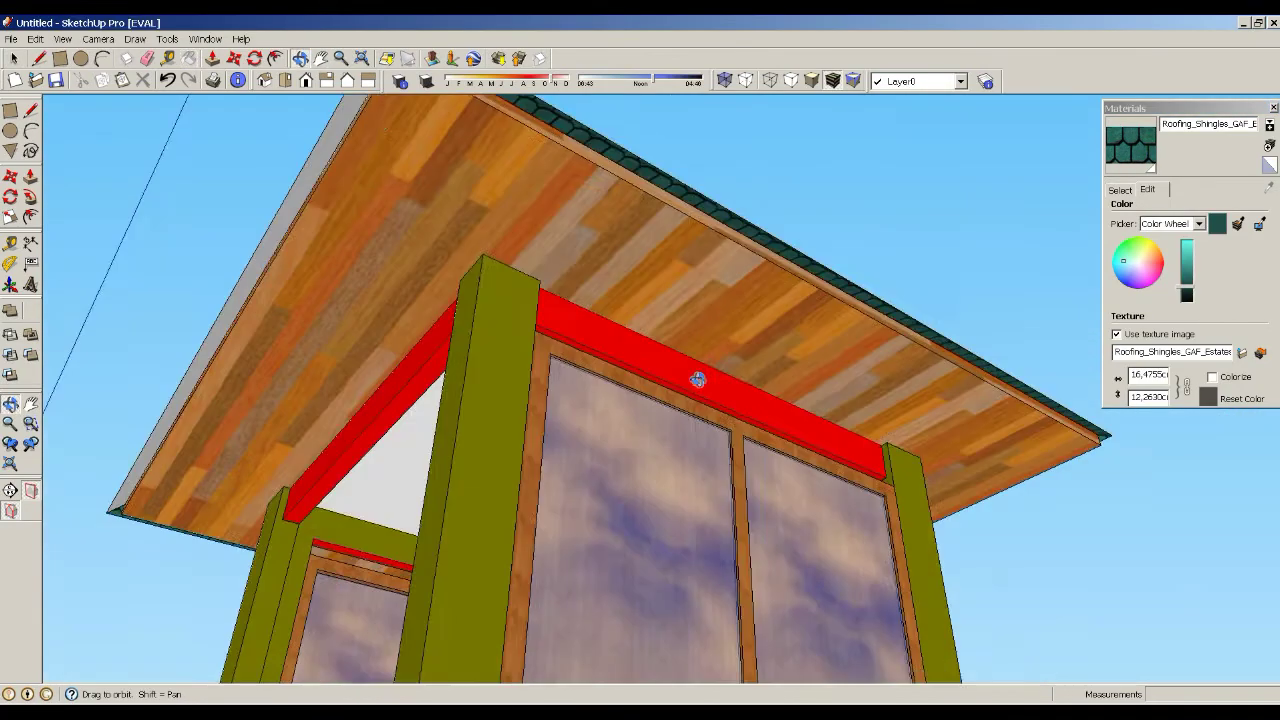
{"action": "scroll", "coordinate": [697, 379], "scroll_direction": "down", "scroll_amount": 3}
{"action": "middle_click_drag", "start_coordinate": [697, 379], "coordinate": [428, 472]}
{"action": "key", "text": "p"}
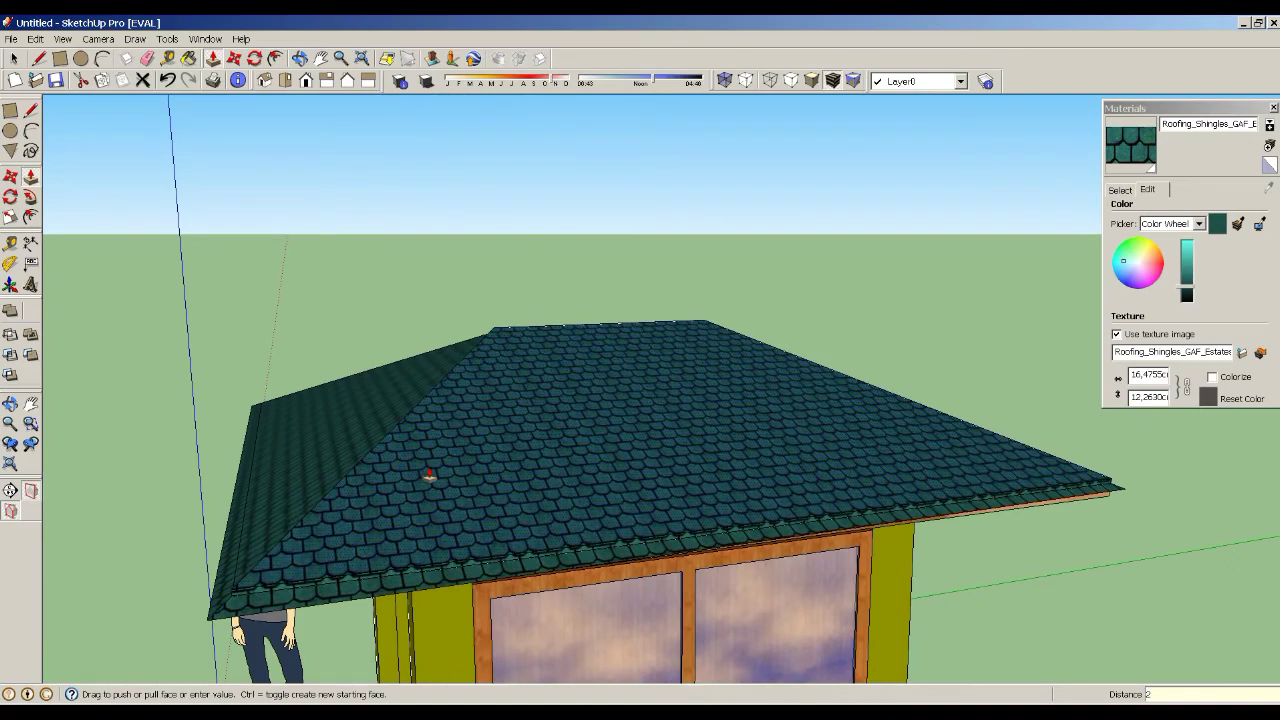
- Push the roof's fascia face back 2 cm to give the shingled slopes thickness
{"action": "middle_click_drag", "start_coordinate": [323, 523], "coordinate": [1118, 213]}
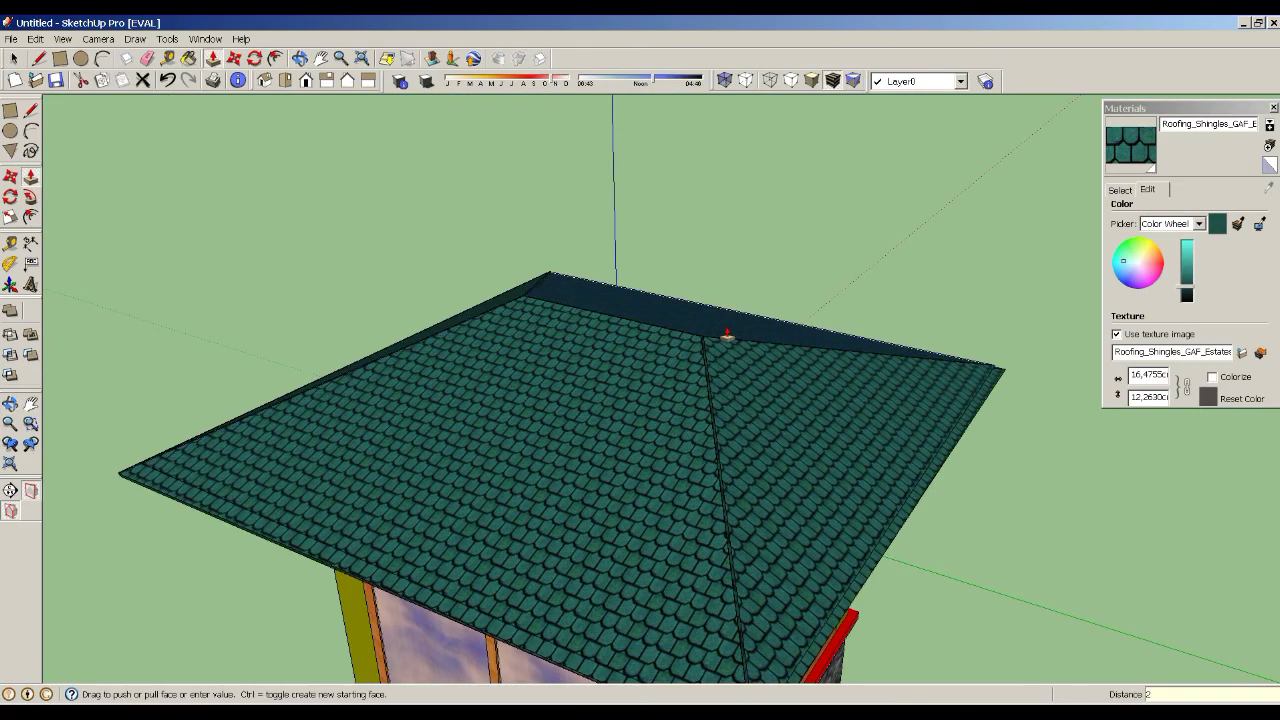
{"action": "scroll", "coordinate": [723, 337], "scroll_direction": "up", "scroll_amount": 5}
{"action": "mouse_move", "coordinate": [723, 337]}
{"action": "middle_mouse_down"}
{"action": "mouse_move", "coordinate": [826, 626]}
{"action": "mouse_move", "coordinate": [830, 600]}
{"action": "middle_mouse_up"}
{"action": "scroll", "coordinate": [880, 430], "scroll_direction": "up", "scroll_amount": 2}
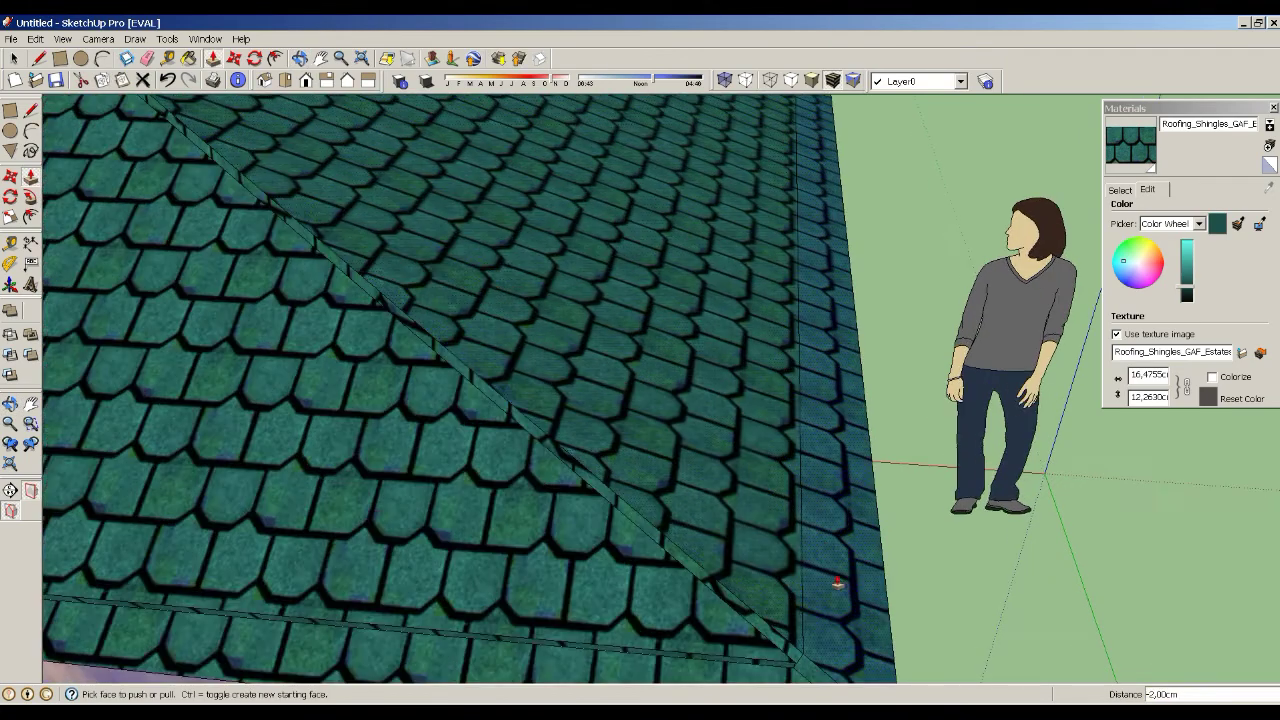
{"action": "key", "text": "e"}
{"action": "scroll", "coordinate": [703, 562], "scroll_direction": "down", "scroll_amount": 3}
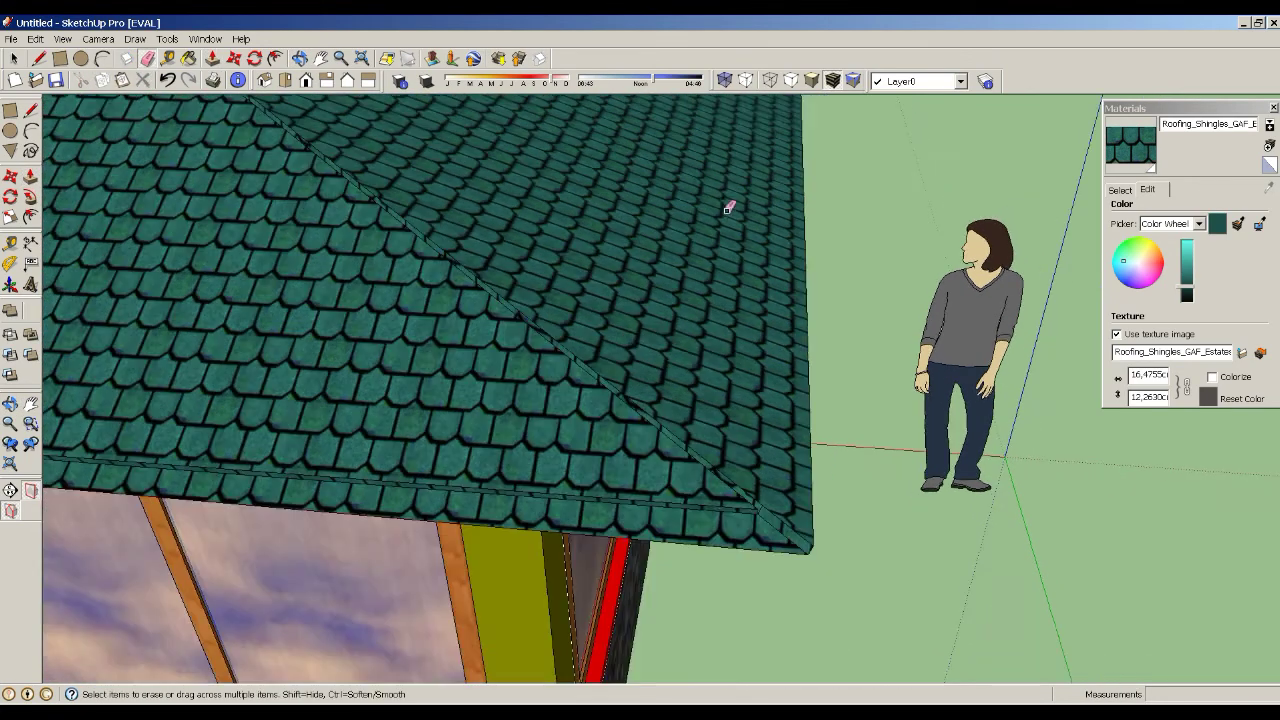
{"action": "scroll", "coordinate": [729, 206], "scroll_direction": "up", "scroll_amount": 4}
{"action": "left_click", "coordinate": [30, 175]}
{"action": "left_click_drag", "start_coordinate": [571, 577], "coordinate": [46, 176]}
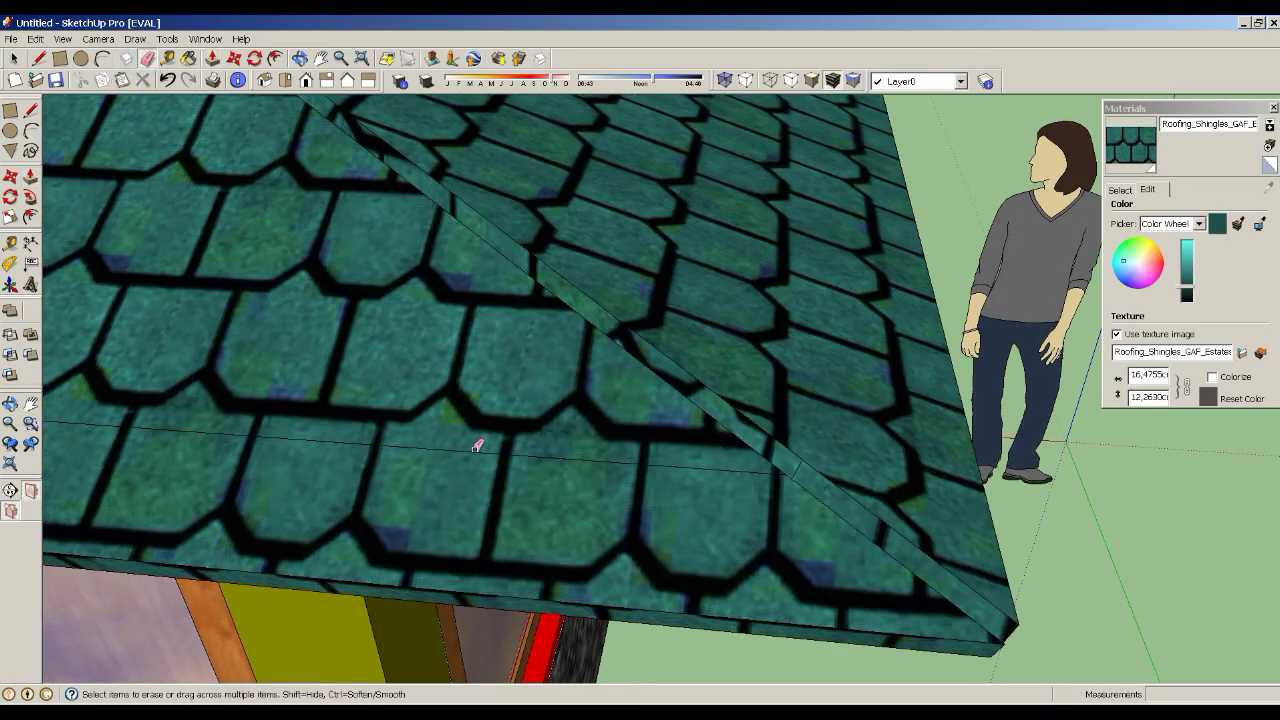
{"action": "scroll", "coordinate": [497, 434], "scroll_direction": "down", "scroll_amount": 5}
{"action": "middle_click_drag", "start_coordinate": [497, 434], "coordinate": [803, 240]}
{"action": "scroll", "coordinate": [803, 240], "scroll_direction": "up", "scroll_amount": 5}
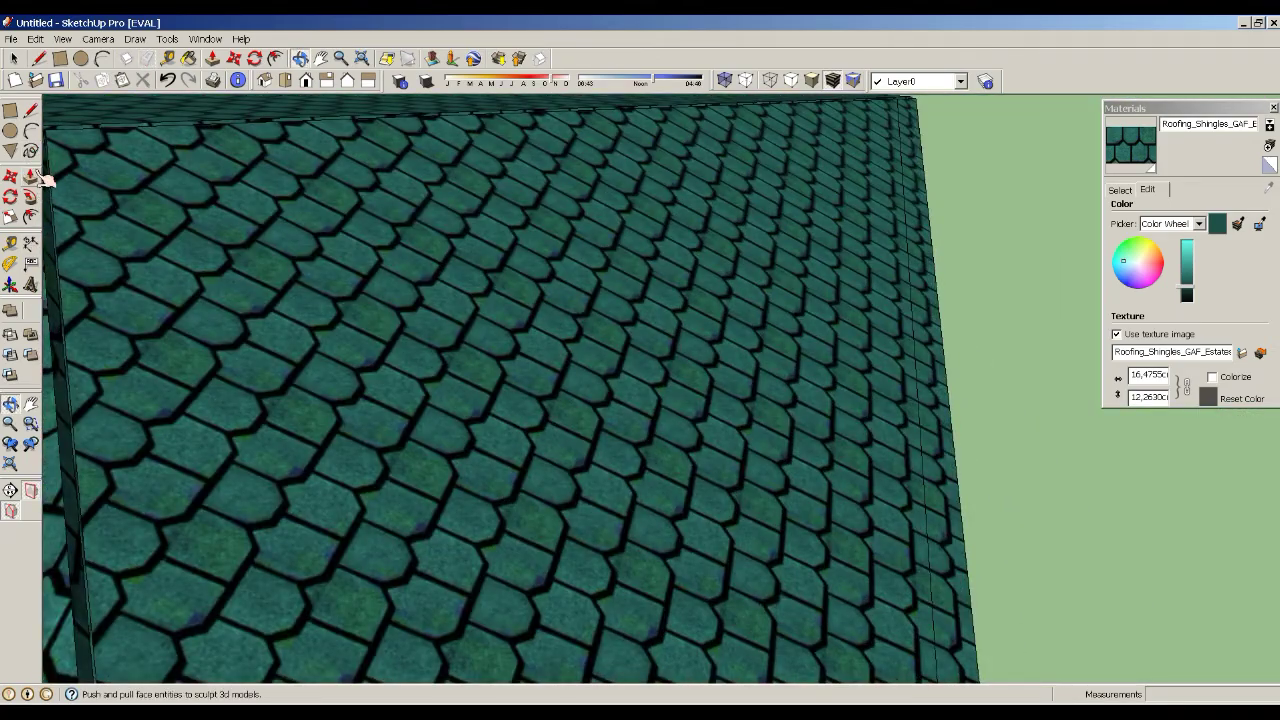
{"action": "scroll", "coordinate": [414, 206], "scroll_direction": "down", "scroll_amount": 5}
{"action": "scroll", "coordinate": [351, 266], "scroll_direction": "up", "scroll_amount": 5}
{"action": "scroll", "coordinate": [374, 183], "scroll_direction": "up", "scroll_amount": 2}
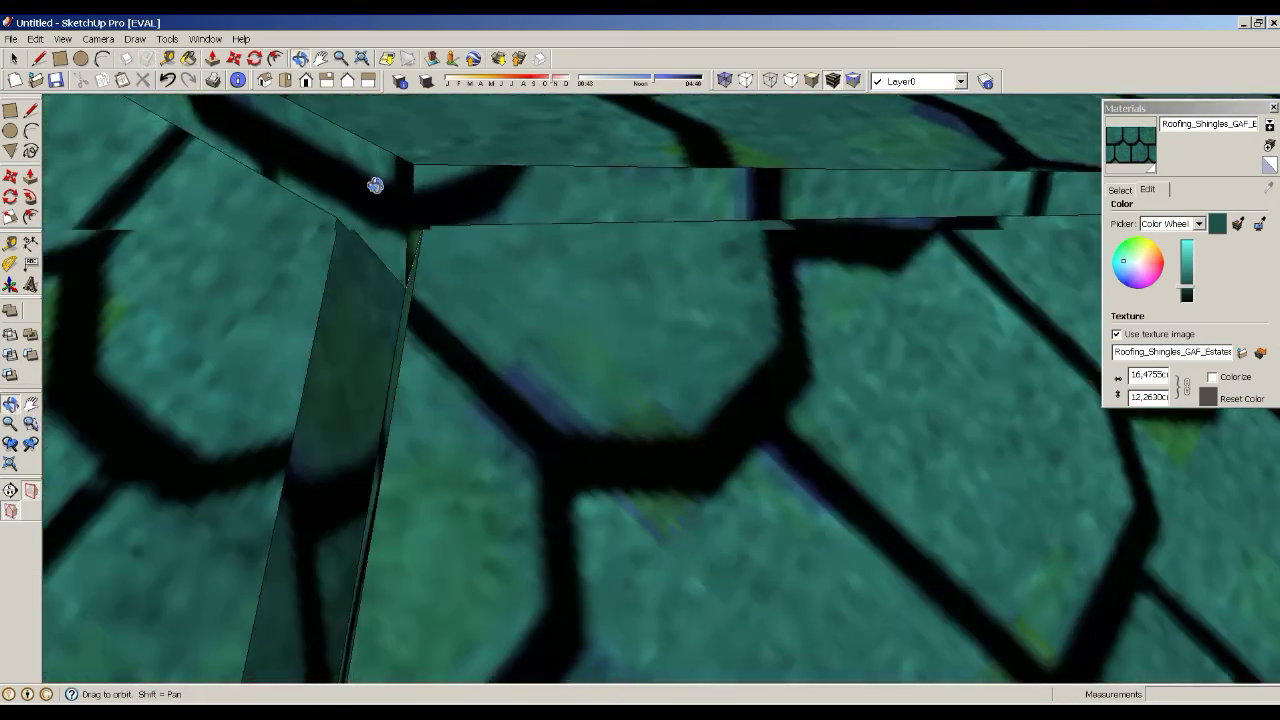
{"action": "mouse_move", "coordinate": [374, 183]}
{"action": "middle_mouse_down"}
{"action": "mouse_move", "coordinate": [414, 240]}
{"action": "mouse_move", "coordinate": [419, 226]}
{"action": "mouse_move", "coordinate": [426, 320]}
{"action": "mouse_move", "coordinate": [411, 405]}
{"action": "middle_mouse_up"}
- Draw a triangle and a half-disc arc at the ridge end and paint both with shingles
{"action": "key", "text": "l"}
{"action": "left_click", "coordinate": [553, 312]}
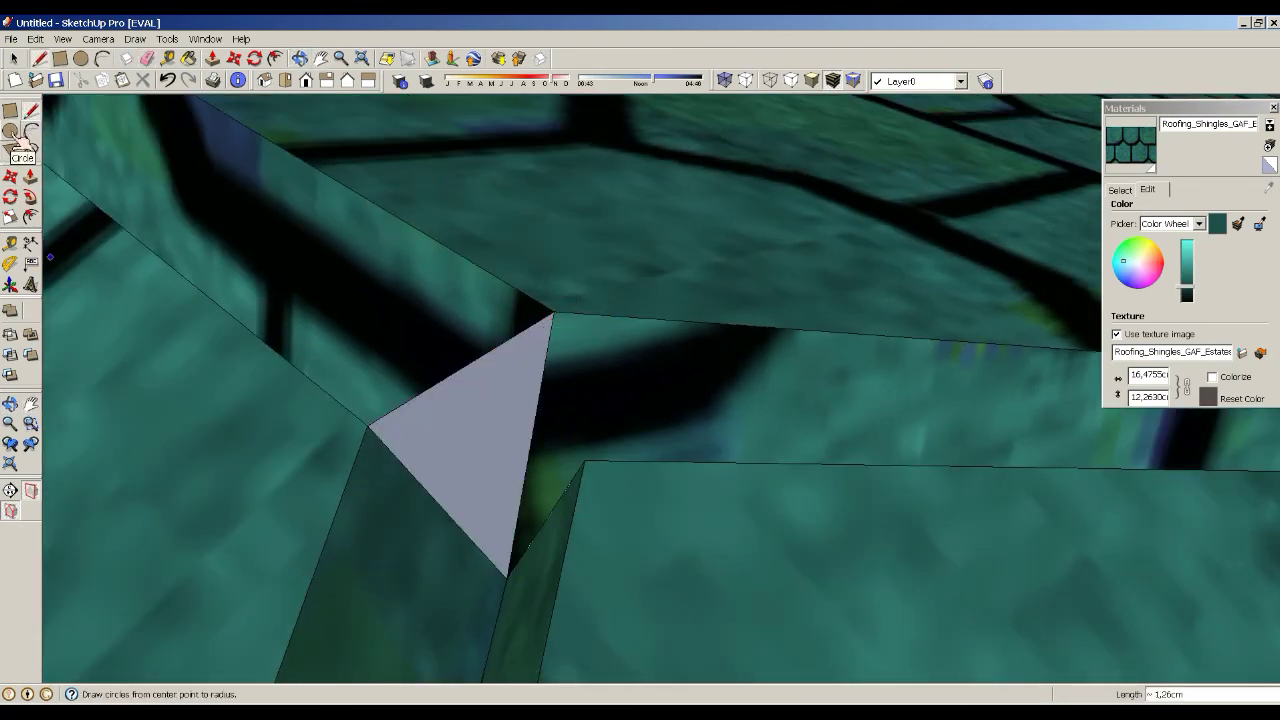
{"action": "left_click", "coordinate": [640, 266]}
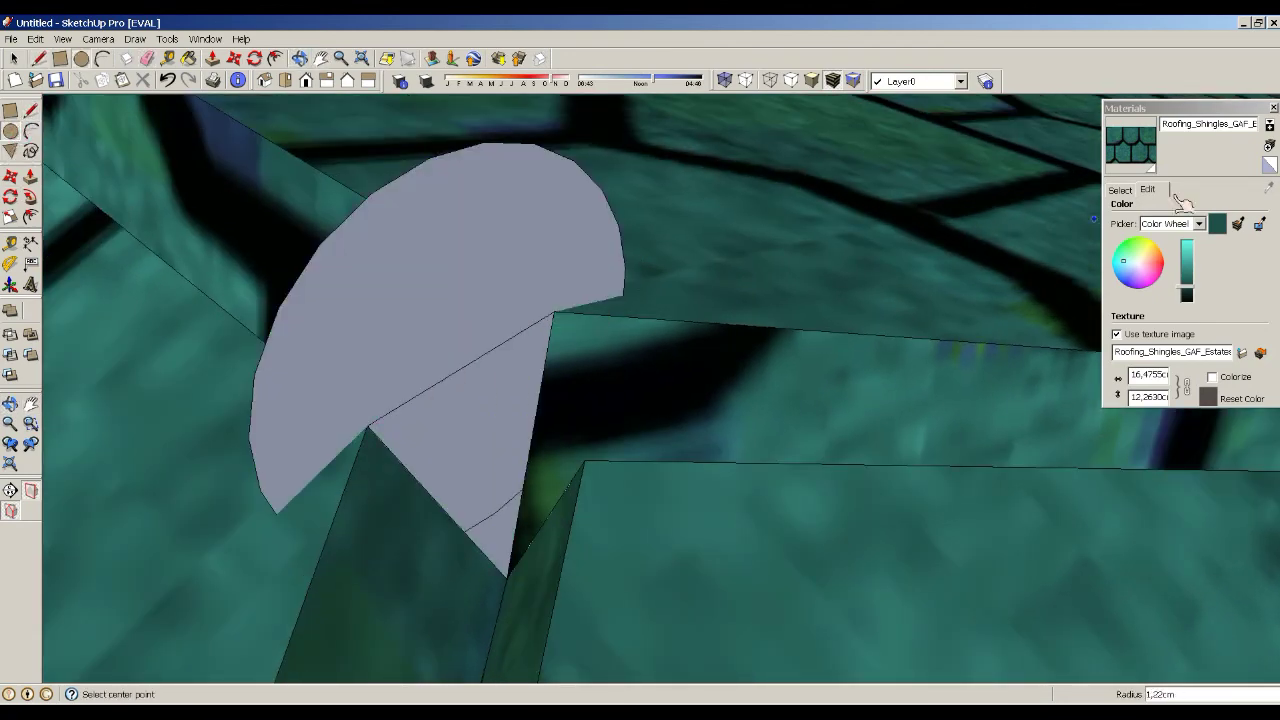
{"action": "key", "text": "b"}
{"action": "left_click", "coordinate": [443, 229]}
{"action": "left_click", "coordinate": [480, 480]}
{"action": "scroll", "coordinate": [166, 276], "scroll_direction": "down", "scroll_amount": 3}
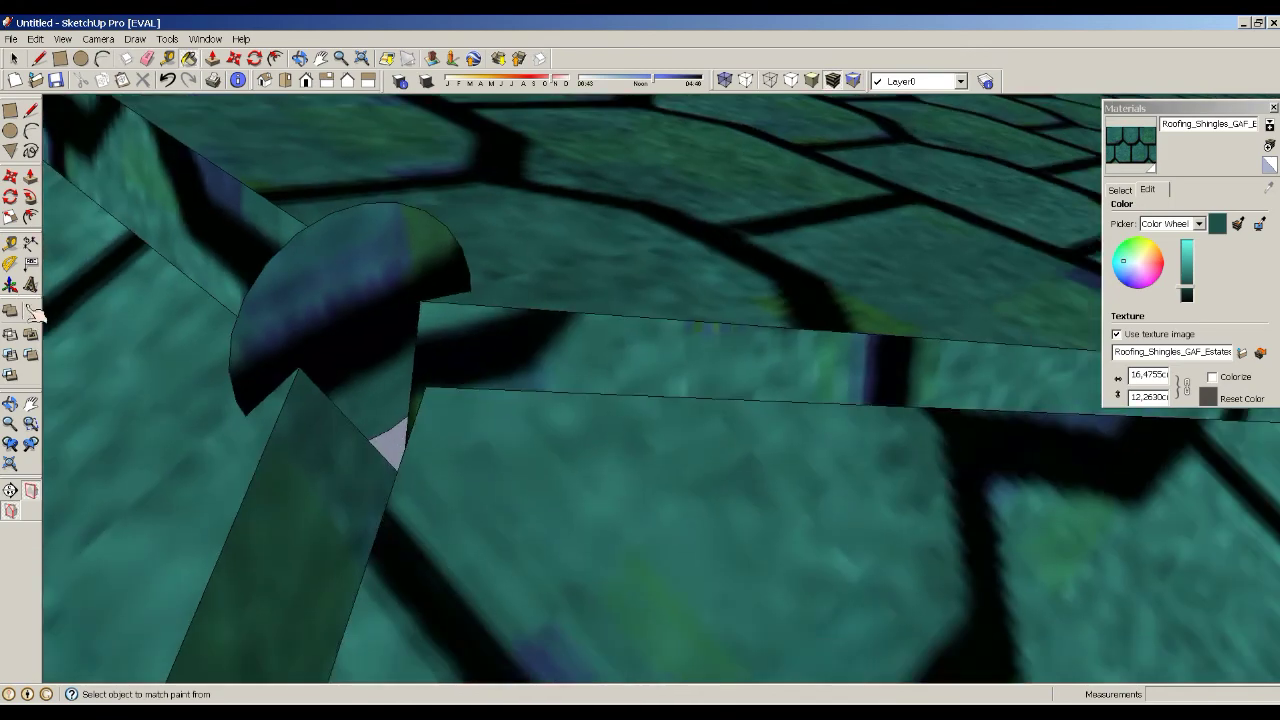
{"action": "middle_click_drag", "start_coordinate": [213, 280], "coordinate": [600, 423]}
{"action": "scroll", "coordinate": [600, 423], "scroll_direction": "down", "scroll_amount": 3}
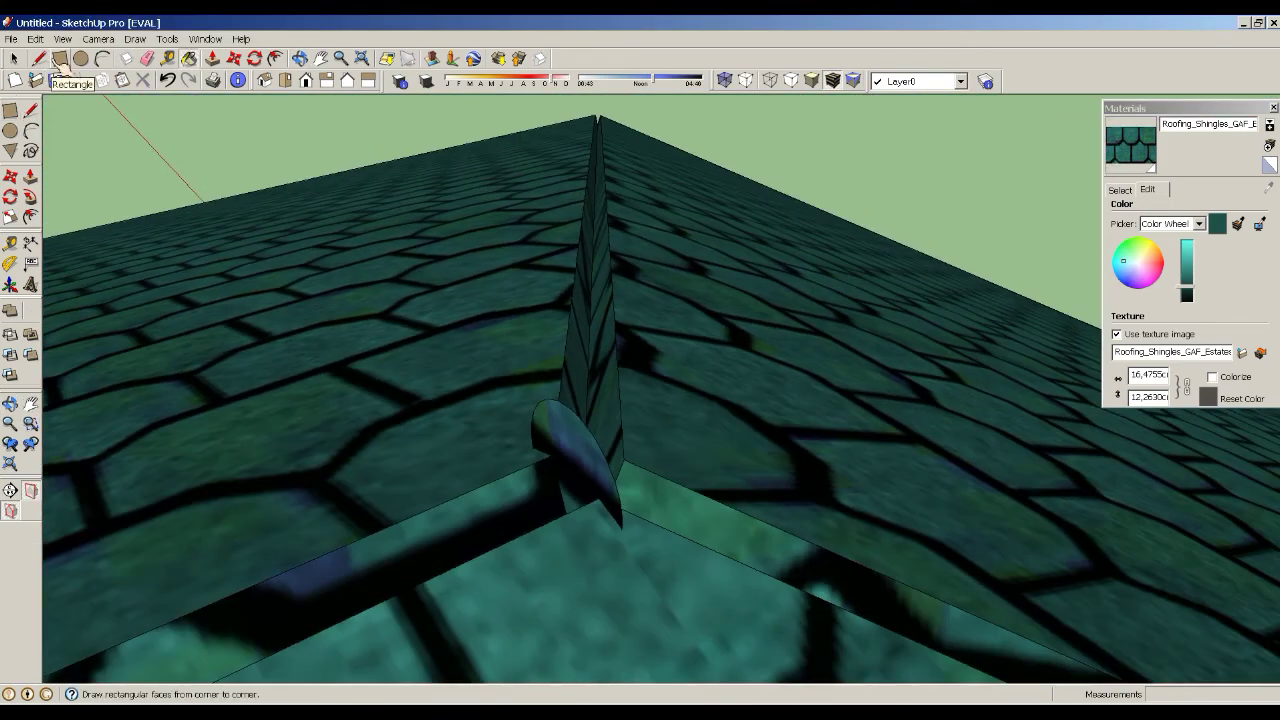
{"action": "scroll", "coordinate": [604, 487], "scroll_direction": "up", "scroll_amount": 4}
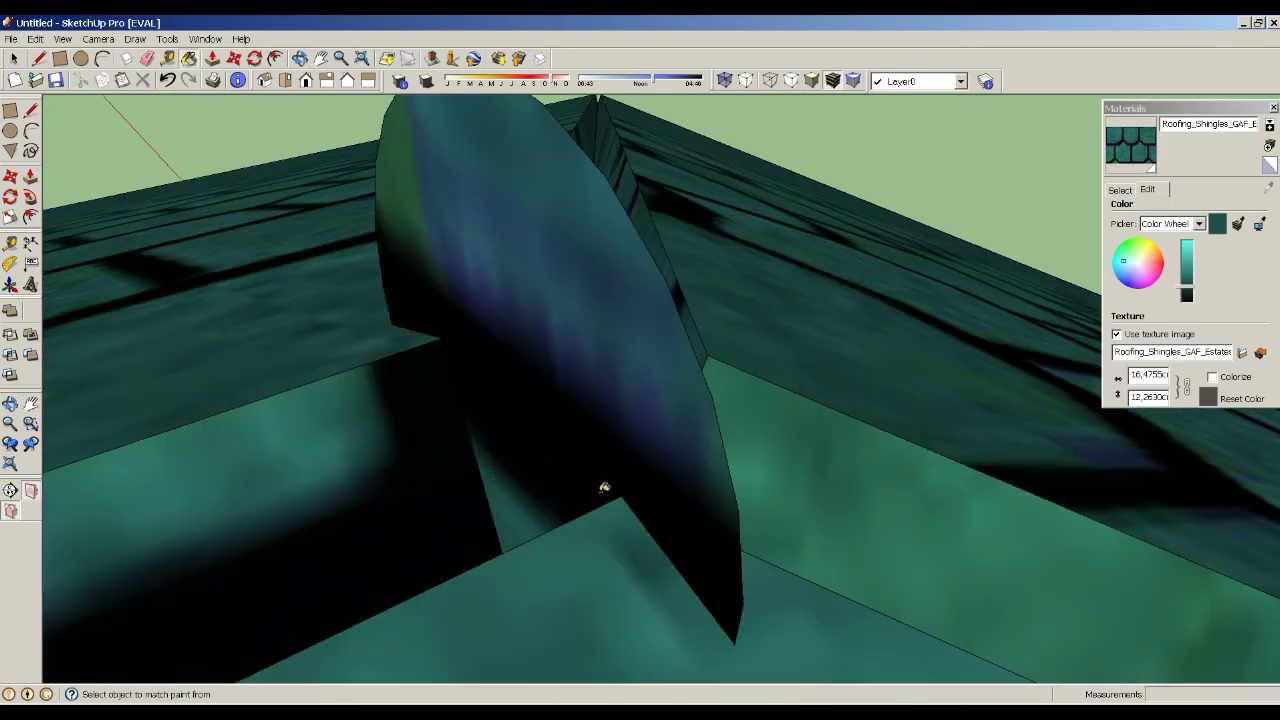
{"action": "middle_click_drag", "start_coordinate": [721, 426], "coordinate": [155, 70]}
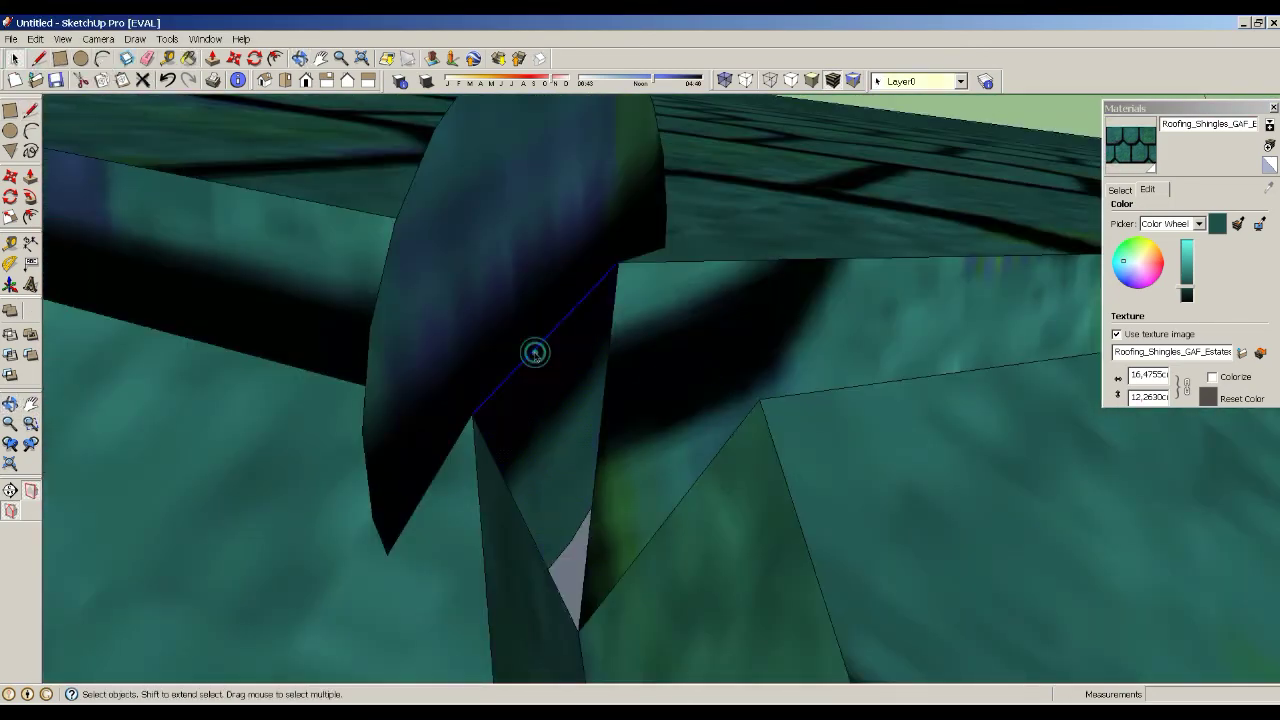
{"action": "scroll", "coordinate": [535, 352], "scroll_direction": "down", "scroll_amount": 5}
{"action": "mouse_move", "coordinate": [650, 385]}
{"action": "middle_mouse_down"}
{"action": "mouse_move", "coordinate": [655, 375]}
{"action": "mouse_move", "coordinate": [690, 410]}
{"action": "middle_mouse_up"}
- Push/Pull the half-disc along the ridge into a rounded shingle cap
{"action": "key", "text": "p"}
{"action": "left_click_drag", "start_coordinate": [690, 410], "coordinate": [527, 420]}
{"action": "key", "text": "Return"}
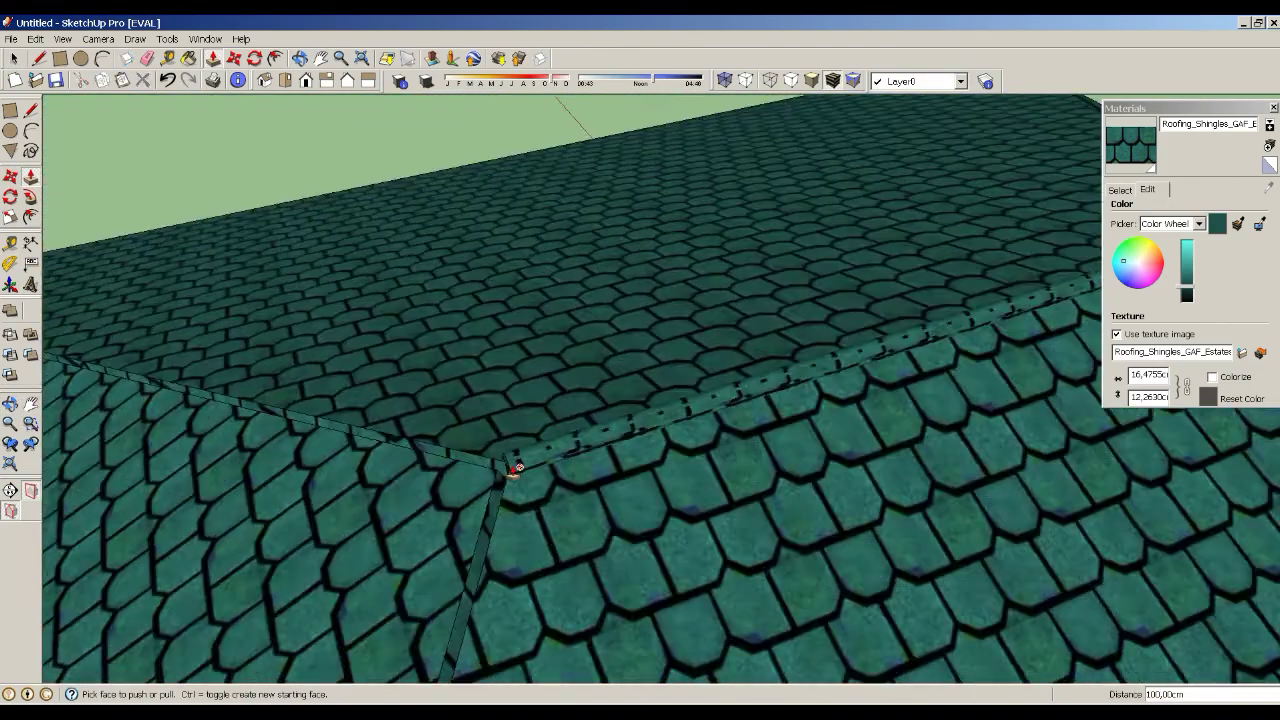
{"action": "scroll", "coordinate": [509, 466], "scroll_direction": "down", "scroll_amount": 5}
{"action": "scroll", "coordinate": [386, 571], "scroll_direction": "up", "scroll_amount": 5}
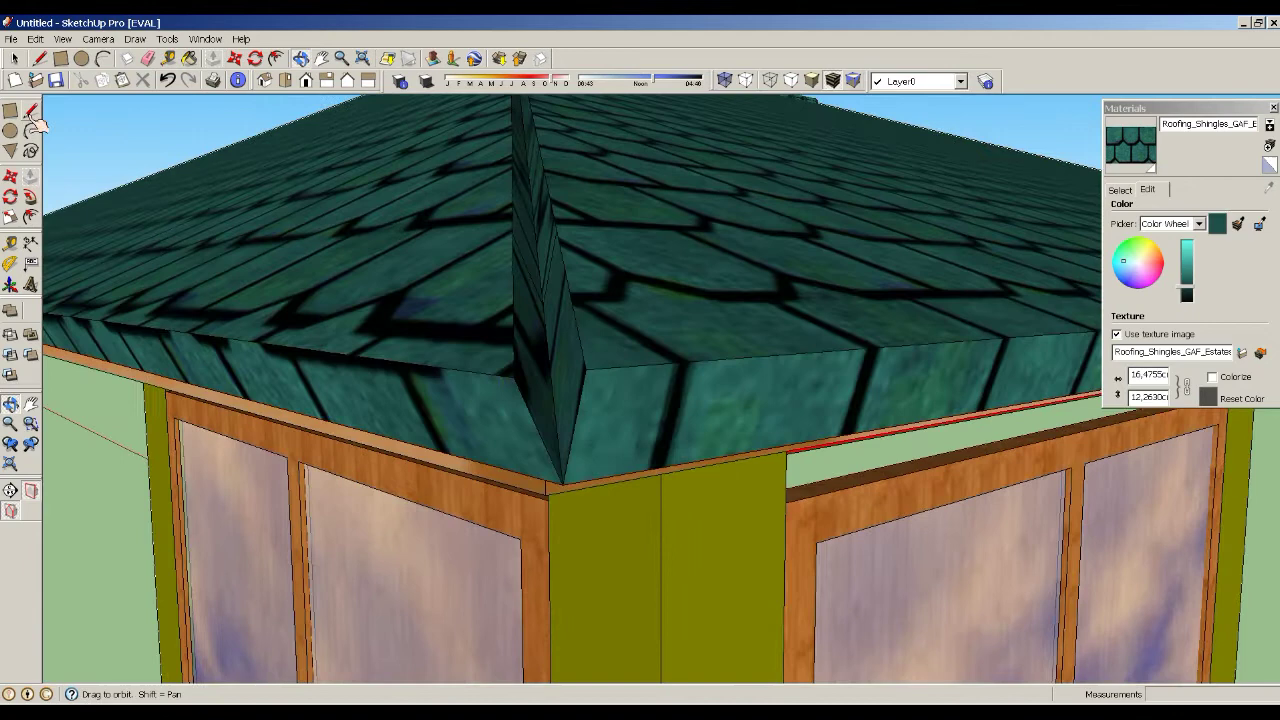
- Fill the roof corner gap with a triangle and draw a circle on the ridge end
{"action": "left_click", "coordinate": [515, 377]}
{"action": "left_click", "coordinate": [585, 372]}
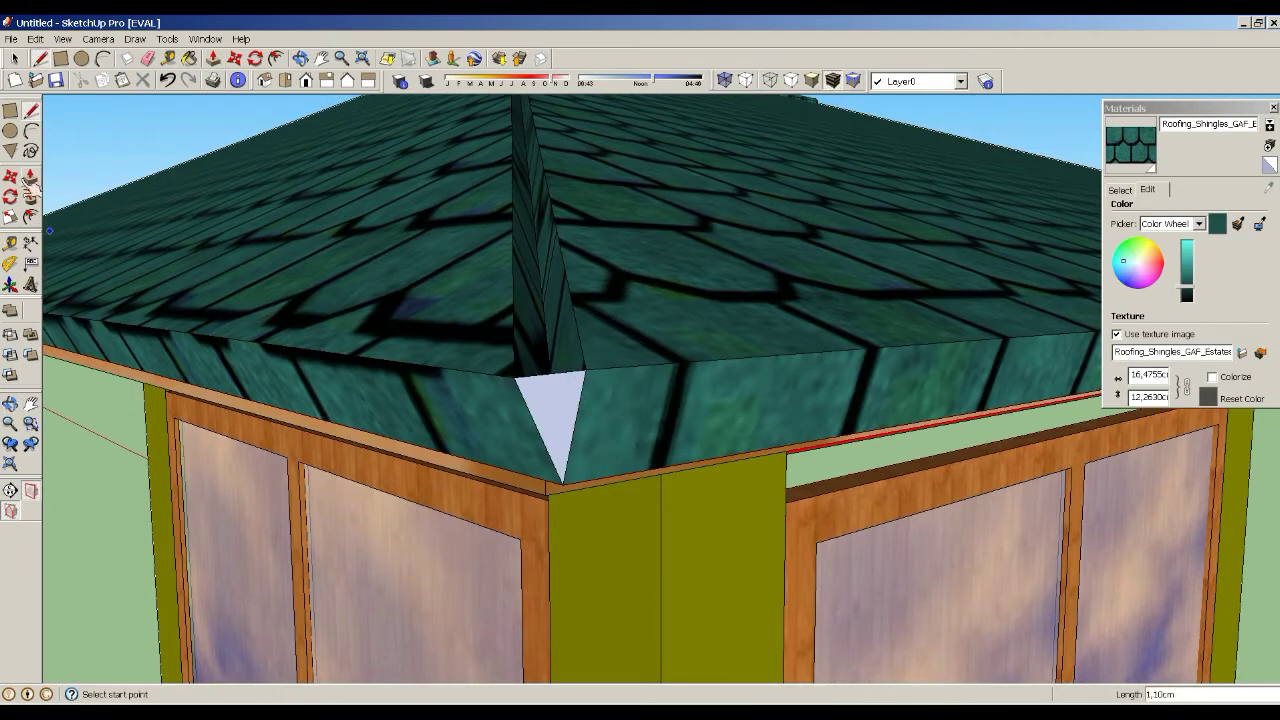
{"action": "left_click", "coordinate": [657, 333]}
{"action": "key", "text": "b"}
{"action": "left_click", "coordinate": [586, 330]}
{"action": "mouse_move", "coordinate": [586, 330]}
{"action": "middle_mouse_down"}
{"action": "mouse_move", "coordinate": [556, 318]}
{"action": "mouse_move", "coordinate": [700, 323]}
{"action": "middle_mouse_up"}
{"action": "scroll", "coordinate": [600, 312], "scroll_direction": "down", "scroll_amount": 5}
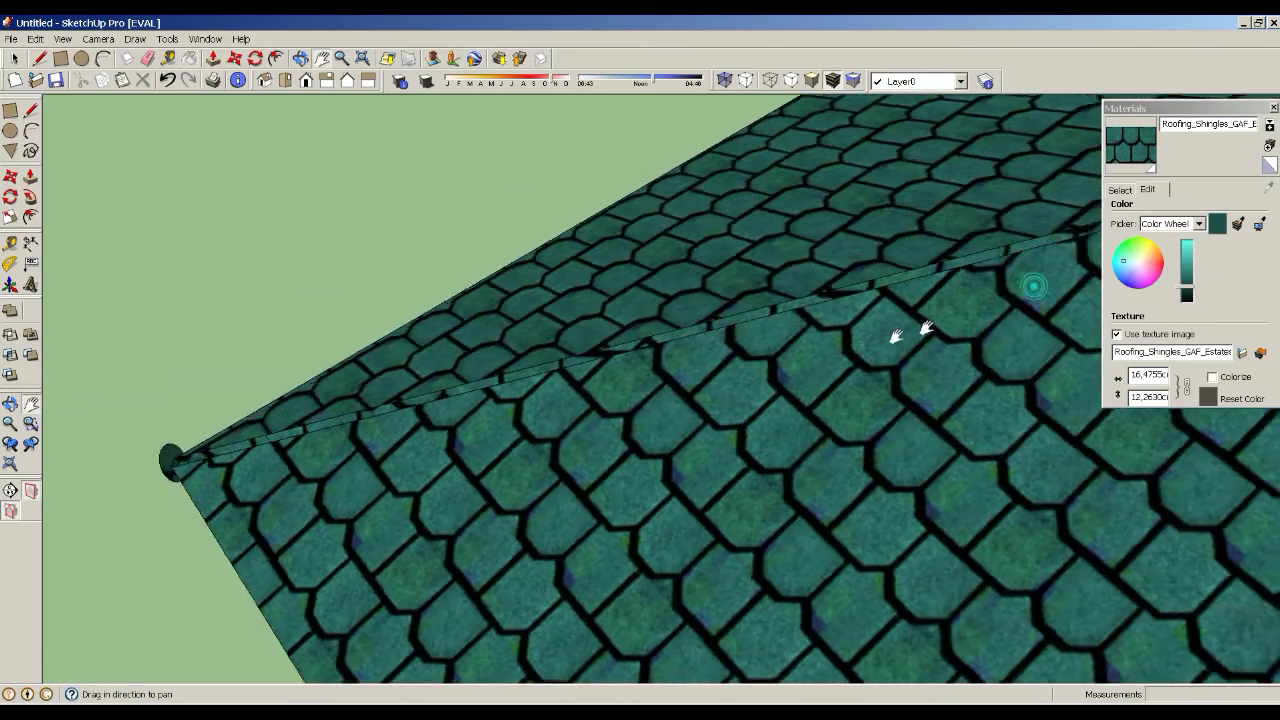
{"action": "scroll", "coordinate": [600, 362], "scroll_direction": "up", "scroll_amount": 3}
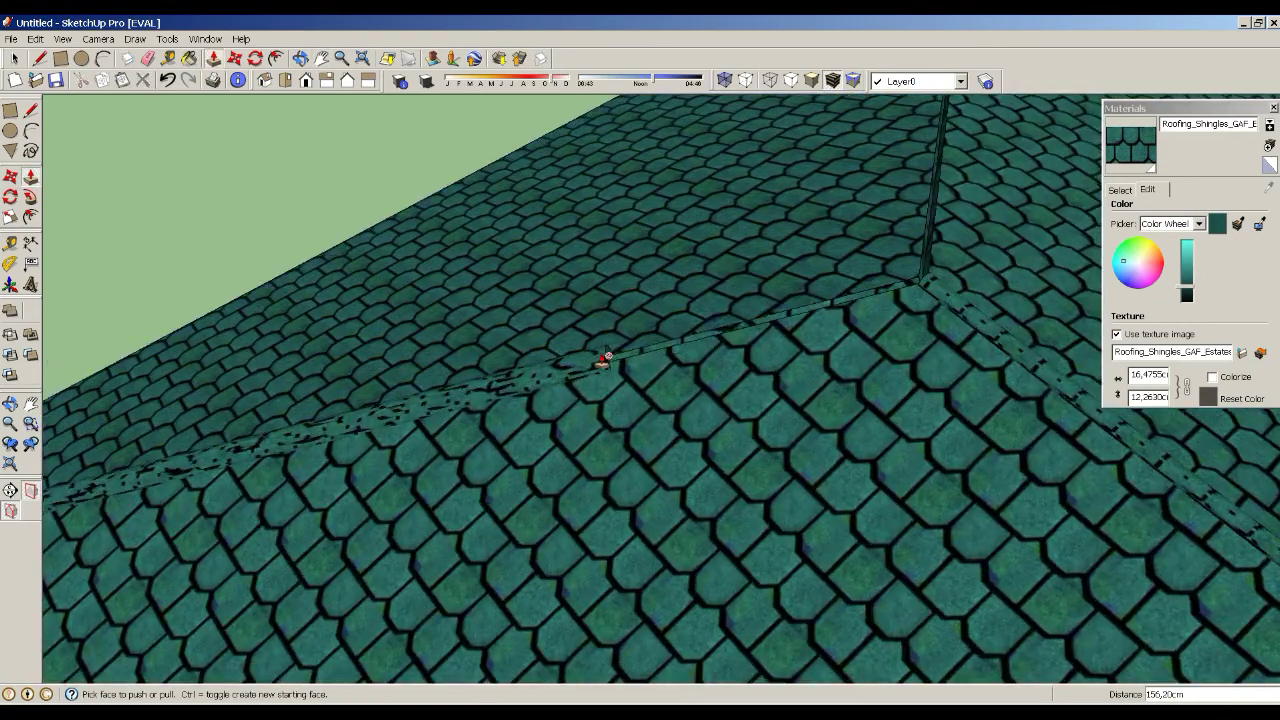
{"action": "scroll", "coordinate": [599, 362], "scroll_direction": "up", "scroll_amount": 3}
{"action": "middle_click_drag", "start_coordinate": [599, 362], "coordinate": [599, 320]}
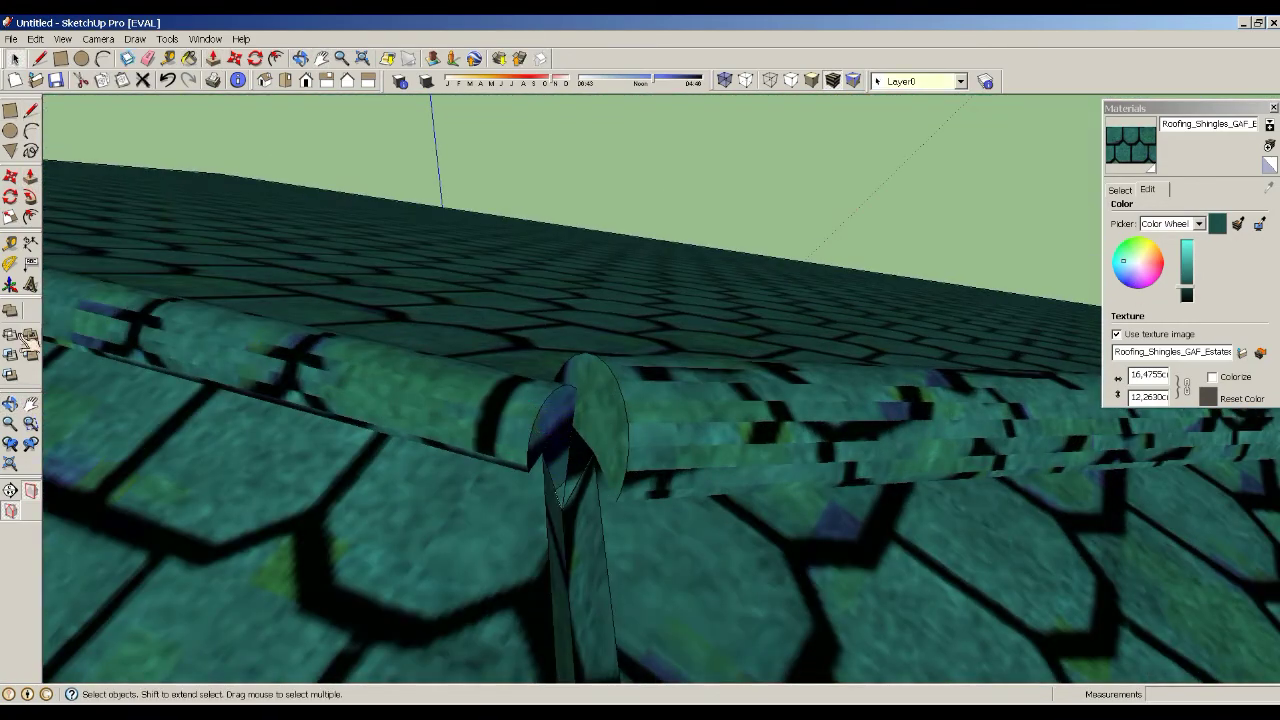
- Scale the junction ridge cap by 1.33, extend its end face, then widen it 1.24 times
{"action": "left_click", "coordinate": [11, 217]}
{"action": "left_click_drag", "start_coordinate": [520, 414], "coordinate": [491, 401]}
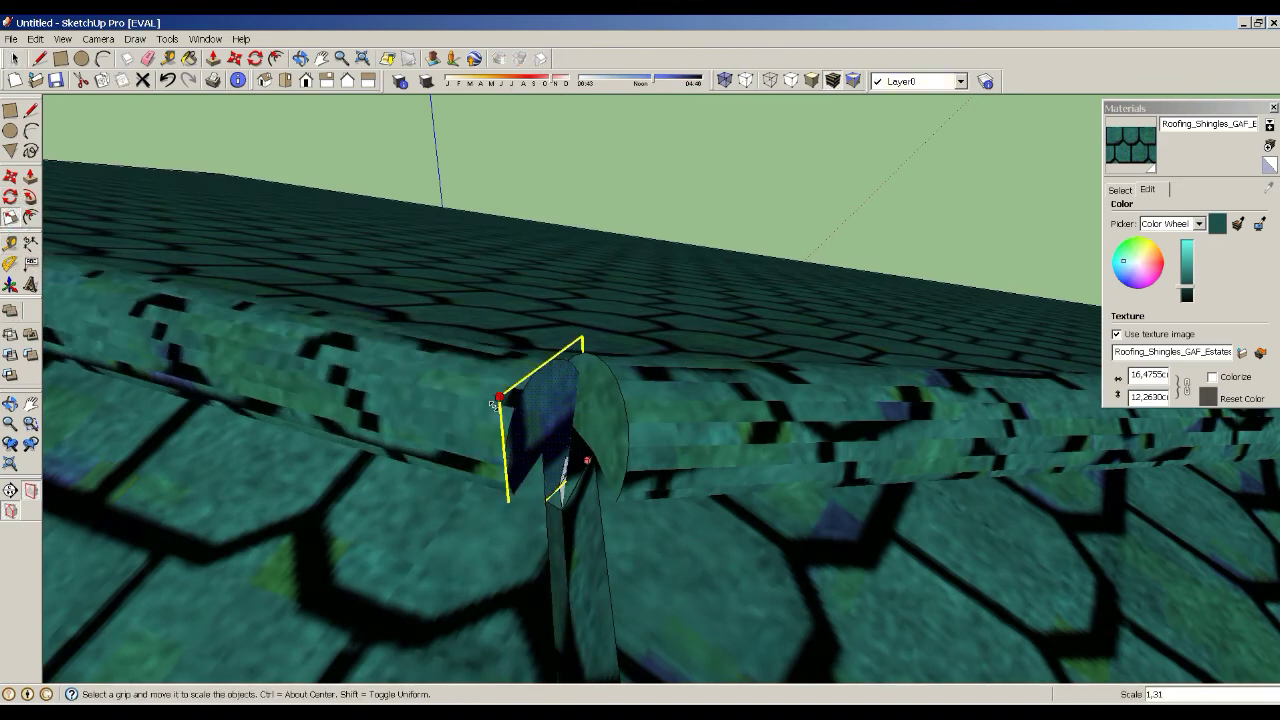
{"action": "left_click", "coordinate": [31, 177]}
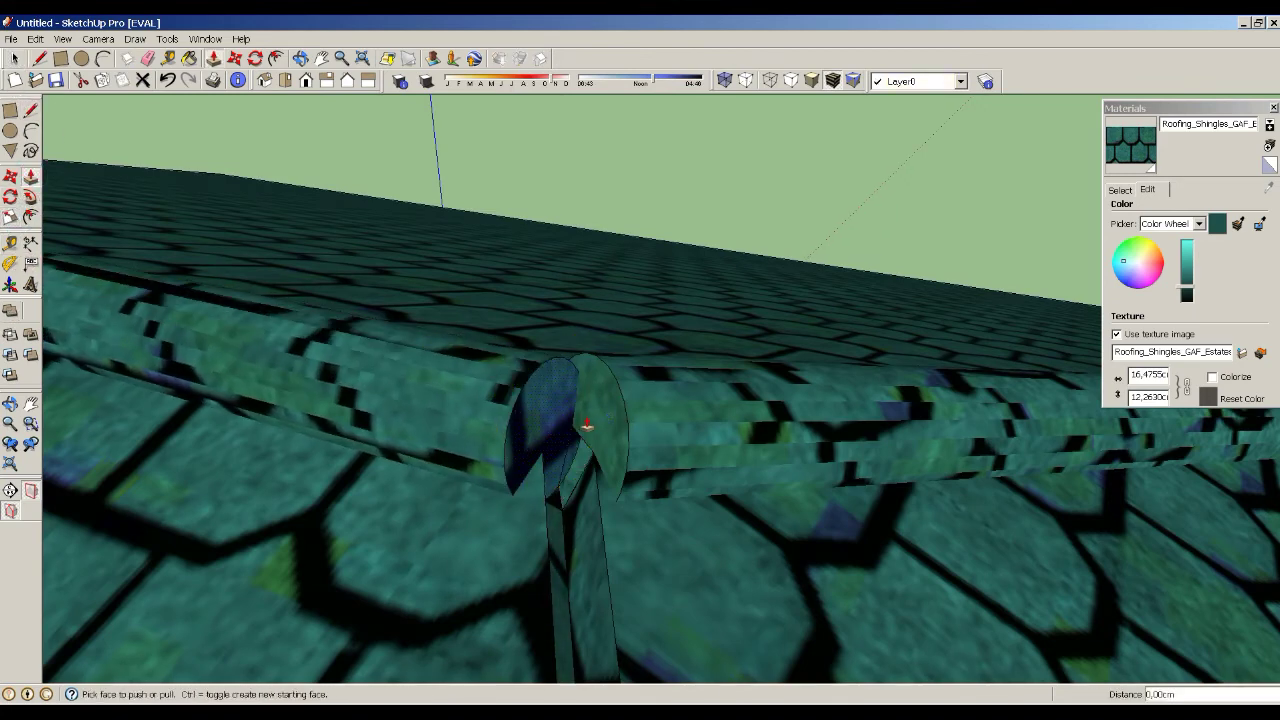
{"action": "left_click", "coordinate": [570, 425]}
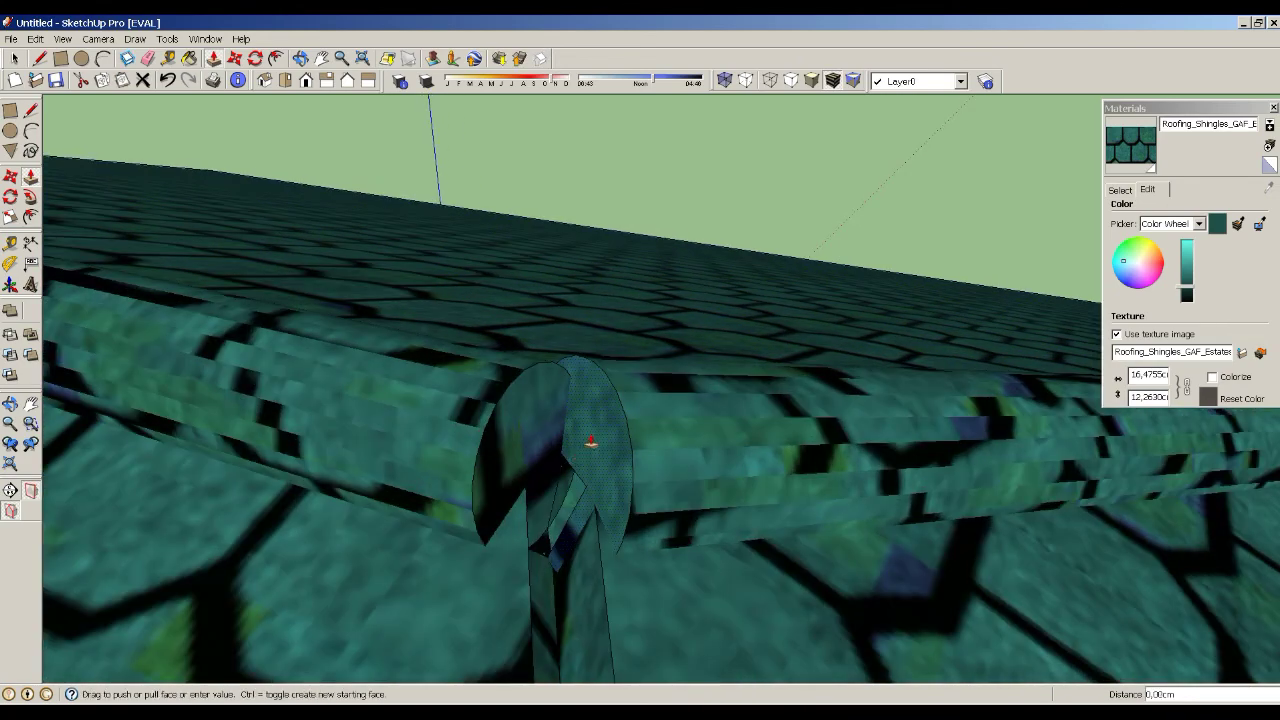
{"action": "left_click", "coordinate": [586, 443]}
{"action": "key", "text": "space"}
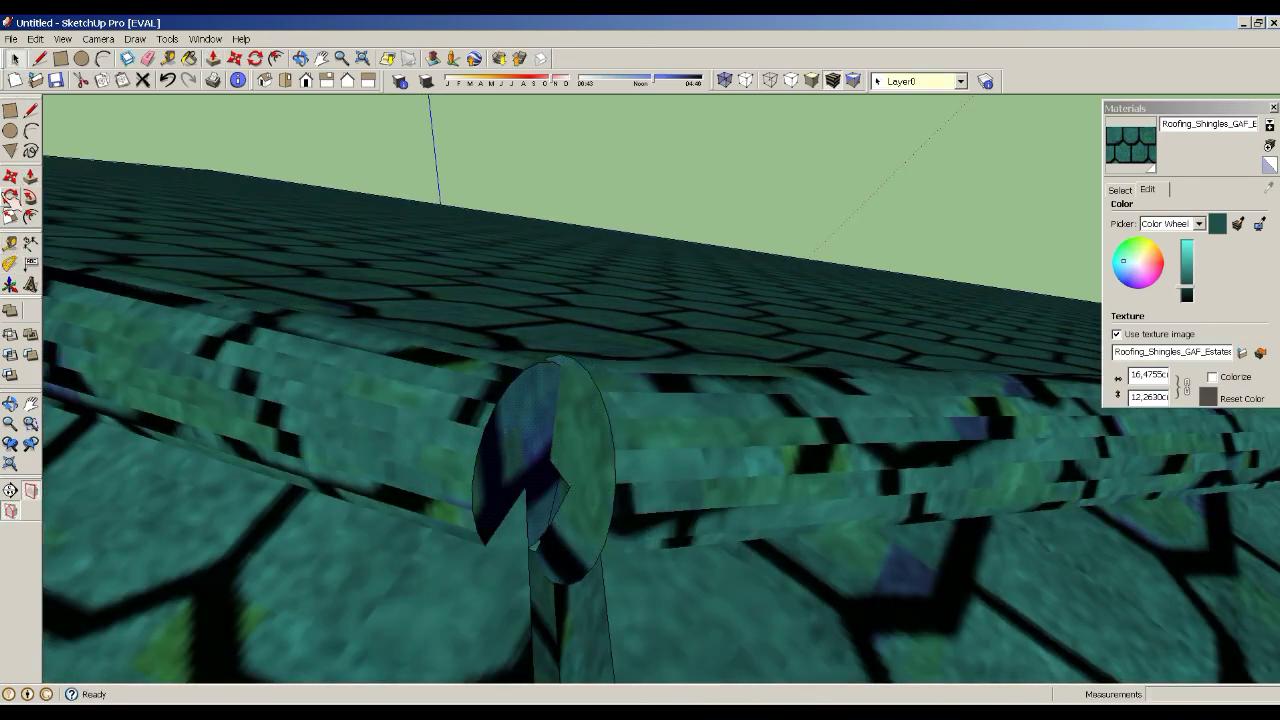
{"action": "left_click", "coordinate": [10, 217]}
{"action": "left_click_drag", "start_coordinate": [580, 334], "coordinate": [600, 322]}
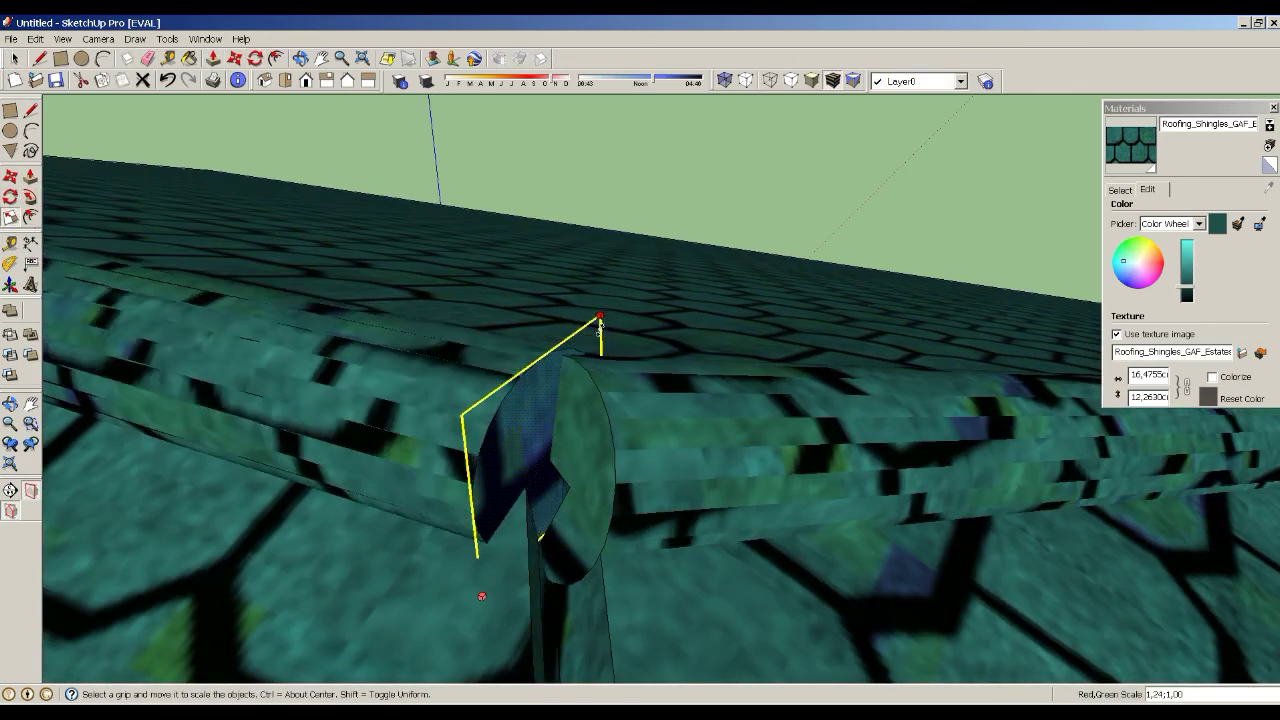
{"action": "key", "text": "space"}
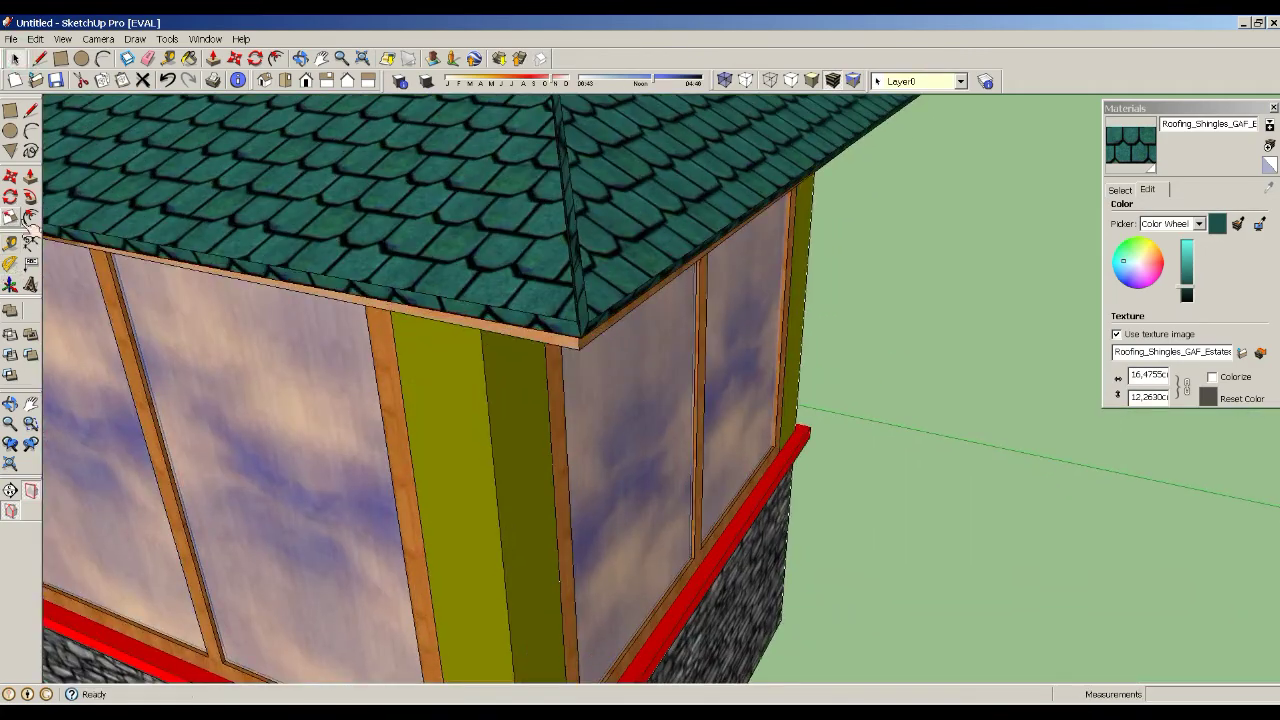
{"action": "middle_click_drag", "start_coordinate": [488, 386], "coordinate": [45, 199]}
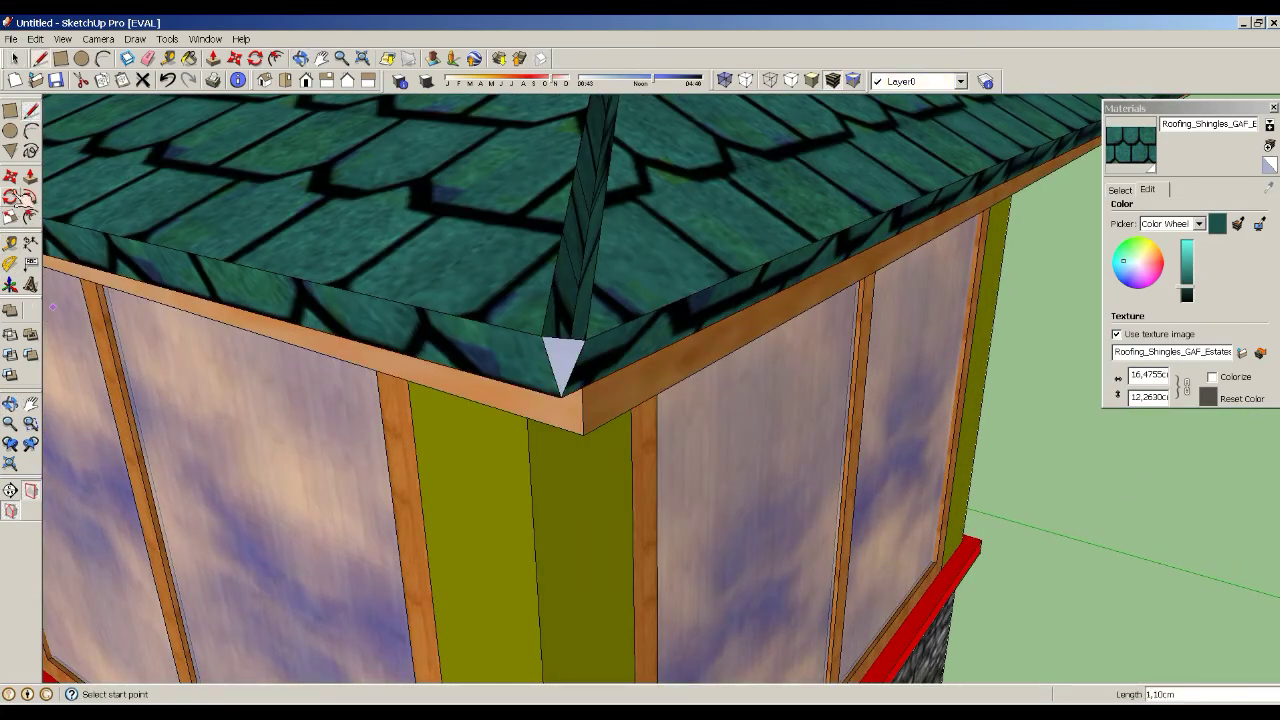
- Finish a round cap at the hip corner and fill it with the shingle texture
{"action": "left_click", "coordinate": [563, 340]}
{"action": "key", "text": "b"}
{"action": "left_click", "coordinate": [535, 344]}
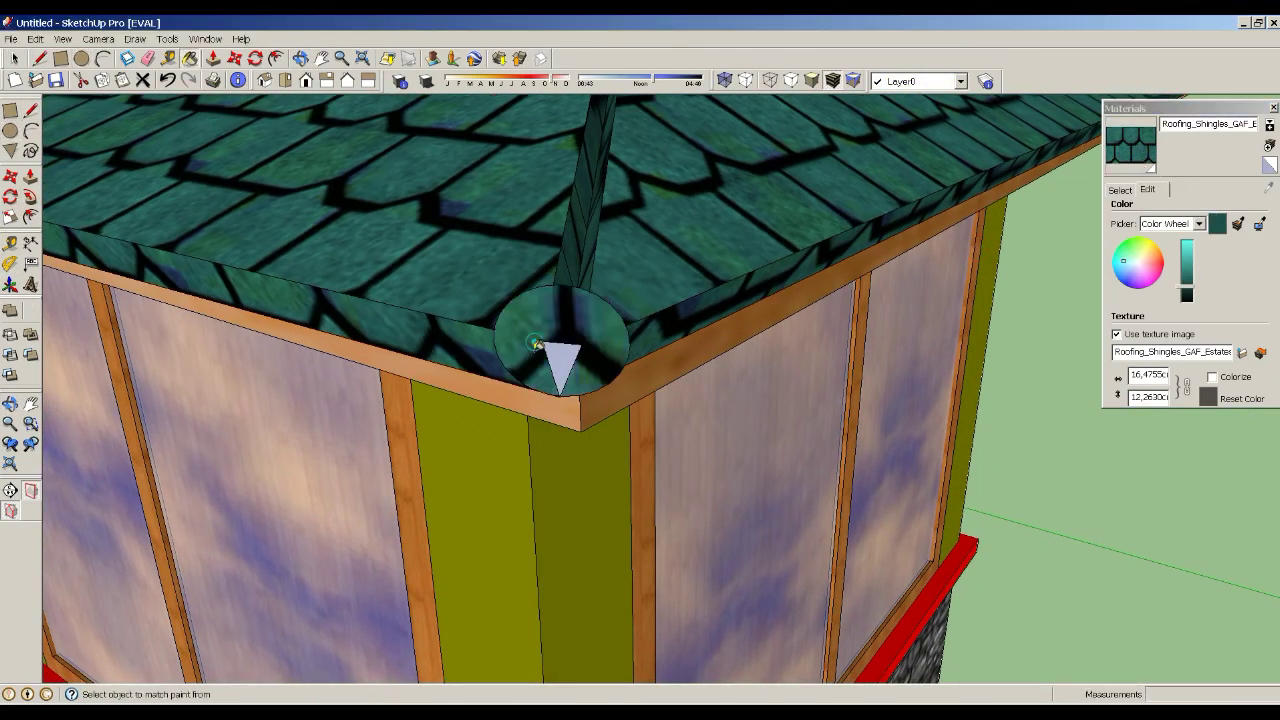
{"action": "scroll", "coordinate": [59, 379], "scroll_direction": "down", "scroll_amount": 5}
{"action": "scroll", "coordinate": [143, 462], "scroll_direction": "up", "scroll_amount": 6}
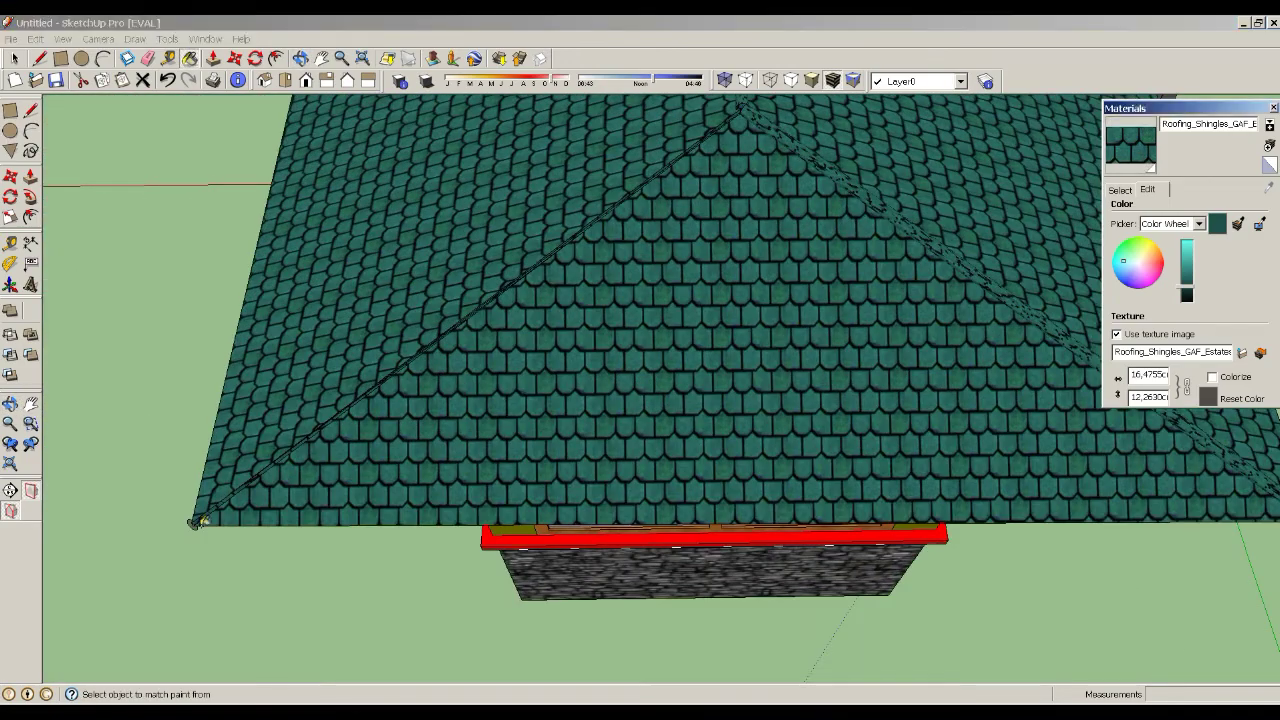
{"action": "scroll", "coordinate": [143, 453], "scroll_direction": "up", "scroll_amount": 2}
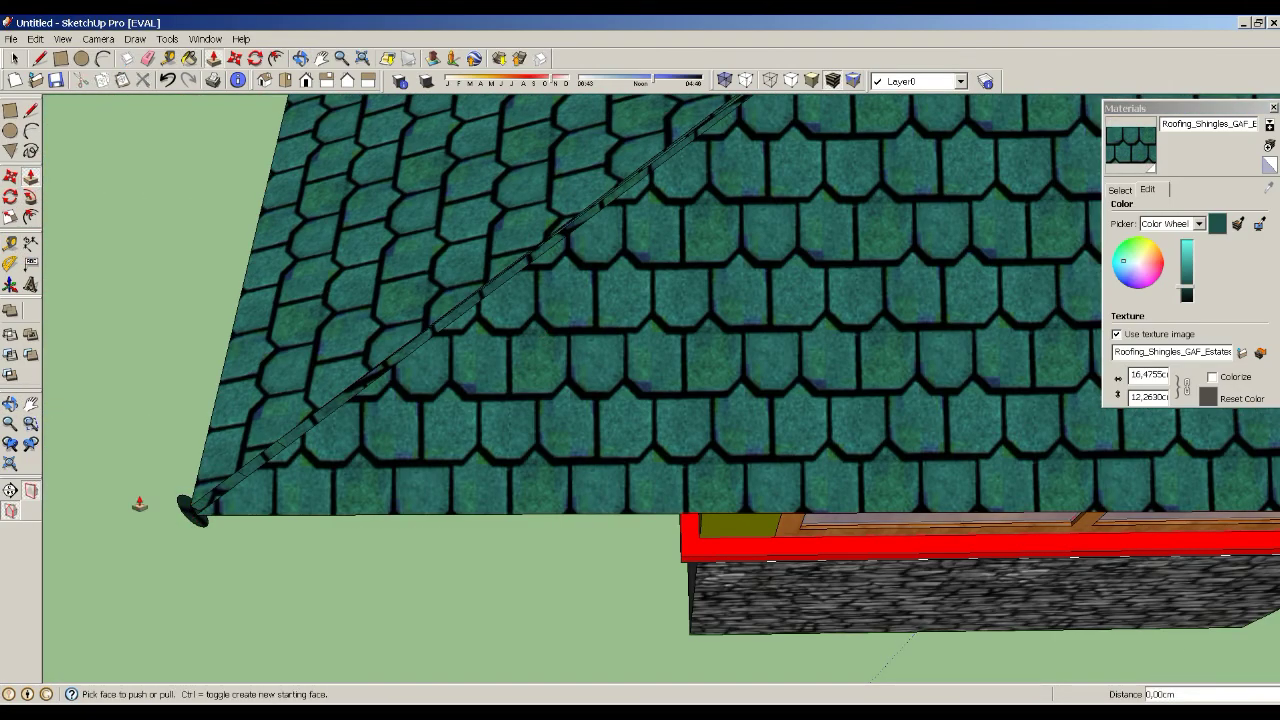
{"action": "scroll", "coordinate": [386, 406], "scroll_direction": "up", "scroll_amount": 2}
{"action": "scroll", "coordinate": [671, 126], "scroll_direction": "down", "scroll_amount": 4}
{"action": "scroll", "coordinate": [251, 551], "scroll_direction": "up", "scroll_amount": 4}
{"action": "scroll", "coordinate": [252, 530], "scroll_direction": "up", "scroll_amount": 3}
- Extrude the corner cap 194.25 cm along the hip ridge to meet the other caps at the peak
{"action": "left_click", "coordinate": [252, 525]}
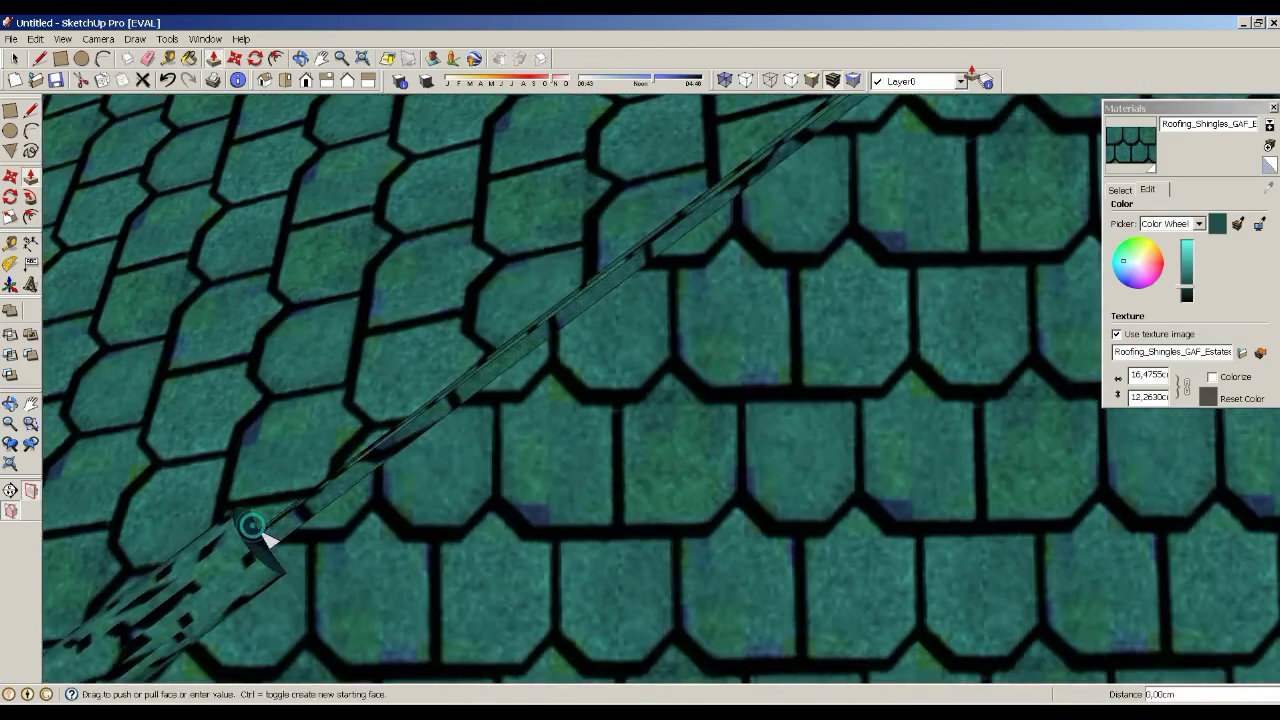
{"action": "scroll", "coordinate": [262, 537], "scroll_direction": "up", "scroll_amount": 3}
{"action": "left_click", "coordinate": [270, 537]}
{"action": "key", "text": "e"}
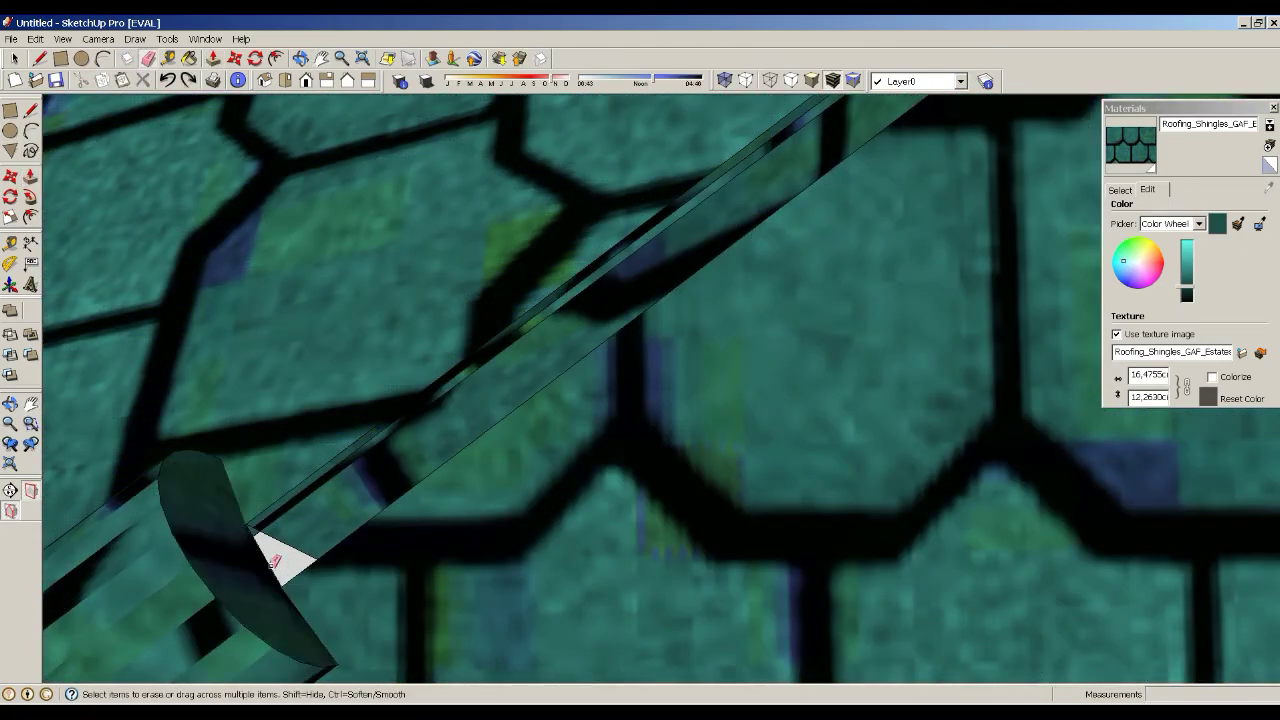
{"action": "scroll", "coordinate": [272, 545], "scroll_direction": "up", "scroll_amount": 2}
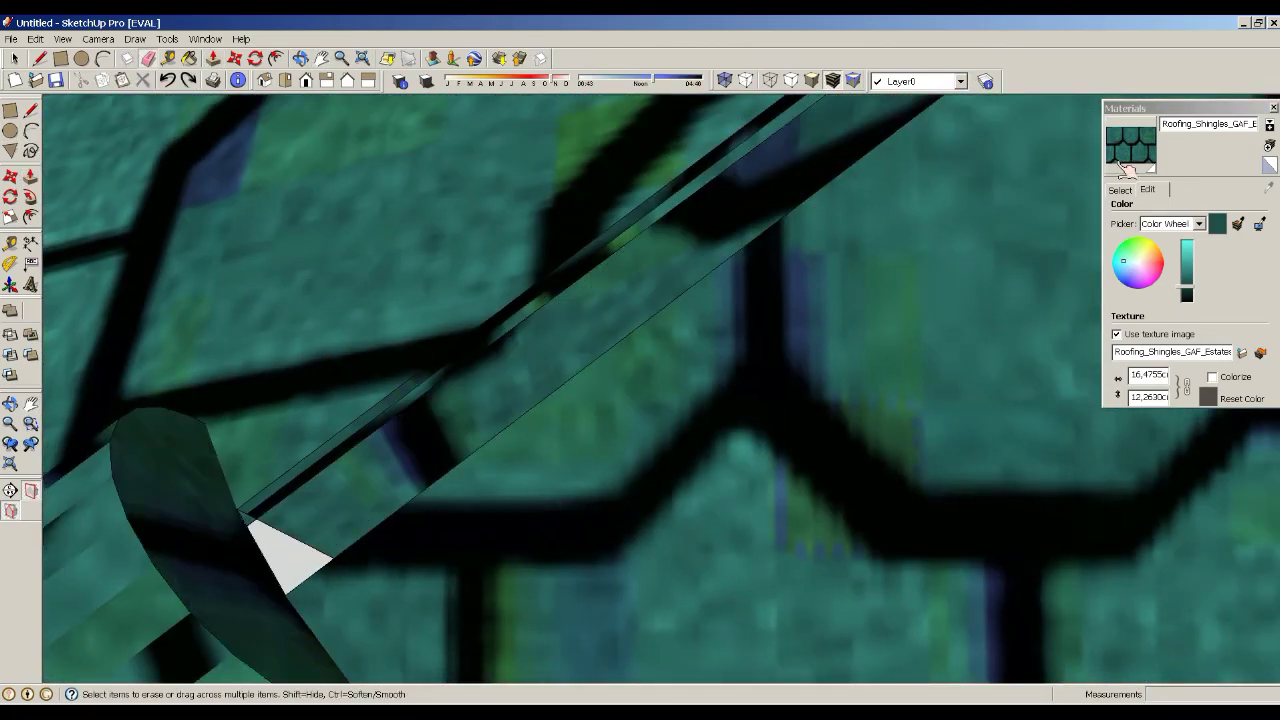
{"action": "scroll", "coordinate": [258, 468], "scroll_direction": "down", "scroll_amount": 2}
{"action": "key", "text": "p"}
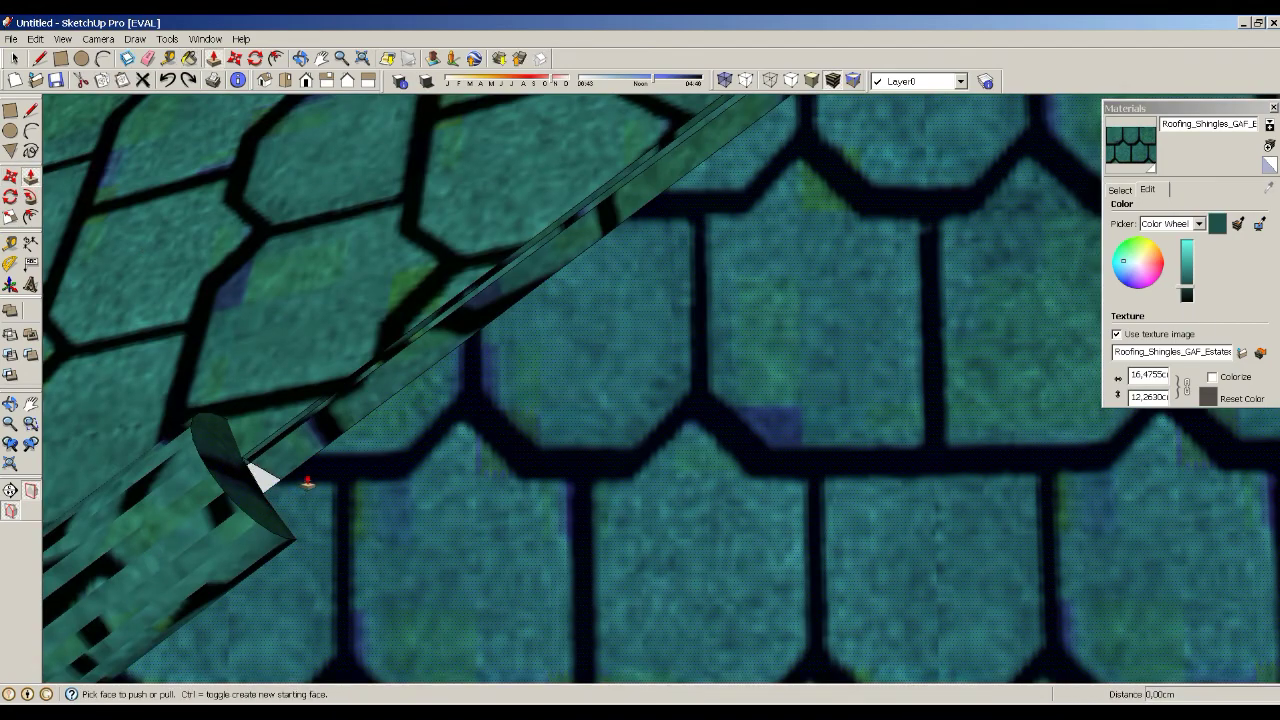
{"action": "scroll", "coordinate": [308, 483], "scroll_direction": "down", "scroll_amount": 5}
{"action": "left_click", "coordinate": [286, 537]}
{"action": "scroll", "coordinate": [667, 247], "scroll_direction": "up", "scroll_amount": 5}
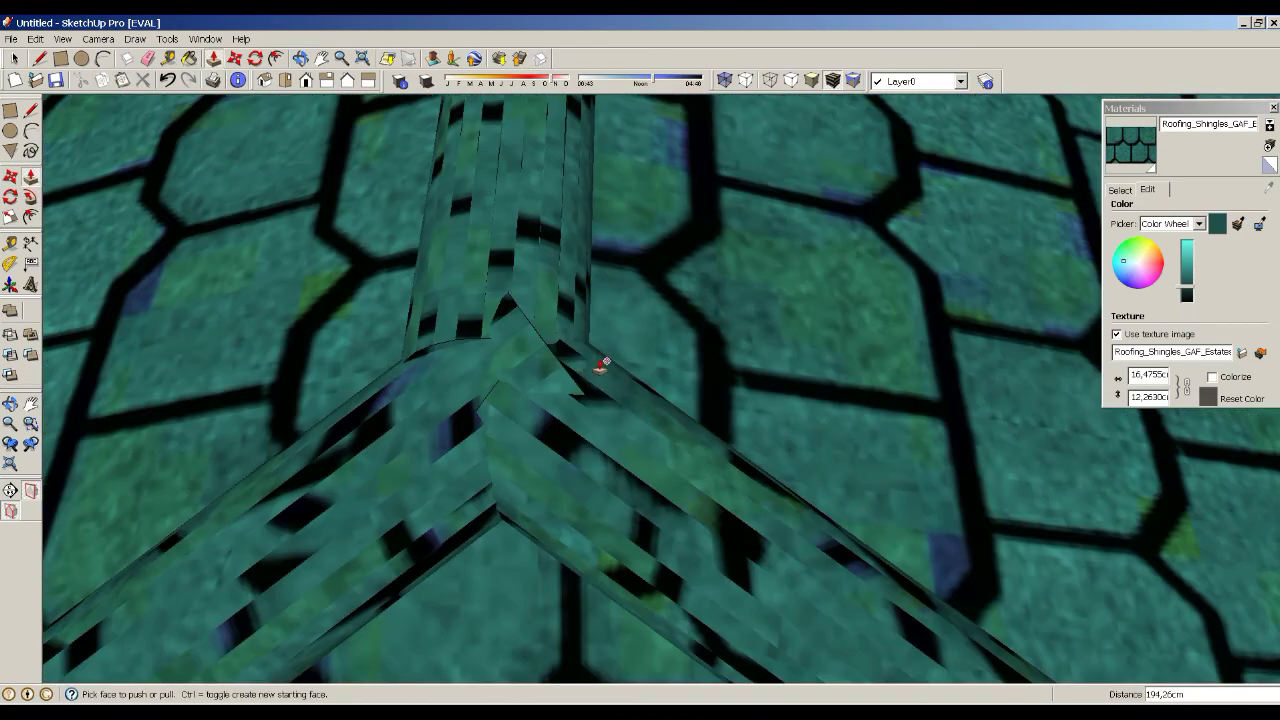
{"action": "scroll", "coordinate": [600, 363], "scroll_direction": "up", "scroll_amount": 3}
{"action": "key", "text": "Escape"}
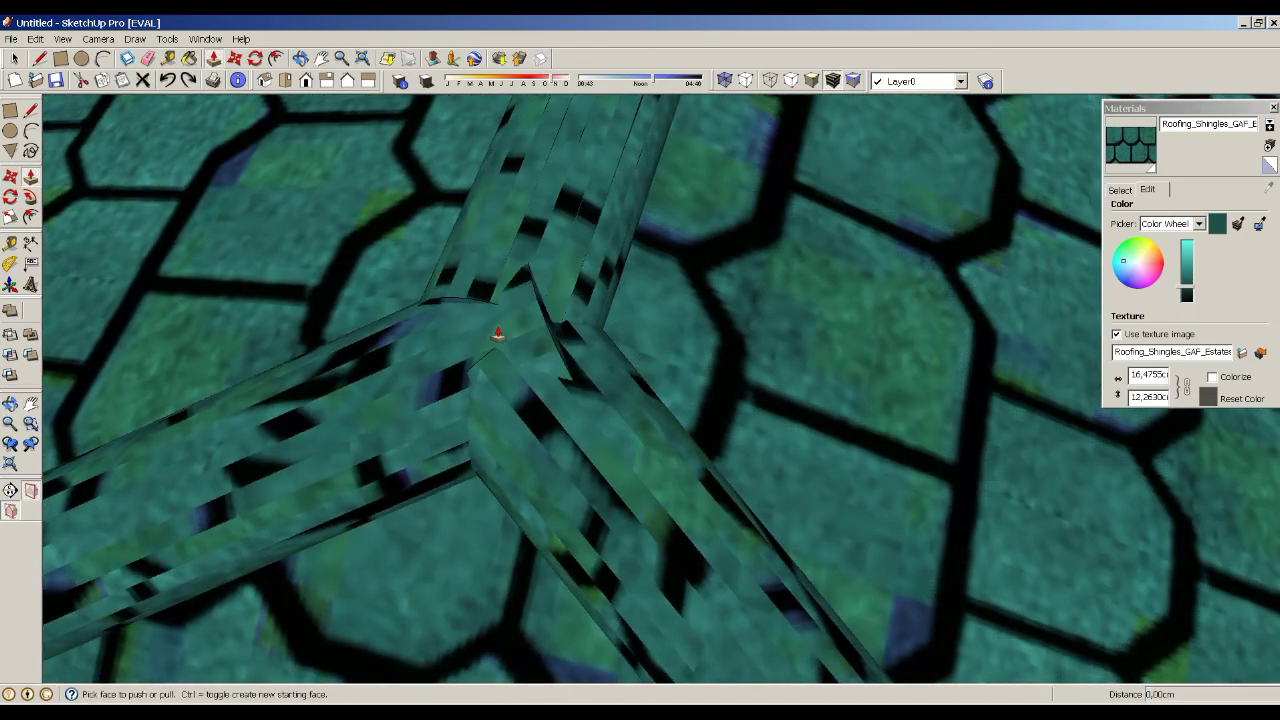
{"action": "mouse_move", "coordinate": [531, 320]}
{"action": "middle_mouse_down"}
{"action": "mouse_move", "coordinate": [566, 466]}
{"action": "mouse_move", "coordinate": [777, 418]}
{"action": "middle_mouse_up"}
{"action": "scroll", "coordinate": [777, 418], "scroll_direction": "down", "scroll_amount": 5}
{"action": "scroll", "coordinate": [957, 243], "scroll_direction": "up", "scroll_amount": 5}
- Fill the first roof corner gap with a triangular face drawn with lines
{"action": "scroll", "coordinate": [957, 243], "scroll_direction": "up", "scroll_amount": 3}
{"action": "left_click", "coordinate": [12, 111]}
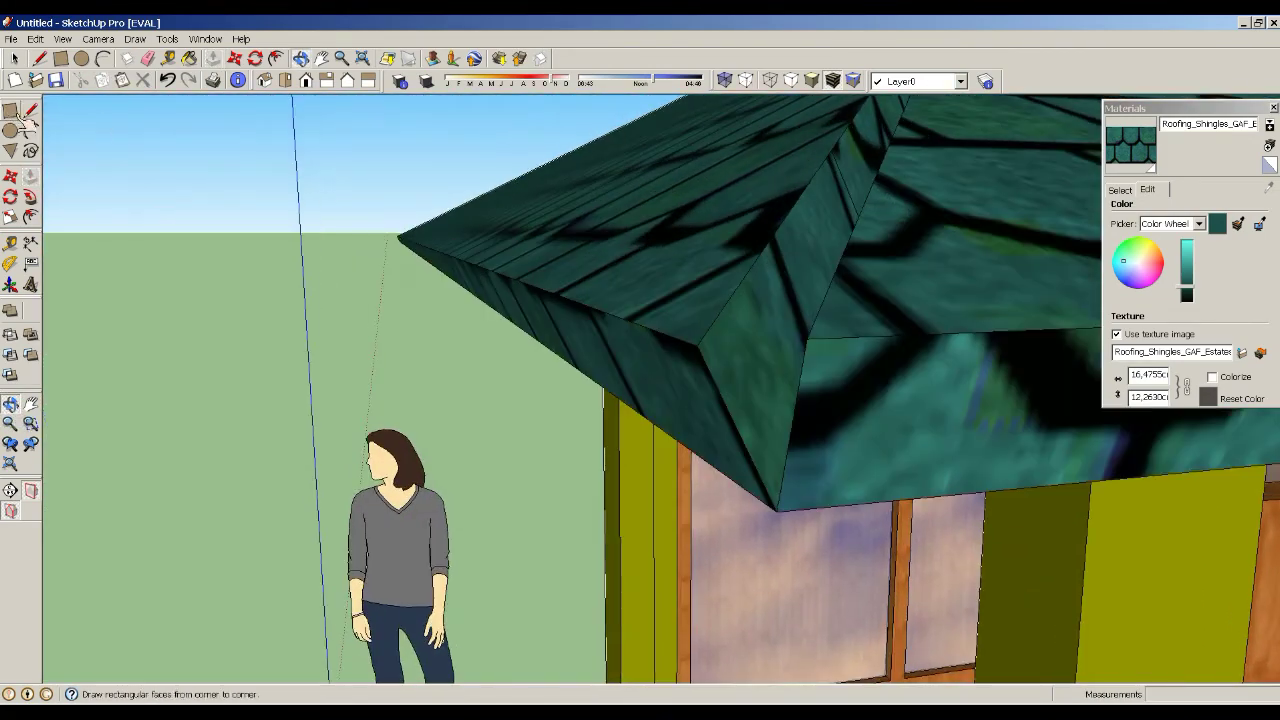
{"action": "left_click", "coordinate": [696, 346]}
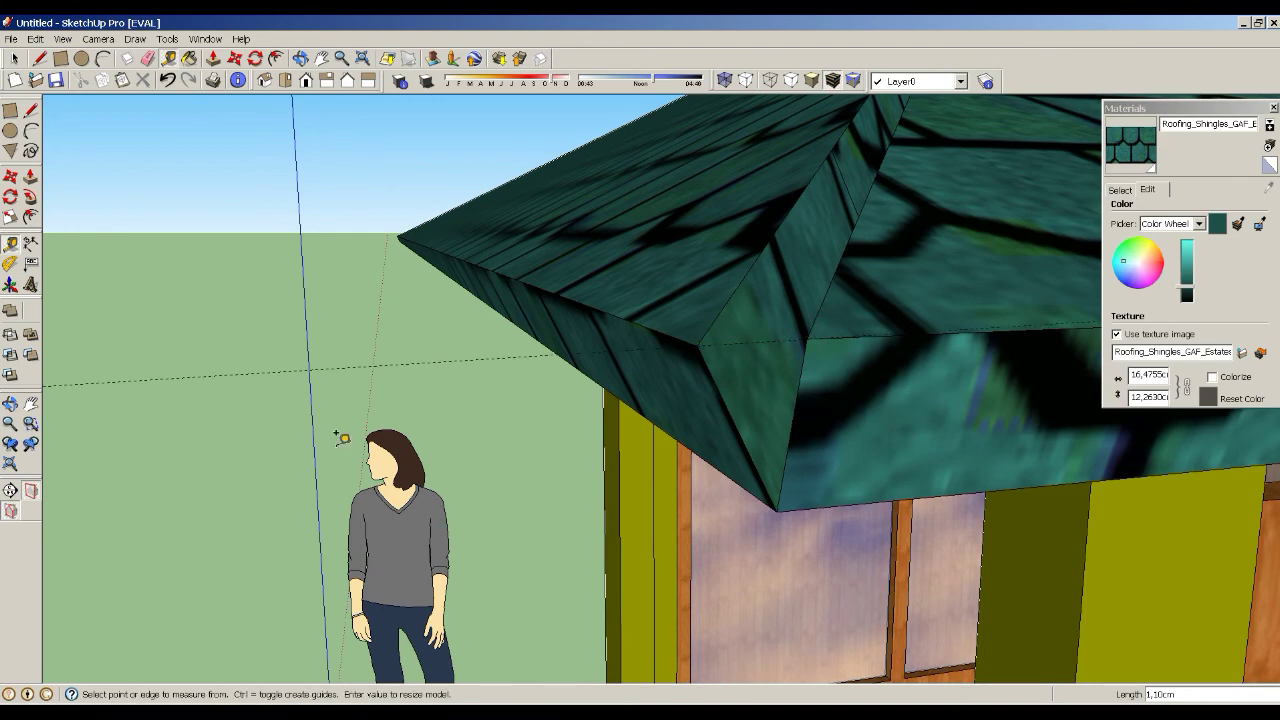
{"action": "mouse_move", "coordinate": [517, 411]}
{"action": "middle_mouse_down"}
{"action": "mouse_move", "coordinate": [929, 300]}
{"action": "mouse_move", "coordinate": [851, 322]}
{"action": "middle_mouse_up"}
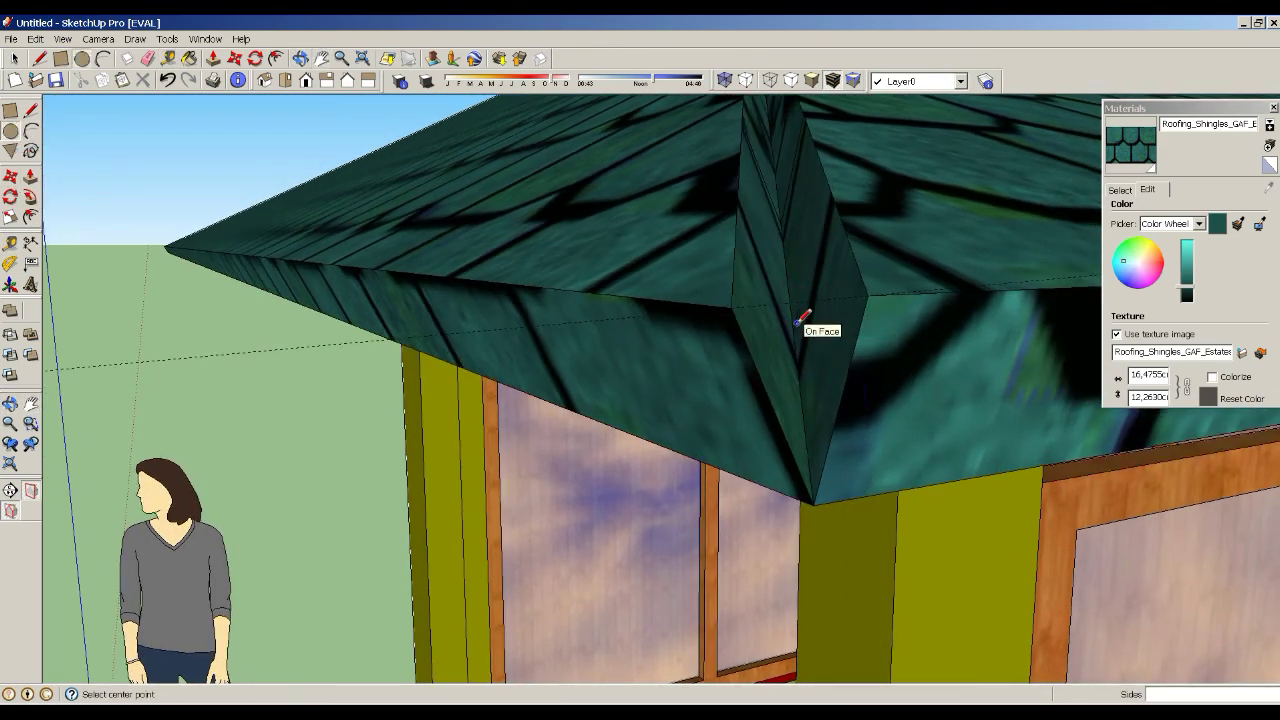
{"action": "left_click", "coordinate": [31, 110]}
{"action": "left_click", "coordinate": [735, 305]}
{"action": "left_click", "coordinate": [866, 298]}
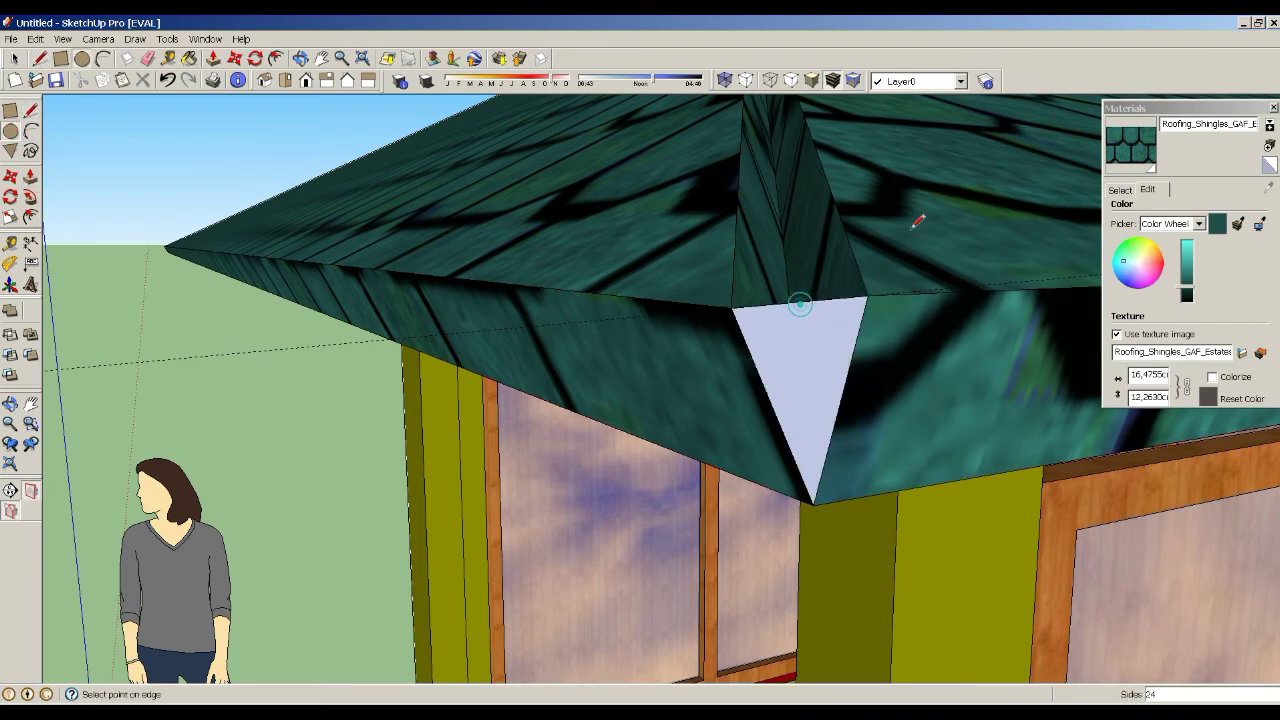
- Add a circle cap at that corner and paint it with the sampled shingle material
{"action": "left_click", "coordinate": [1010, 185]}
{"action": "key", "text": "b"}
{"action": "left_click", "coordinate": [689, 383]}
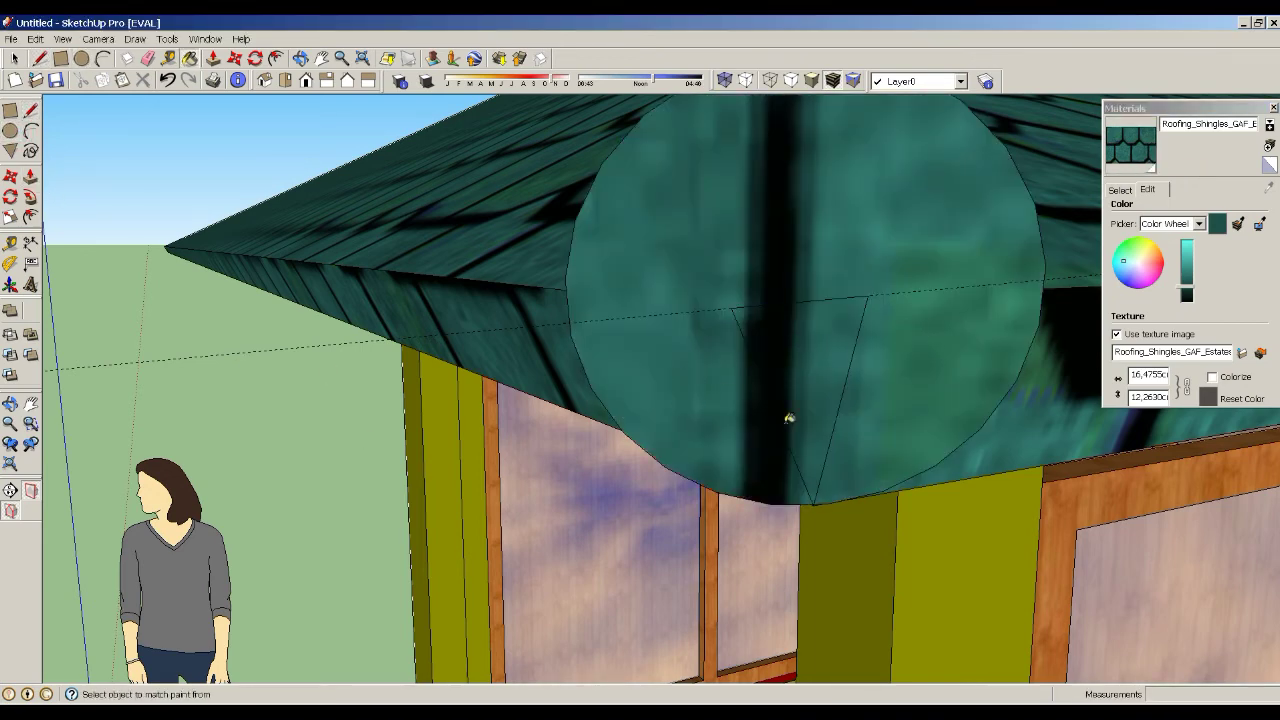
{"action": "middle_click_drag", "start_coordinate": [789, 418], "coordinate": [604, 372]}
{"action": "left_click", "coordinate": [604, 372]}
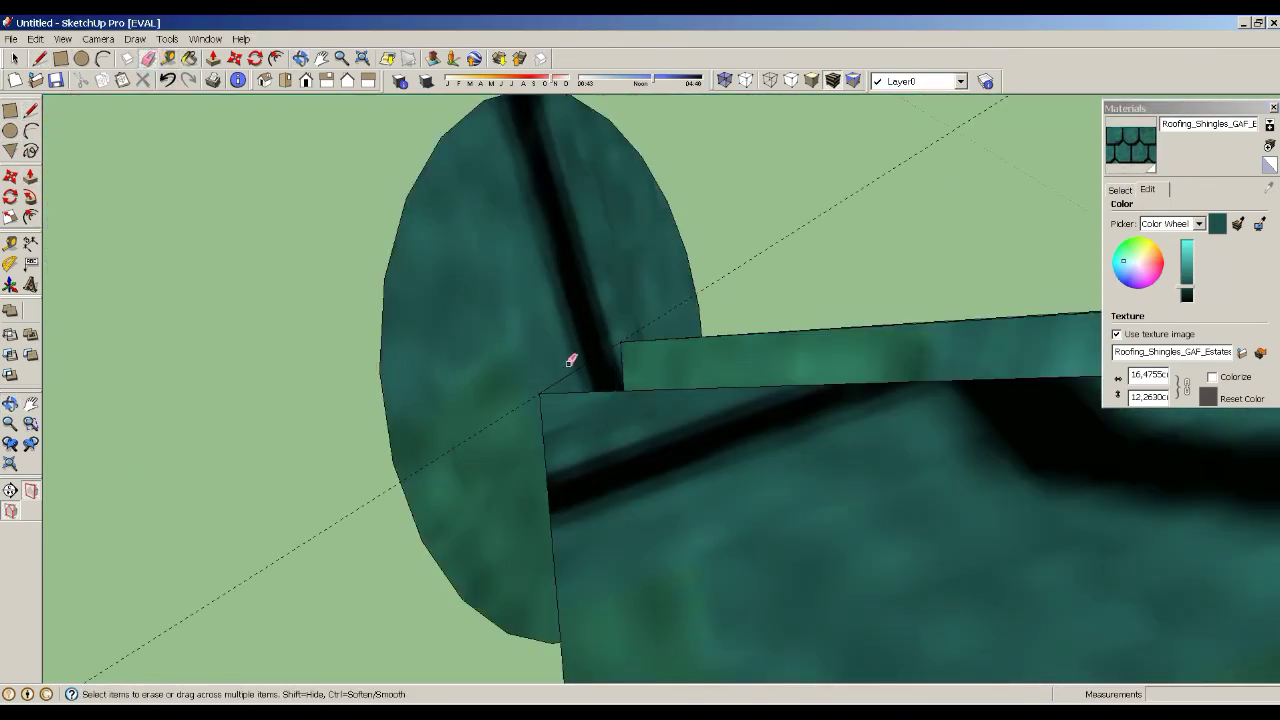
{"action": "scroll", "coordinate": [571, 360], "scroll_direction": "down", "scroll_amount": 5}
{"action": "middle_click_drag", "start_coordinate": [486, 354], "coordinate": [958, 504]}
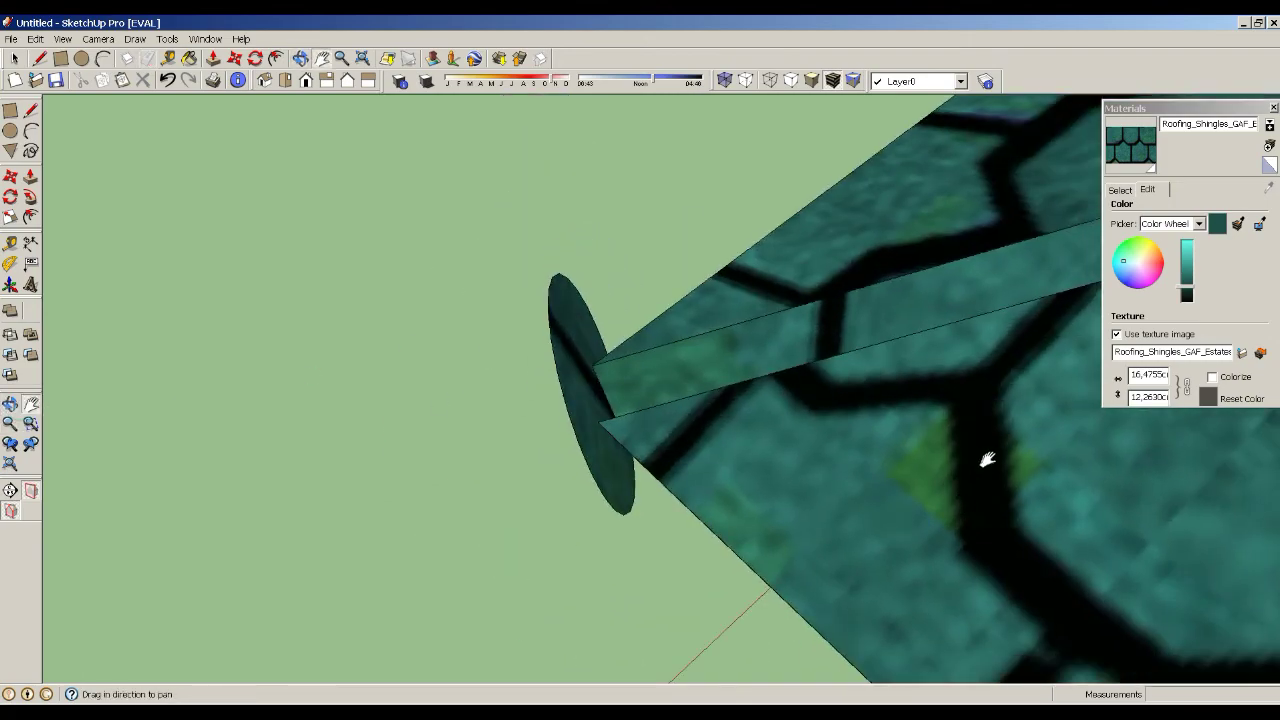
{"action": "scroll", "coordinate": [987, 460], "scroll_direction": "down", "scroll_amount": 5}
{"action": "left_click", "coordinate": [30, 176]}
{"action": "scroll", "coordinate": [471, 368], "scroll_direction": "up", "scroll_amount": 3}
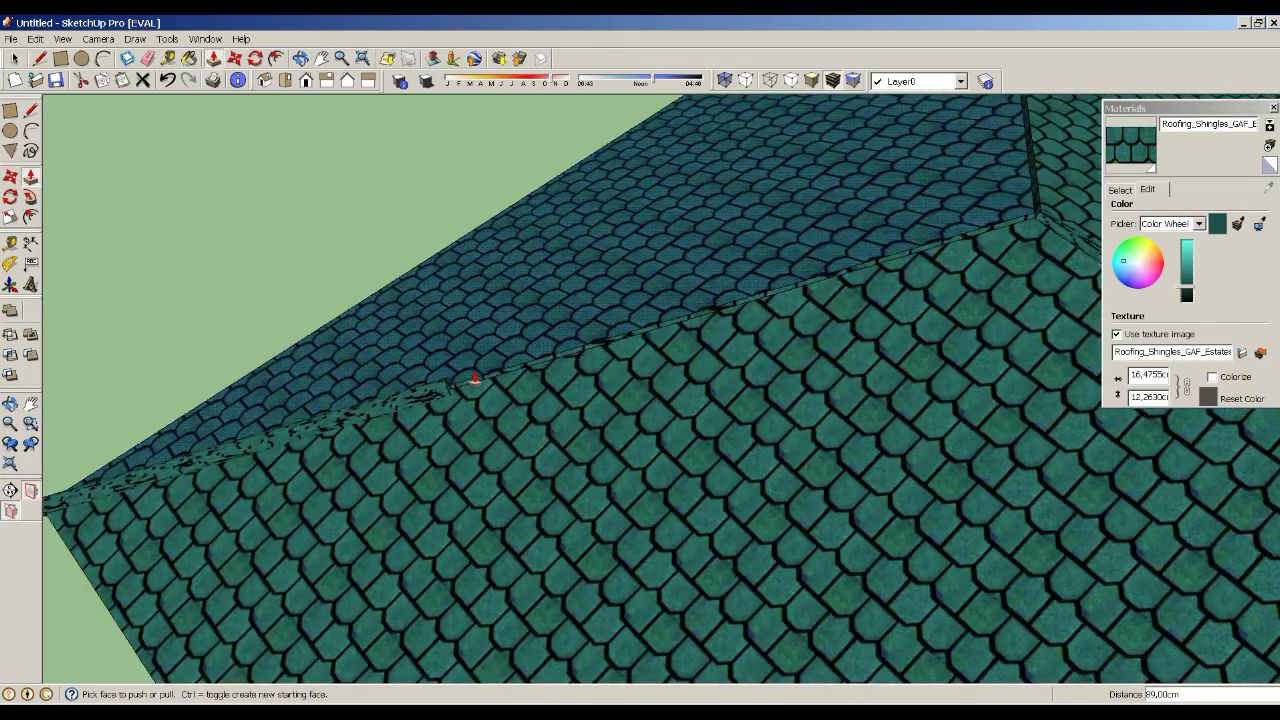
{"action": "scroll", "coordinate": [475, 380], "scroll_direction": "up", "scroll_amount": 3}
{"action": "scroll", "coordinate": [524, 298], "scroll_direction": "up", "scroll_amount": 3}
{"action": "scroll", "coordinate": [653, 265], "scroll_direction": "down", "scroll_amount": 10}
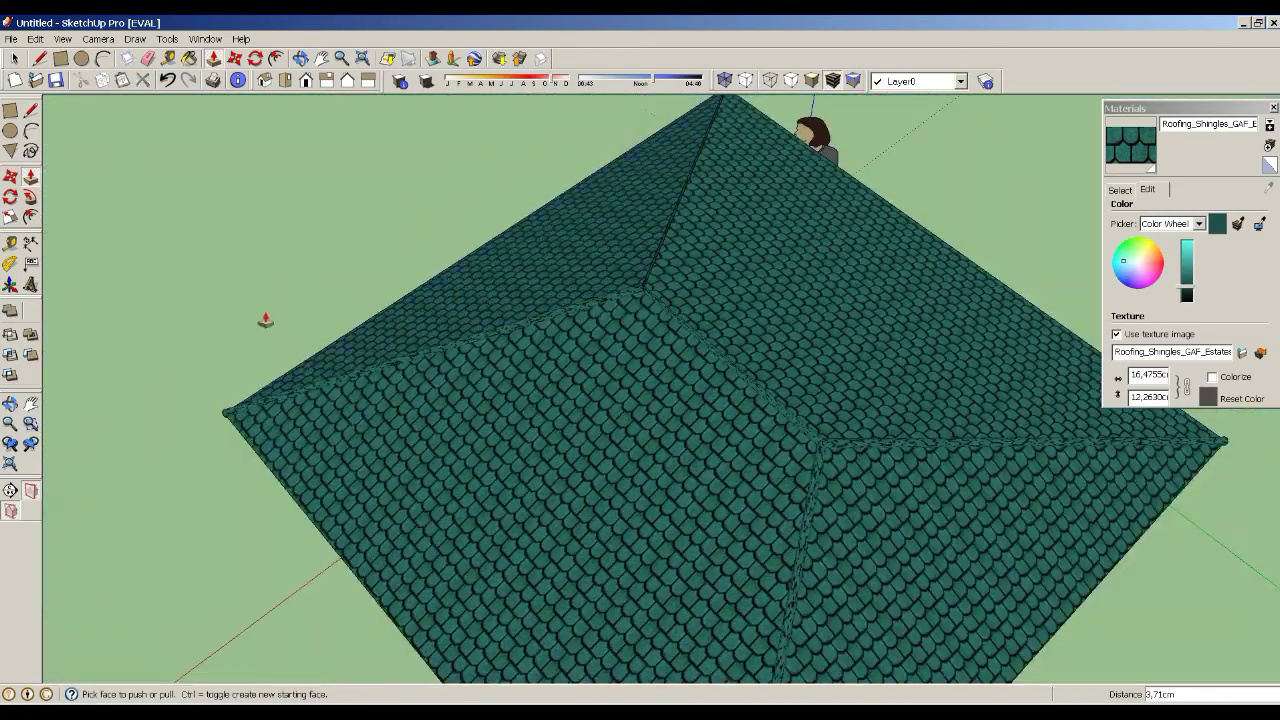
- Close the next roof corner gap with a triangle and add a shingle-sampled circle cap
{"action": "middle_click_drag", "start_coordinate": [263, 240], "coordinate": [657, 357]}
{"action": "scroll", "coordinate": [657, 357], "scroll_direction": "up", "scroll_amount": 10}
{"action": "key", "text": "l"}
{"action": "left_click", "coordinate": [637, 392]}
{"action": "left_click", "coordinate": [701, 399]}
{"action": "key", "text": "a"}
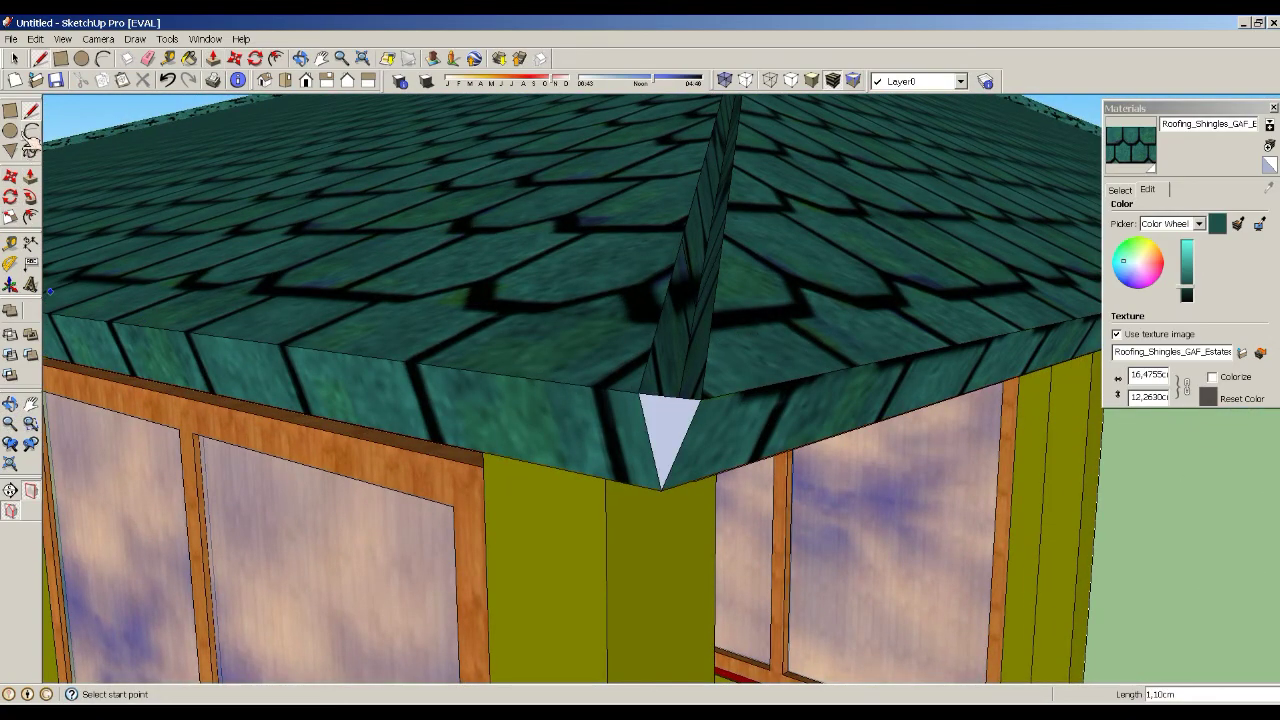
{"action": "left_click", "coordinate": [771, 306]}
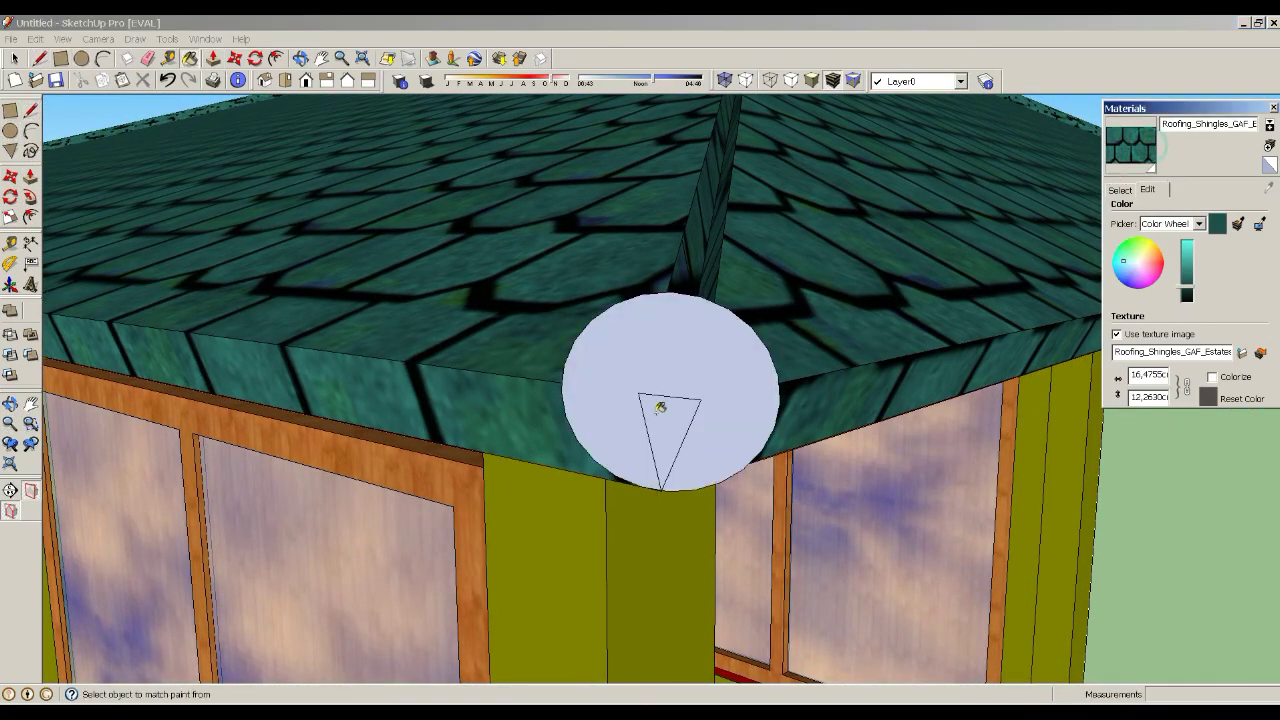
{"action": "key", "text": "b"}
{"action": "left_click", "coordinate": [660, 405]}
- Check the second cap along the roof ridge and from under the eave
{"action": "middle_click_drag", "start_coordinate": [660, 405], "coordinate": [577, 392]}
{"action": "scroll", "coordinate": [577, 392], "scroll_direction": "up", "scroll_amount": 2}
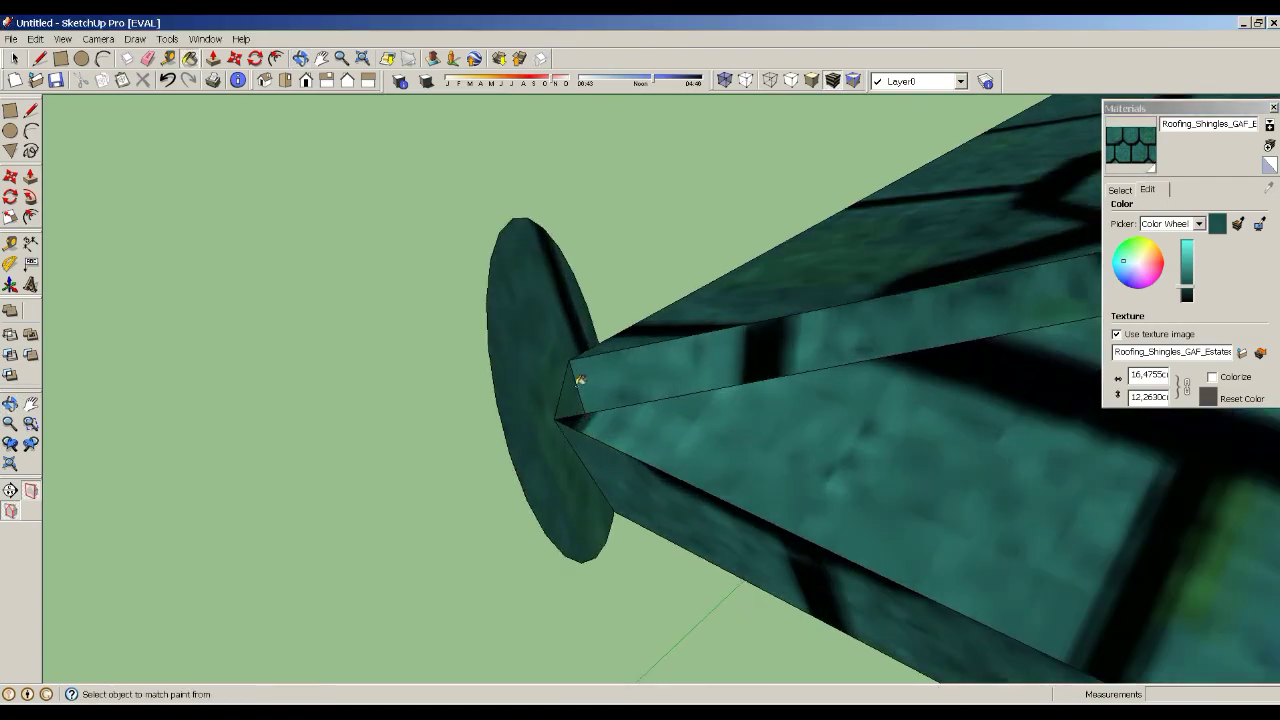
{"action": "scroll", "coordinate": [420, 340], "scroll_direction": "down", "scroll_amount": 8}
{"action": "key", "text": "p"}
{"action": "scroll", "coordinate": [366, 297], "scroll_direction": "down", "scroll_amount": 3}
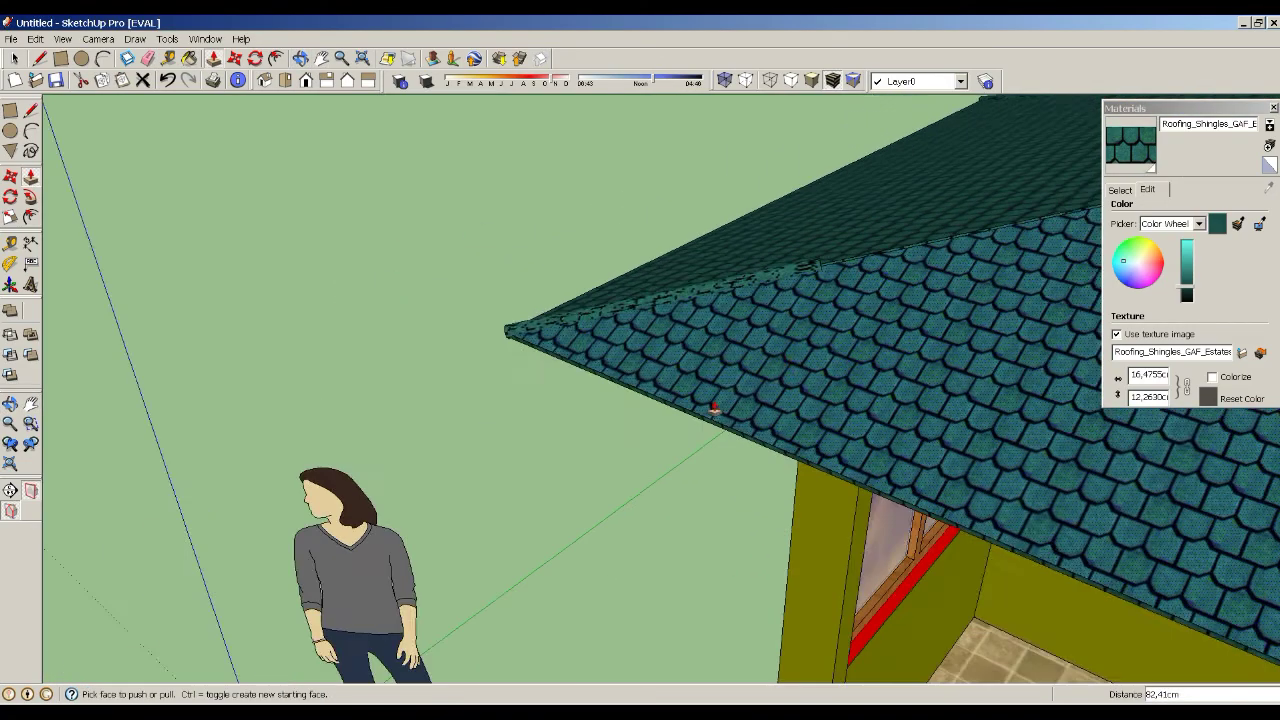
{"action": "scroll", "coordinate": [514, 457], "scroll_direction": "up", "scroll_amount": 4}
{"action": "scroll", "coordinate": [1006, 323], "scroll_direction": "down", "scroll_amount": 10}
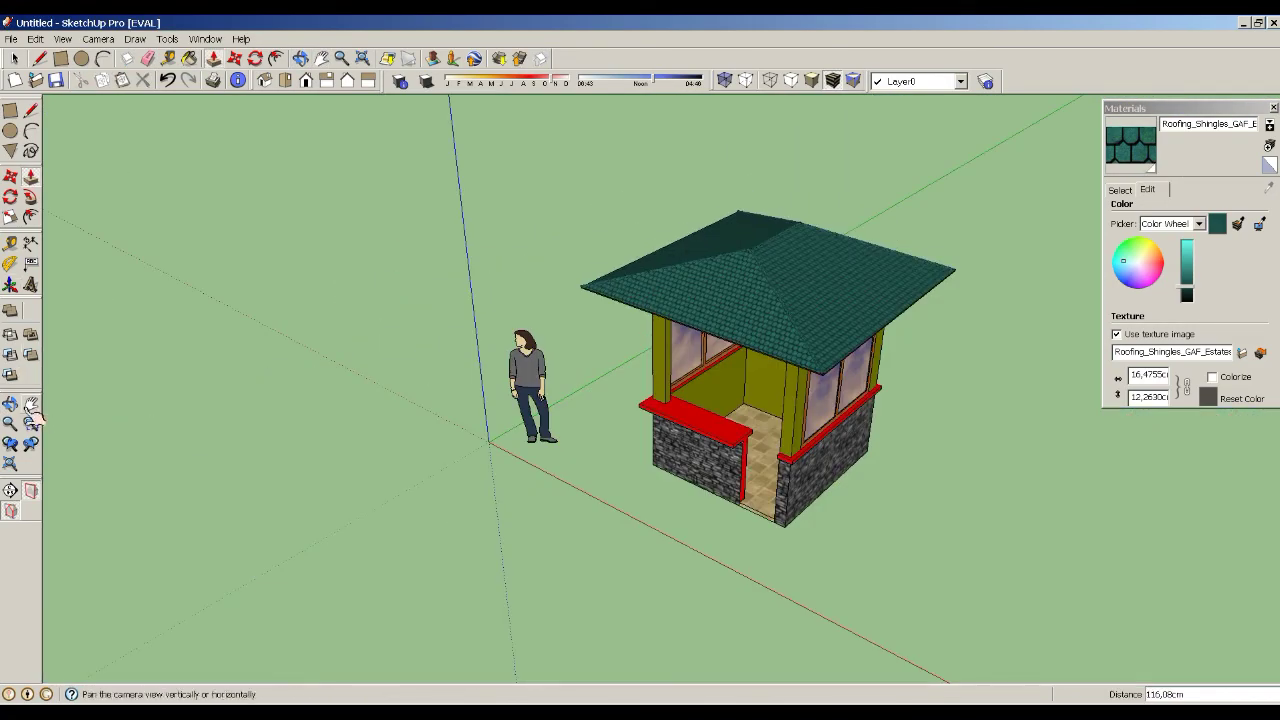
{"action": "middle_click_drag", "start_coordinate": [600, 450], "coordinate": [640, 300]}
{"action": "scroll", "coordinate": [650, 270], "scroll_direction": "up", "scroll_amount": 4}
{"action": "scroll", "coordinate": [655, 260], "scroll_direction": "up", "scroll_amount": 5}
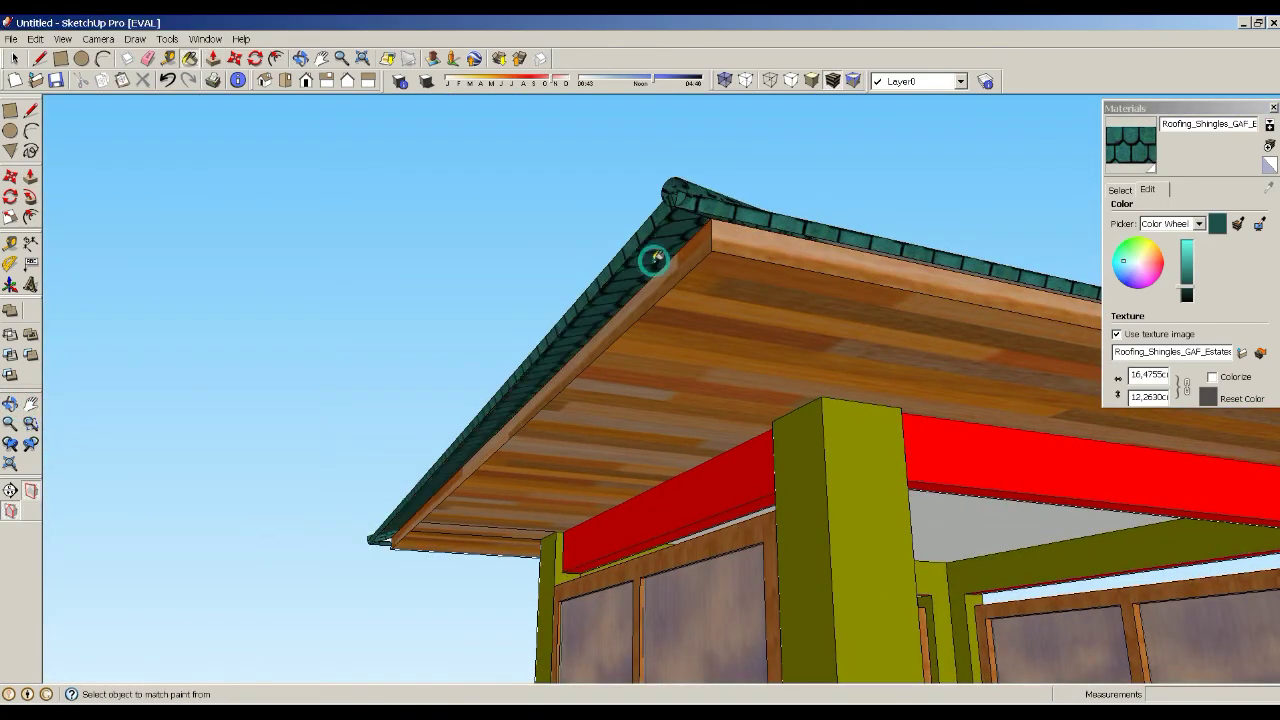
{"action": "scroll", "coordinate": [655, 260], "scroll_direction": "down", "scroll_amount": 5}
{"action": "left_click", "coordinate": [1130, 145]}
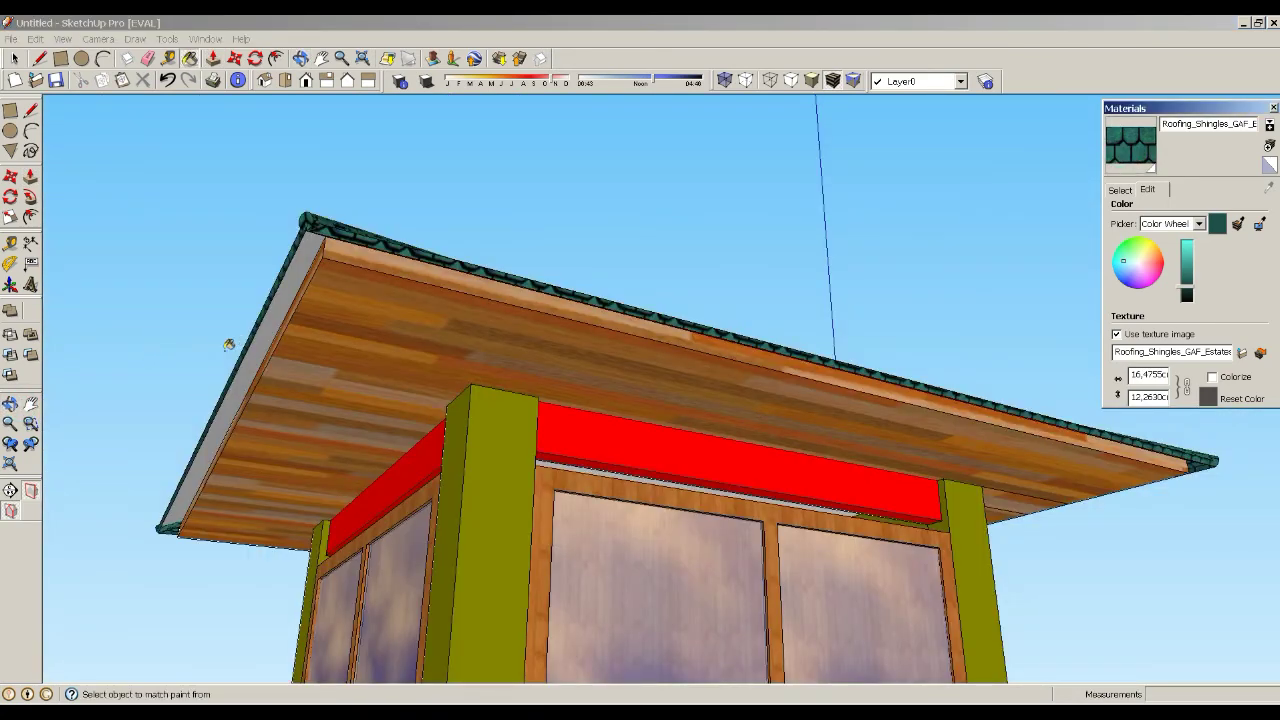
- Orbit to face the front of the finished booth
{"action": "scroll", "coordinate": [246, 350], "scroll_direction": "down", "scroll_amount": 3}
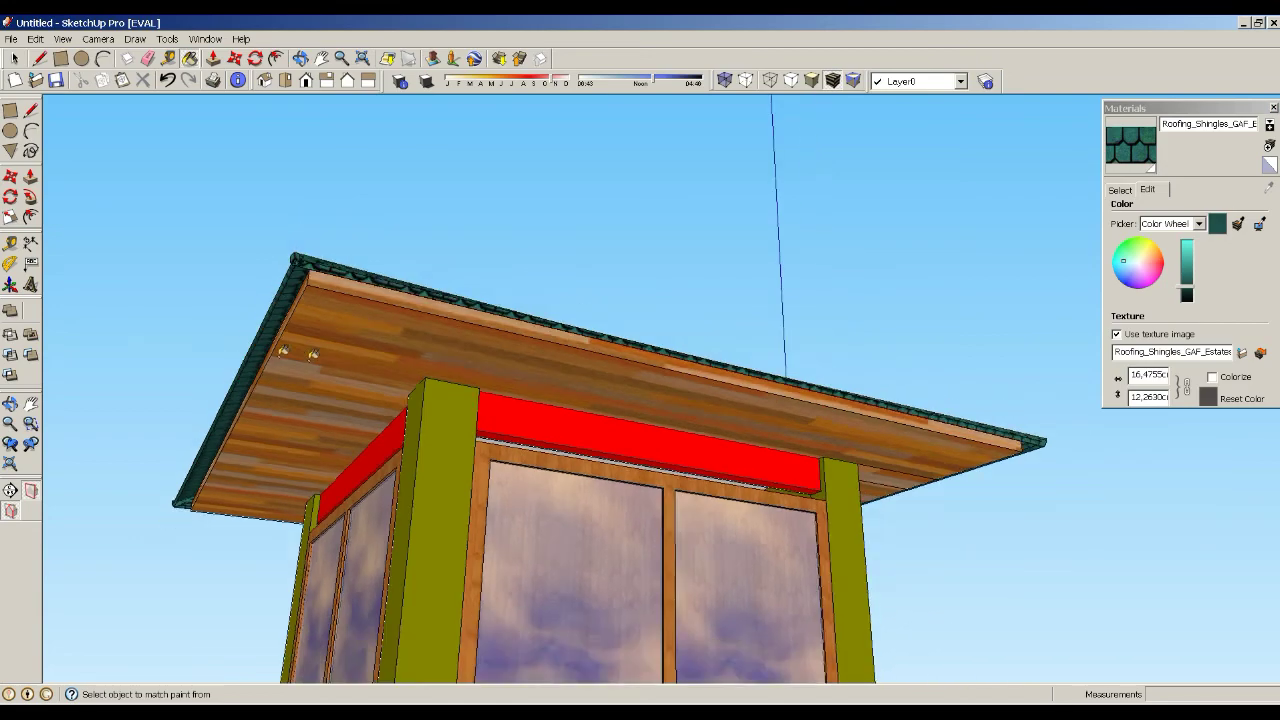
{"action": "middle_click_drag", "start_coordinate": [230, 425], "coordinate": [1107, 469]}
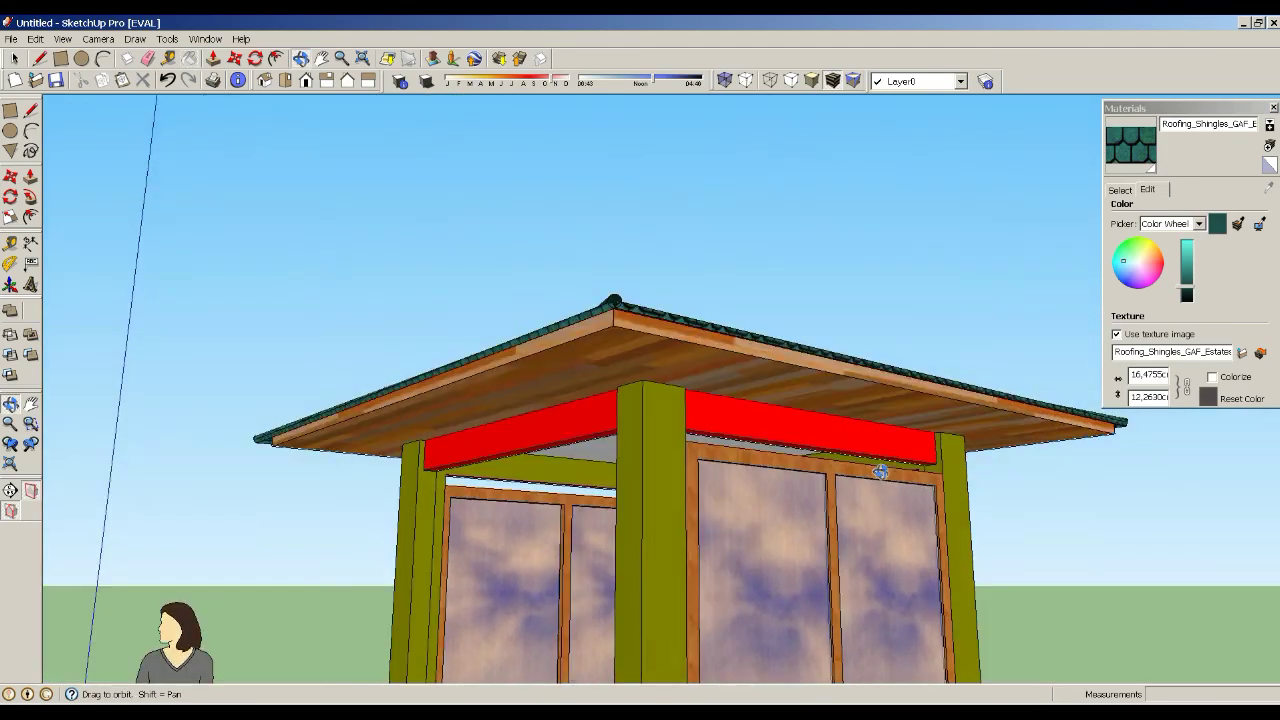
{"action": "mouse_move", "coordinate": [1107, 469]}
{"action": "left_mouse_down"}
{"action": "mouse_move", "coordinate": [1006, 489]}
{"action": "mouse_move", "coordinate": [590, 365]}
{"action": "mouse_move", "coordinate": [676, 258]}
{"action": "mouse_move", "coordinate": [657, 320]}
{"action": "mouse_move", "coordinate": [889, 366]}
{"action": "mouse_move", "coordinate": [894, 351]}
{"action": "left_mouse_up"}
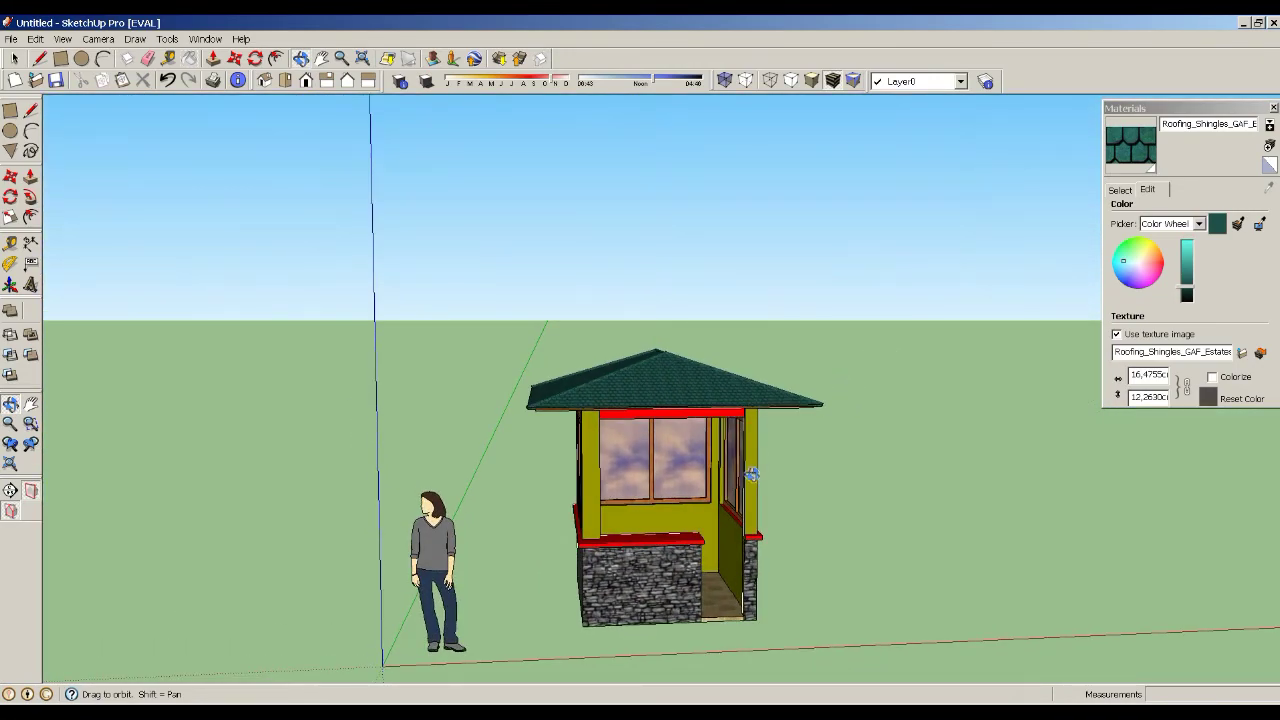
{"action": "left_click_drag", "start_coordinate": [752, 477], "coordinate": [960, 420]}
- Create the 3D text 'POS JAGA' and place it in front of the booth
{"action": "scroll", "coordinate": [660, 500], "scroll_direction": "up", "scroll_amount": 3}
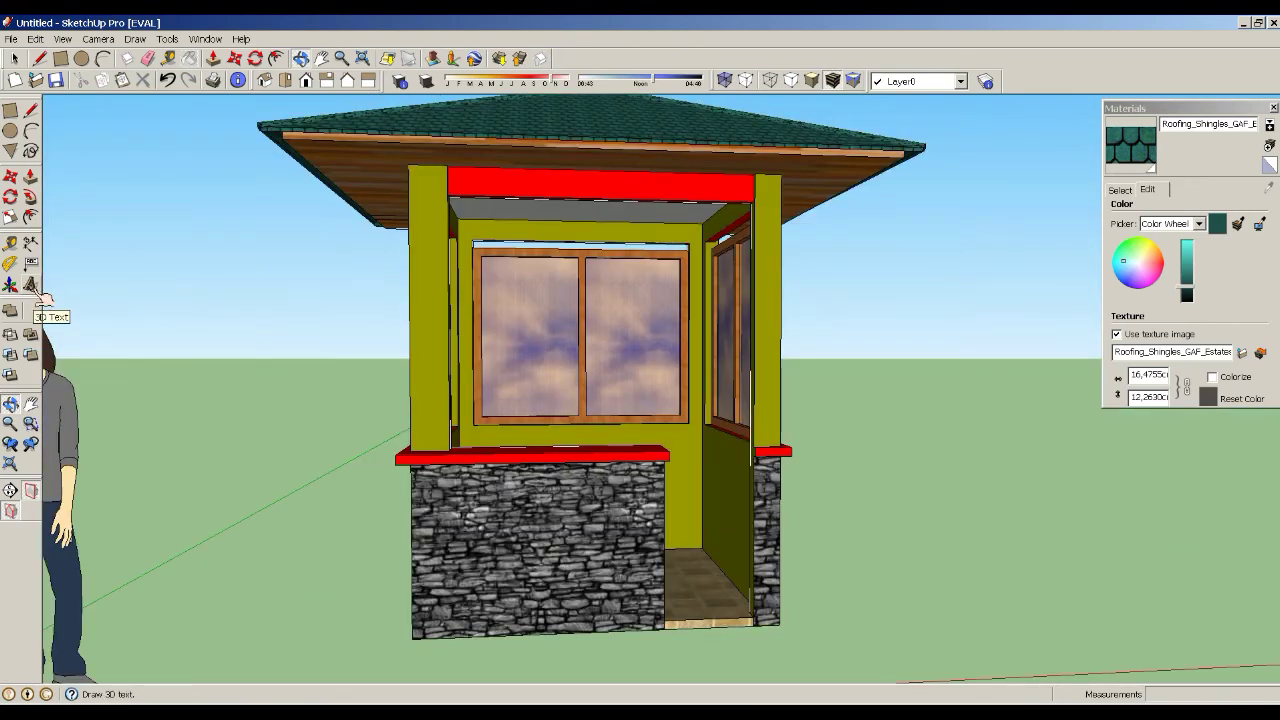
{"action": "left_click", "coordinate": [38, 288]}
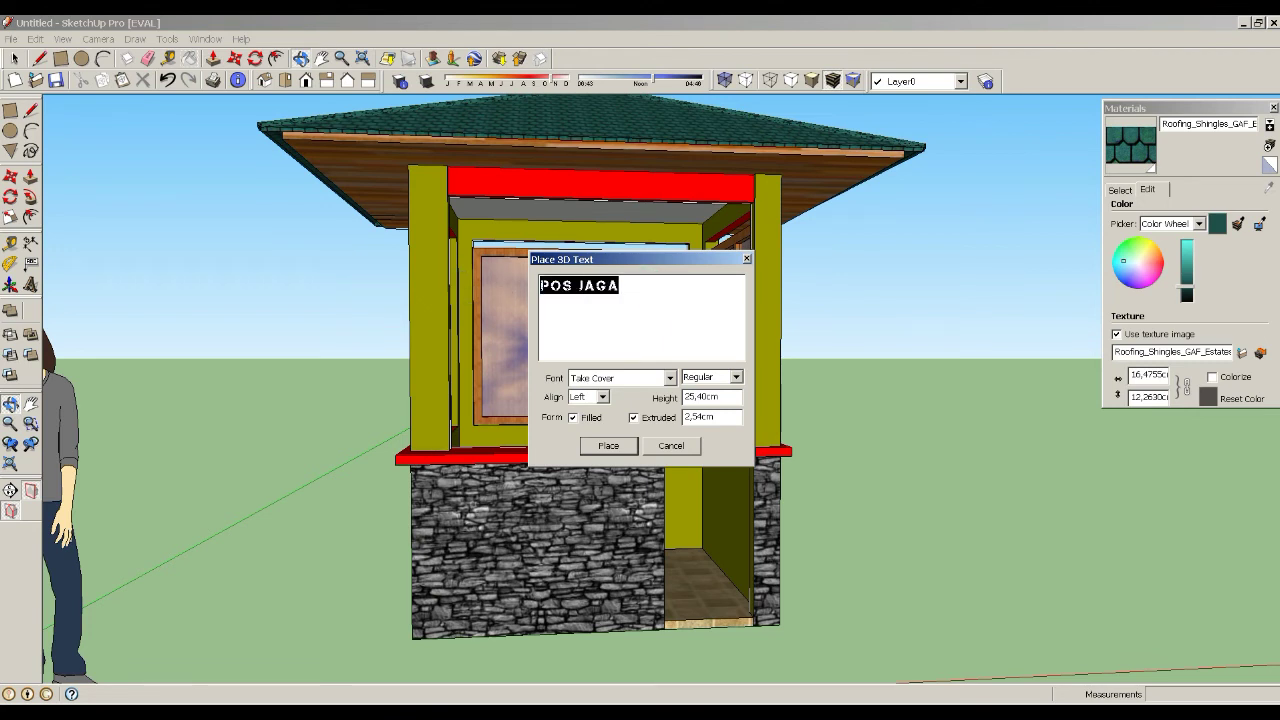
{"action": "left_click", "coordinate": [612, 446]}
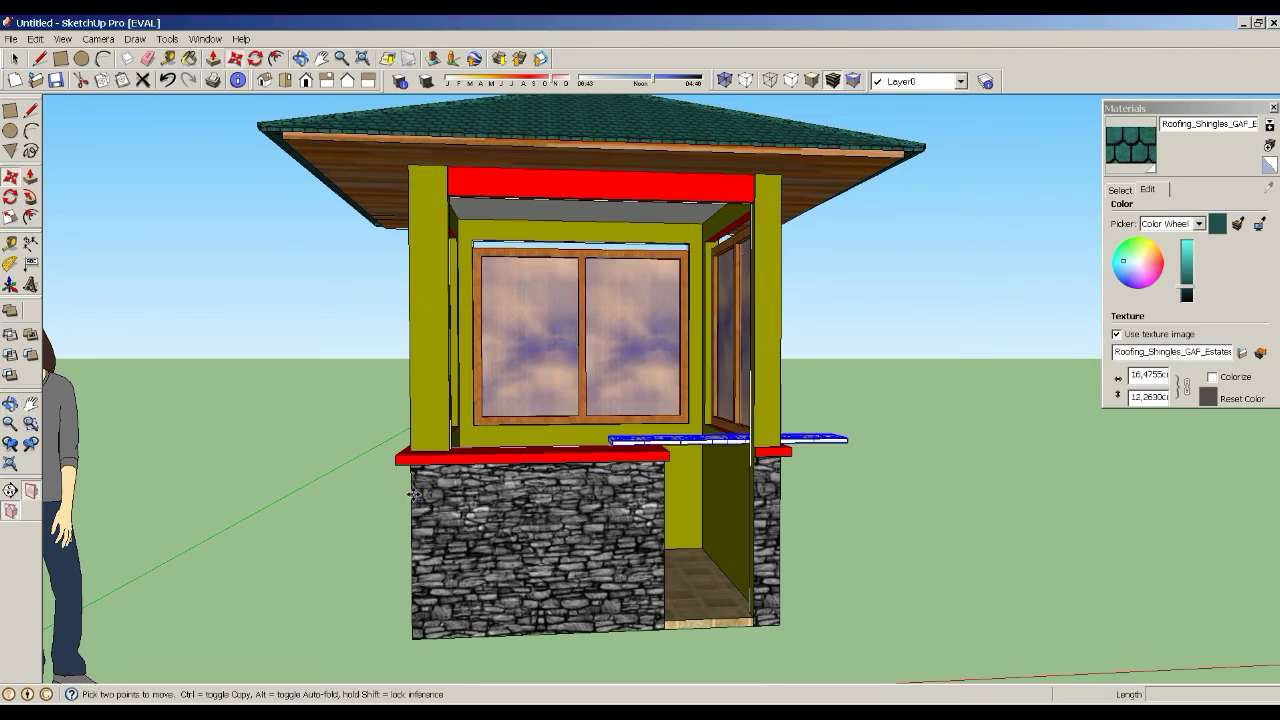
{"action": "scroll", "coordinate": [853, 521], "scroll_direction": "down", "scroll_amount": 3}
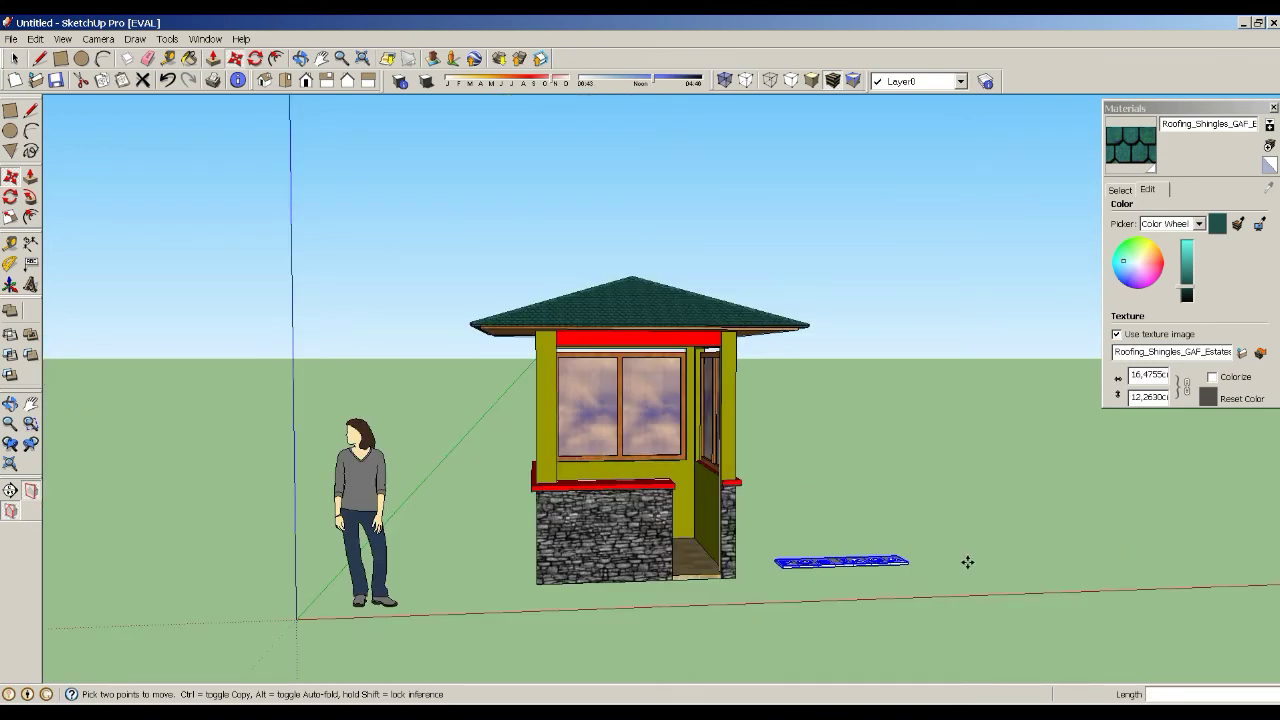
{"action": "scroll", "coordinate": [967, 562], "scroll_direction": "up", "scroll_amount": 3}
{"action": "middle_click_drag", "start_coordinate": [694, 650], "coordinate": [565, 510]}
- Rotate the 'POS JAGA' text upright and move it onto the stone base wall
{"action": "left_click", "coordinate": [22, 200]}
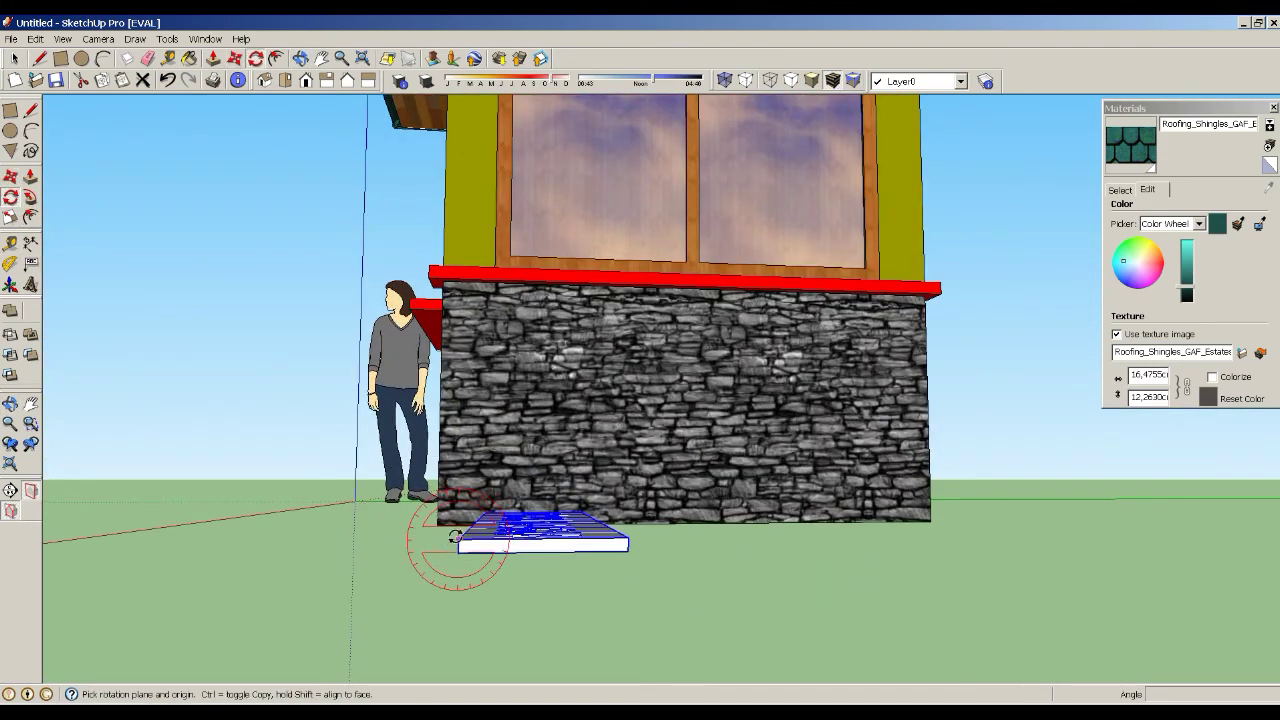
{"action": "left_click", "coordinate": [443, 543]}
{"action": "middle_click_drag", "start_coordinate": [71, 457], "coordinate": [22, 207]}
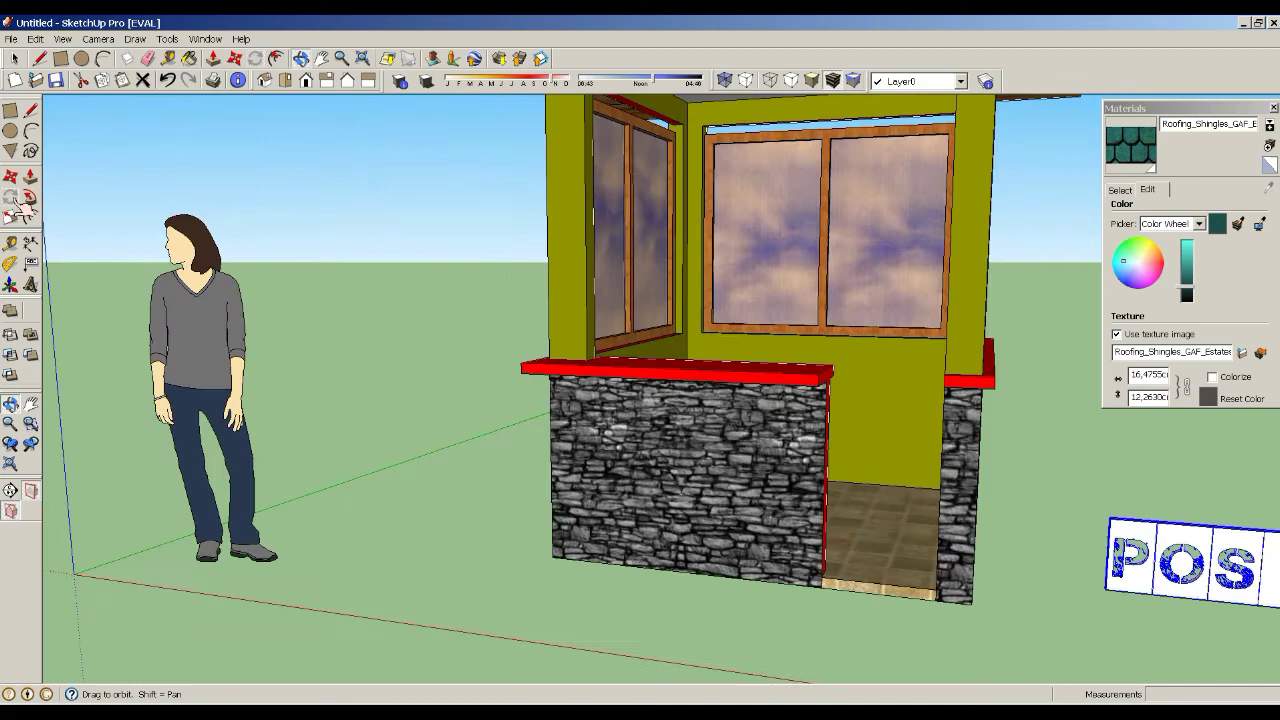
{"action": "left_click", "coordinate": [530, 460]}
{"action": "mouse_move", "coordinate": [530, 460]}
{"action": "middle_mouse_down"}
{"action": "mouse_move", "coordinate": [883, 475]}
{"action": "mouse_move", "coordinate": [866, 349]}
{"action": "middle_mouse_up"}
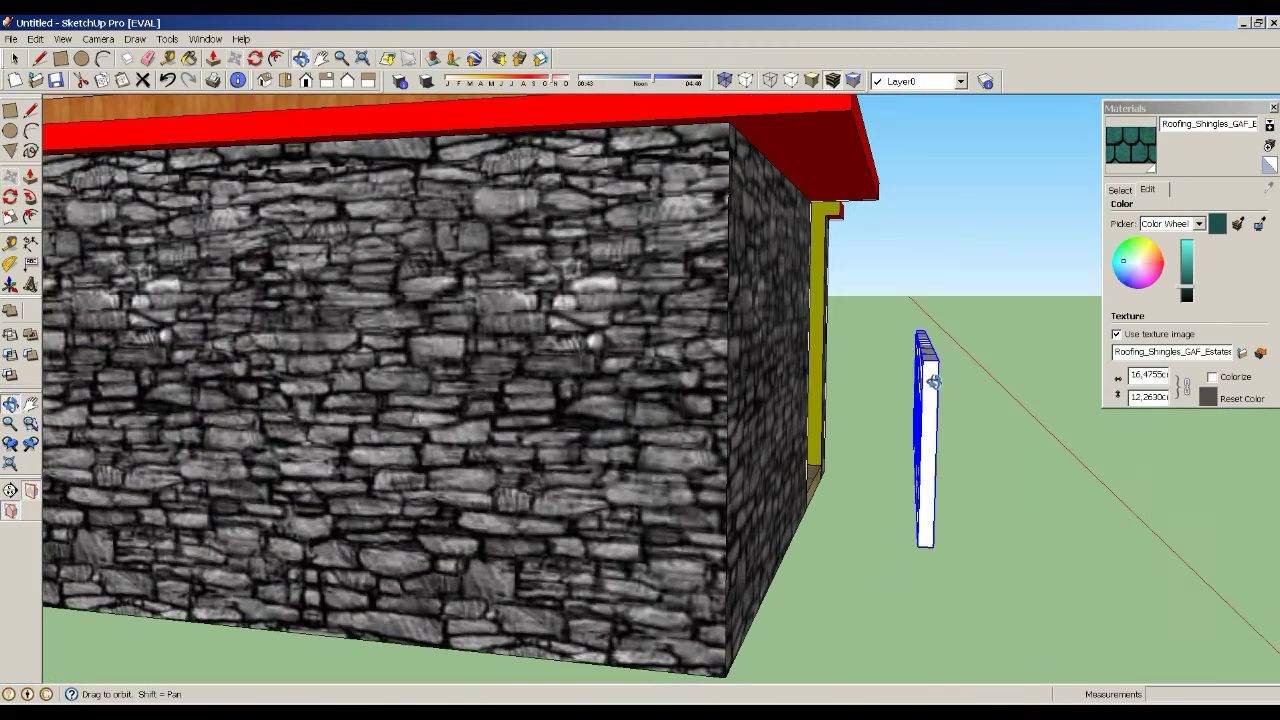
{"action": "key", "text": "m"}
{"action": "left_click_drag", "start_coordinate": [926, 361], "coordinate": [780, 365]}
- Scale the sign down to fit below the counter, viewing it from the front
{"action": "left_click", "coordinate": [10, 403]}
{"action": "left_click_drag", "start_coordinate": [640, 400], "coordinate": [420, 400]}
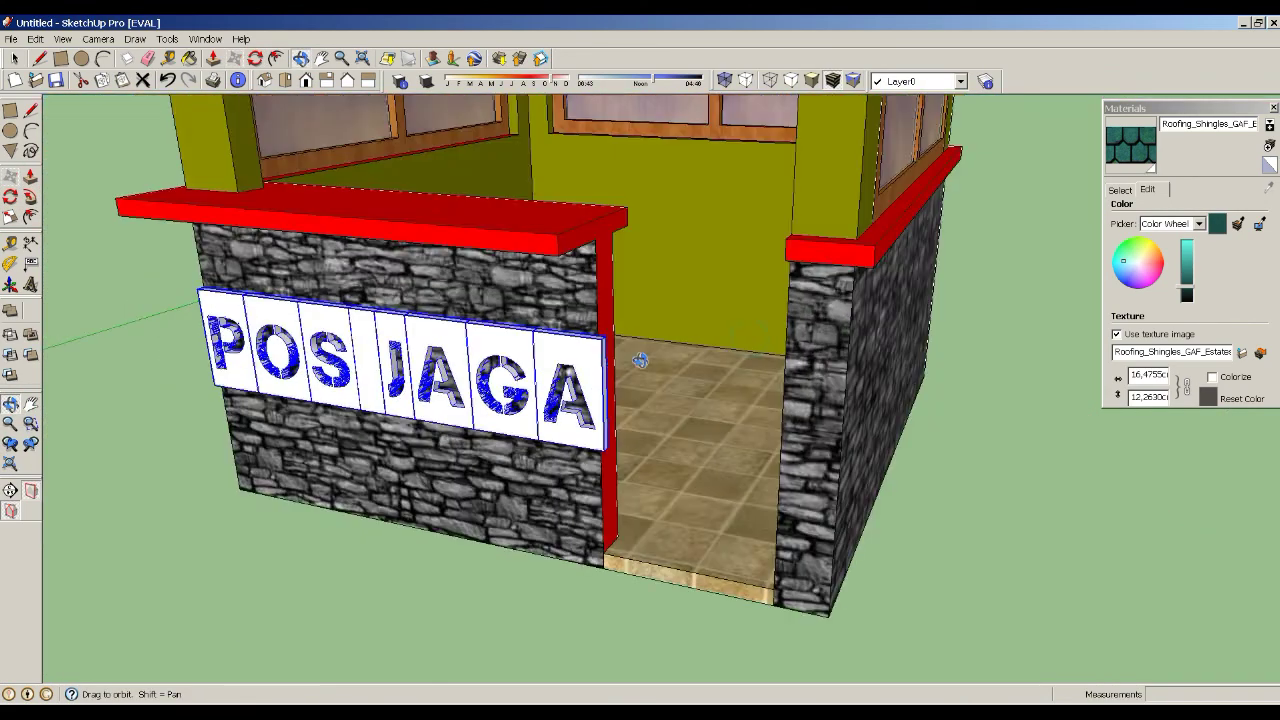
{"action": "scroll", "coordinate": [640, 400], "scroll_direction": "up", "scroll_amount": 5}
{"action": "left_click", "coordinate": [10, 217]}
{"action": "scroll", "coordinate": [508, 366], "scroll_direction": "down", "scroll_amount": 1}
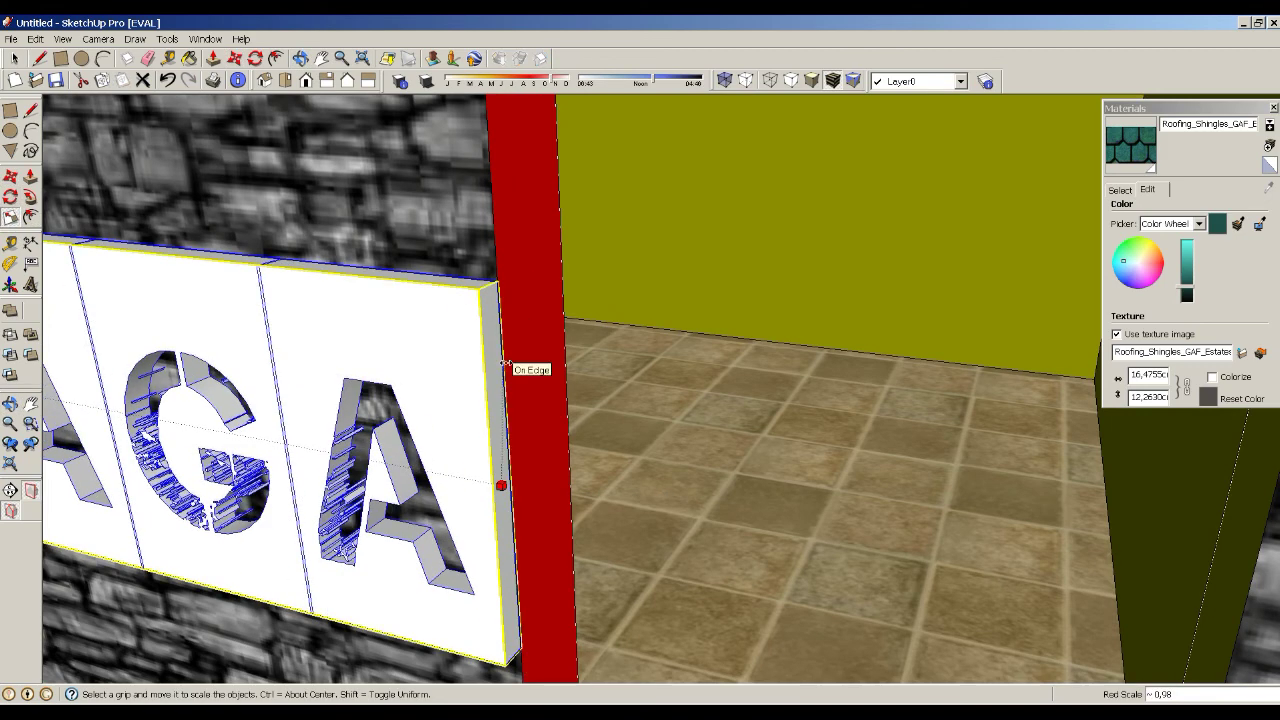
{"action": "scroll", "coordinate": [508, 366], "scroll_direction": "down", "scroll_amount": 5}
{"action": "scroll", "coordinate": [779, 333], "scroll_direction": "down", "scroll_amount": 2}
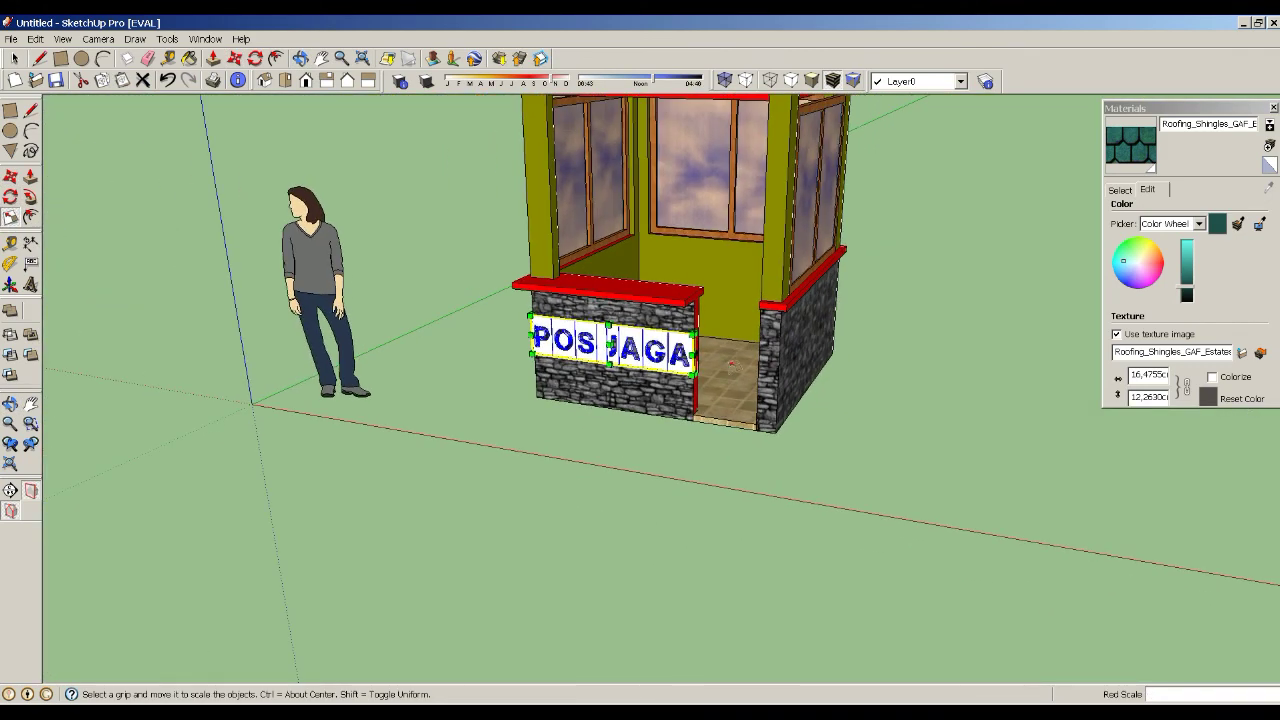
{"action": "left_click", "coordinate": [10, 403]}
{"action": "mouse_move", "coordinate": [700, 300]}
{"action": "left_mouse_down"}
{"action": "mouse_move", "coordinate": [837, 291]}
{"action": "mouse_move", "coordinate": [833, 315]}
{"action": "mouse_move", "coordinate": [717, 446]}
{"action": "mouse_move", "coordinate": [733, 384]}
{"action": "left_mouse_up"}
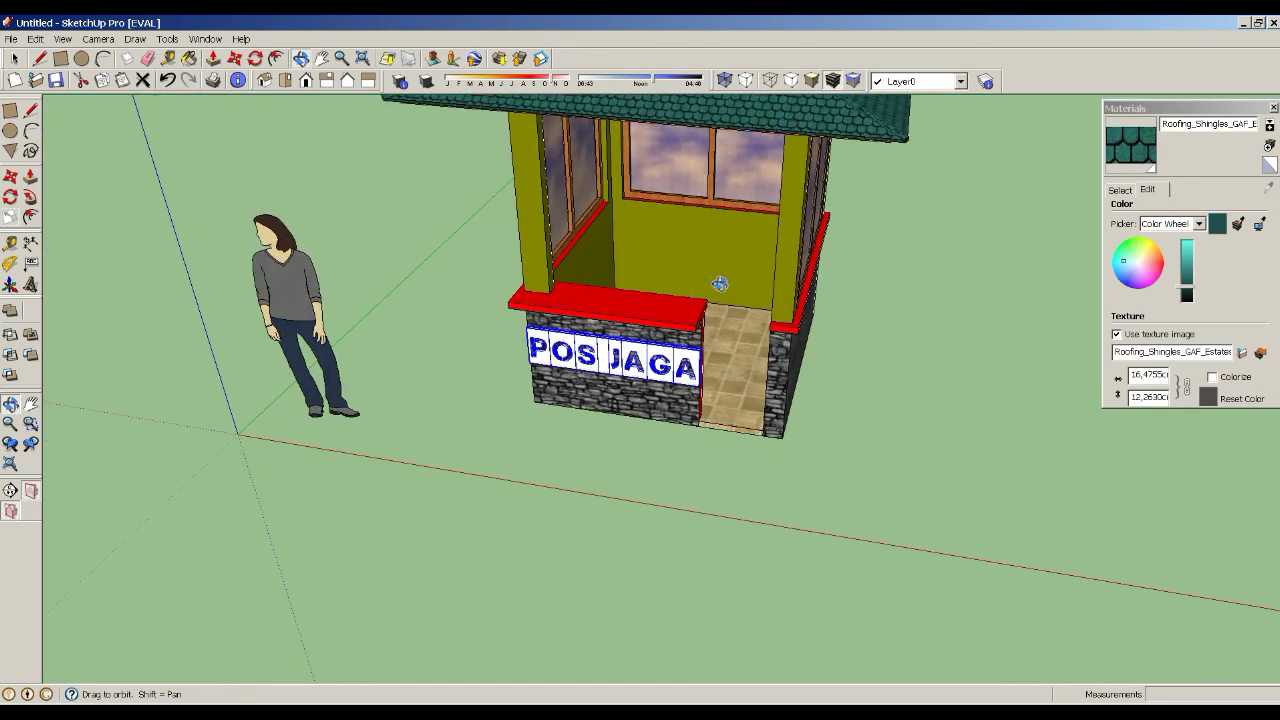
{"action": "scroll", "coordinate": [712, 305], "scroll_direction": "up", "scroll_amount": 3}
{"action": "scroll", "coordinate": [700, 357], "scroll_direction": "down", "scroll_amount": 2}
{"action": "scroll", "coordinate": [697, 359], "scroll_direction": "down", "scroll_amount": 1}
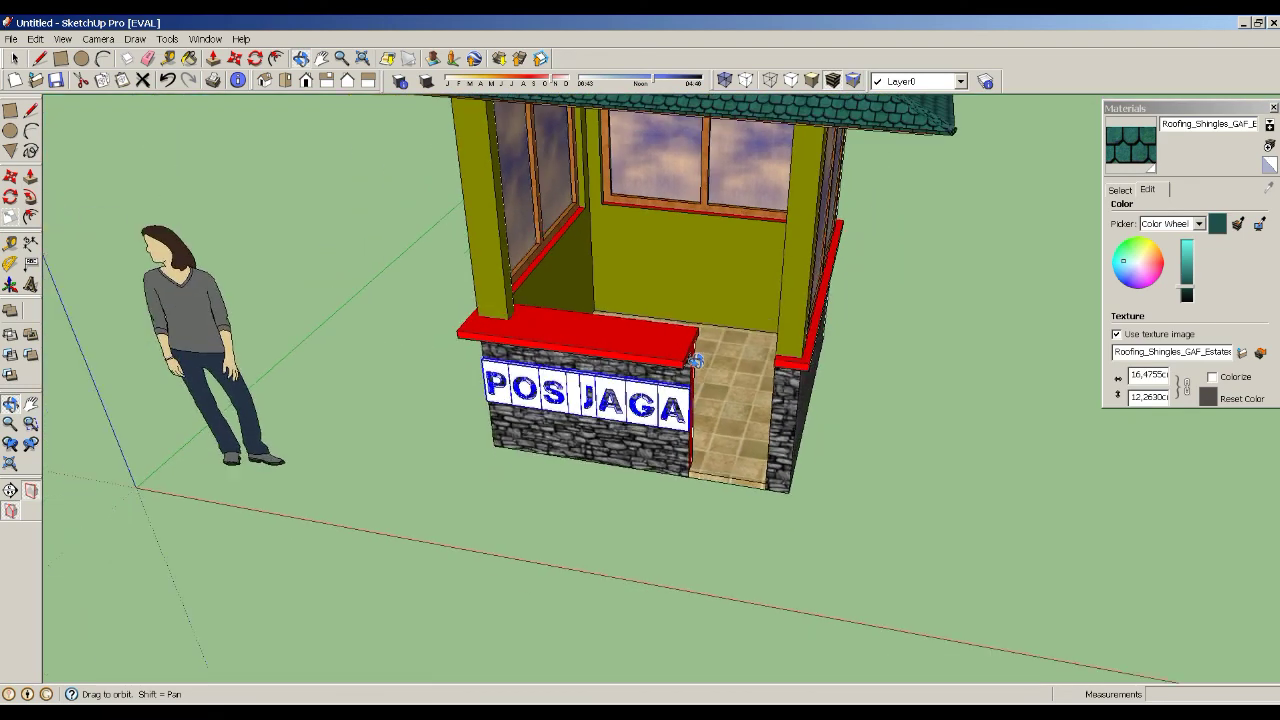
- Insert the dining table with chairs component beside the booth
{"action": "left_click", "coordinate": [220, 42]}
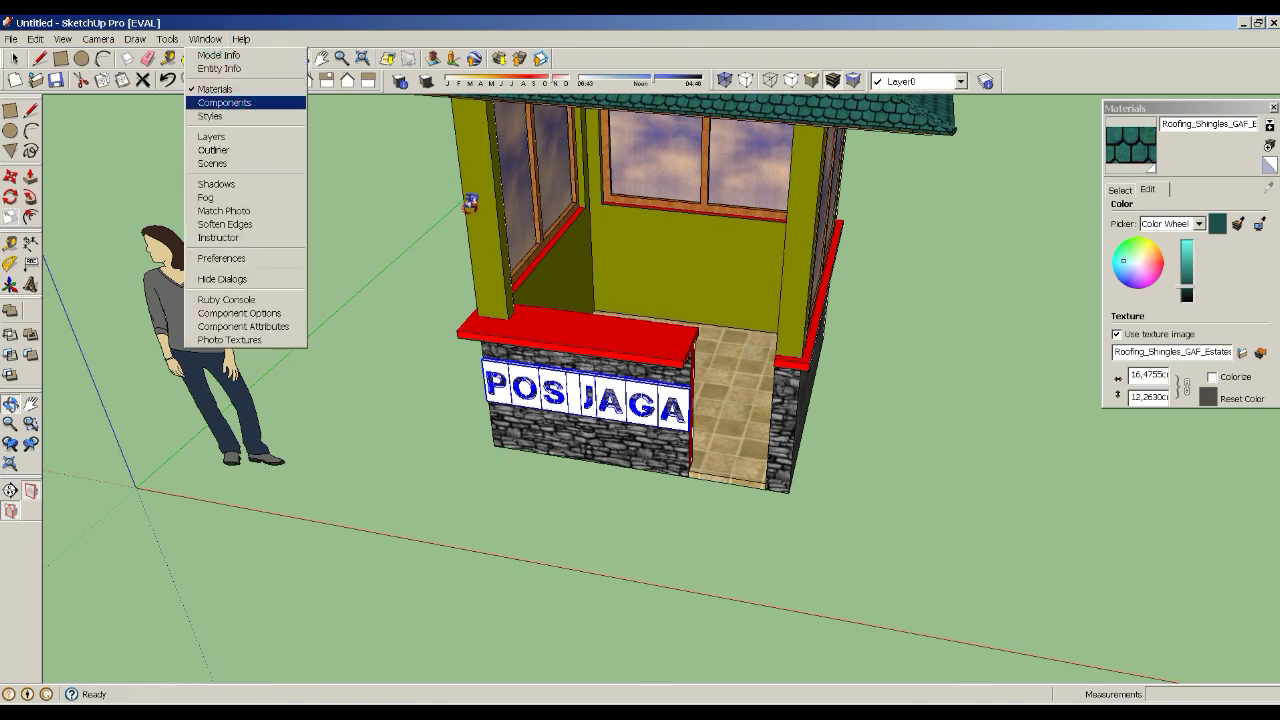
{"action": "left_click", "coordinate": [224, 102]}
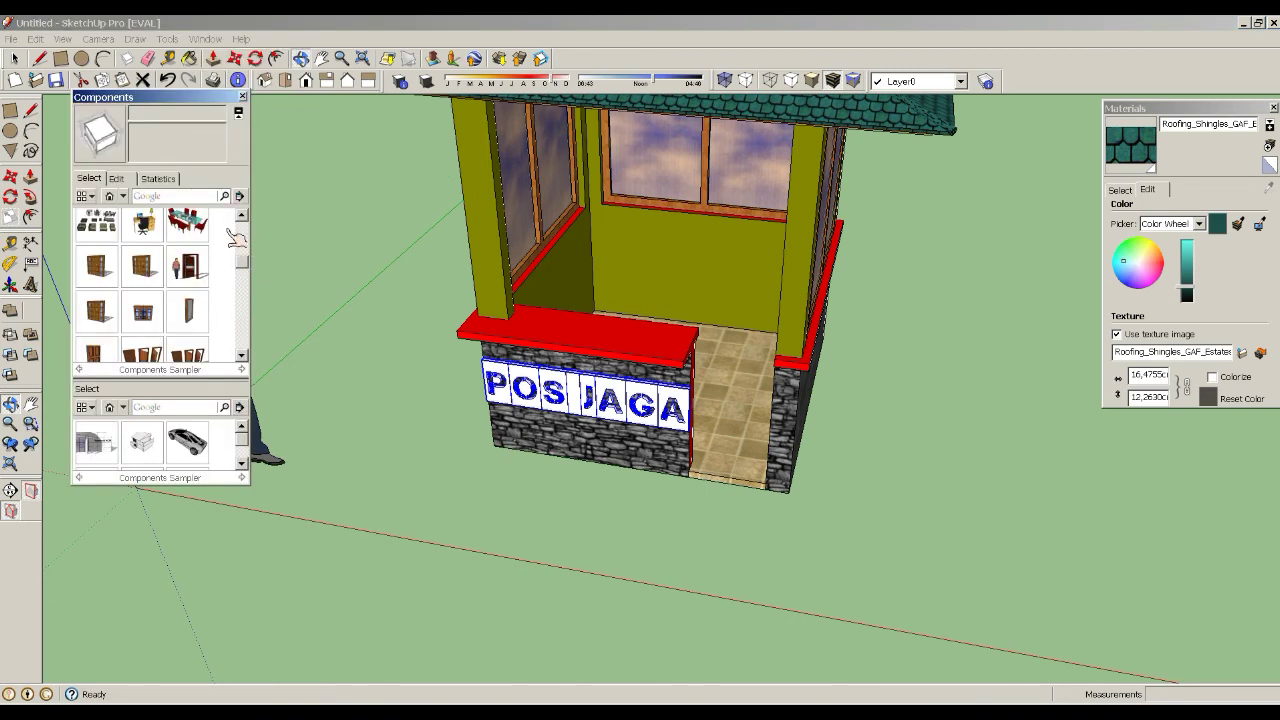
{"action": "left_click", "coordinate": [188, 228]}
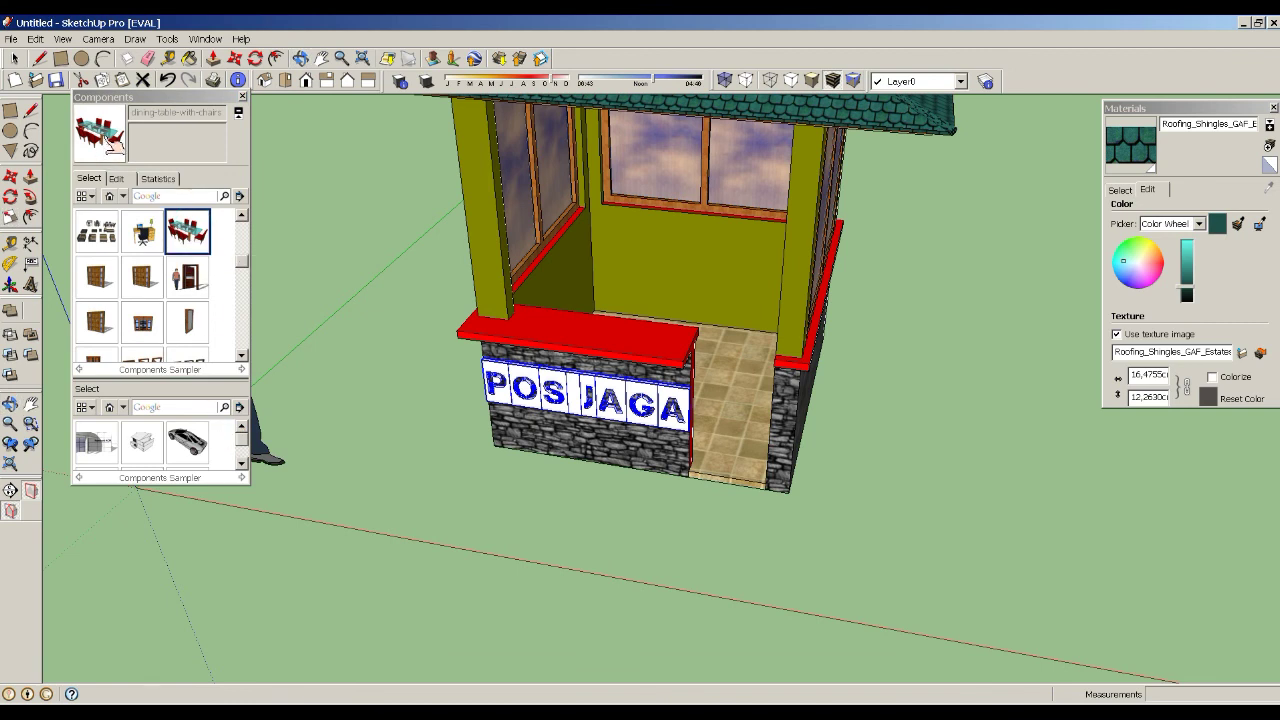
{"action": "left_click", "coordinate": [108, 140]}
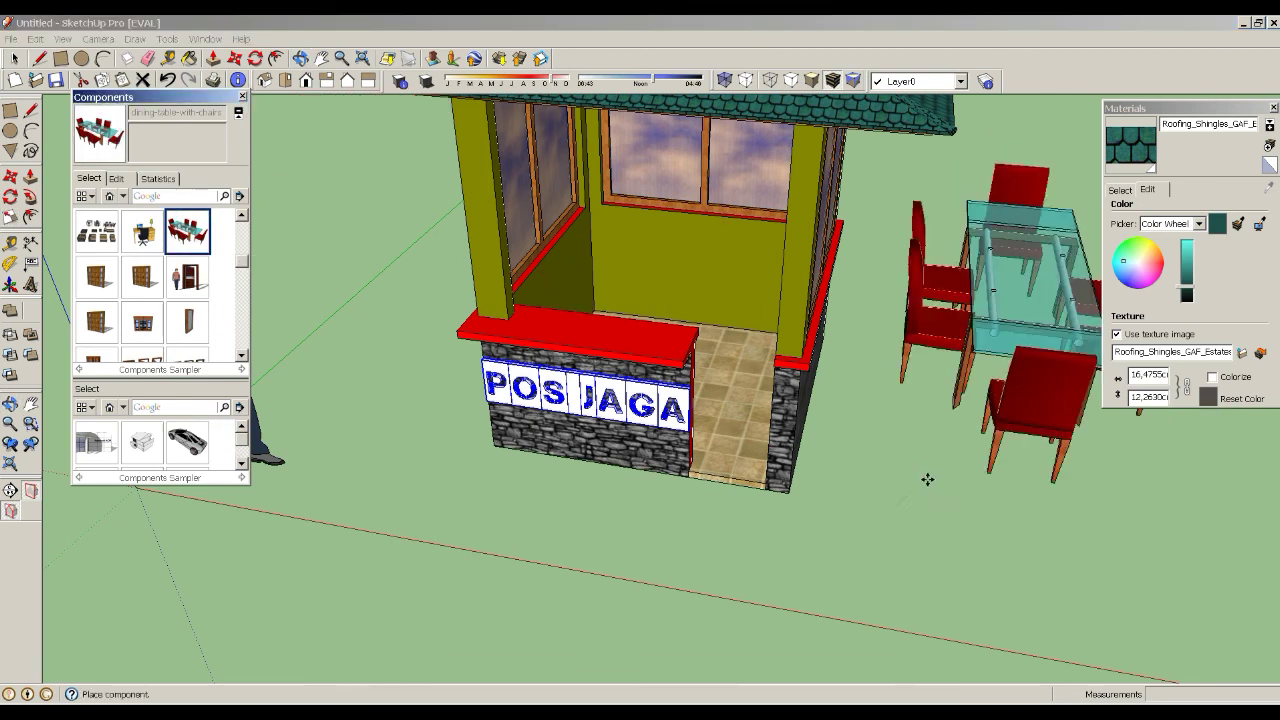
{"action": "left_click", "coordinate": [979, 545]}
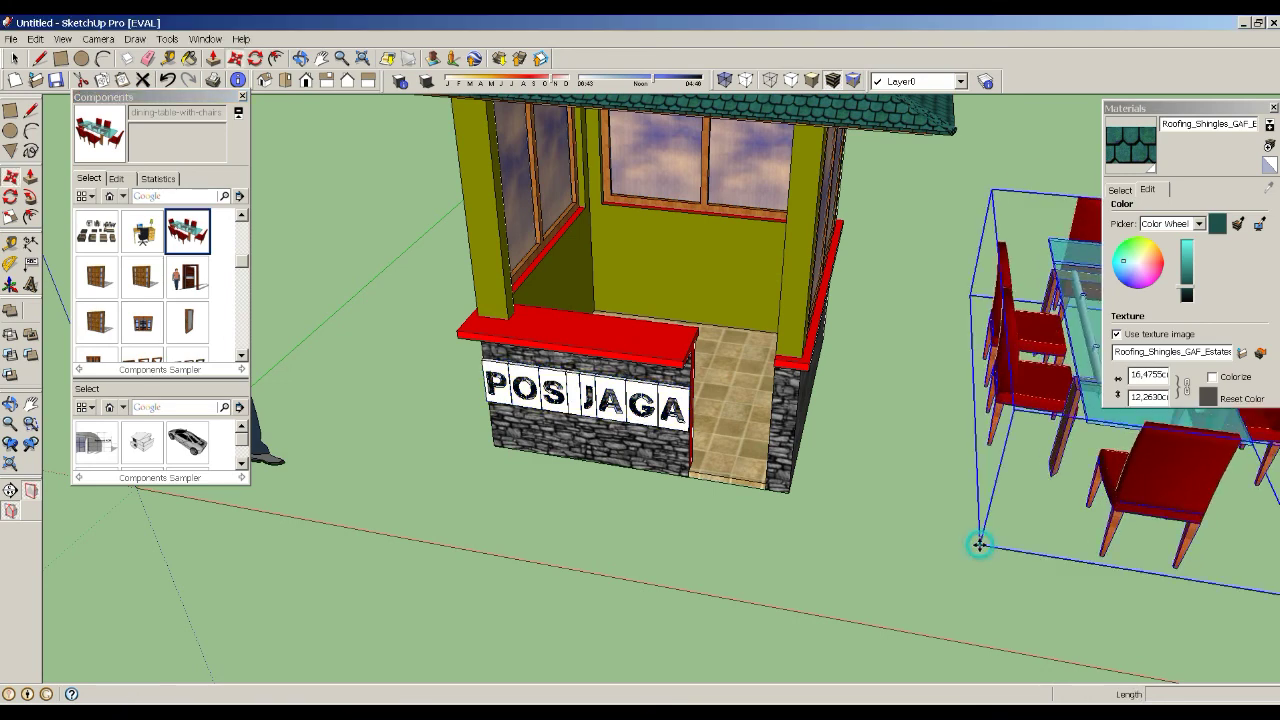
{"action": "left_click", "coordinate": [242, 96]}
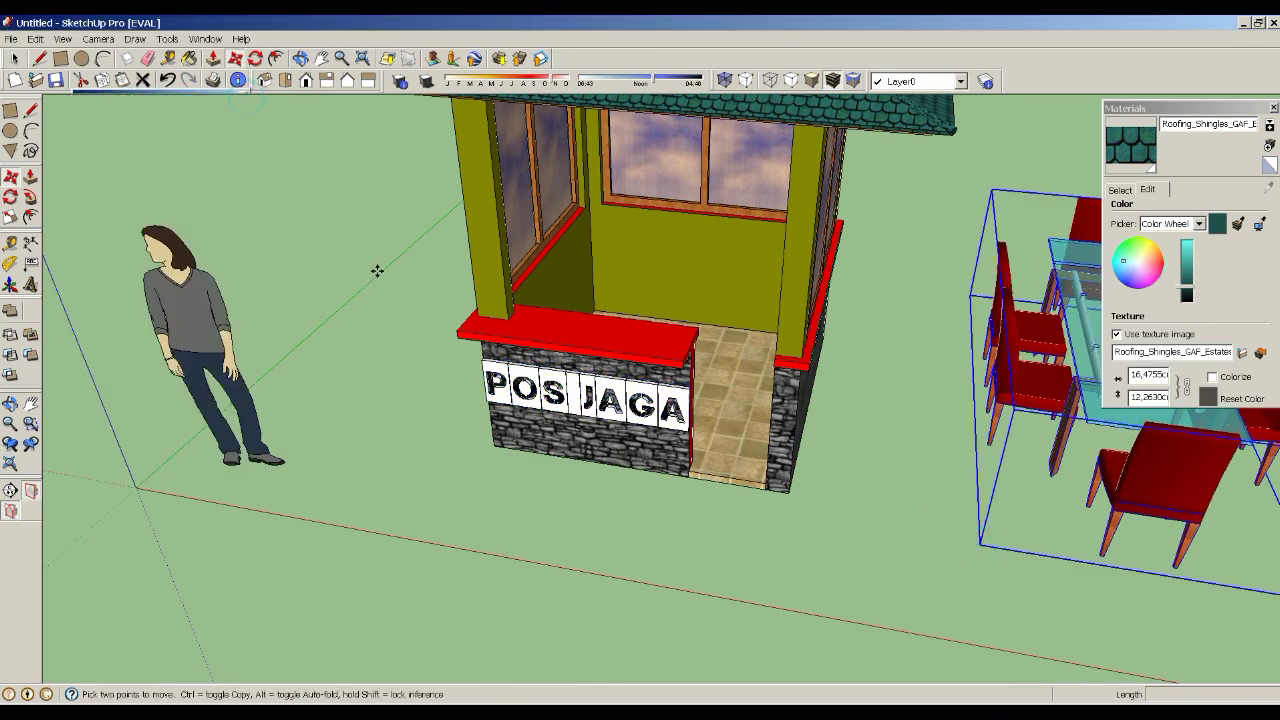
- Explode the dining set into separate pieces
{"action": "scroll", "coordinate": [377, 271], "scroll_direction": "down", "scroll_amount": 3}
{"action": "scroll", "coordinate": [912, 320], "scroll_direction": "up", "scroll_amount": 3}
{"action": "scroll", "coordinate": [910, 319], "scroll_direction": "up", "scroll_amount": 1}
{"action": "right_click", "coordinate": [760, 342]}
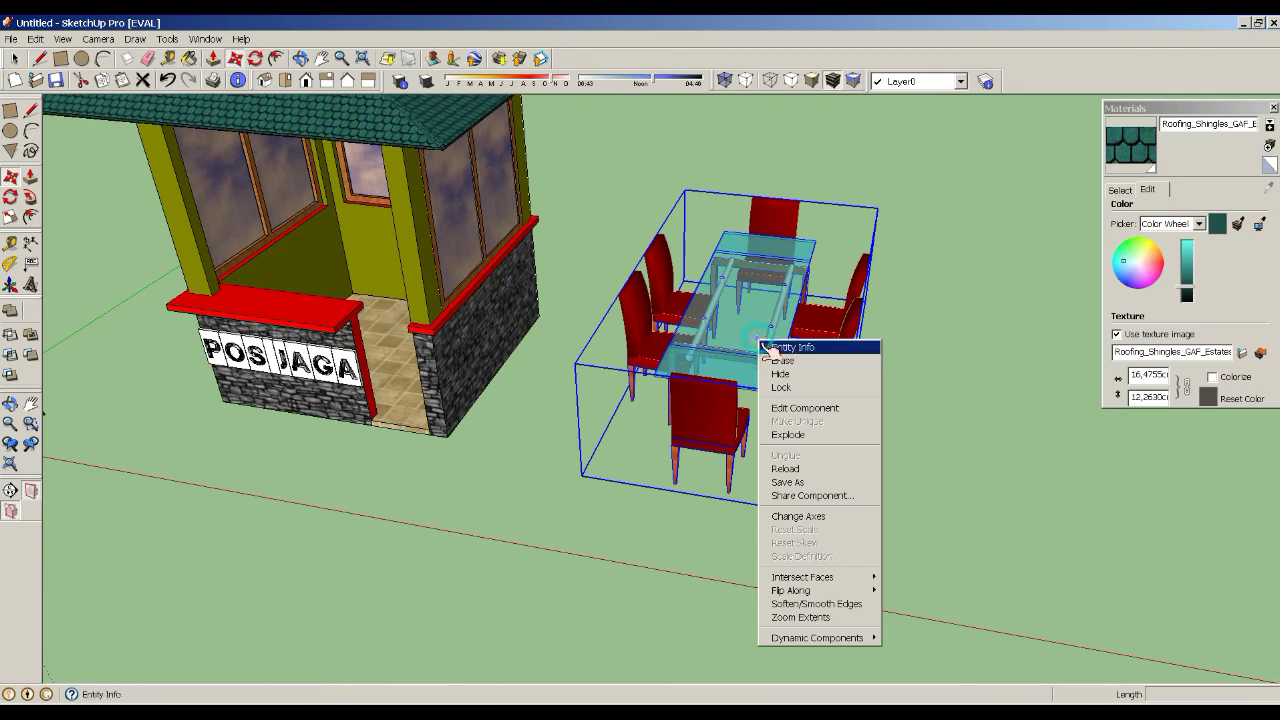
{"action": "left_click", "coordinate": [790, 435]}
{"action": "left_click", "coordinate": [914, 381]}
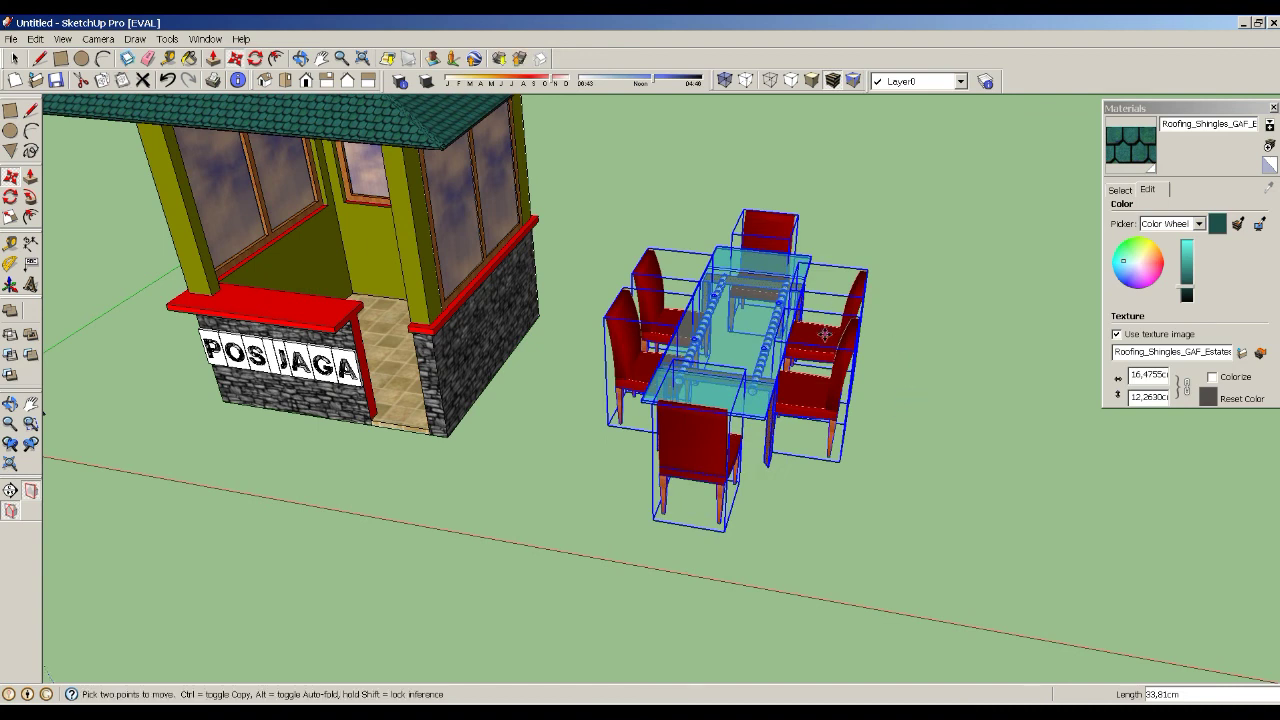
{"action": "key", "text": "space"}
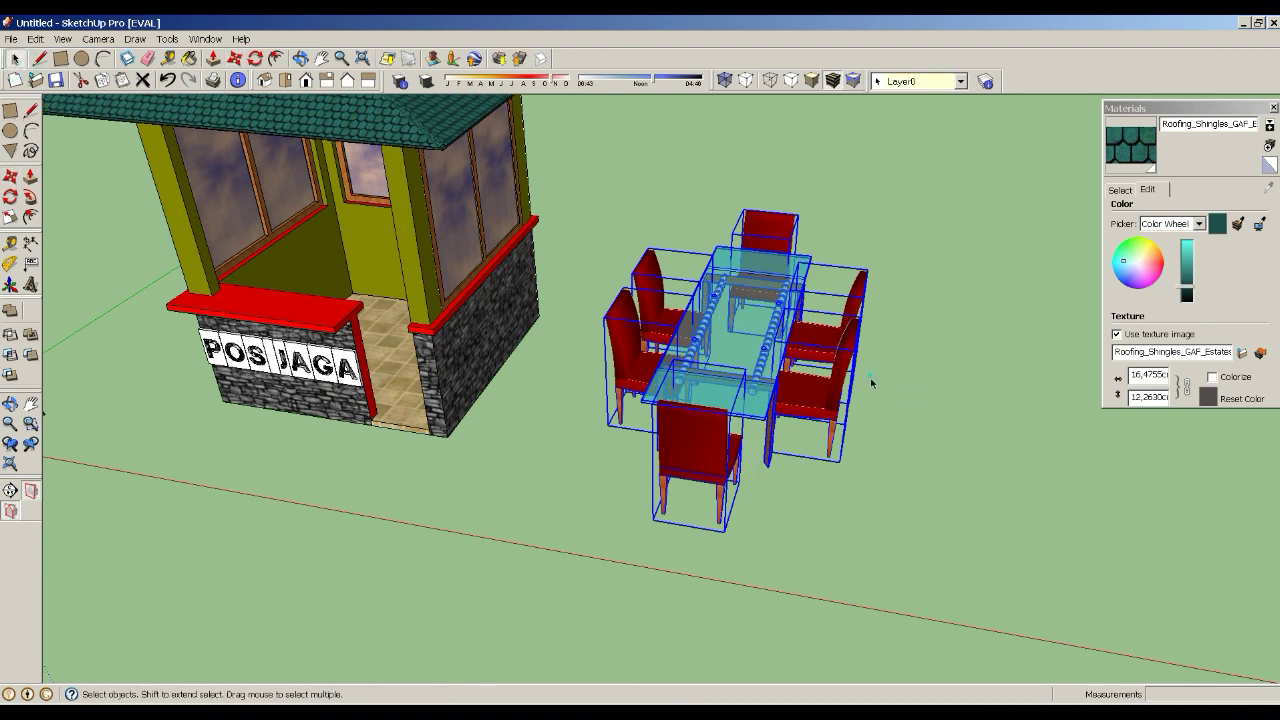
- Delete the glass tabletop and four chairs, leaving one red chair selected
{"action": "left_click", "coordinate": [760, 340], "text": "shift"}
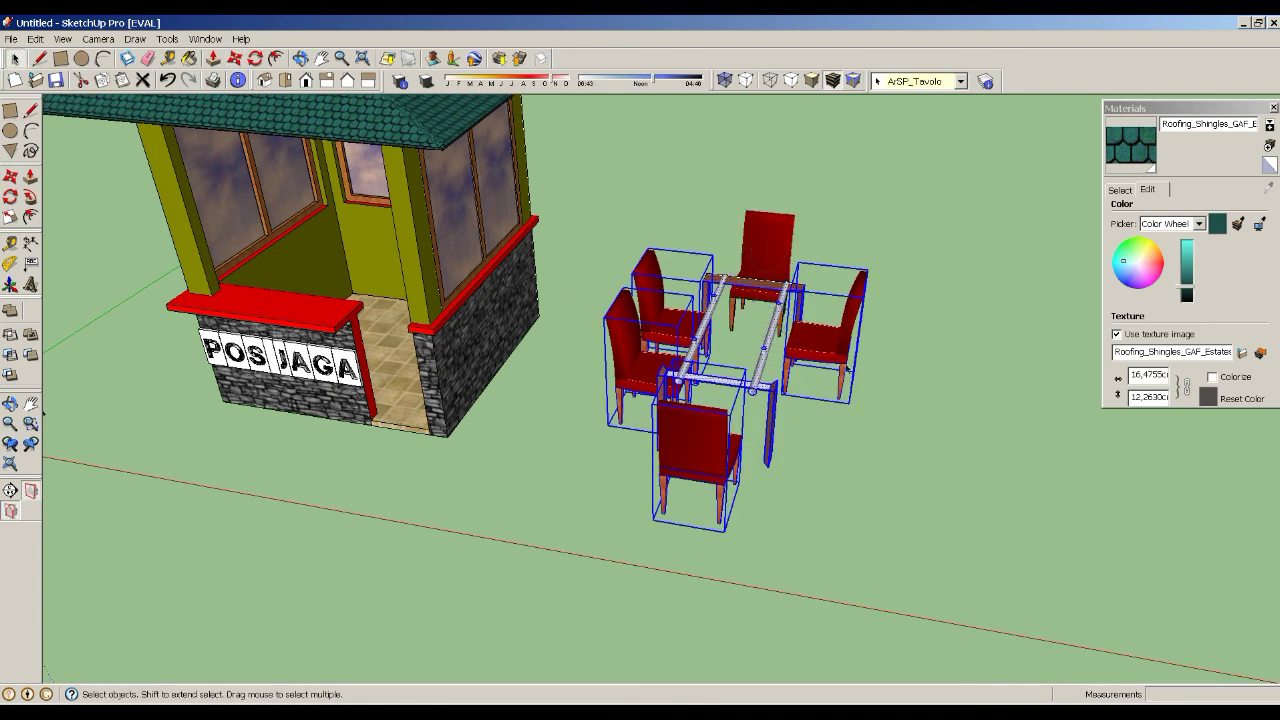
{"action": "key", "text": "Delete"}
{"action": "scroll", "coordinate": [771, 281], "scroll_direction": "up", "scroll_amount": 5}
{"action": "left_click", "coordinate": [700, 220]}
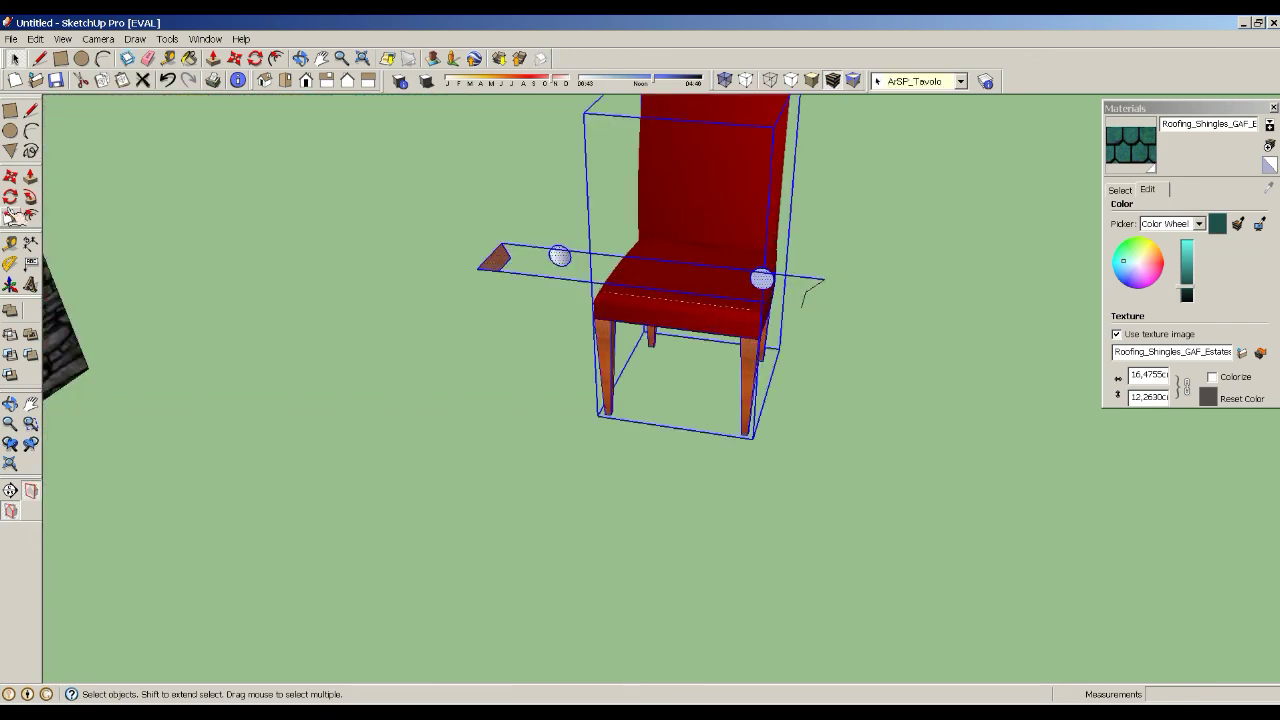
{"action": "key", "text": "m"}
{"action": "key", "text": "Escape"}
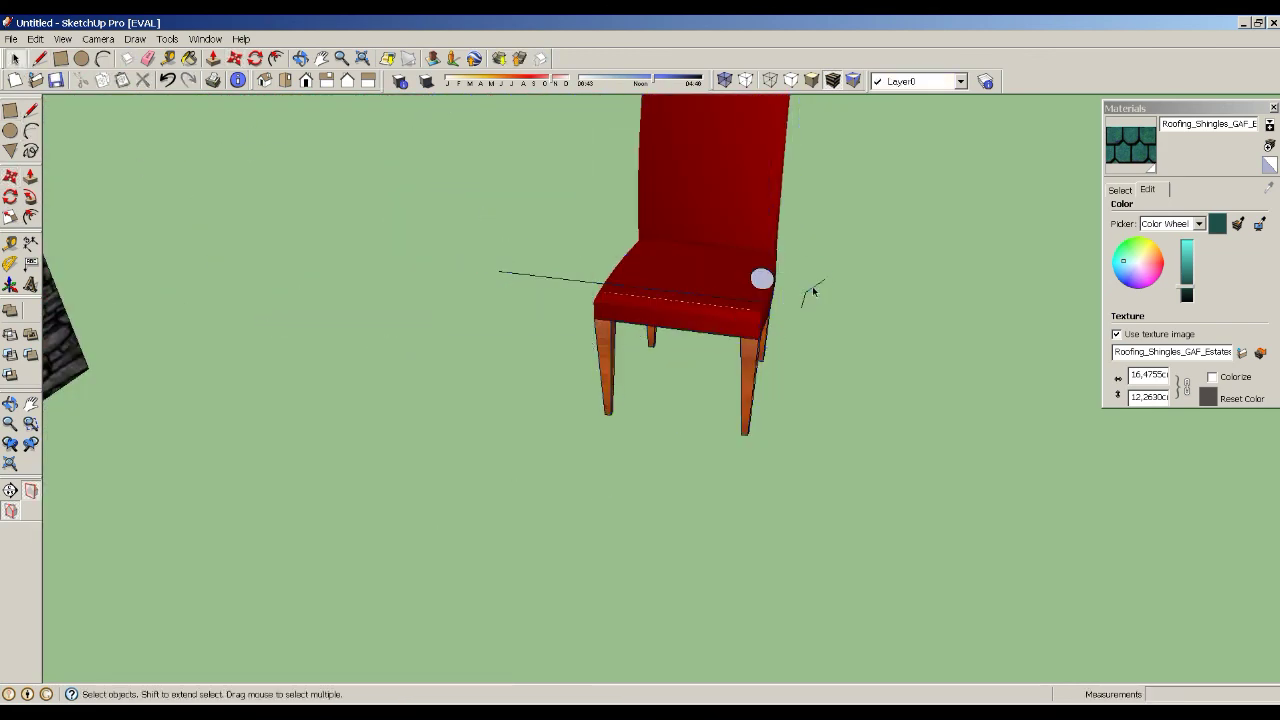
{"action": "scroll", "coordinate": [735, 302], "scroll_direction": "down", "scroll_amount": 5}
{"action": "left_click", "coordinate": [735, 302]}
- Move the red chair into the booth onto the doorway floor
{"action": "key", "text": "m"}
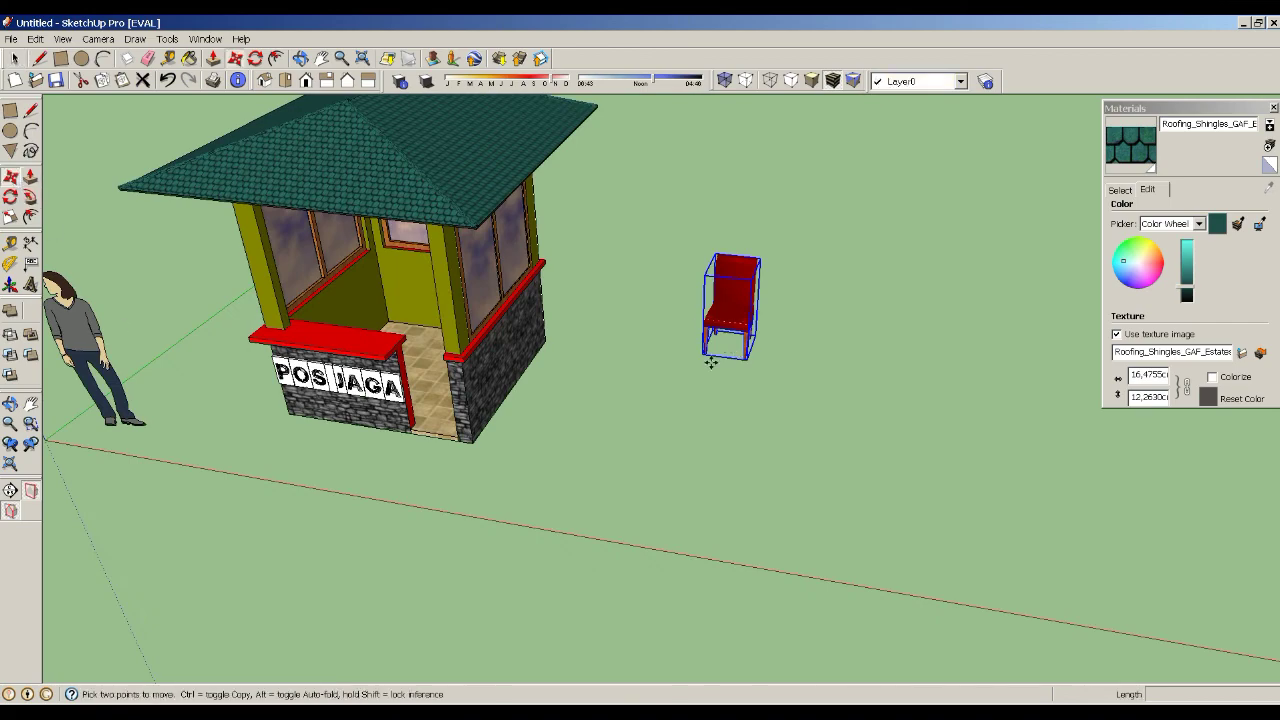
{"action": "left_click", "coordinate": [711, 360]}
{"action": "scroll", "coordinate": [413, 400], "scroll_direction": "up", "scroll_amount": 3}
{"action": "scroll", "coordinate": [494, 397], "scroll_direction": "up", "scroll_amount": 3}
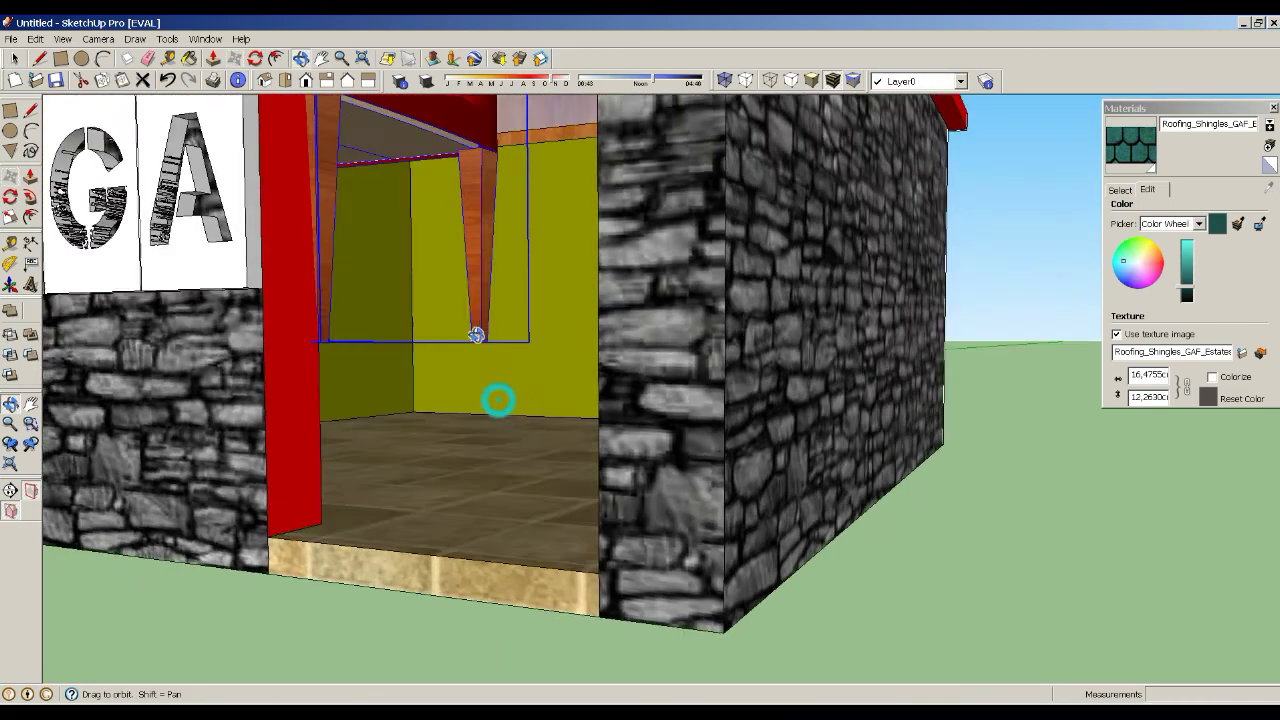
{"action": "scroll", "coordinate": [530, 370], "scroll_direction": "up", "scroll_amount": 2}
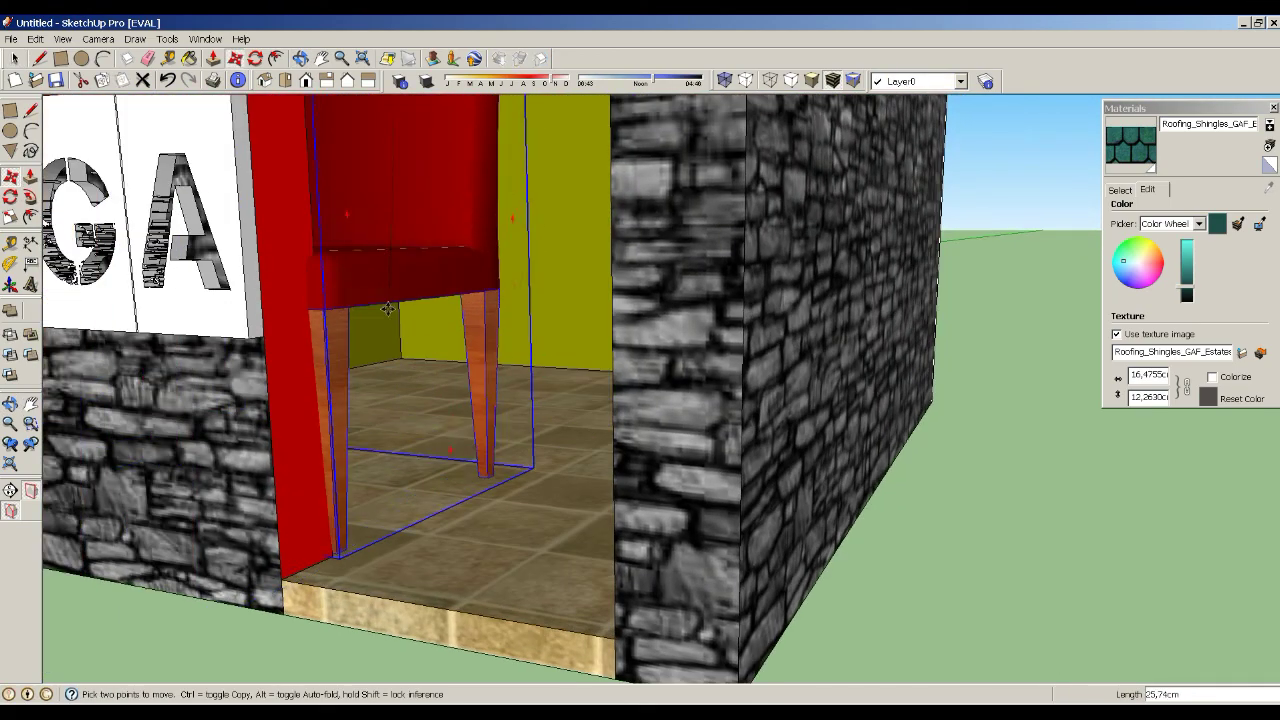
{"action": "left_click", "coordinate": [345, 558]}
{"action": "scroll", "coordinate": [457, 463], "scroll_direction": "down", "scroll_amount": 3}
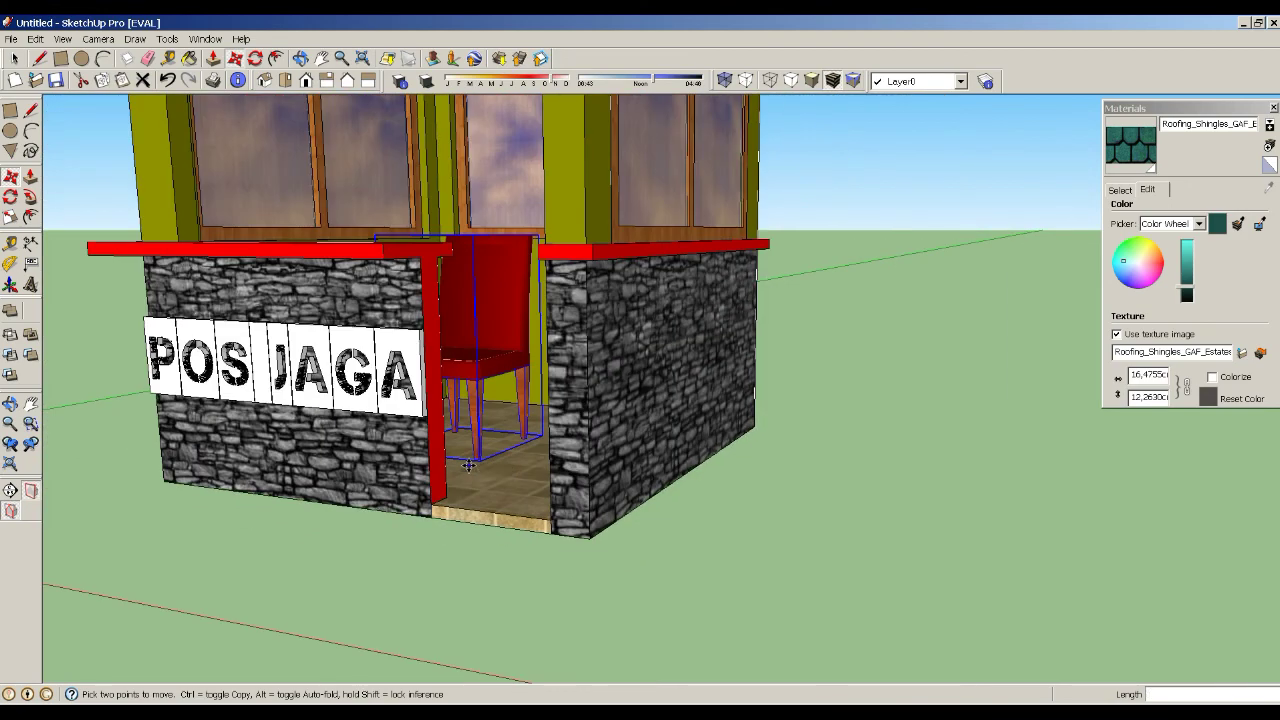
- Check the chair behind the counter from above and the booth's right side
{"action": "middle_click_drag", "start_coordinate": [470, 465], "coordinate": [440, 260]}
{"action": "scroll", "coordinate": [478, 470], "scroll_direction": "up", "scroll_amount": 3}
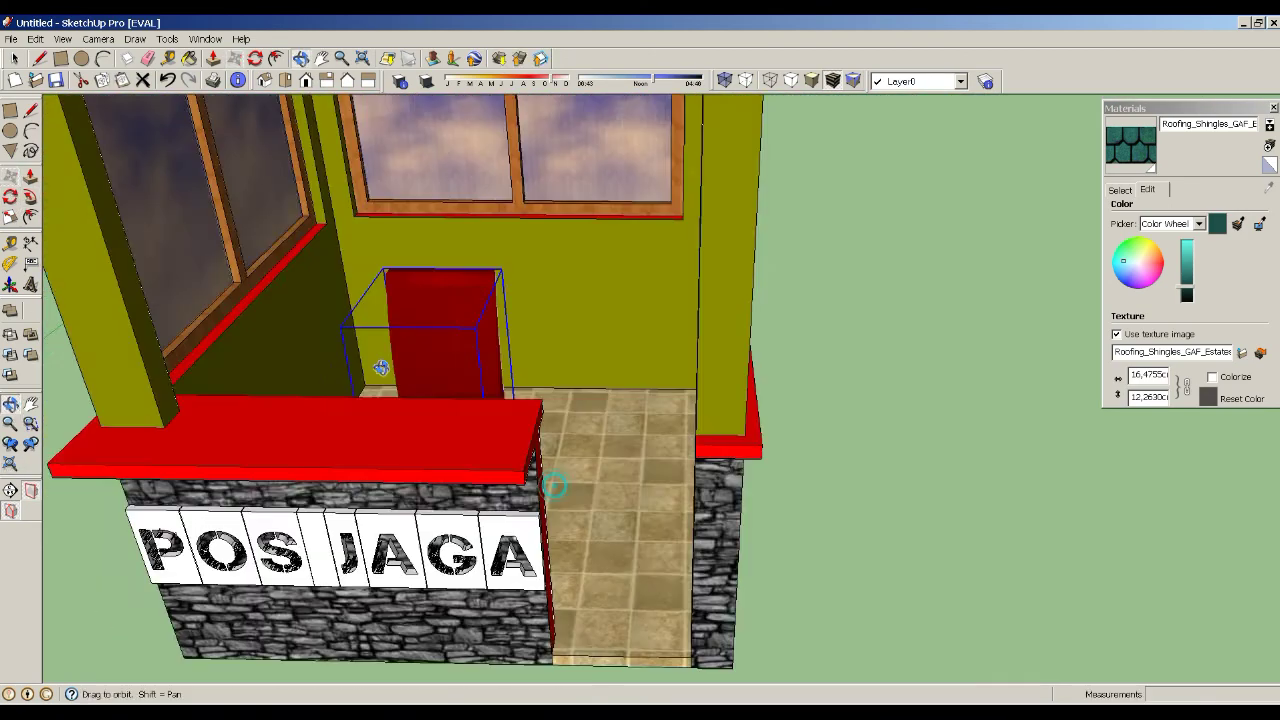
{"action": "key", "text": "s"}
{"action": "middle_click_drag", "start_coordinate": [519, 364], "coordinate": [503, 354]}
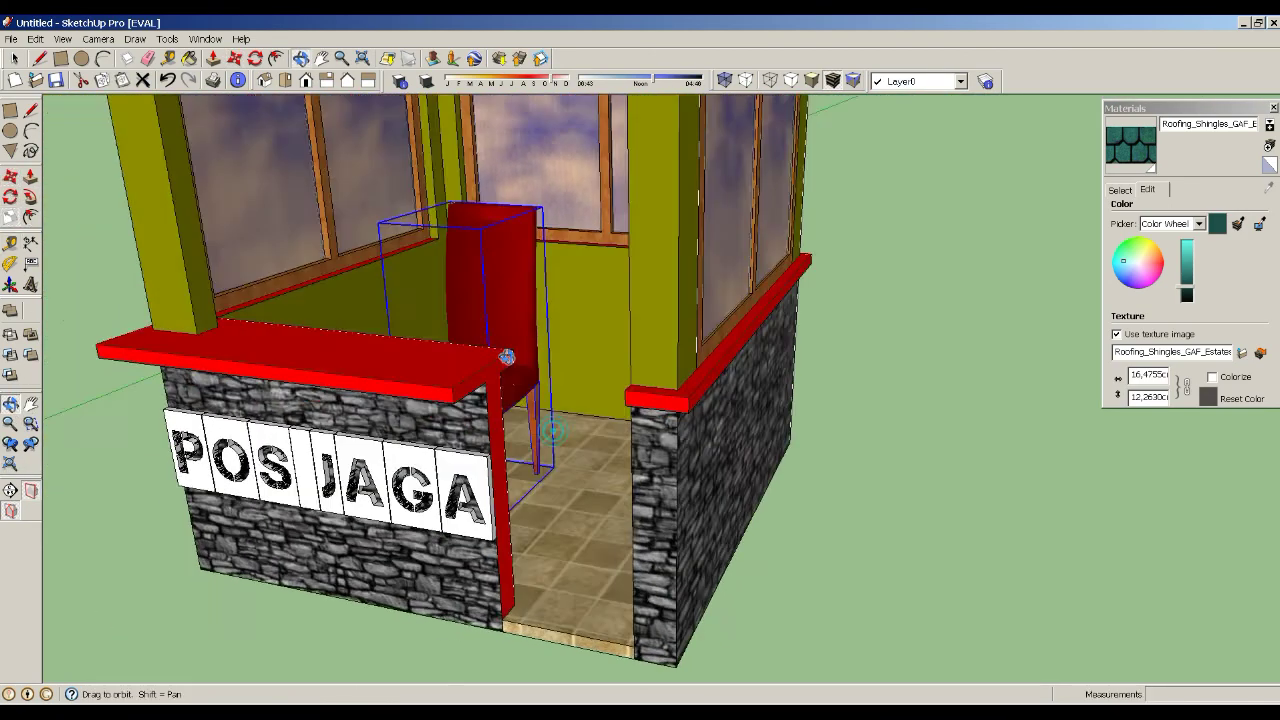
{"action": "scroll", "coordinate": [503, 354], "scroll_direction": "down", "scroll_amount": 5}
{"action": "mouse_move", "coordinate": [736, 422]}
{"action": "middle_mouse_down"}
{"action": "mouse_move", "coordinate": [716, 381]}
{"action": "mouse_move", "coordinate": [649, 387]}
{"action": "middle_mouse_up"}
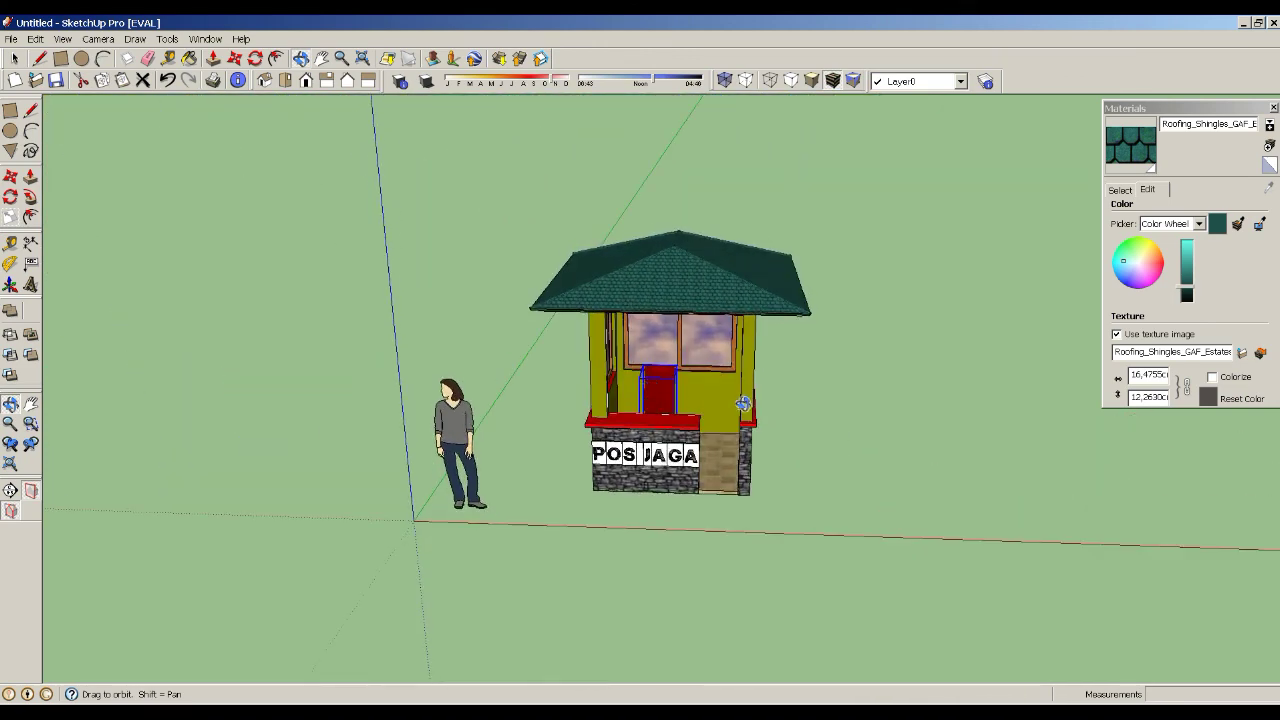
{"action": "scroll", "coordinate": [743, 403], "scroll_direction": "up", "scroll_amount": 3}
{"action": "mouse_move", "coordinate": [854, 432]}
{"action": "middle_mouse_down"}
{"action": "mouse_move", "coordinate": [889, 437]}
{"action": "mouse_move", "coordinate": [793, 446]}
{"action": "middle_mouse_up"}
{"action": "scroll", "coordinate": [800, 437], "scroll_direction": "down", "scroll_amount": 1}
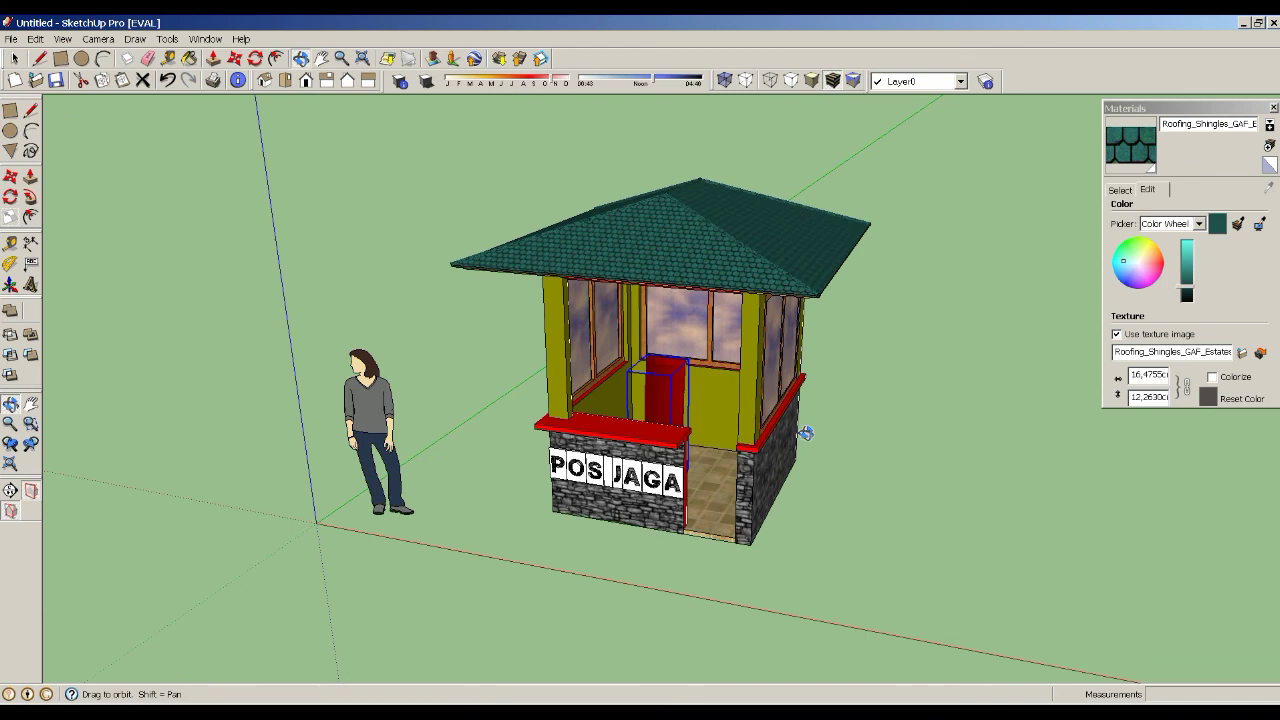